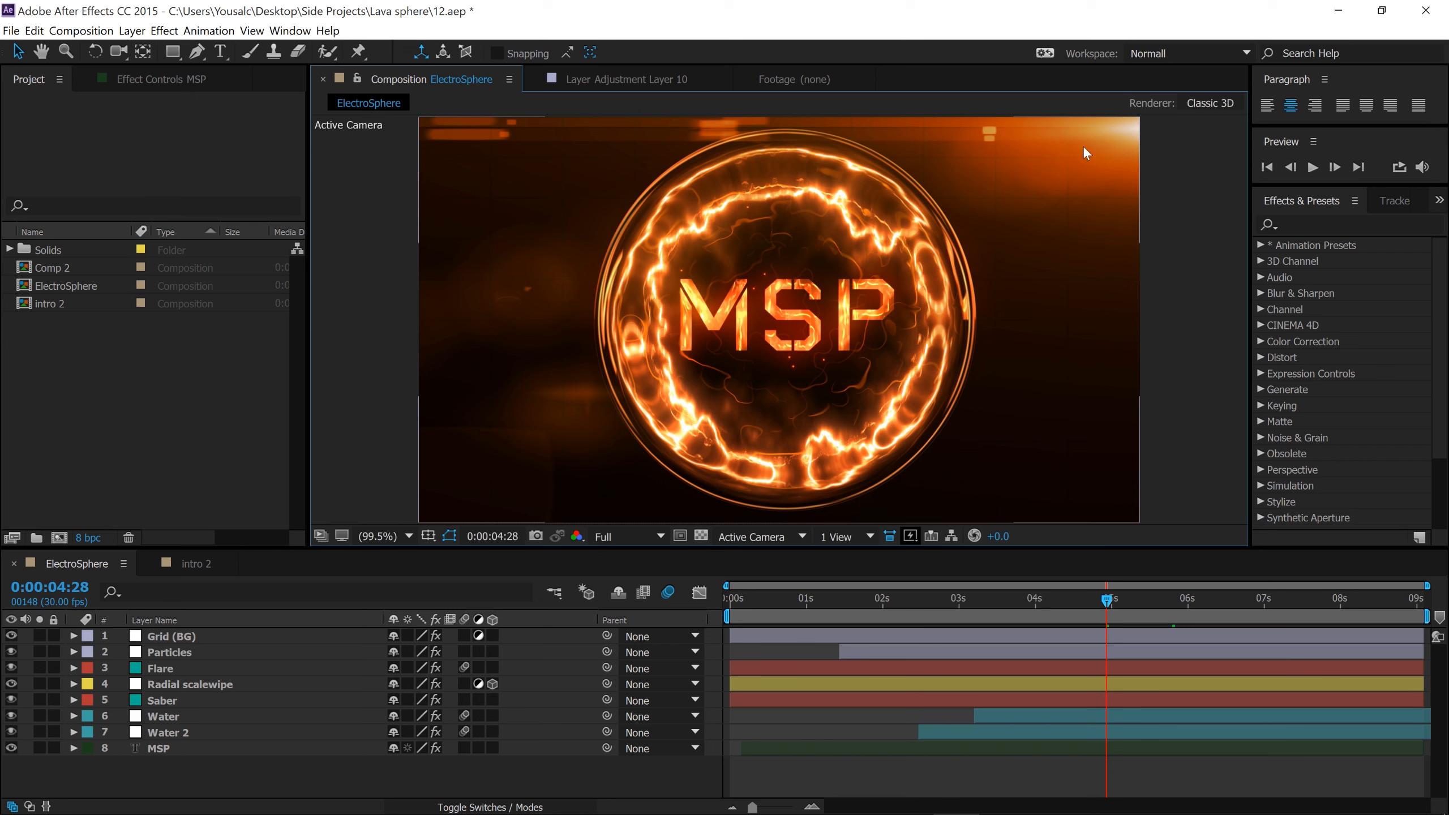
# Create a new 1920 × 1080, 30 fps, 10-second composition named intro.
pyautogui.click(239, 638)
pyautogui.click(194, 772)
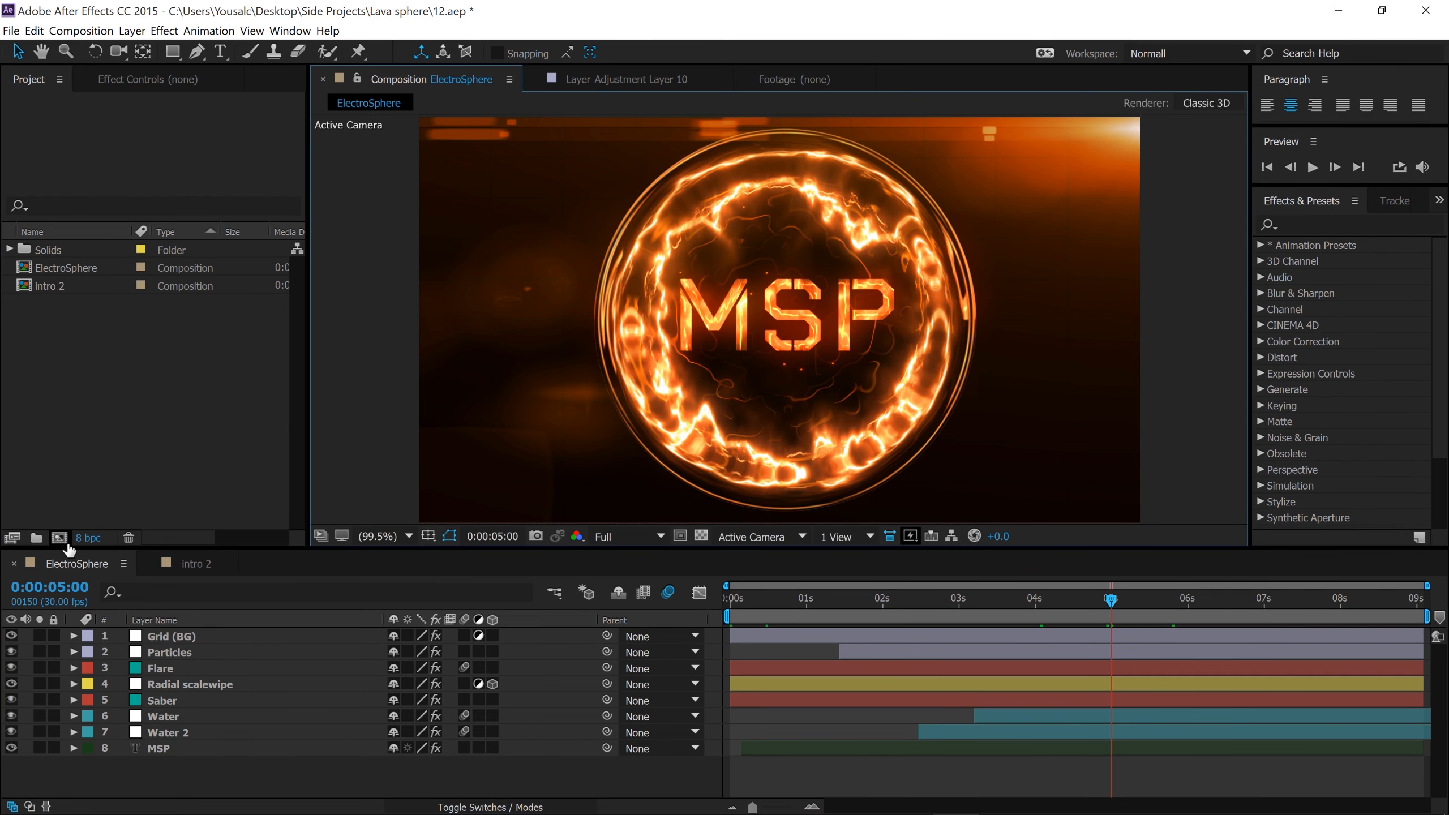
pyautogui.click(62, 540)
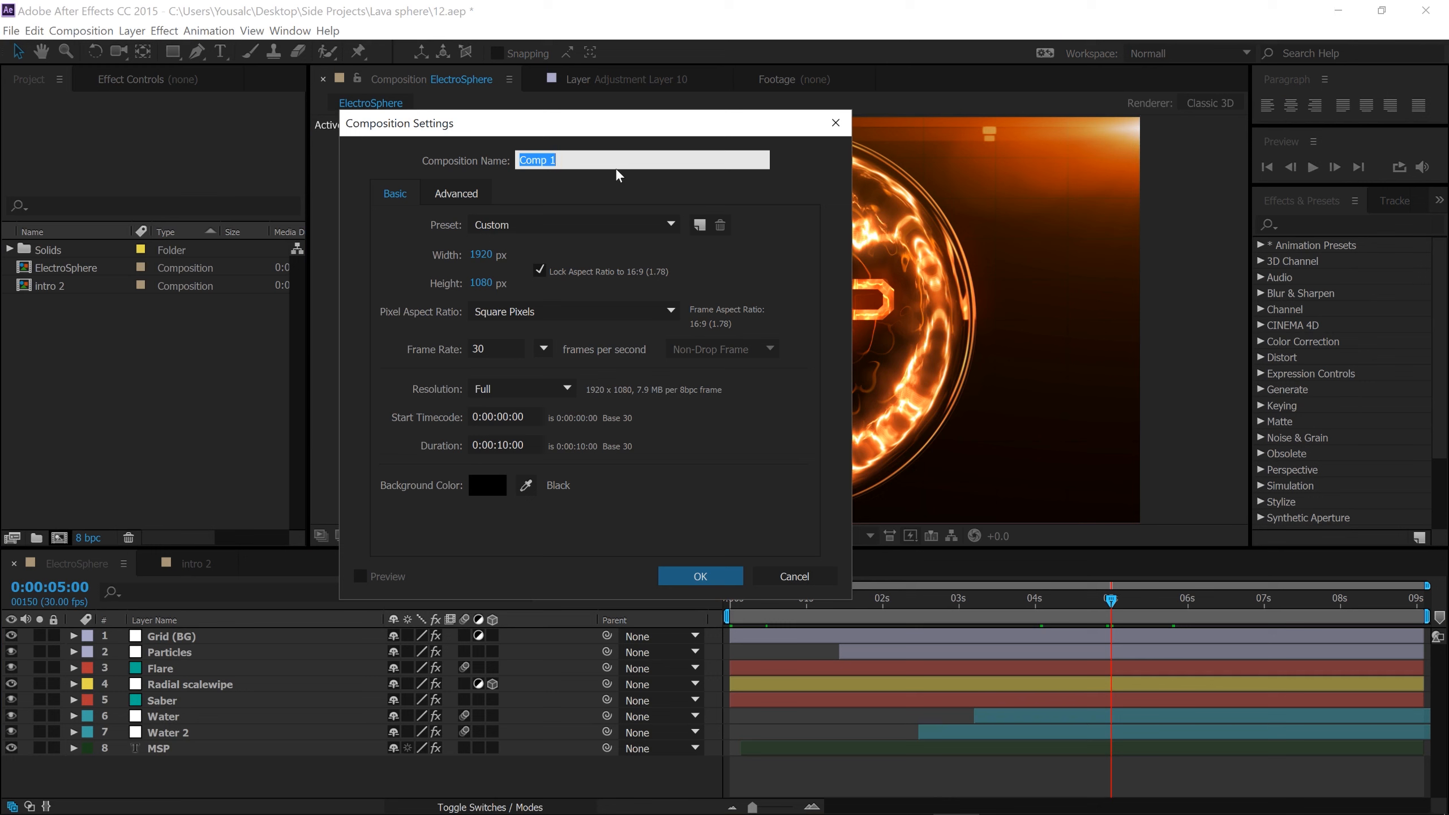
pyautogui.write('intro')
pyautogui.click(696, 578)
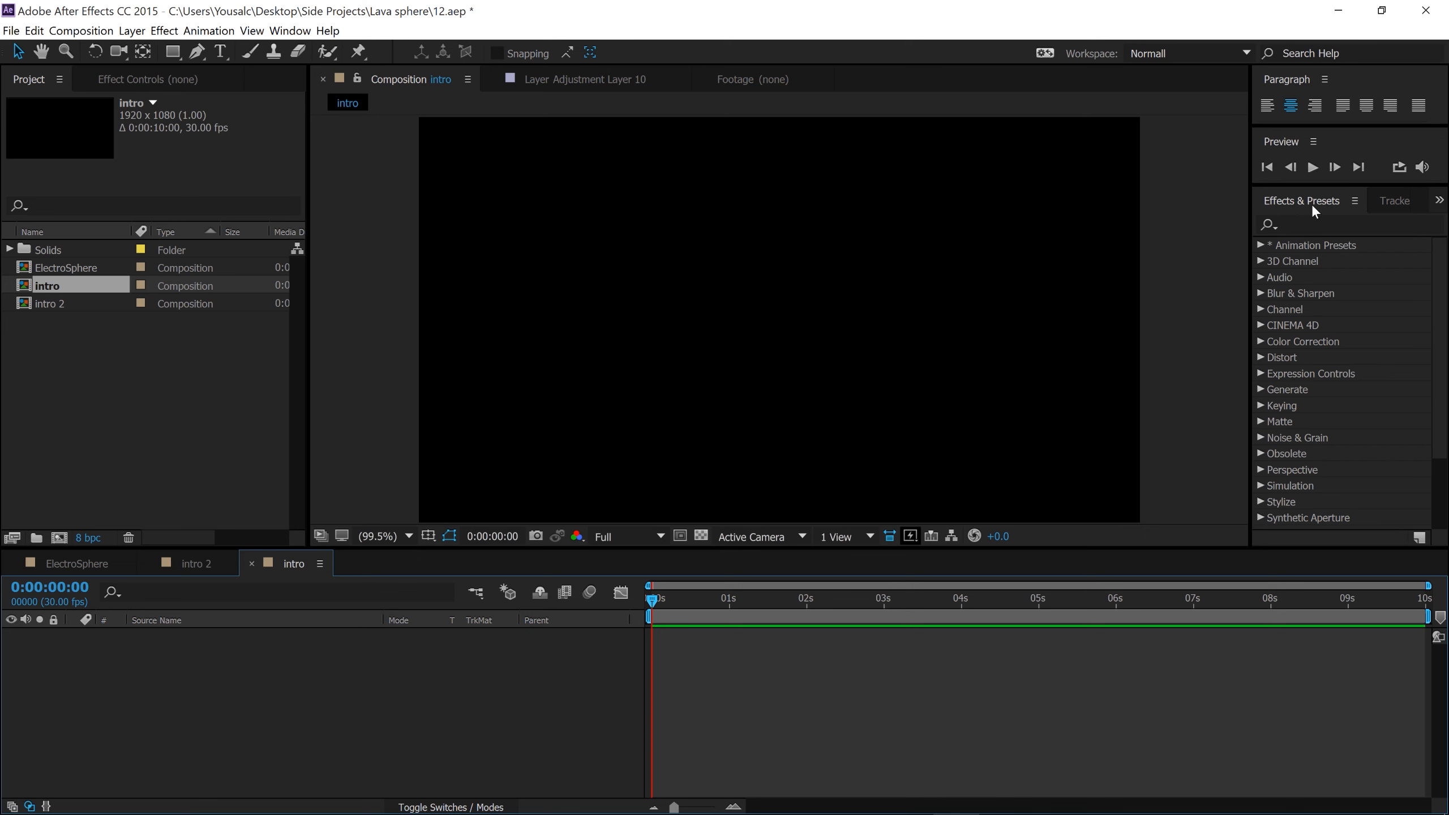
pyautogui.click(290, 31)
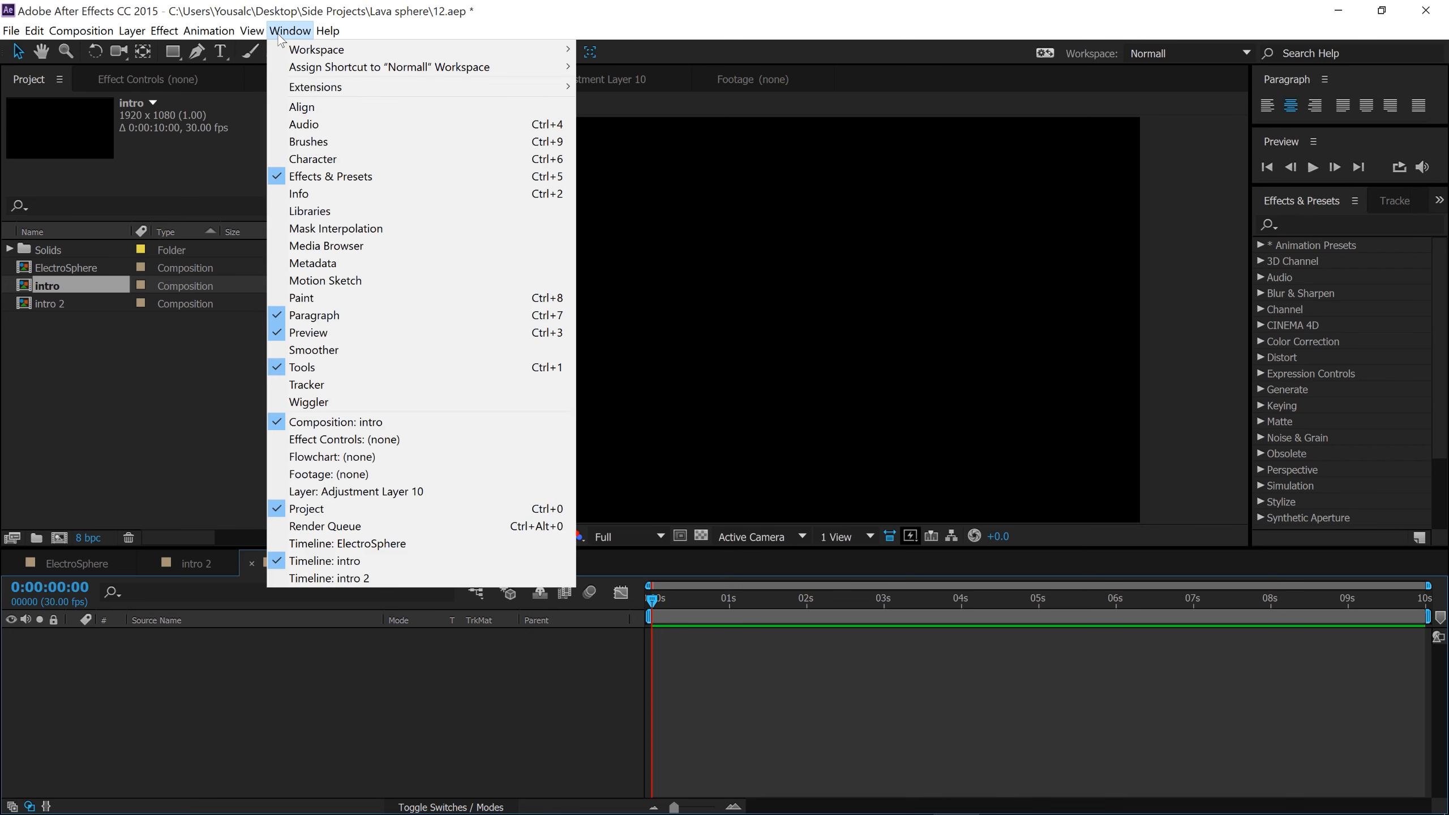
pyautogui.click(1394, 223)
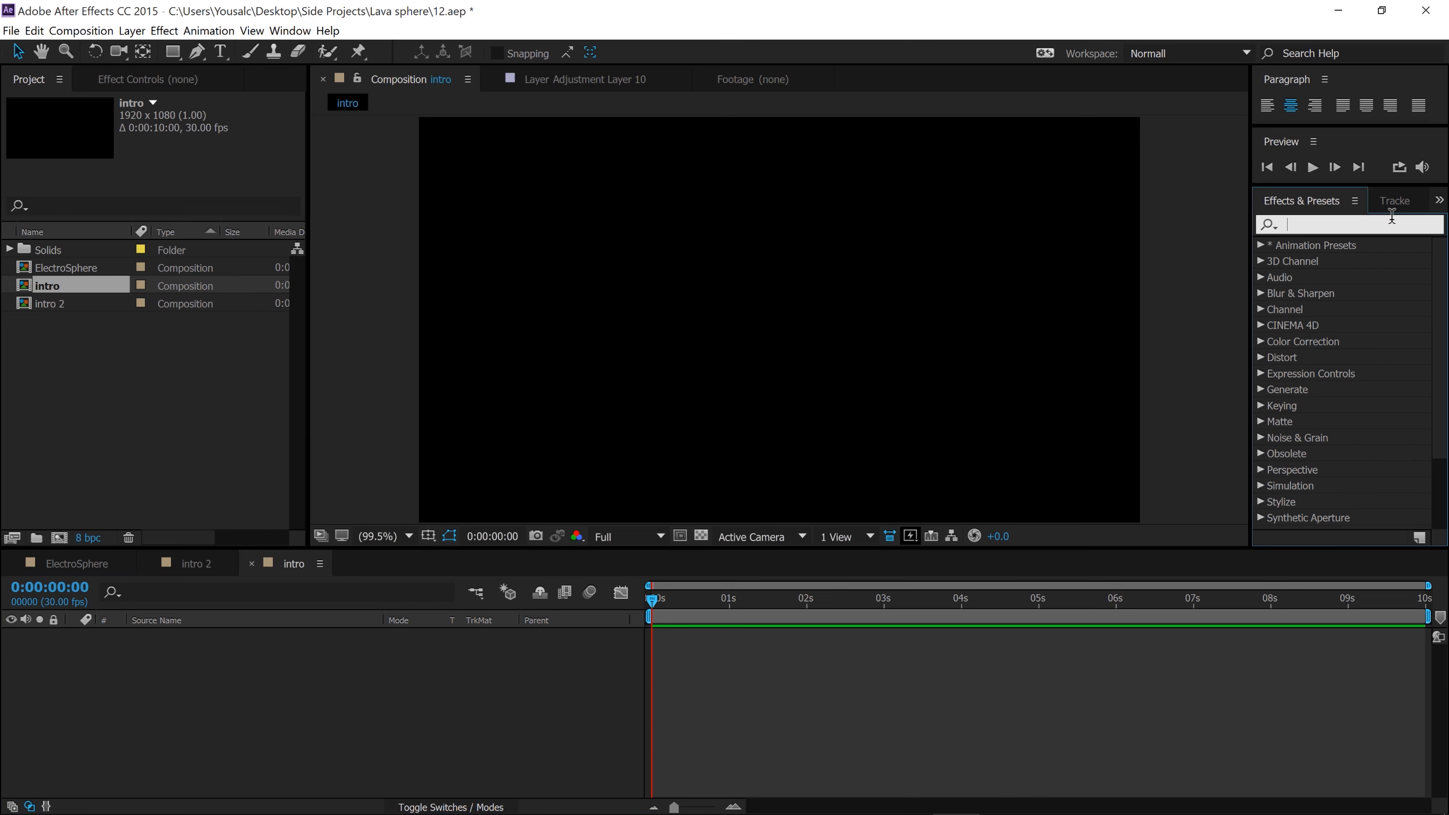
# Add a 1920 × 1080 solid layer named Saber to the intro composition.
pyautogui.rightClick(344, 665)
pyautogui.moveTo(394, 673)
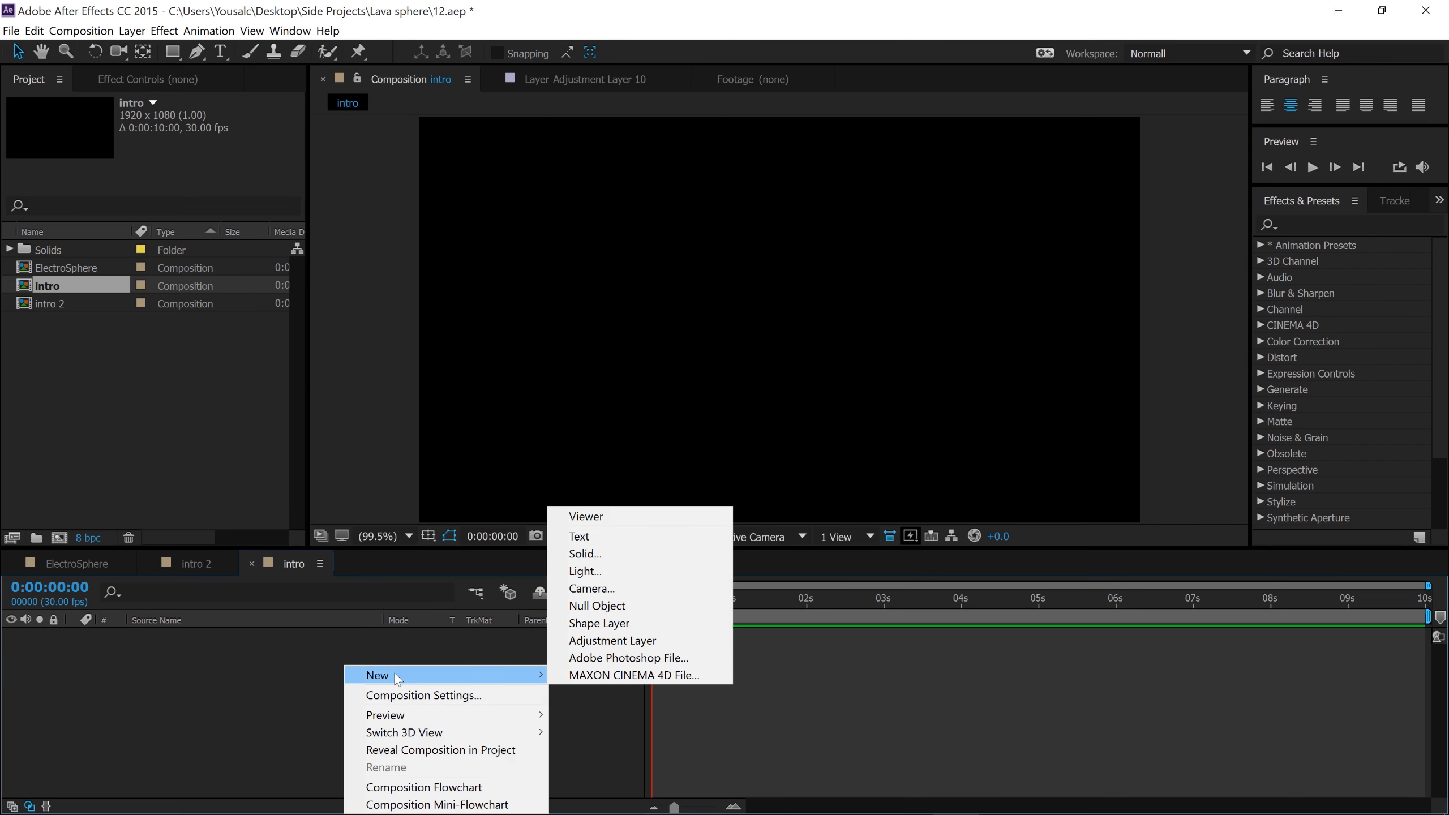
pyautogui.click(679, 553)
pyautogui.write('s')
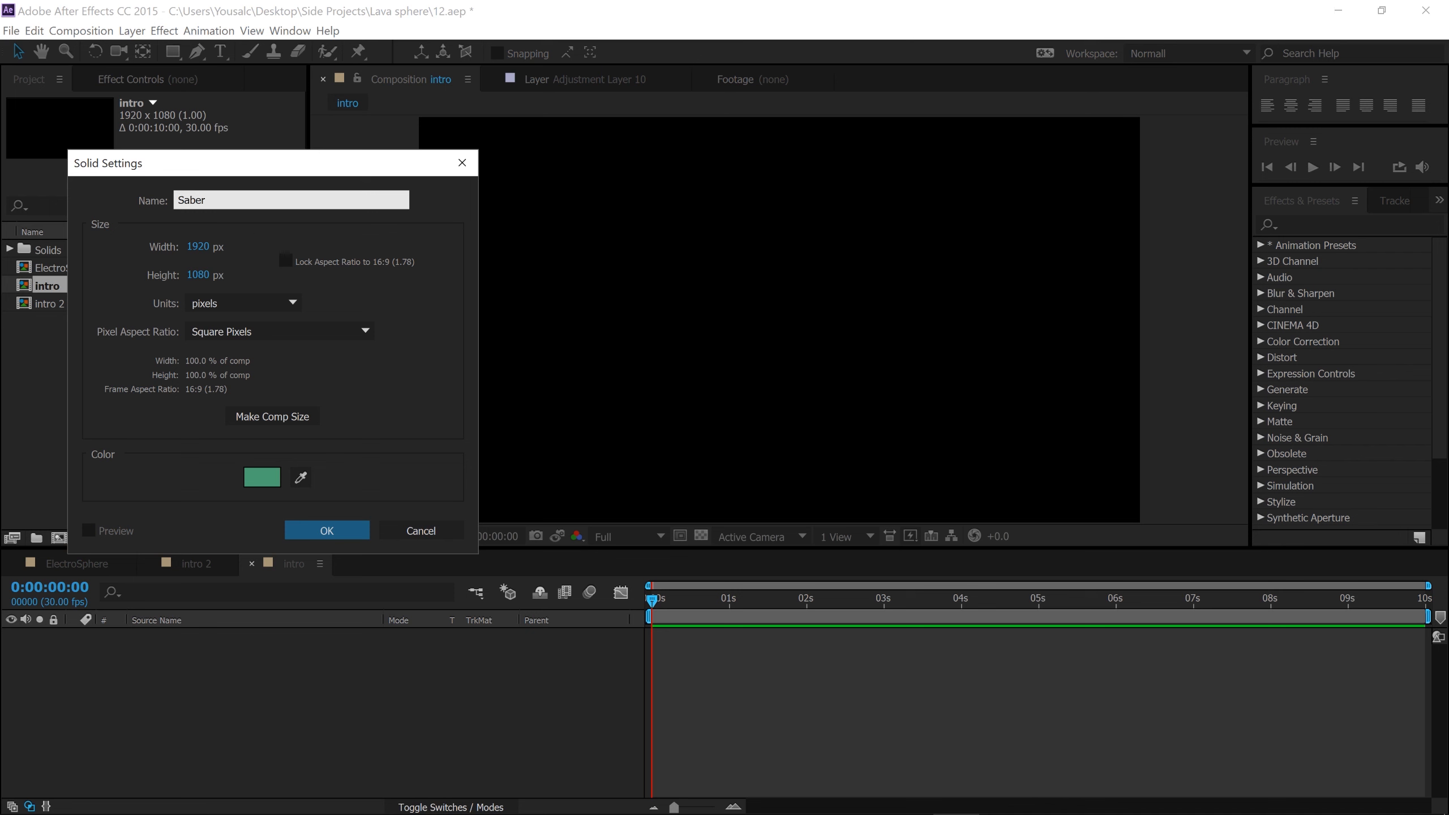
pyautogui.click(357, 534)
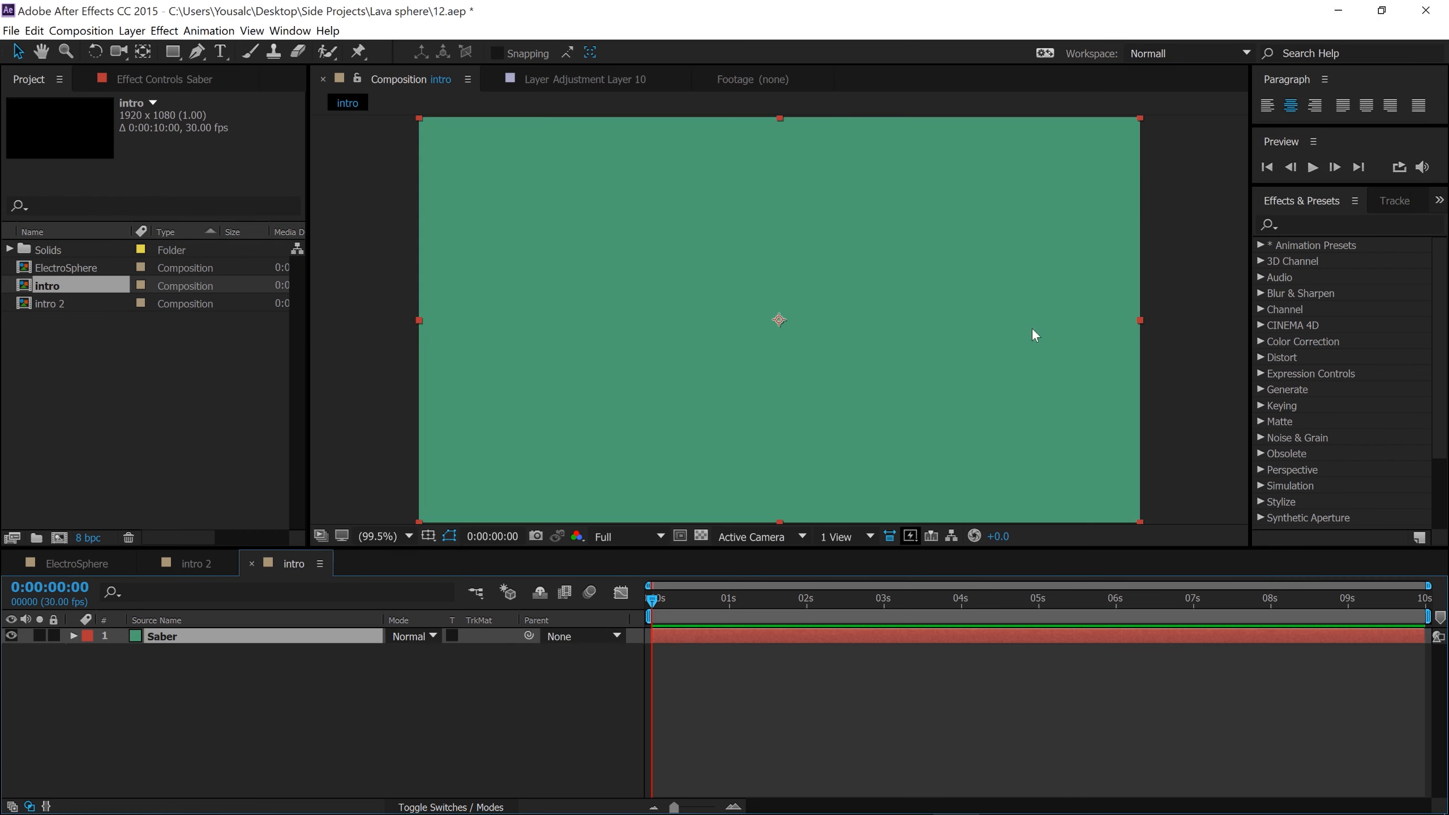
# Apply the Saber effect to the Saber solid and move its core end to about 849.5, 207.2.
pyautogui.click(1308, 227)
pyautogui.write('saber')
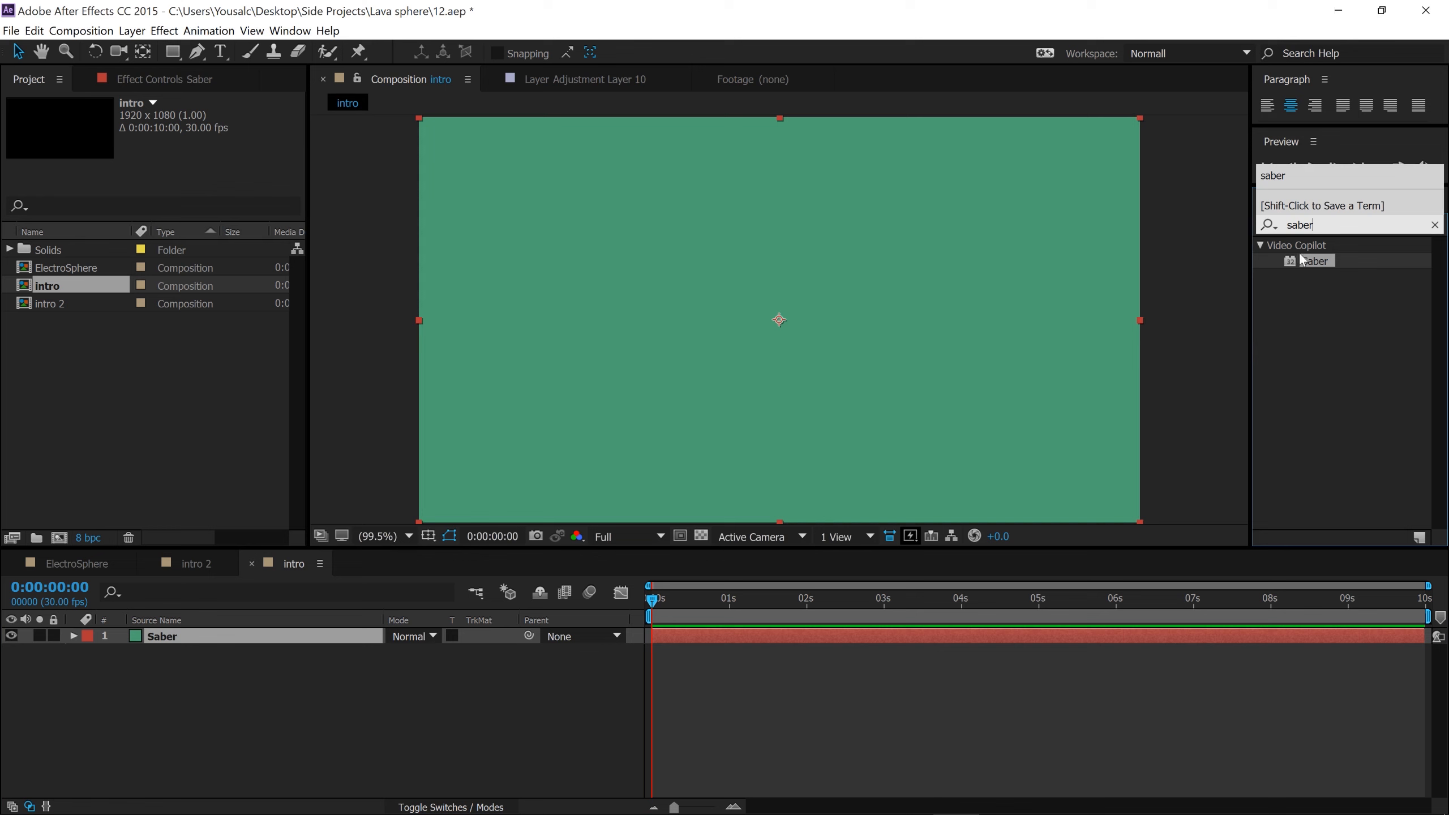
pyautogui.moveTo(1306, 261); pyautogui.dragTo(872, 325)
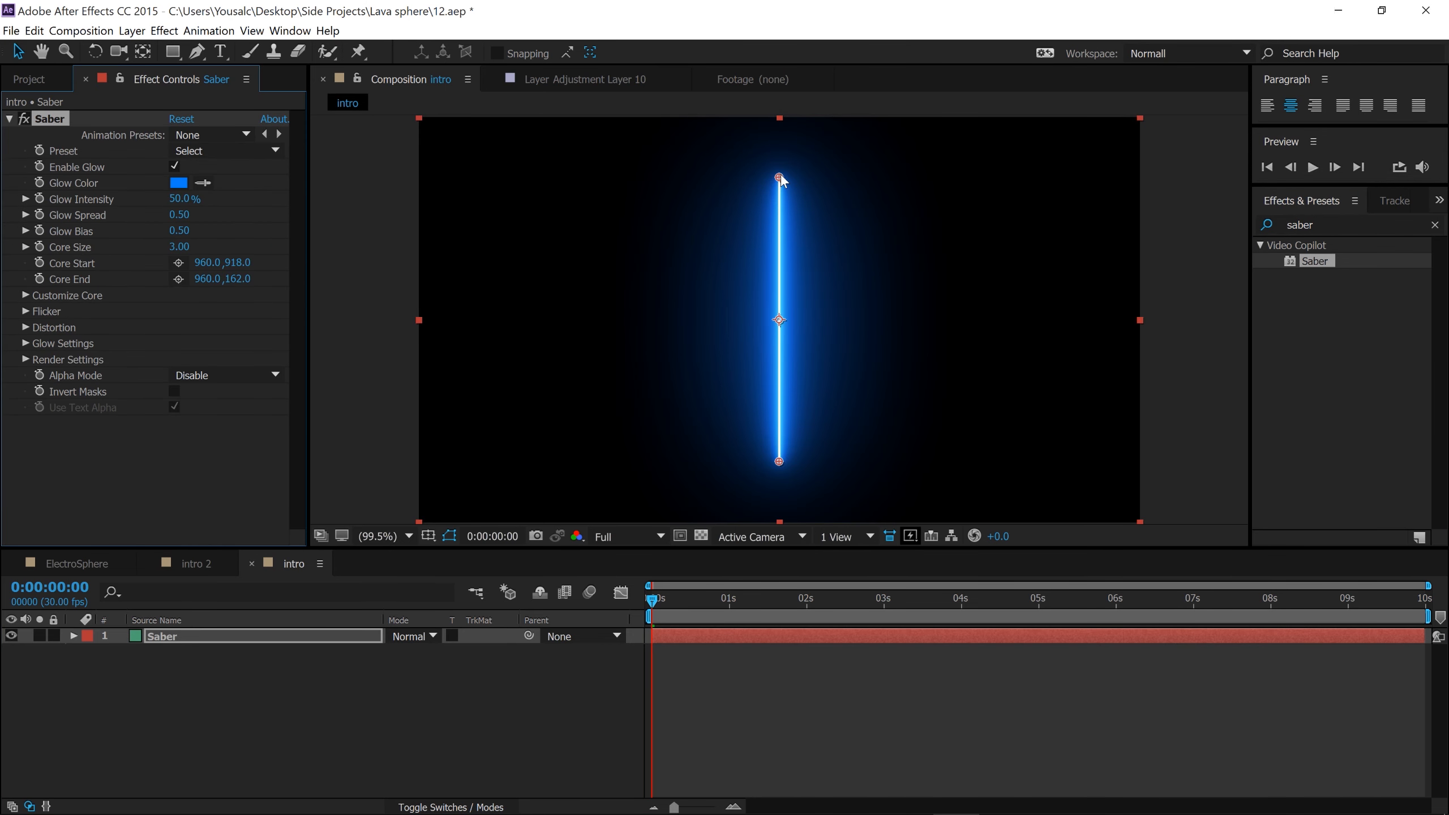
pyautogui.moveTo(779, 177); pyautogui.dragTo(738, 194)
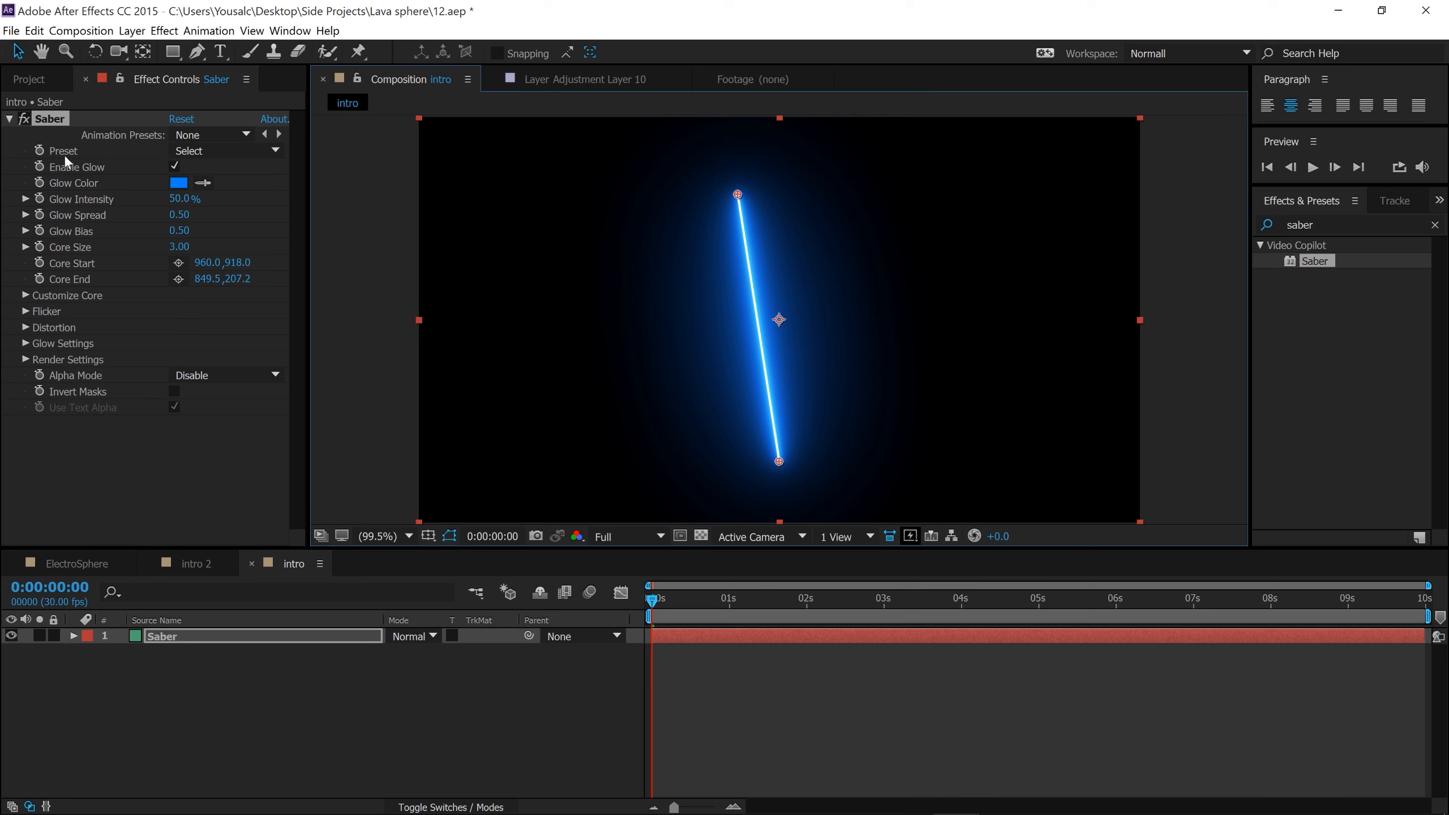
# Try the Heat, Narrow Bright and Electric presets on the Saber effect.
pyautogui.click(245, 151)
pyautogui.click(269, 393)
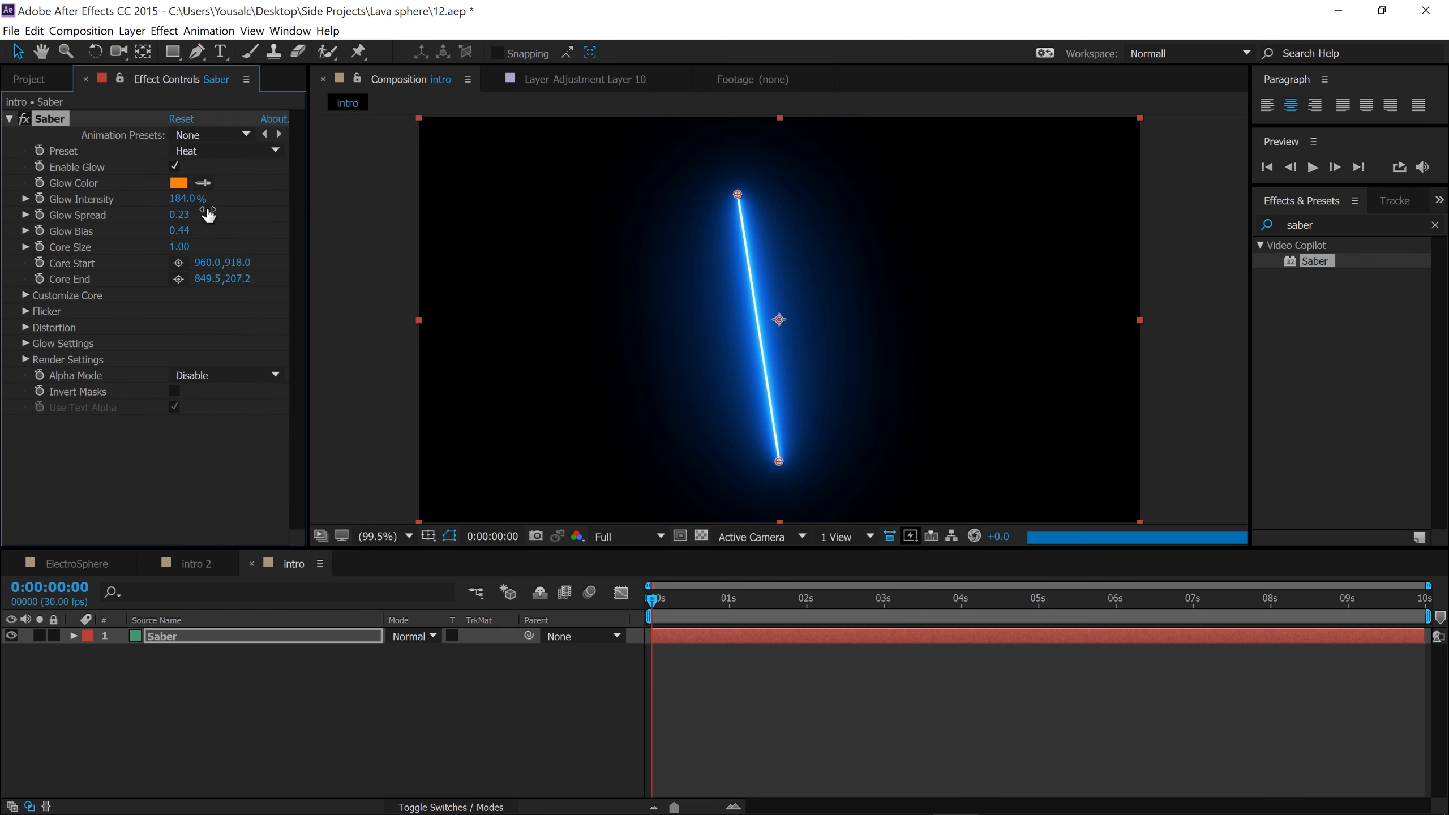
pyautogui.click(211, 151)
pyautogui.click(265, 512)
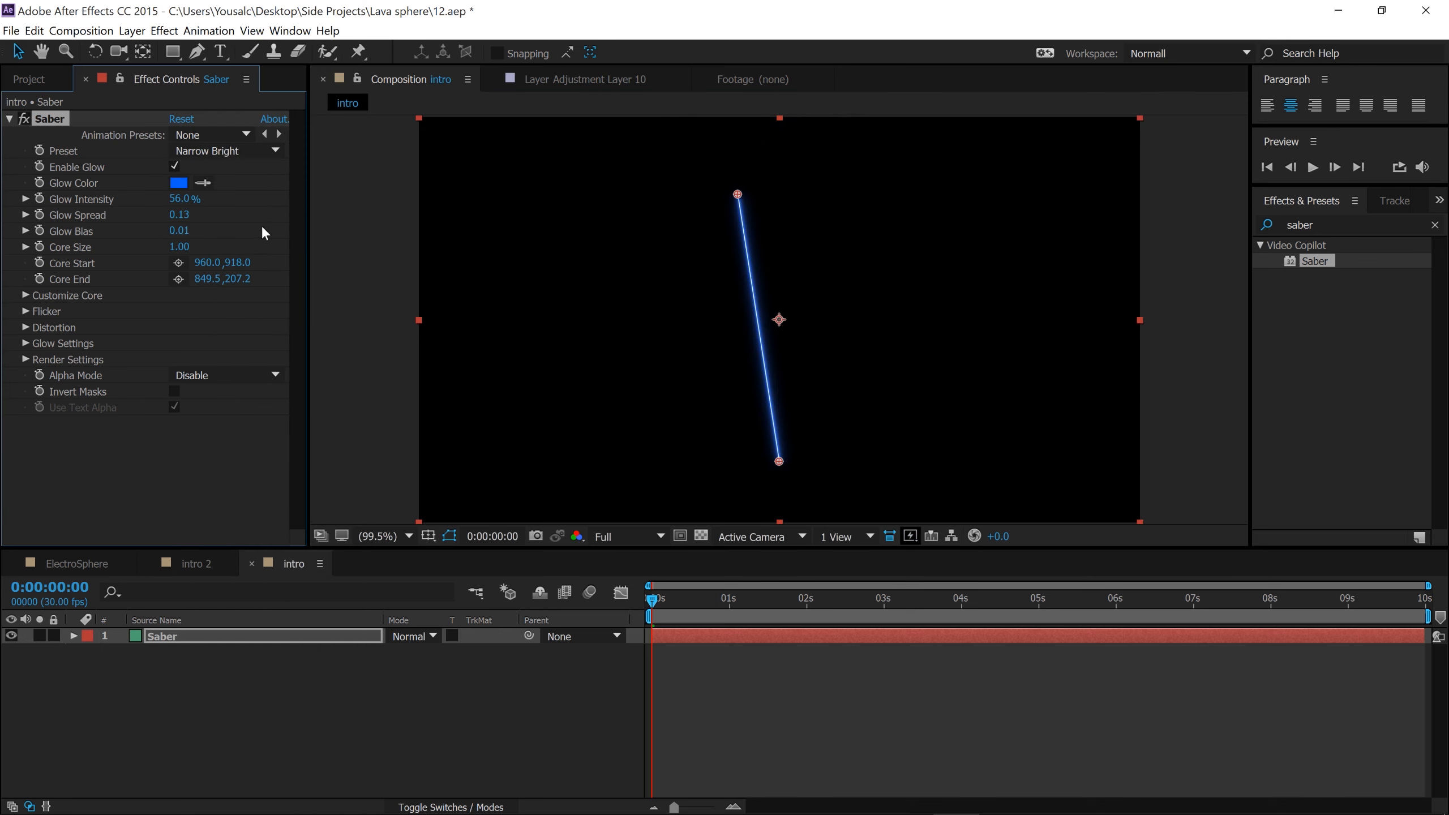
pyautogui.click(247, 153)
pyautogui.click(263, 160)
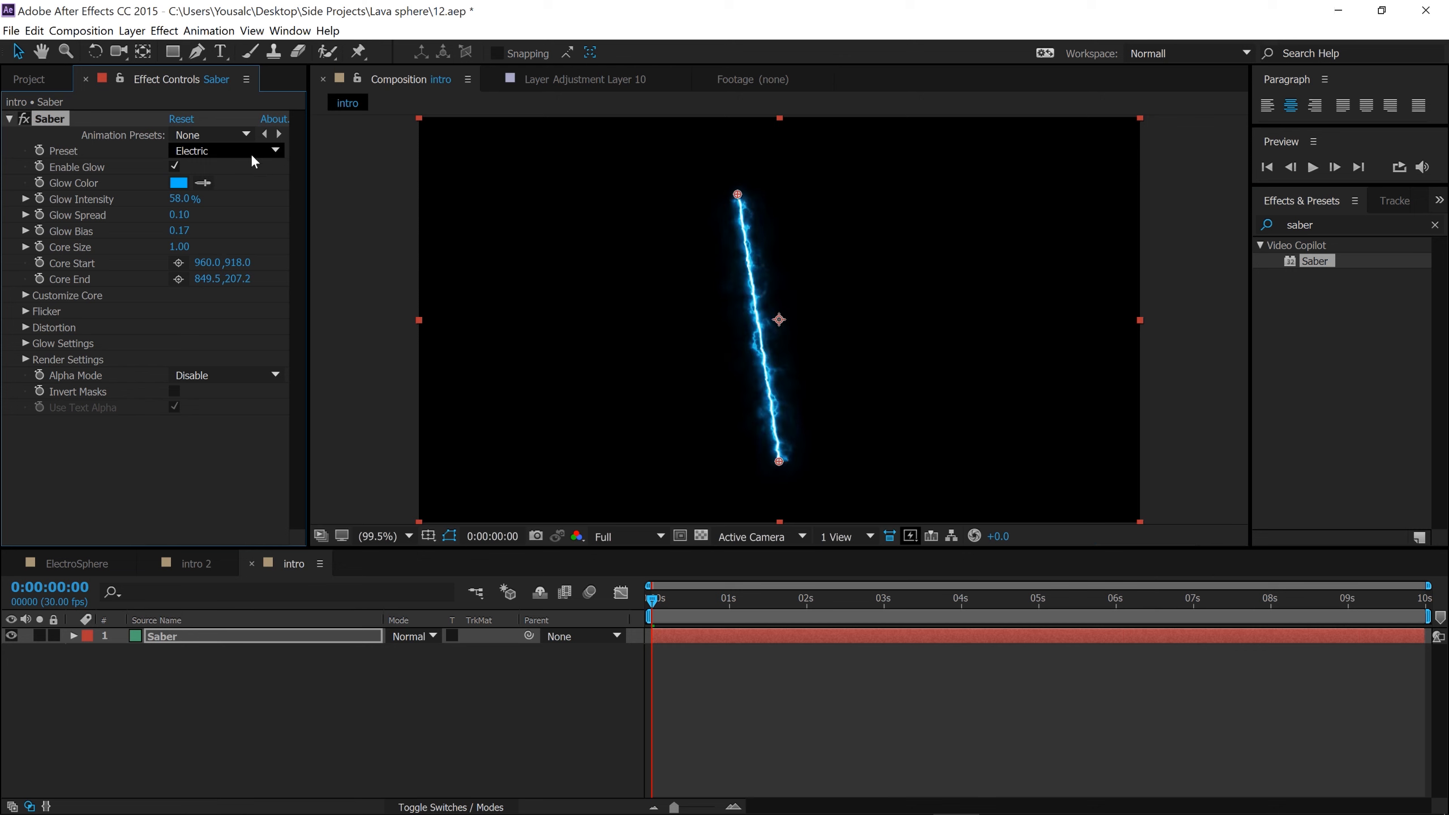
# Switch the Saber effect to the Meteor preset and view it at the first frame.
pyautogui.click(252, 154)
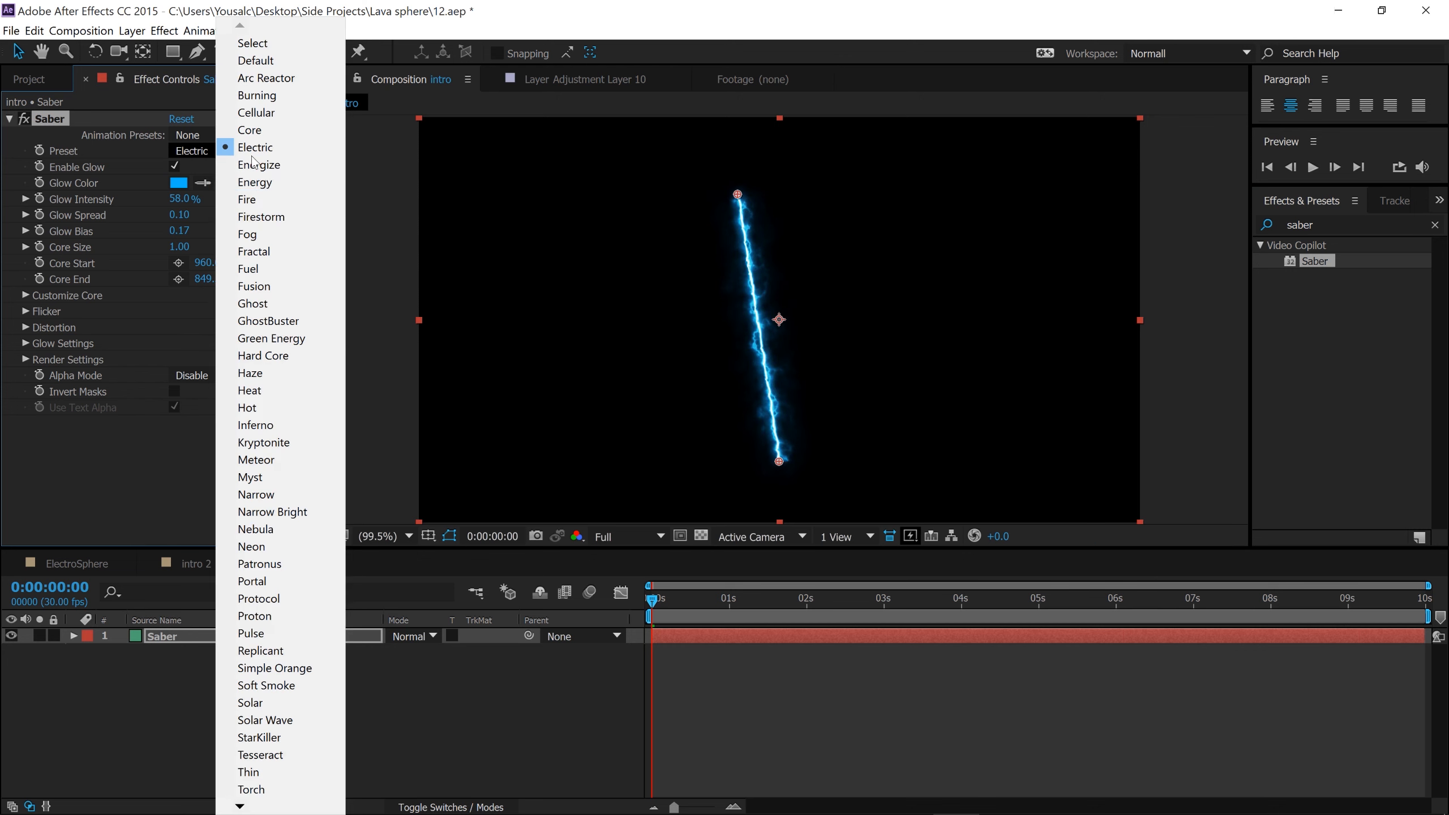
pyautogui.click(269, 460)
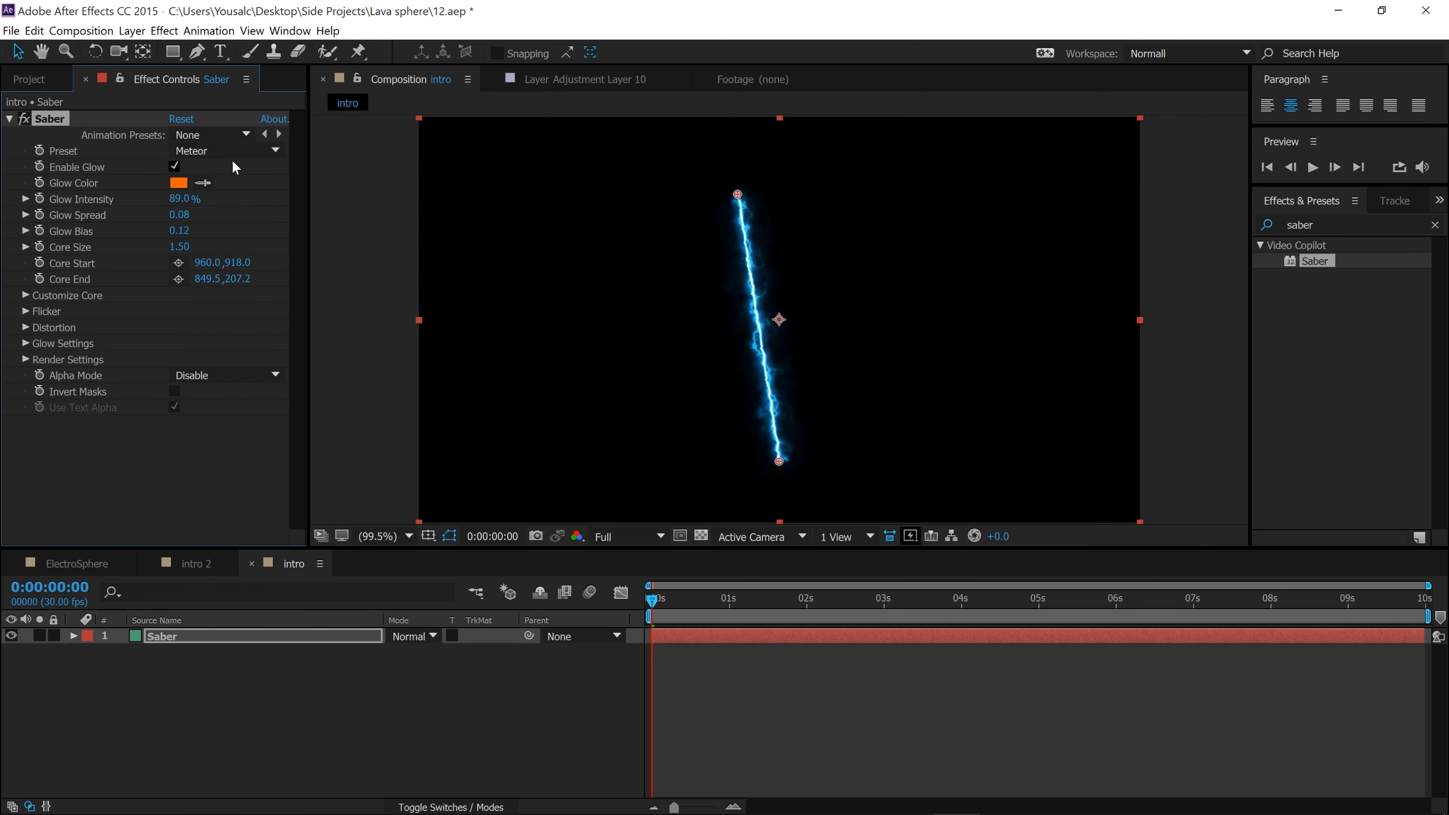
pyautogui.moveTo(682, 599); pyautogui.dragTo(625, 594)
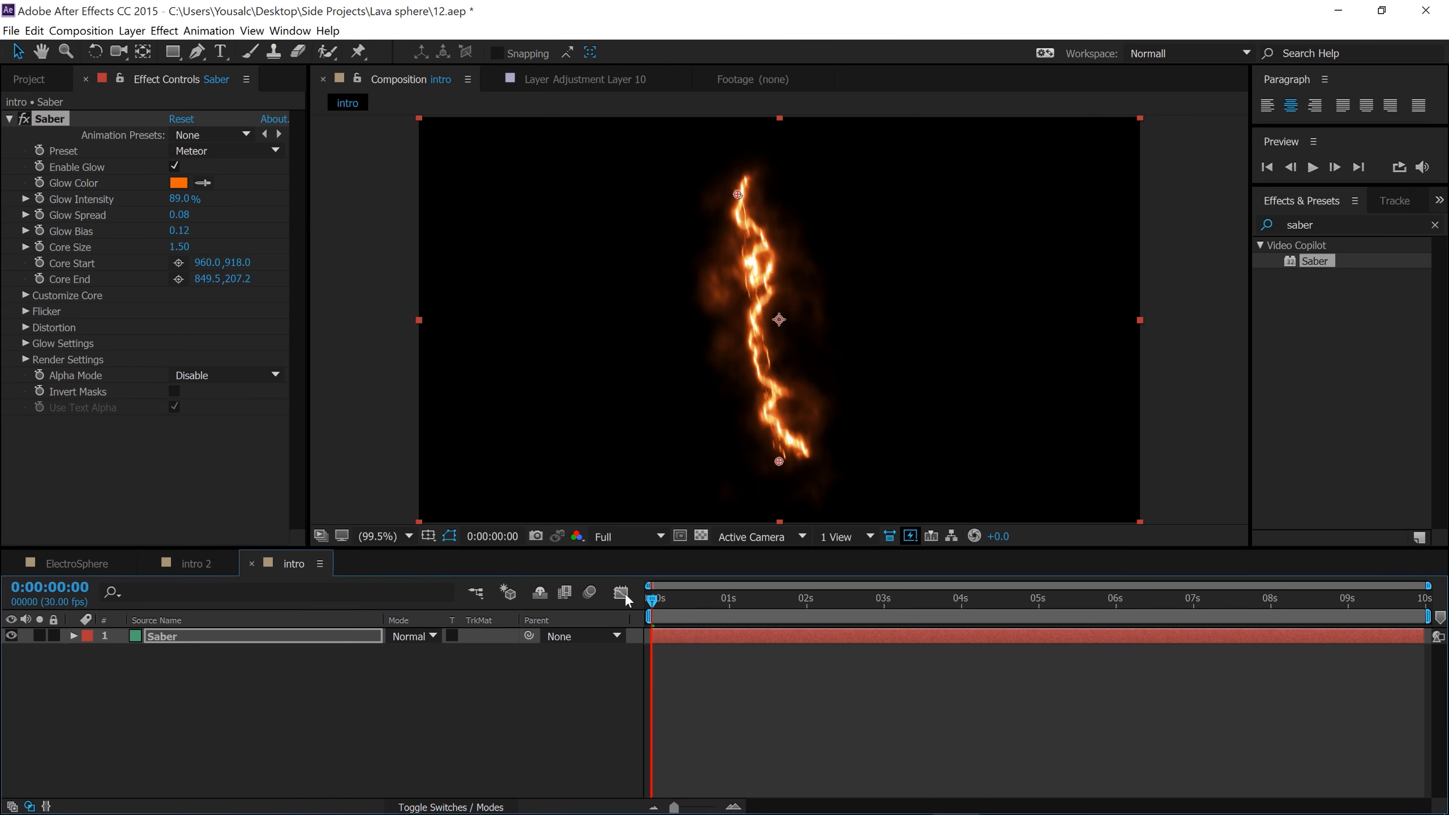
# Draw a circular mask around the middle of the Saber layer with the Ellipse tool.
pyautogui.click(175, 56)
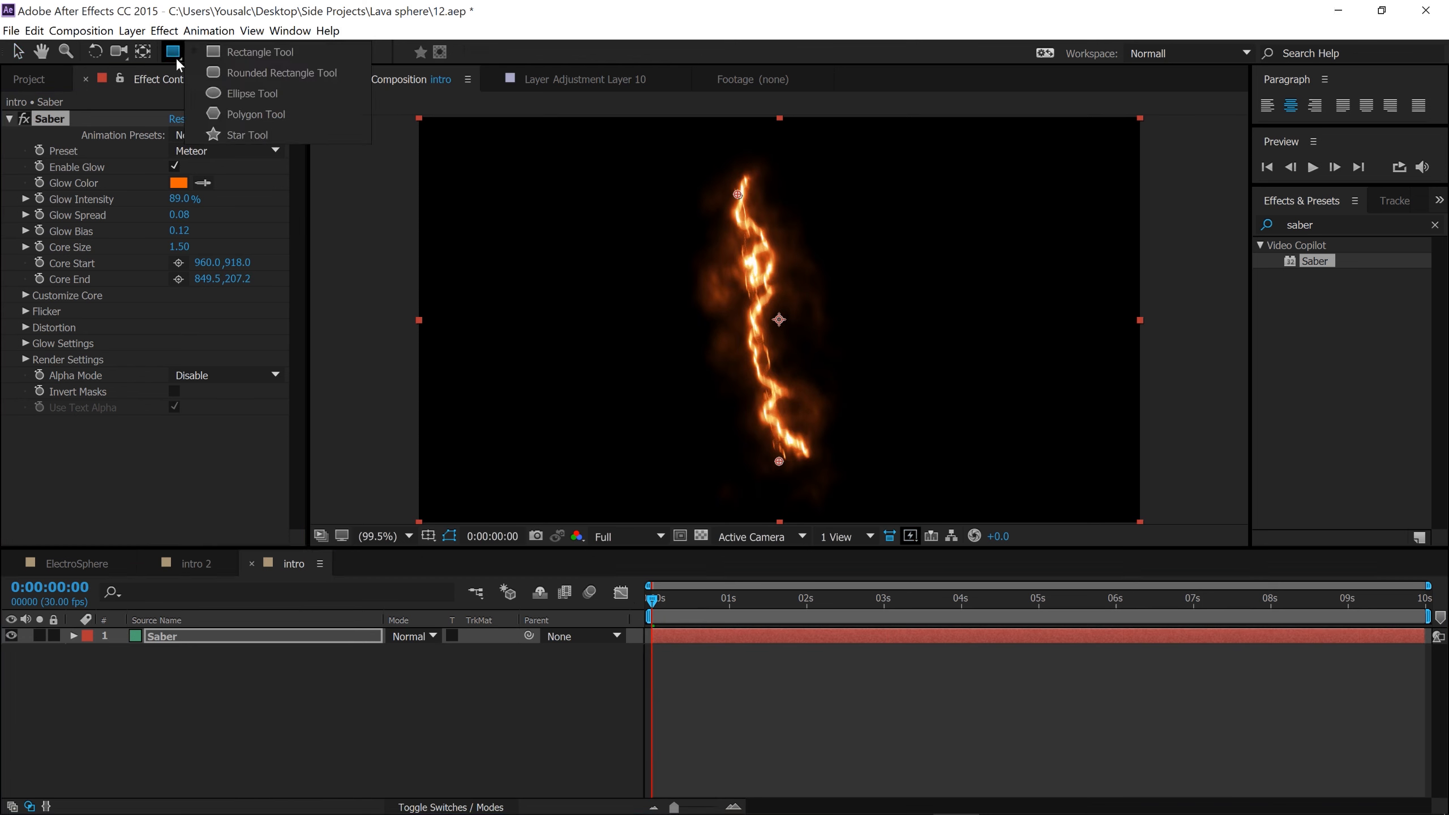
pyautogui.click(232, 94)
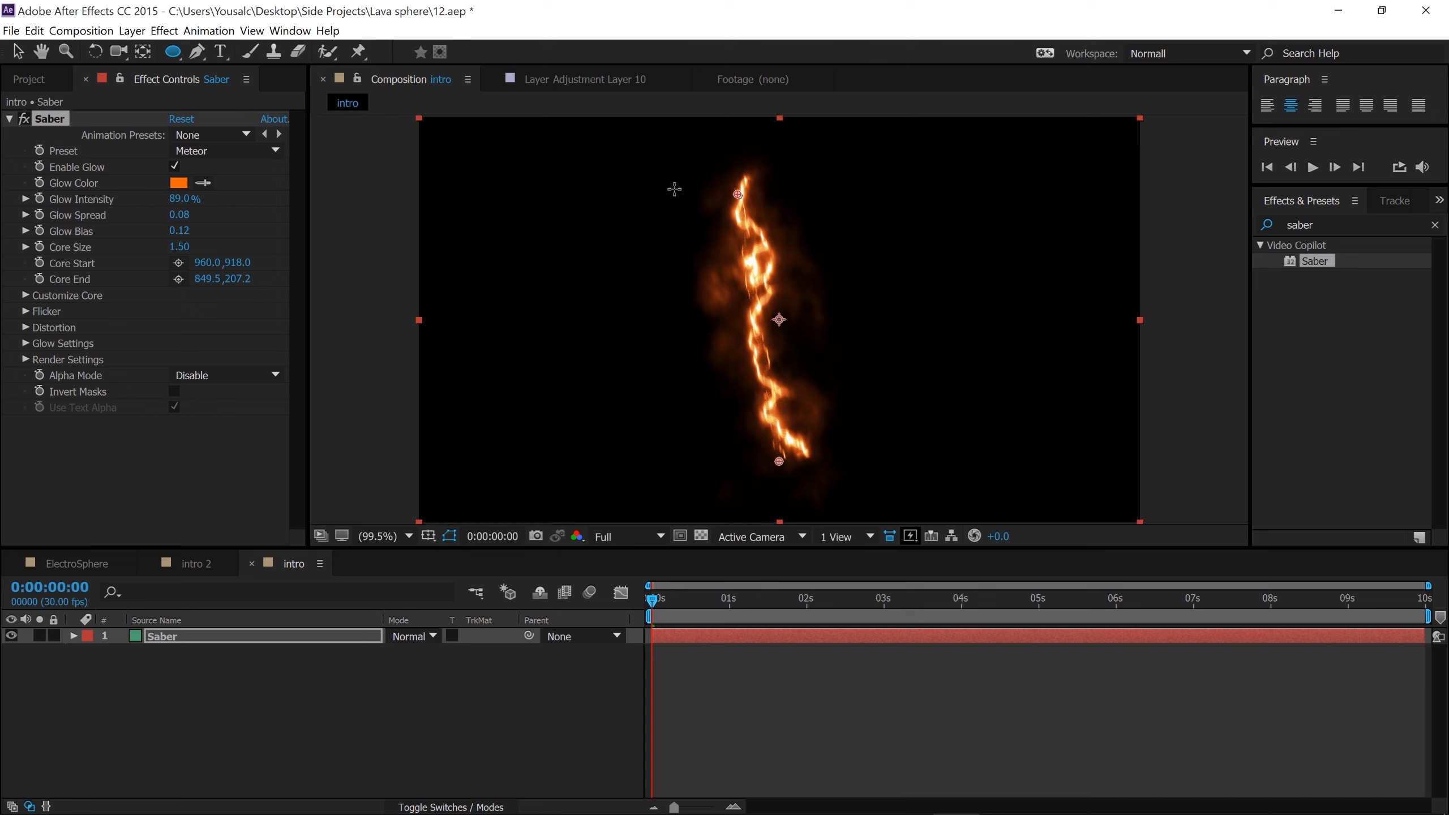
pyautogui.moveTo(649, 178); pyautogui.dragTo(914, 445)
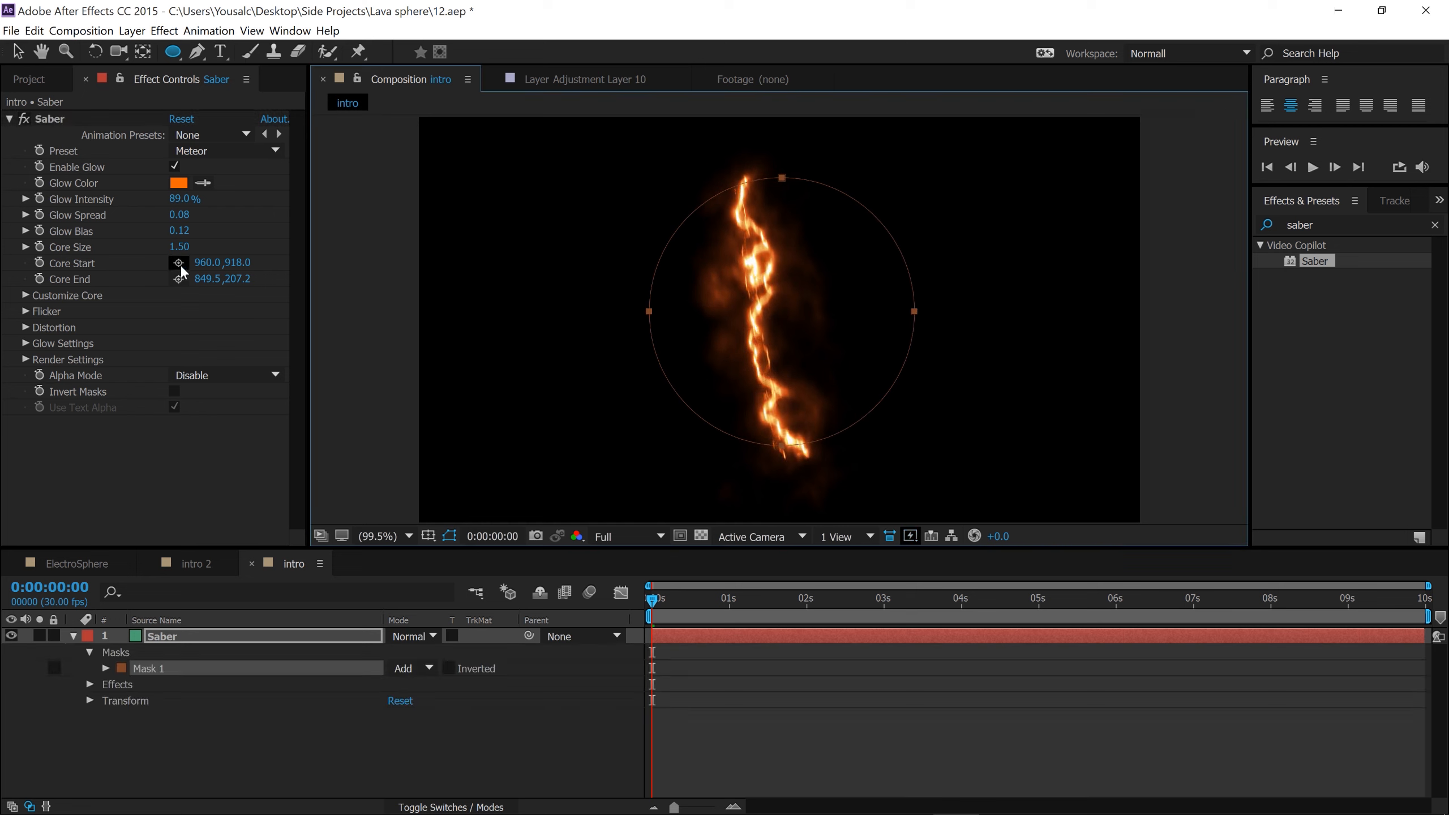
# Set the Saber effect's core type to Layer Masks so the glow follows the circle.
pyautogui.click(25, 295)
pyautogui.click(200, 312)
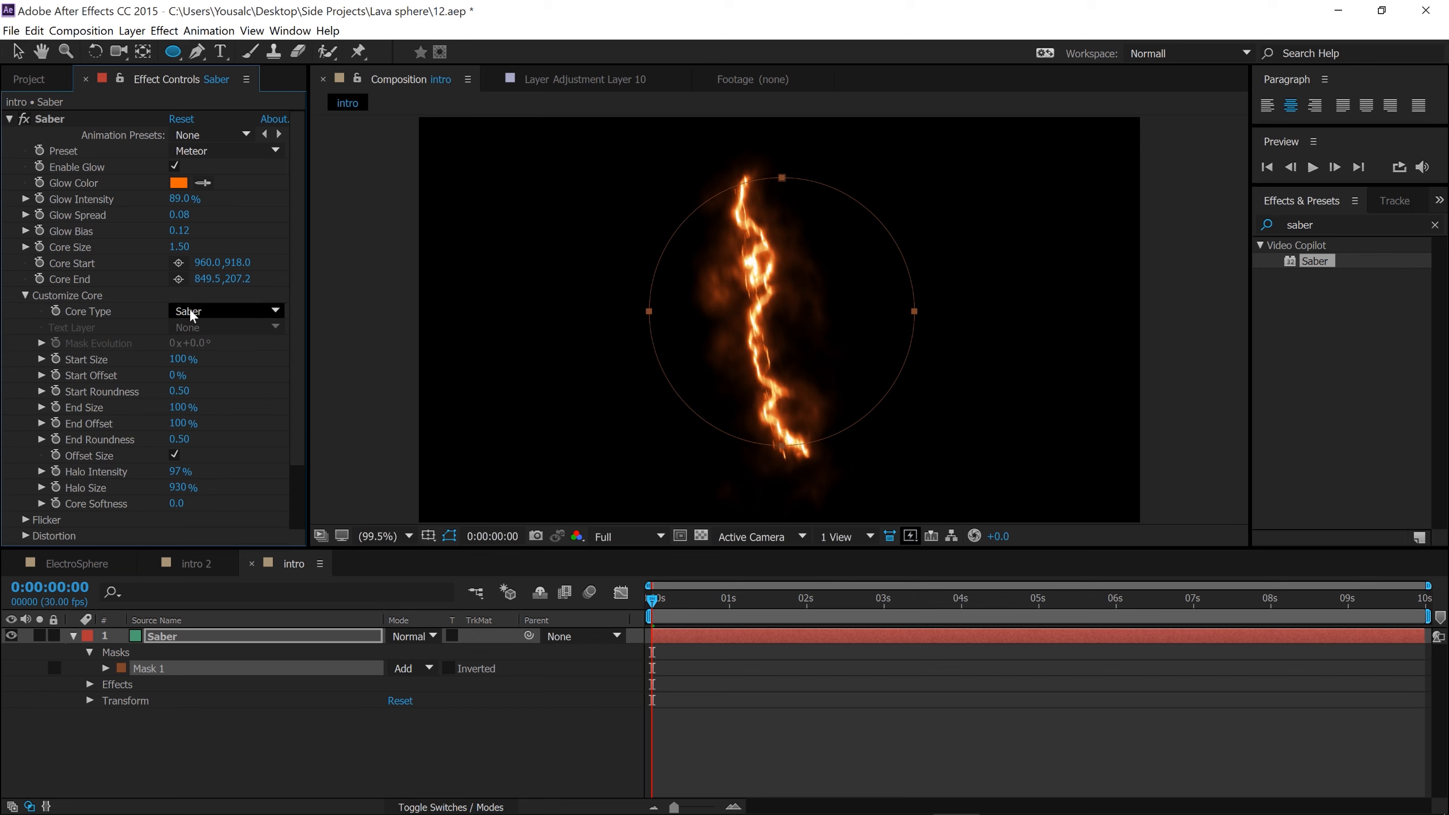
pyautogui.click(219, 348)
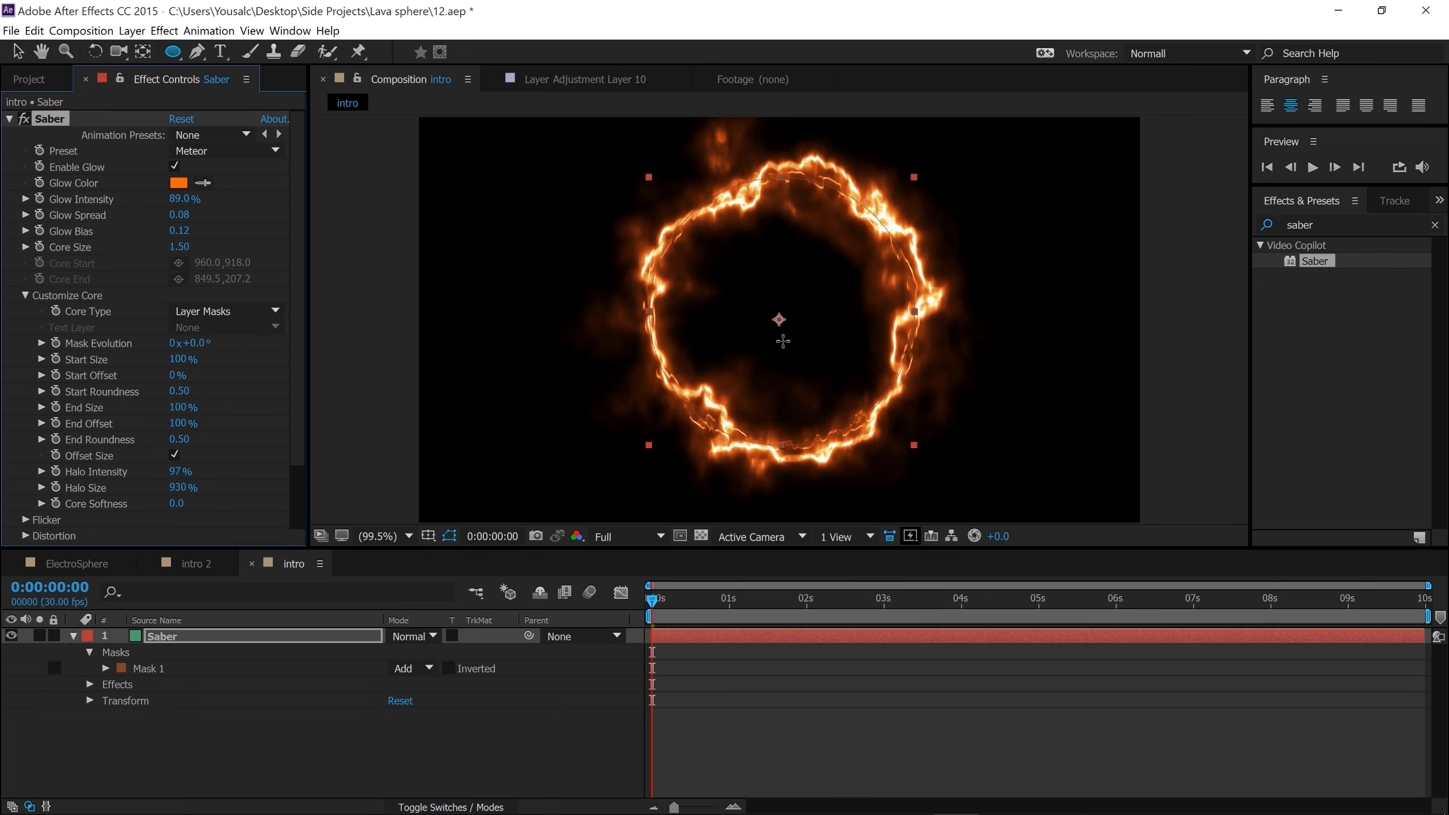
pyautogui.click(17, 52)
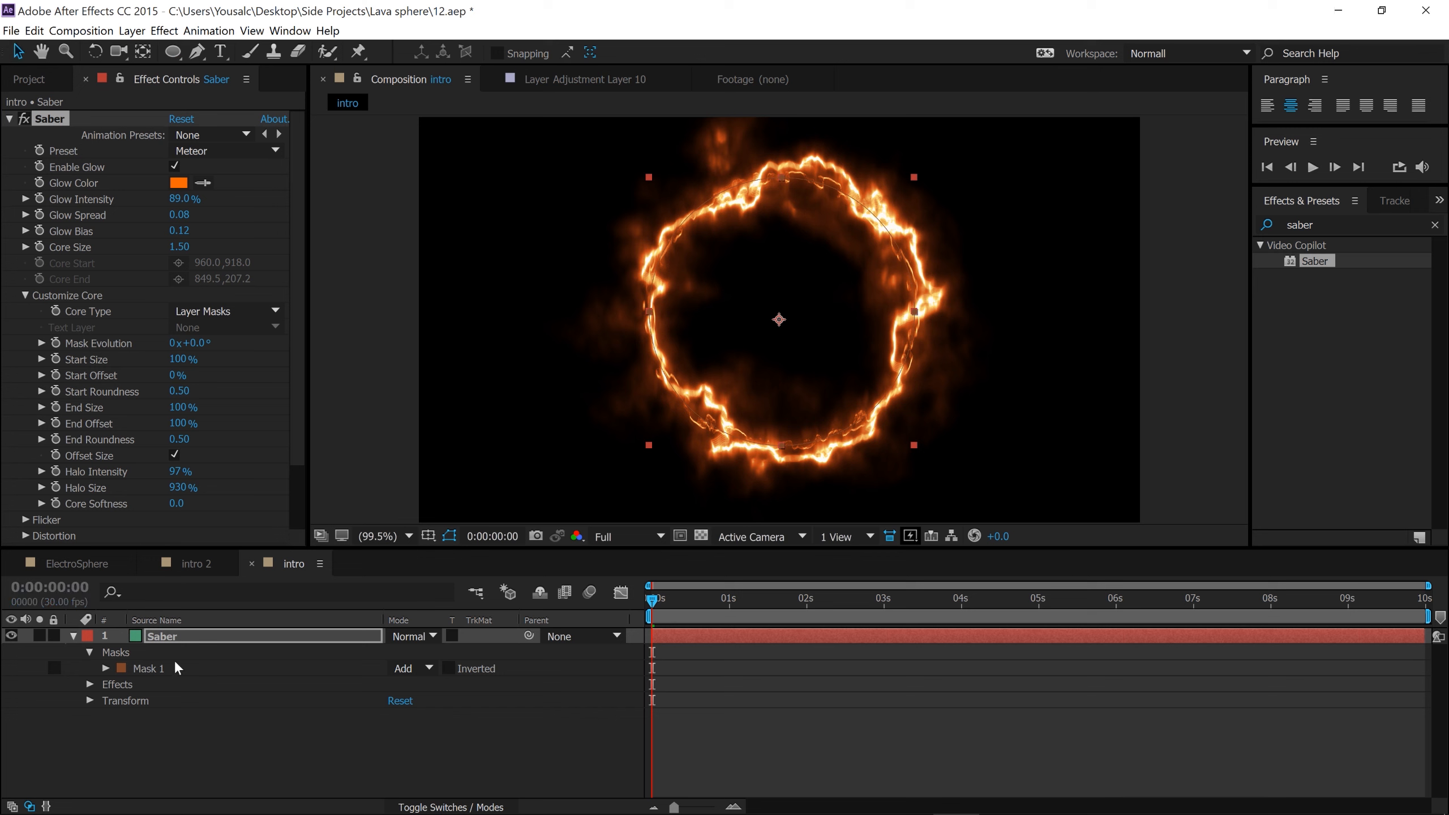
# Feather the Saber layer's circular mask by 20 pixels and collapse the layer's properties.
pyautogui.click(106, 669)
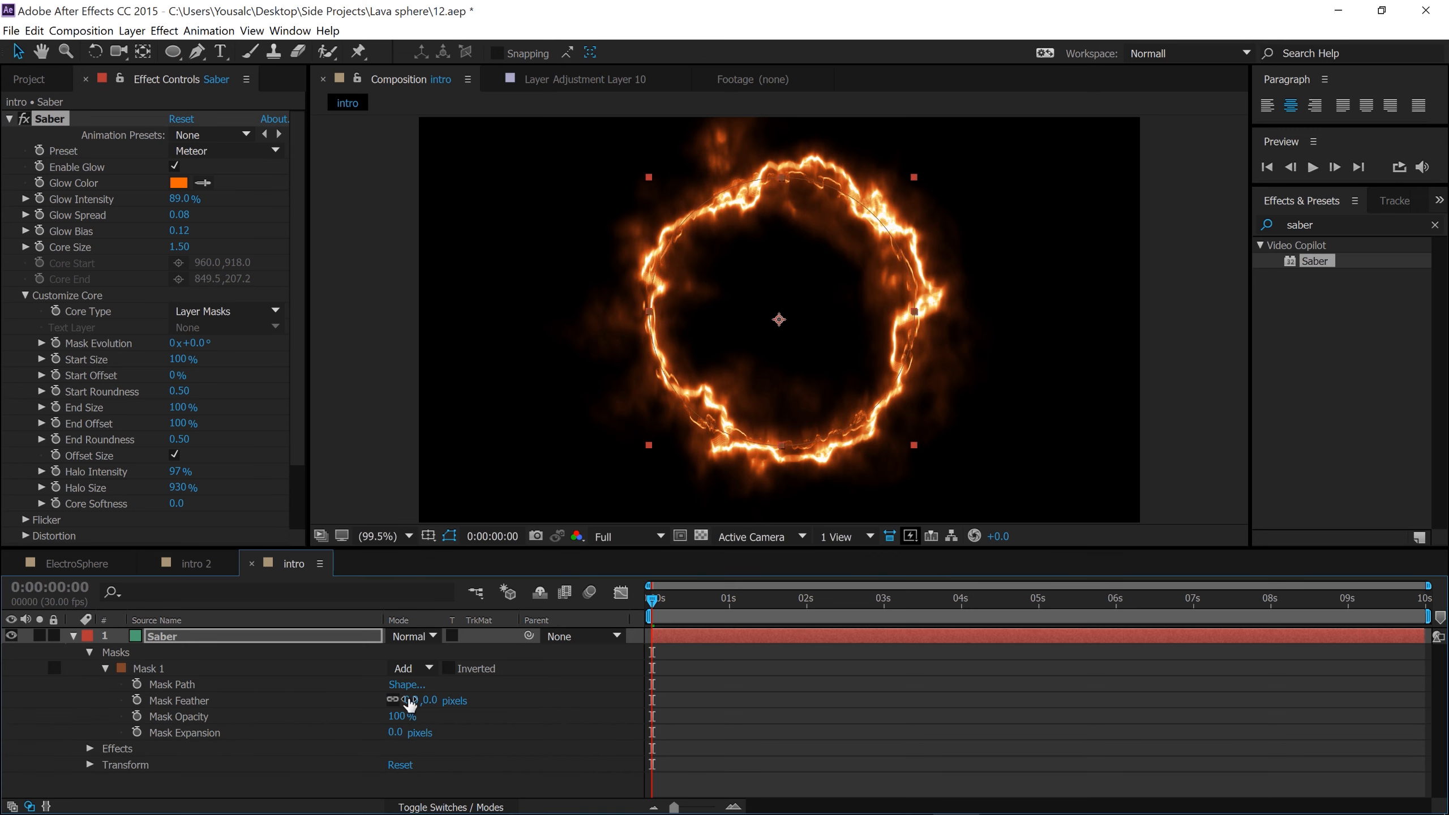
pyautogui.click(414, 701)
pyautogui.write('20')
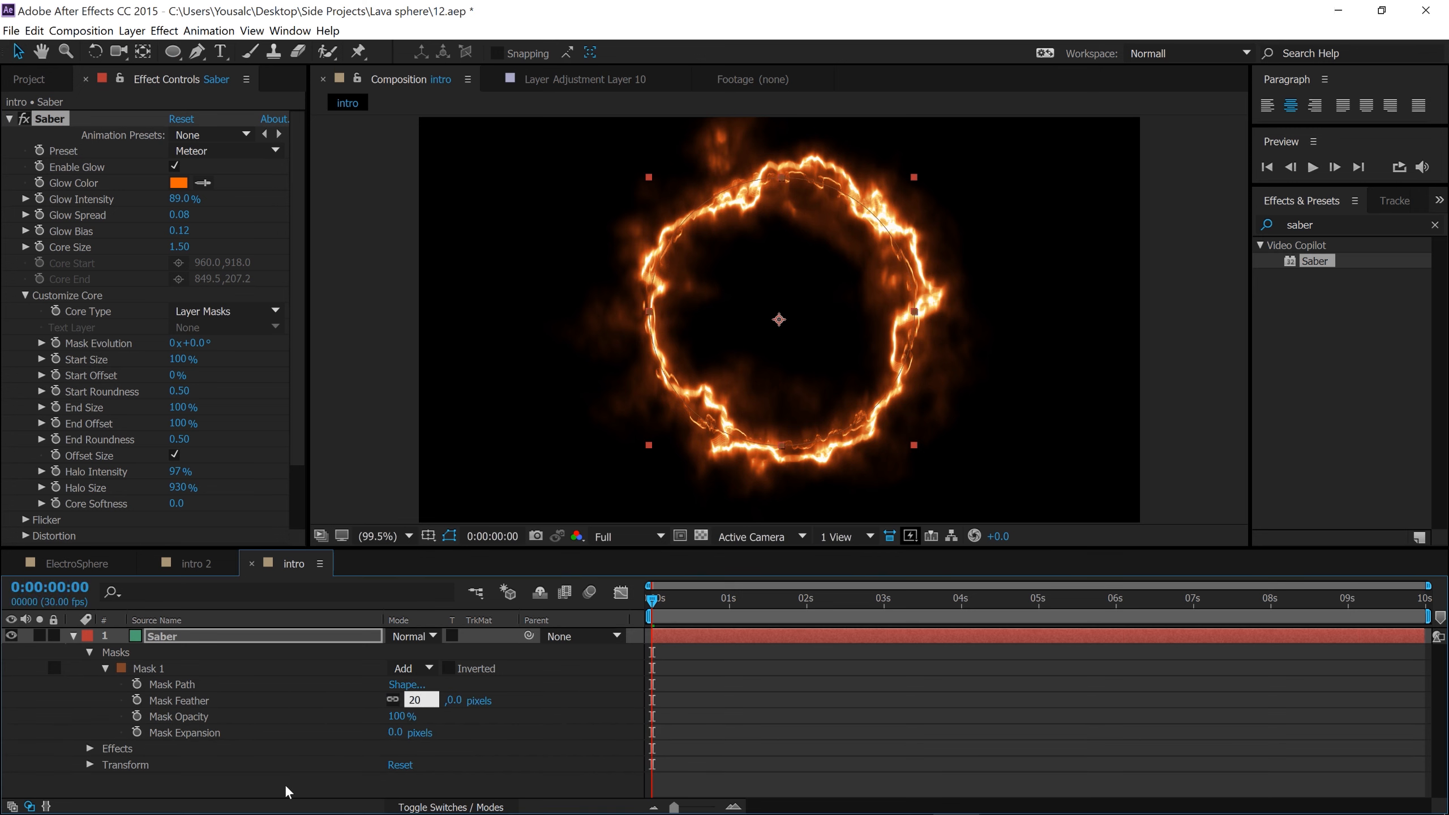
pyautogui.click(285, 784)
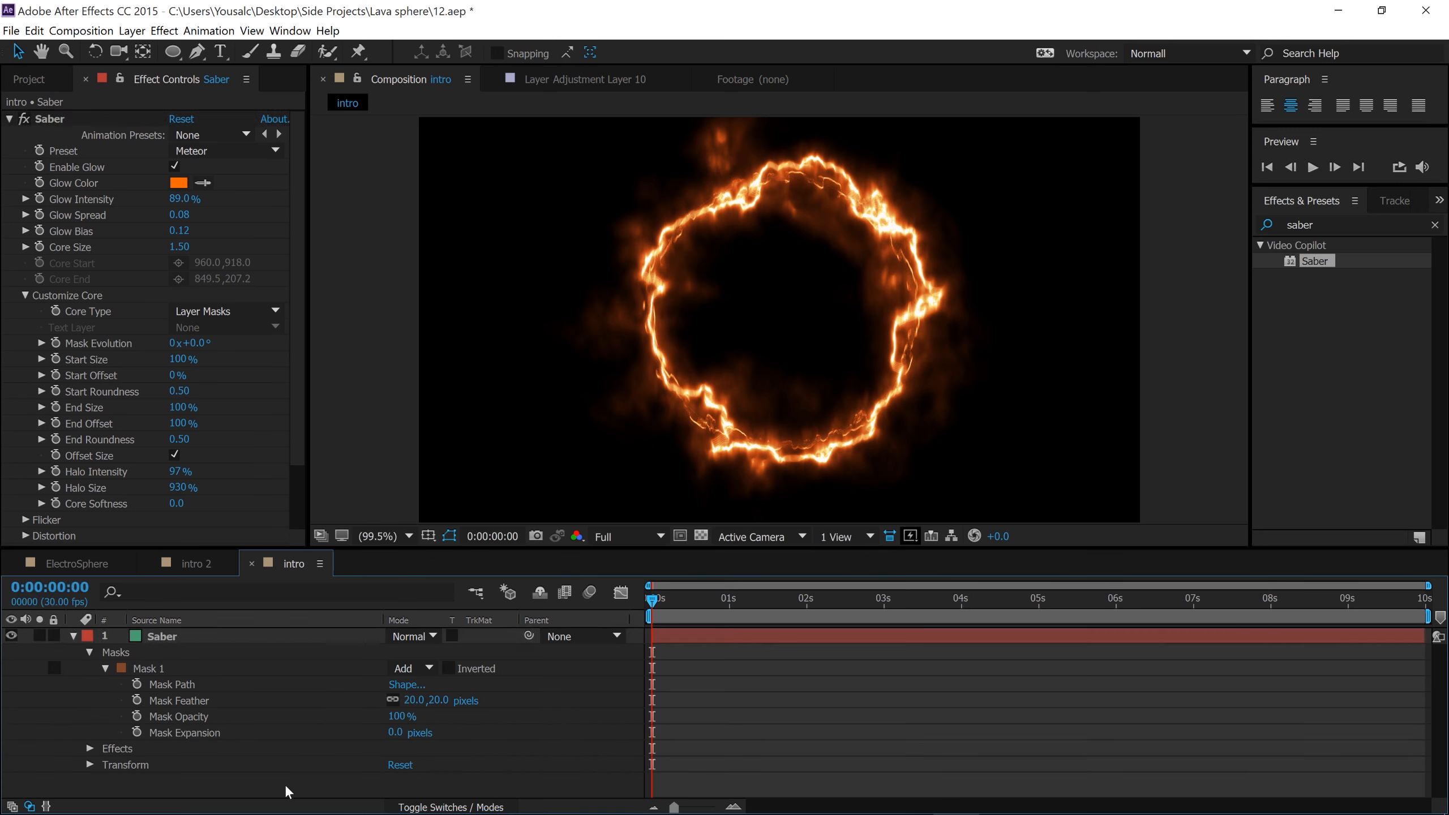
pyautogui.click(74, 637)
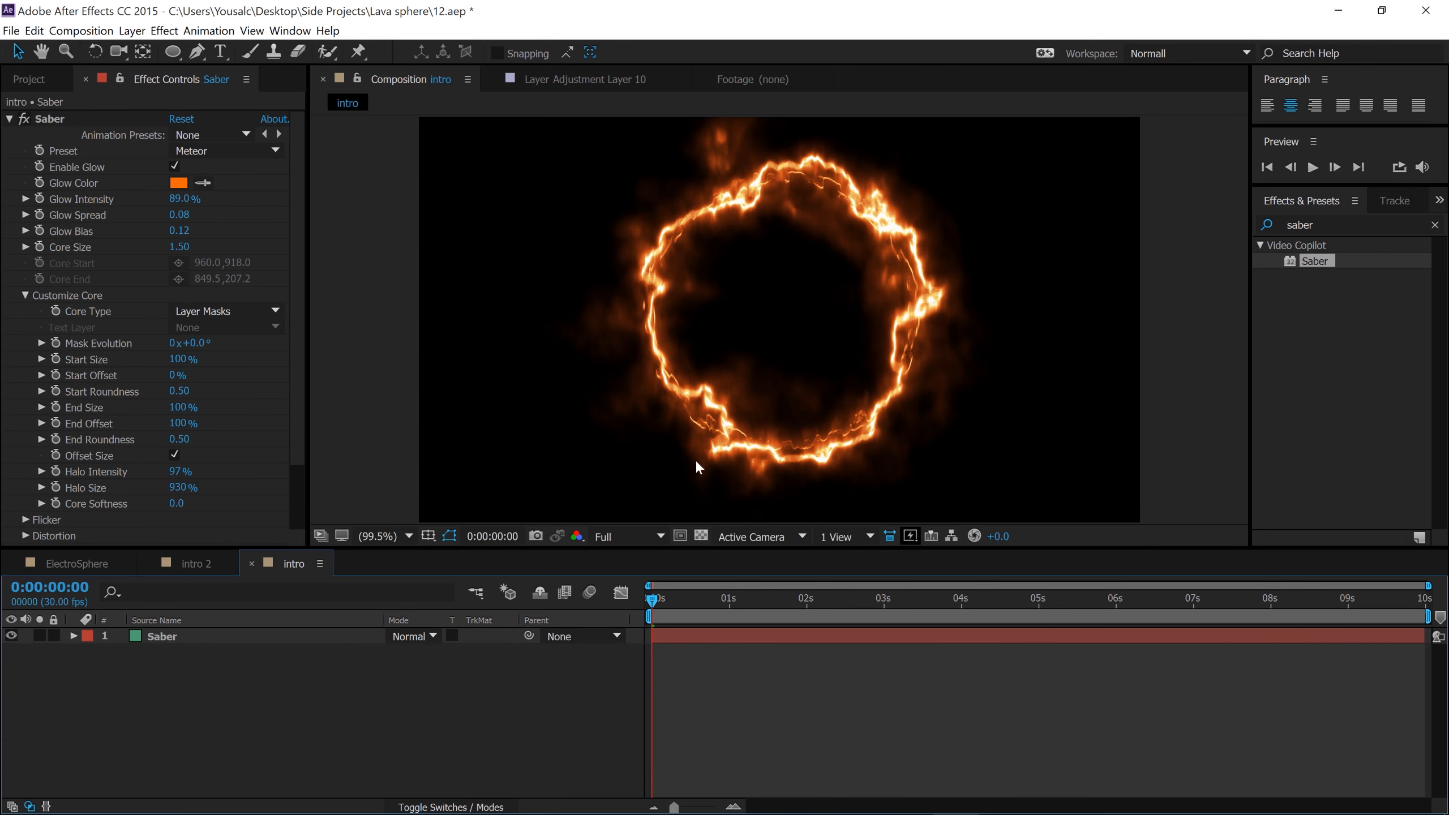
# Collapse the Saber effect's settings and set the Saber layer's blending mode to Screen.
pyautogui.click(9, 119)
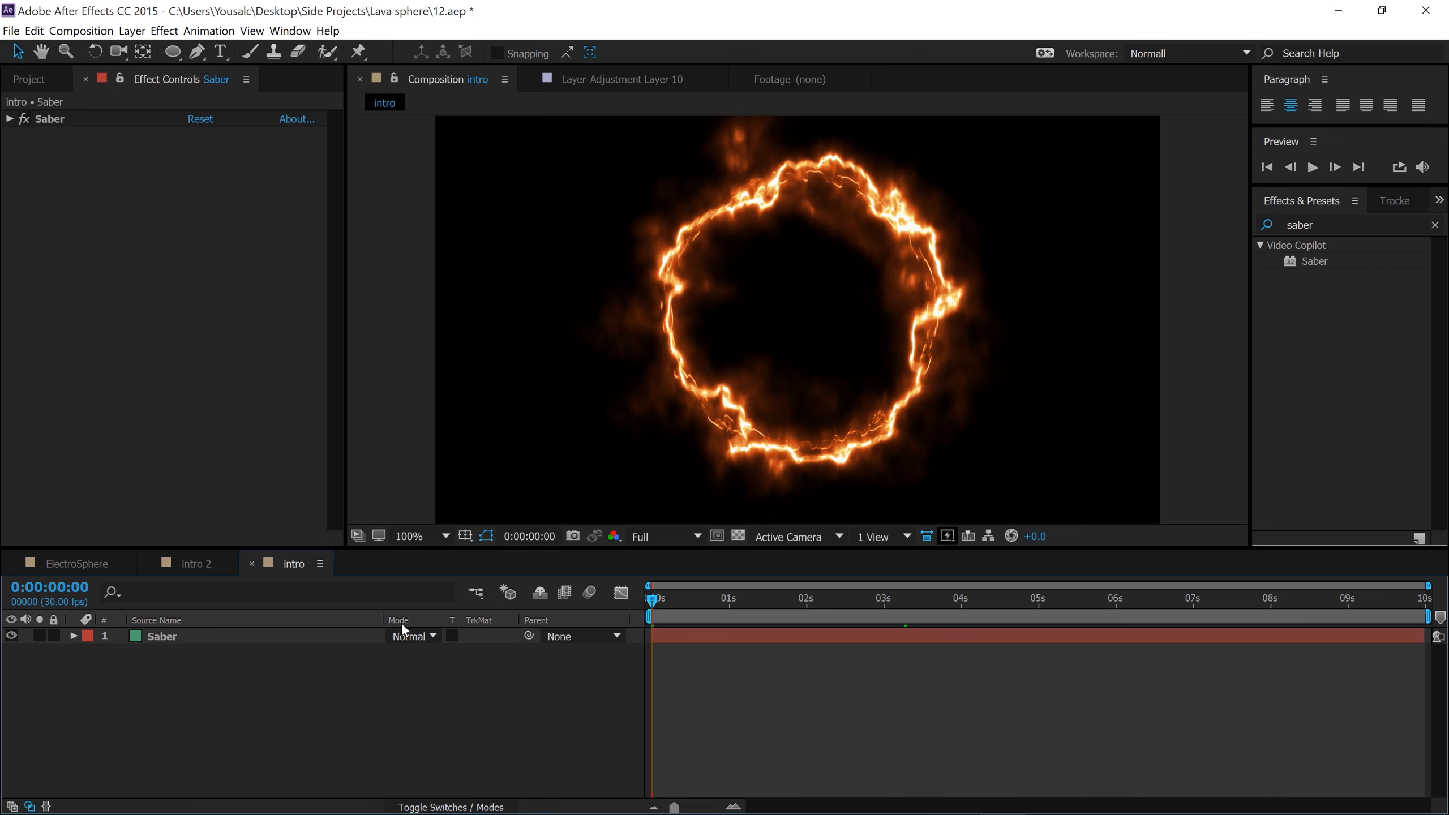
pyautogui.click(411, 636)
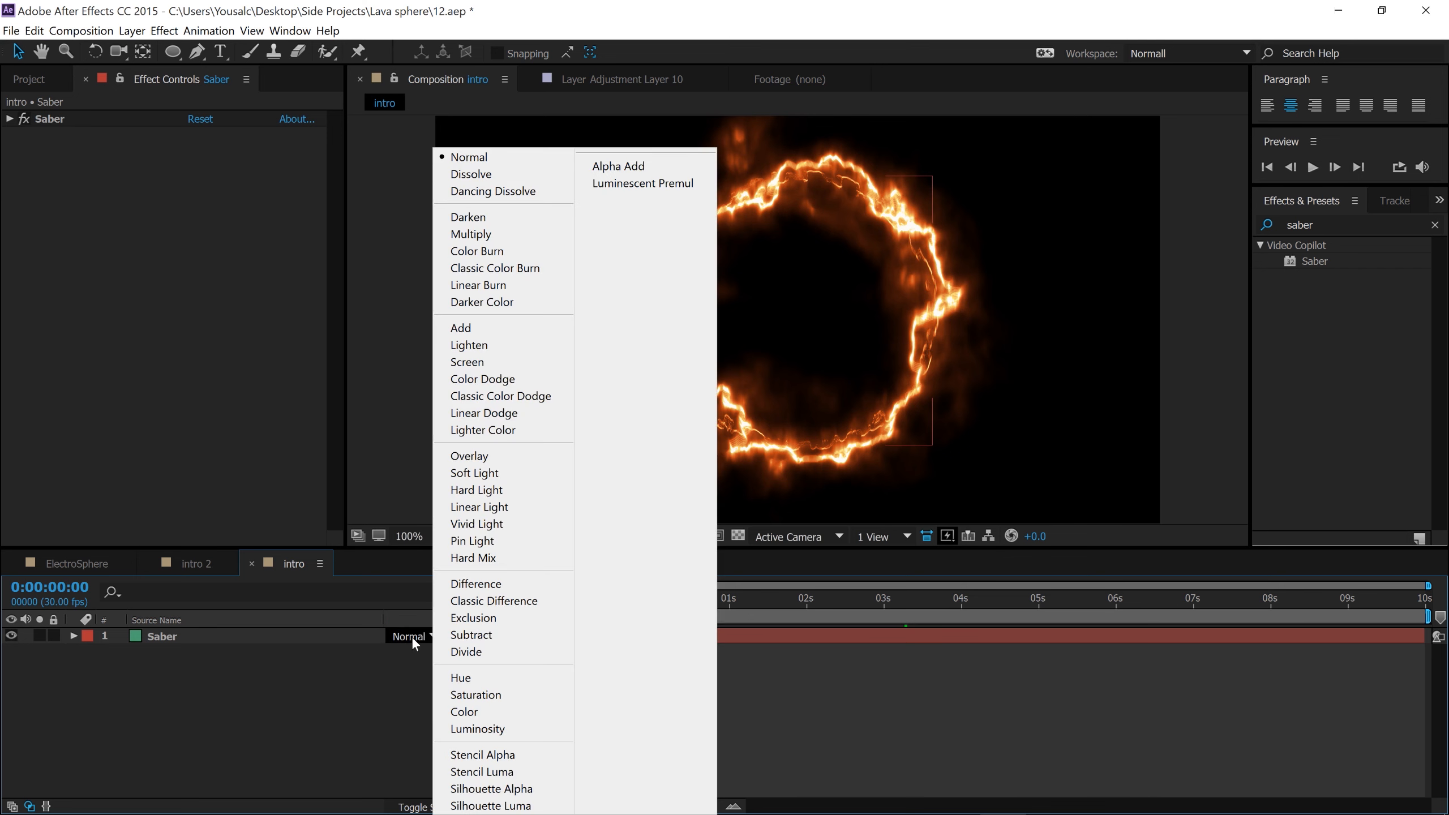
pyautogui.click(518, 363)
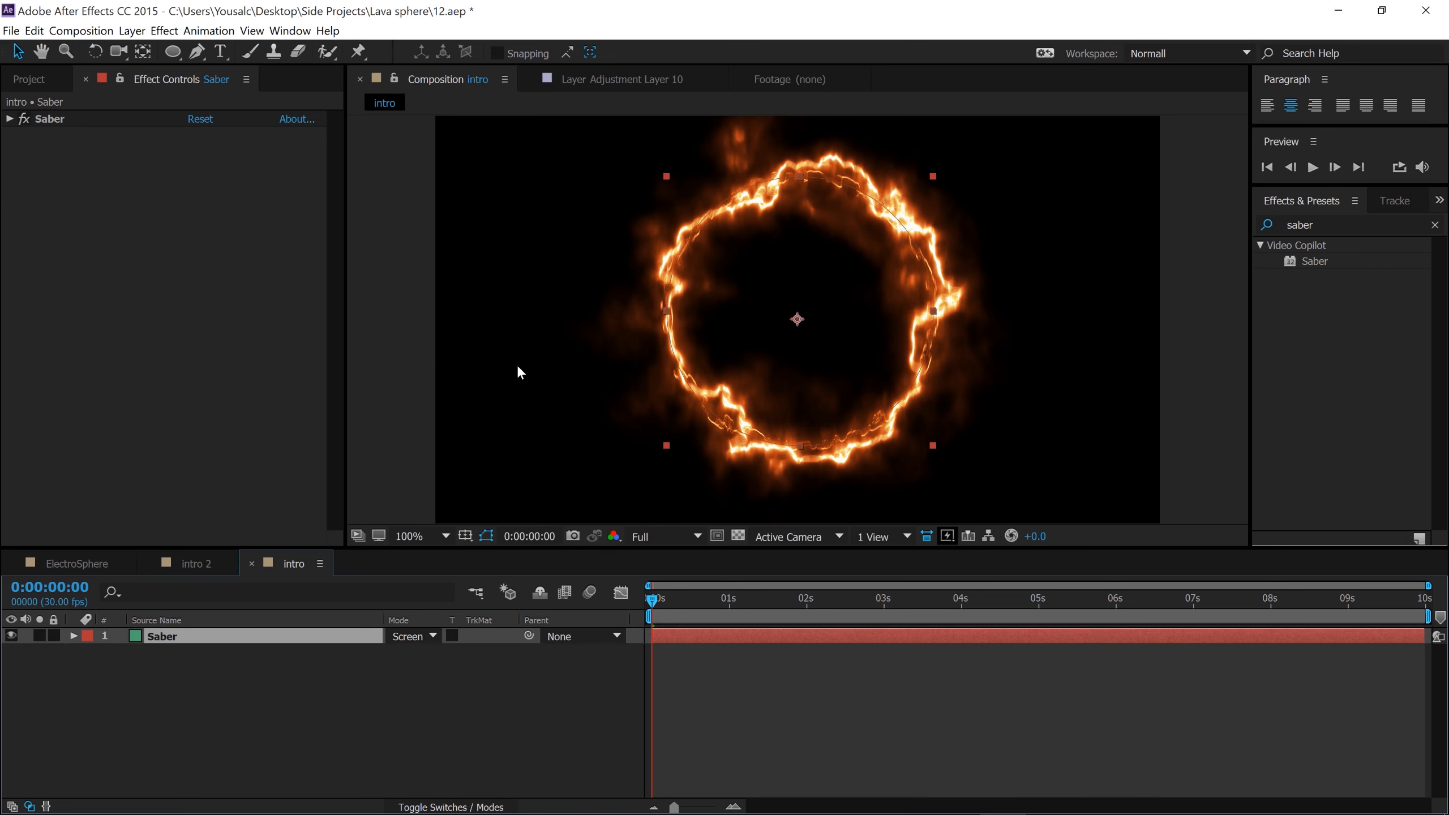
pyautogui.click(483, 718)
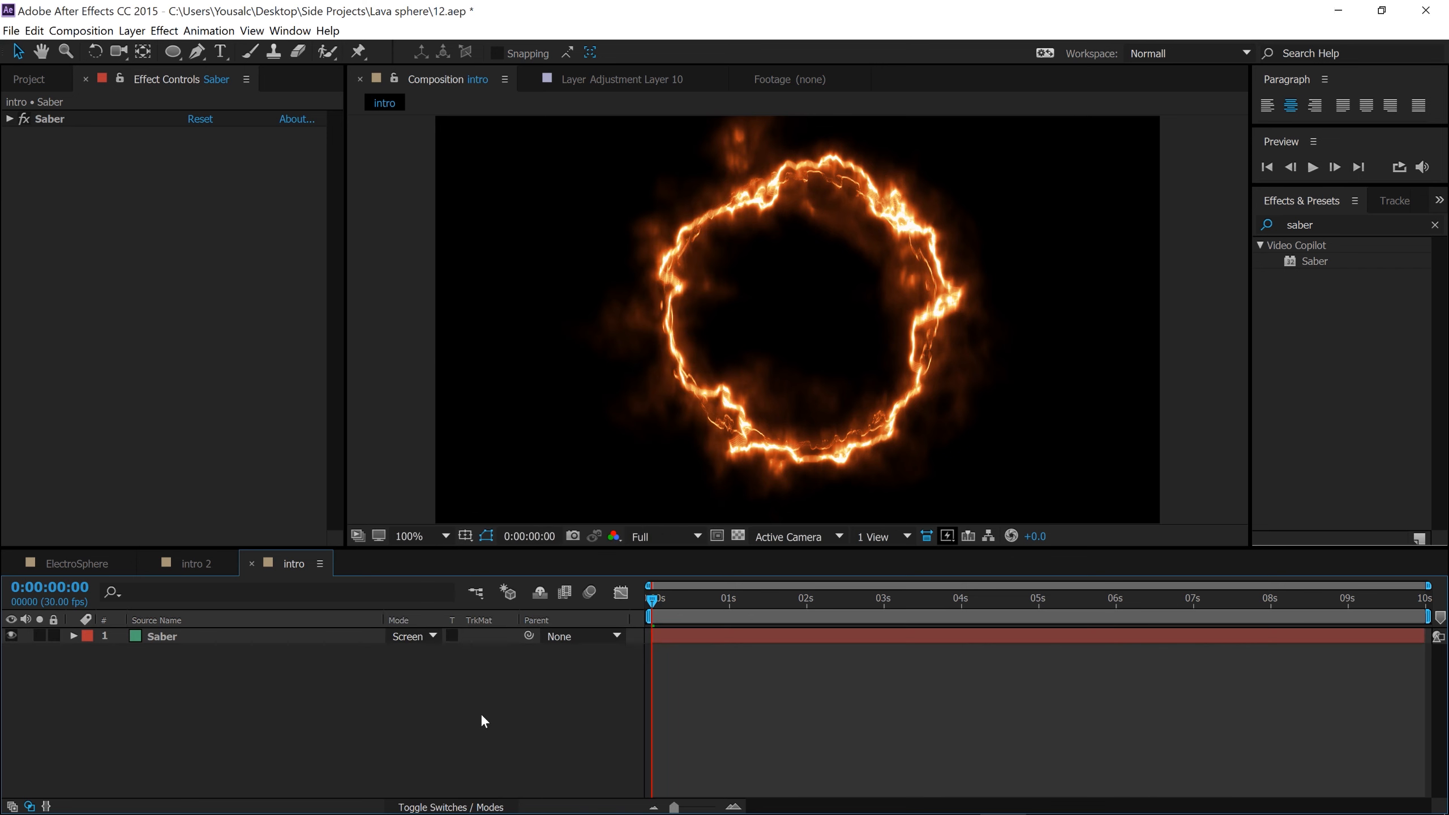
# Add an adjustment layer above the Saber layer.
pyautogui.rightClick(291, 677)
pyautogui.moveTo(398, 542)
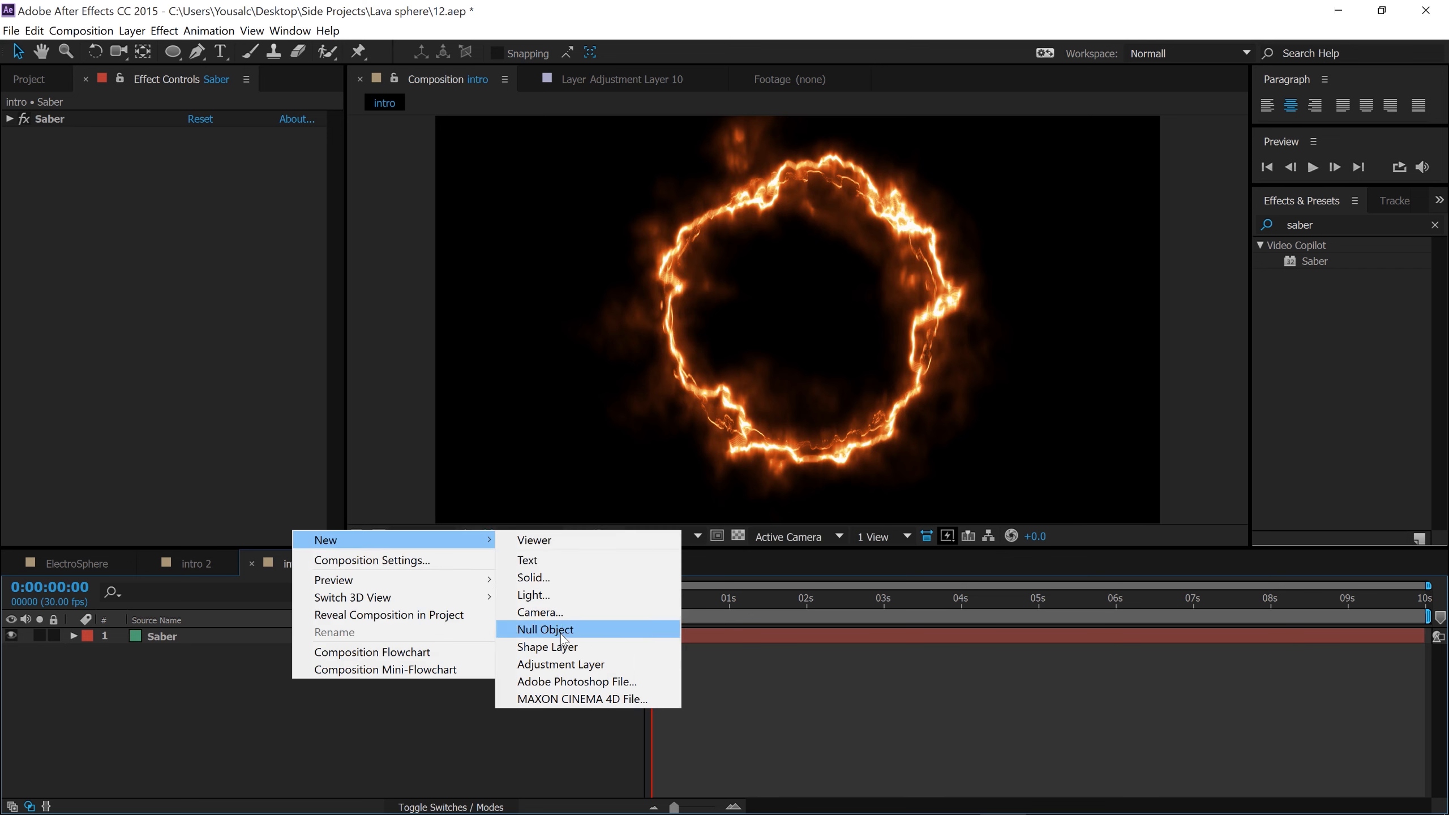
pyautogui.click(561, 664)
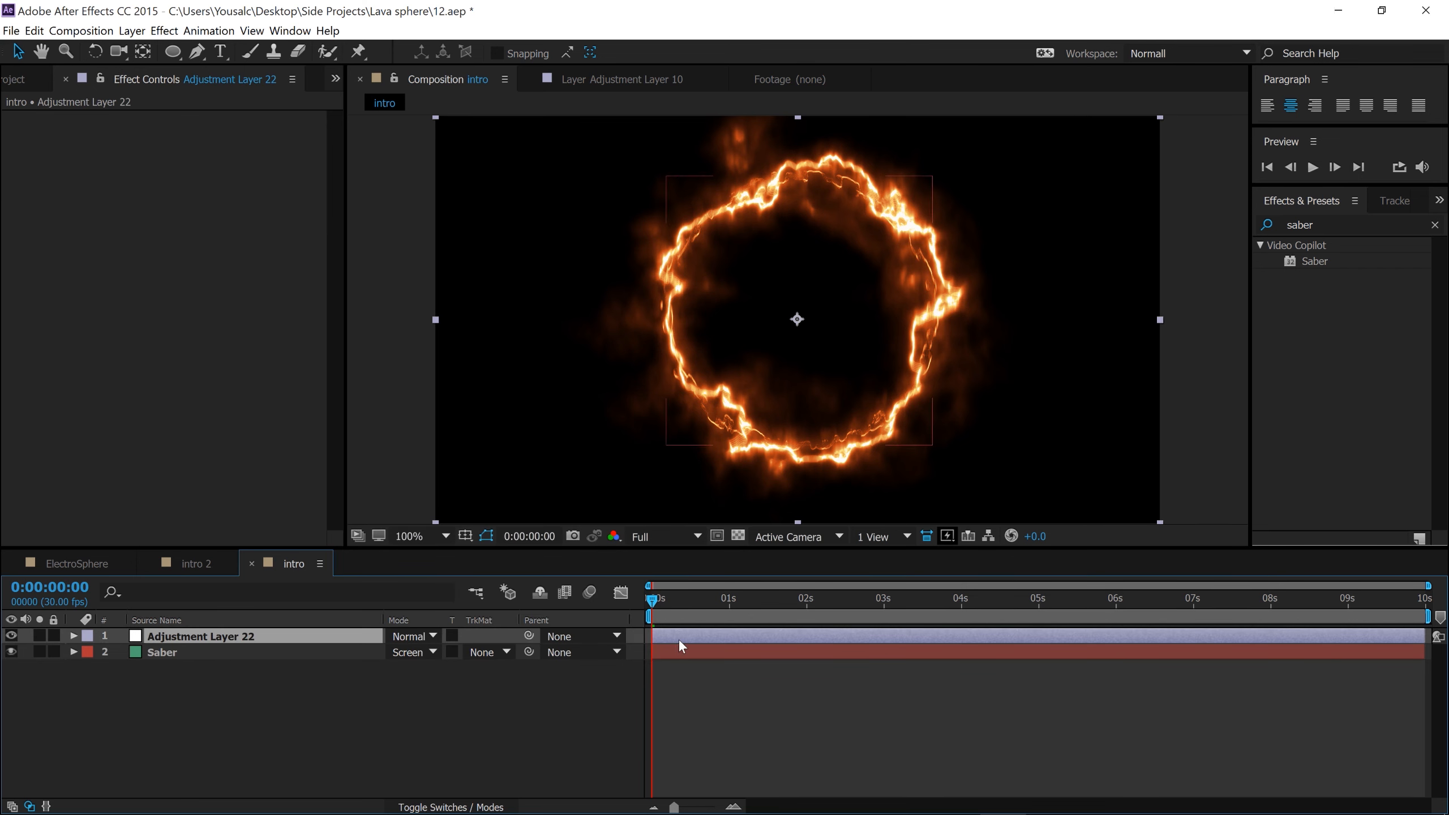
# Apply the CC Radial ScaleWipe effect to the adjustment layer.
pyautogui.click(1347, 223)
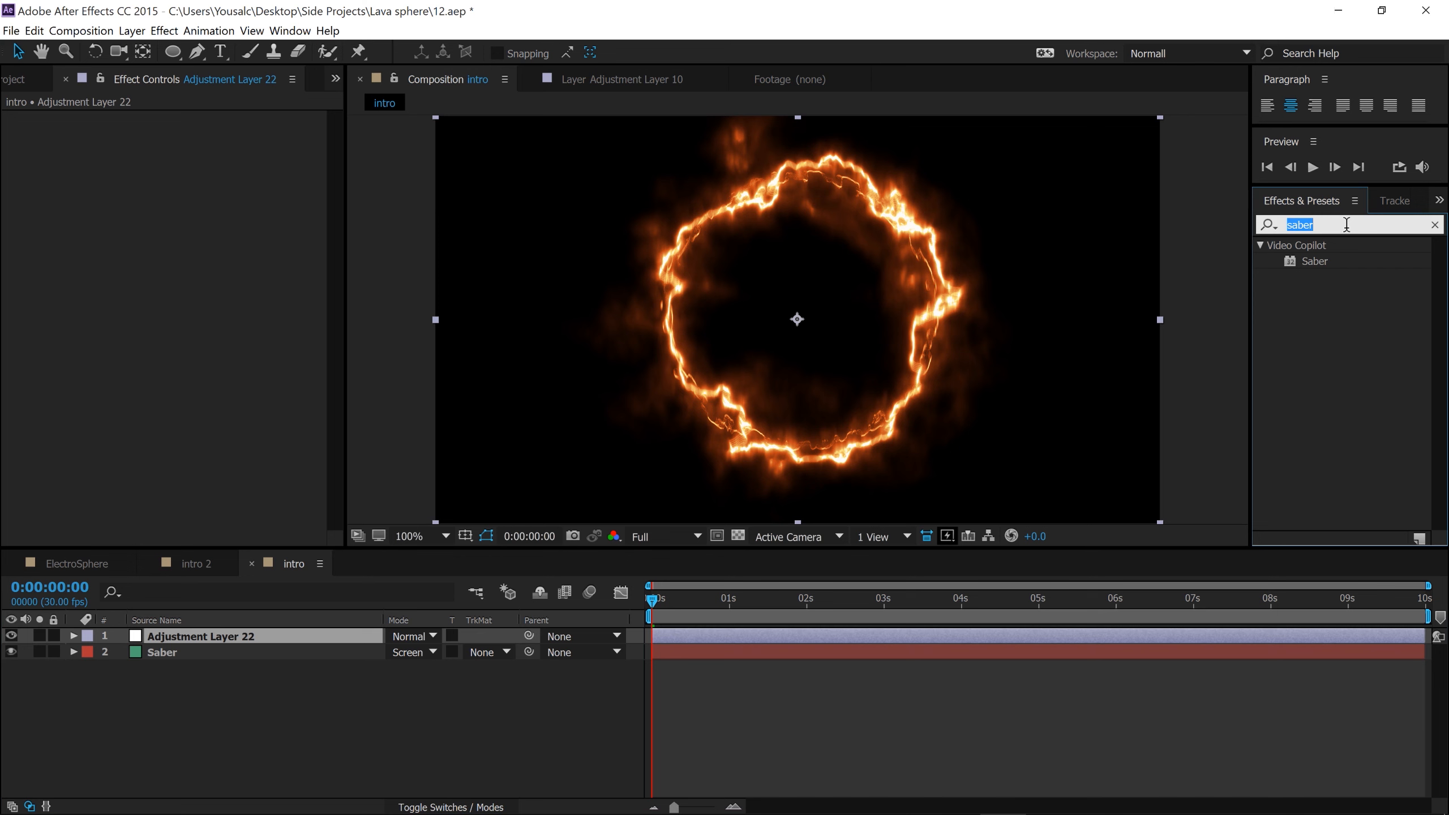
pyautogui.write('cc ra')
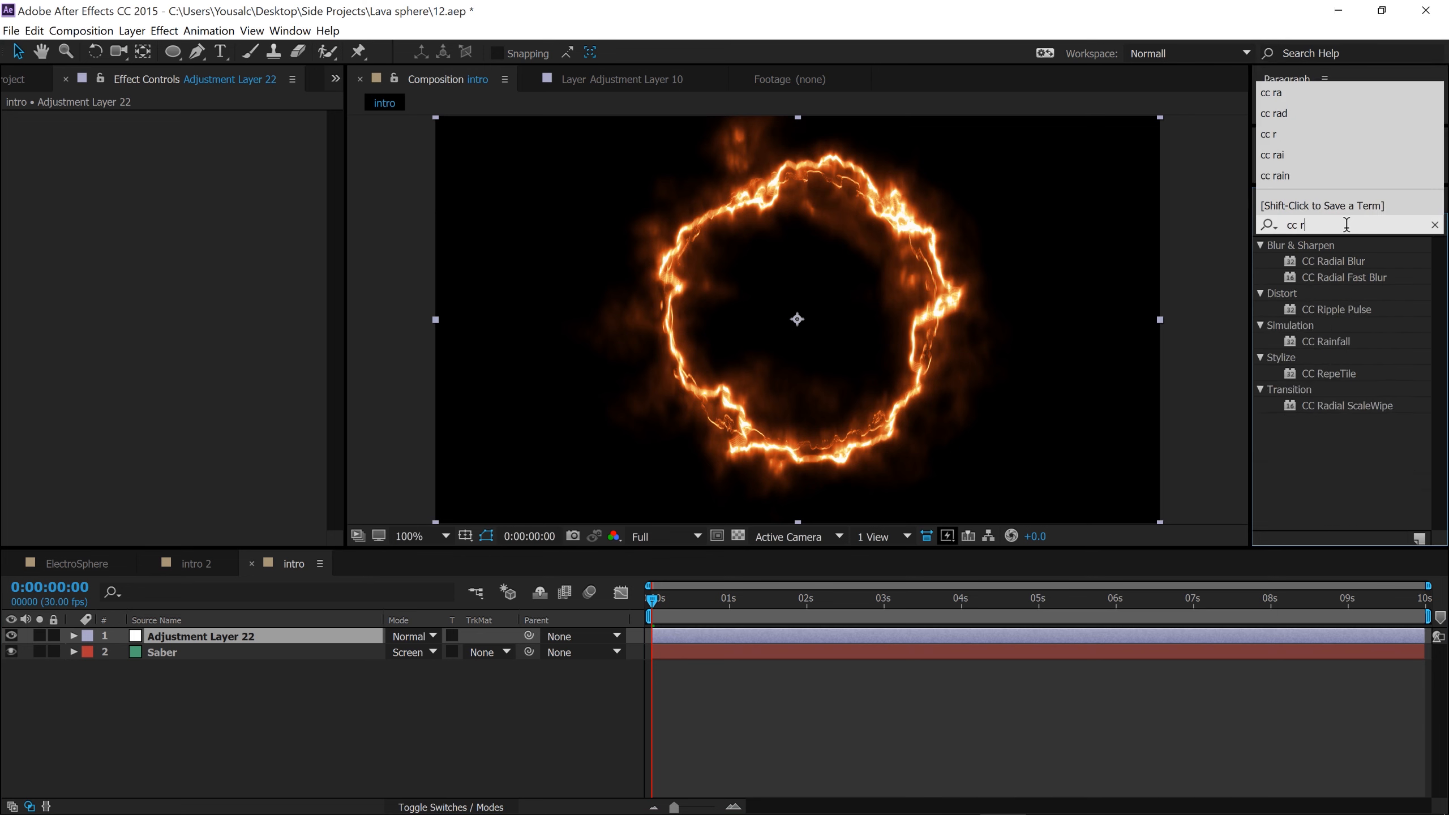
pyautogui.moveTo(1352, 342); pyautogui.dragTo(49, 359)
# Rename the adjustment layer as Radial.
pyautogui.rightClick(268, 631)
pyautogui.click(310, 622)
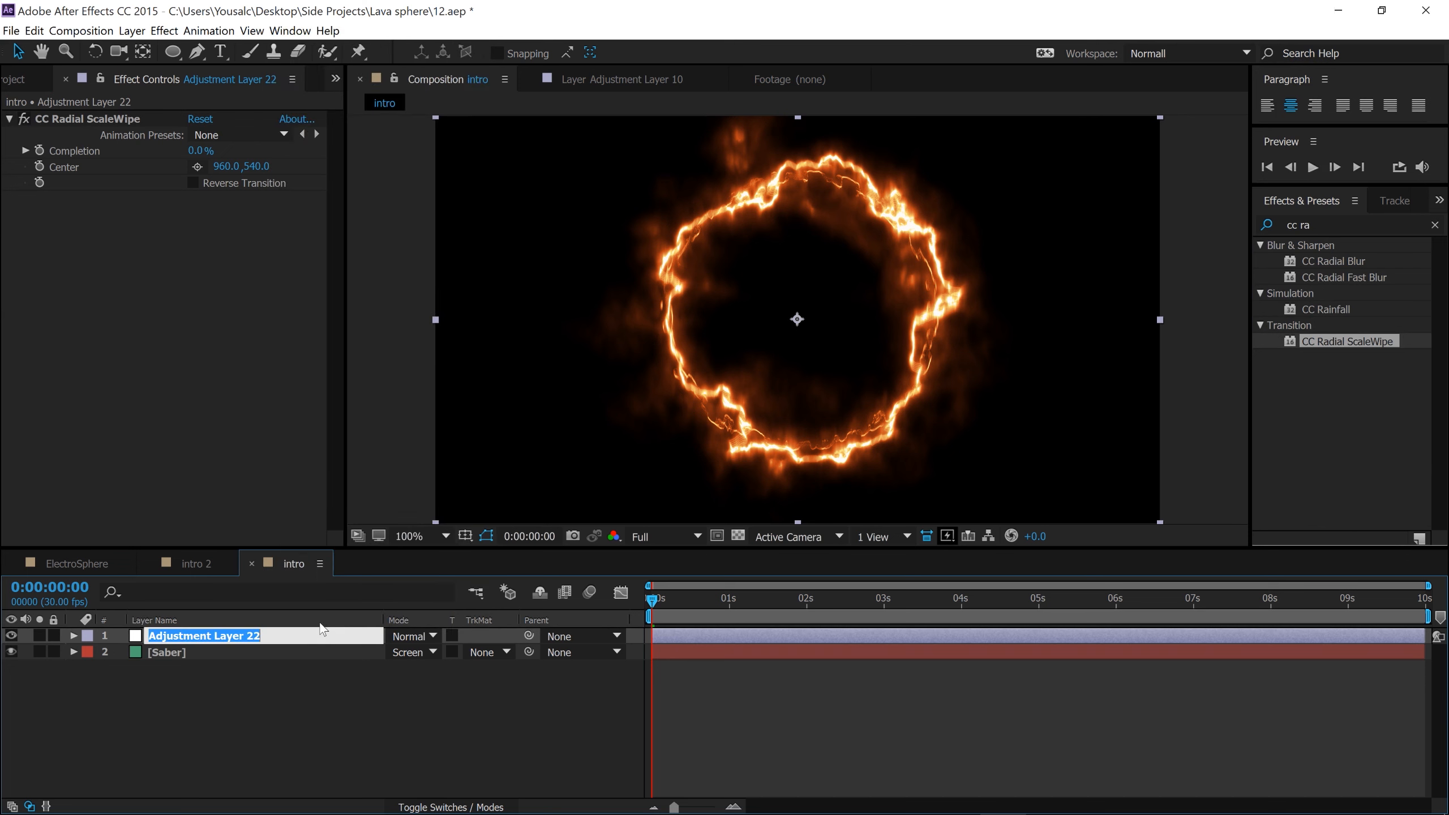
pyautogui.write('Radial')
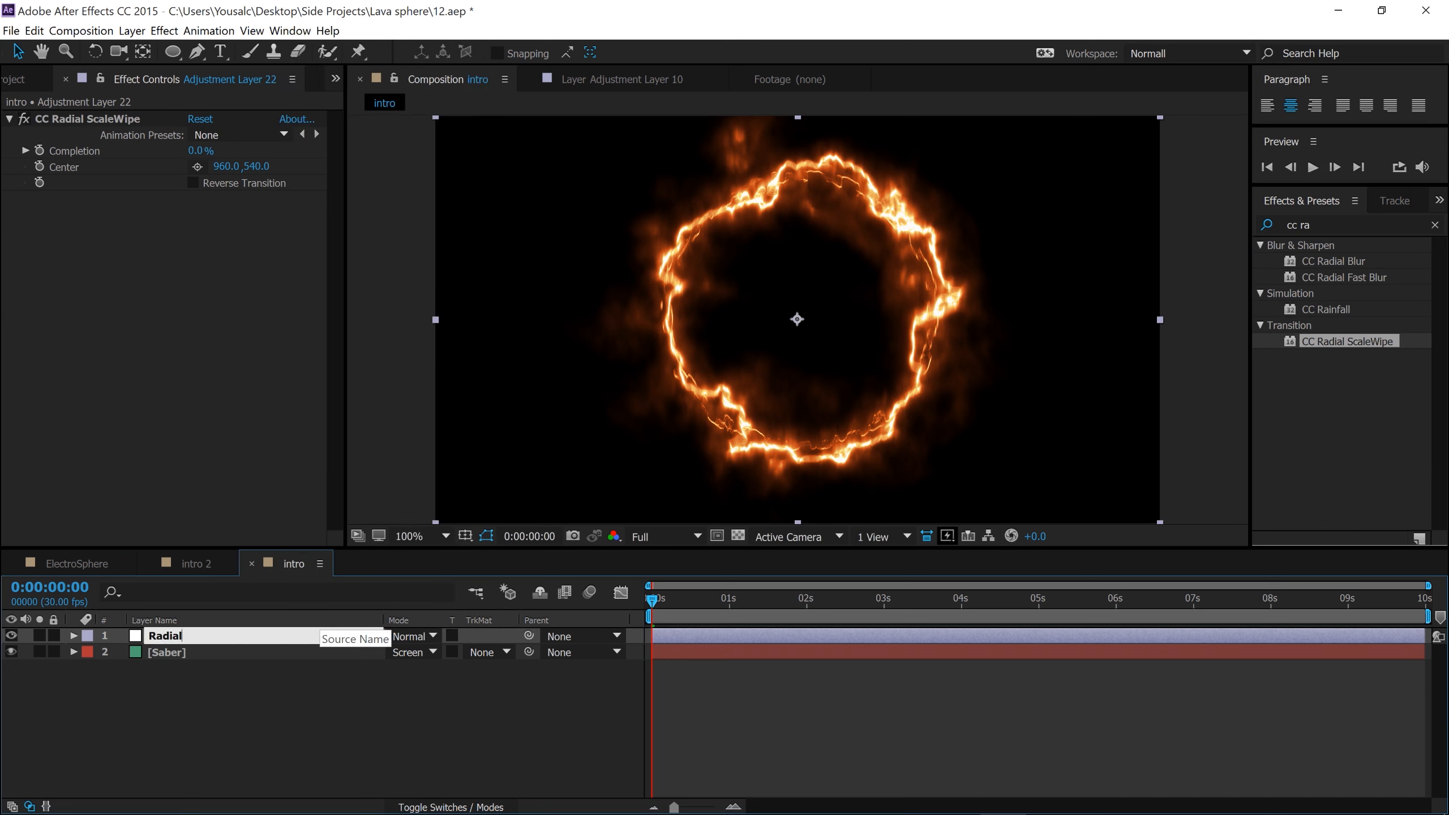
pyautogui.click(293, 673)
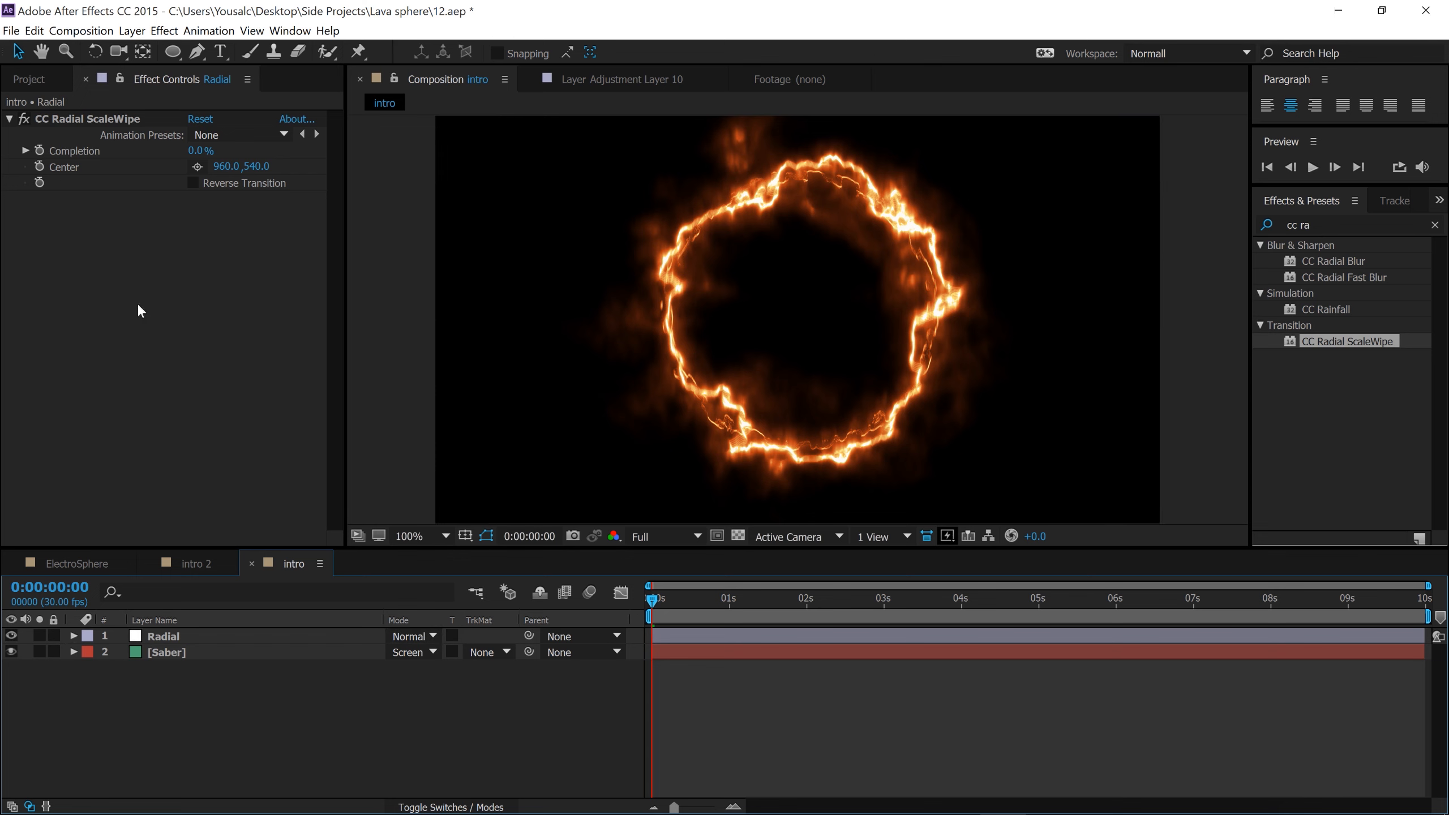
# Enable Reverse Transition on the CC Radial ScaleWipe effect and raise its completion to 64%.
pyautogui.click(195, 182)
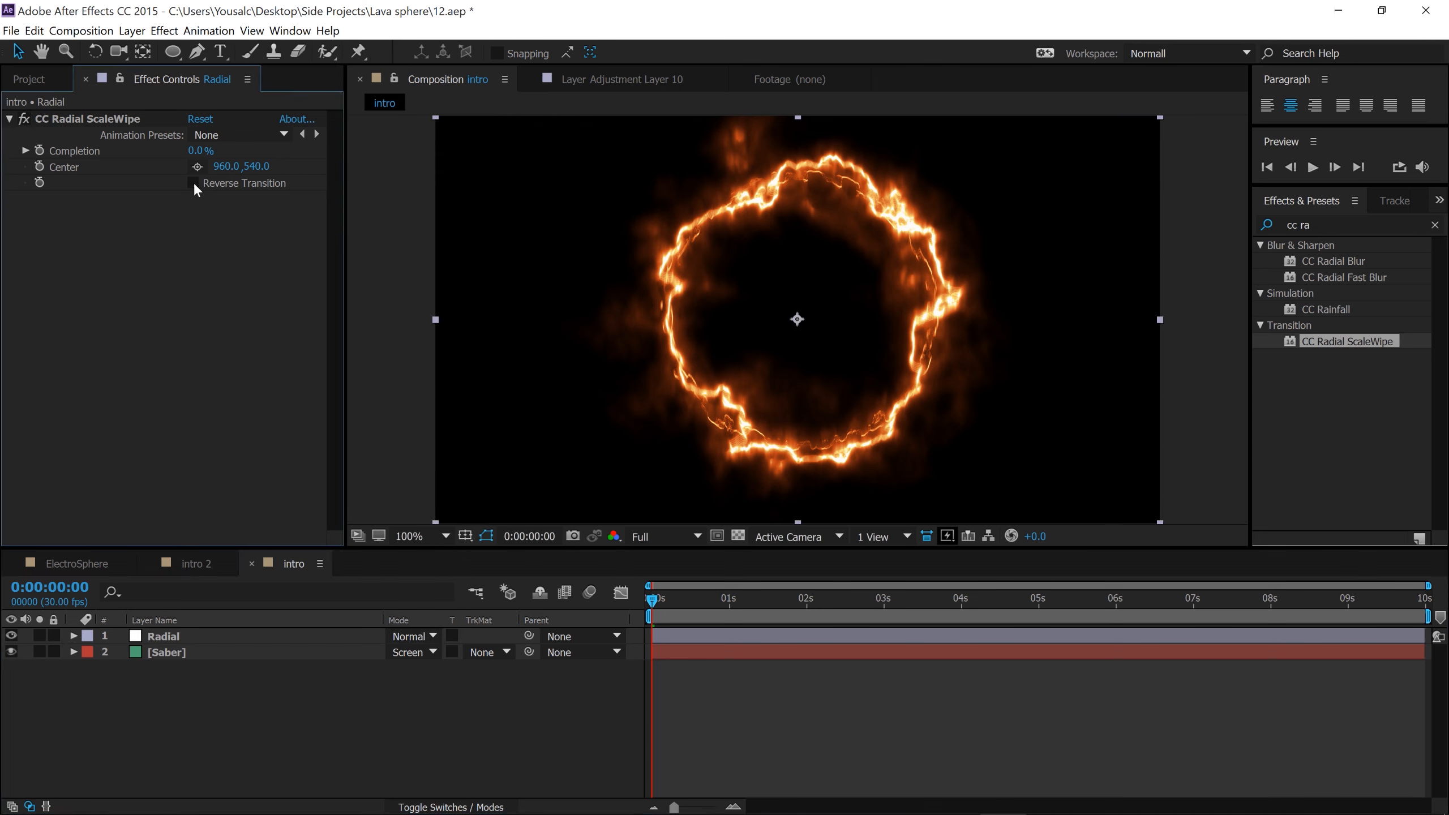
pyautogui.click(193, 183)
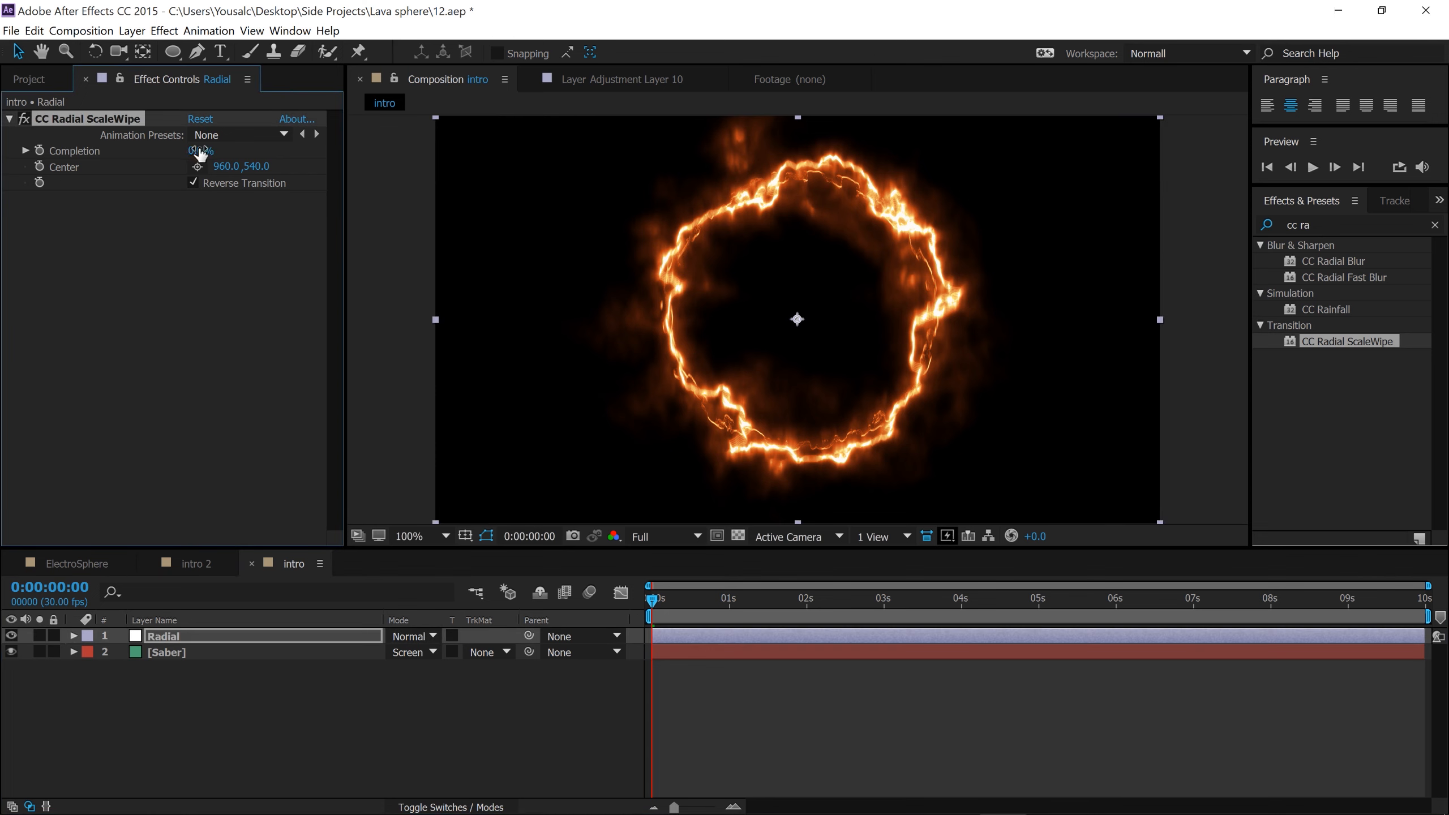
pyautogui.moveTo(200, 150); pyautogui.dragTo(265, 155)
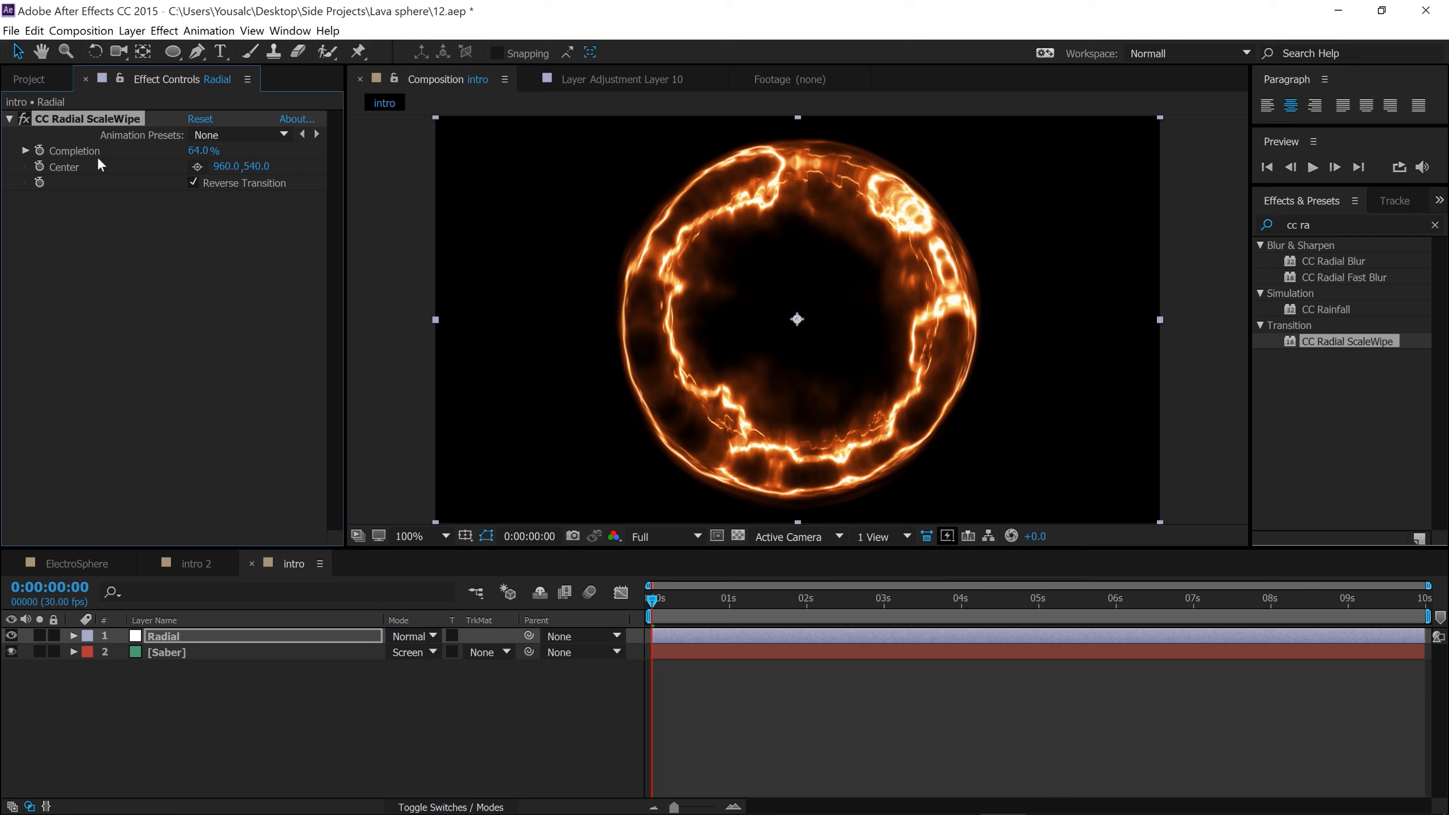
# Refine the radial wipe by setting its completion to 64.5% and moving its center to about 971, 527.
pyautogui.click(197, 168)
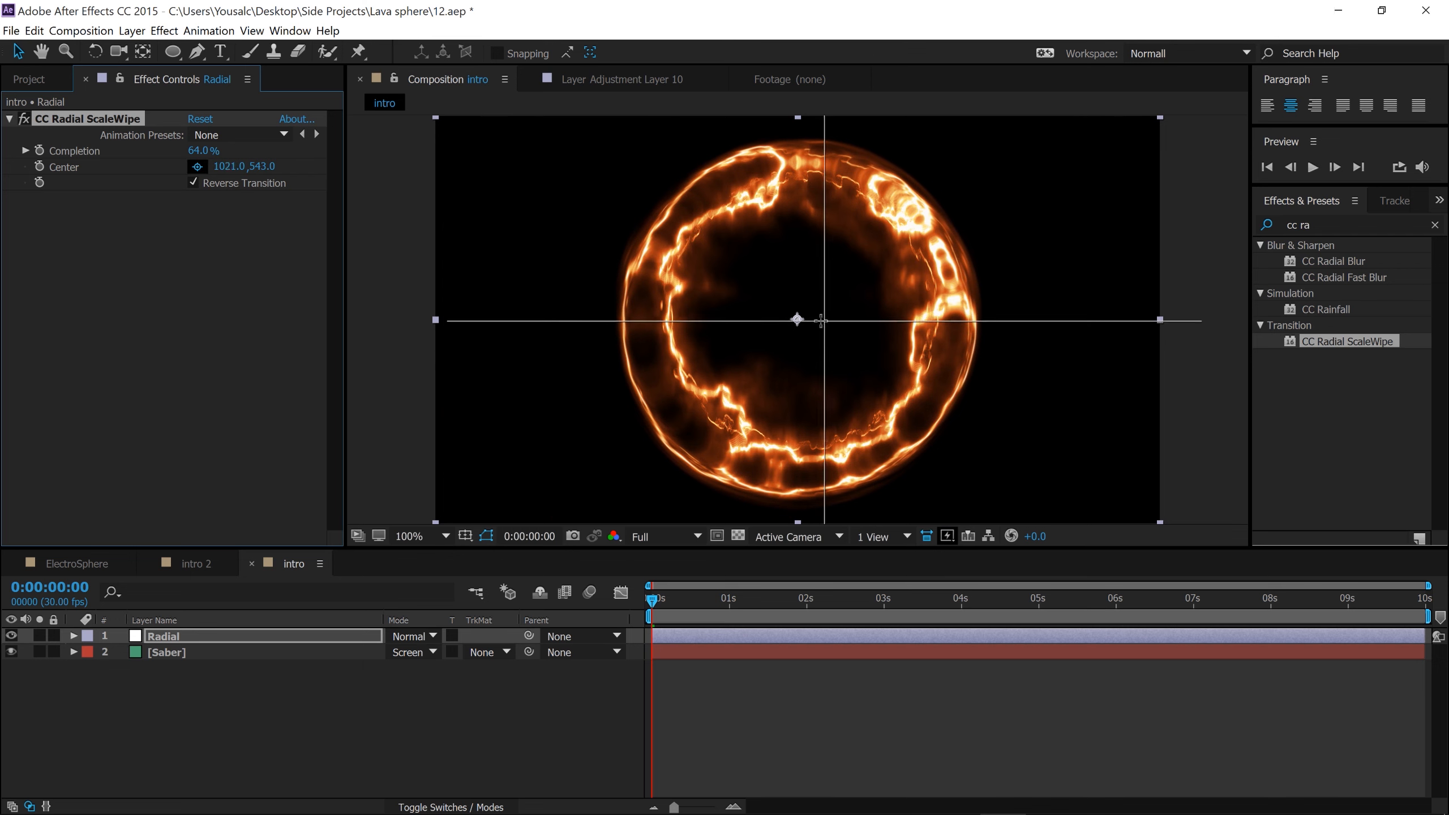
pyautogui.click(806, 314)
pyautogui.moveTo(806, 314); pyautogui.dragTo(803, 318)
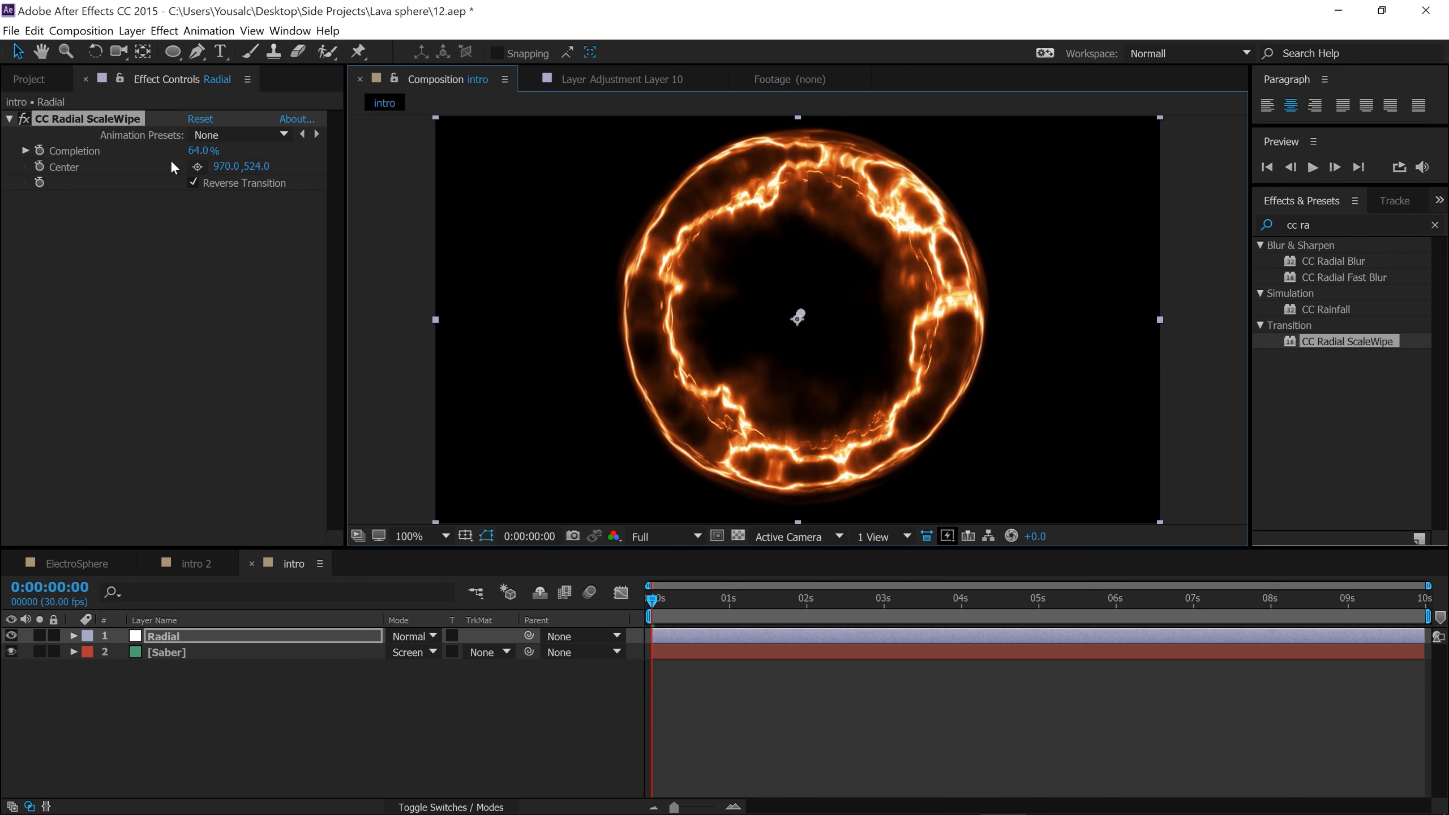
pyautogui.click(197, 150)
pyautogui.write('64')
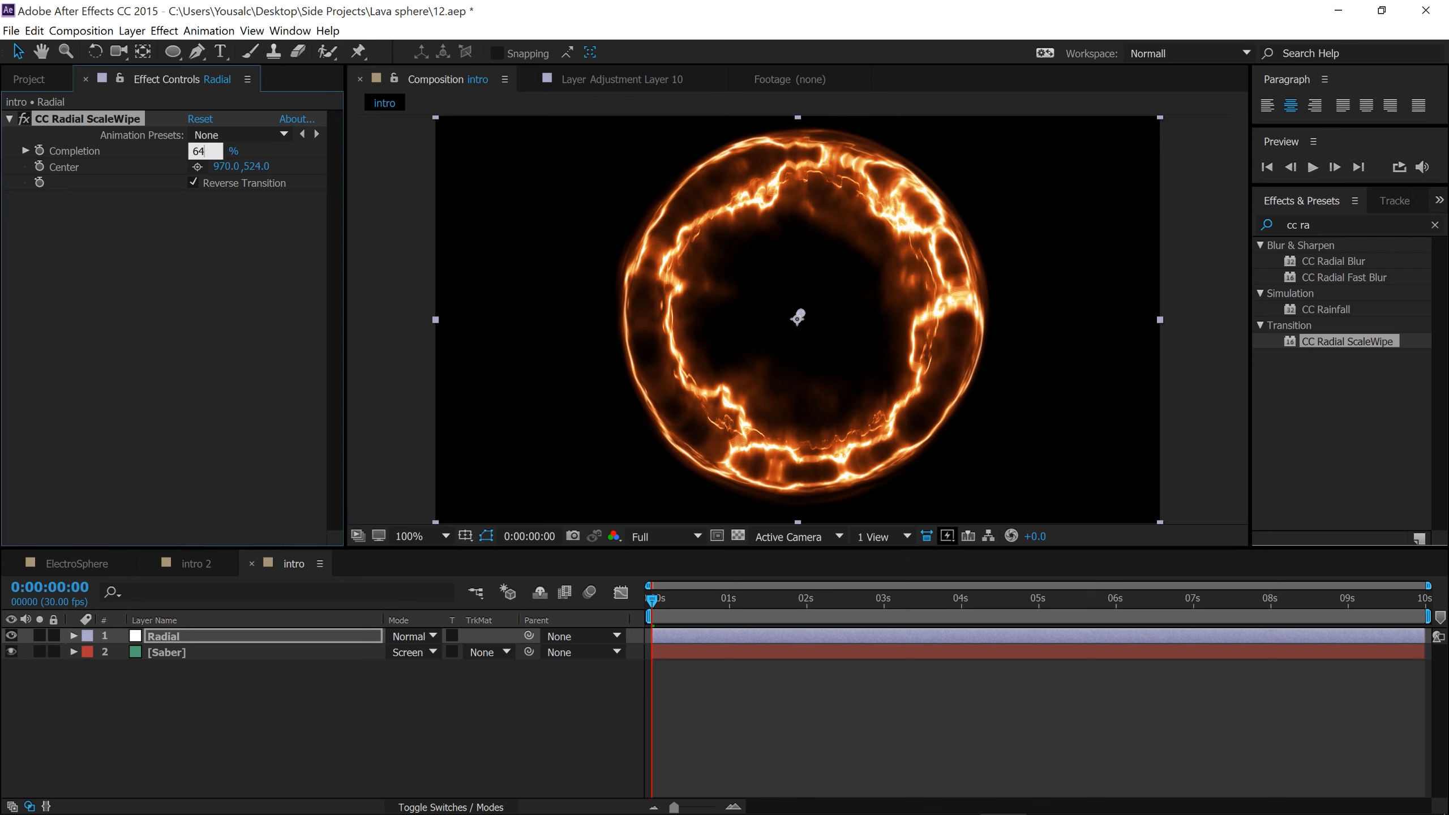
pyautogui.press('Return')
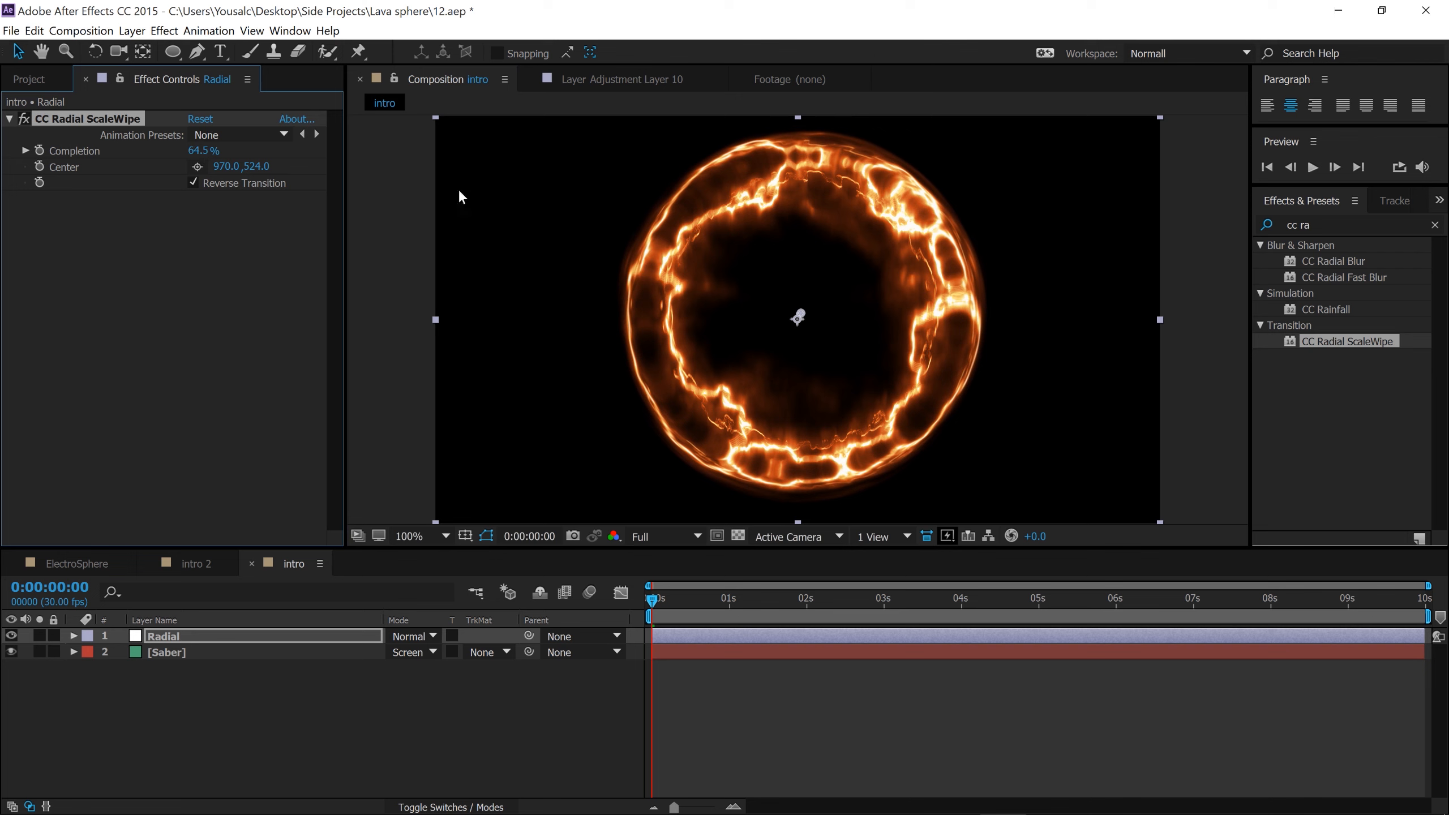
pyautogui.moveTo(804, 312); pyautogui.dragTo(804, 313)
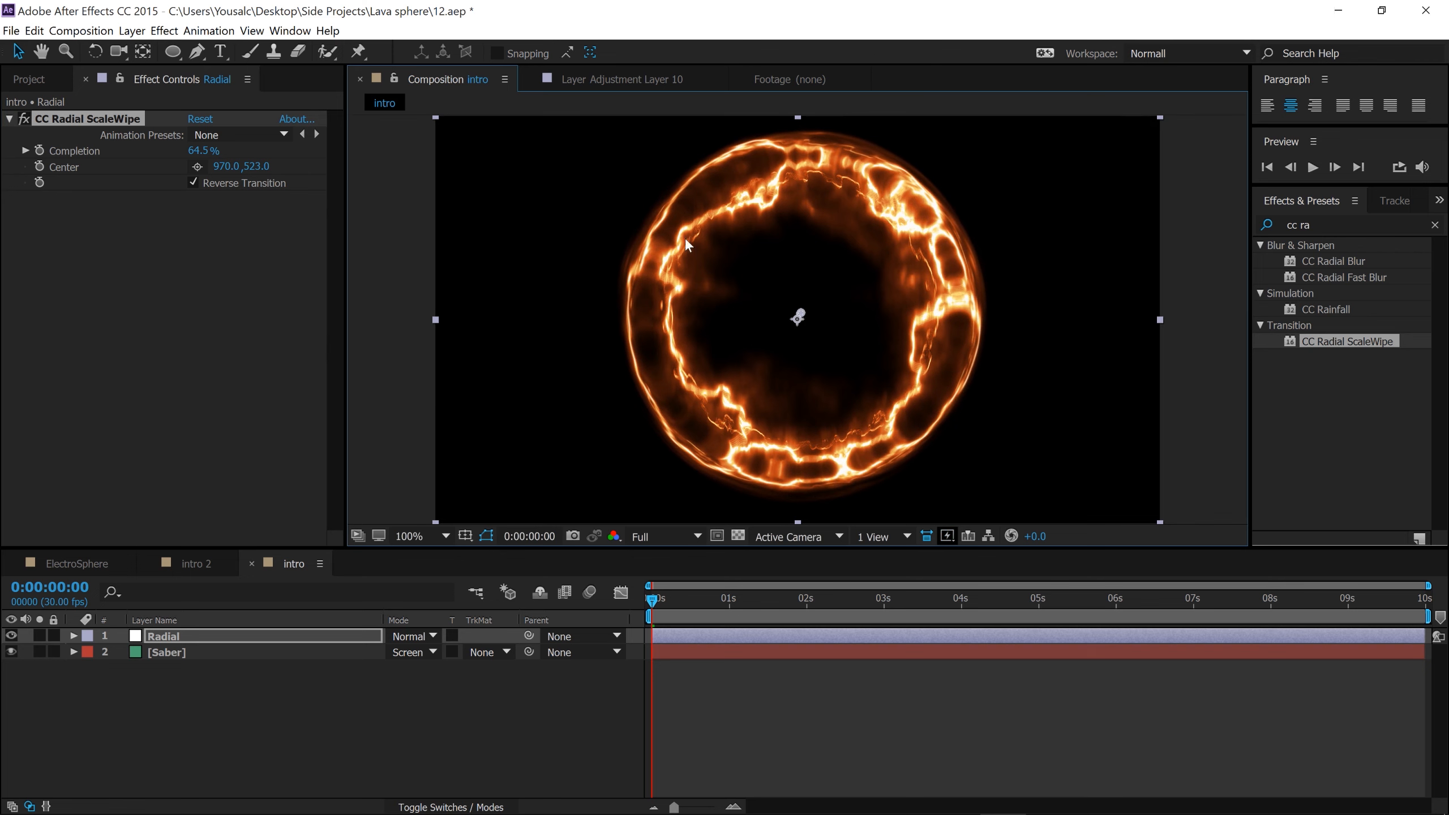
pyautogui.moveTo(800, 319); pyautogui.dragTo(801, 319)
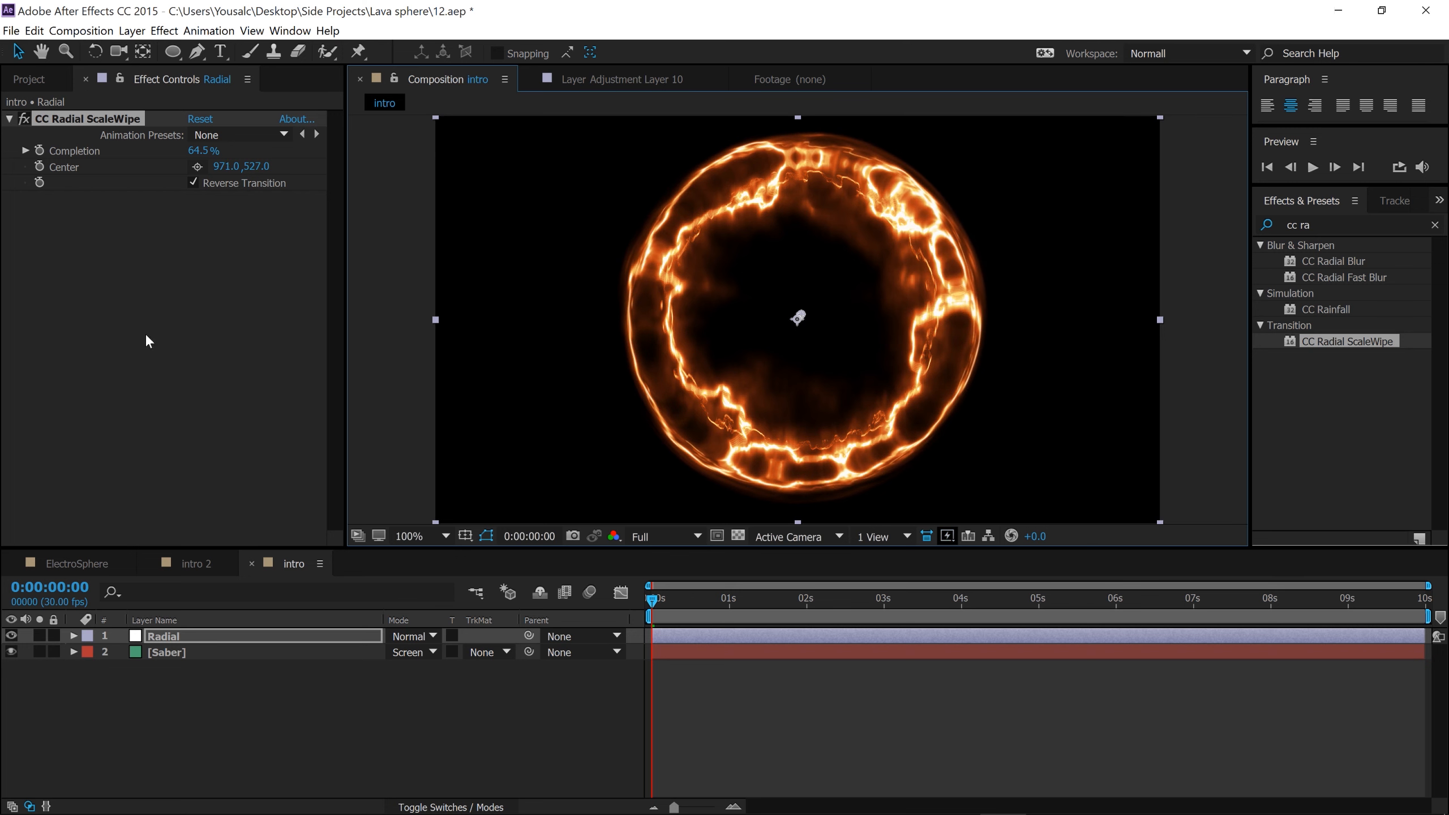
# Make the Radial layer a 3D layer and collapse its CC Radial ScaleWipe settings.
pyautogui.click(391, 744)
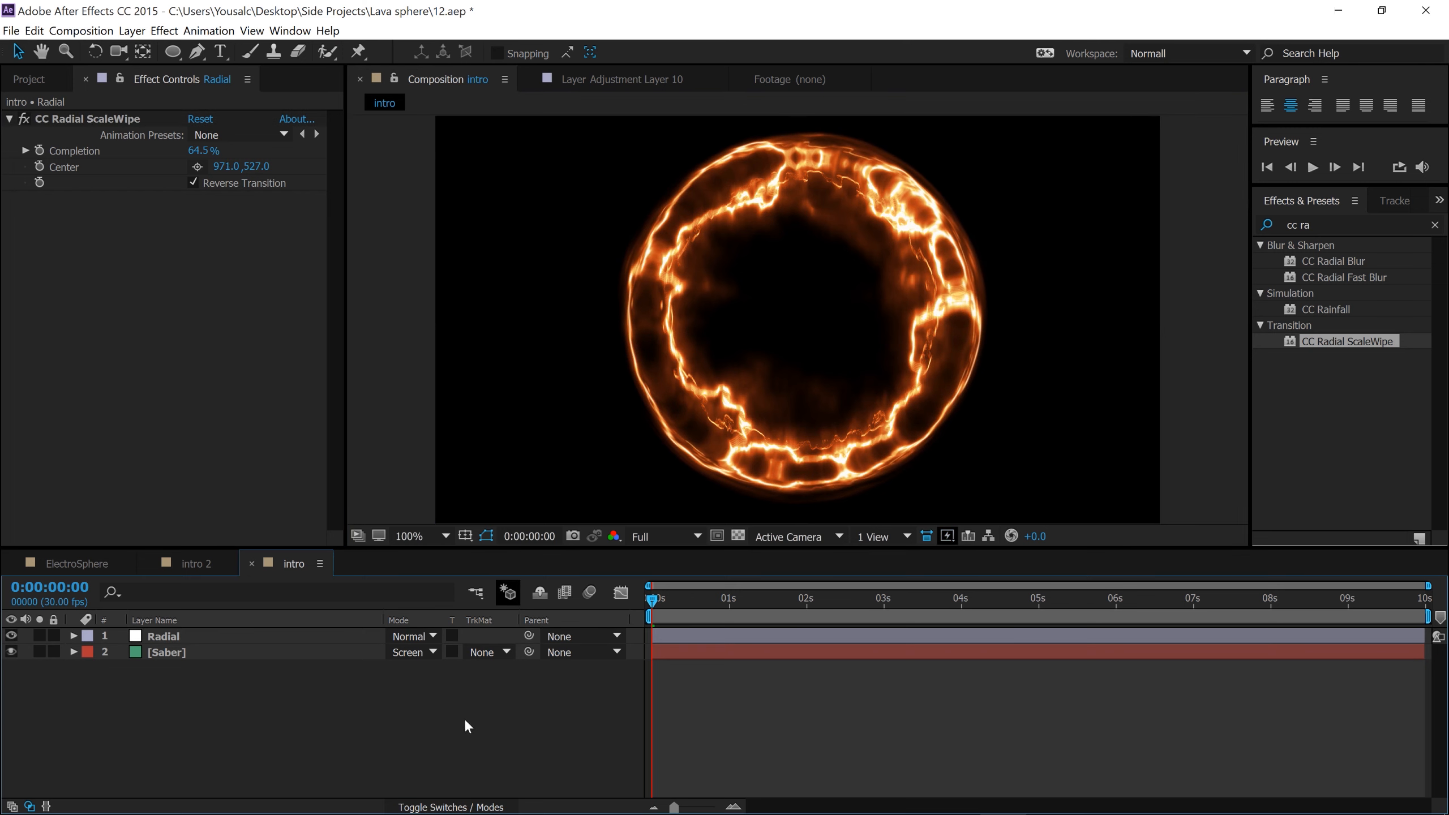
pyautogui.click(431, 807)
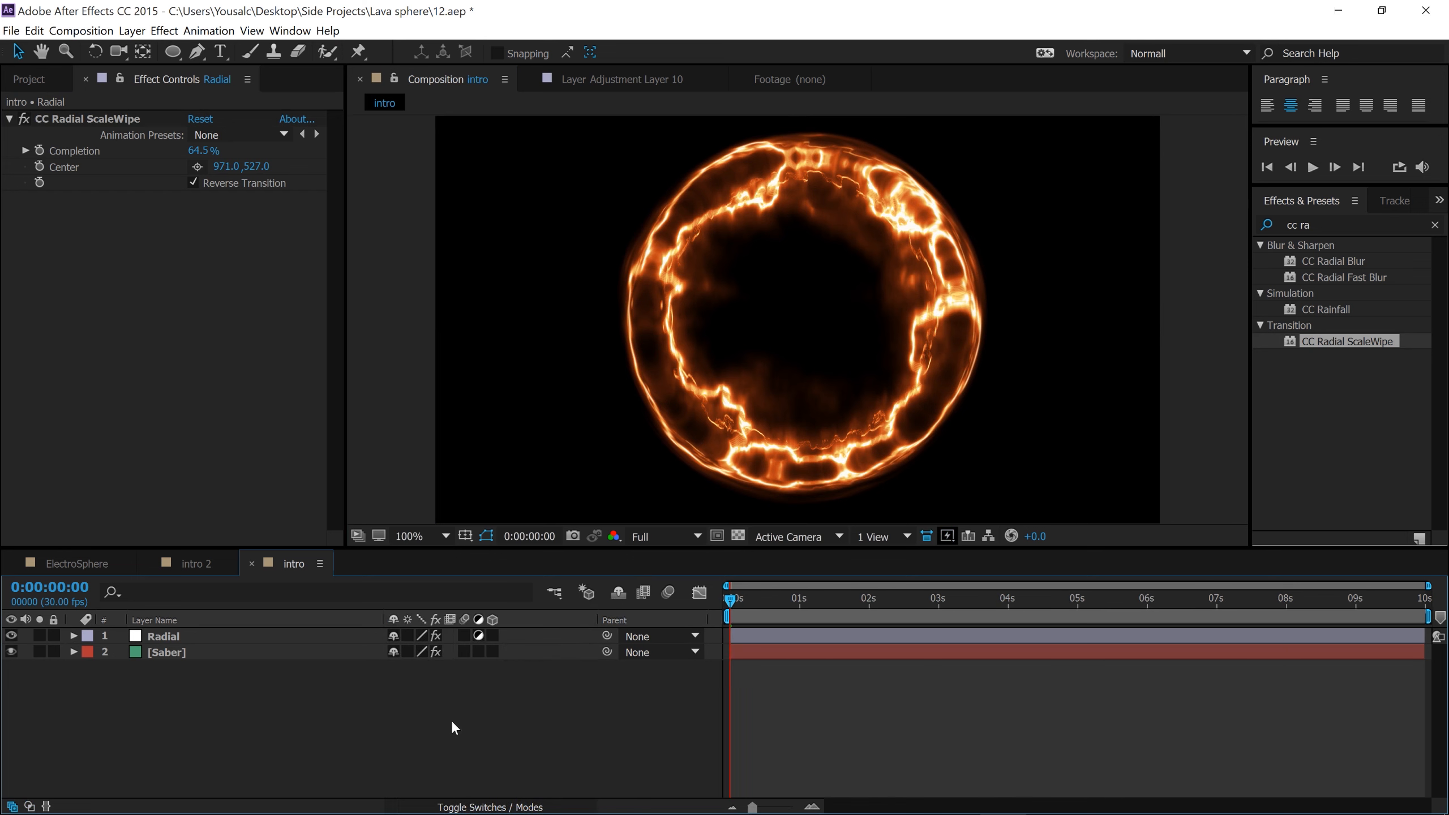
pyautogui.click(492, 636)
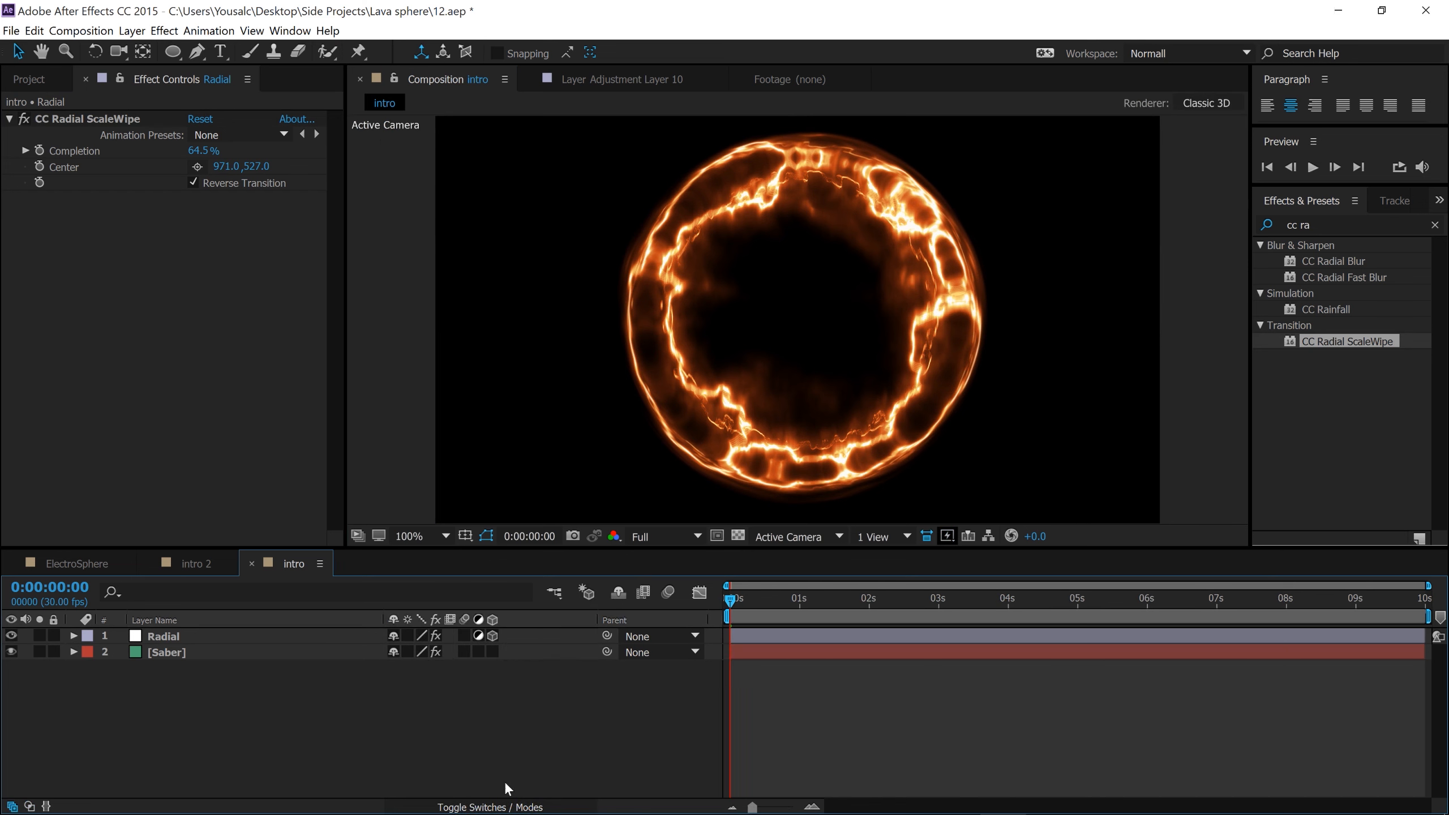
pyautogui.click(477, 806)
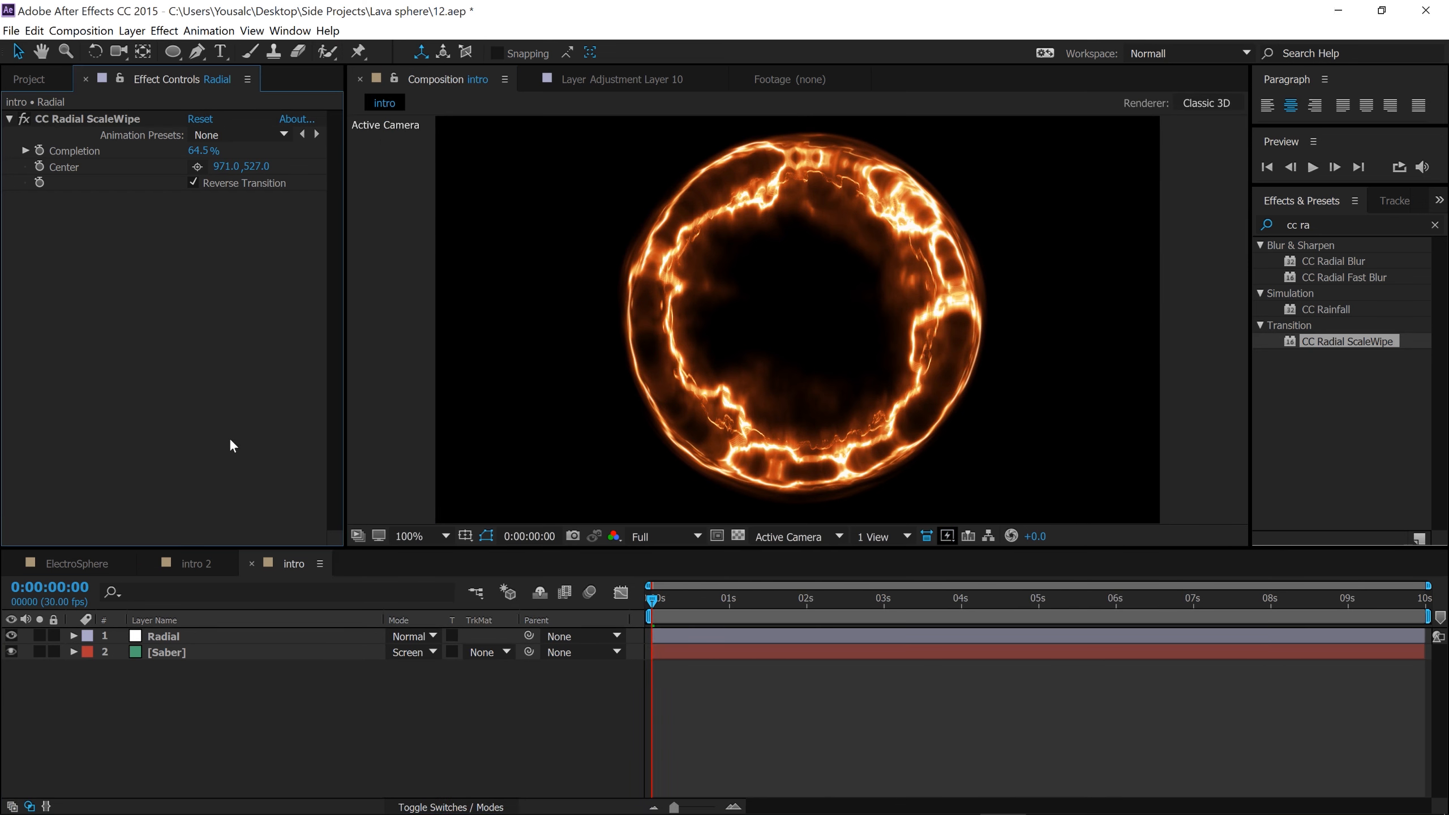
pyautogui.click(10, 120)
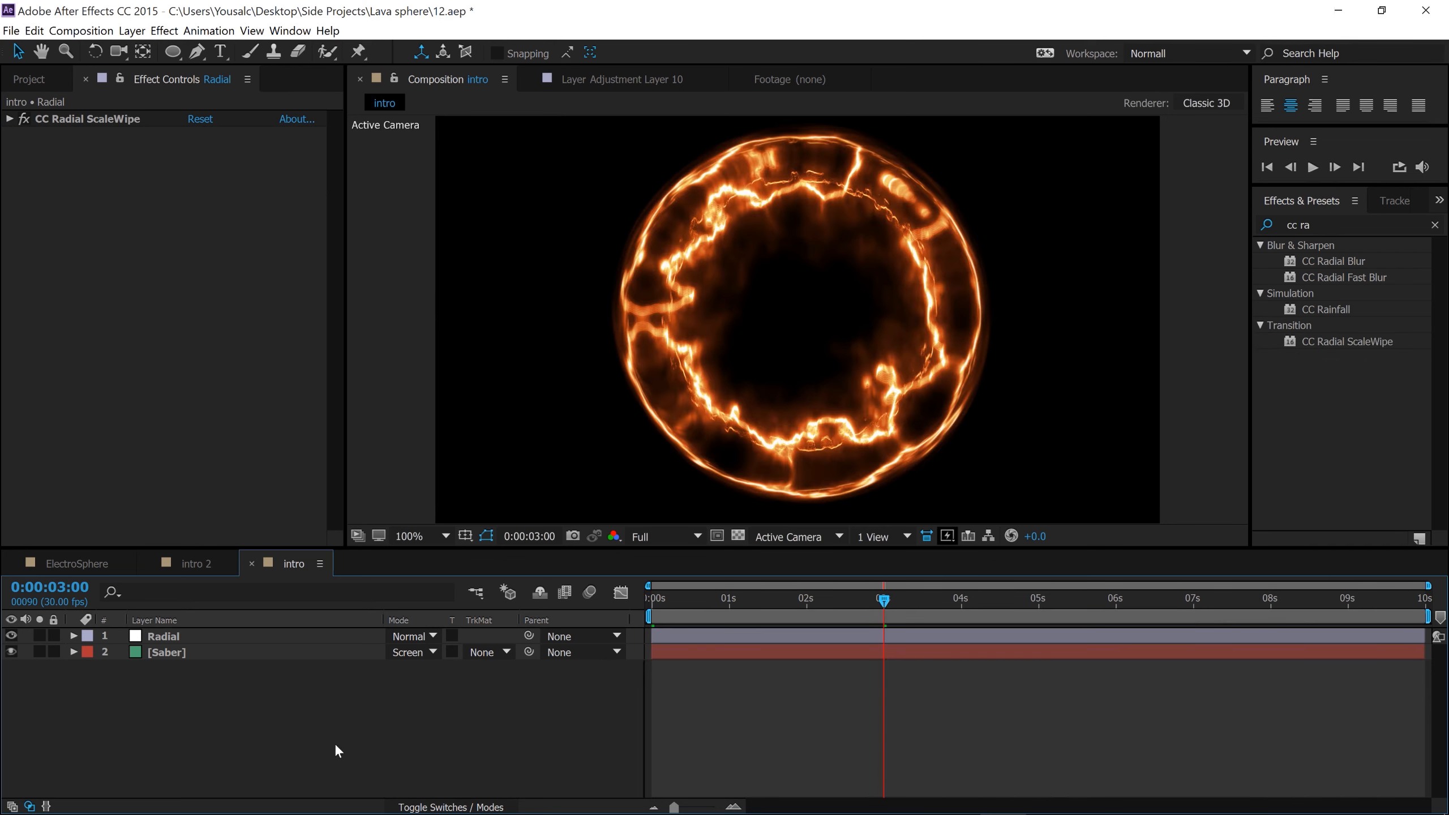
# Add a 1920 × 1080 px solid named Flare above the other layers and set its blending mode to Screen.
pyautogui.rightClick(354, 715)
pyautogui.moveTo(445, 586)
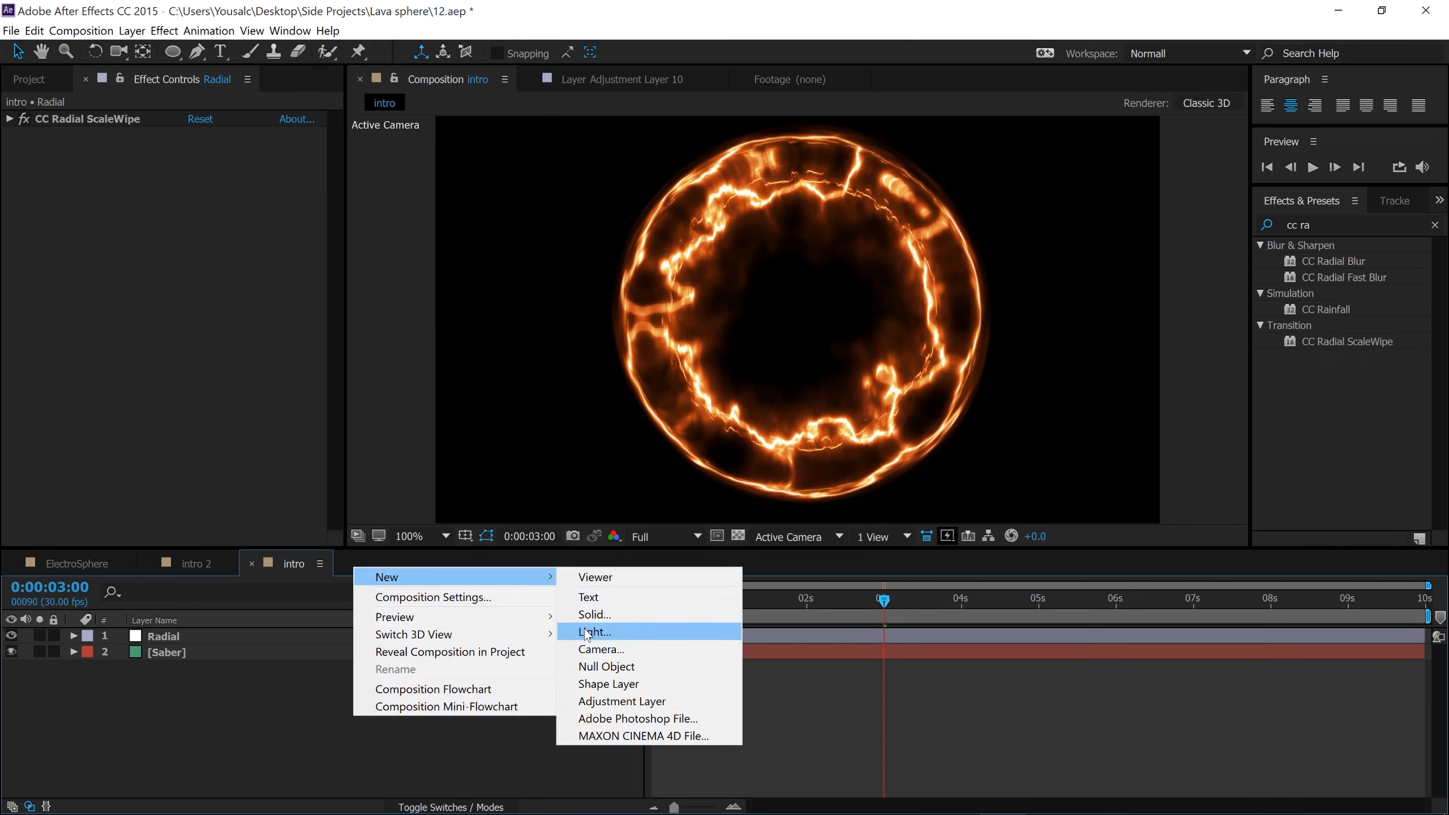
pyautogui.click(607, 614)
pyautogui.write('Flare')
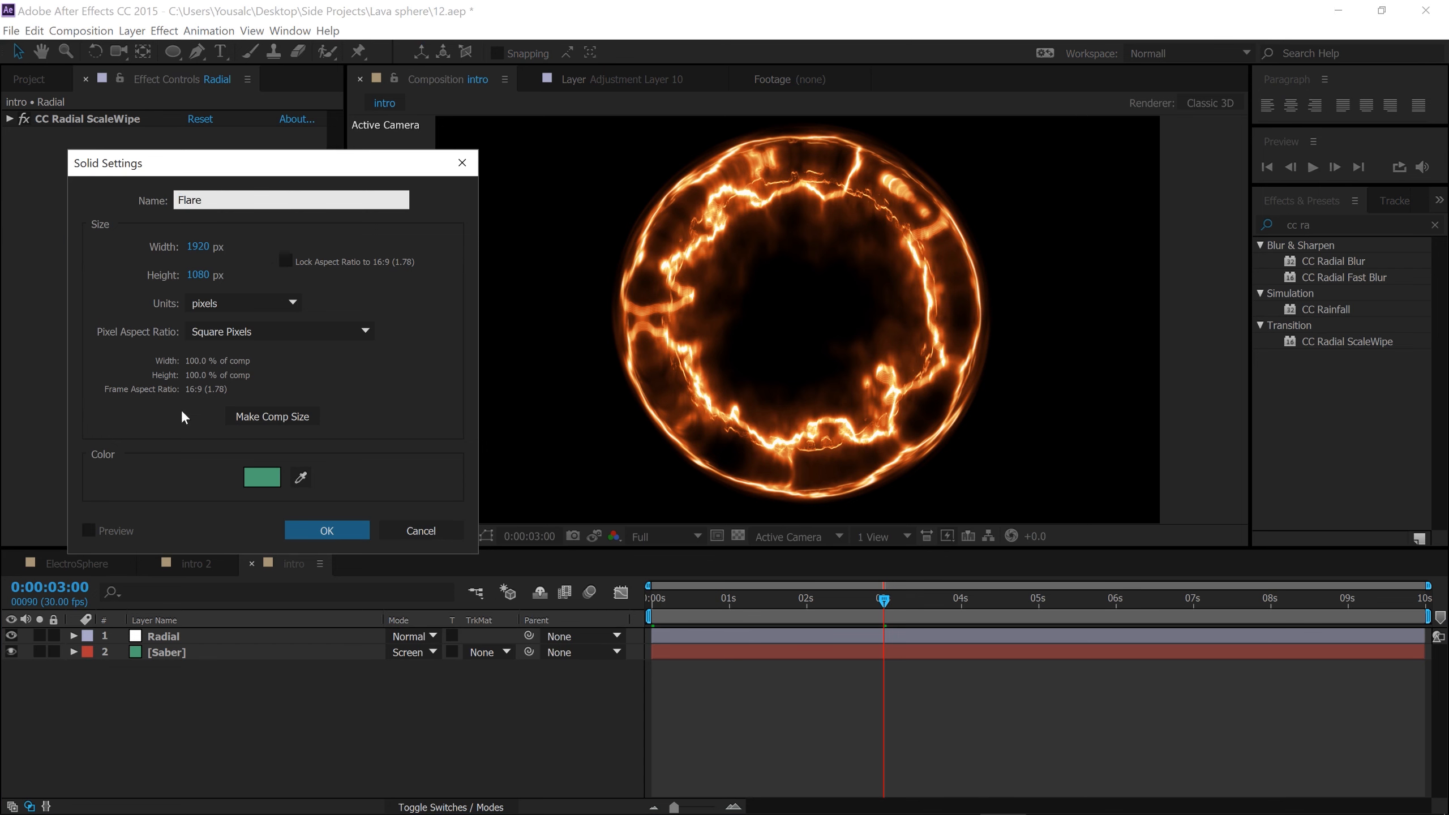
pyautogui.click(307, 532)
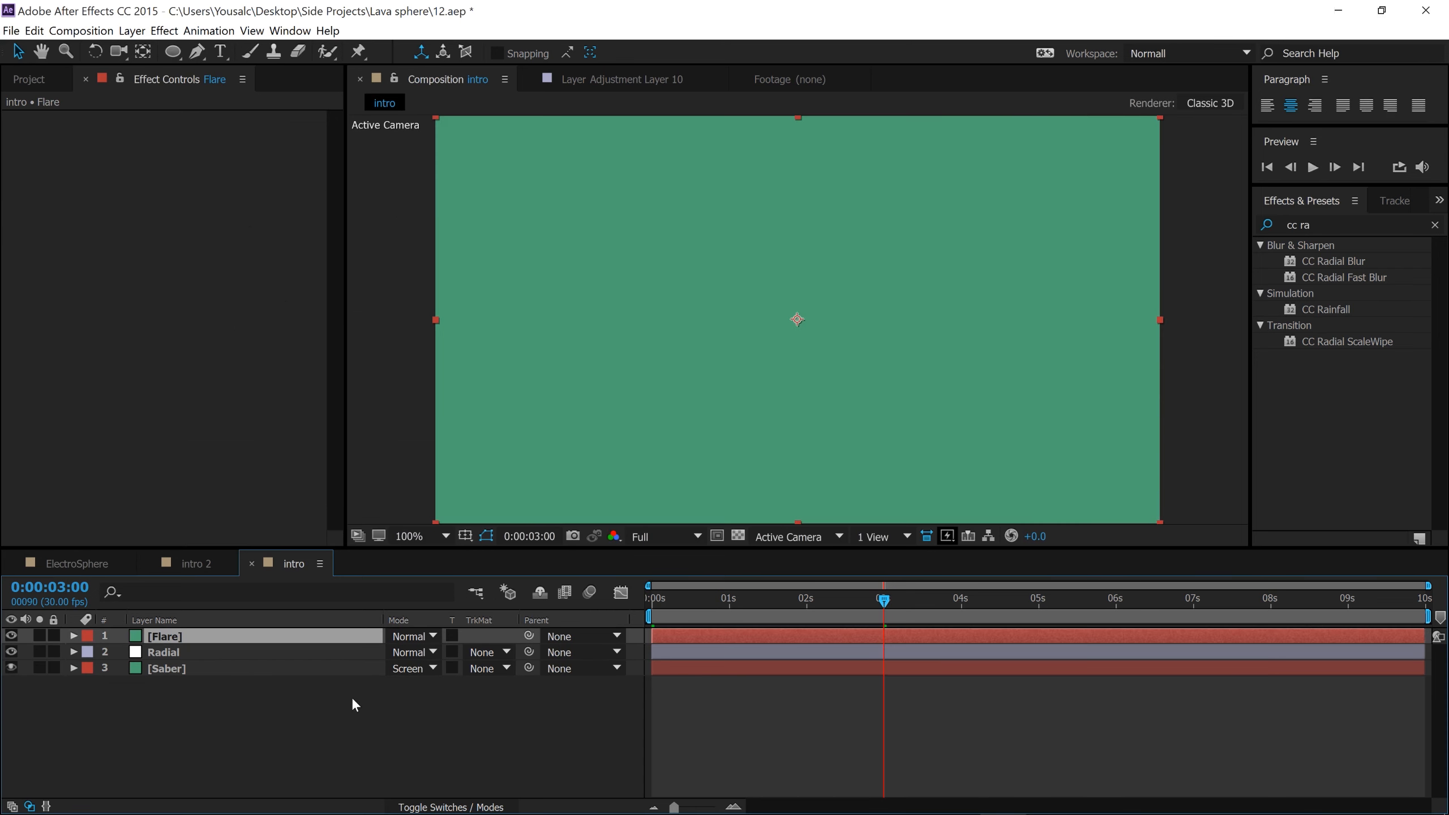
pyautogui.click(422, 635)
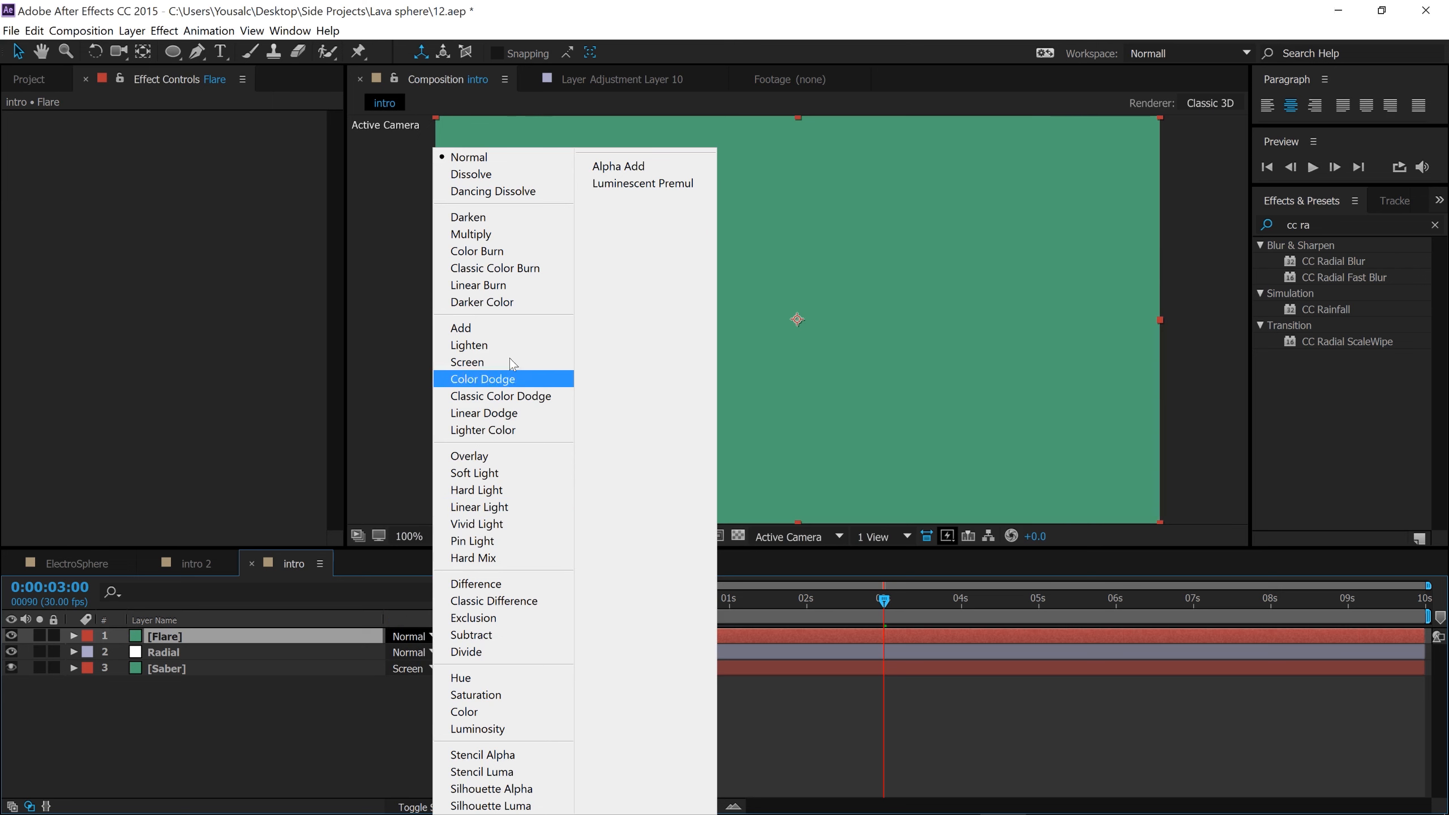
pyautogui.click(501, 362)
# Apply the Optical Flares effect to the Flare layer and position the flare outside the ring at about 349, 274.
pyautogui.doubleClick(1328, 225)
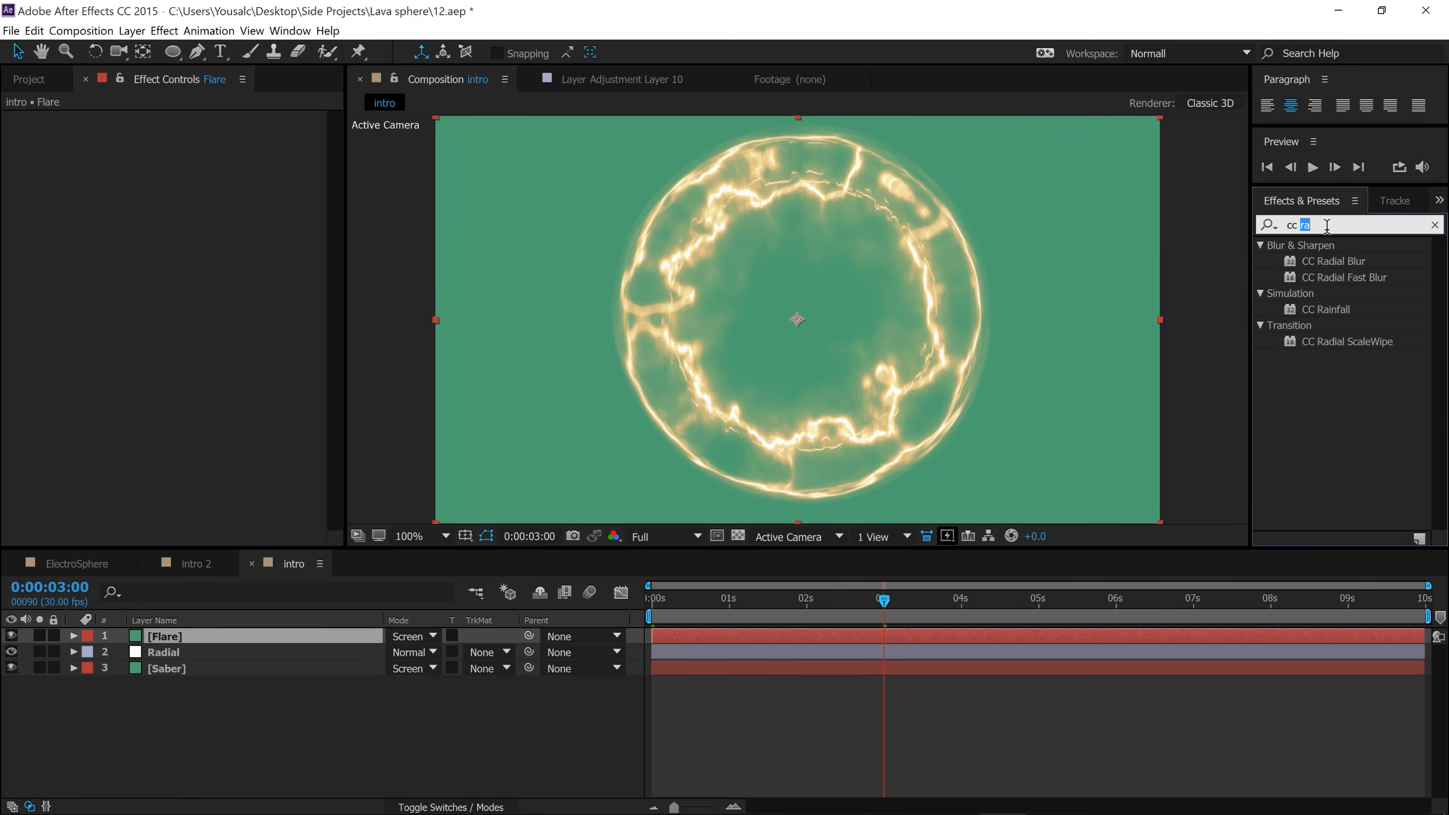
pyautogui.hotkey('ctrl', 'a')
pyautogui.write('flare')
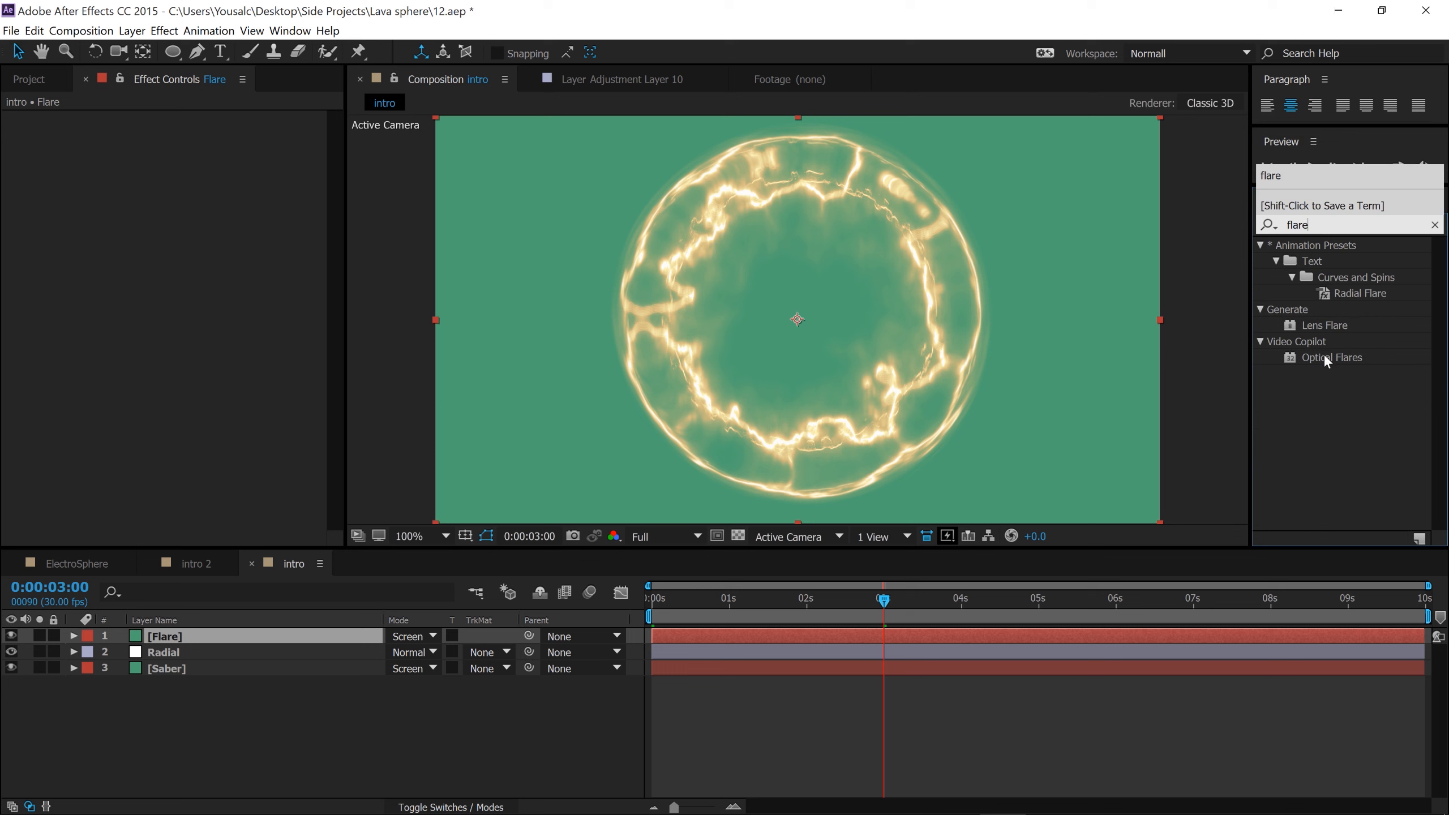
pyautogui.moveTo(1323, 353); pyautogui.dragTo(867, 345)
pyautogui.moveTo(654, 240); pyautogui.dragTo(567, 220)
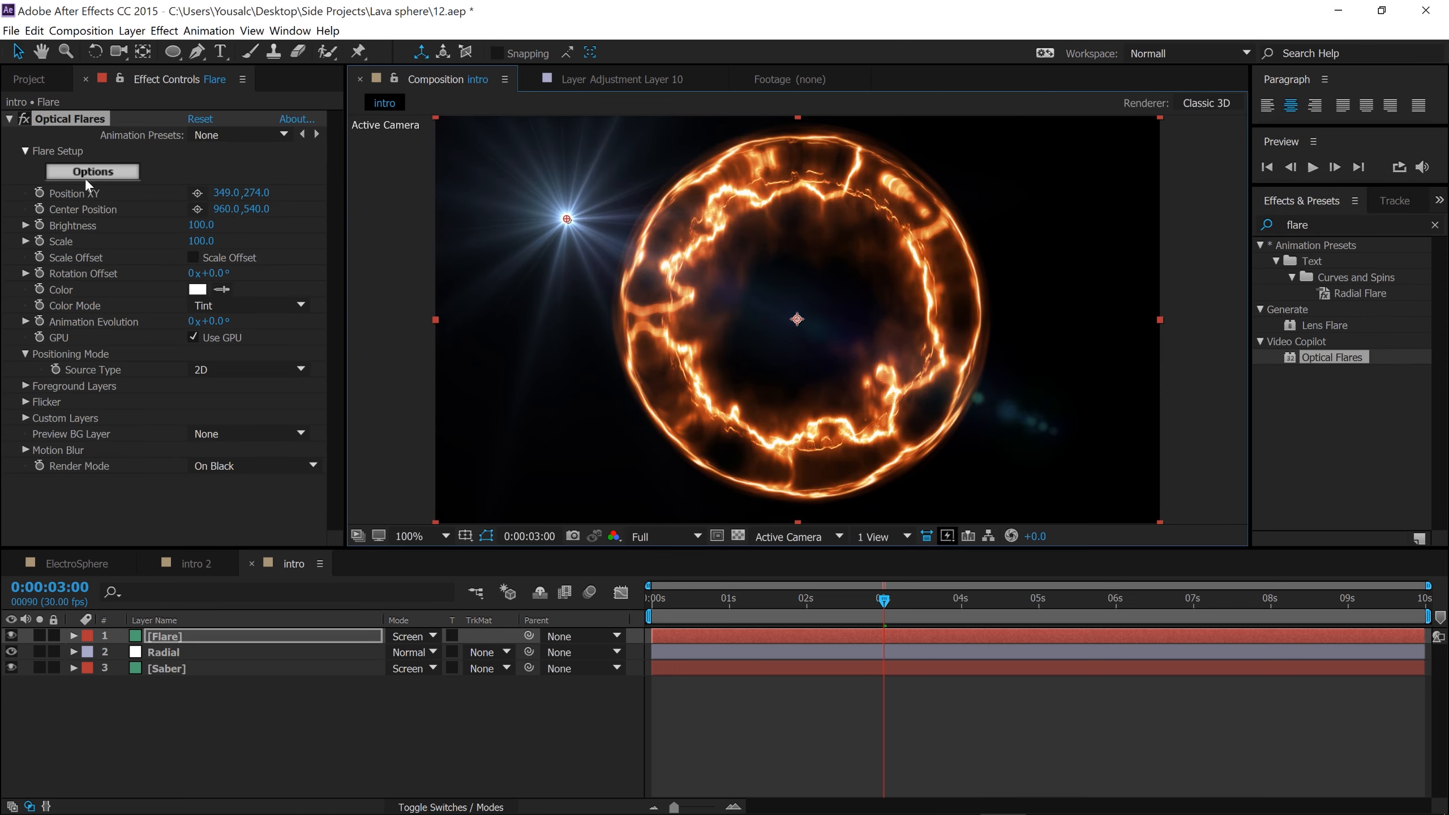
# Open the Optical Flares options and enlarge the dialog to show its preview, stack and browser fully.
pyautogui.click(123, 176)
pyautogui.moveTo(701, 283); pyautogui.dragTo(389, 166)
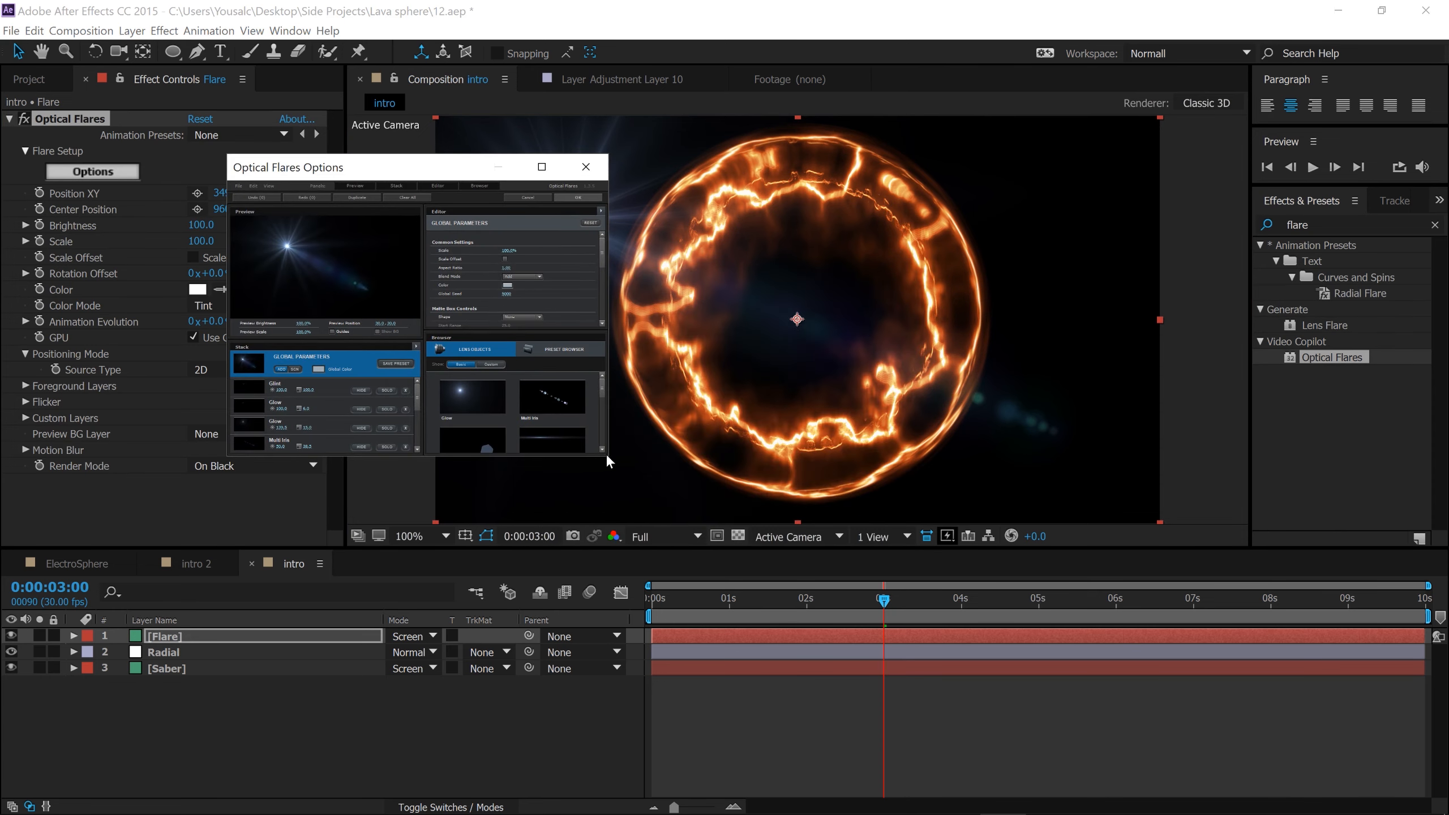
pyautogui.moveTo(607, 455); pyautogui.dragTo(1064, 618)
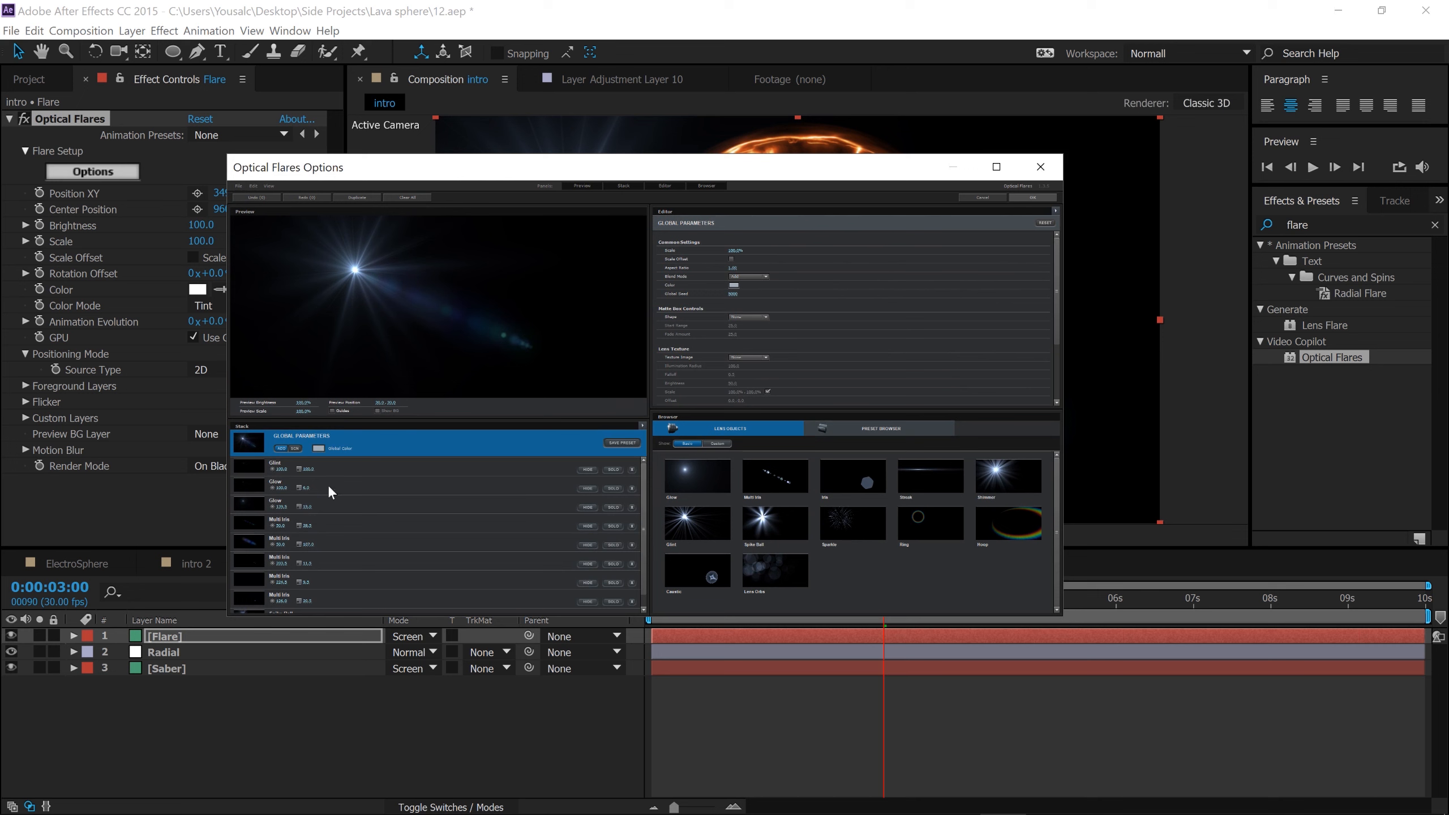
# Load the blue horizontal-streak flare preset with the green iris from the Natural Flares presets.
pyautogui.click(900, 436)
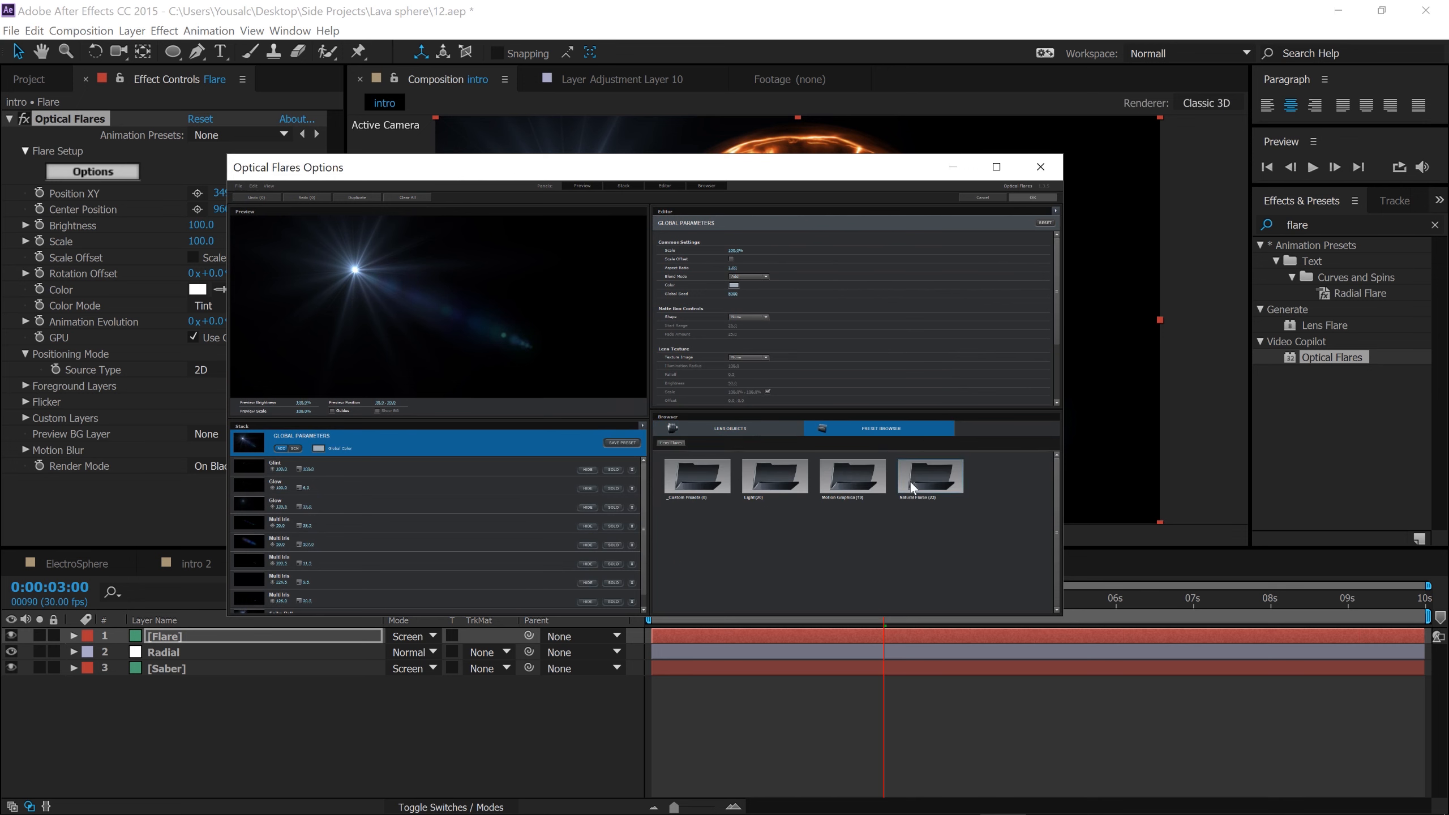
pyautogui.doubleClick(944, 483)
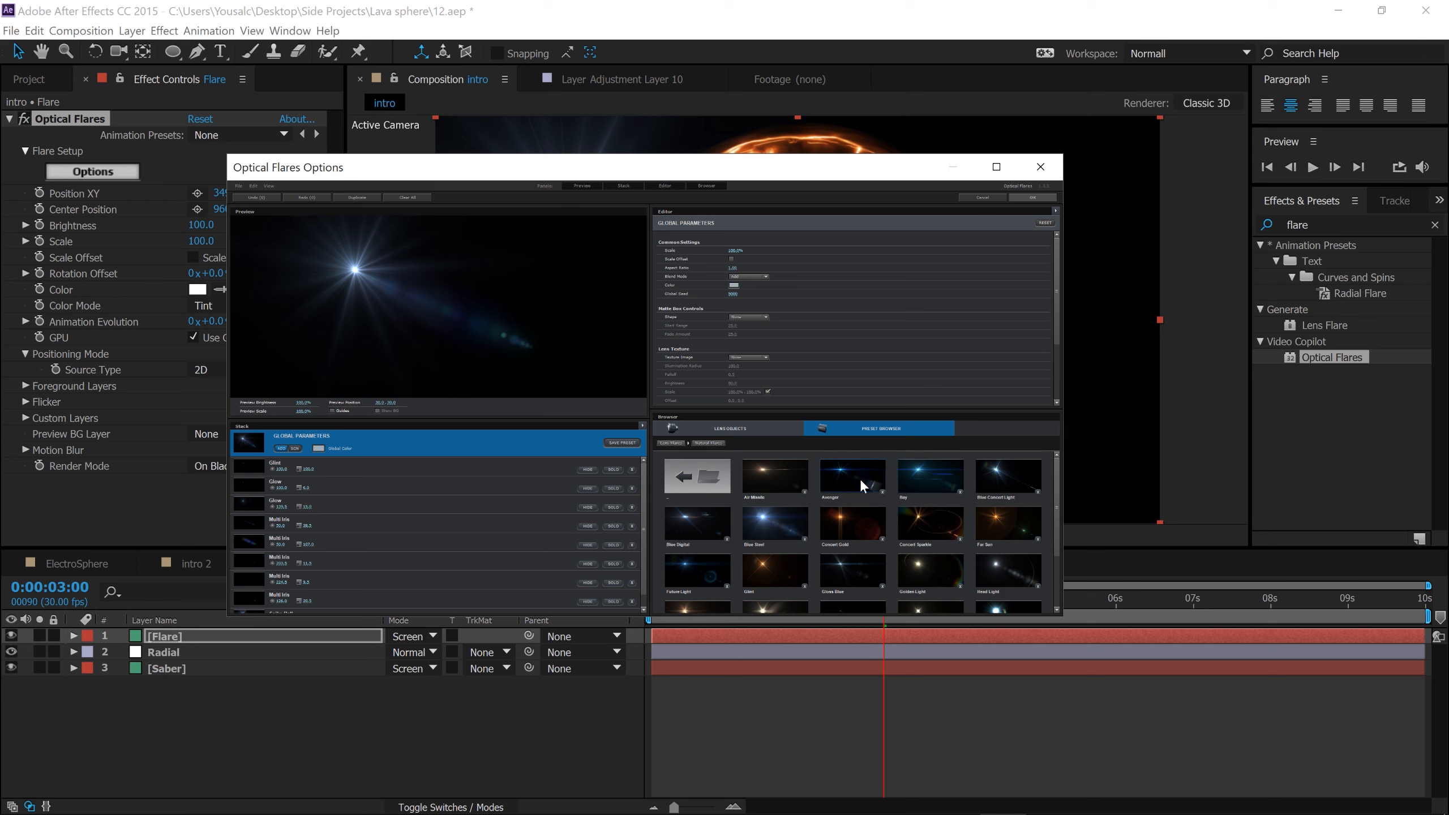
pyautogui.moveTo(1056, 515); pyautogui.dragTo(1048, 571)
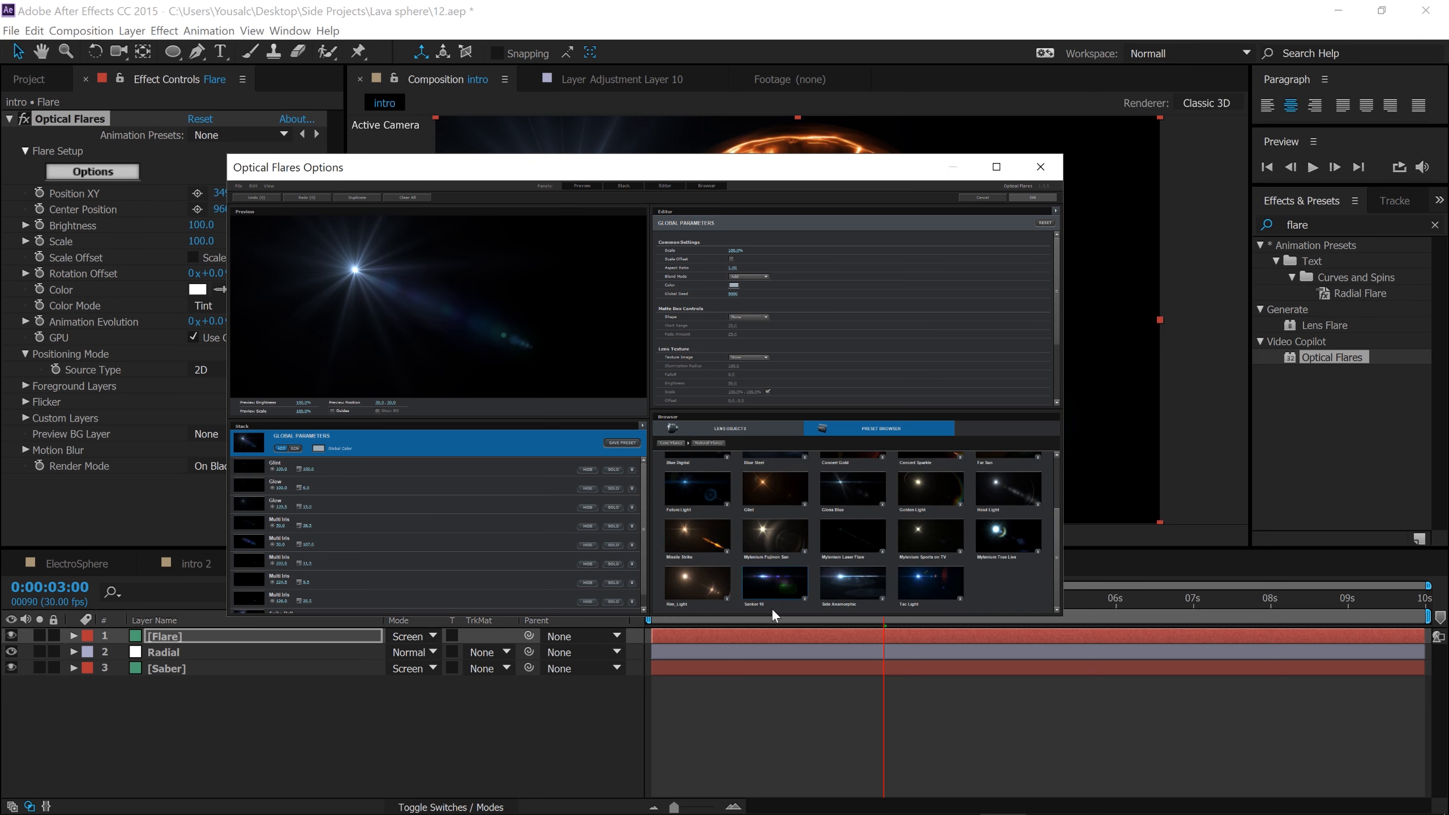
pyautogui.click(779, 588)
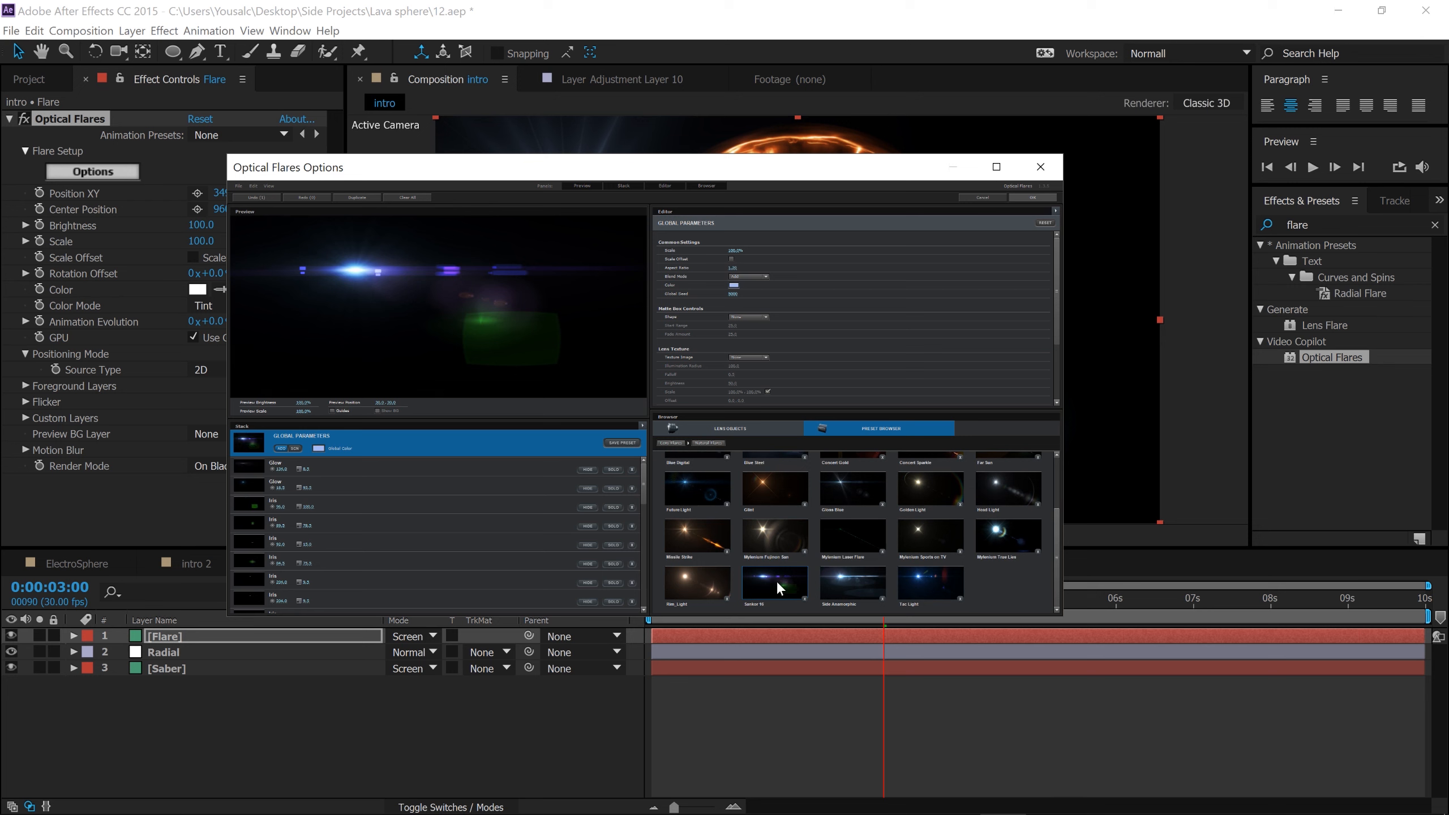
# Hide the flare's large green Iris element and show the lens objects in the browser.
pyautogui.click(403, 509)
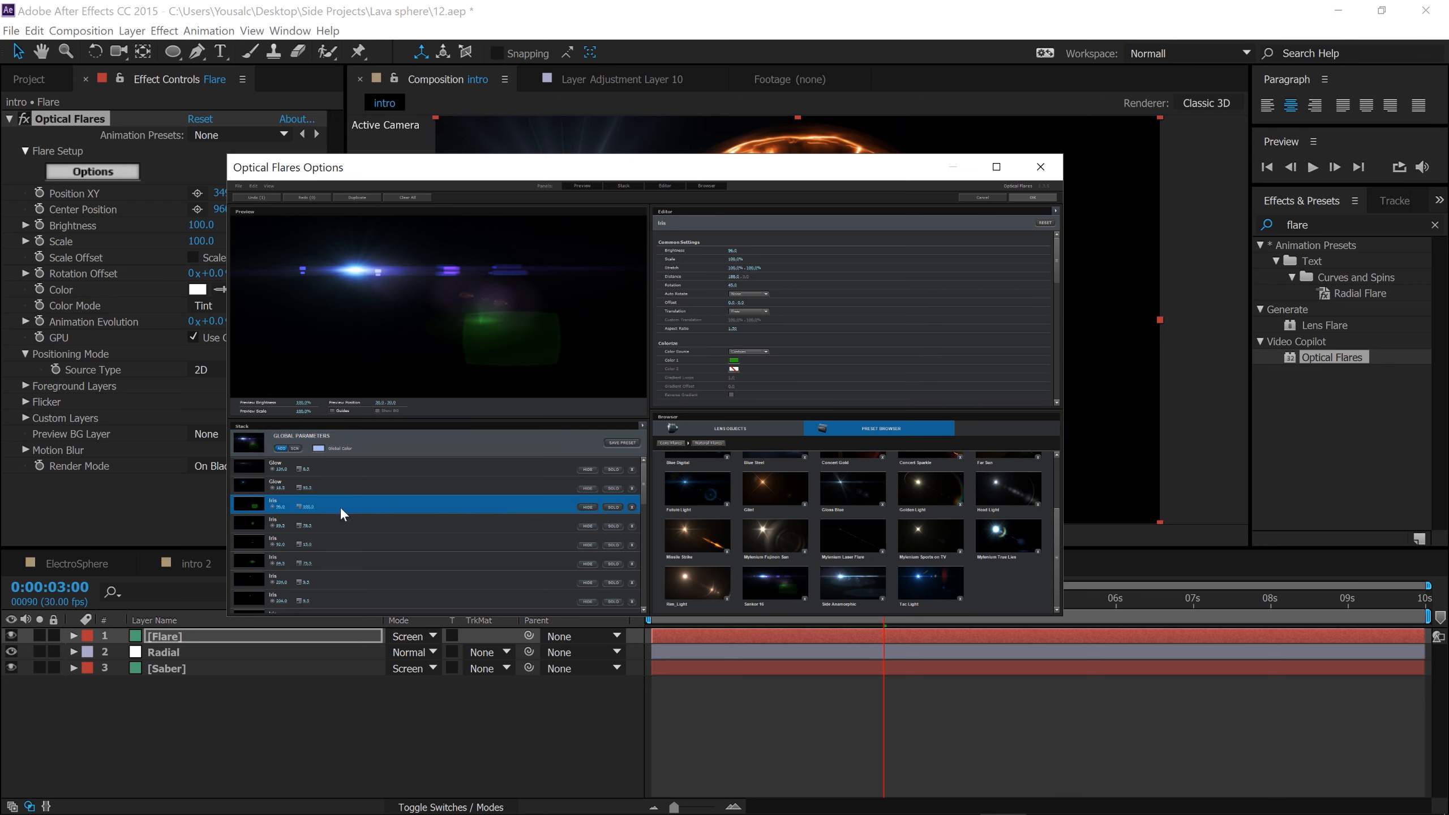
pyautogui.click(587, 507)
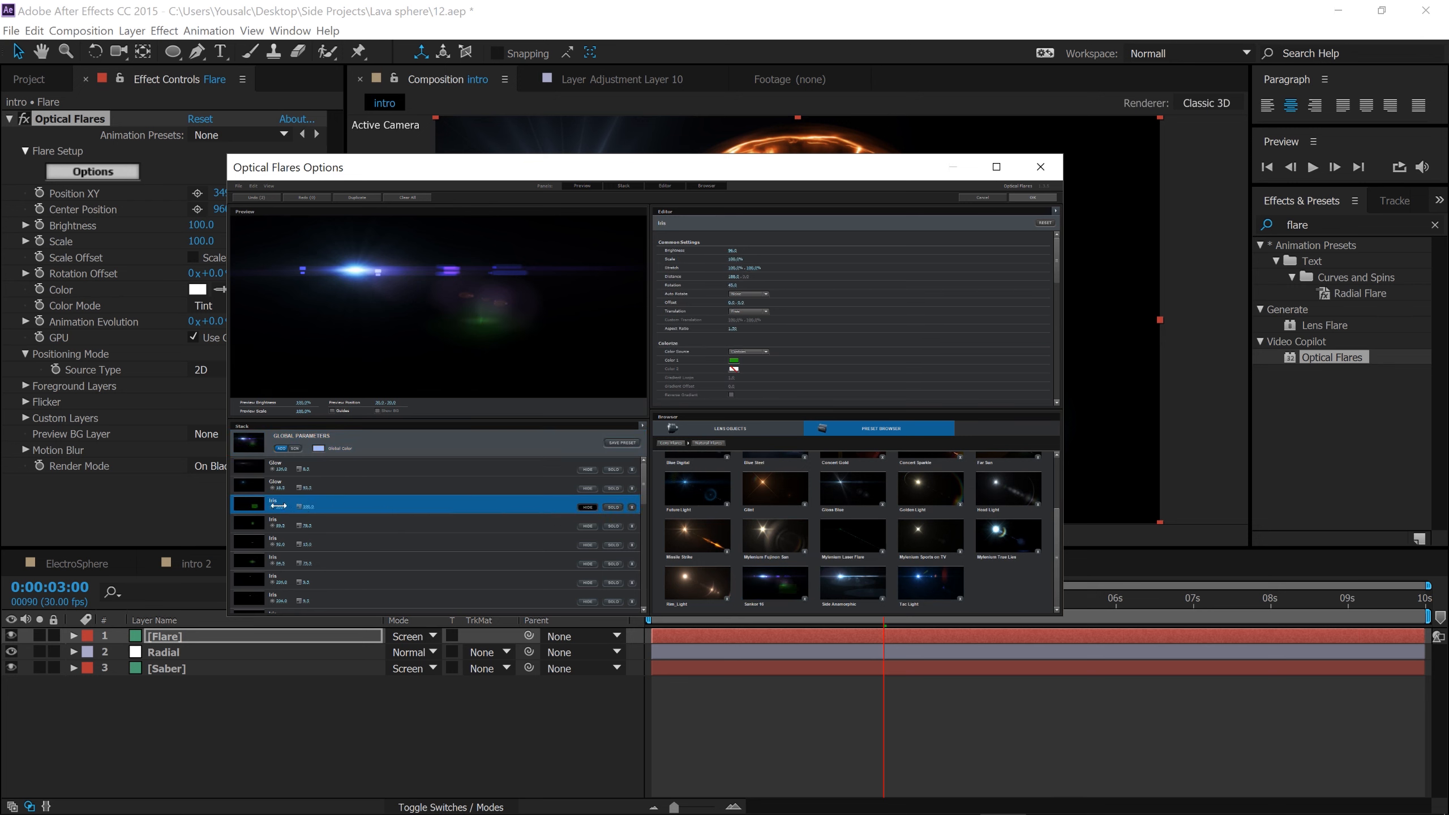
pyautogui.click(743, 428)
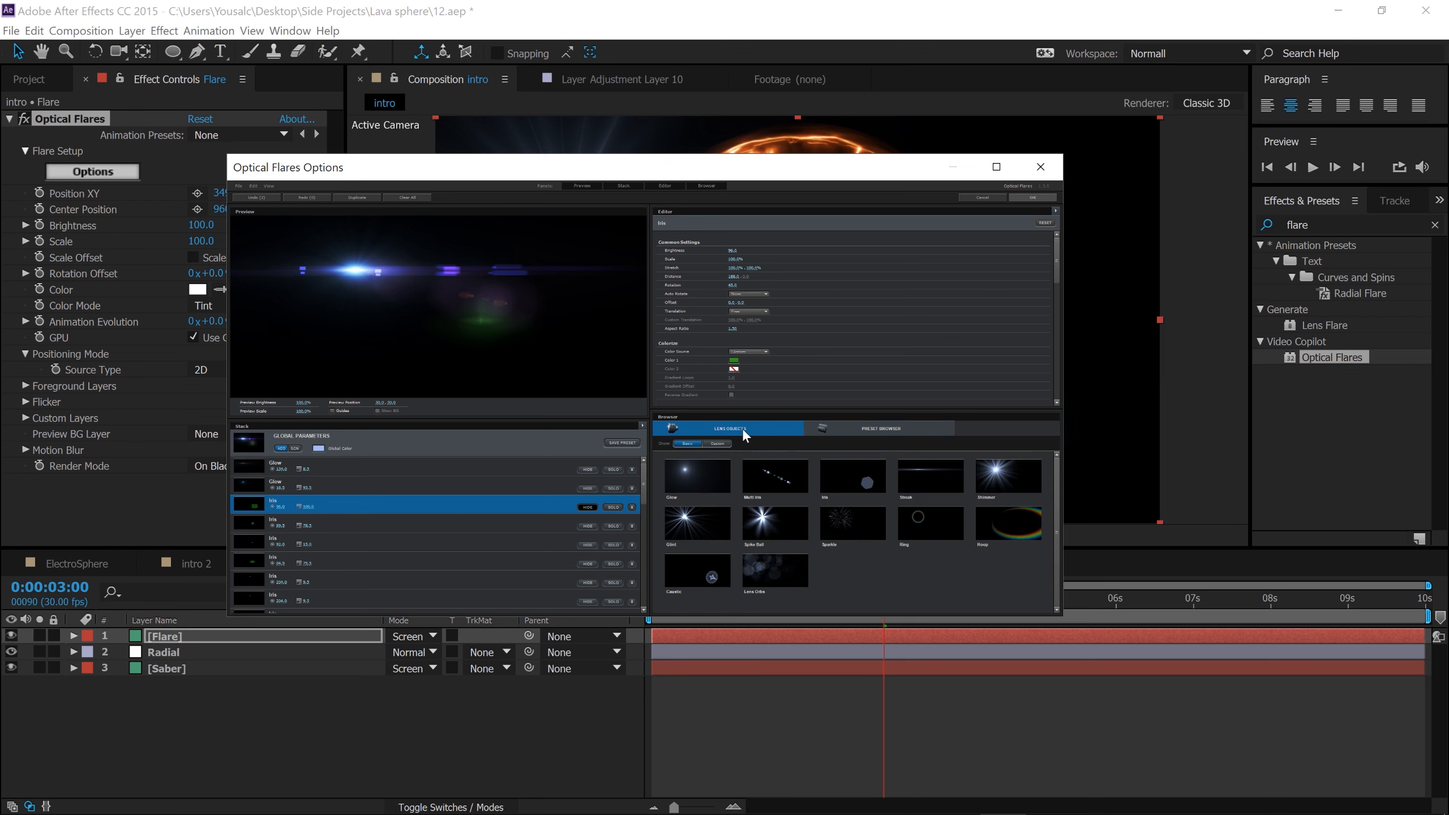
# Add a Glow lens object to the flare and set its brightness to 100.
pyautogui.click(701, 481)
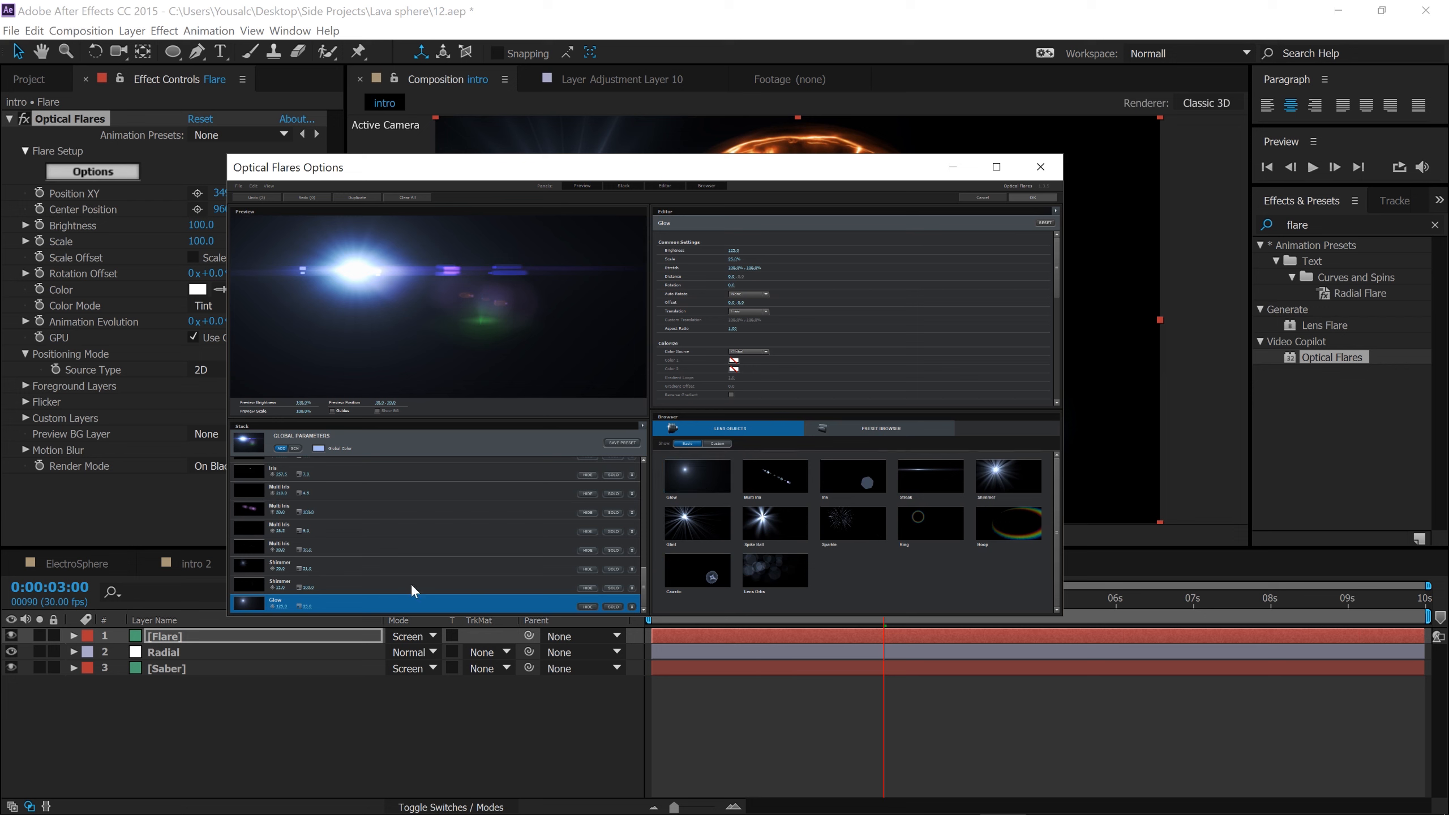
pyautogui.click(280, 607)
pyautogui.write('100')
pyautogui.press('Tab')
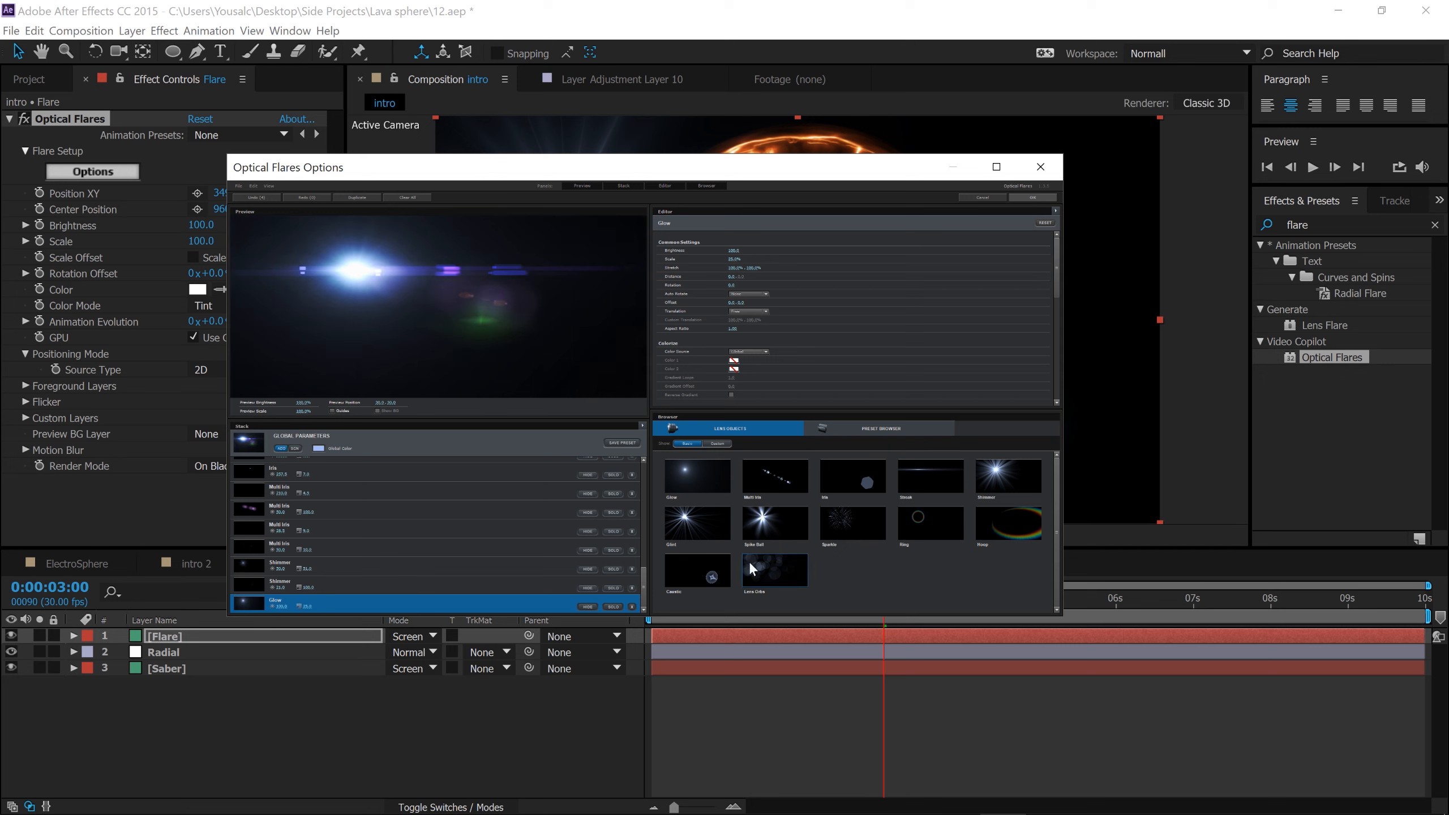
# Add a Streak lens object with brightness 50 and apply the customised flare to the layer.
pyautogui.click(917, 490)
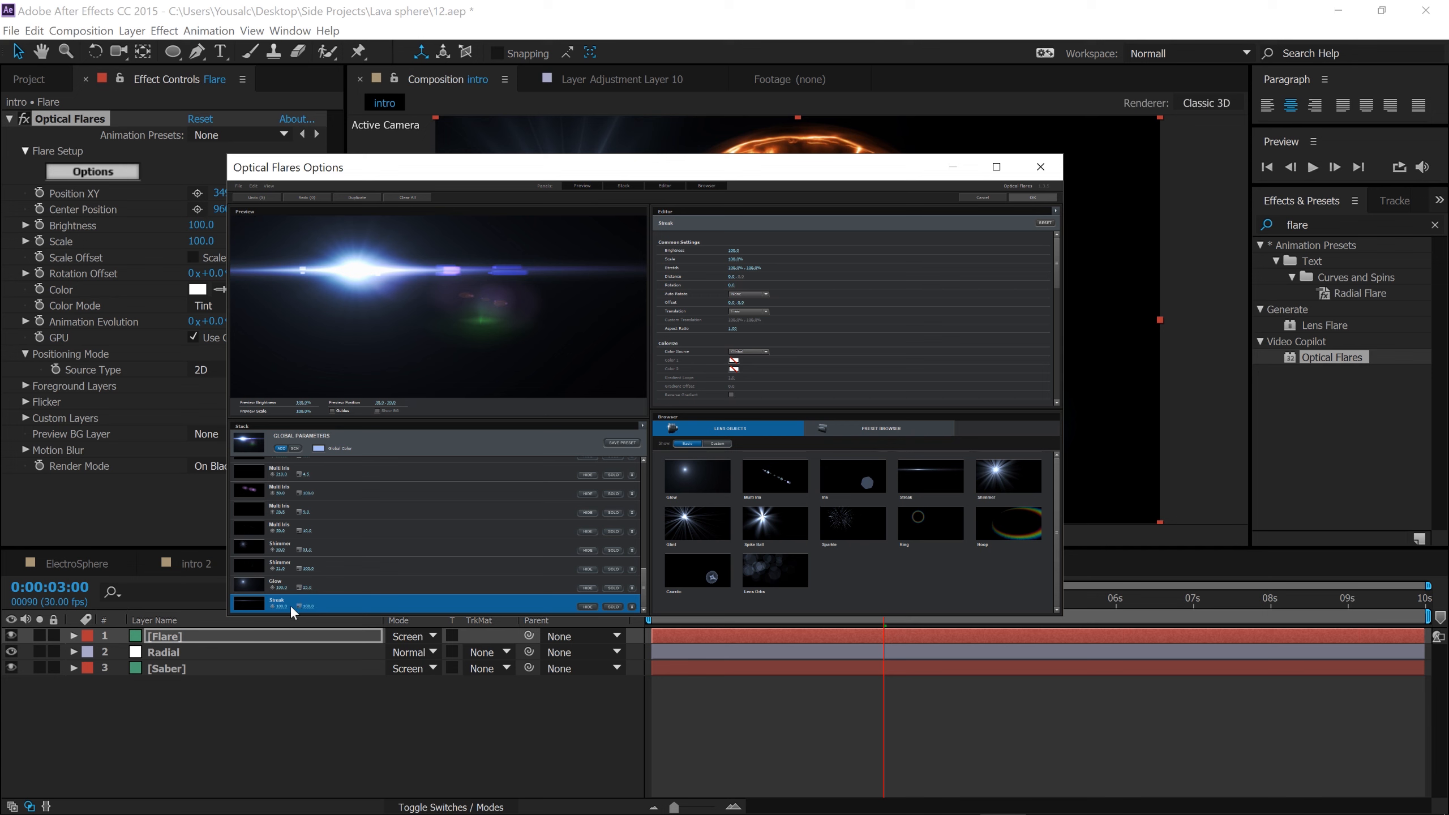
pyautogui.click(282, 606)
pyautogui.write('50')
pyautogui.press('Return')
pyautogui.click(294, 450)
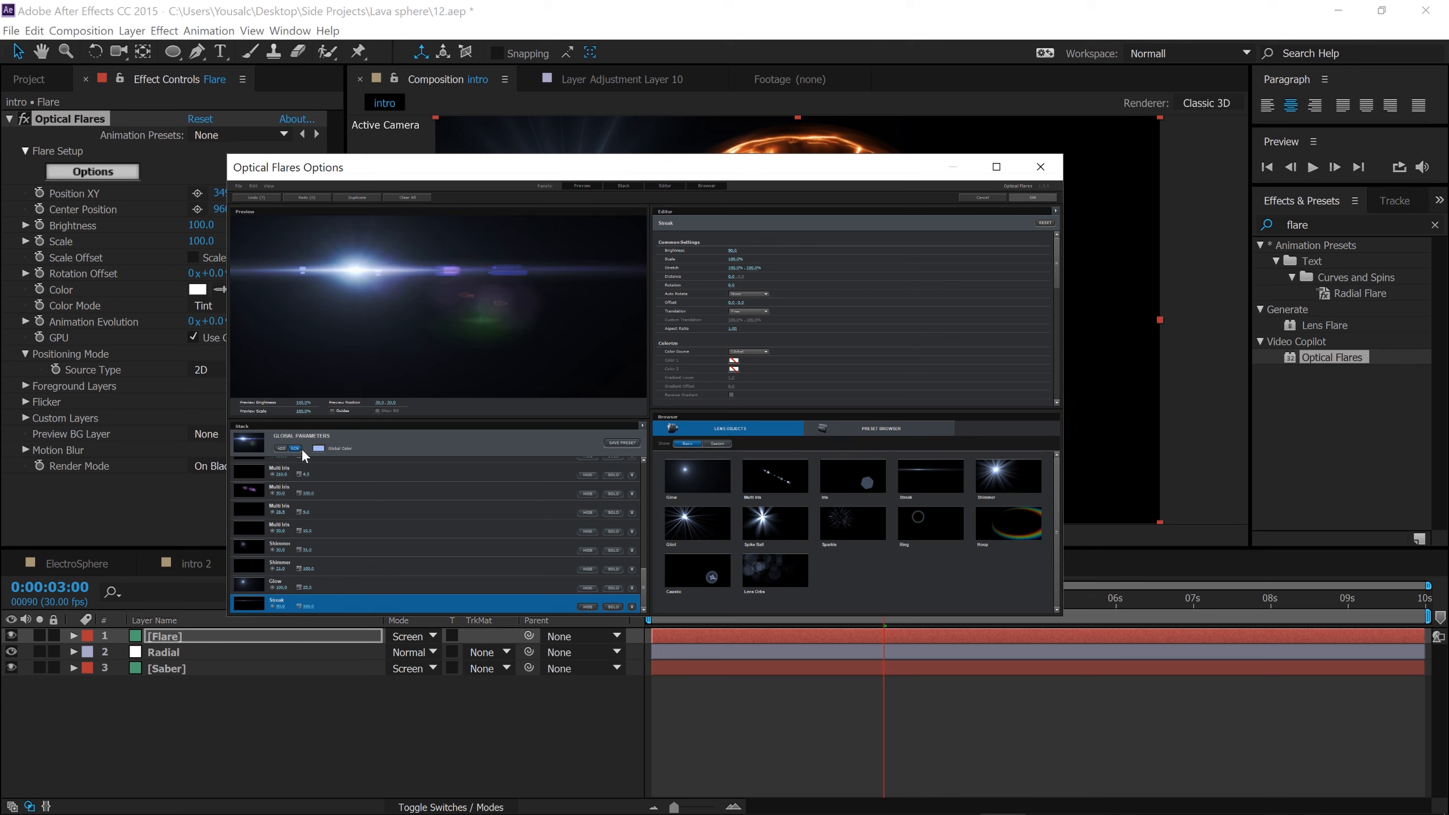
pyautogui.scroll(10, 377, 587)
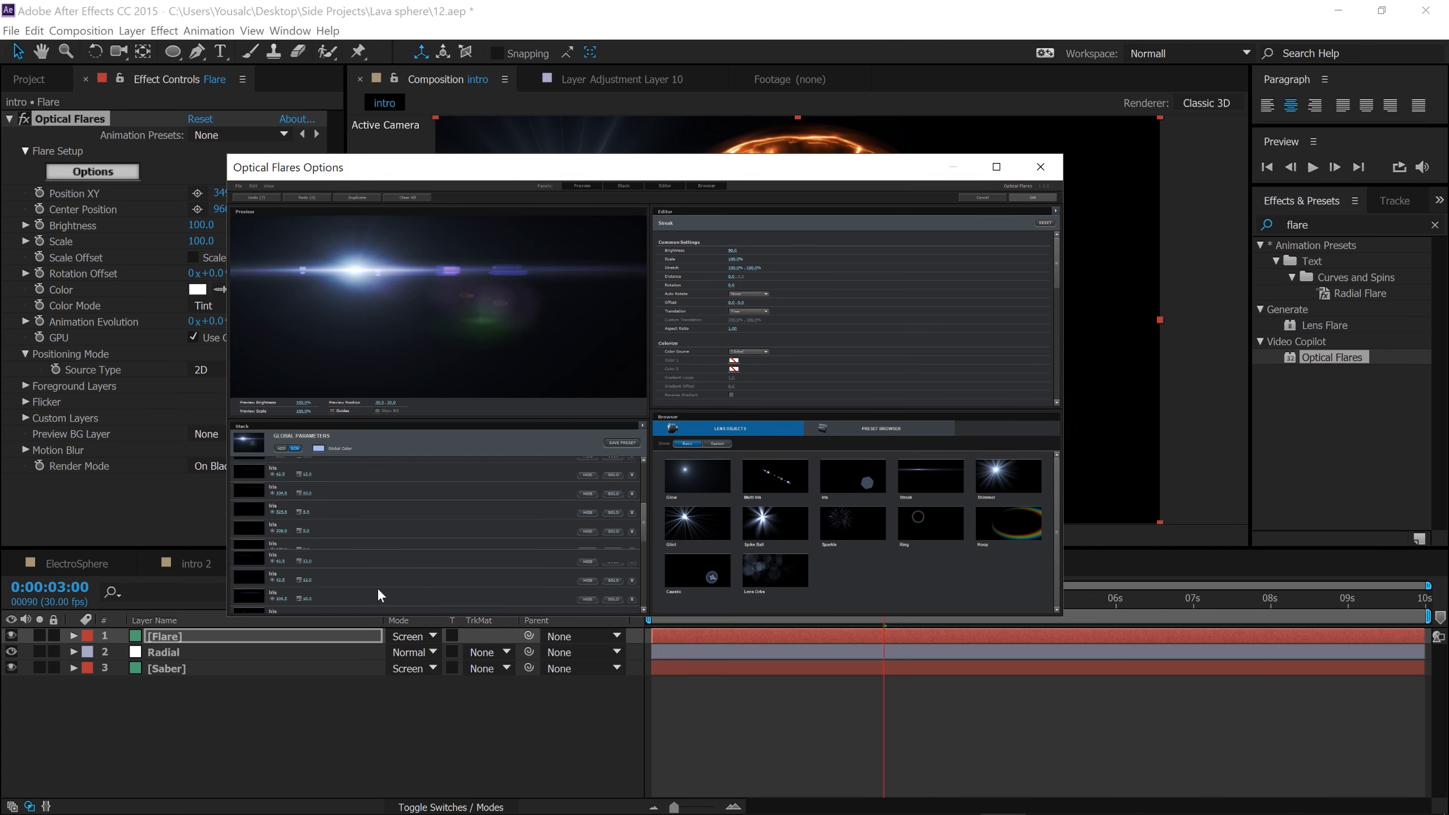
pyautogui.click(1019, 200)
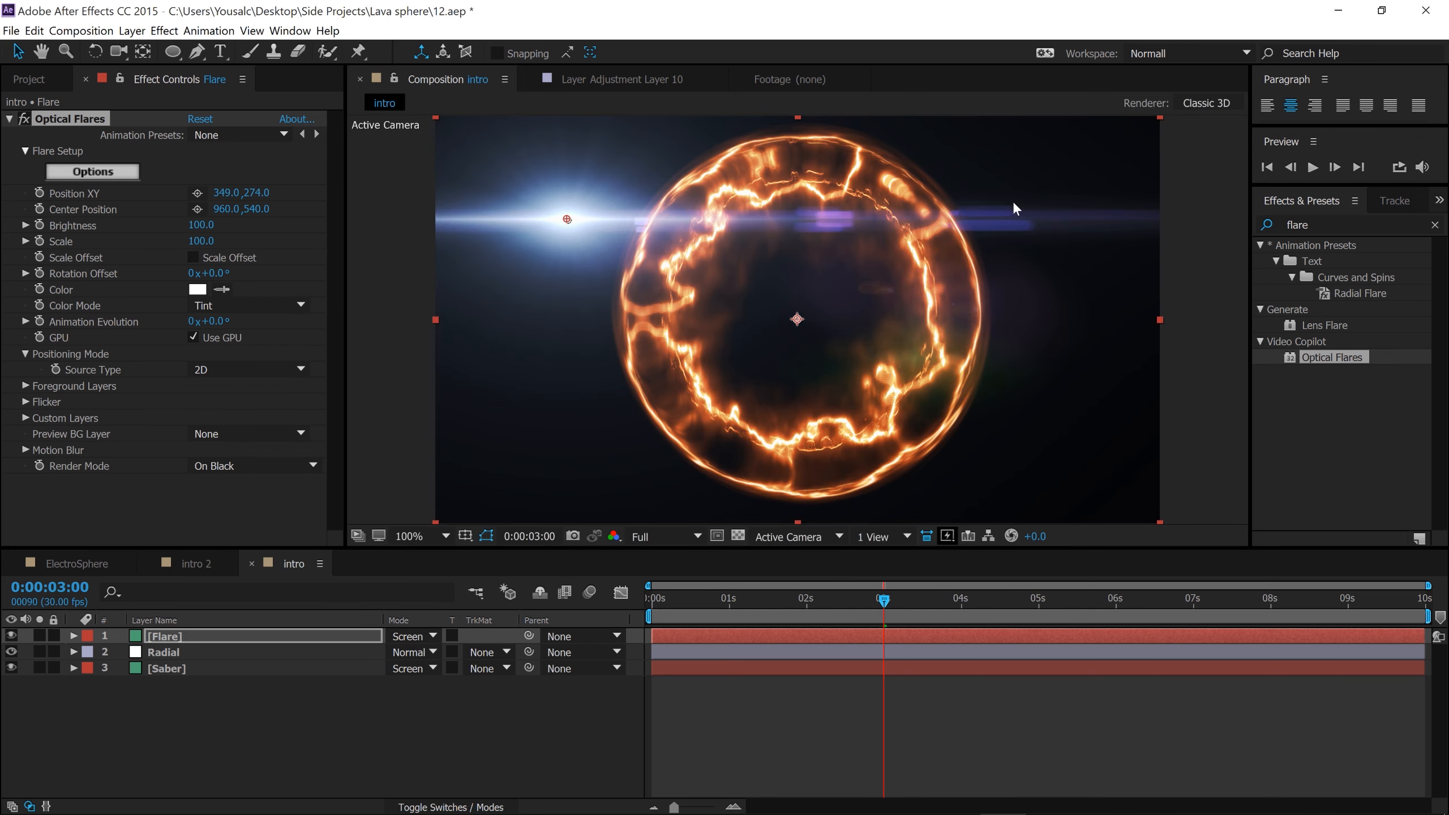
# Move the flare to about 220, 132 and set its brightness to 85 and scale to 96.
pyautogui.moveTo(567, 220); pyautogui.dragTo(518, 165)
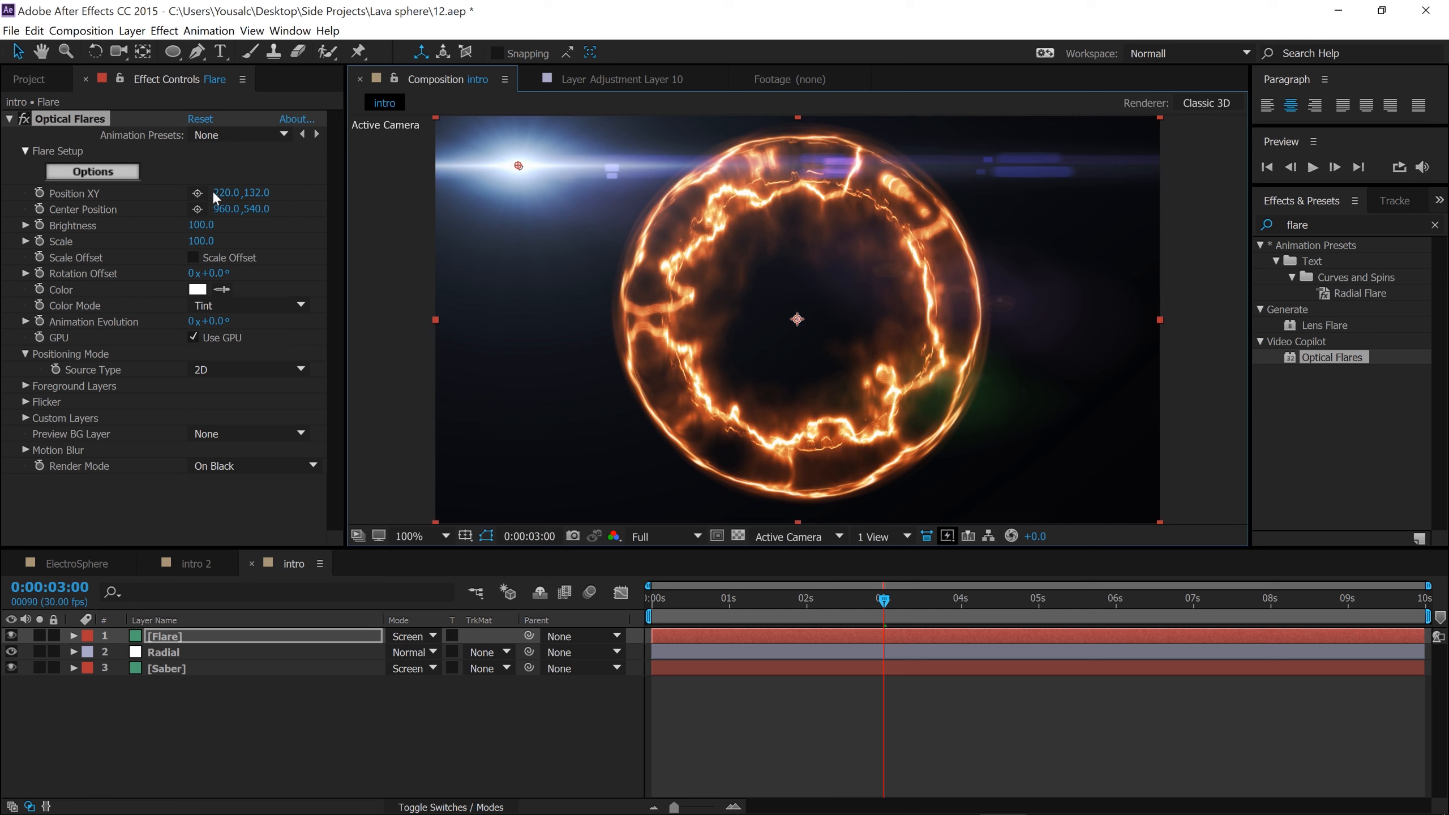
pyautogui.click(198, 226)
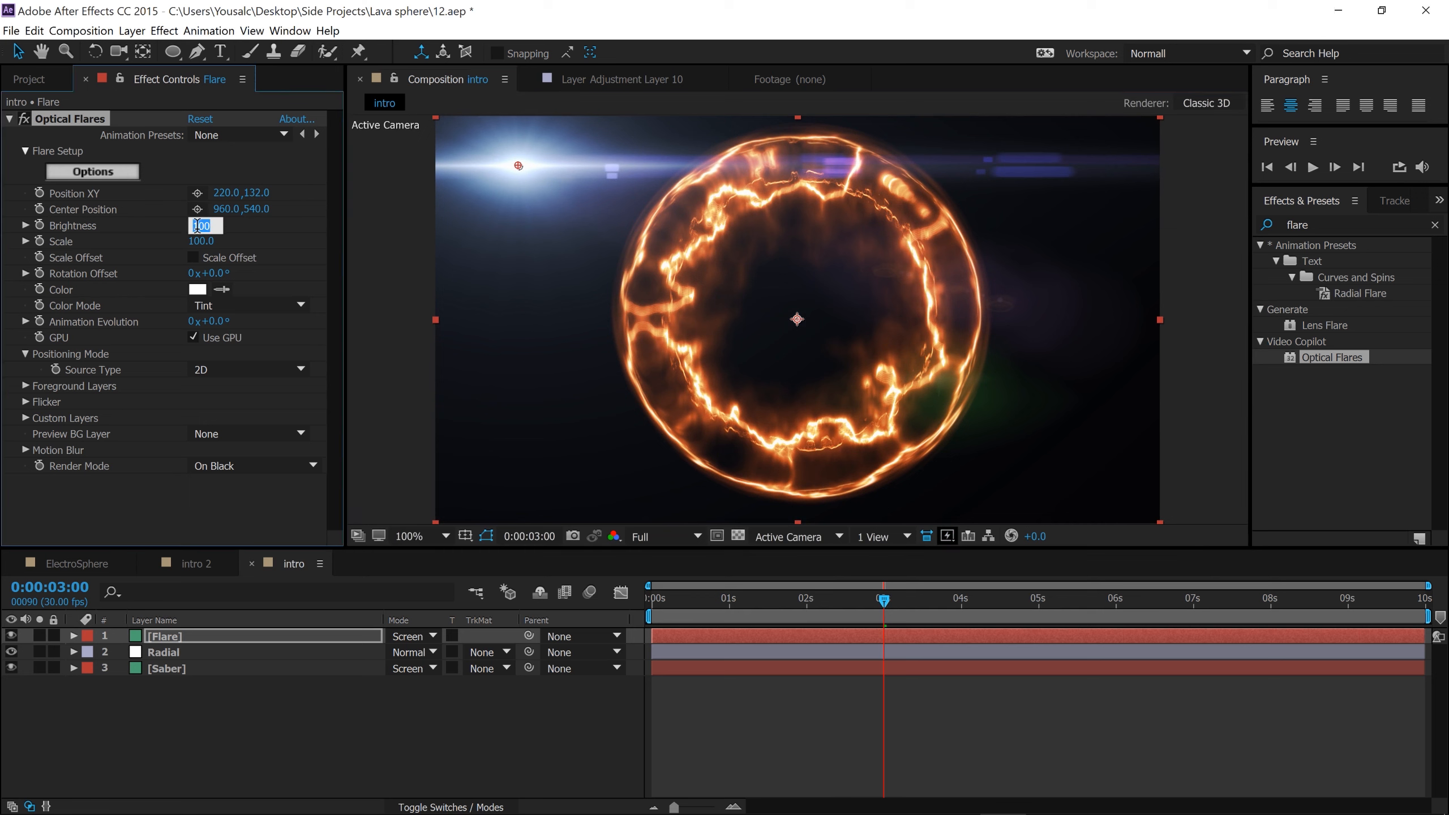
pyautogui.write('85')
pyautogui.press('Tab')
pyautogui.write('9')
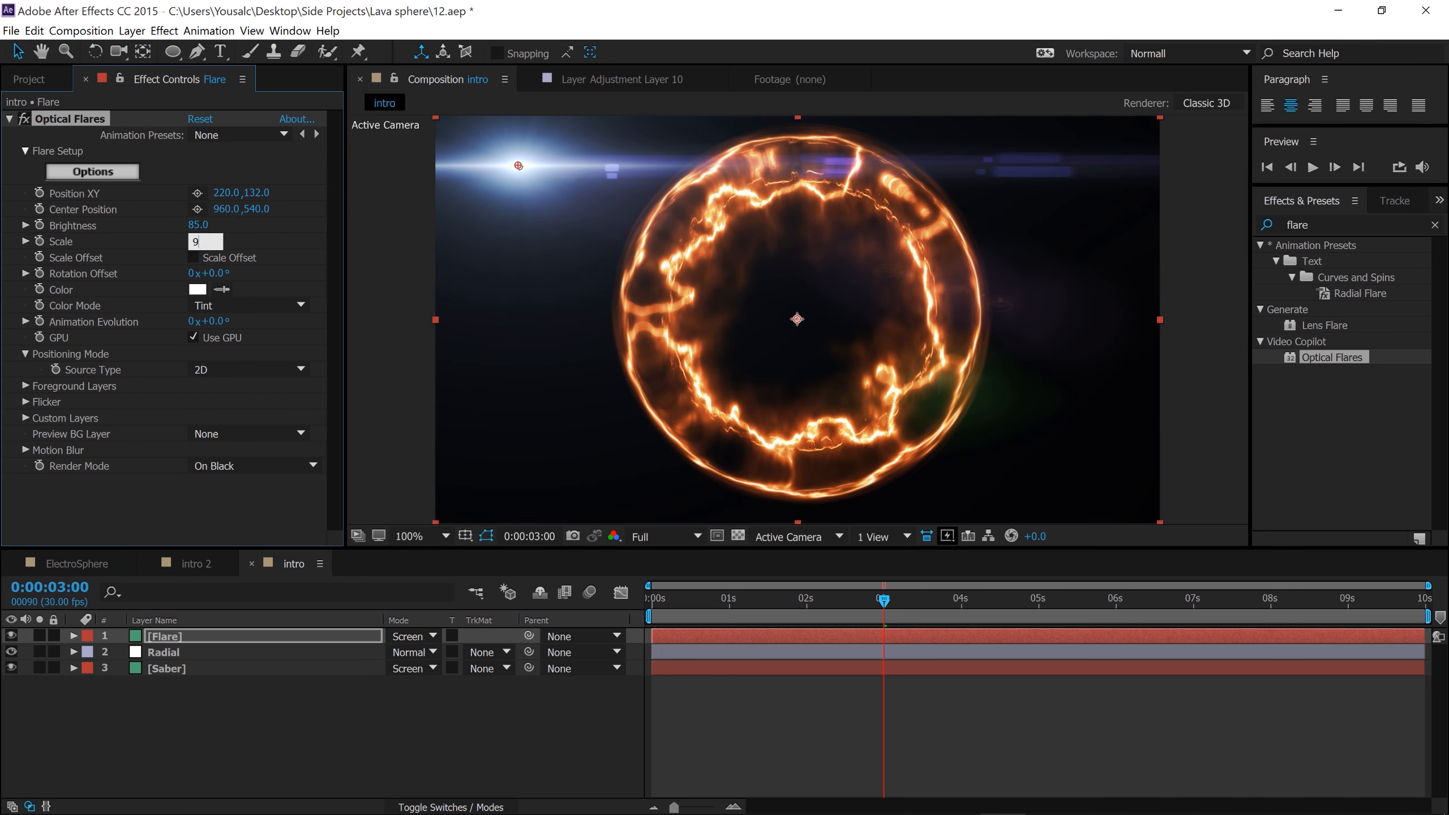
pyautogui.write('6')
pyautogui.click(529, 248)
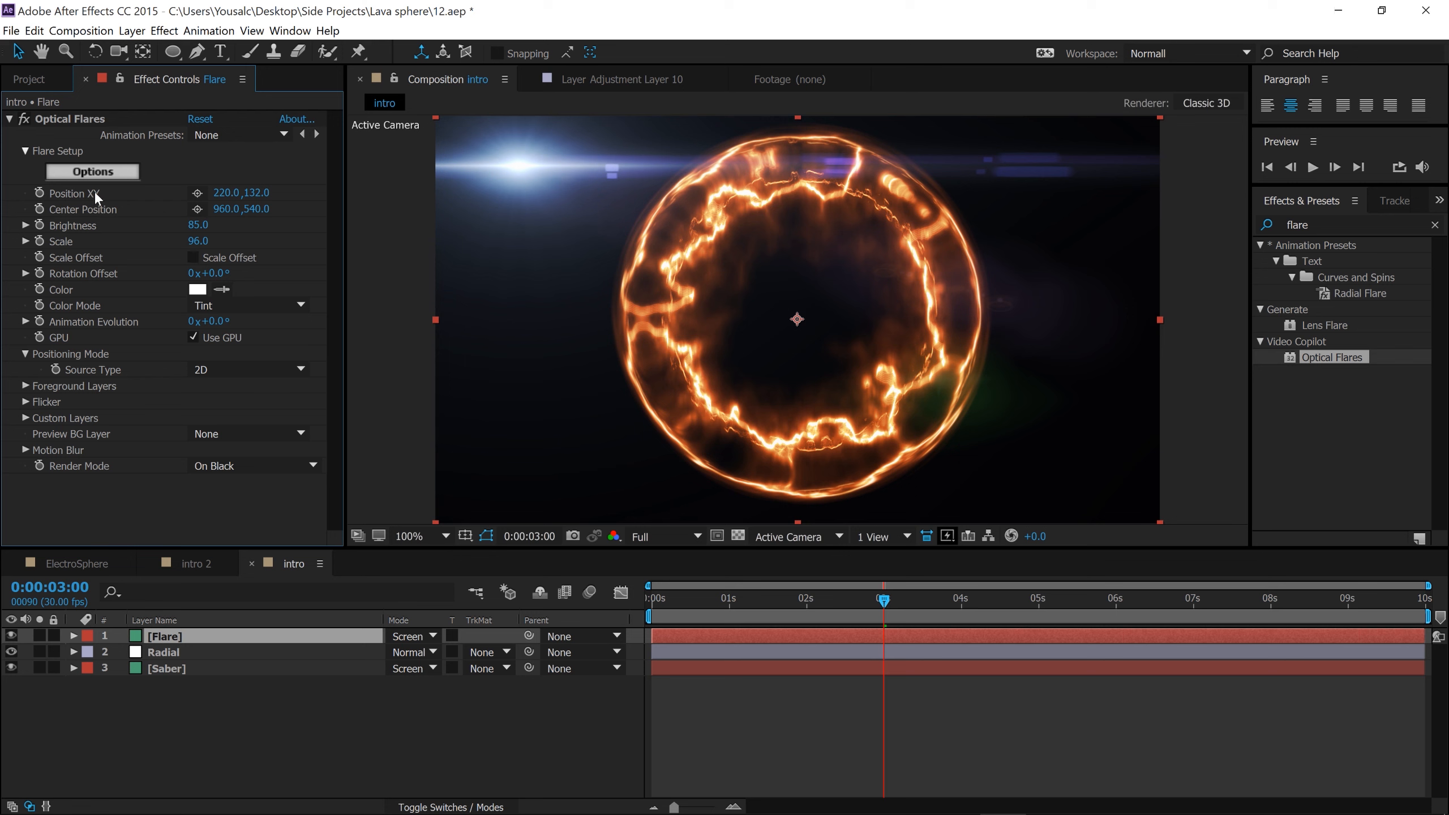
# Move the flare closer to the composition's upper-left corner, at about 130, 86.
pyautogui.click(197, 193)
pyautogui.click(487, 139)
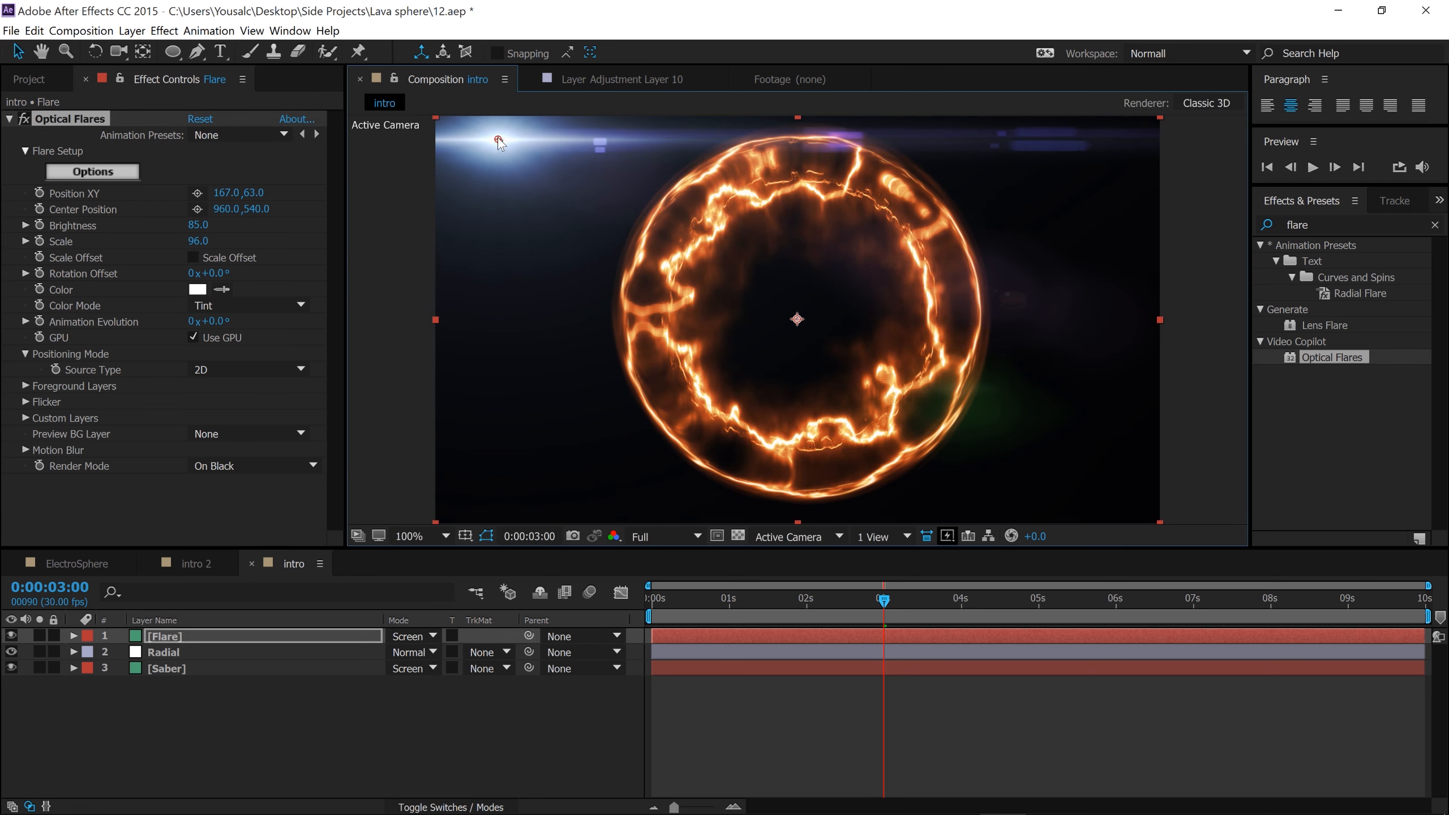
pyautogui.moveTo(483, 141); pyautogui.dragTo(481, 151)
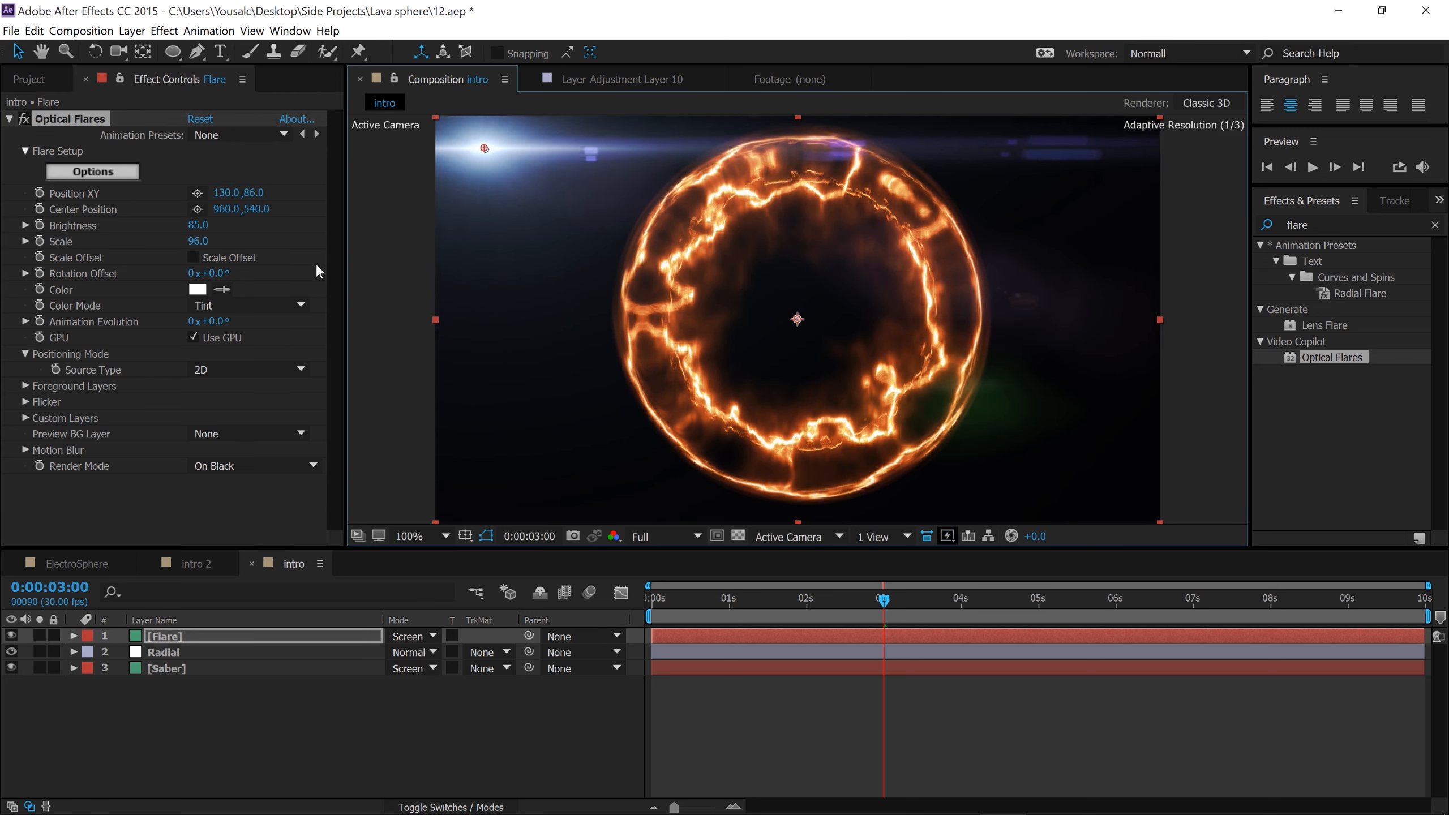
pyautogui.click(371, 565)
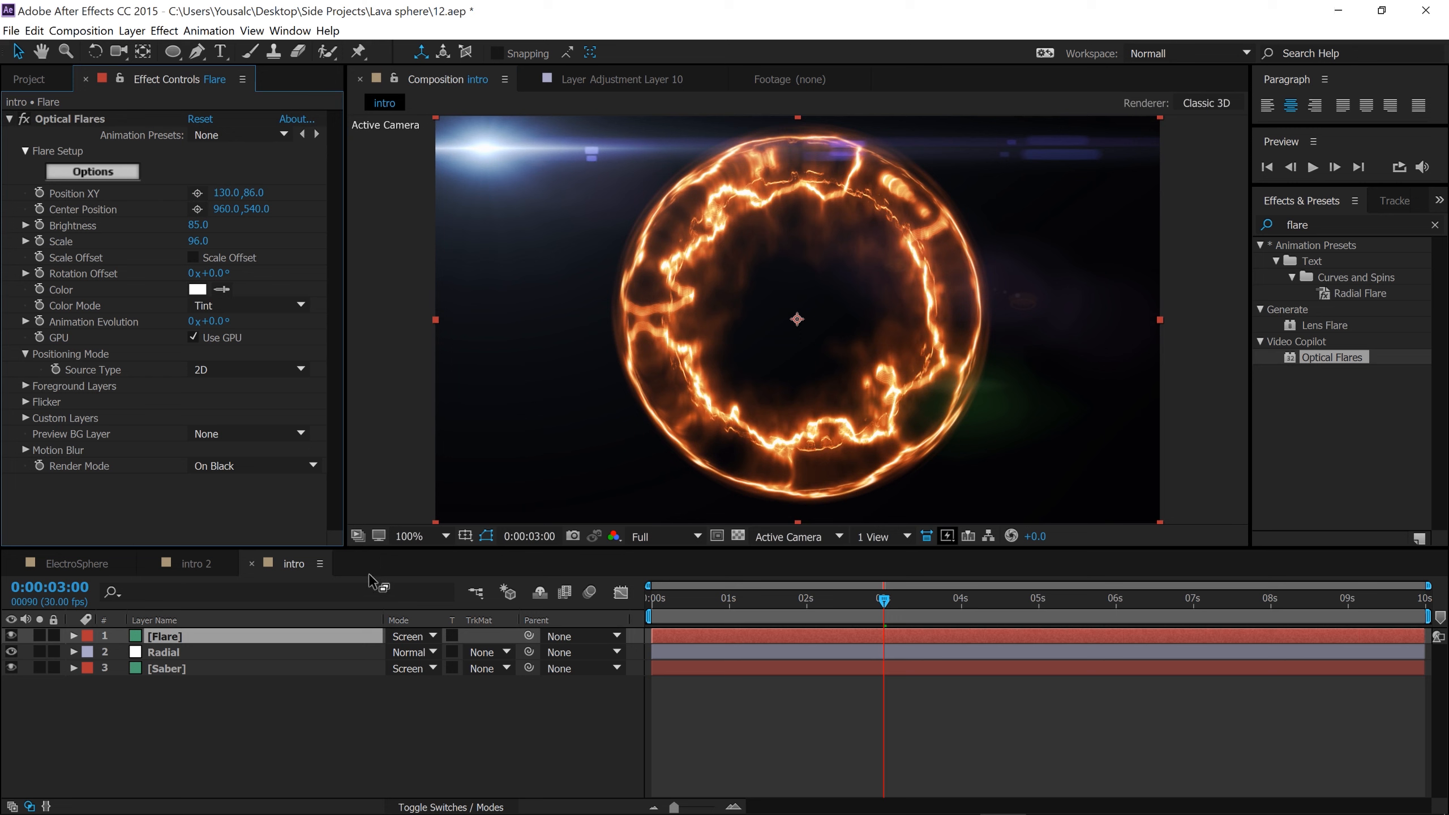
# Tint the flare orange with the colour FF7200.
pyautogui.click(197, 289)
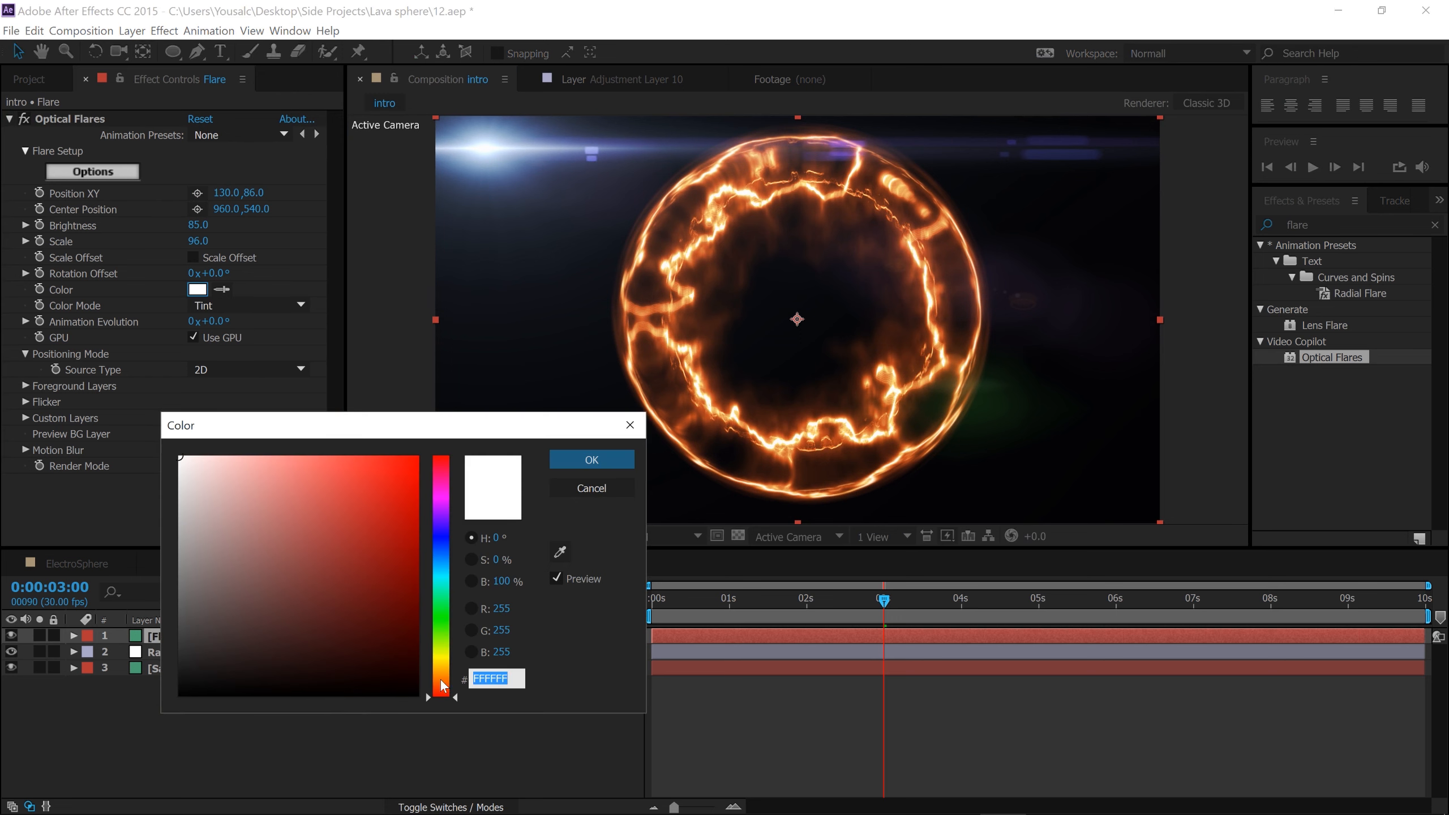
pyautogui.moveTo(442, 685); pyautogui.dragTo(443, 673)
pyautogui.moveTo(395, 625); pyautogui.dragTo(425, 448)
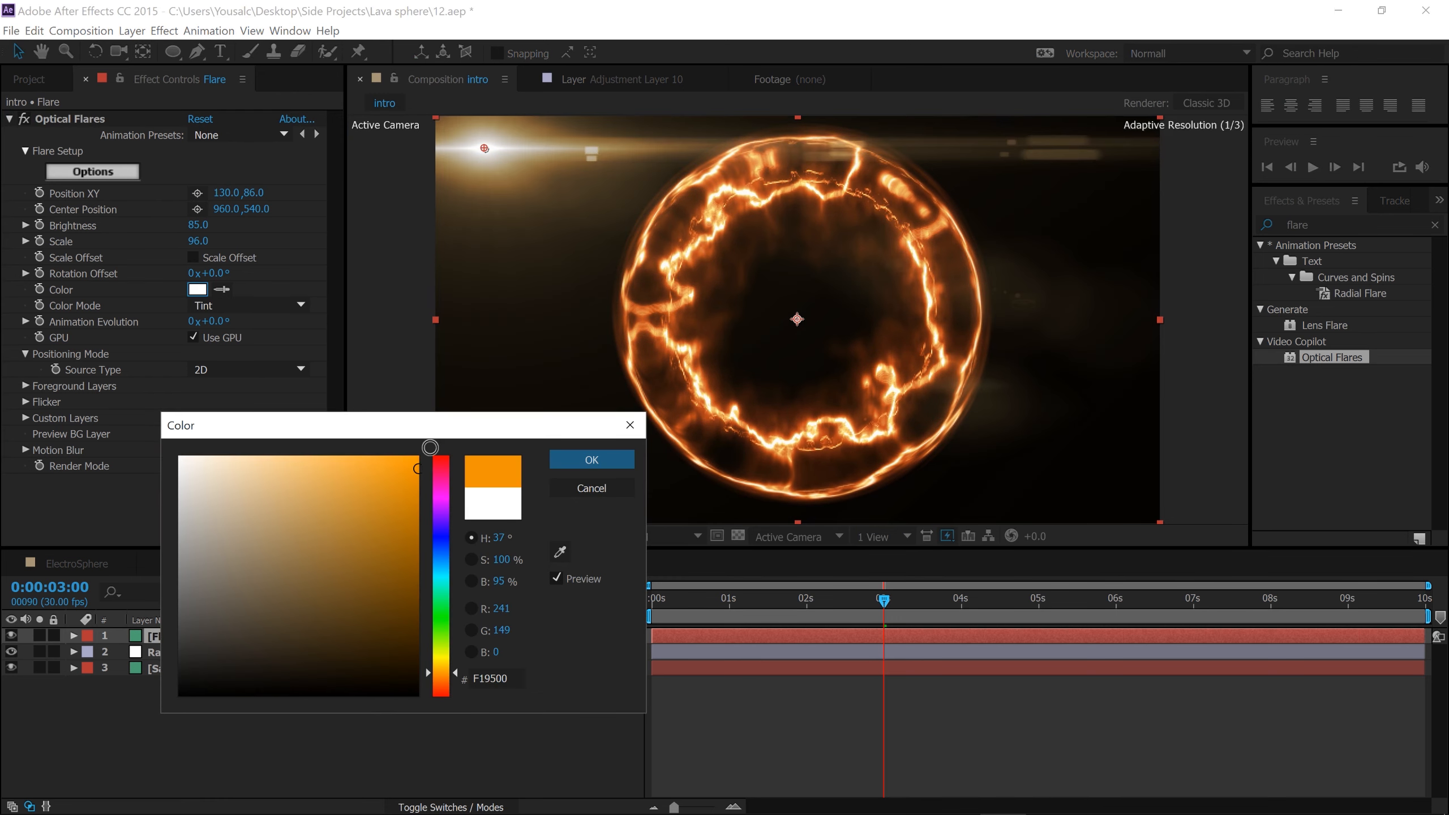
pyautogui.click(445, 680)
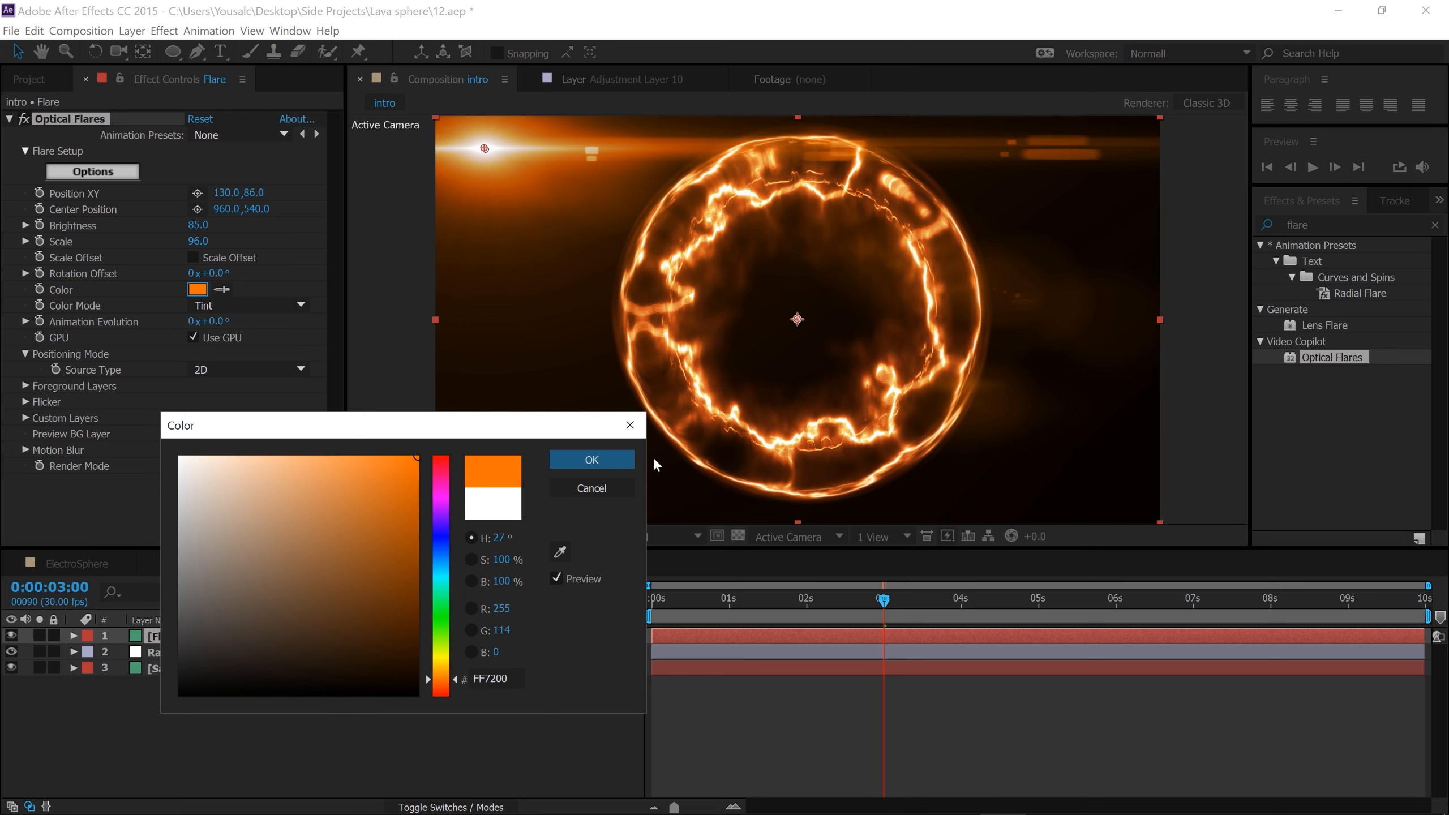
pyautogui.click(602, 463)
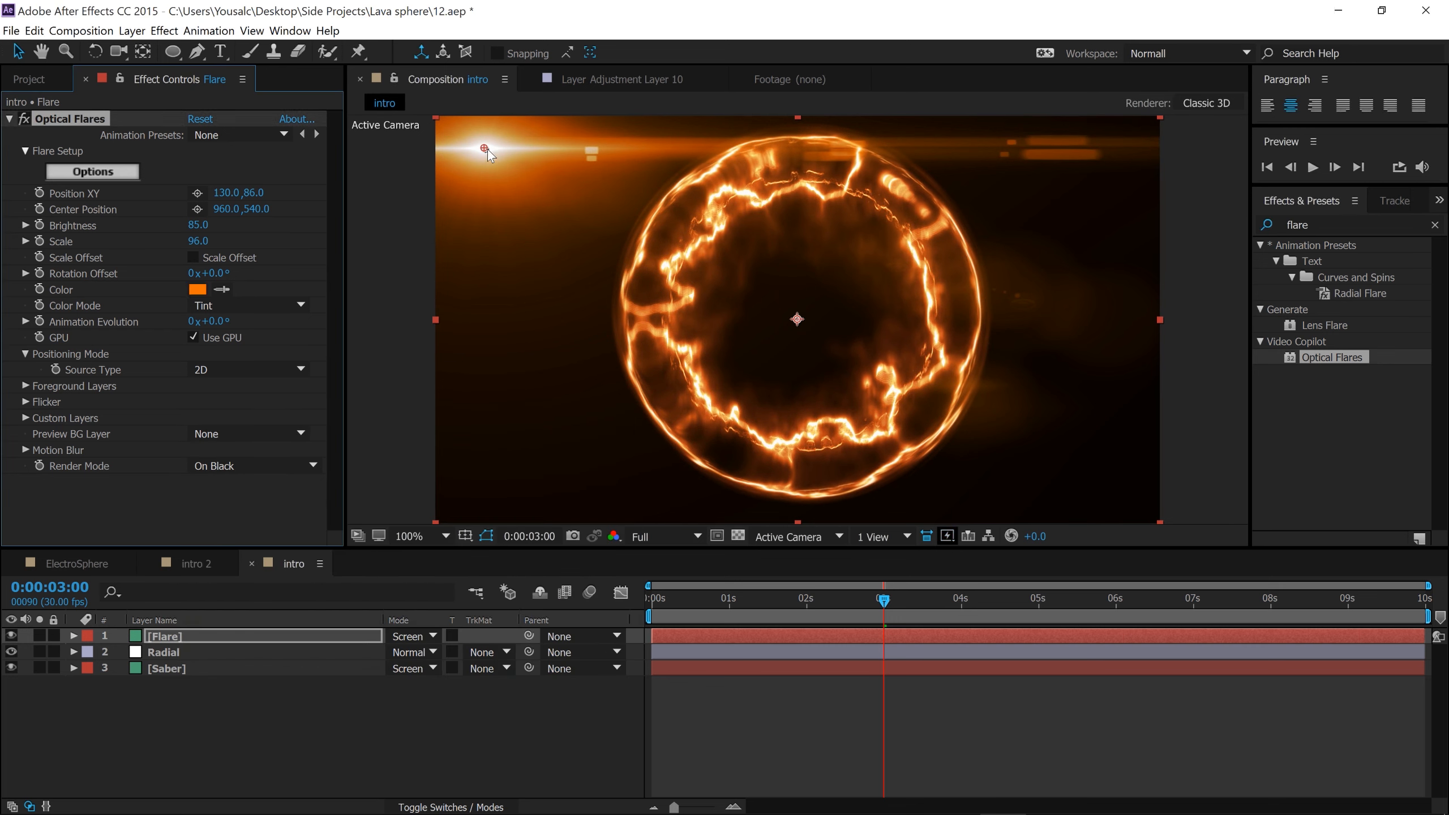
# Raise the flare's brightness to 87 and move it to about 95, 57.
pyautogui.moveTo(487, 149); pyautogui.dragTo(474, 140)
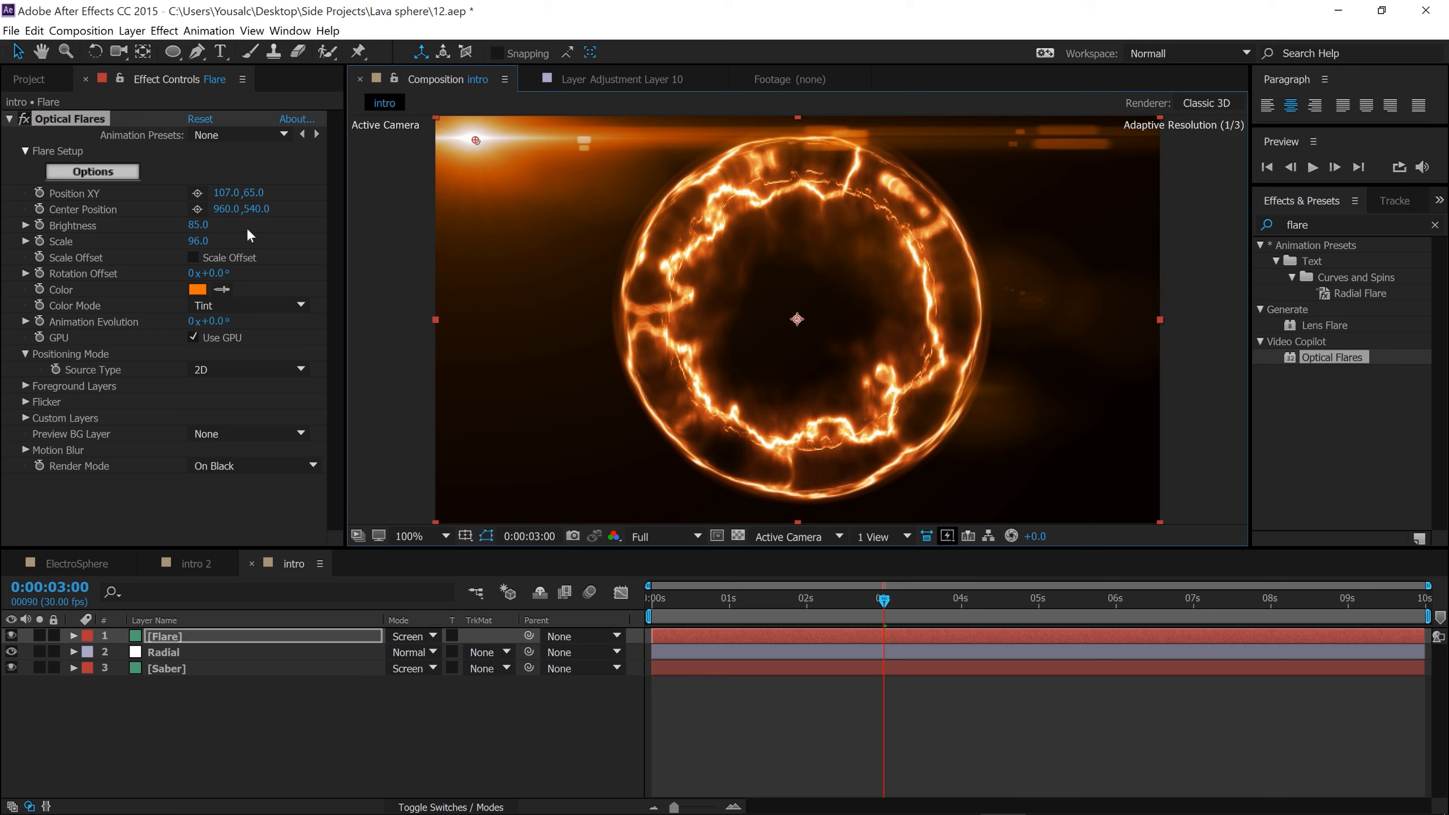
pyautogui.click(199, 226)
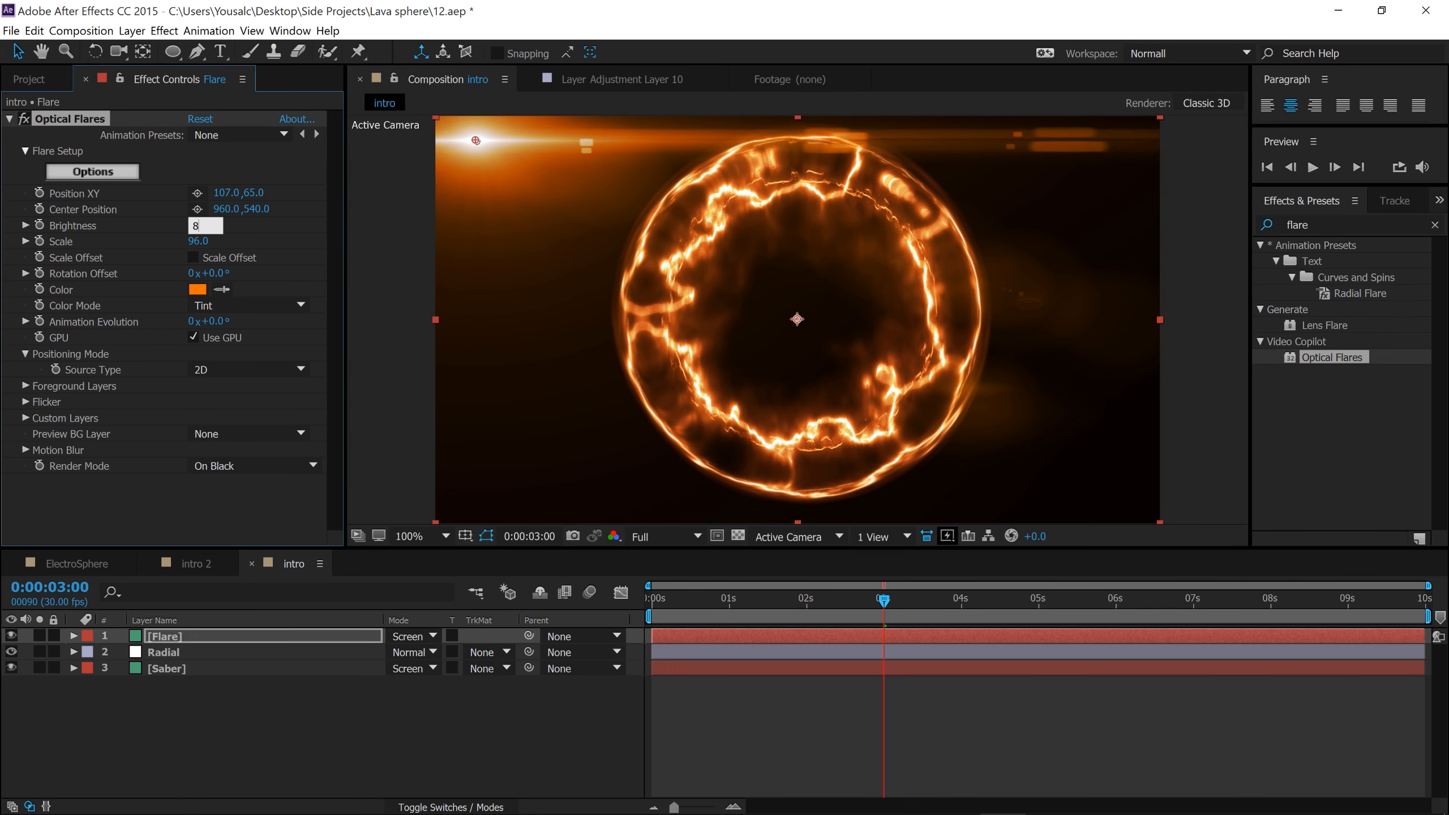
pyautogui.write('87')
pyautogui.press('Return')
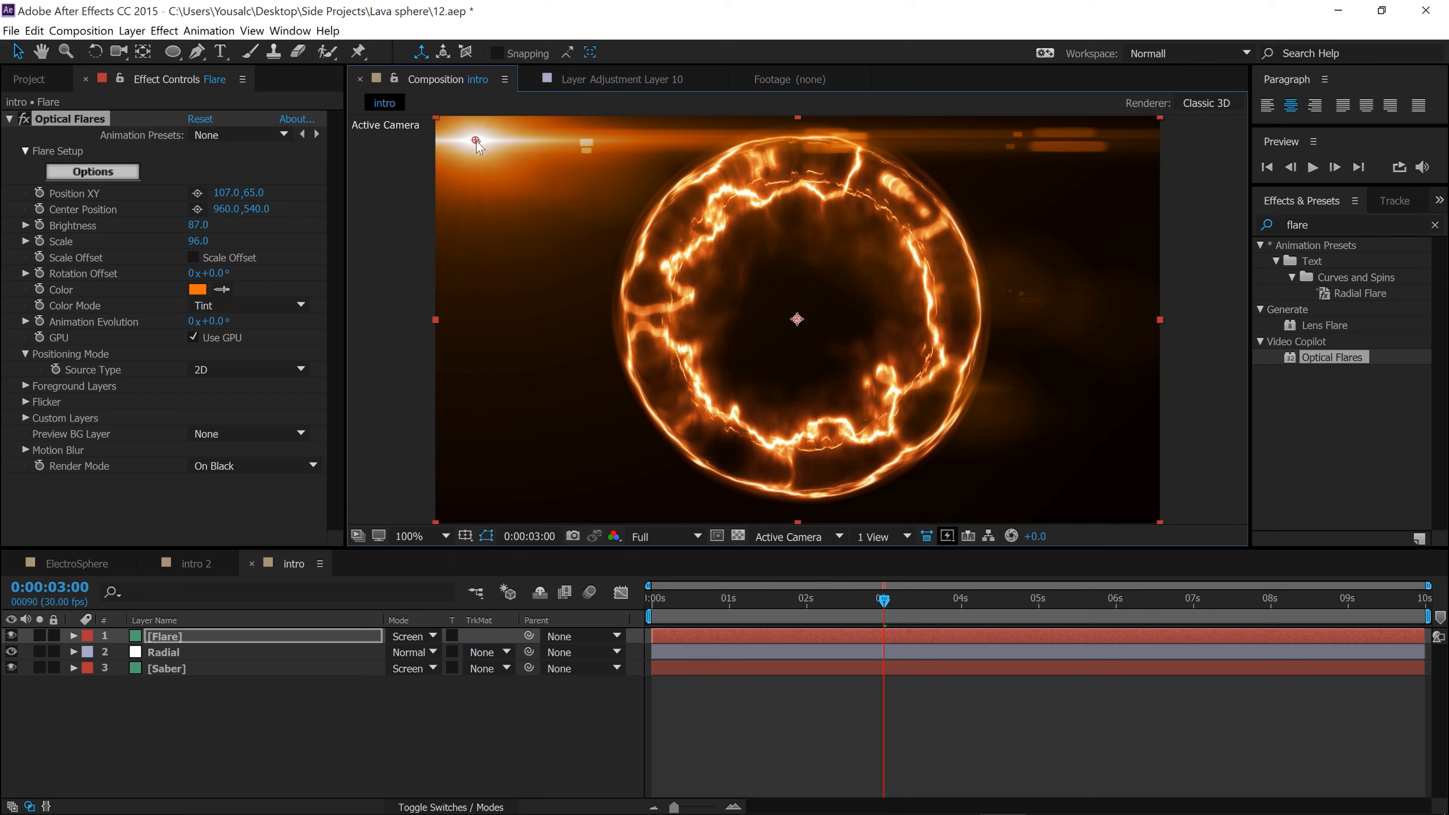
pyautogui.moveTo(476, 141); pyautogui.dragTo(471, 138)
pyautogui.click(376, 244)
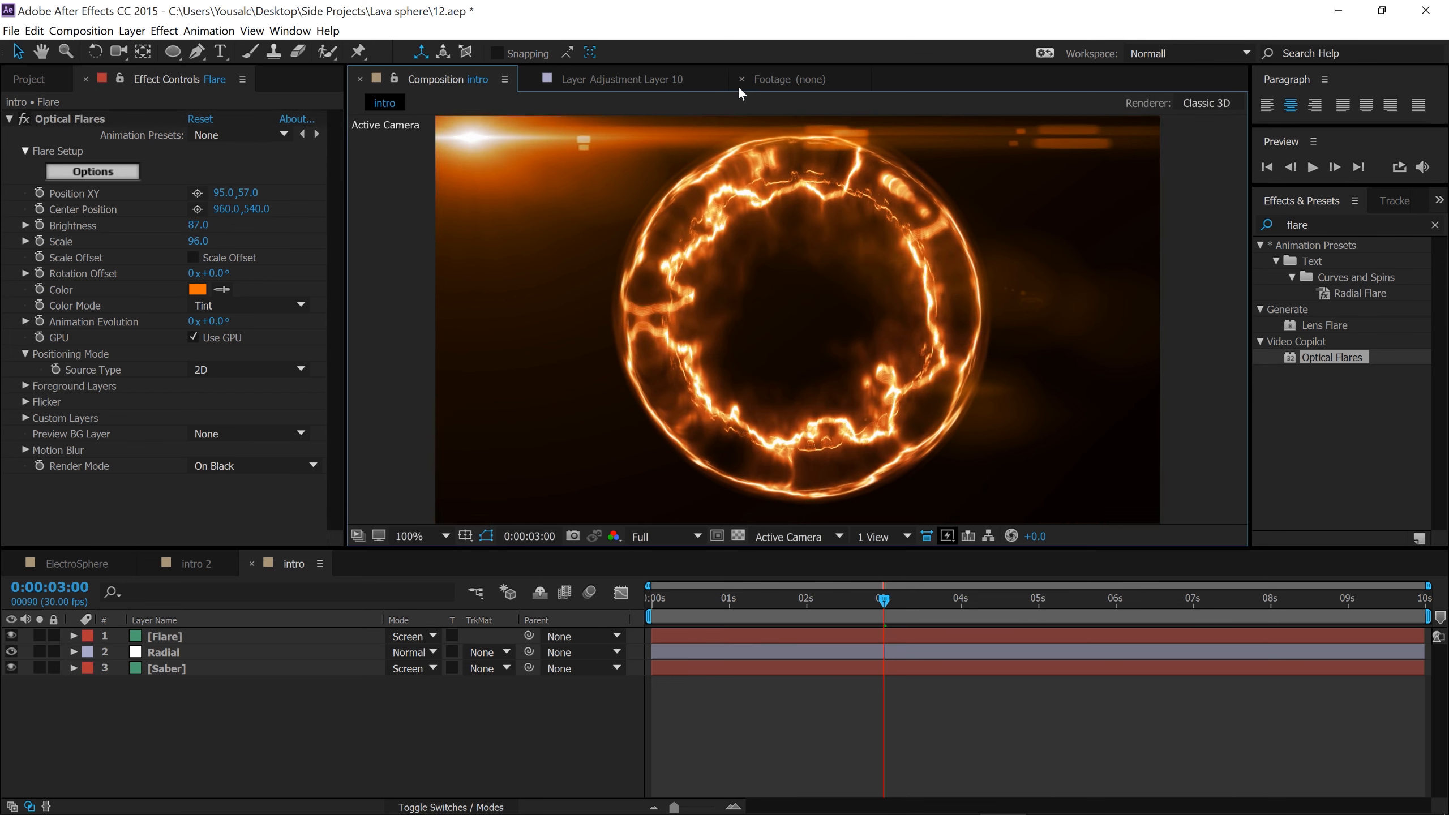
# Reposition the flare tighter into the composition's upper-left corner, at about 63, 48.
pyautogui.click(860, 614)
pyautogui.moveTo(860, 613)
pyautogui.mouseDown()
pyautogui.moveTo(817, 614)
pyautogui.moveTo(873, 614)
pyautogui.mouseUp()
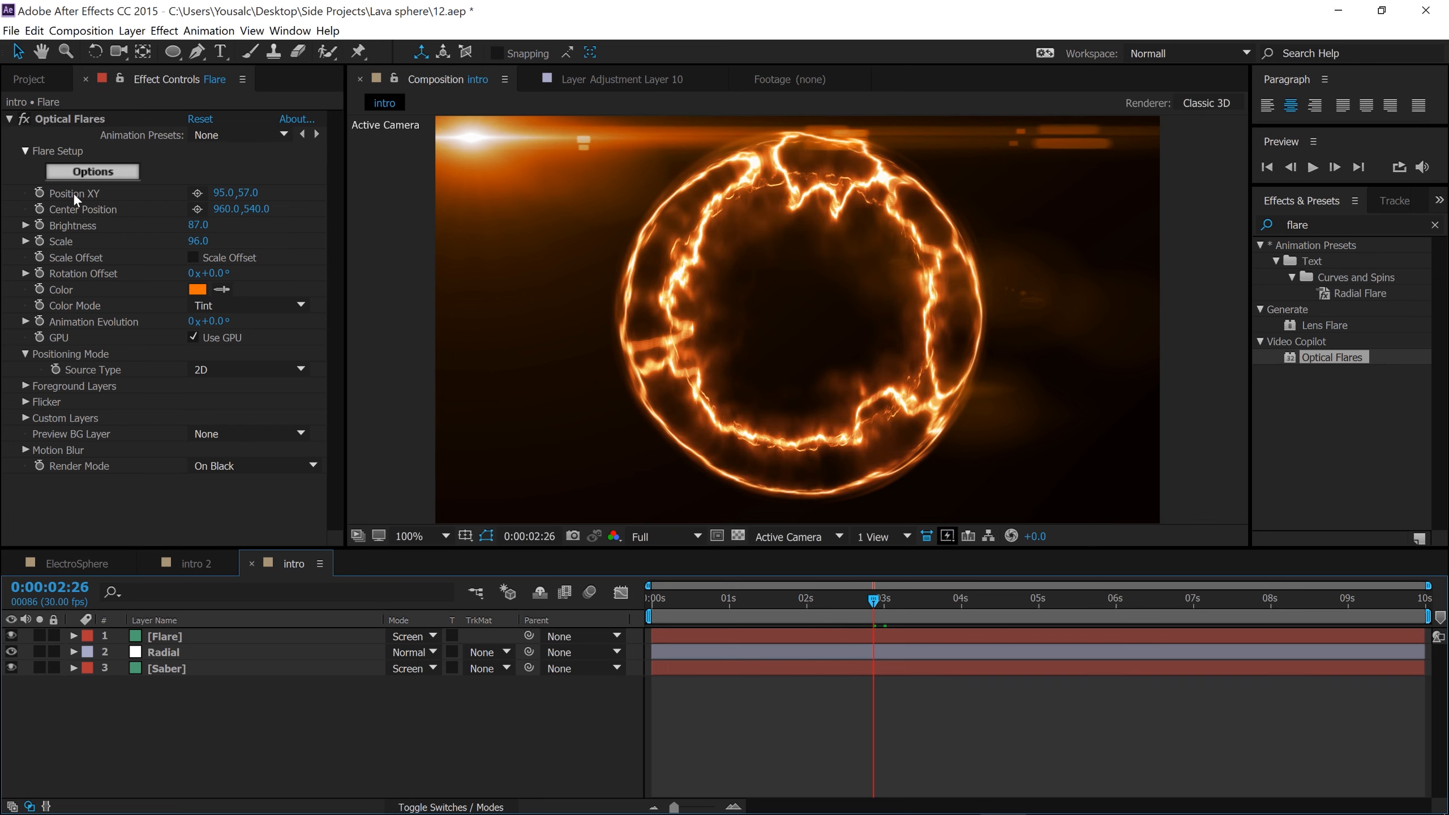
pyautogui.click(199, 192)
pyautogui.click(453, 133)
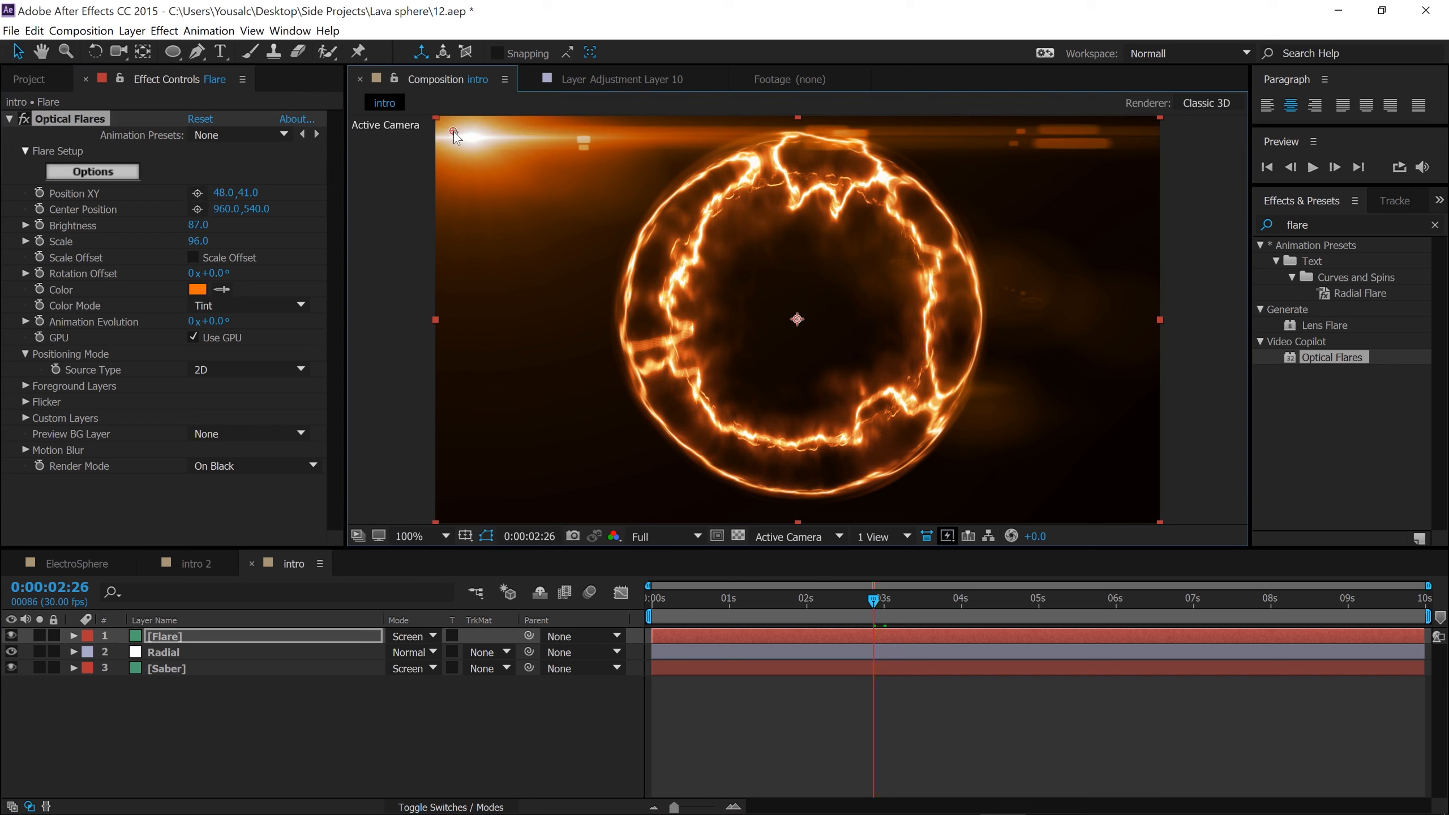
pyautogui.moveTo(454, 132); pyautogui.dragTo(460, 134)
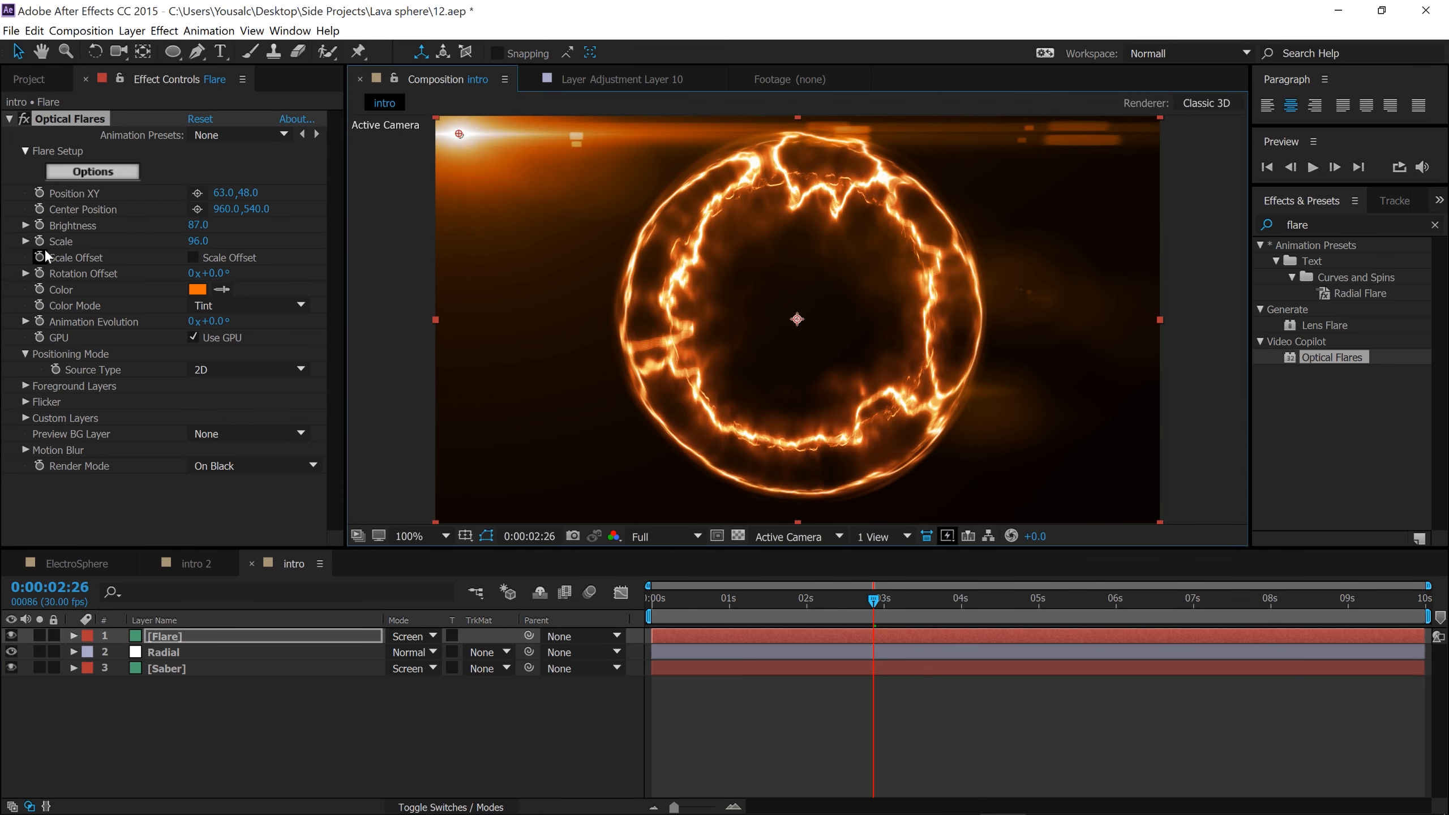
# Keyframe the flare's Position XY at 0:00:00:00.
pyautogui.click(41, 193)
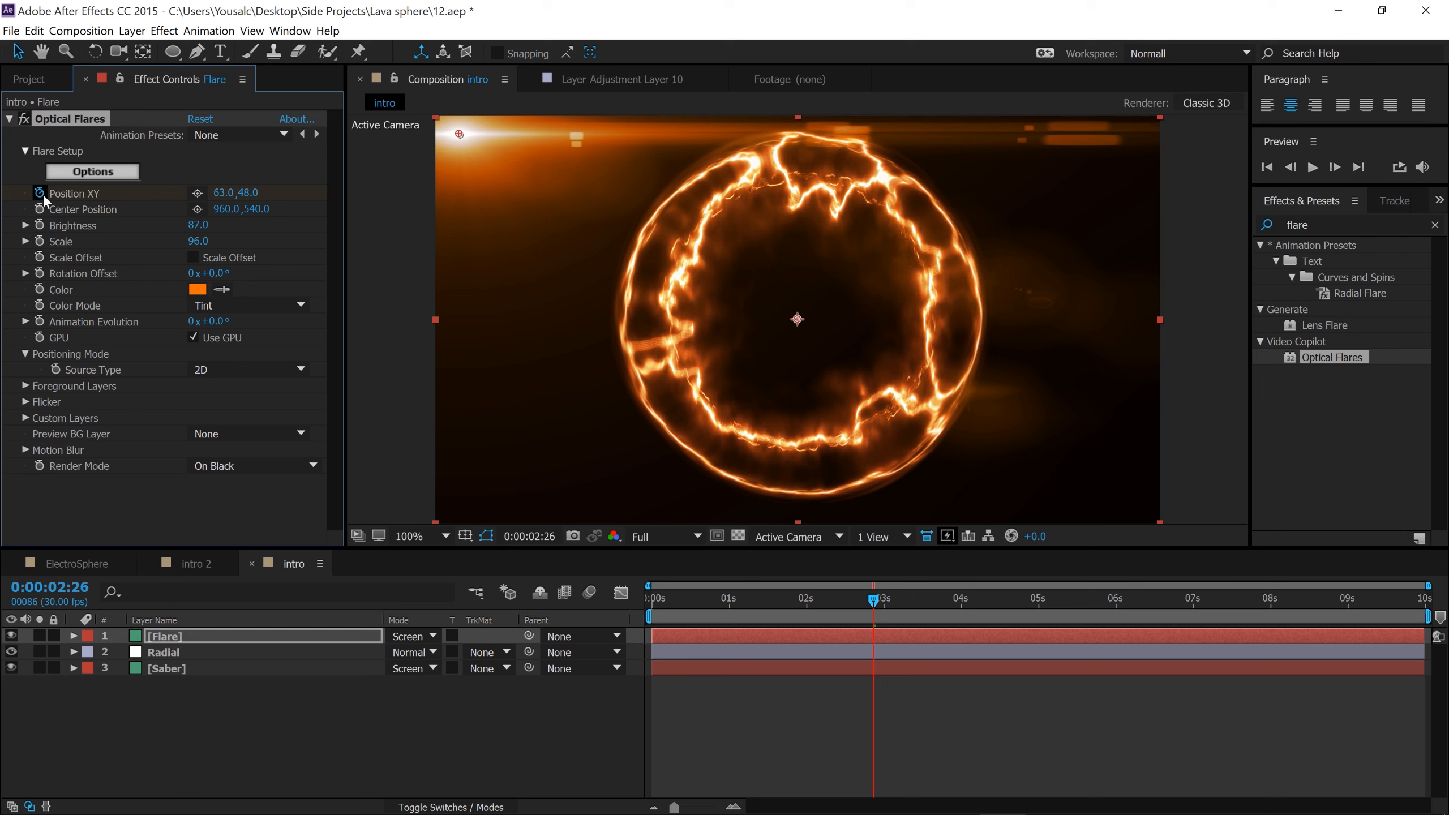
pyautogui.moveTo(874, 600); pyautogui.dragTo(649, 602)
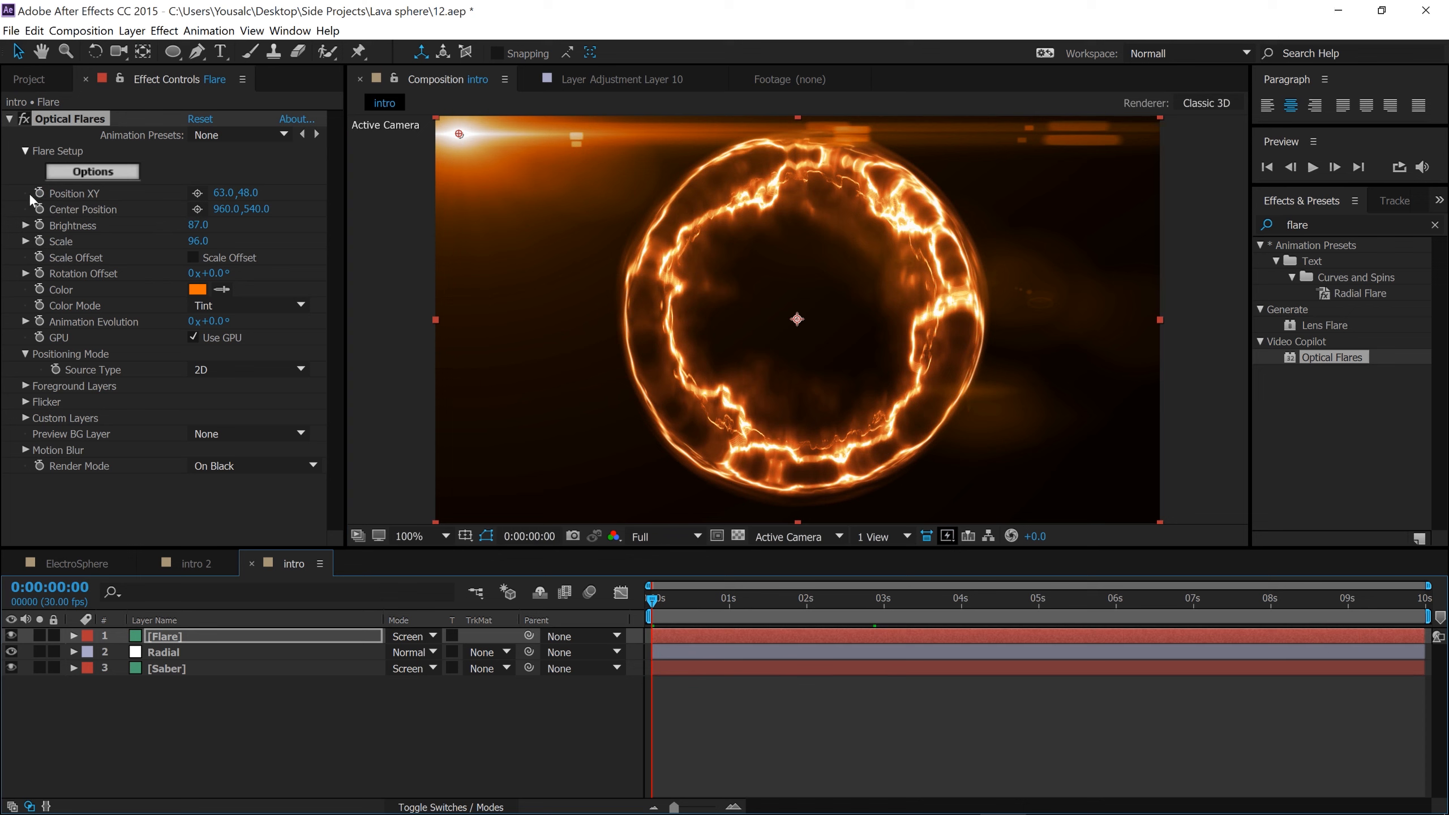
pyautogui.click(34, 194)
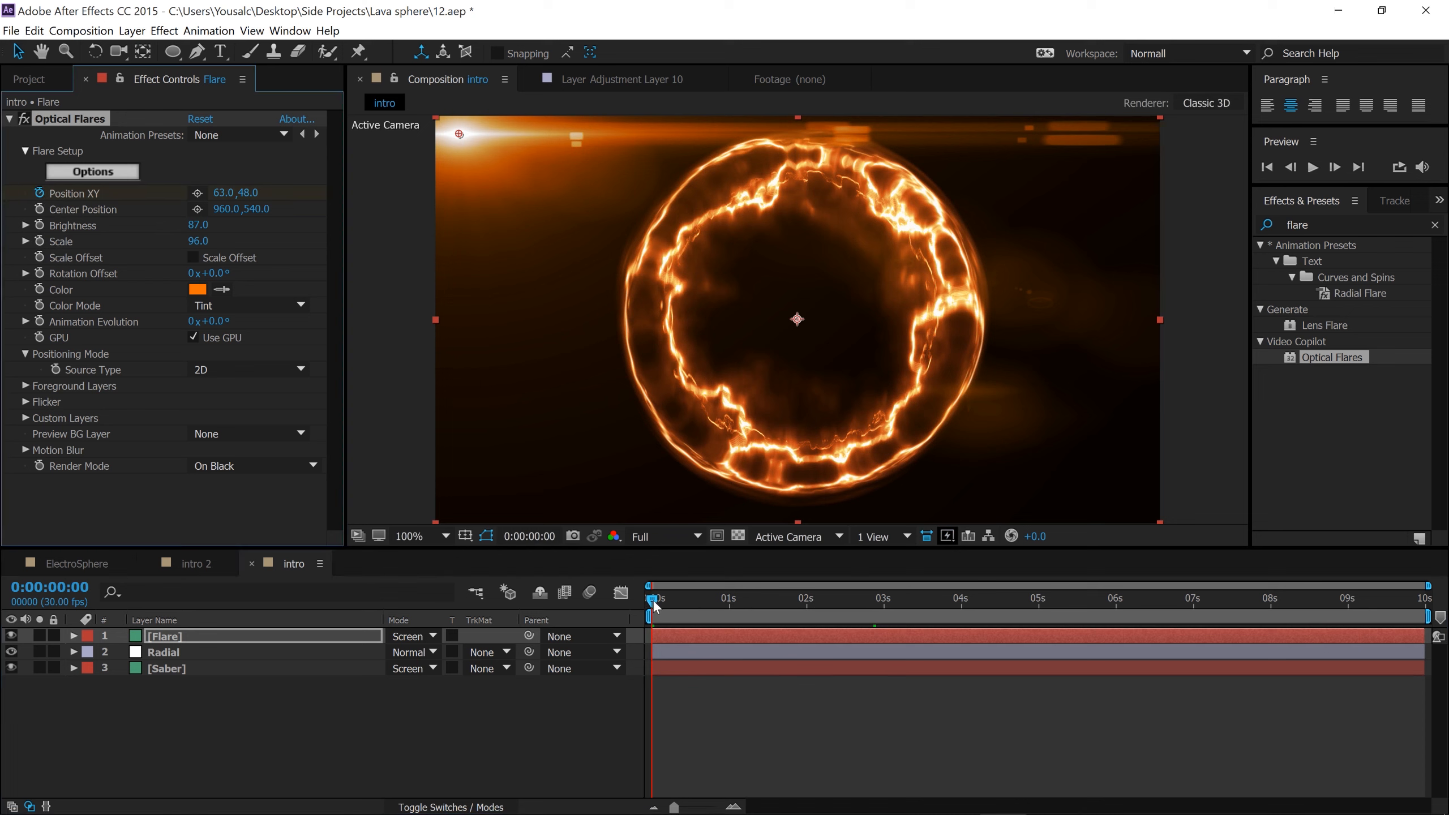
# At 0:00:03:00, move the flare across to the composition's upper-right corner, at about 1849, 33.
pyautogui.moveTo(655, 606); pyautogui.dragTo(891, 619)
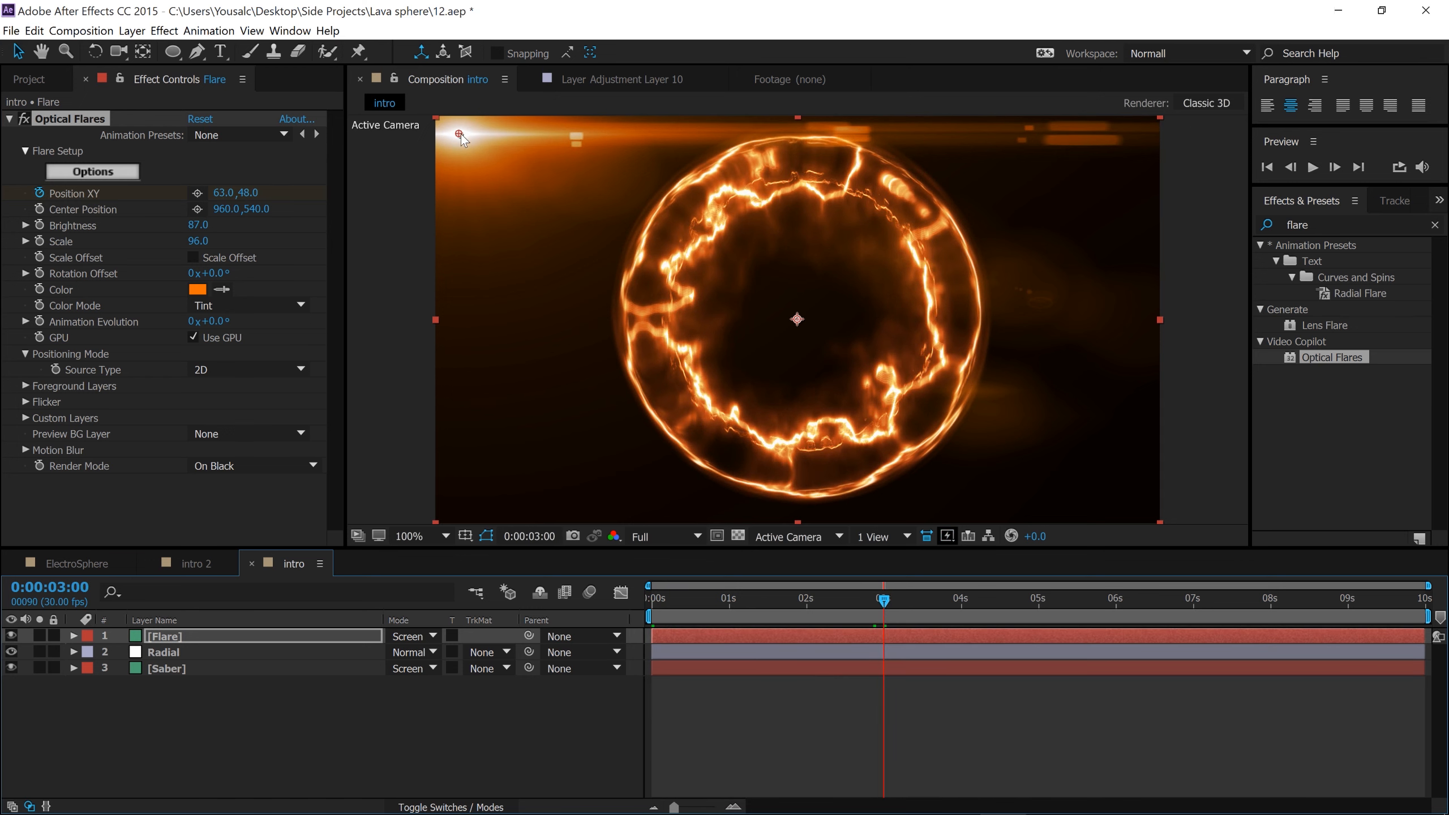
pyautogui.moveTo(459, 134); pyautogui.dragTo(1134, 131)
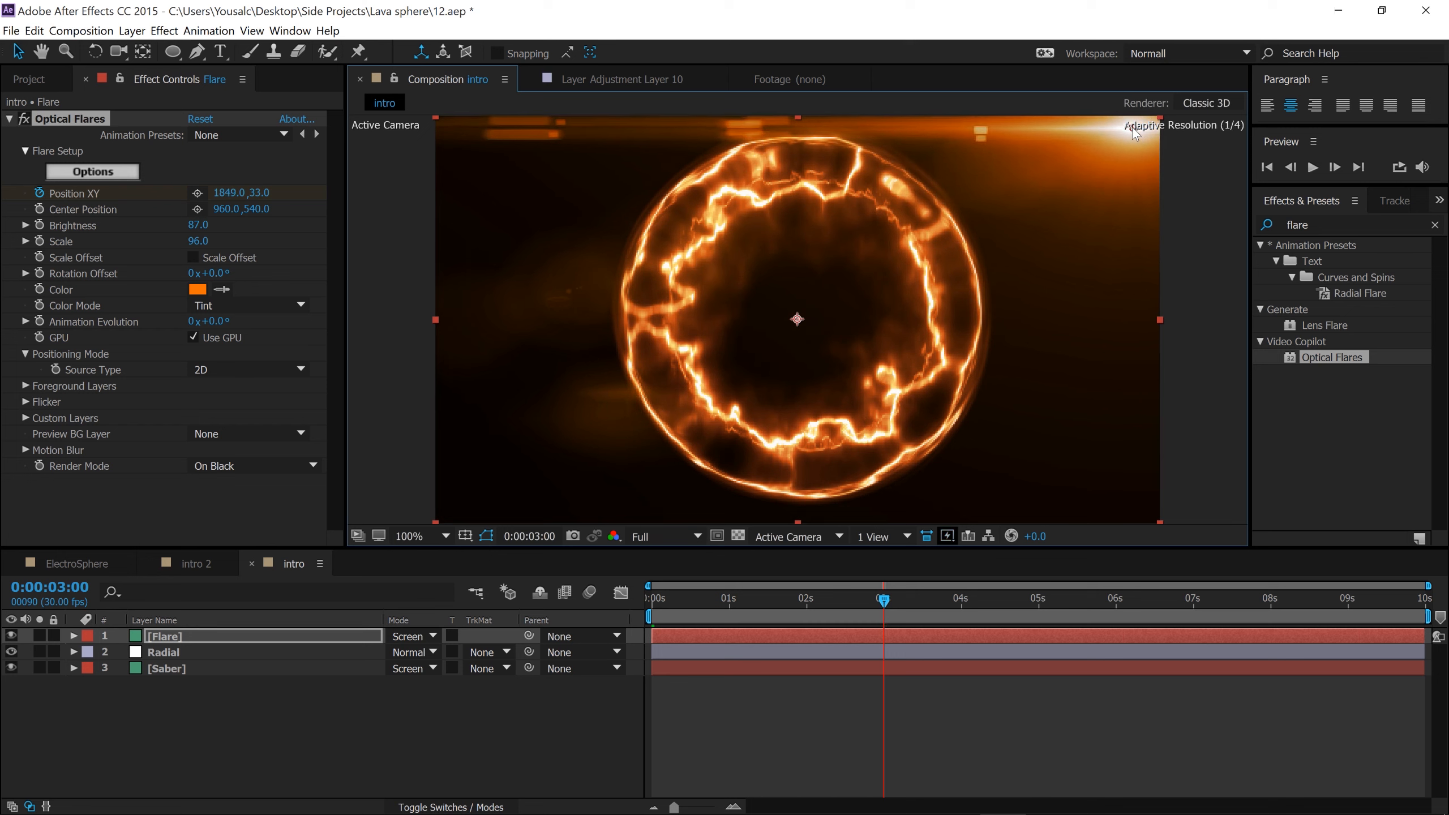
pyautogui.click(1190, 202)
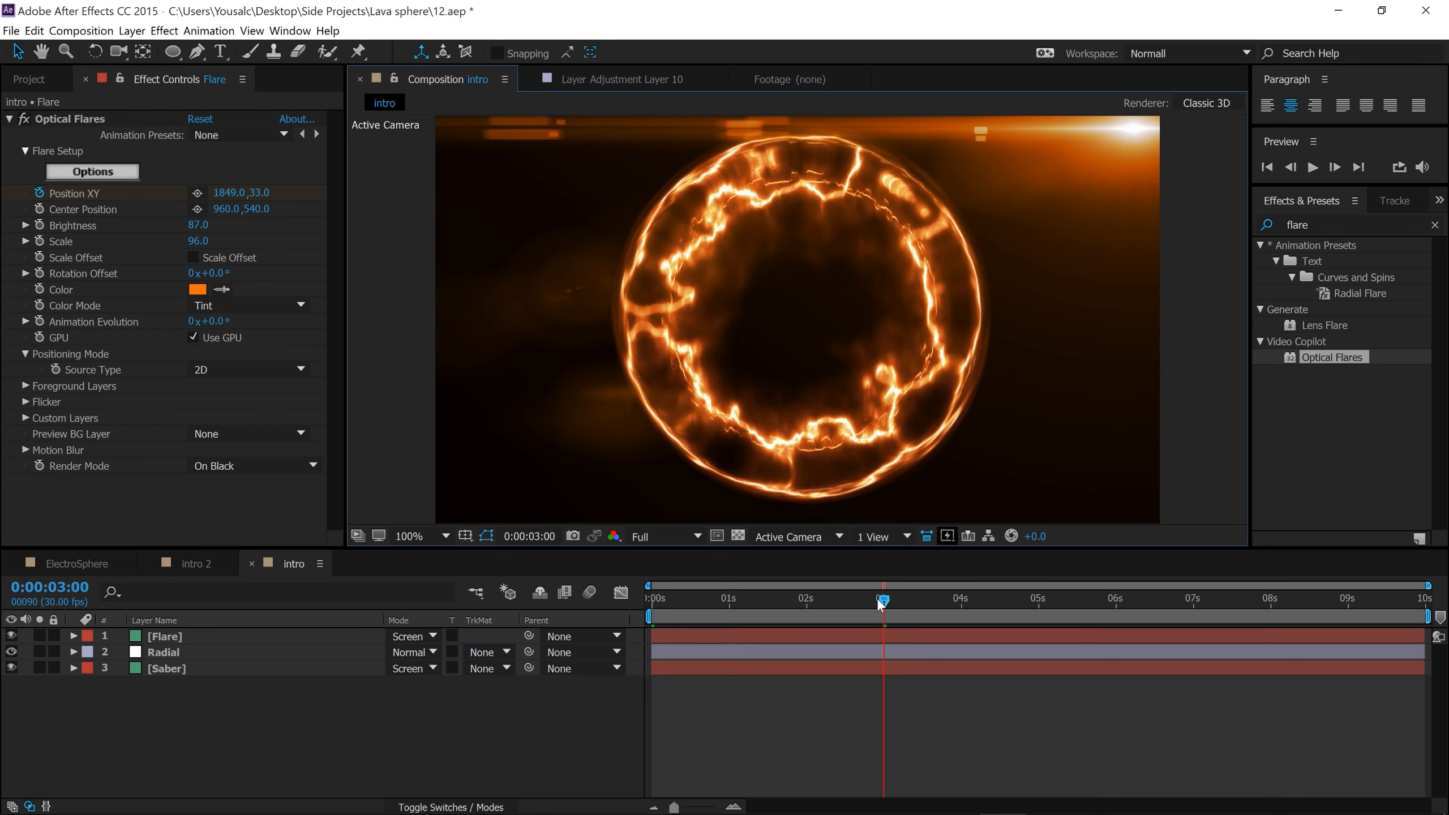
# At 0:00:00:00, set the Saber layer's Start Offset to 100% and keyframe it.
pyautogui.moveTo(881, 605); pyautogui.dragTo(637, 603)
pyautogui.click(9, 118)
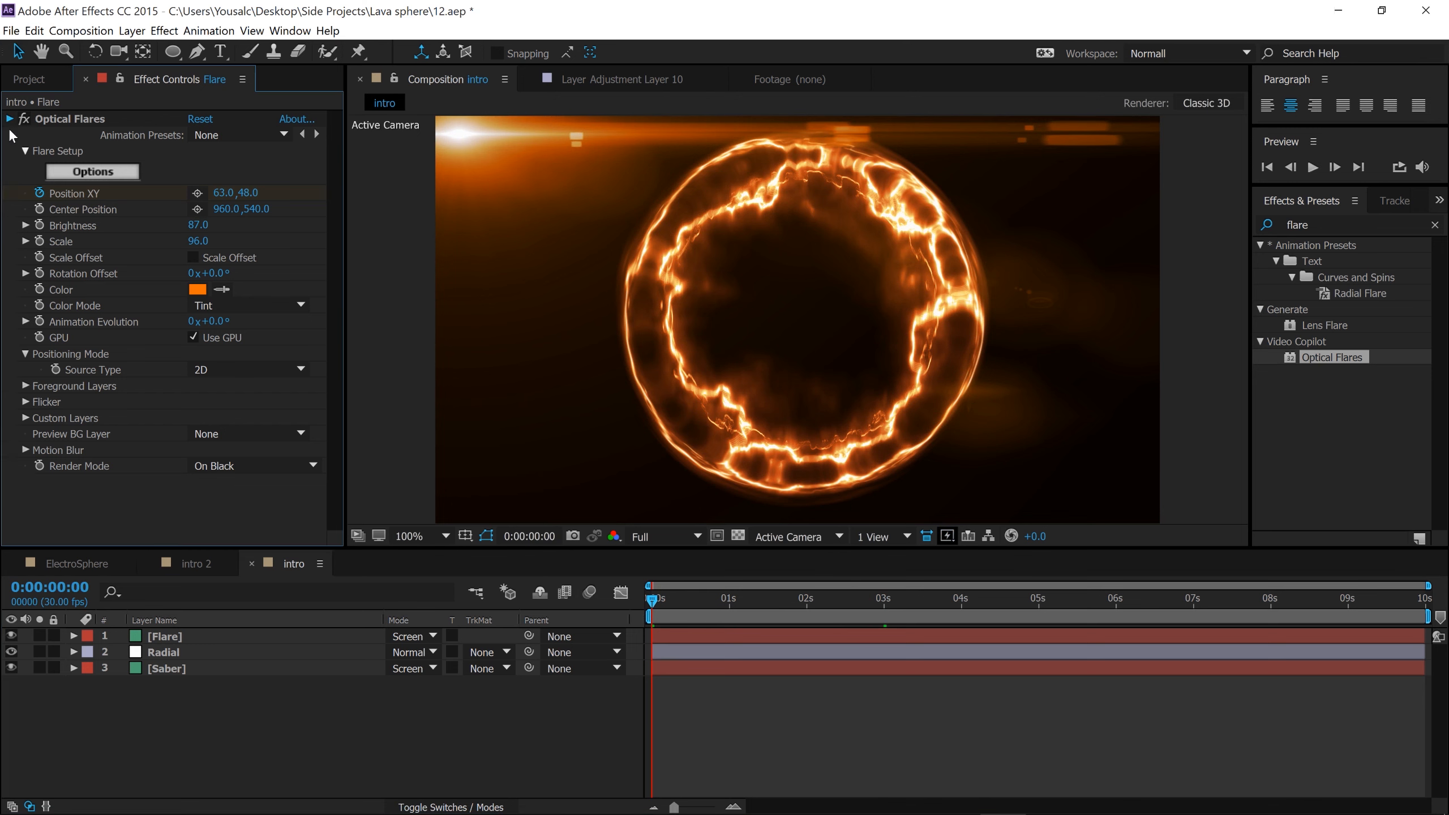
pyautogui.click(183, 668)
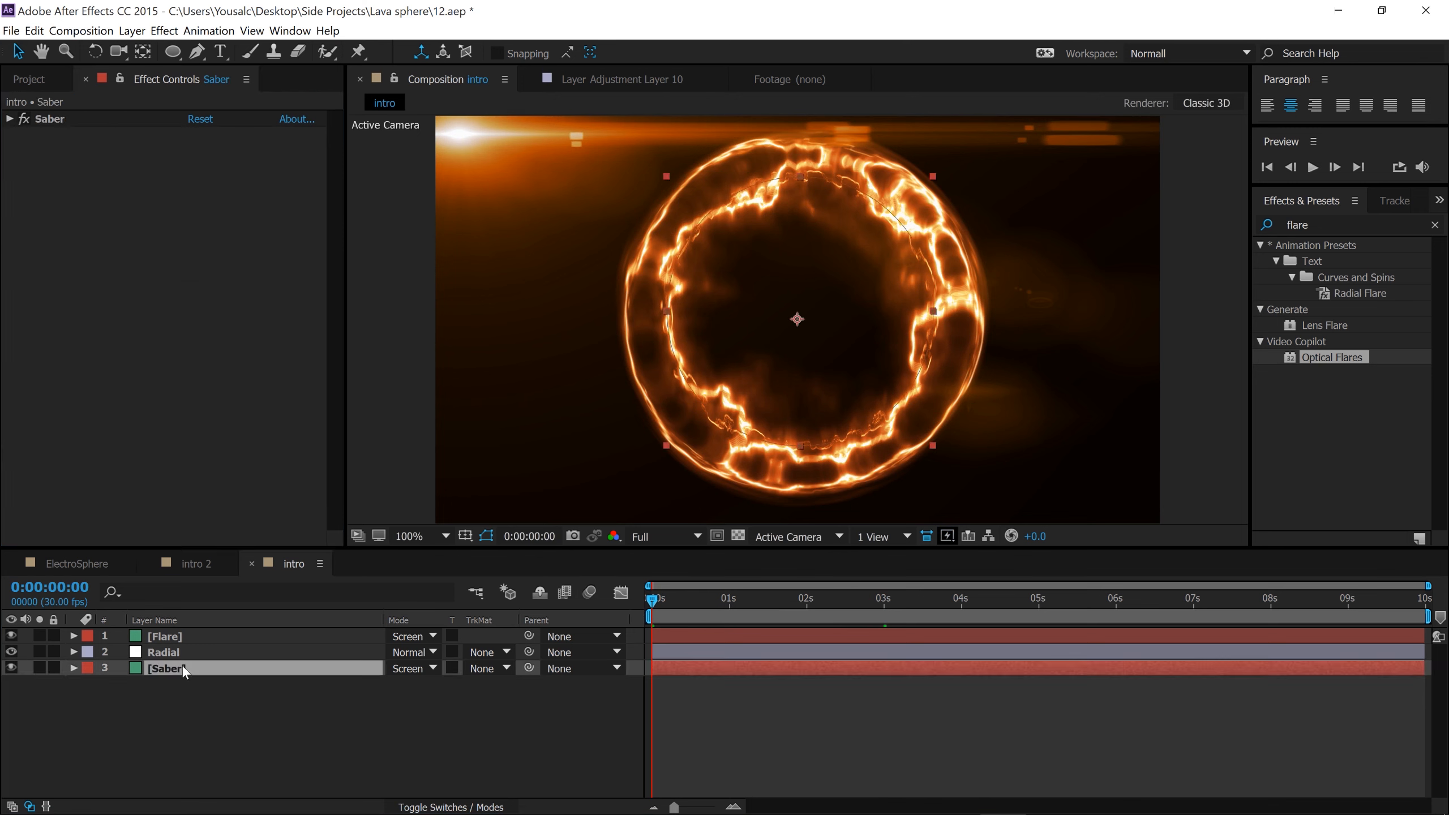
pyautogui.click(9, 119)
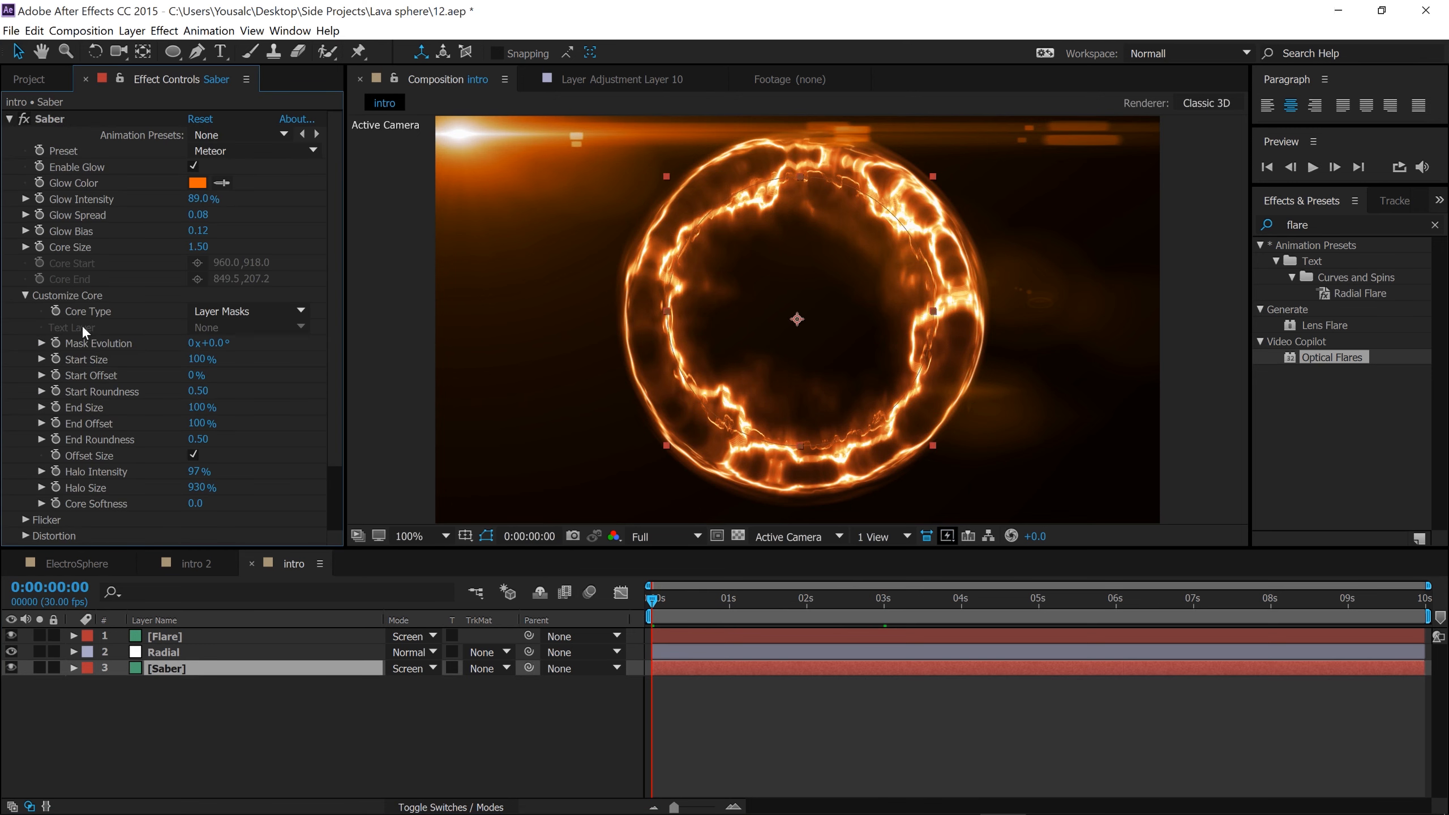
pyautogui.click(193, 377)
pyautogui.write('100')
pyautogui.press('Return')
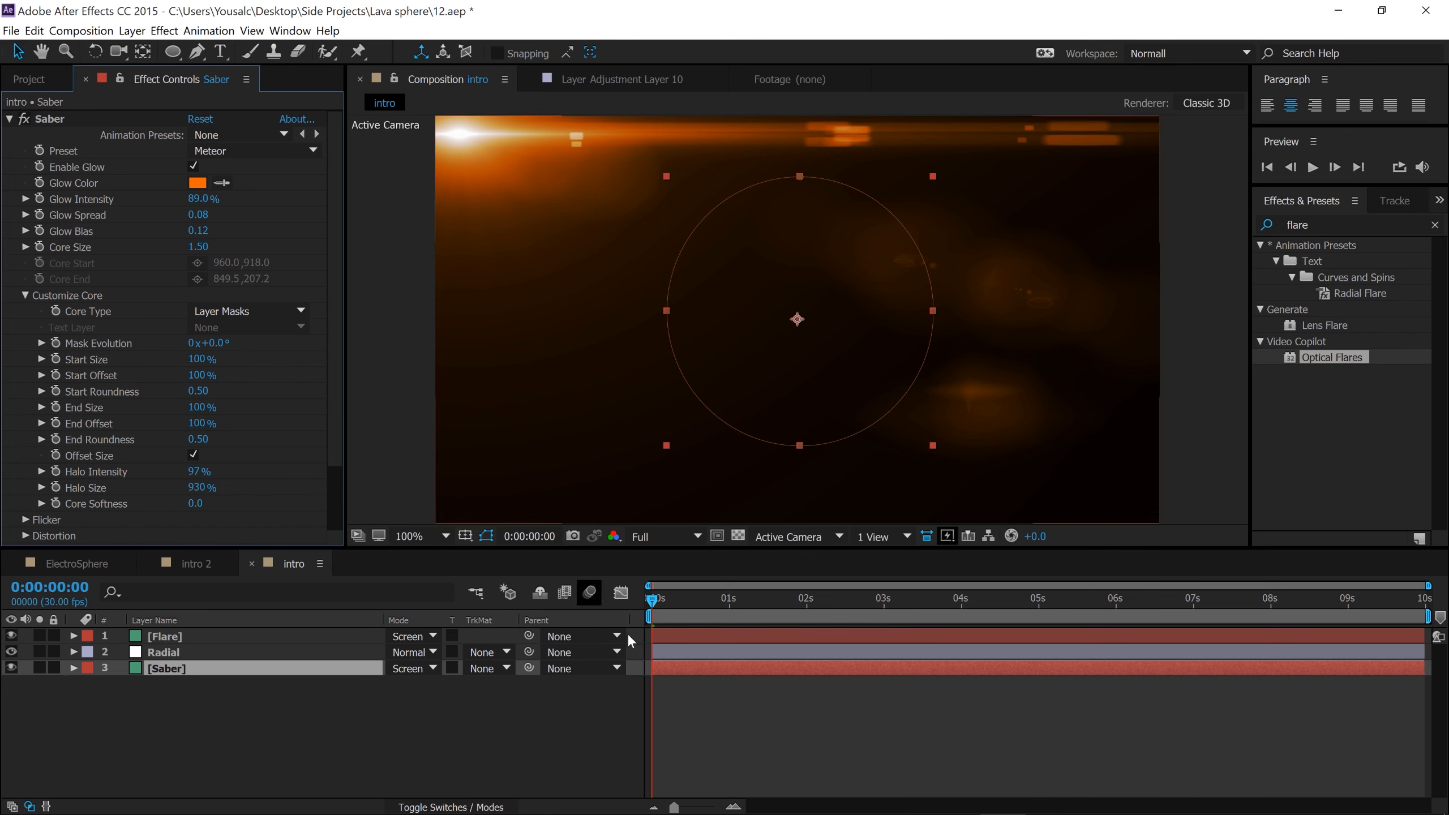
pyautogui.click(55, 375)
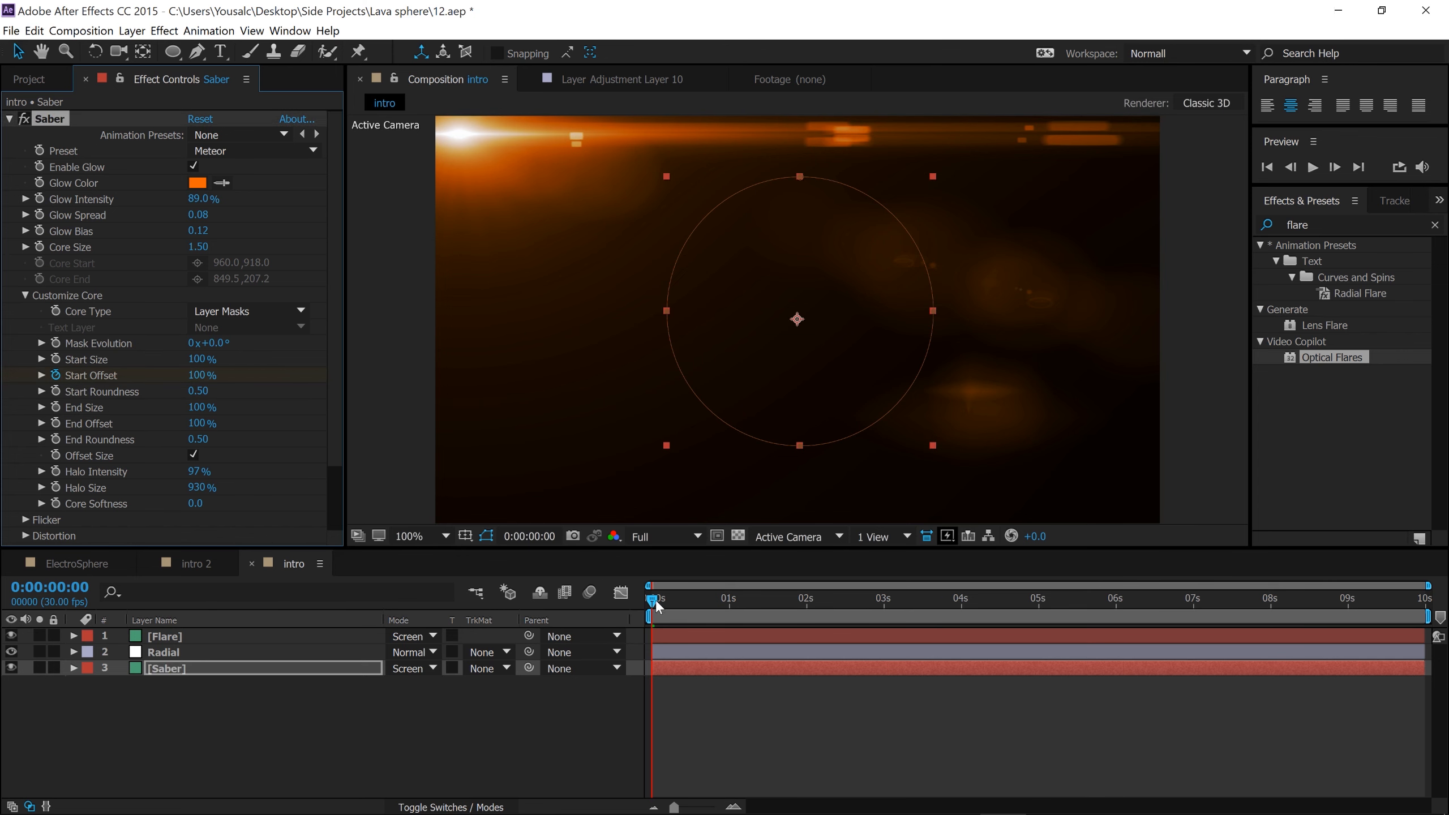
# At 0:00:03:00, set the Saber layer's Start Offset to 0% and check the ring's reveal.
pyautogui.moveTo(658, 605); pyautogui.dragTo(889, 615)
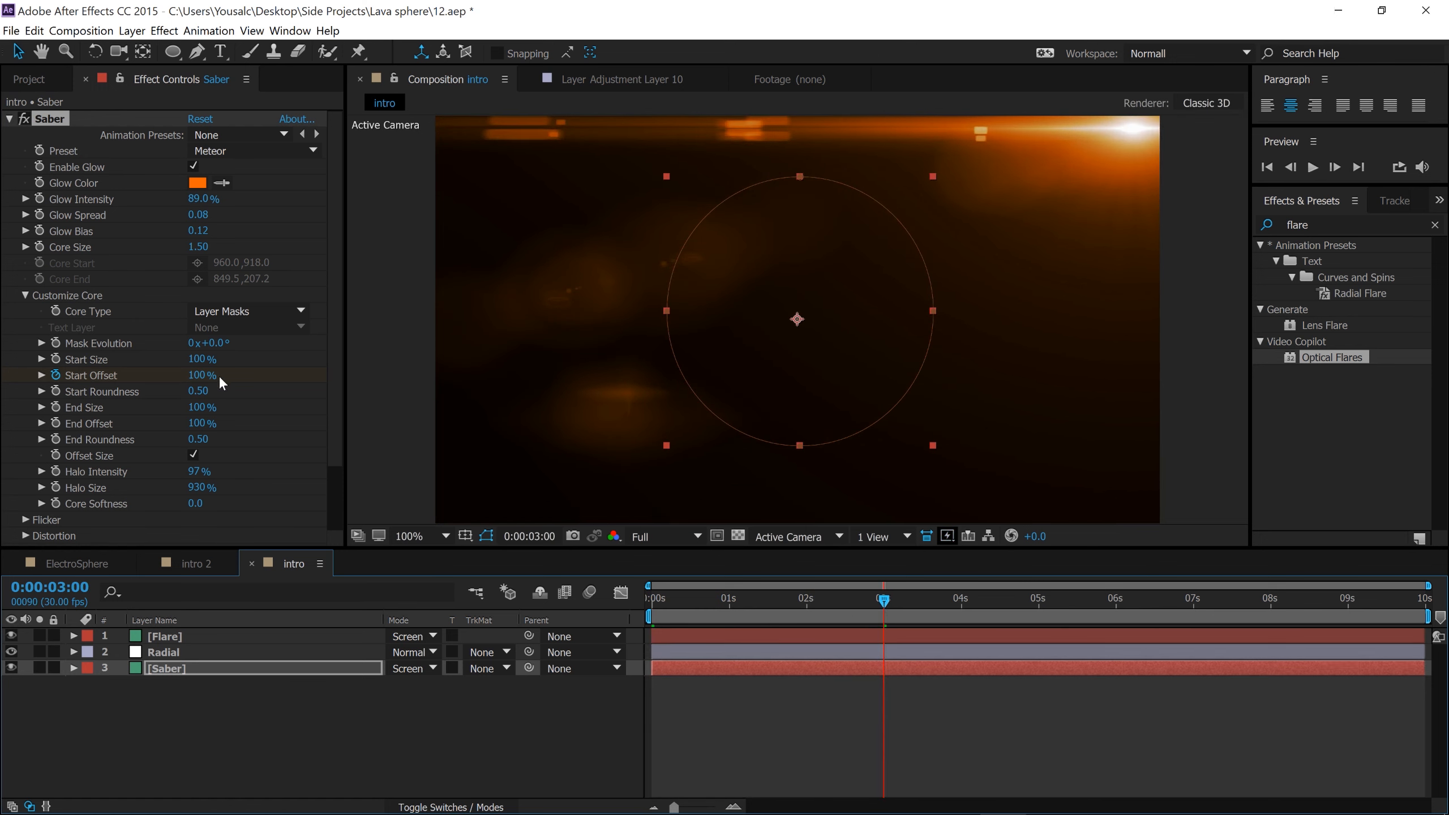
pyautogui.click(203, 376)
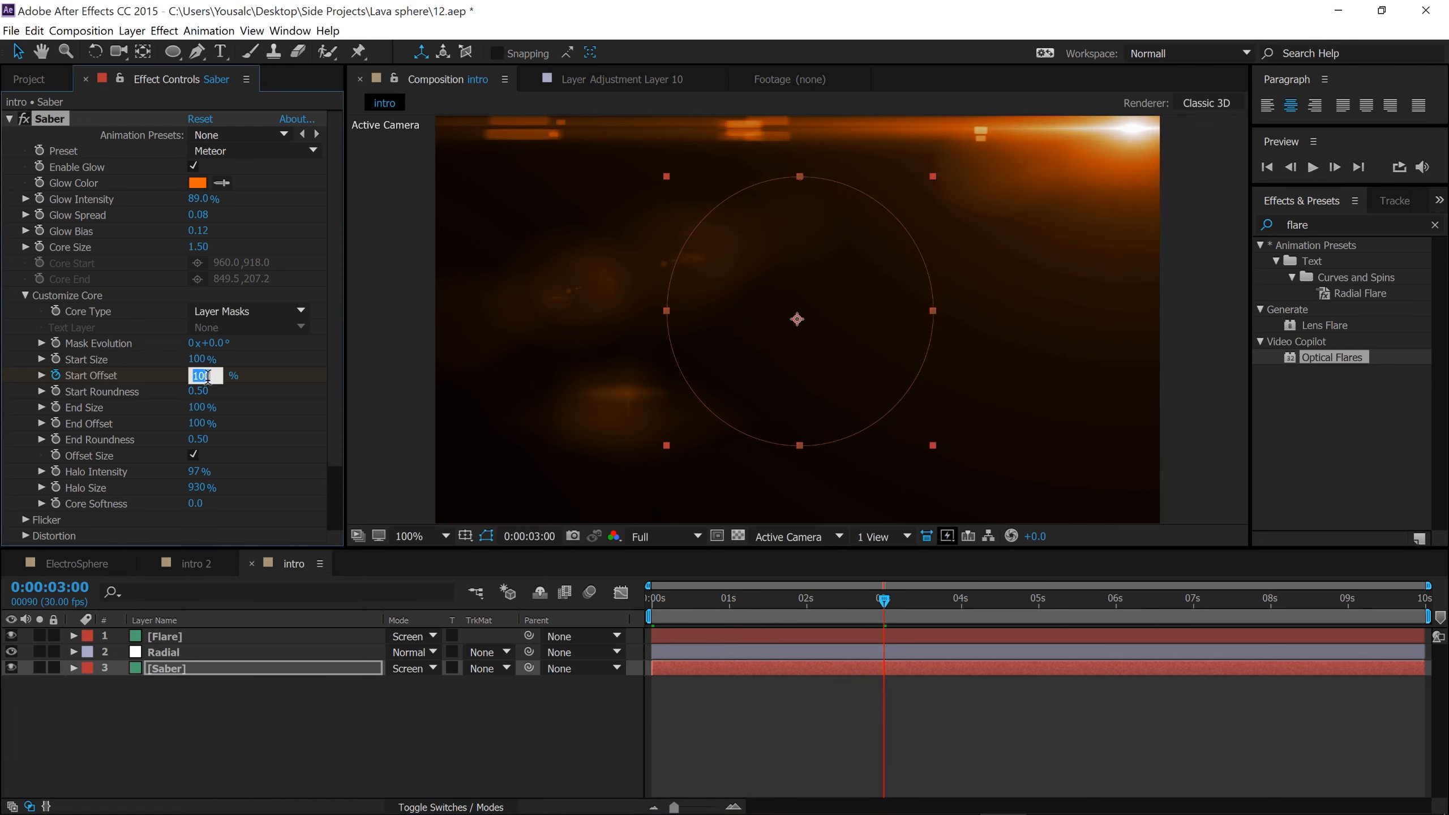
pyautogui.write('0')
pyautogui.press('Return')
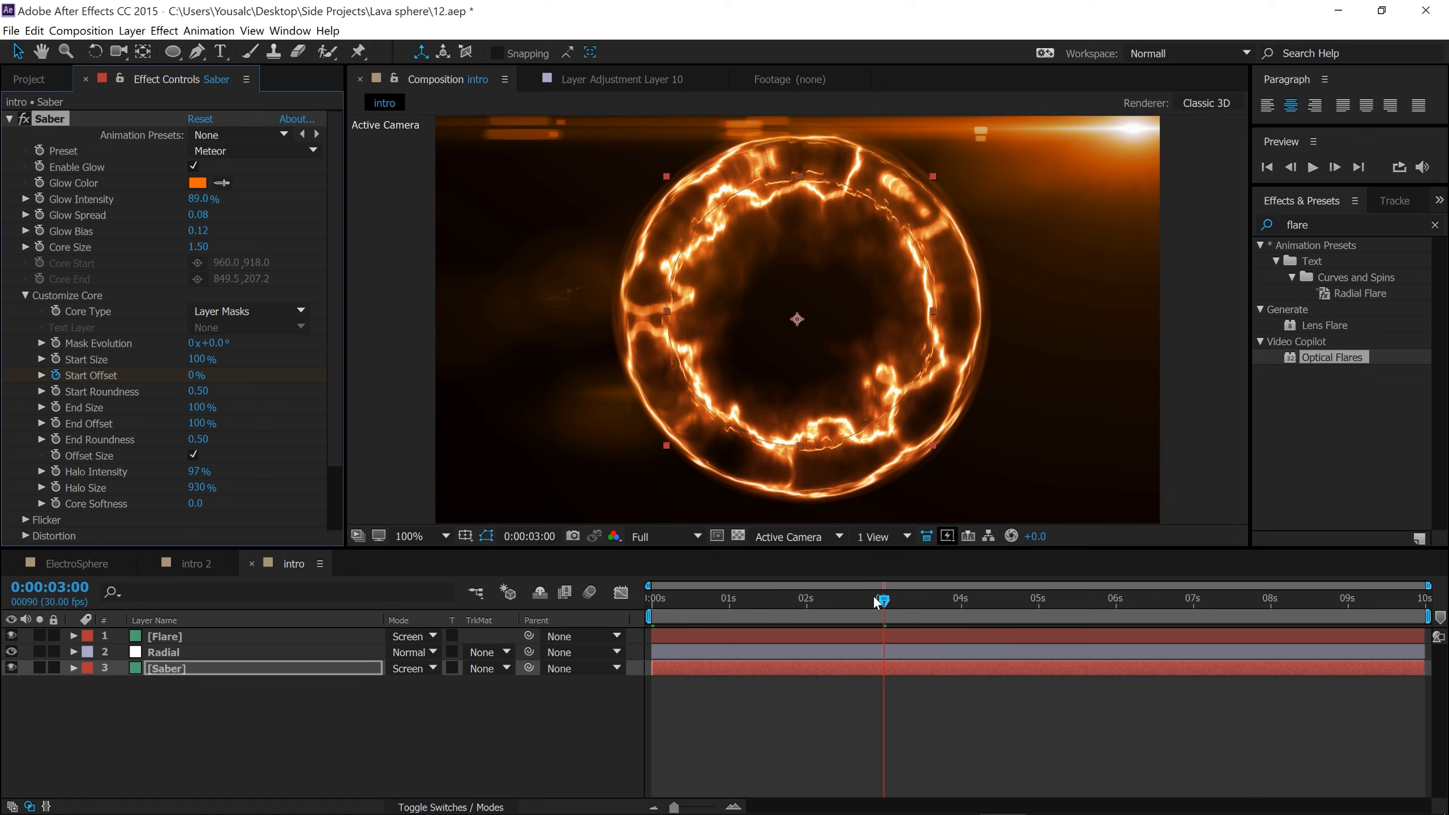
pyautogui.moveTo(873, 596); pyautogui.dragTo(831, 592)
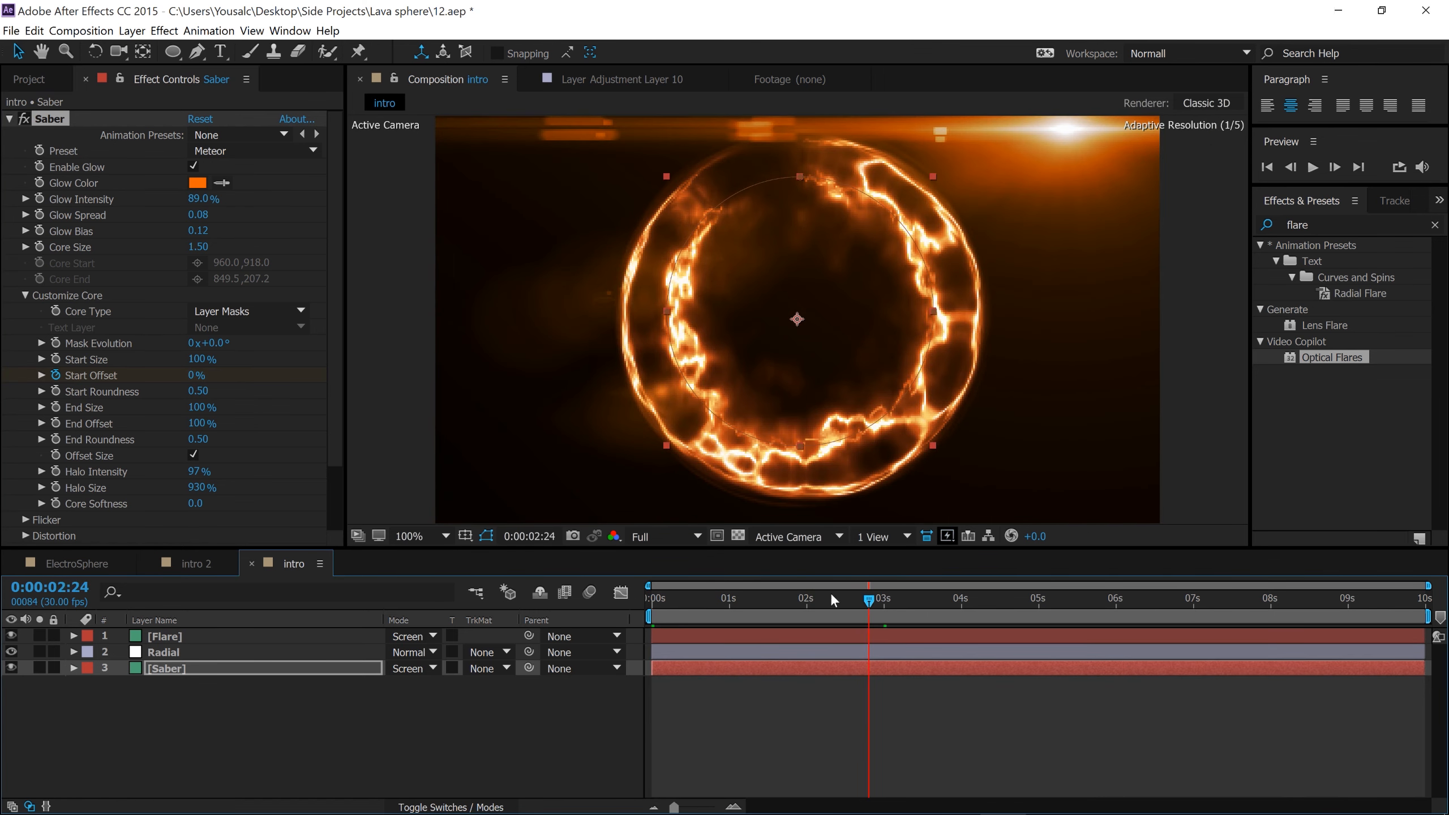
# Keyframe the Radial layer's CC Radial ScaleWipe Completion at 0:00:00:00 with a value of 5%.
pyautogui.click(154, 648)
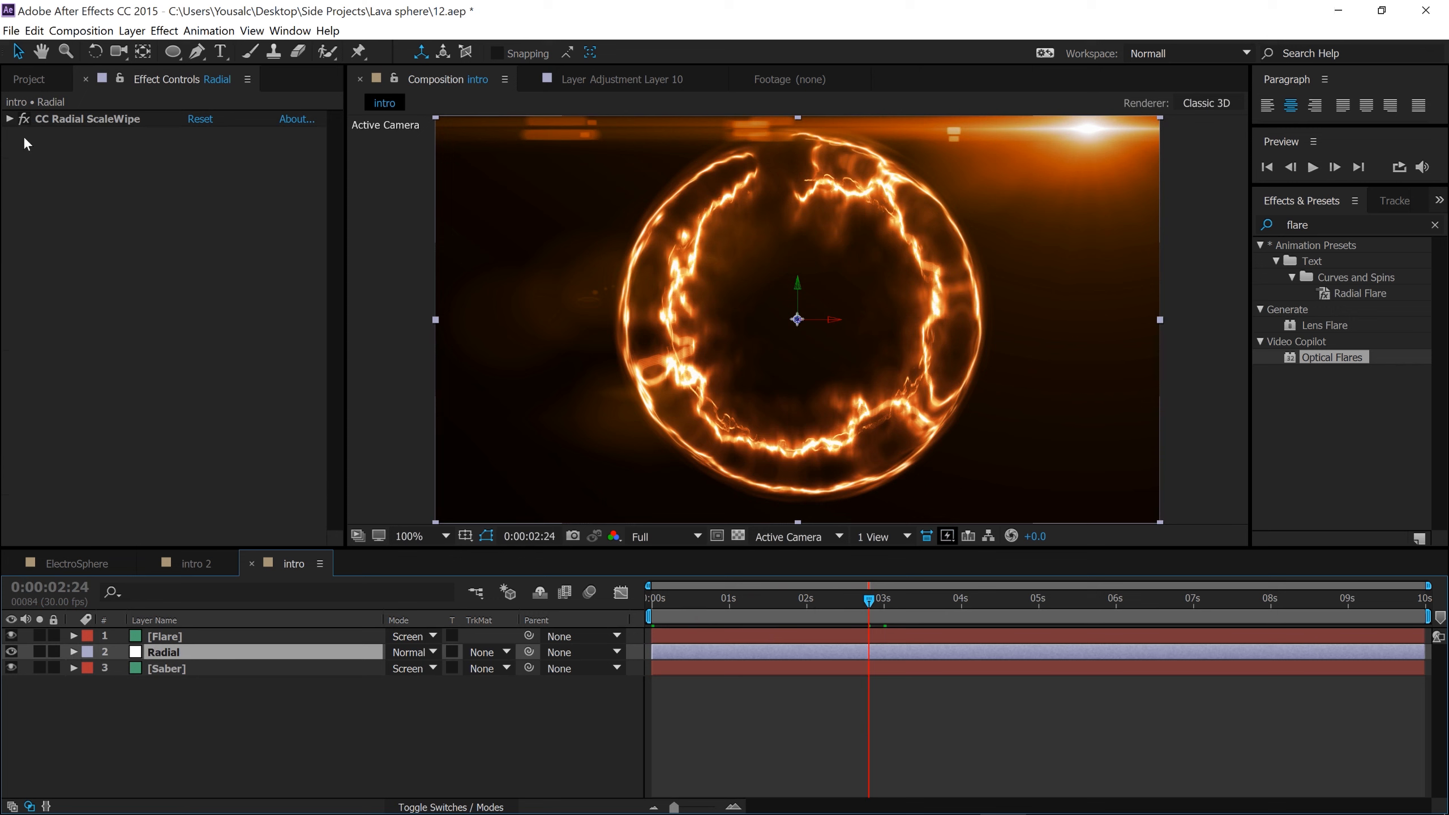
pyautogui.click(9, 120)
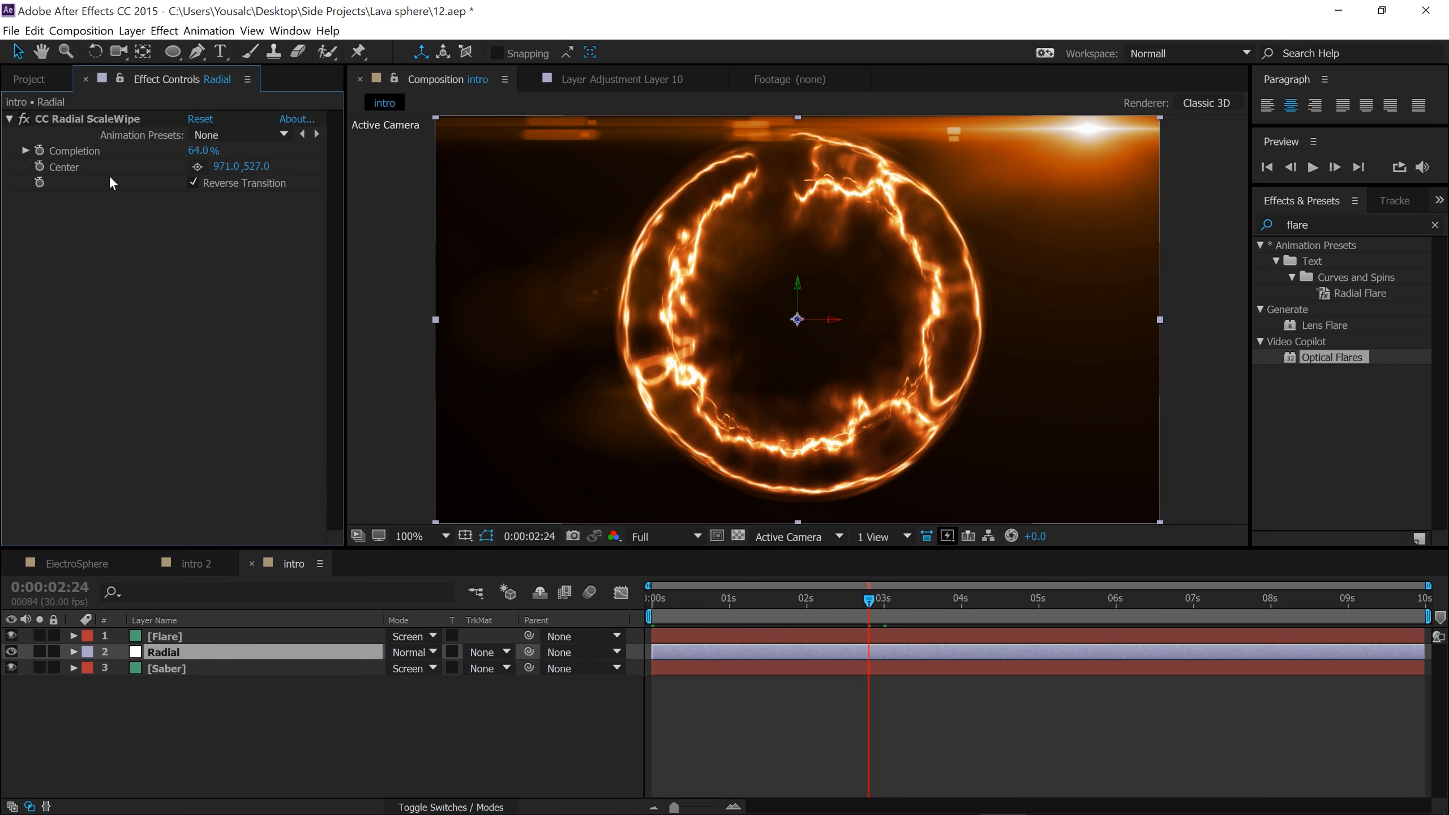
pyautogui.moveTo(815, 600); pyautogui.dragTo(651, 599)
pyautogui.click(199, 149)
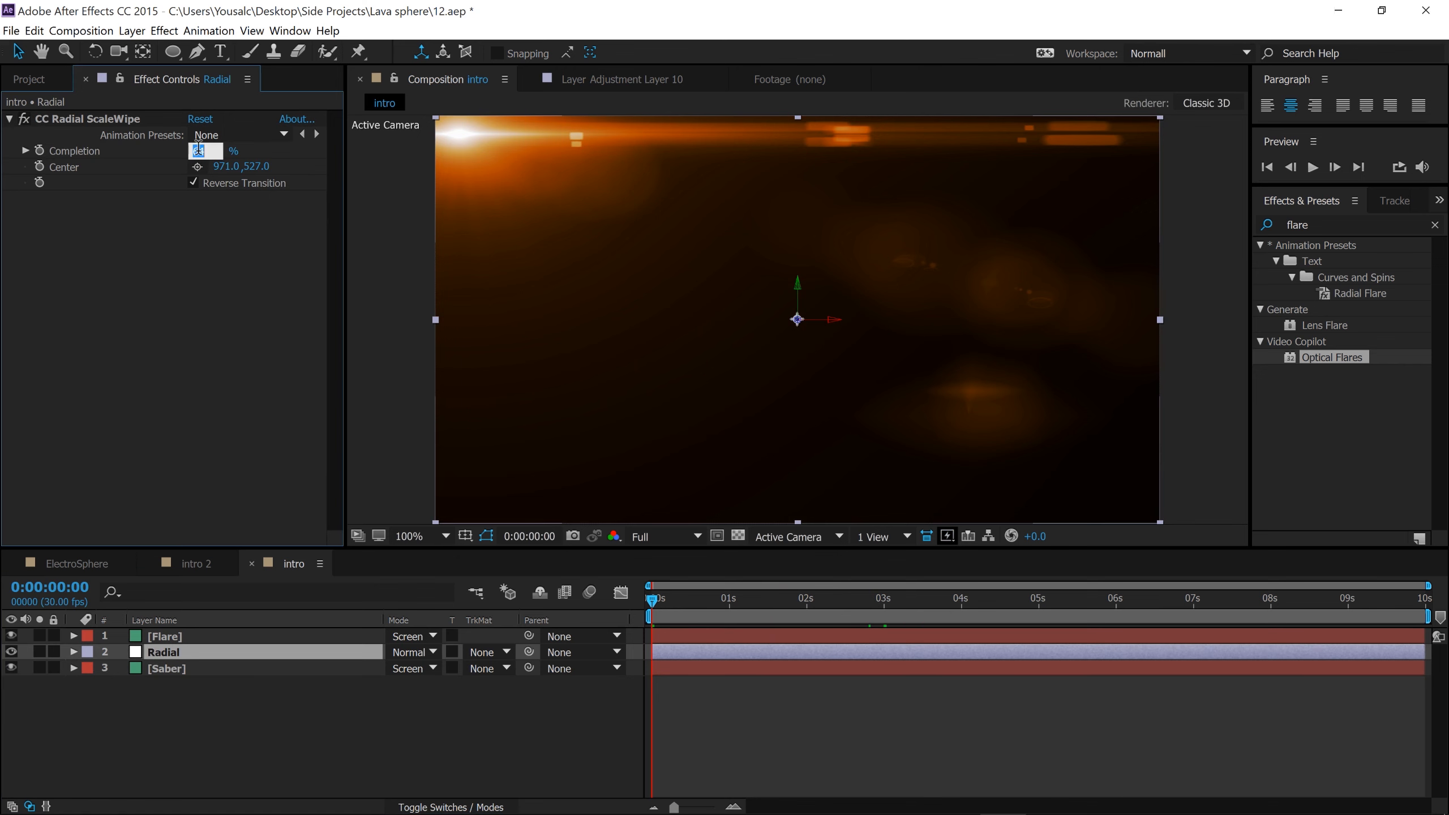
pyautogui.click(39, 151)
pyautogui.click(192, 158)
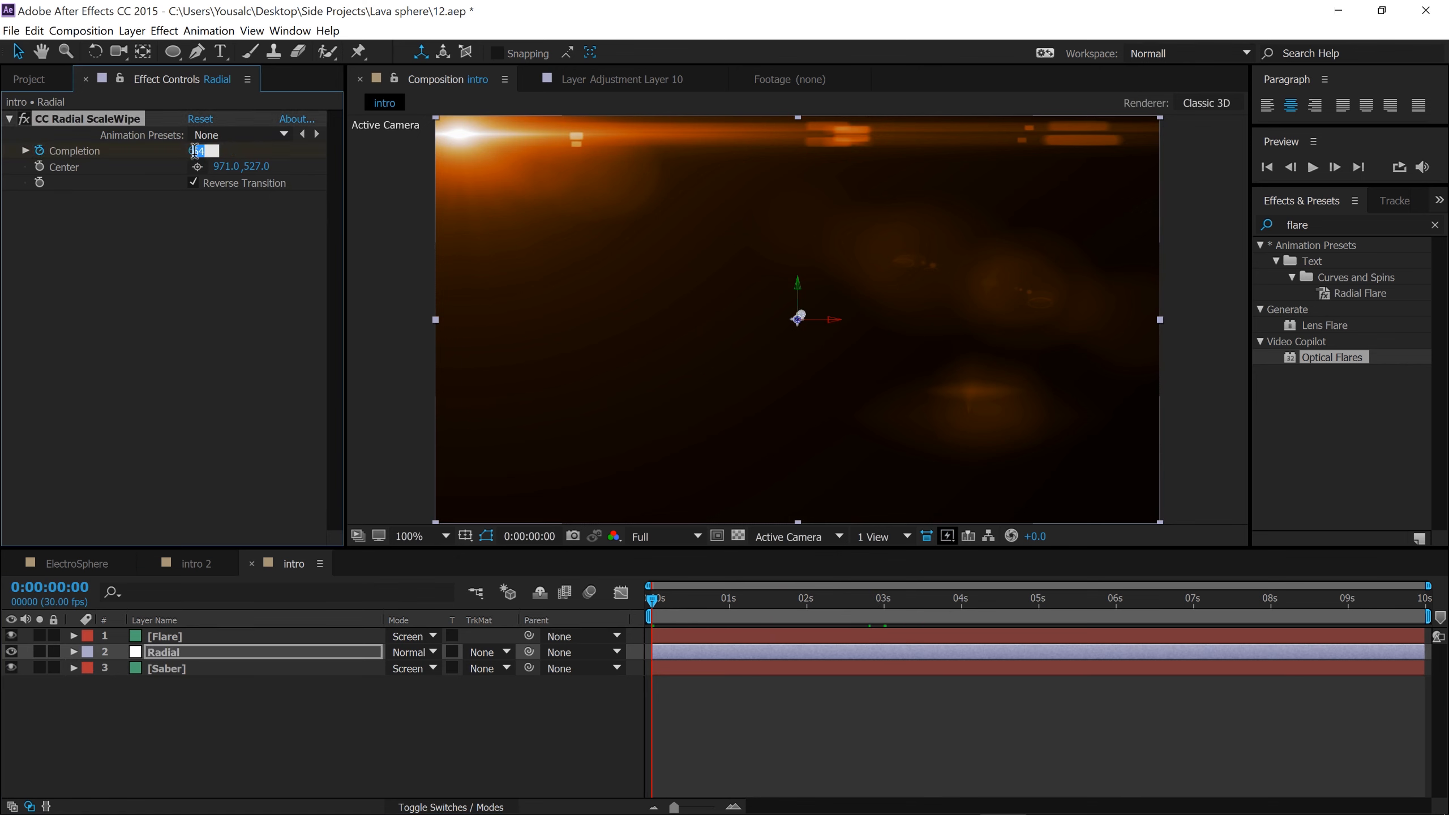
pyautogui.write('5')
pyautogui.press('Return')
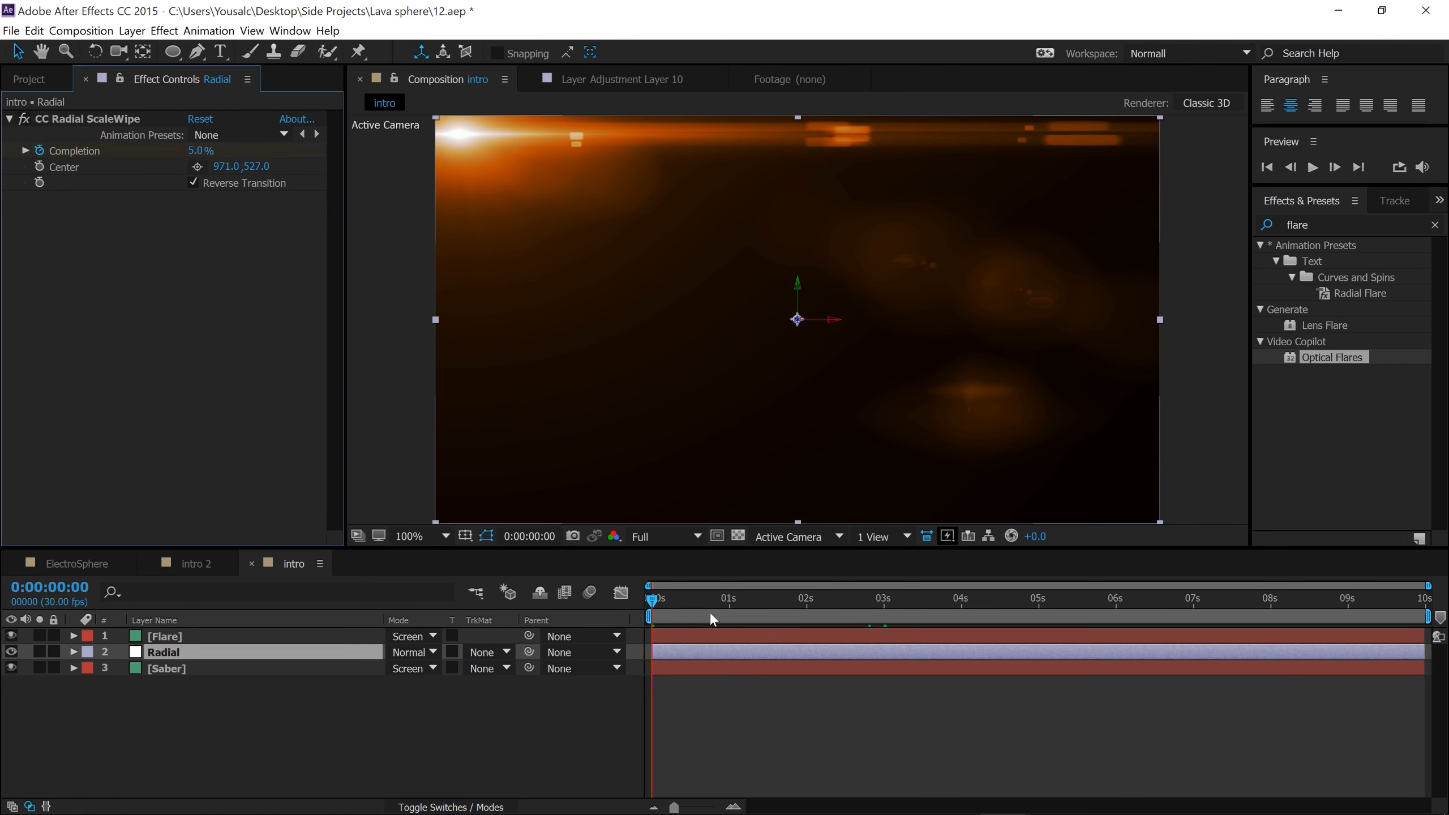
# At 0:00:03:00, set the Radial layer's CC Radial ScaleWipe Completion to 64%.
pyautogui.moveTo(659, 599); pyautogui.dragTo(884, 608)
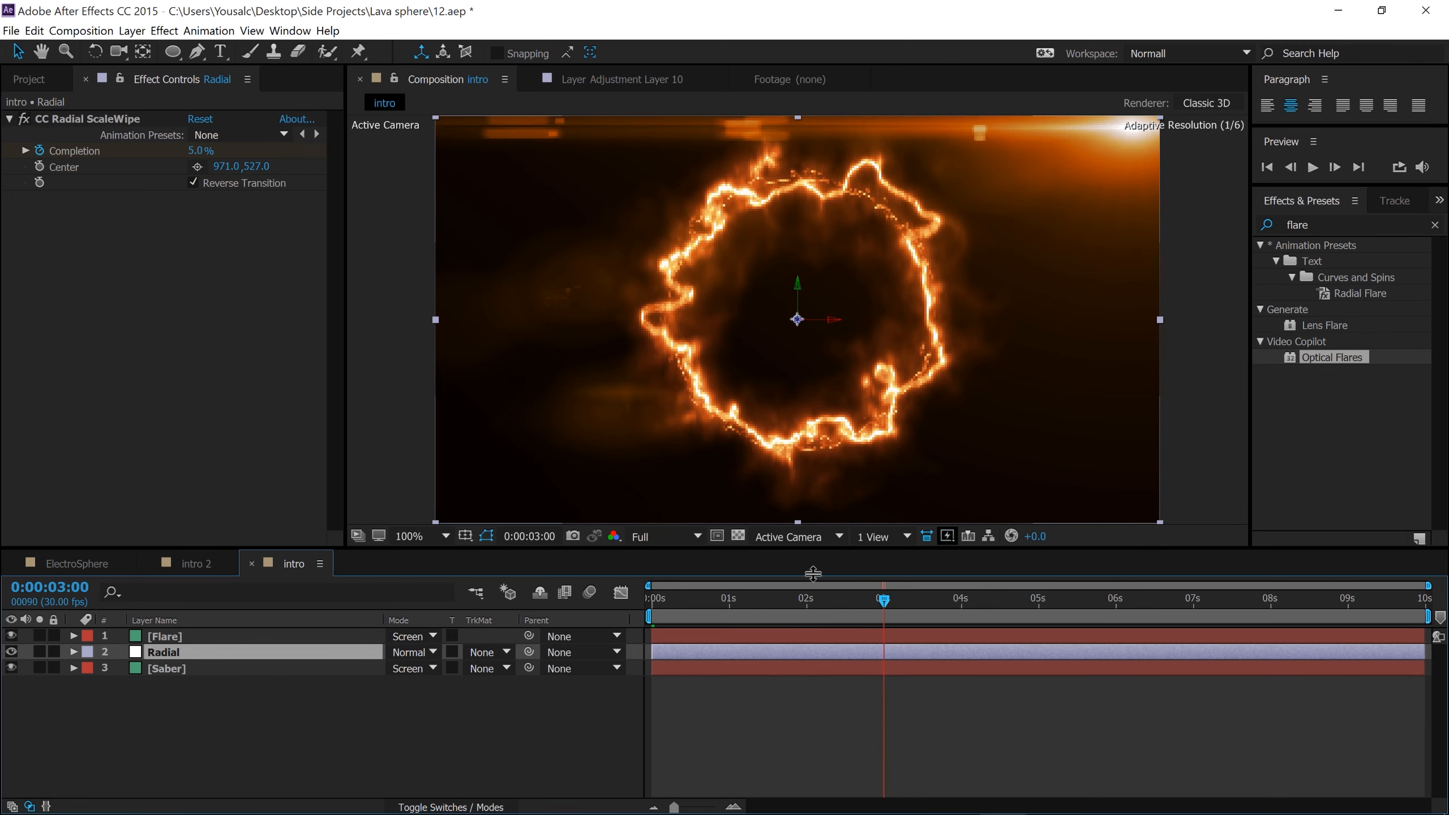
pyautogui.click(194, 151)
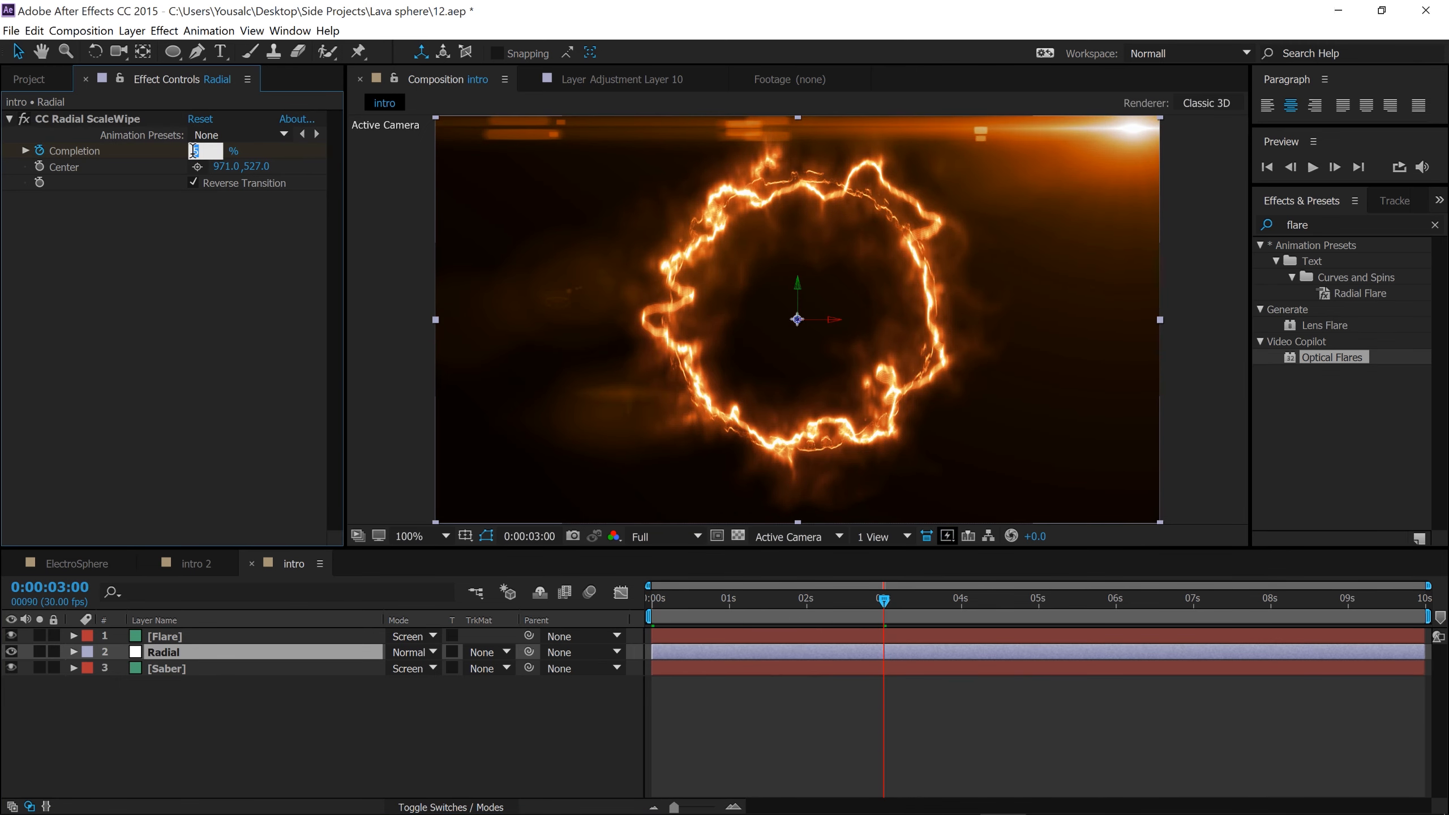
pyautogui.write('64')
pyautogui.press('Return')
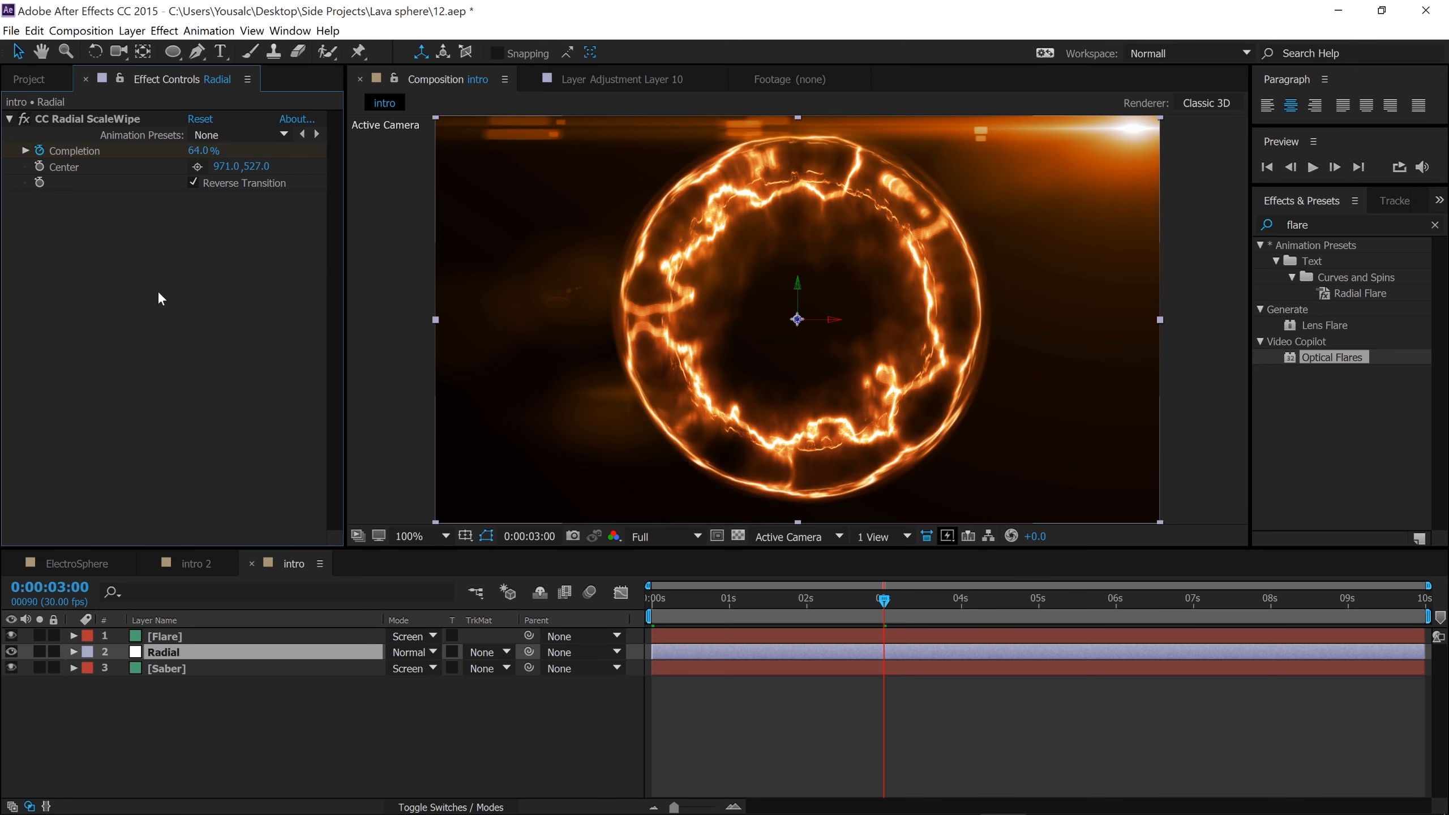
pyautogui.moveTo(876, 603)
pyautogui.mouseDown()
pyautogui.moveTo(653, 599)
pyautogui.moveTo(895, 603)
pyautogui.mouseUp()
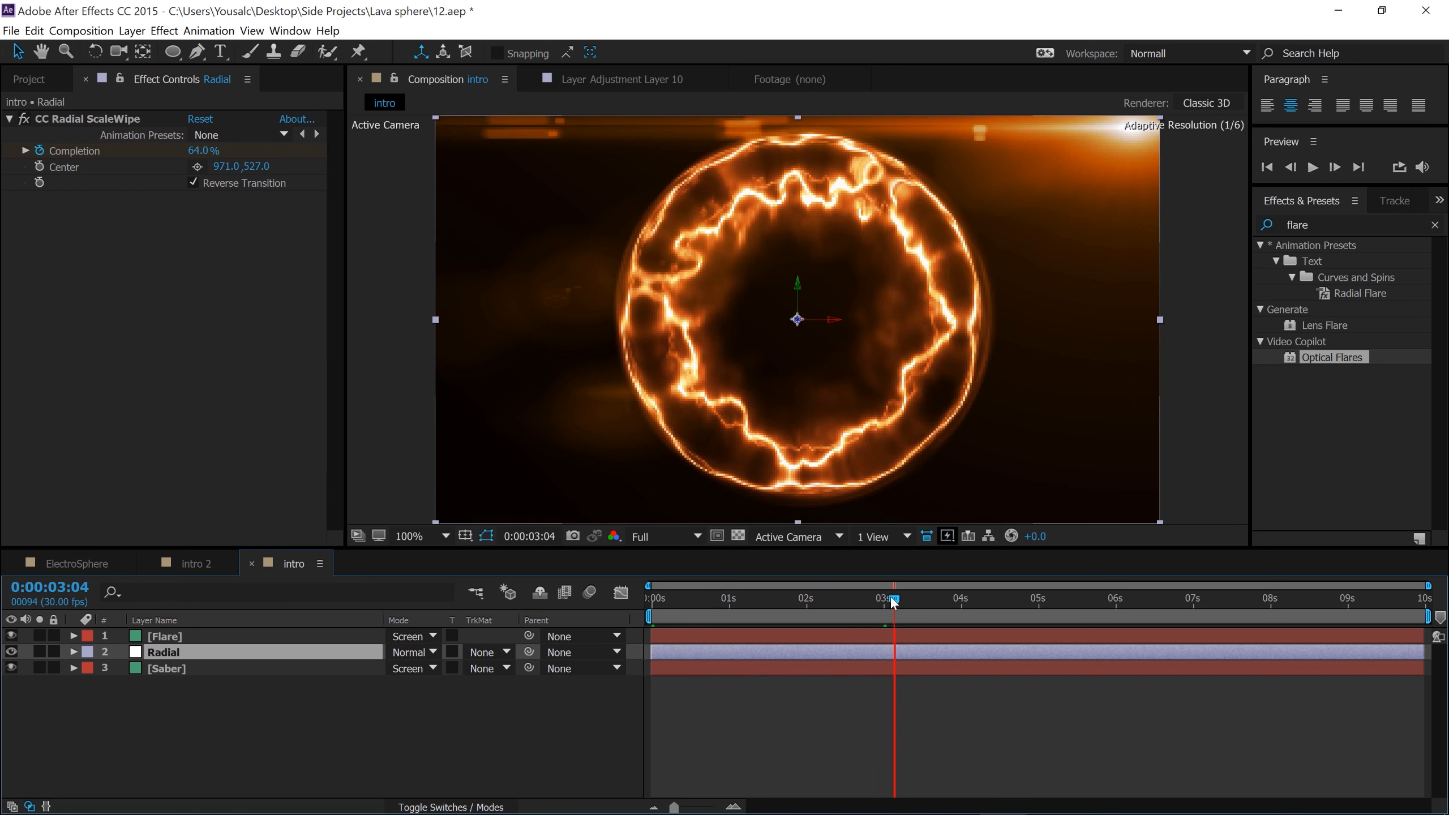
# Add a new text layer reading "msp" to the intro composition.
pyautogui.click(433, 702)
pyautogui.press('pagedown')
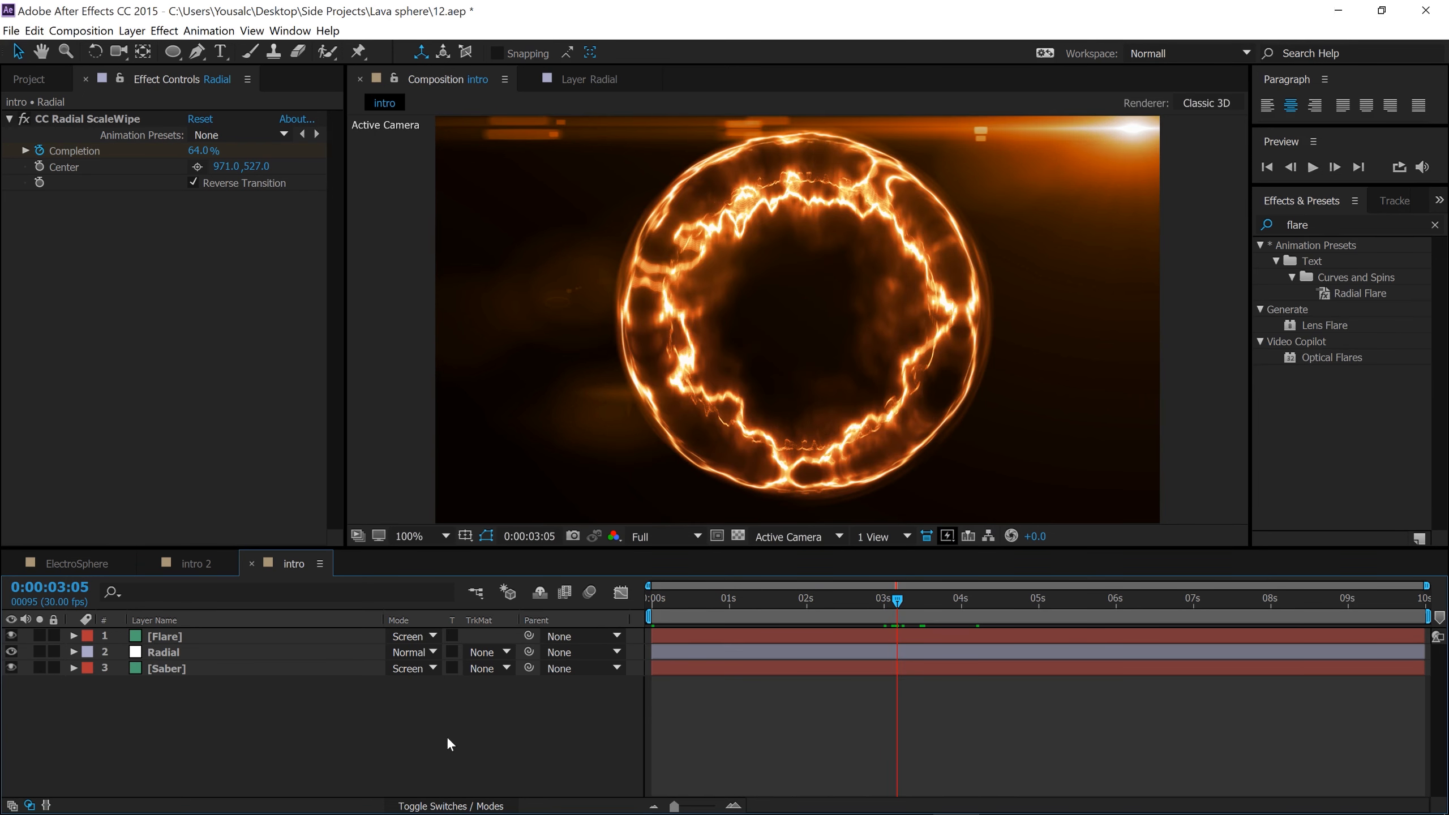
pyautogui.rightClick(372, 702)
pyautogui.moveTo(446, 560)
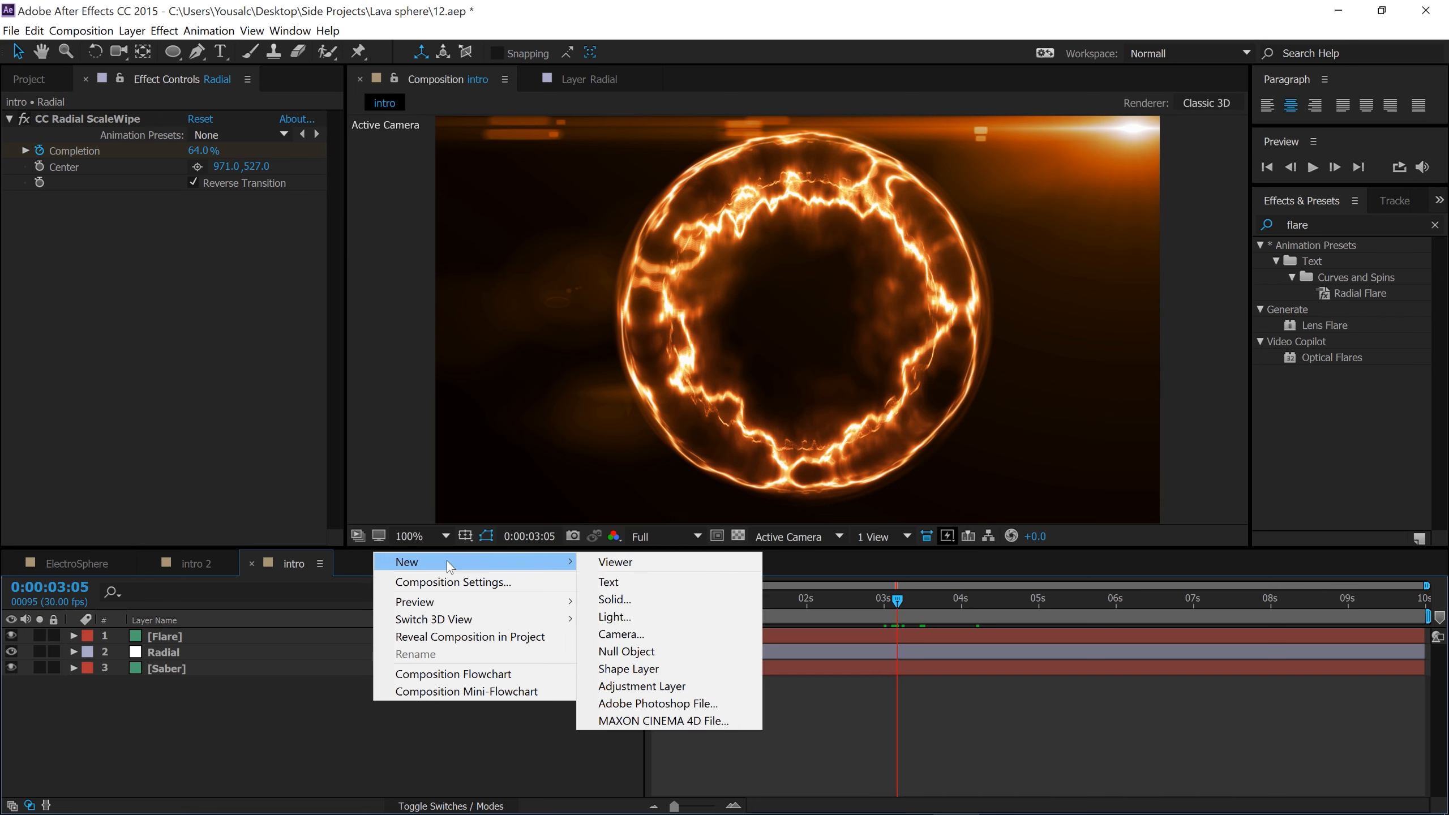
pyautogui.click(715, 583)
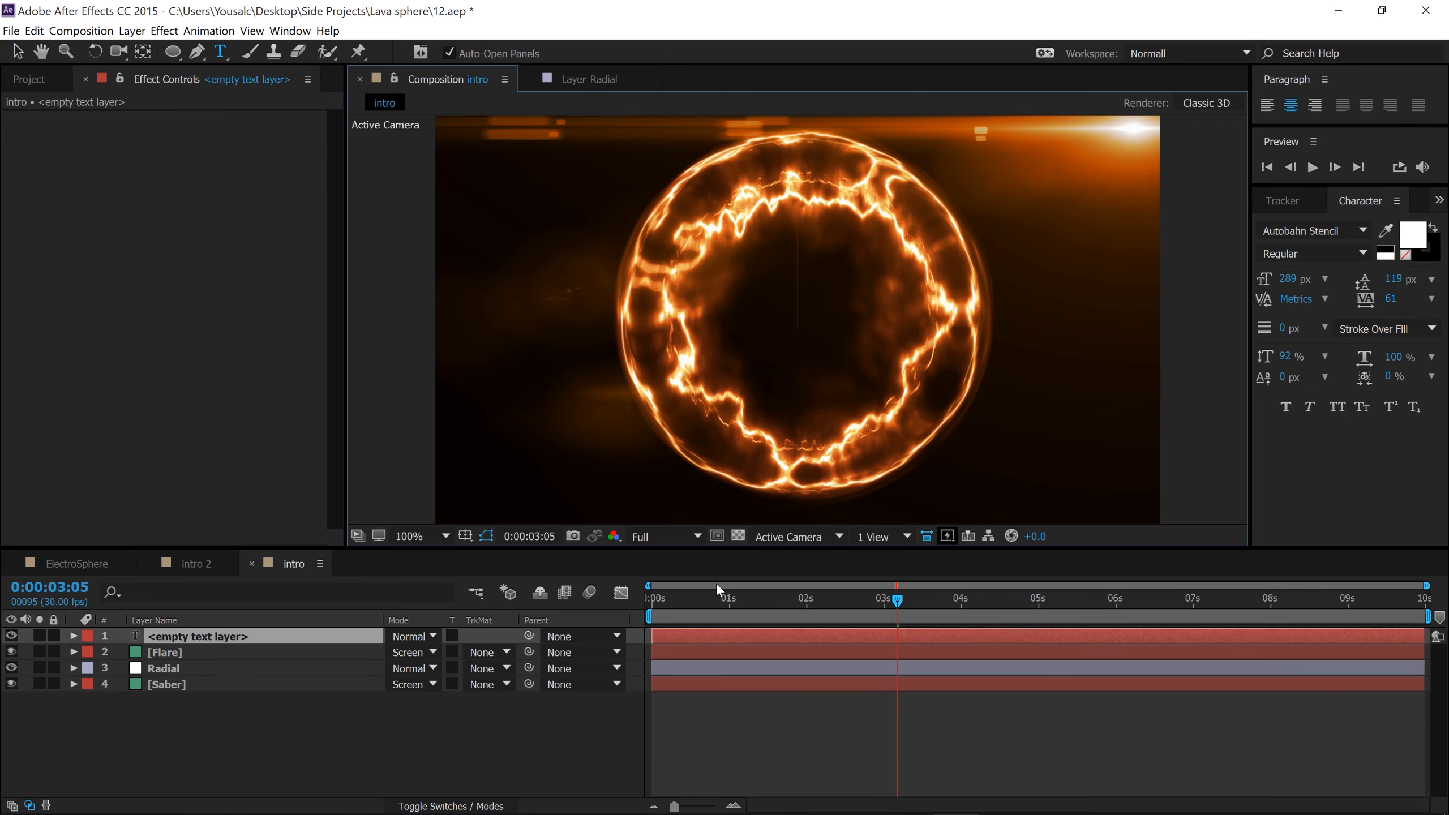
pyautogui.write('msp')
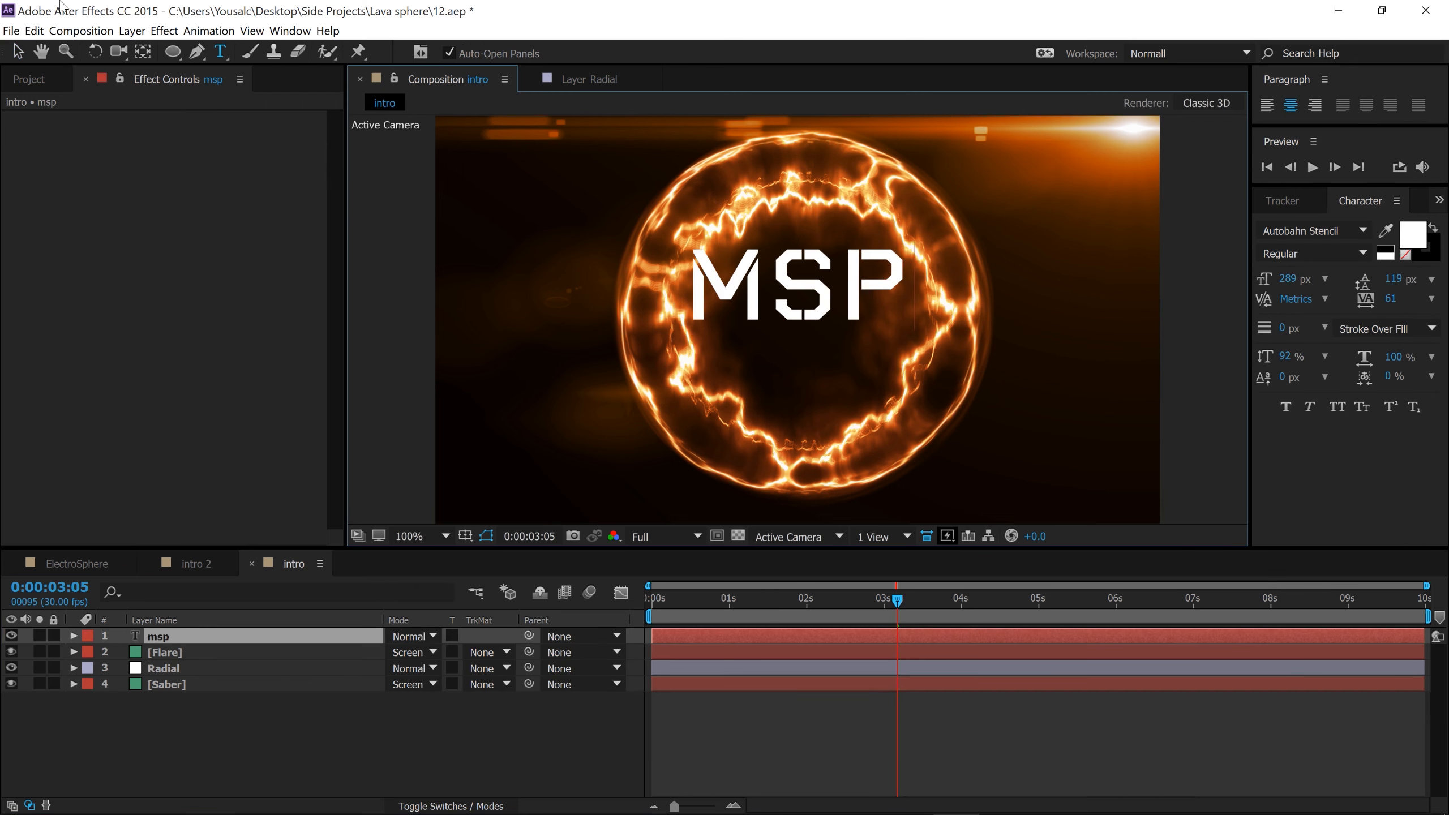
pyautogui.click(17, 52)
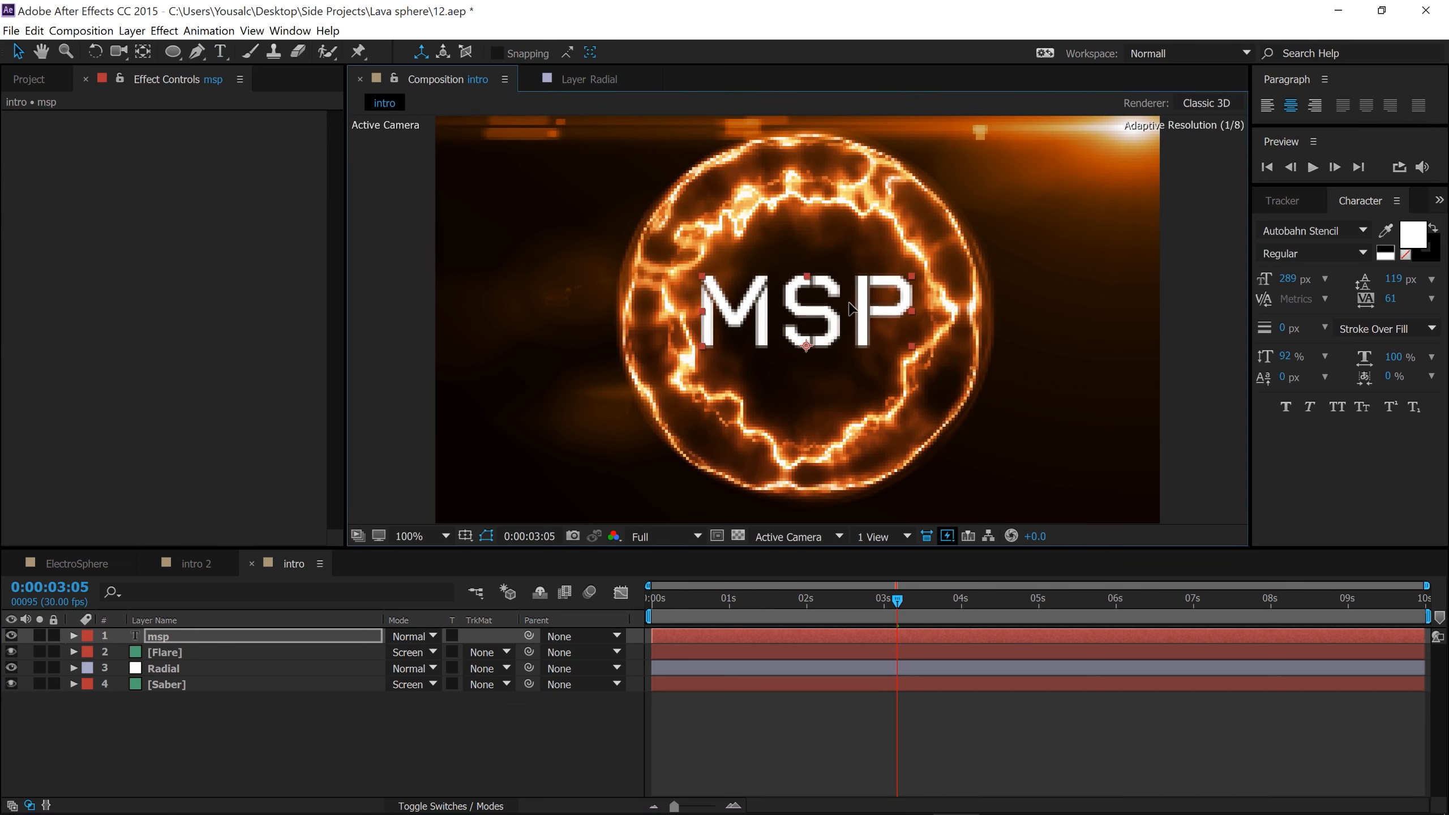
# Position the msp text in the centre of the glowing ring, keeping the Autobahn Stencil font.
pyautogui.moveTo(845, 284); pyautogui.dragTo(772, 294)
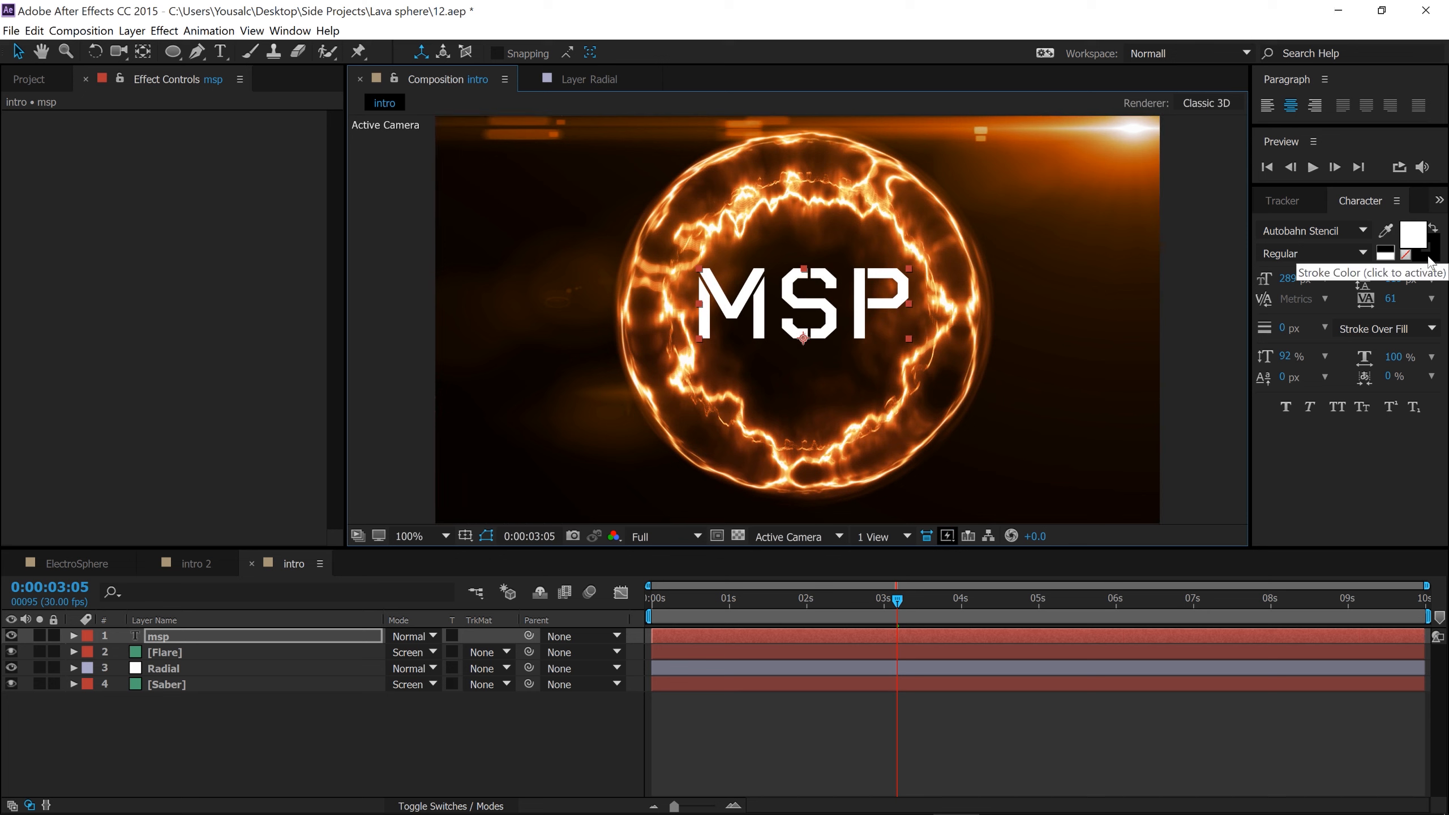
pyautogui.click(1363, 233)
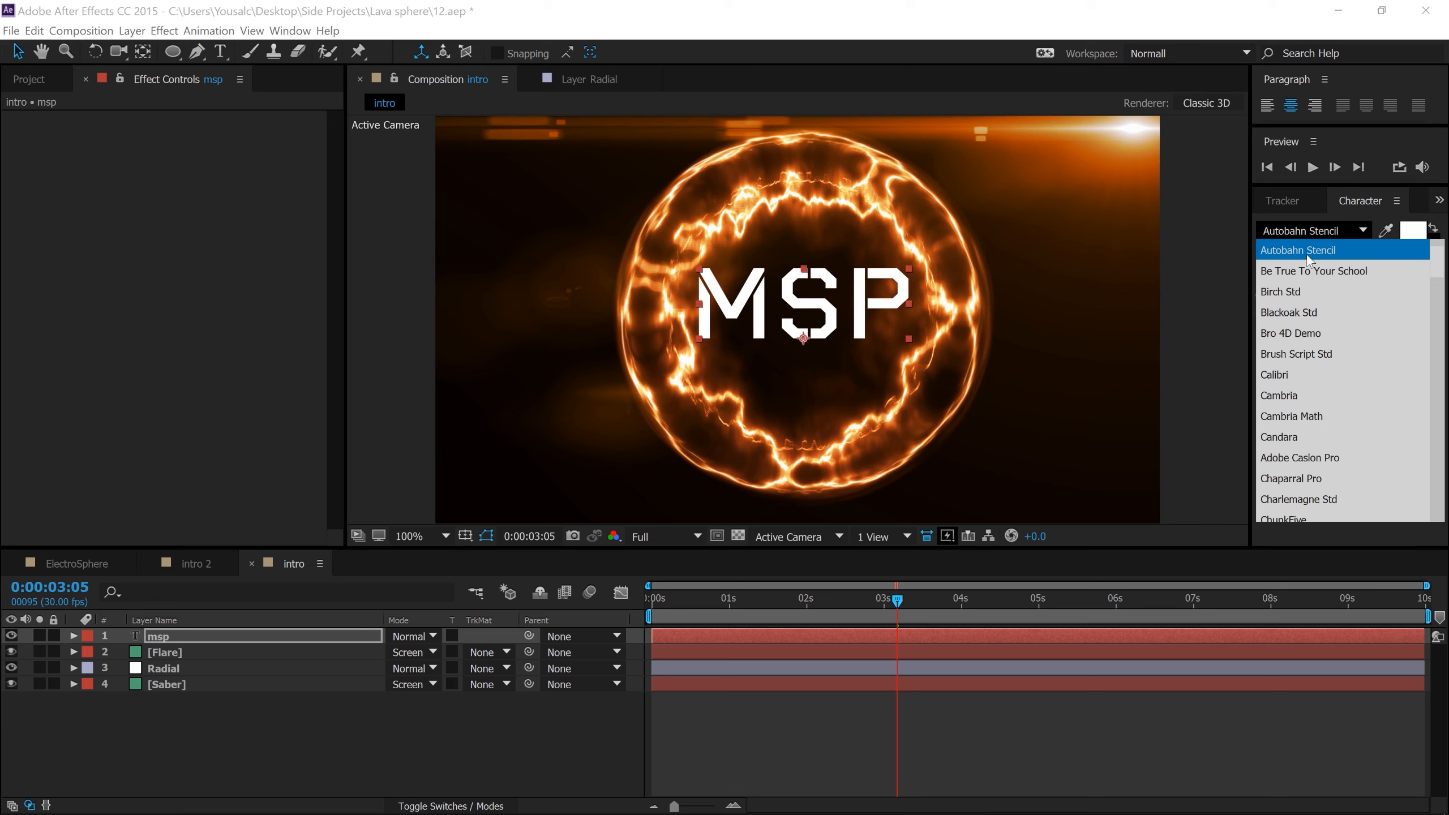
pyautogui.scroll(1, 1308, 256)
pyautogui.click(1350, 219)
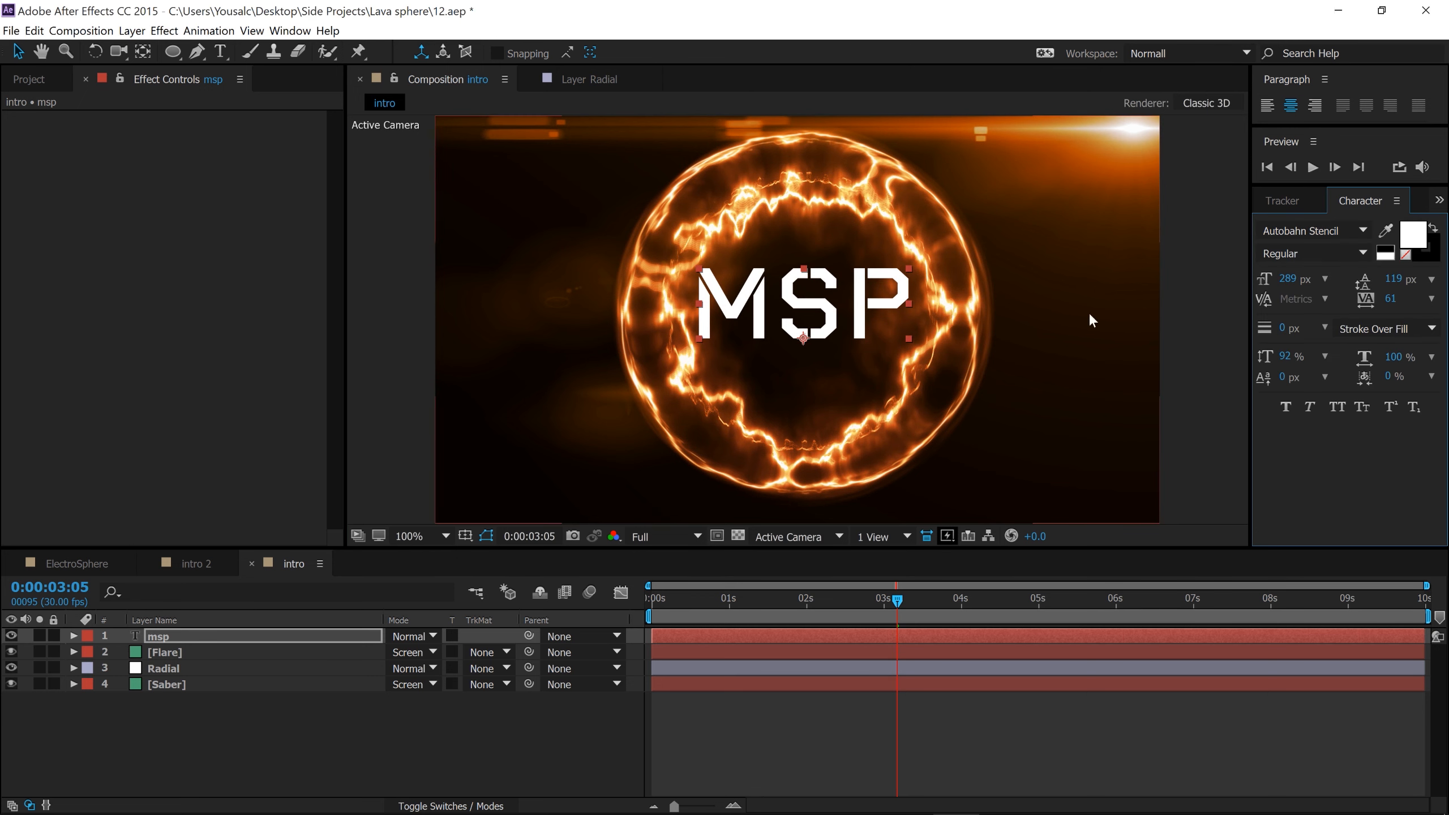
pyautogui.moveTo(818, 307); pyautogui.dragTo(820, 313)
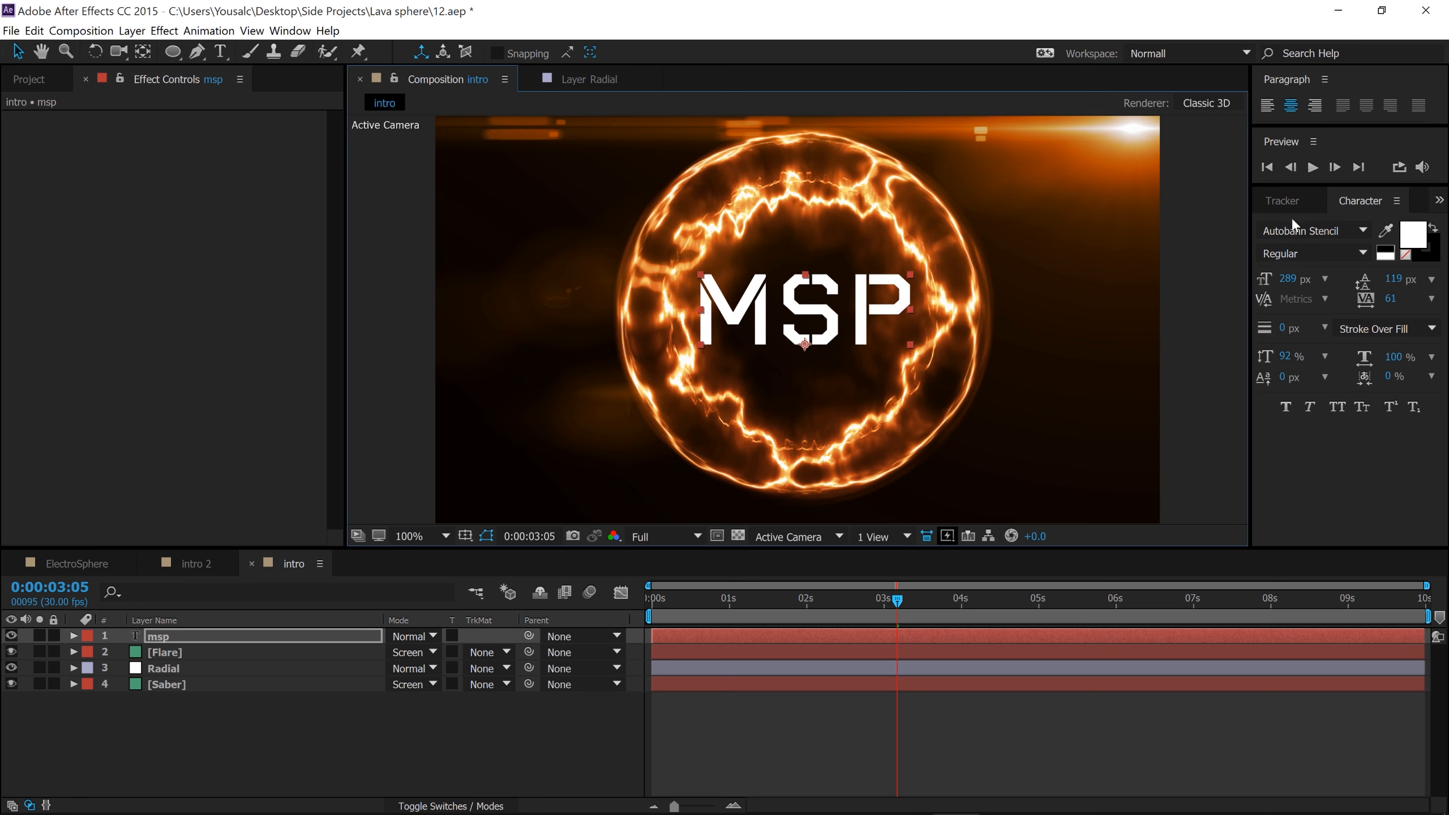
# Apply the 4-Color Gradient effect to the msp text layer and place the layer beneath the Saber layer.
pyautogui.click(1439, 199)
pyautogui.click(1378, 222)
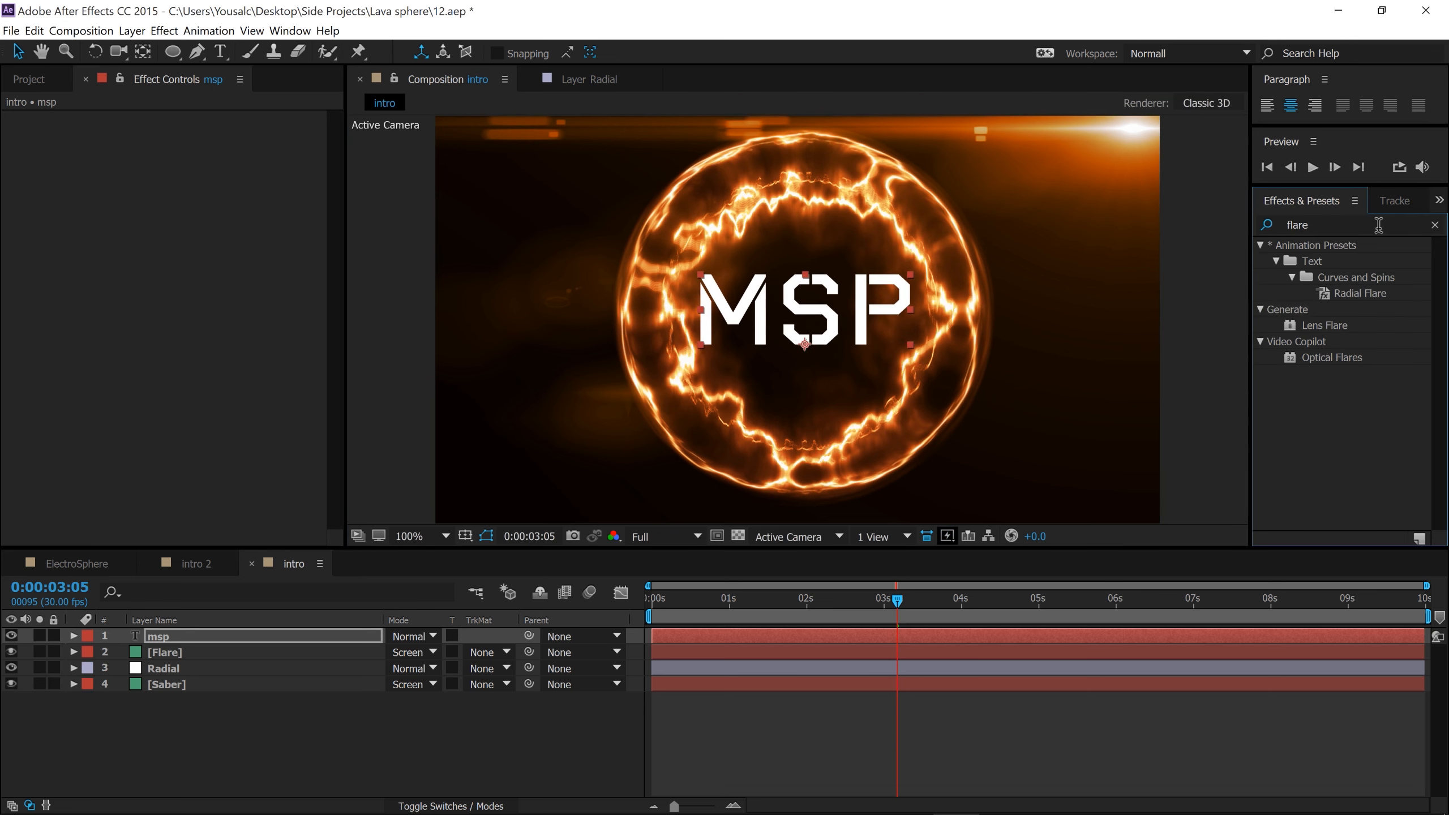
pyautogui.click(1345, 223)
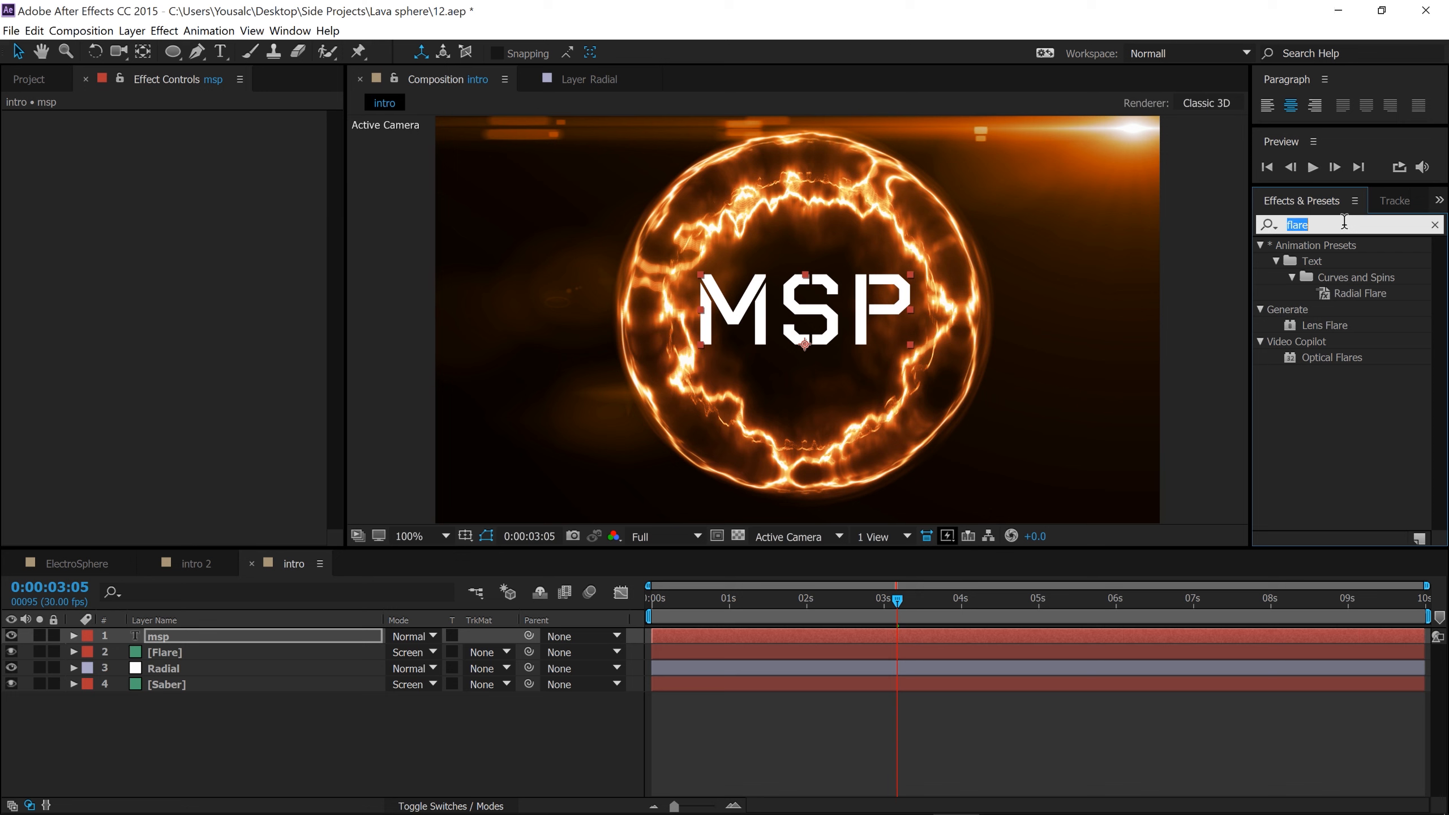
pyautogui.write('4')
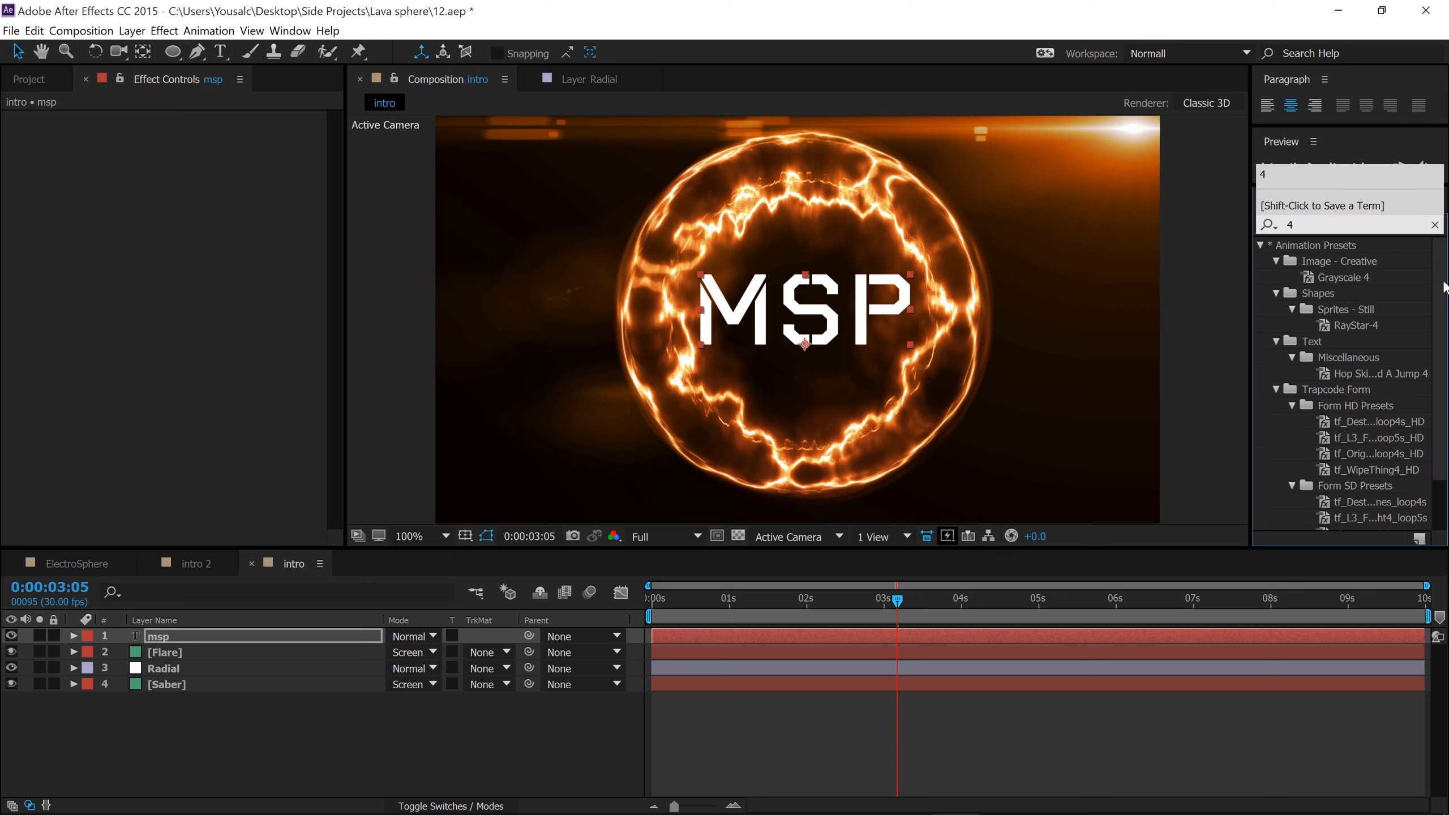
pyautogui.scroll(-3, 1387, 463)
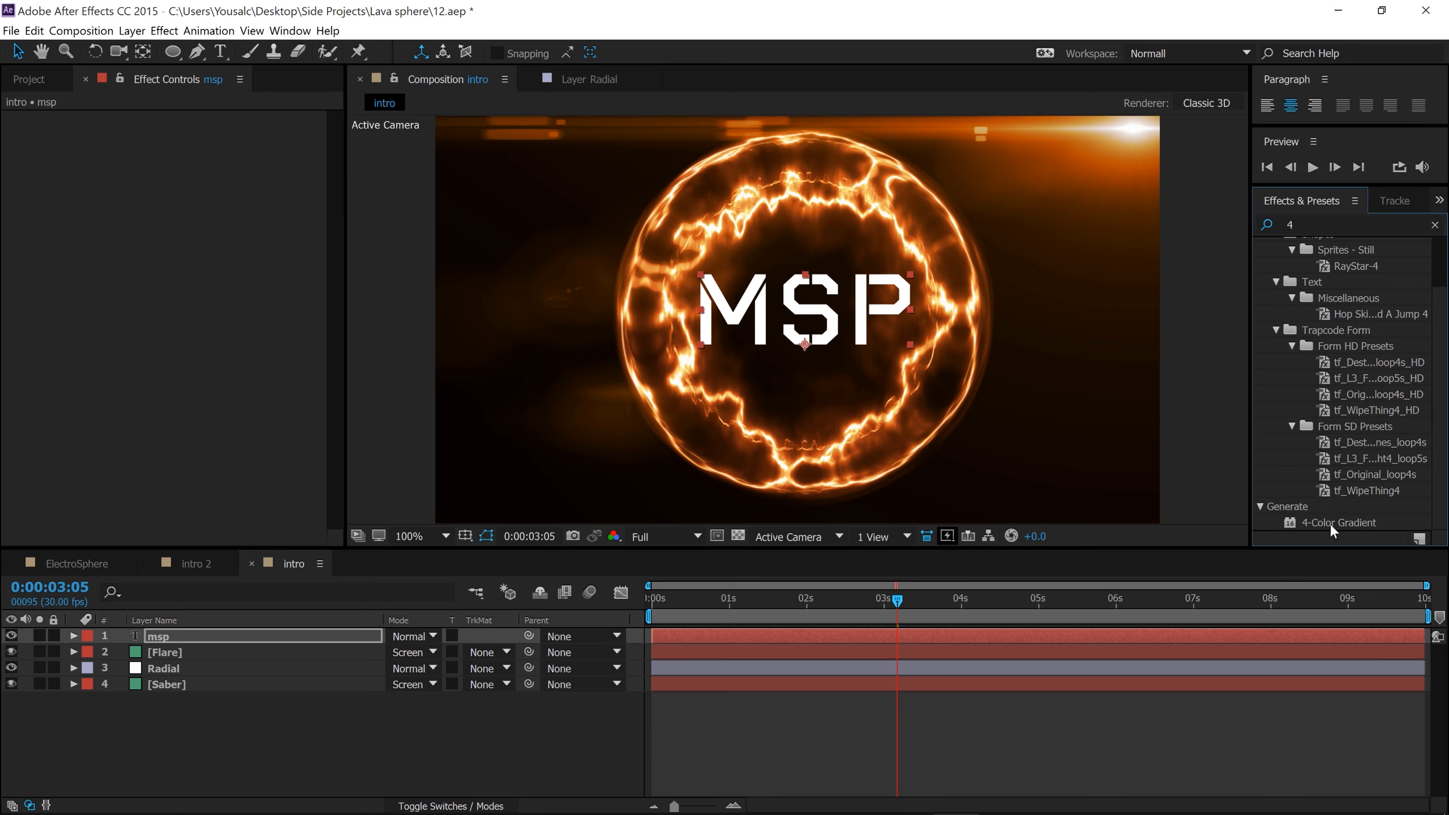
pyautogui.moveTo(1359, 524); pyautogui.dragTo(216, 691)
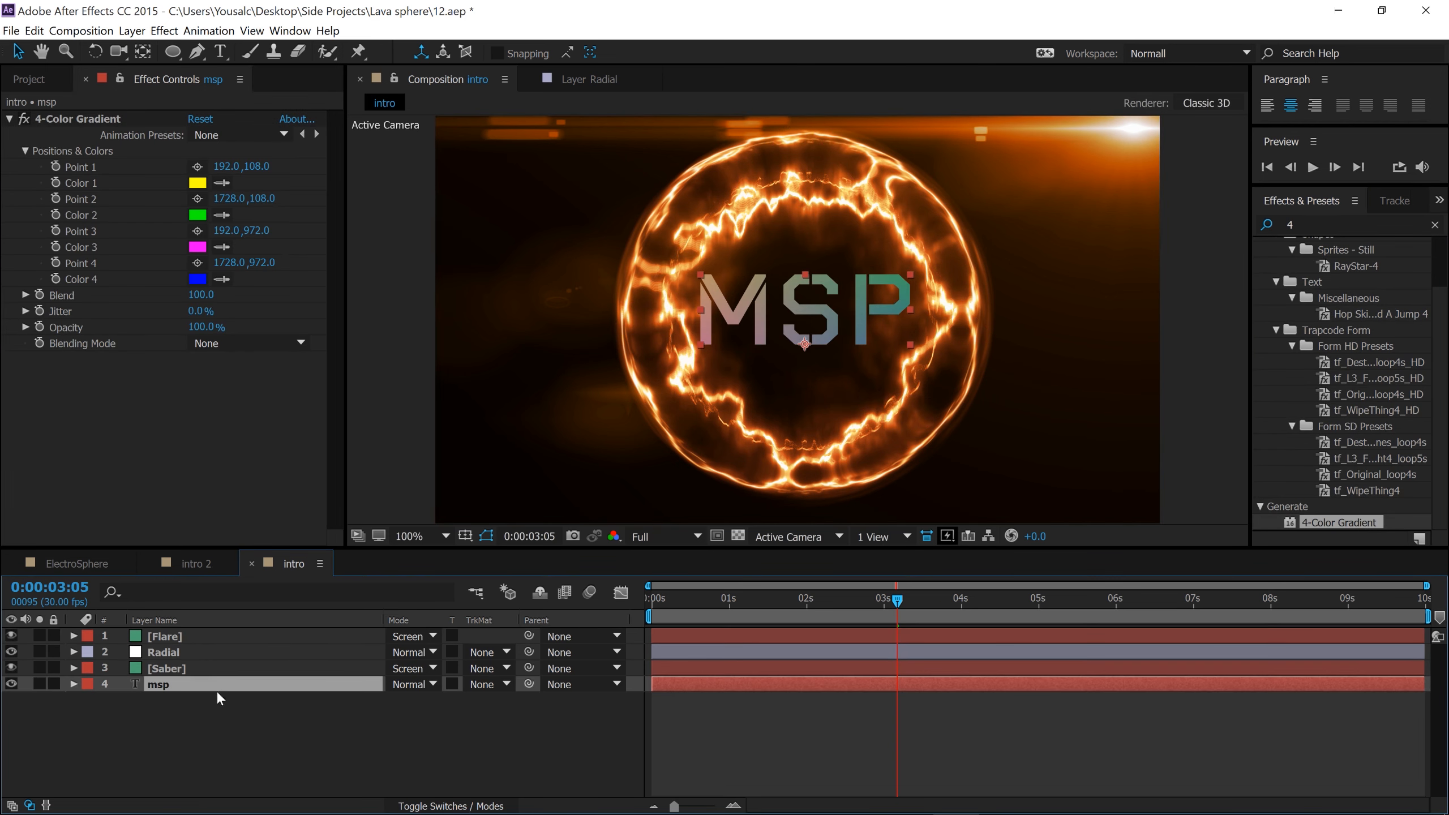
pyautogui.click(467, 730)
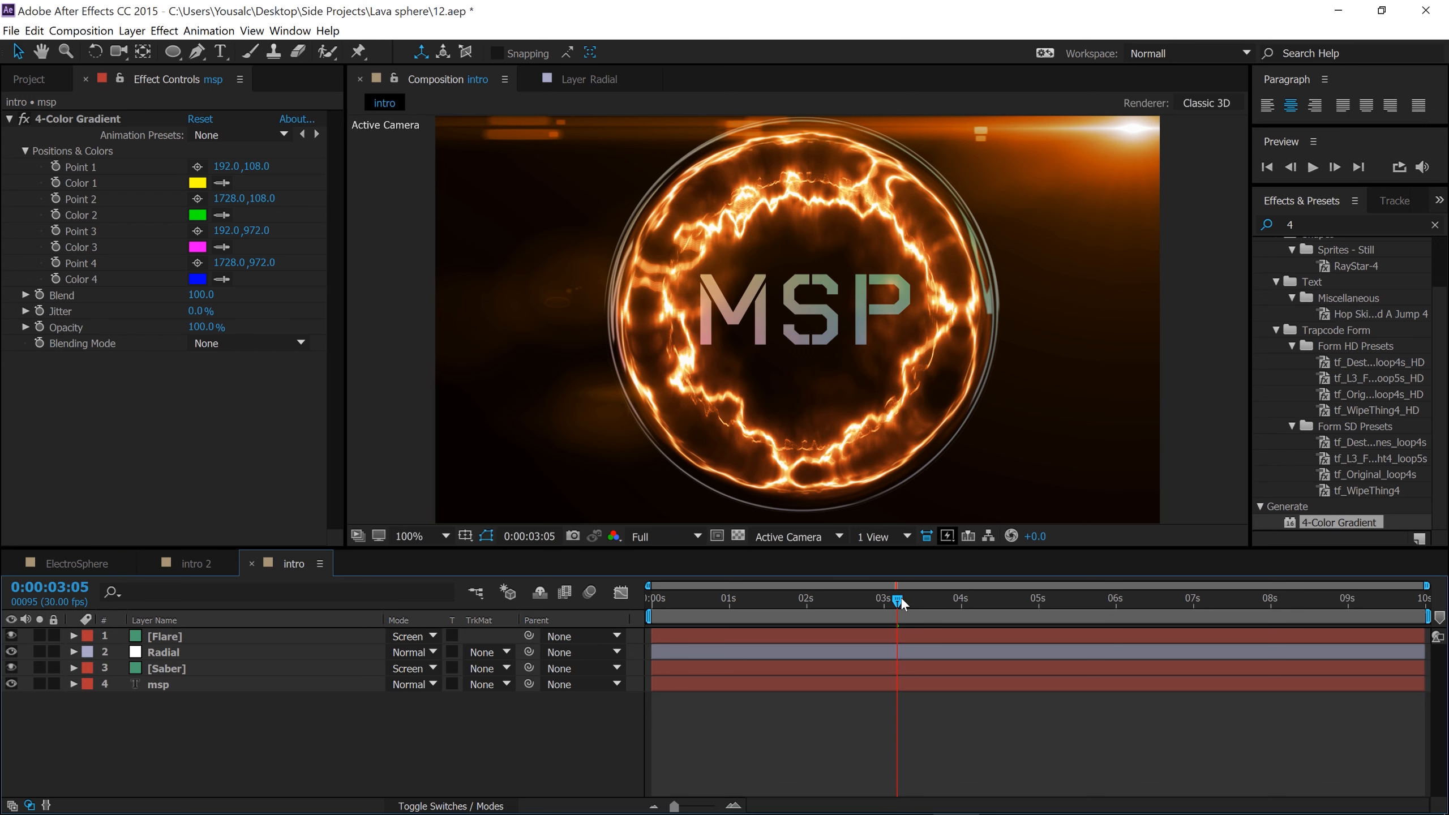
# At 0:00:00:00, copy the Saber effect from the Saber layer onto the msp layer and collapse the 4-Color Gradient settings.
pyautogui.moveTo(898, 601); pyautogui.dragTo(750, 599)
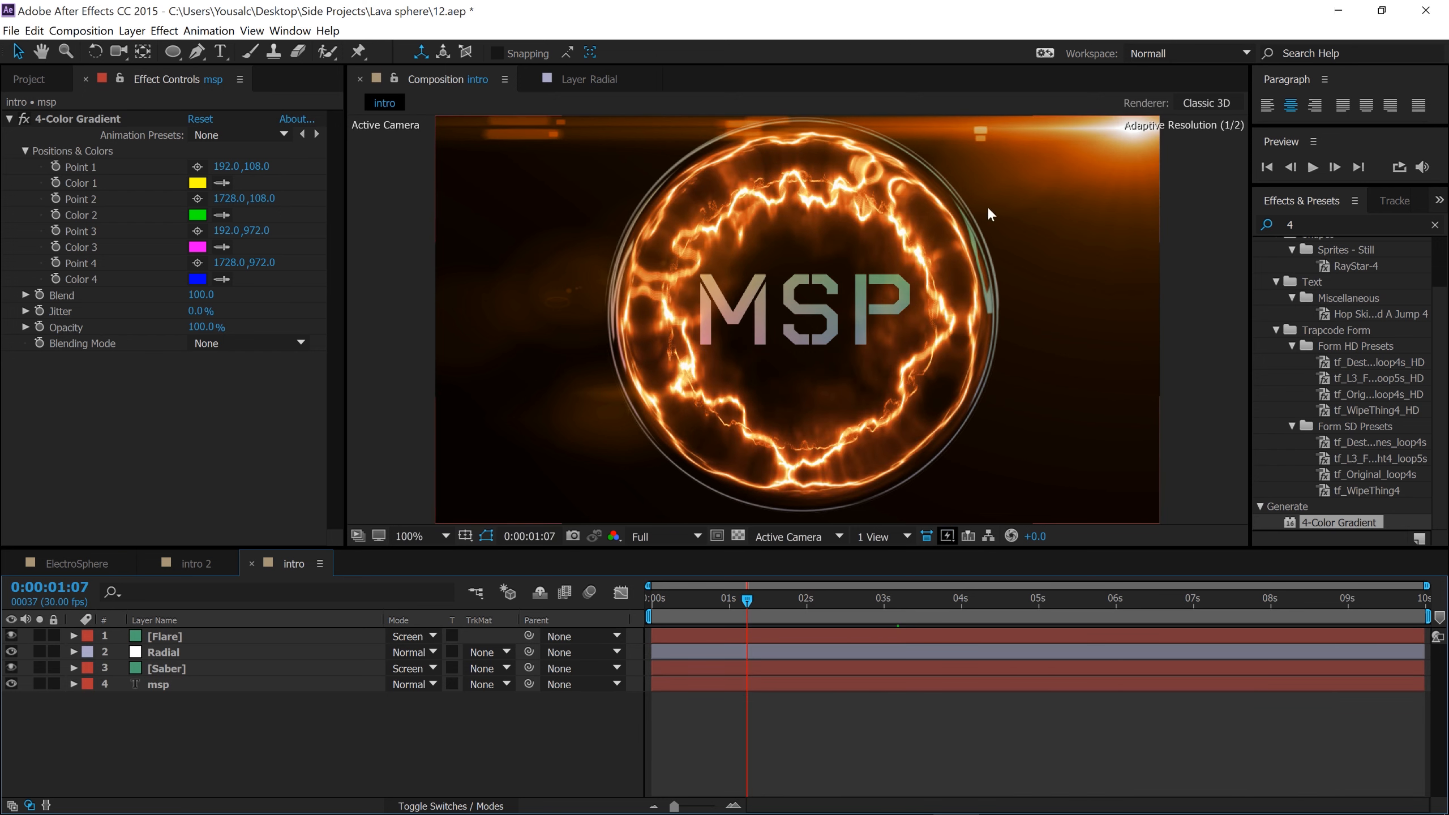
pyautogui.moveTo(748, 601); pyautogui.dragTo(643, 604)
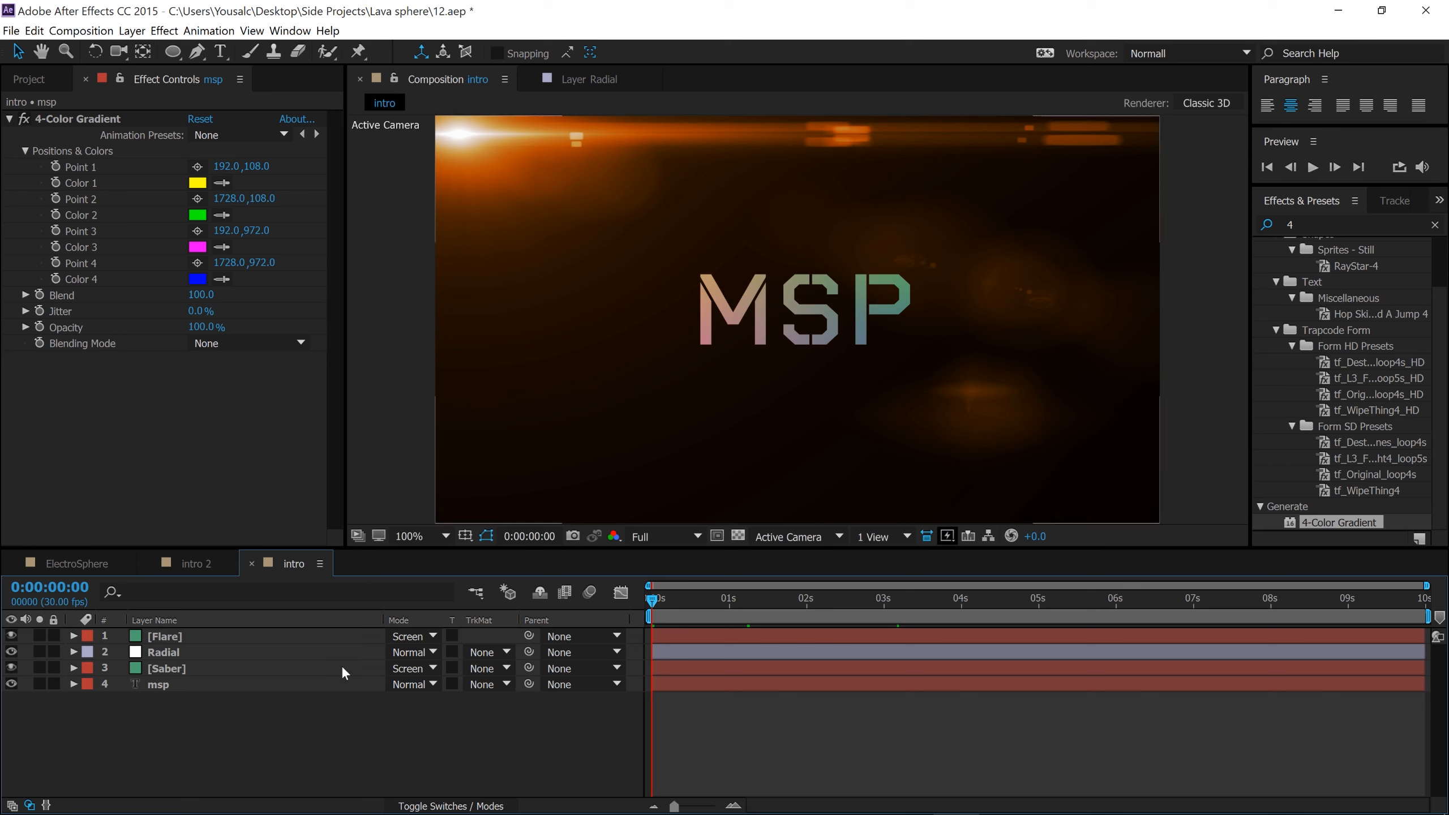
pyautogui.click(177, 684)
pyautogui.click(169, 673)
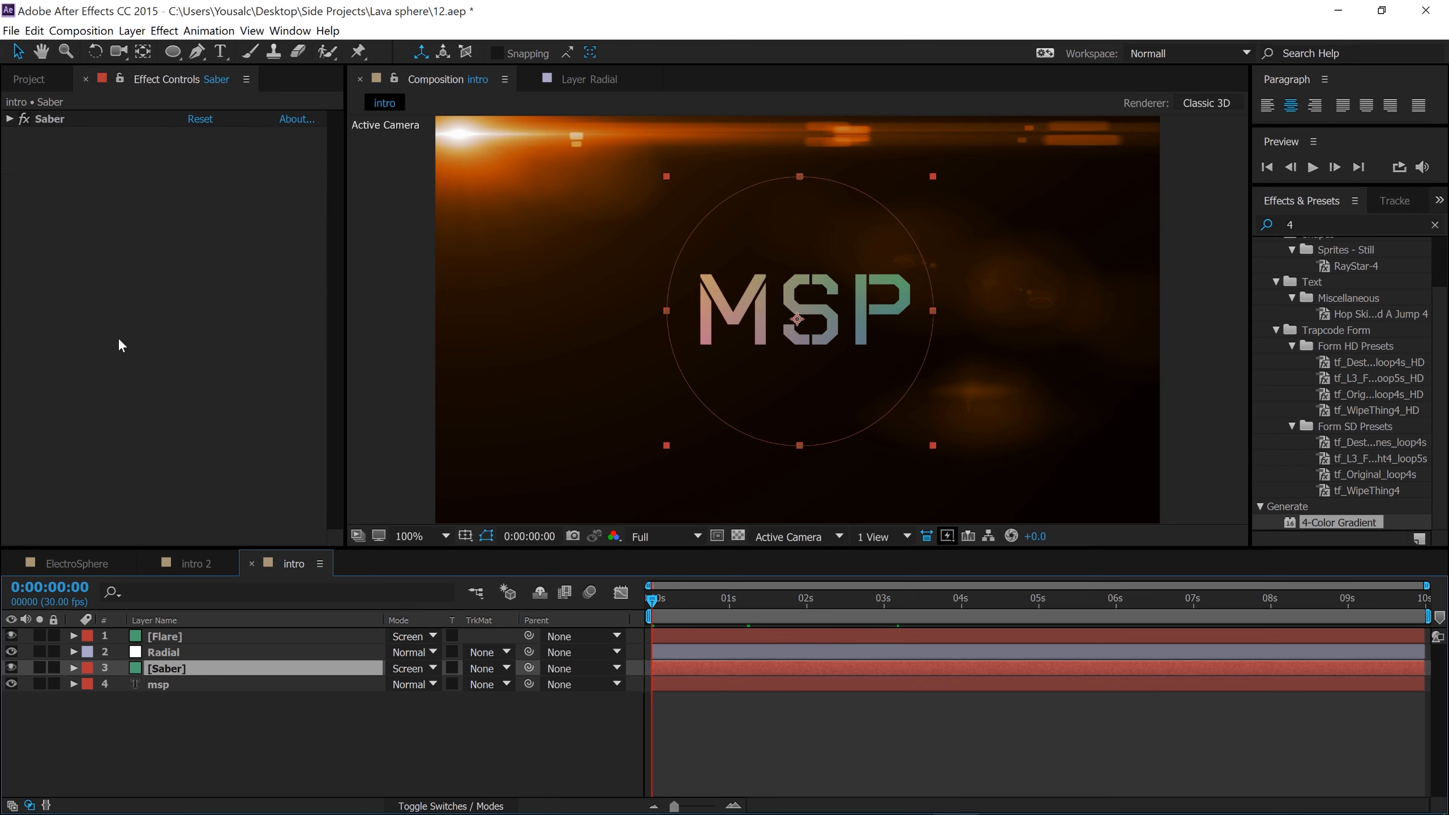
pyautogui.click(46, 119)
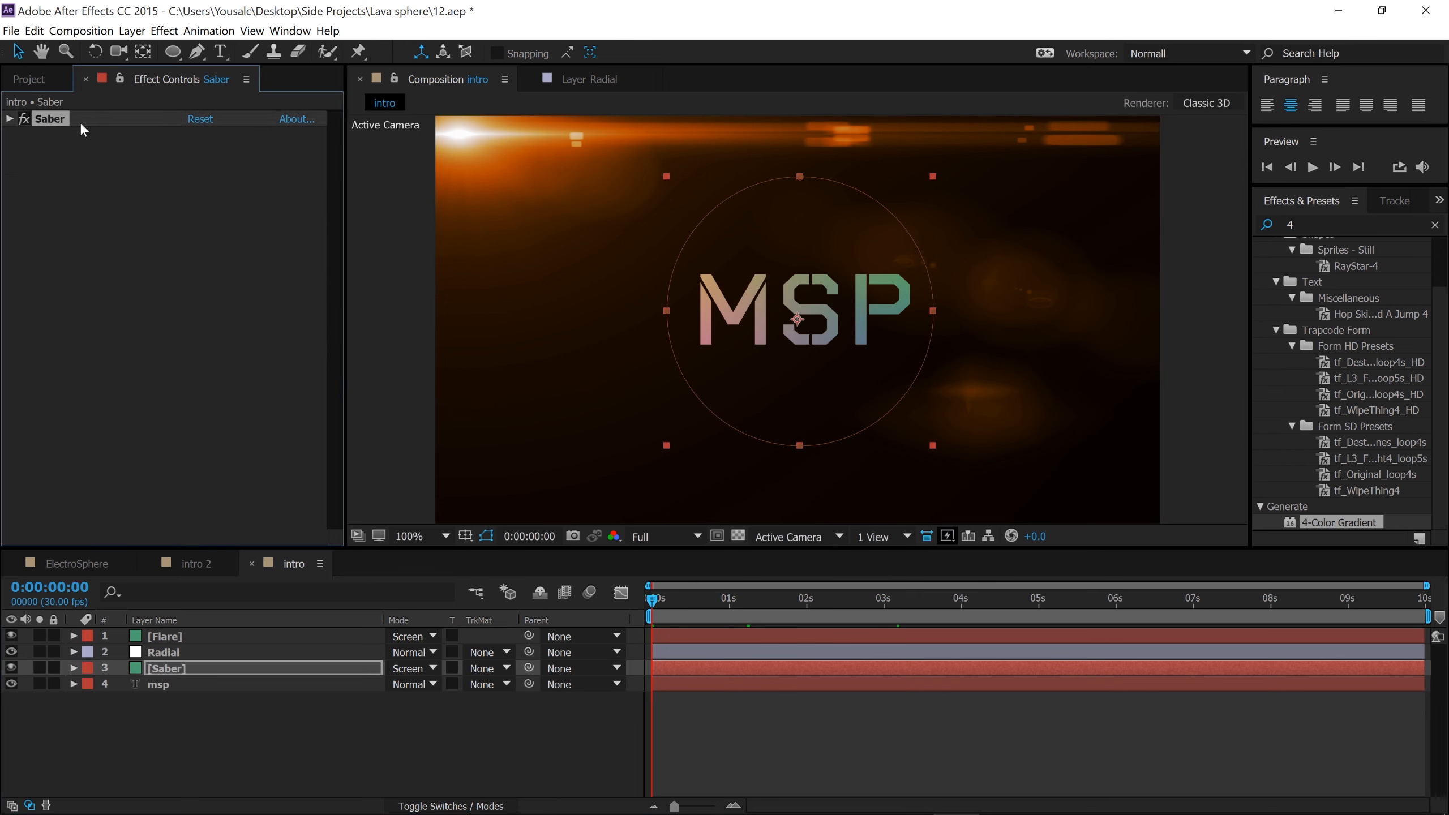
pyautogui.click(171, 685)
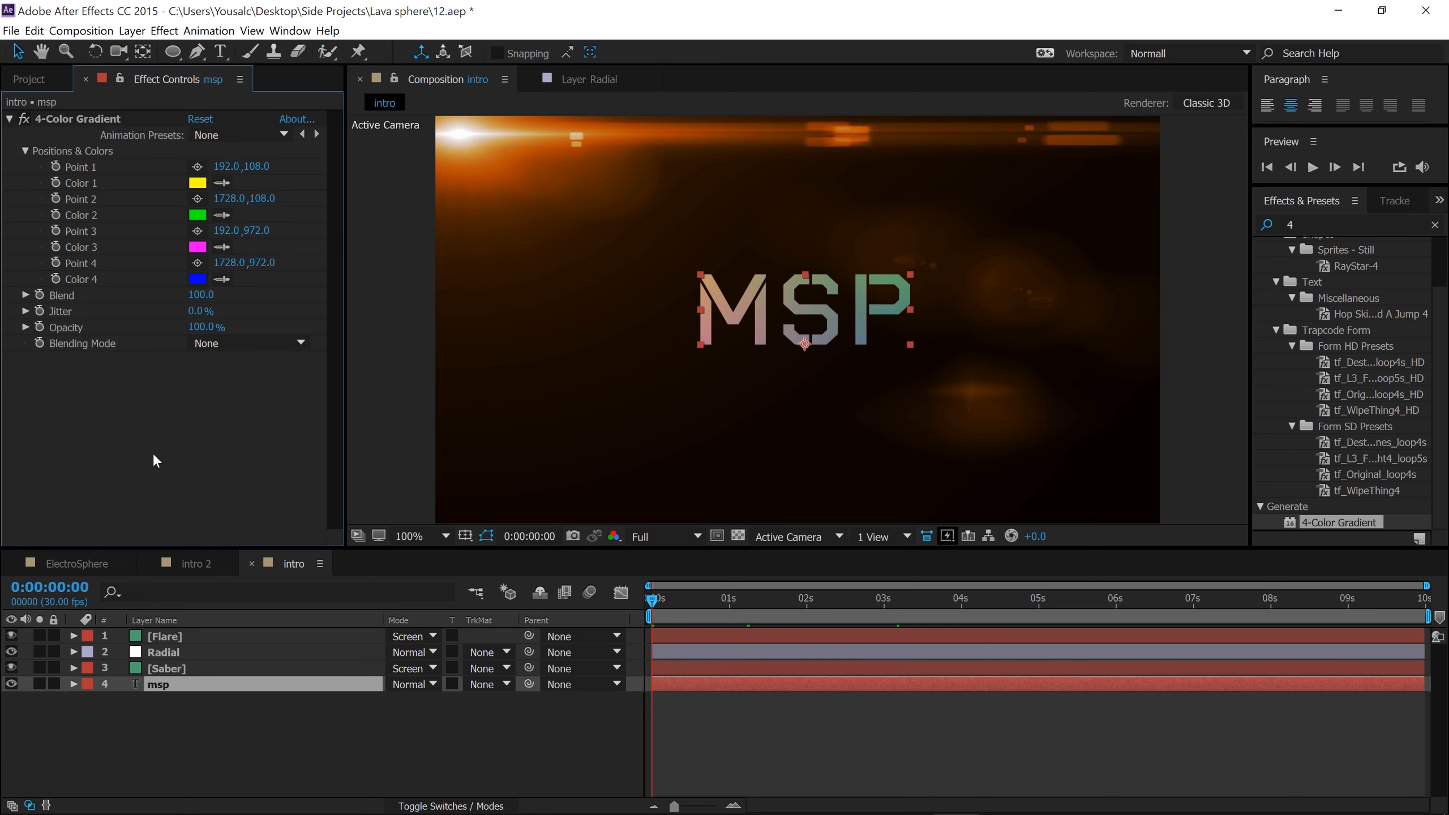
pyautogui.hotkey('ctrl', 'v')
pyautogui.click(9, 120)
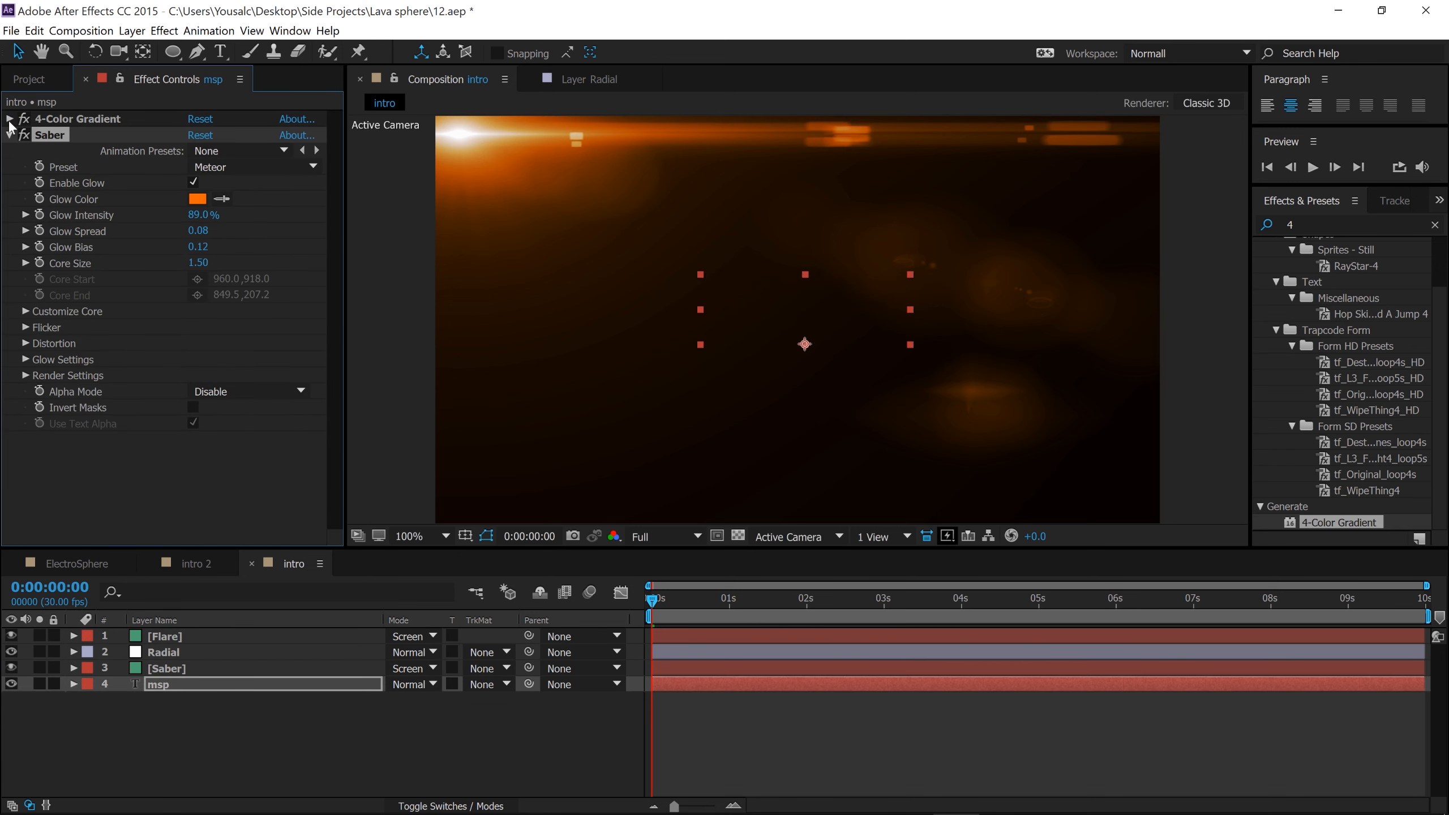
pyautogui.click(185, 502)
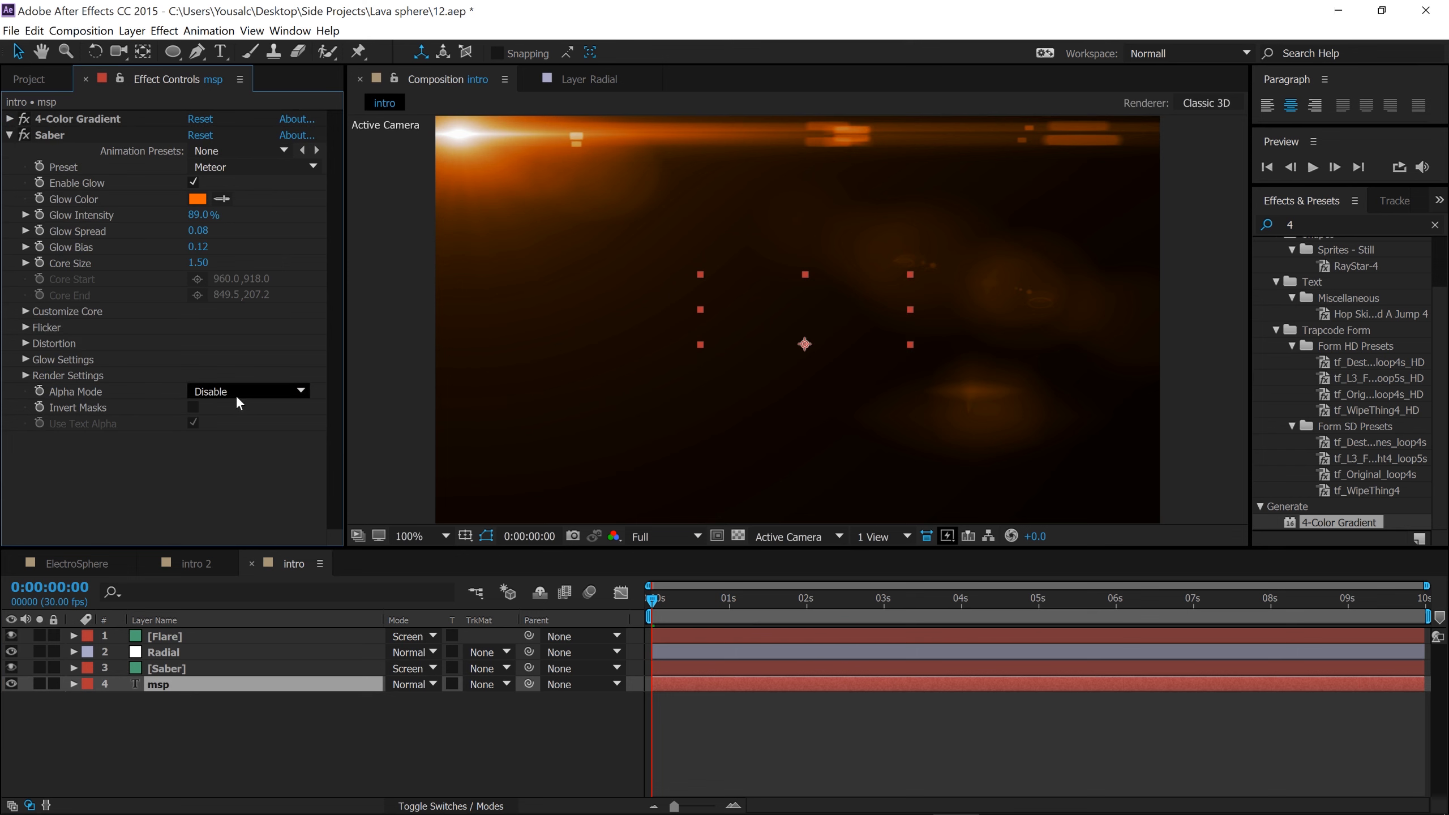
# At 0:00:03:01, set the msp layer's Saber Alpha Mode to Enable Masks.
pyautogui.moveTo(708, 611); pyautogui.dragTo(887, 605)
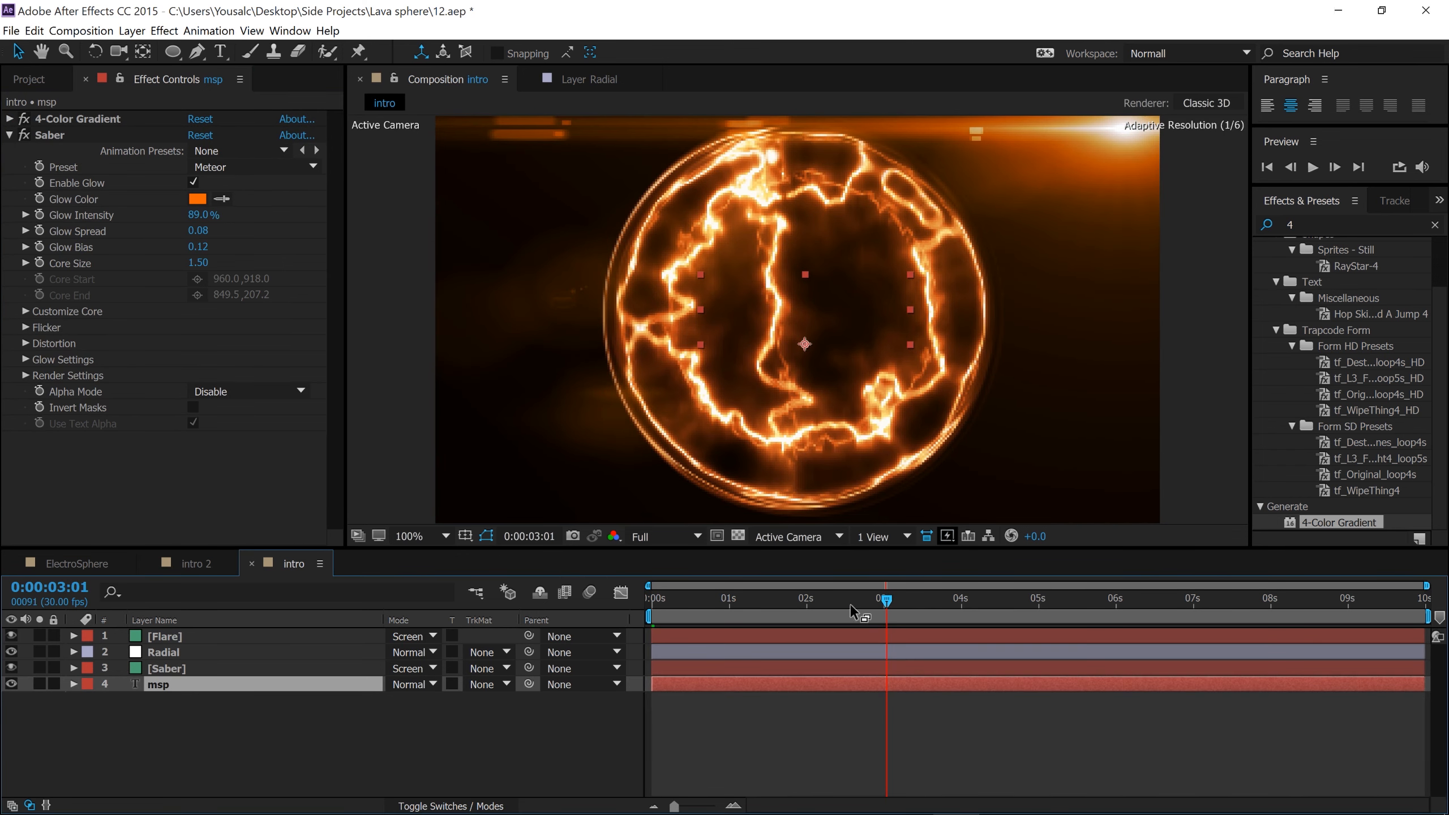
pyautogui.click(194, 392)
pyautogui.click(200, 410)
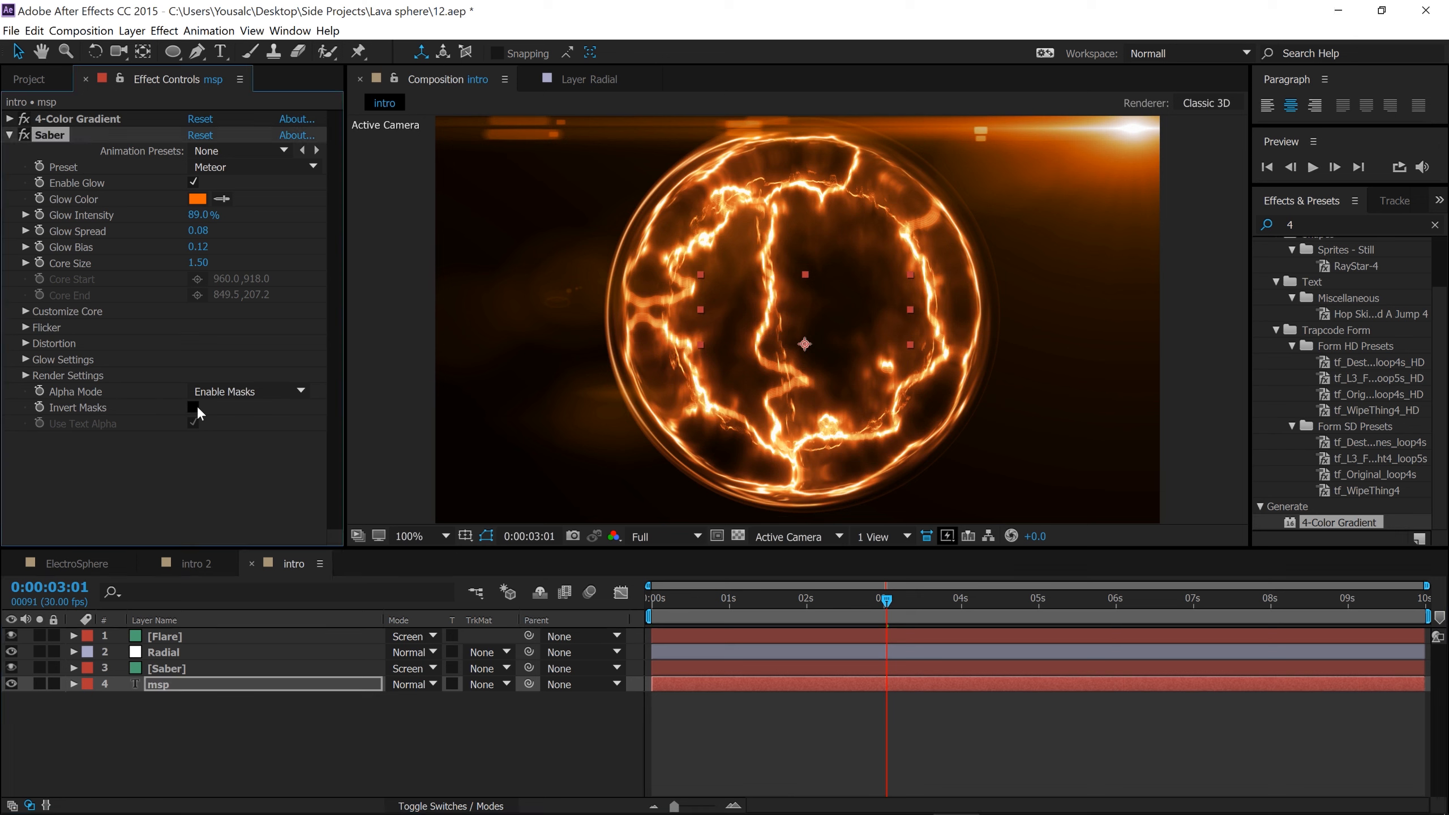
# Set the Saber core type on the msp layer to Text Layer, using the msp layer as its text source.
pyautogui.click(25, 311)
pyautogui.click(192, 326)
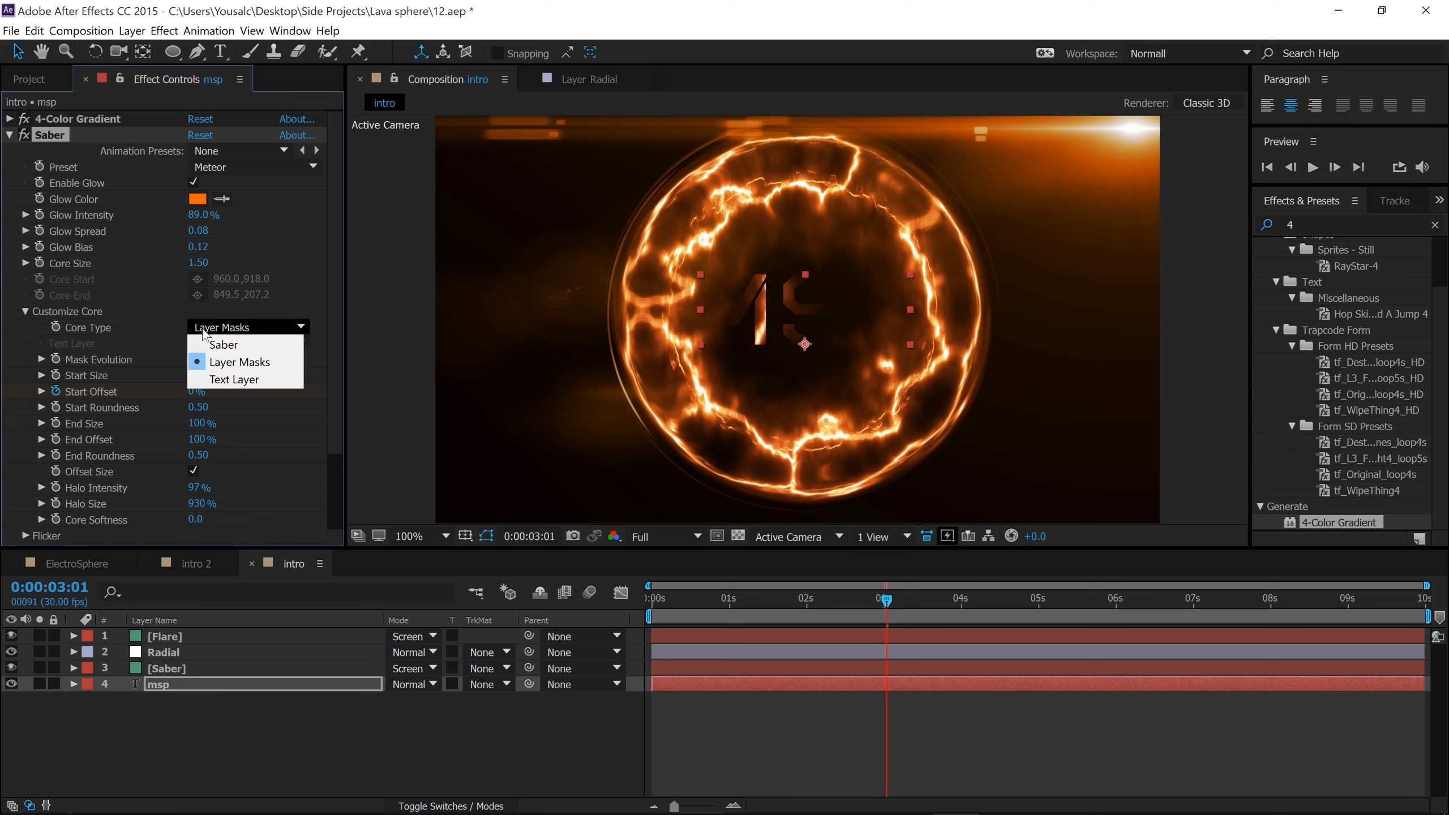
pyautogui.click(231, 380)
pyautogui.click(251, 347)
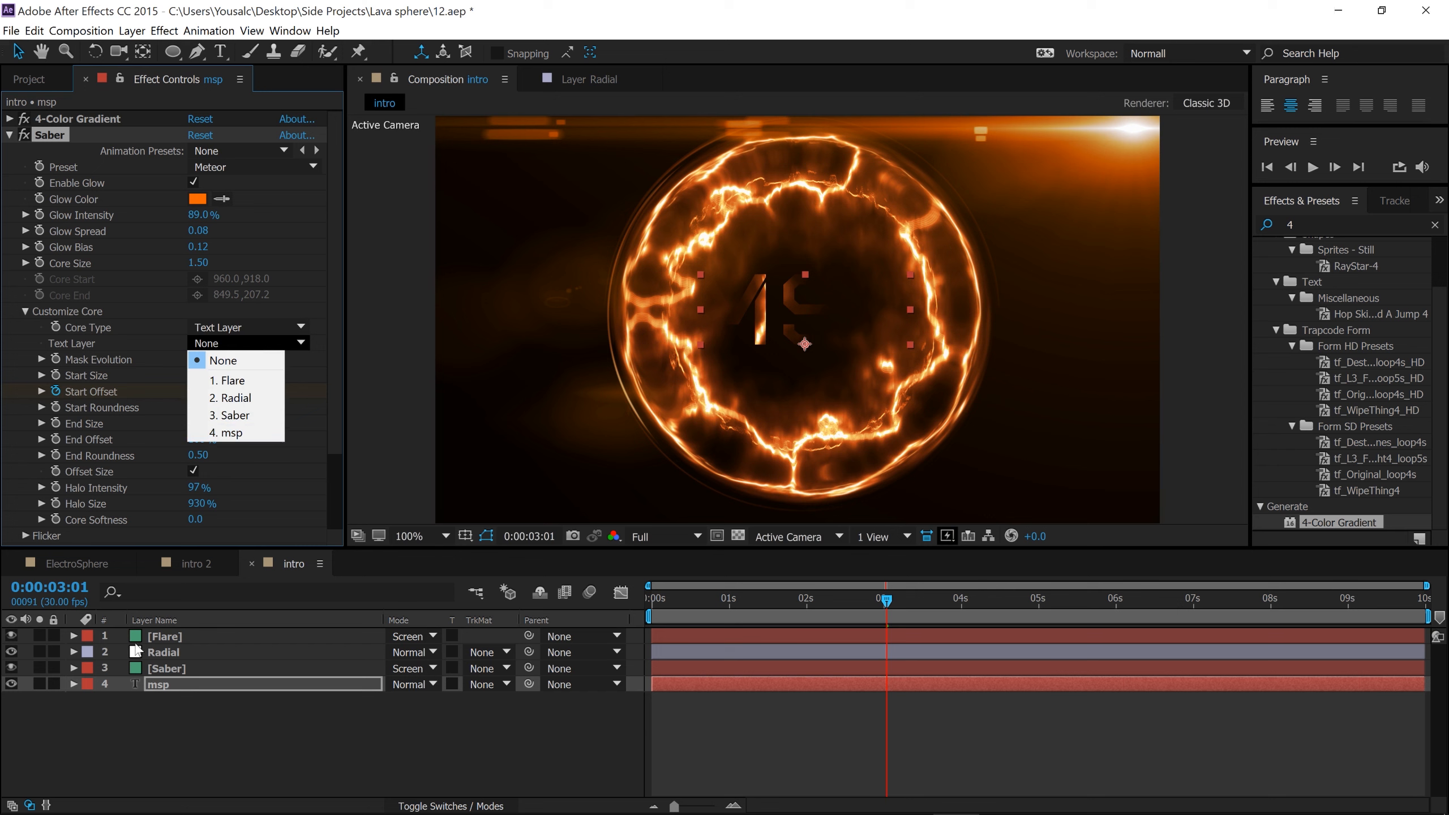
pyautogui.click(263, 433)
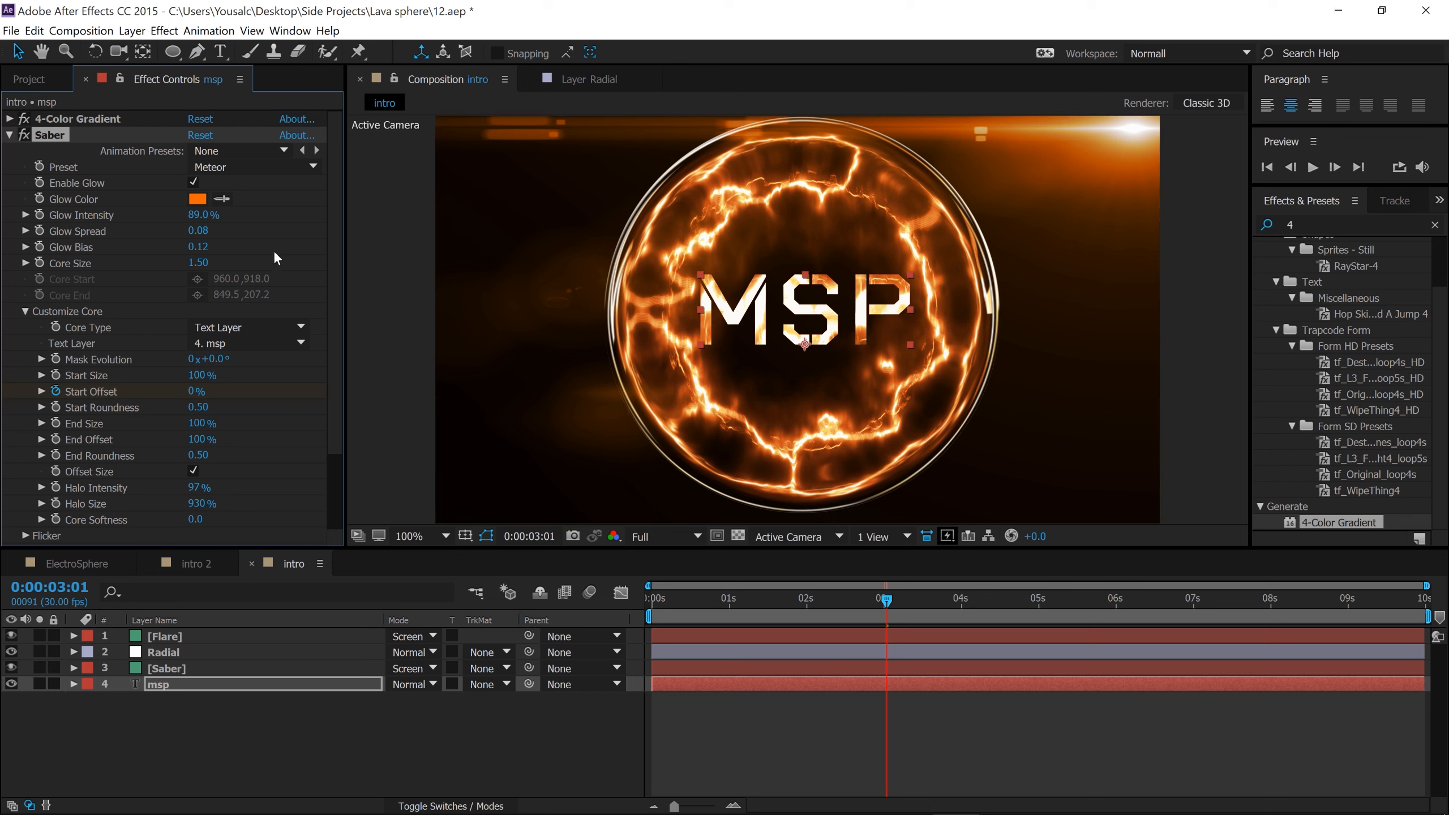
# Reduce the msp layer's Saber glow intensity to 40%, check it at an earlier frame and collapse the effect settings.
pyautogui.click(197, 217)
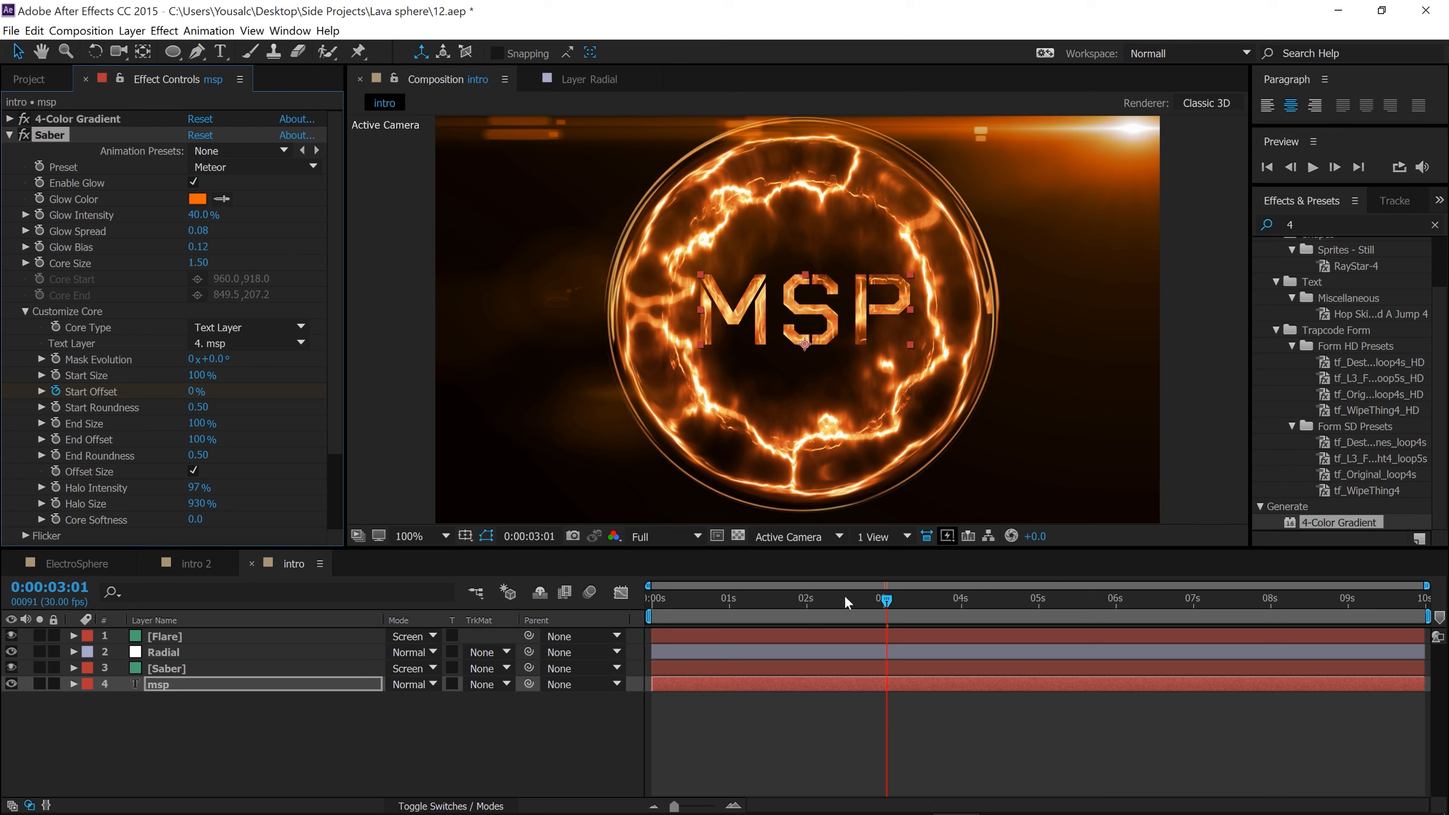
pyautogui.moveTo(884, 606); pyautogui.dragTo(711, 599)
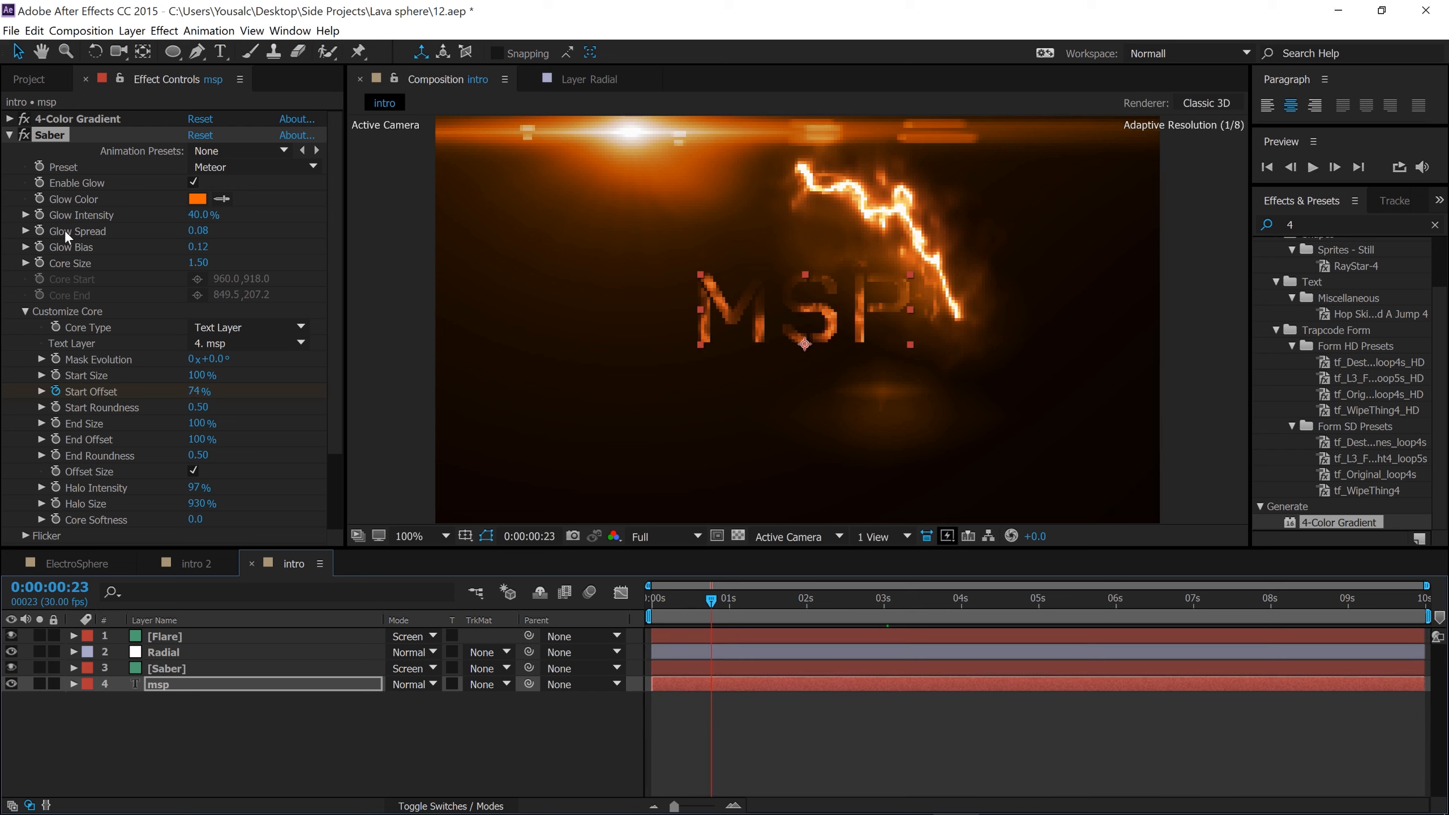
pyautogui.click(9, 135)
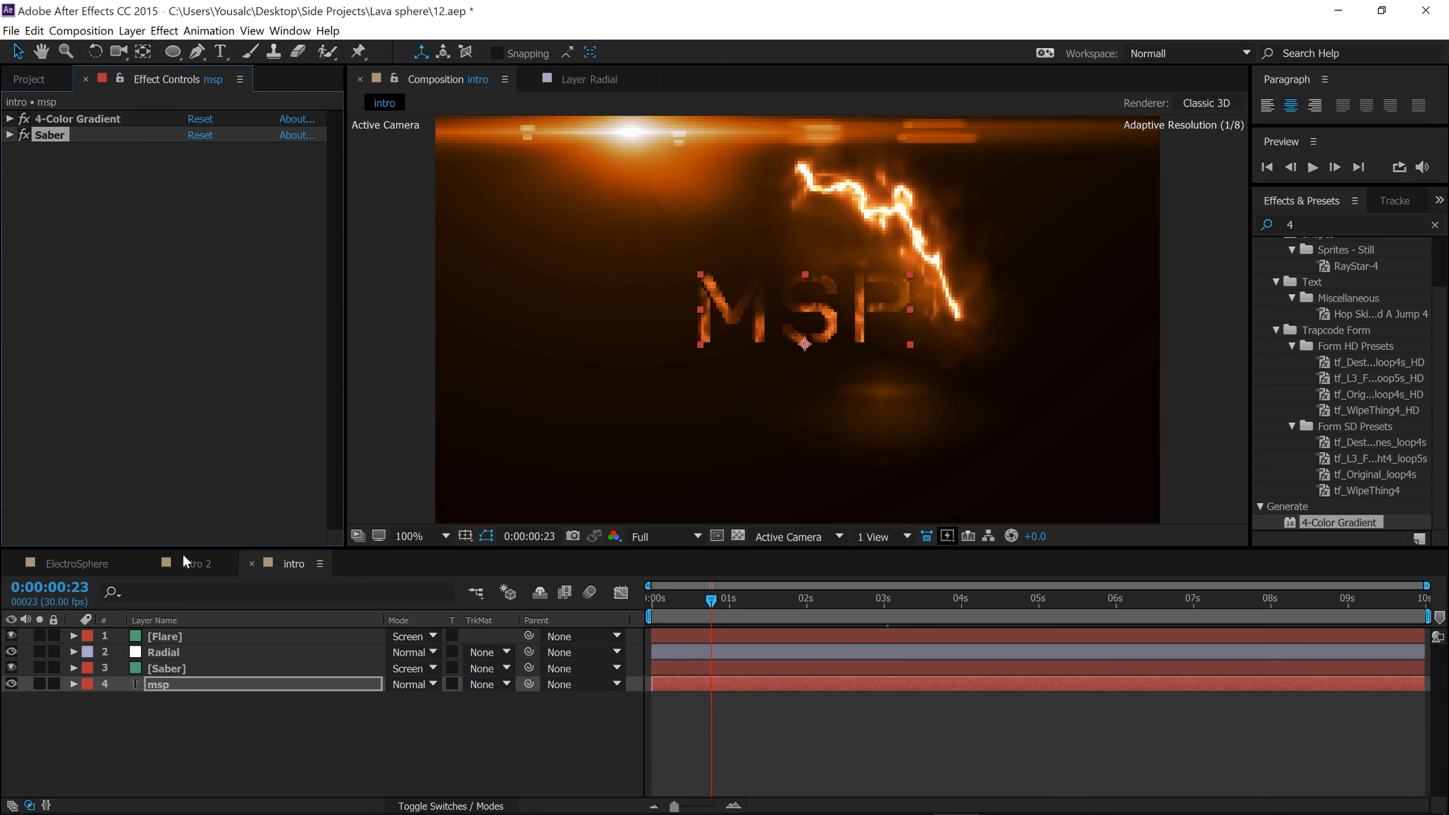
# Reveal the Start Offset keyframes of msp and Saber, and shift both msp keyframes forward in time by about half a second.
pyautogui.click(225, 708)
pyautogui.click(233, 685)
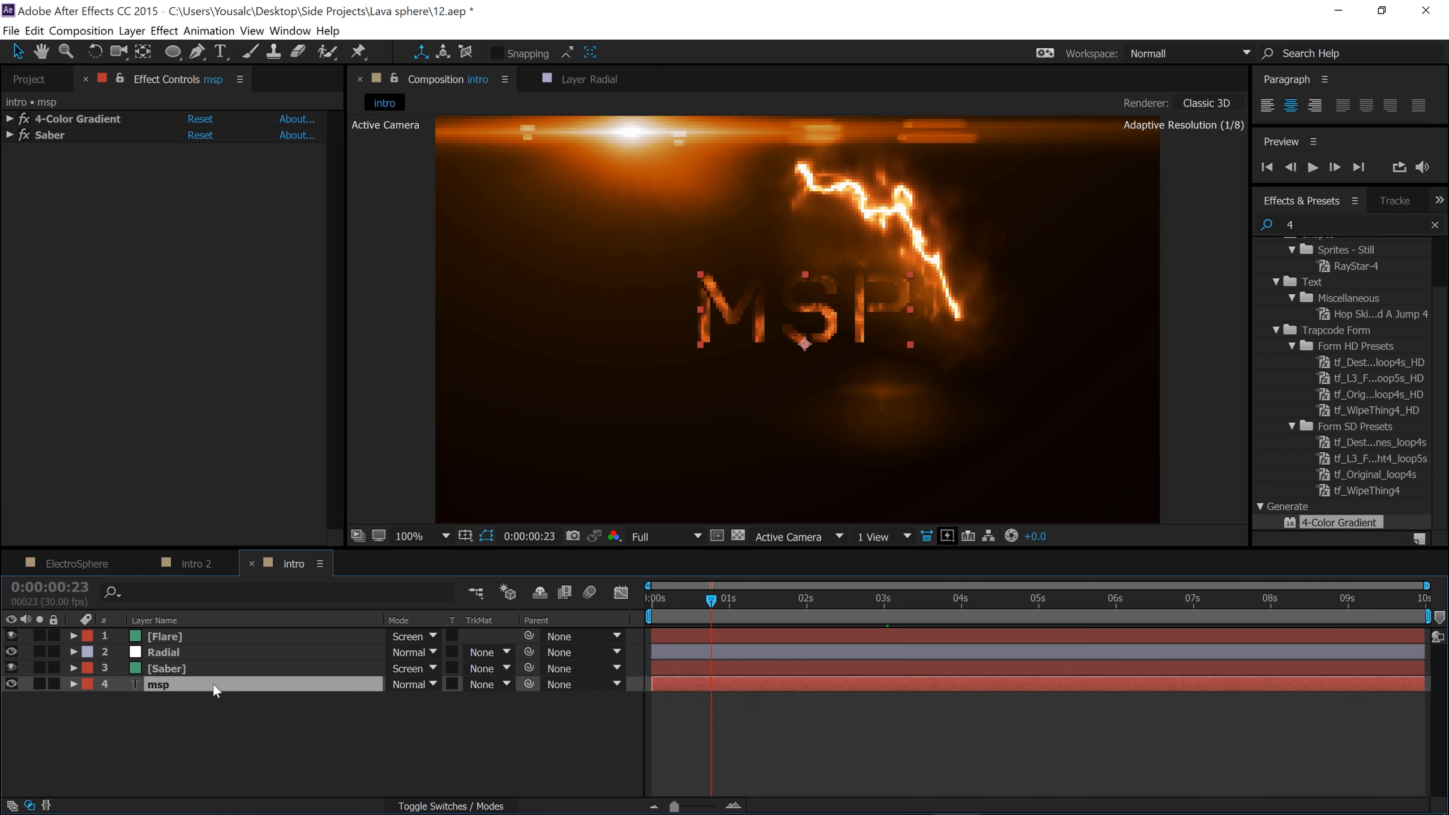
pyautogui.press('u')
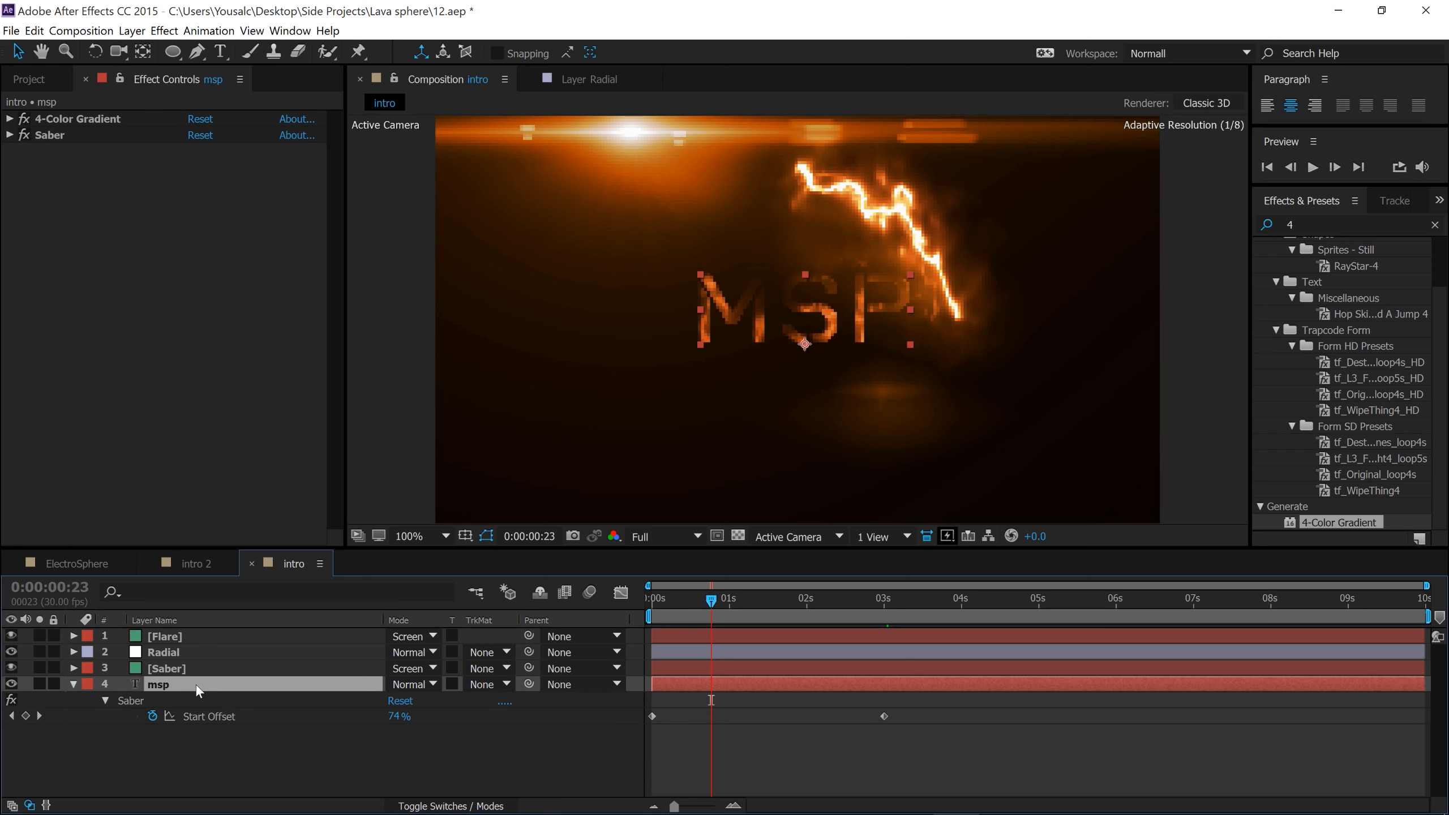
pyautogui.click(207, 669)
pyautogui.press('u')
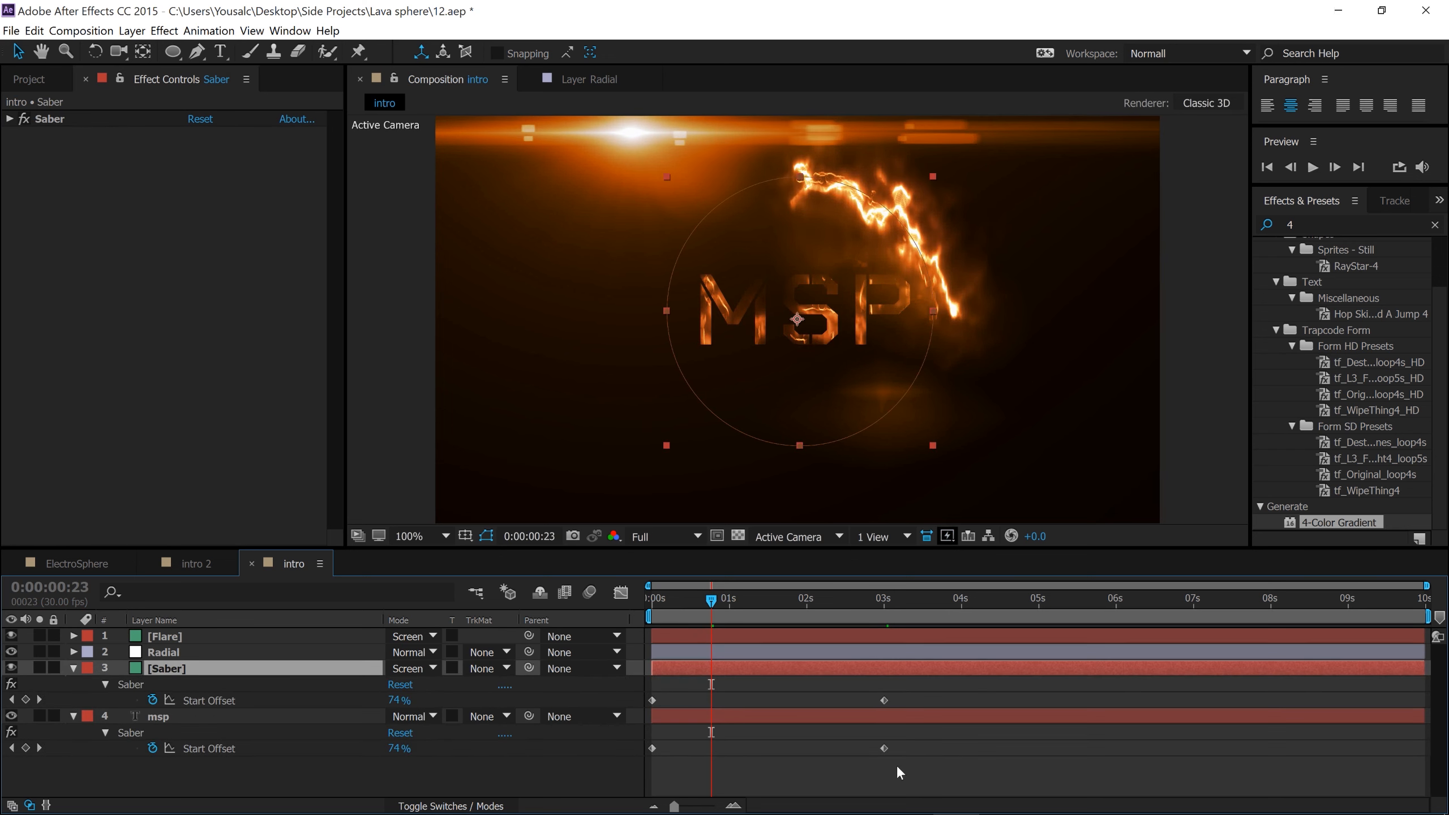
pyautogui.moveTo(897, 766); pyautogui.dragTo(687, 754)
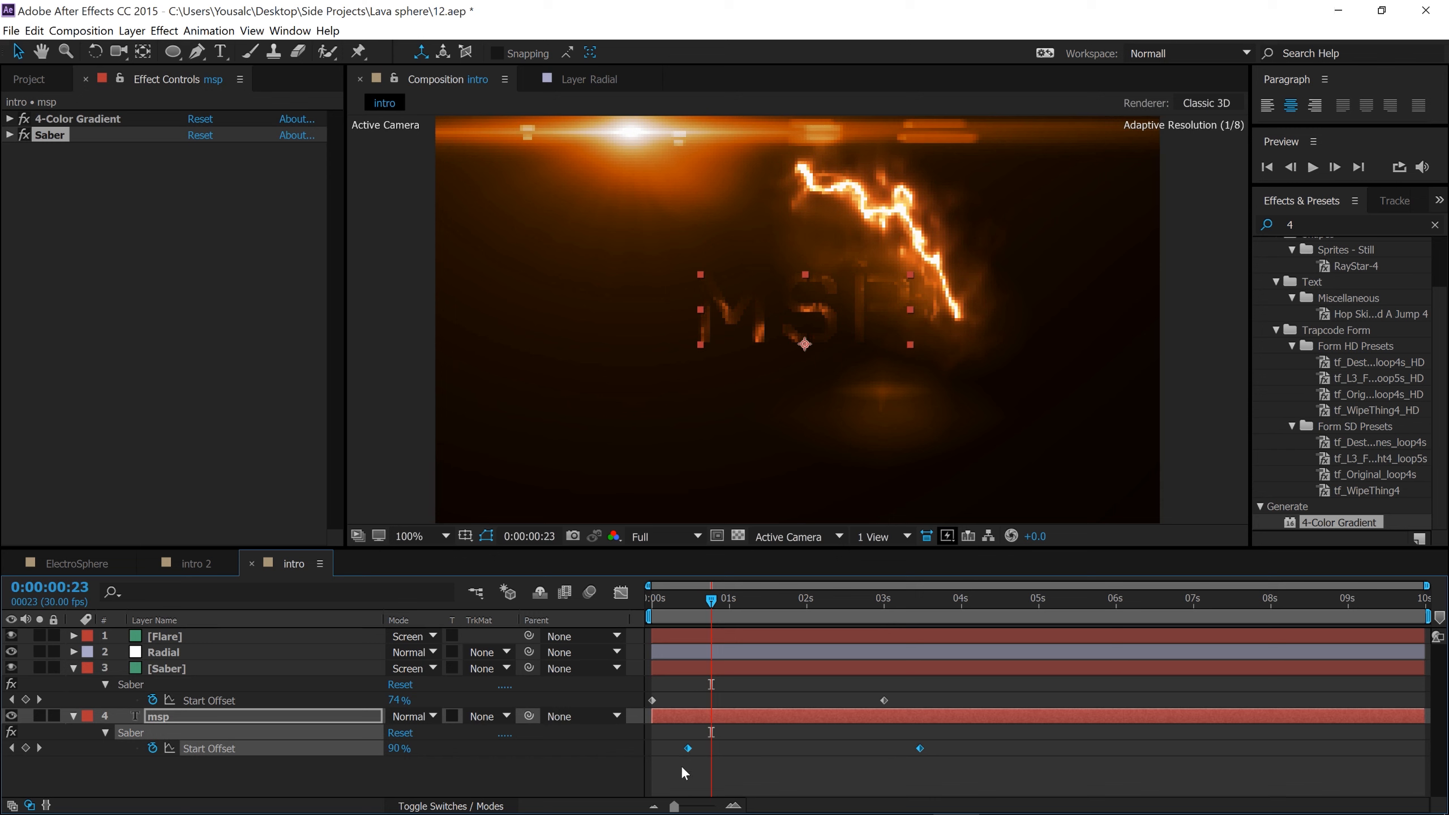
pyautogui.click(681, 765)
# Reveal the keyframes of the Radial and Flare layers and review the timing of the whole intro animation.
pyautogui.moveTo(710, 600)
pyautogui.mouseDown()
pyautogui.moveTo(651, 611)
pyautogui.moveTo(892, 615)
pyautogui.mouseUp()
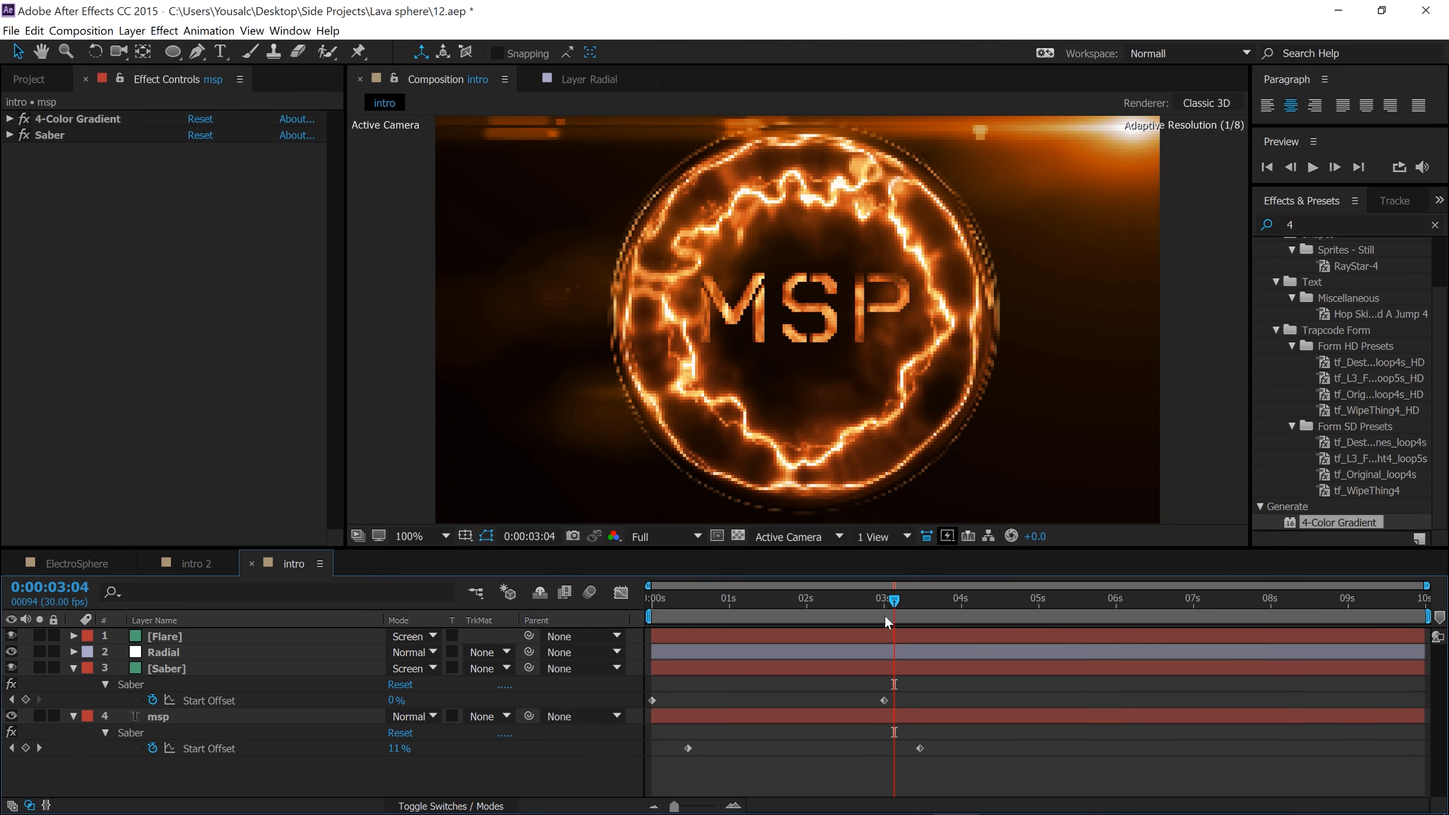
pyautogui.click(255, 656)
pyautogui.press('u')
pyautogui.click(194, 641)
pyautogui.press('u')
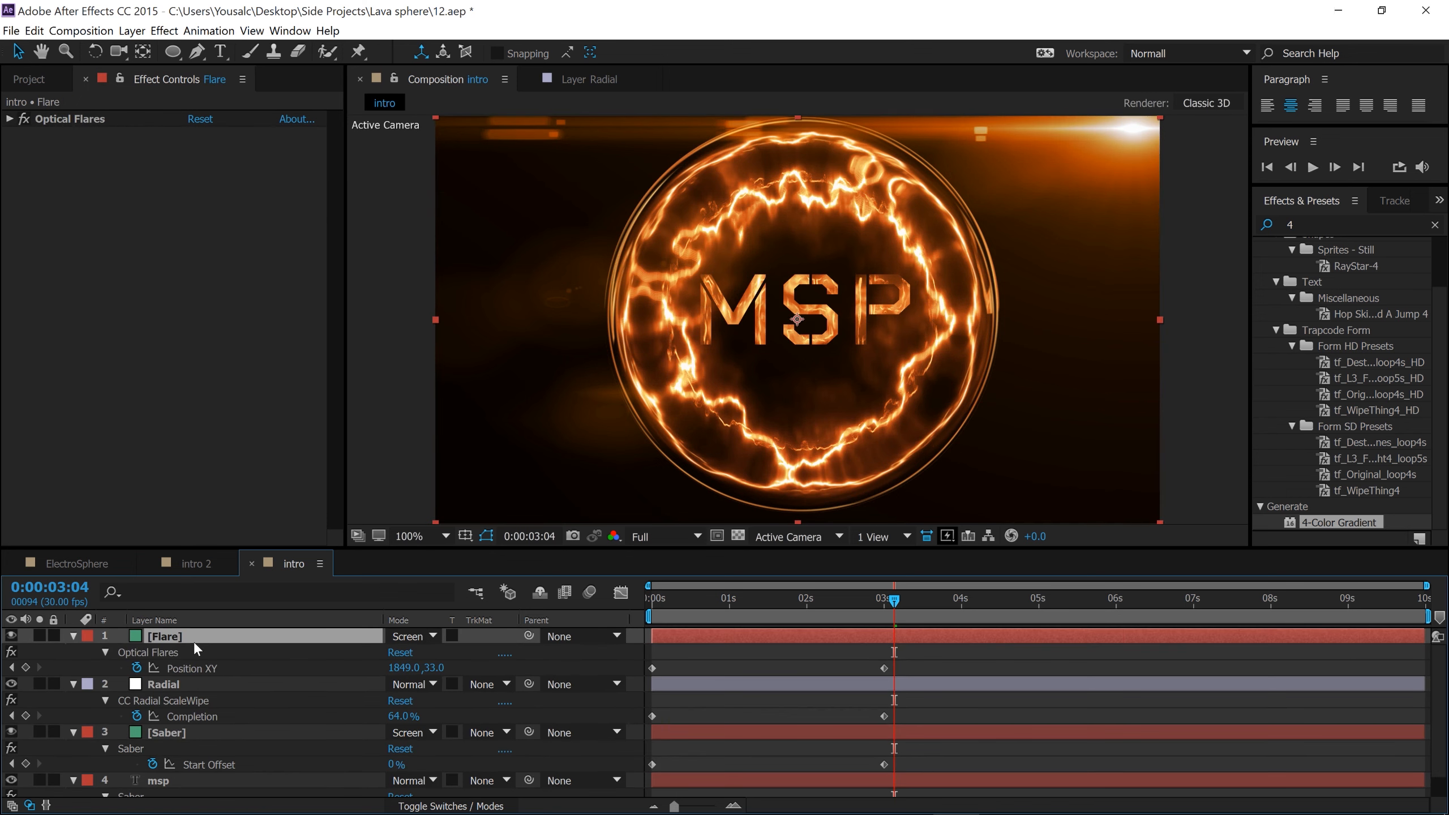
pyautogui.scroll(-1, 820, 739)
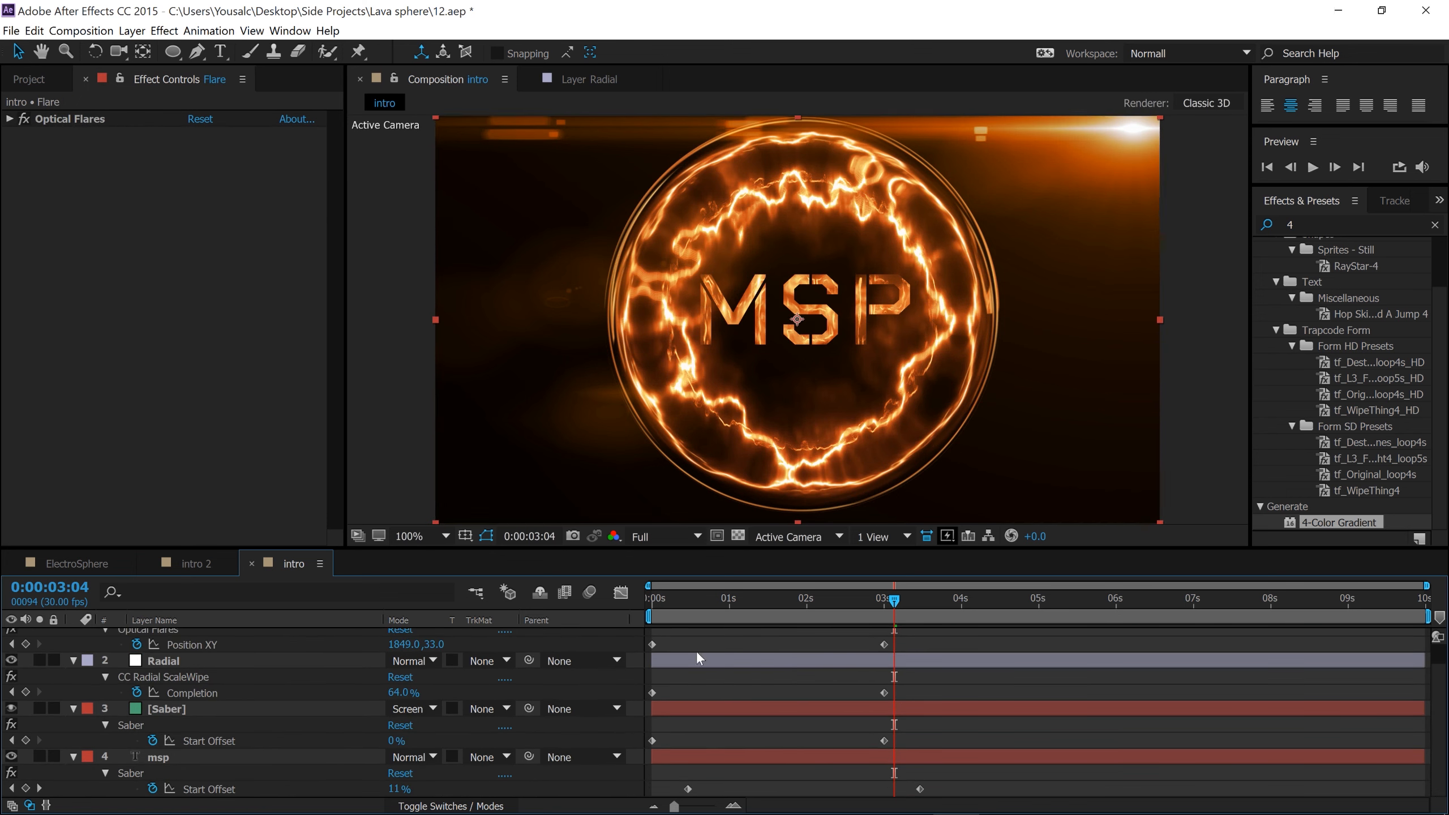
pyautogui.moveTo(895, 605); pyautogui.dragTo(750, 603)
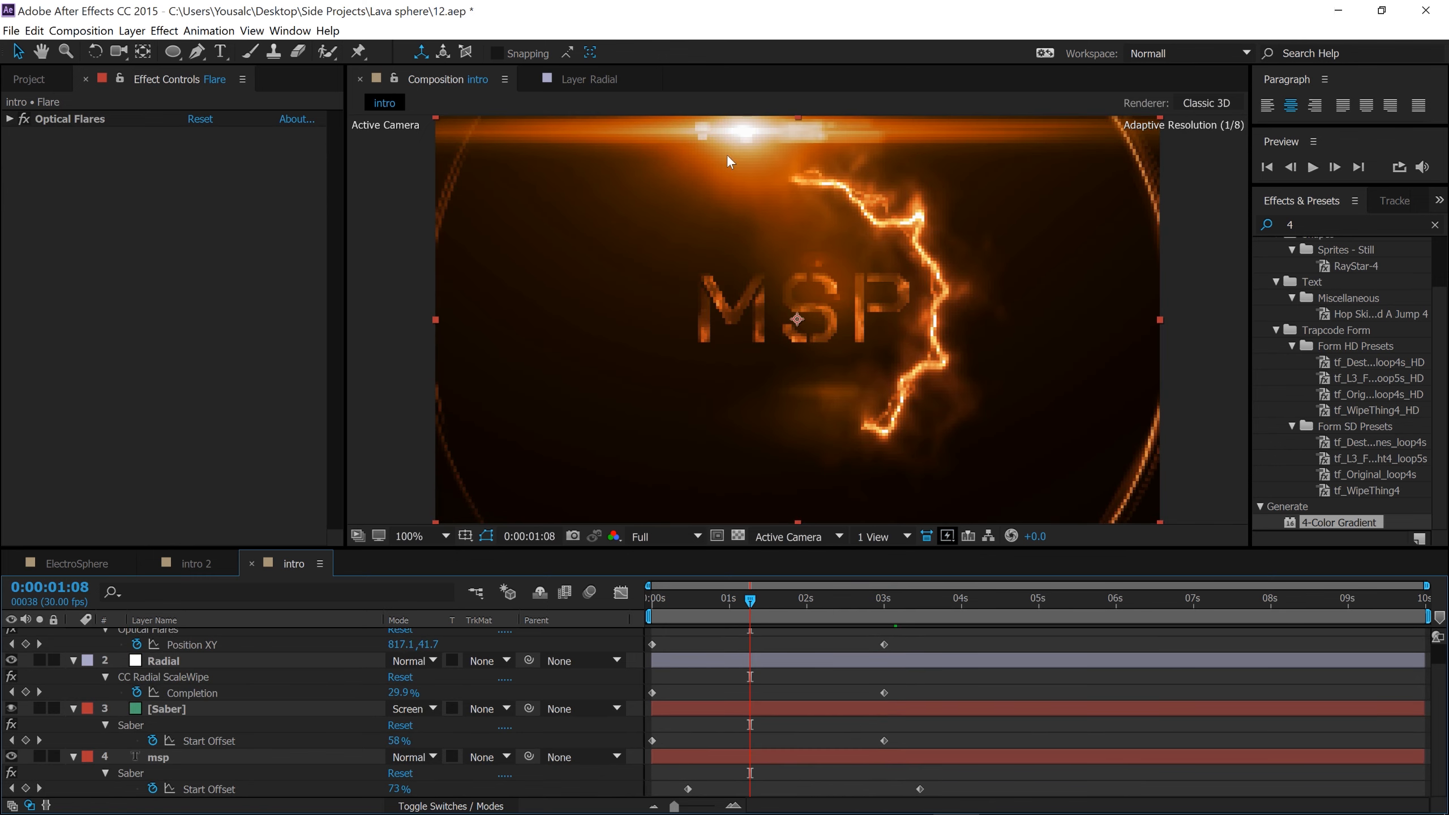
pyautogui.press('space')
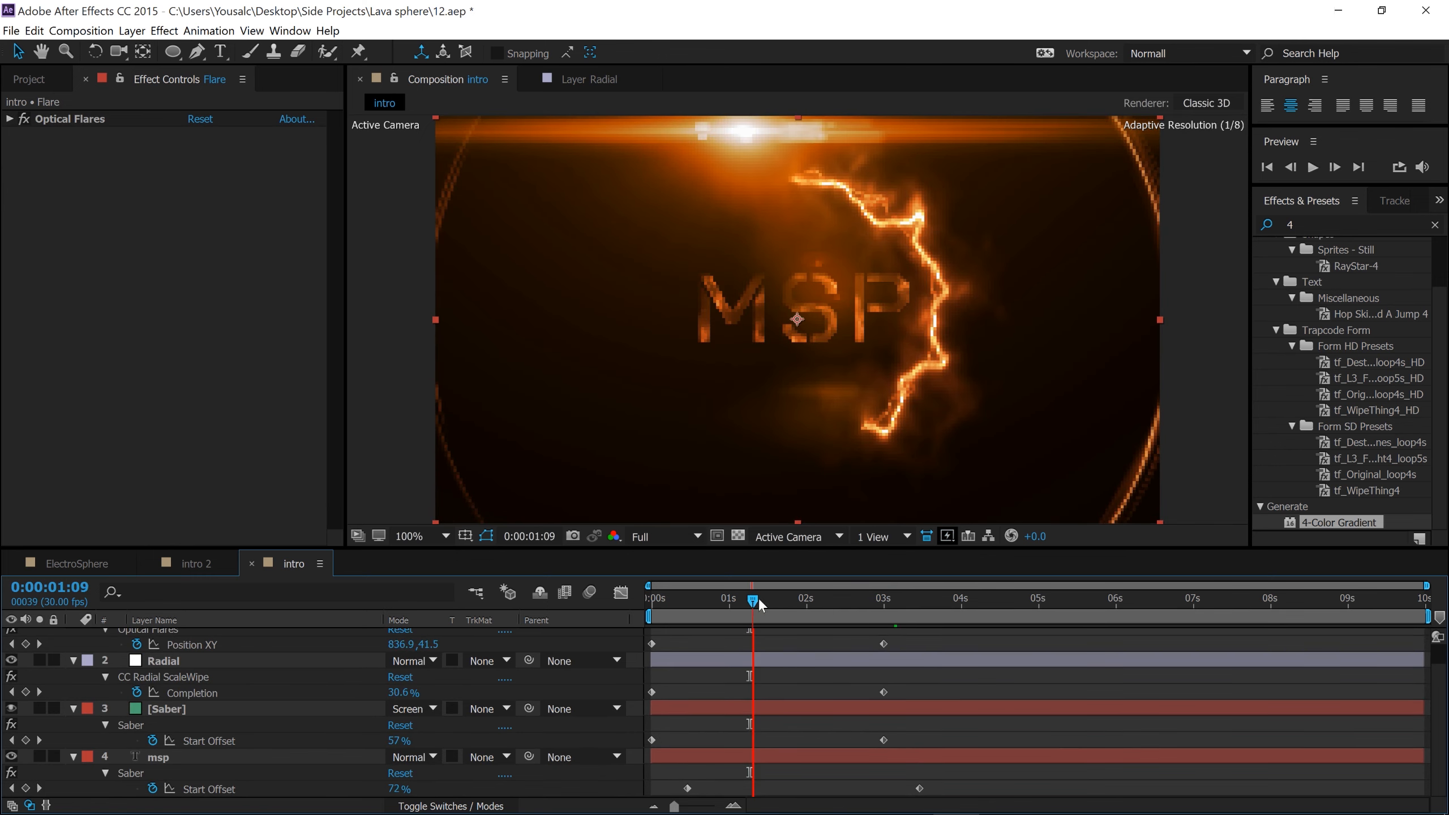
pyautogui.moveTo(771, 600); pyautogui.dragTo(654, 601)
pyautogui.scroll(2, 39, 643)
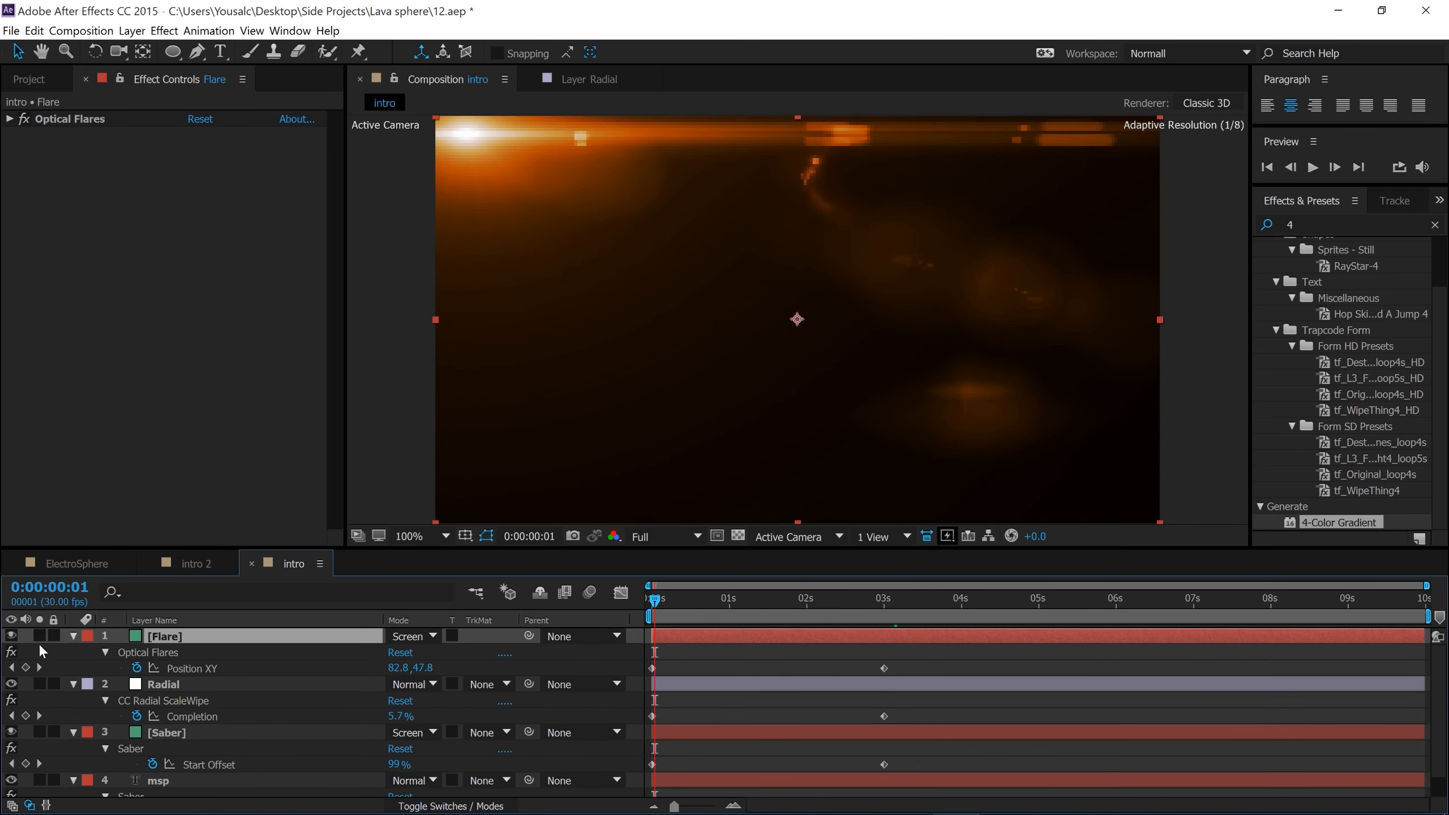
# Collapse the revealed properties of the Flare, Radial, Saber and msp layers.
pyautogui.click(73, 637)
pyautogui.click(73, 652)
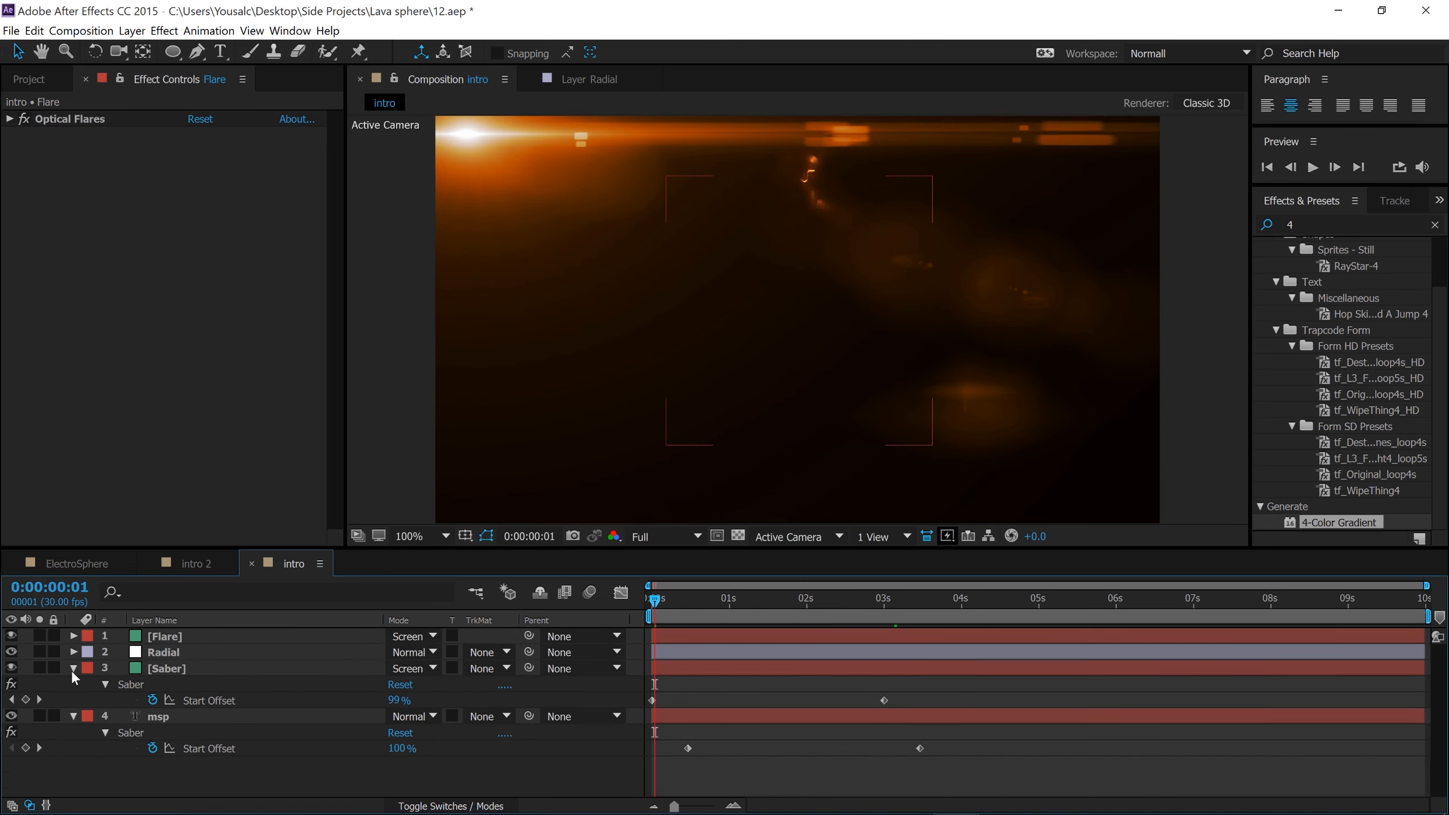
pyautogui.click(73, 669)
pyautogui.click(73, 684)
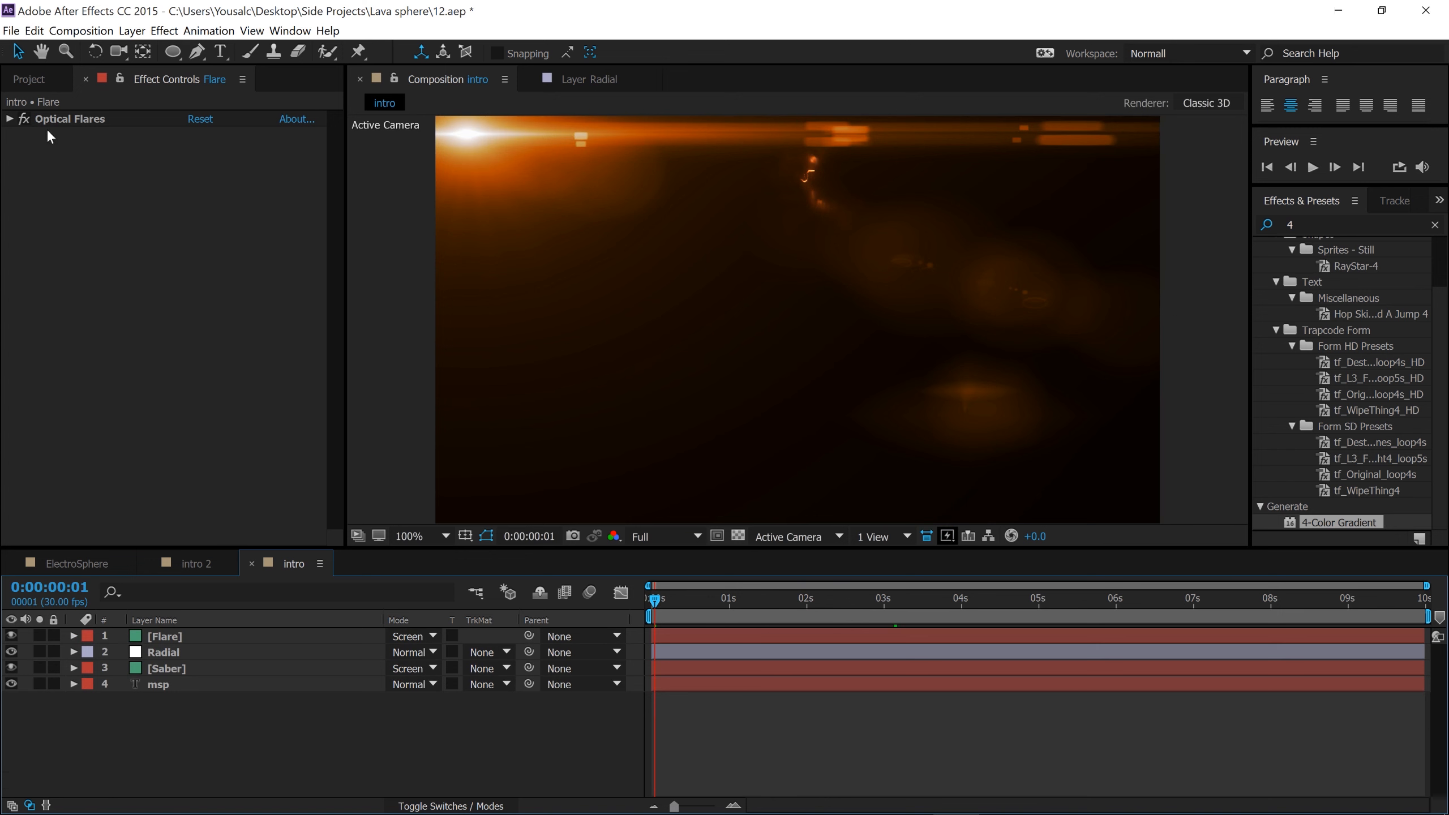
pyautogui.click(30, 80)
pyautogui.click(132, 79)
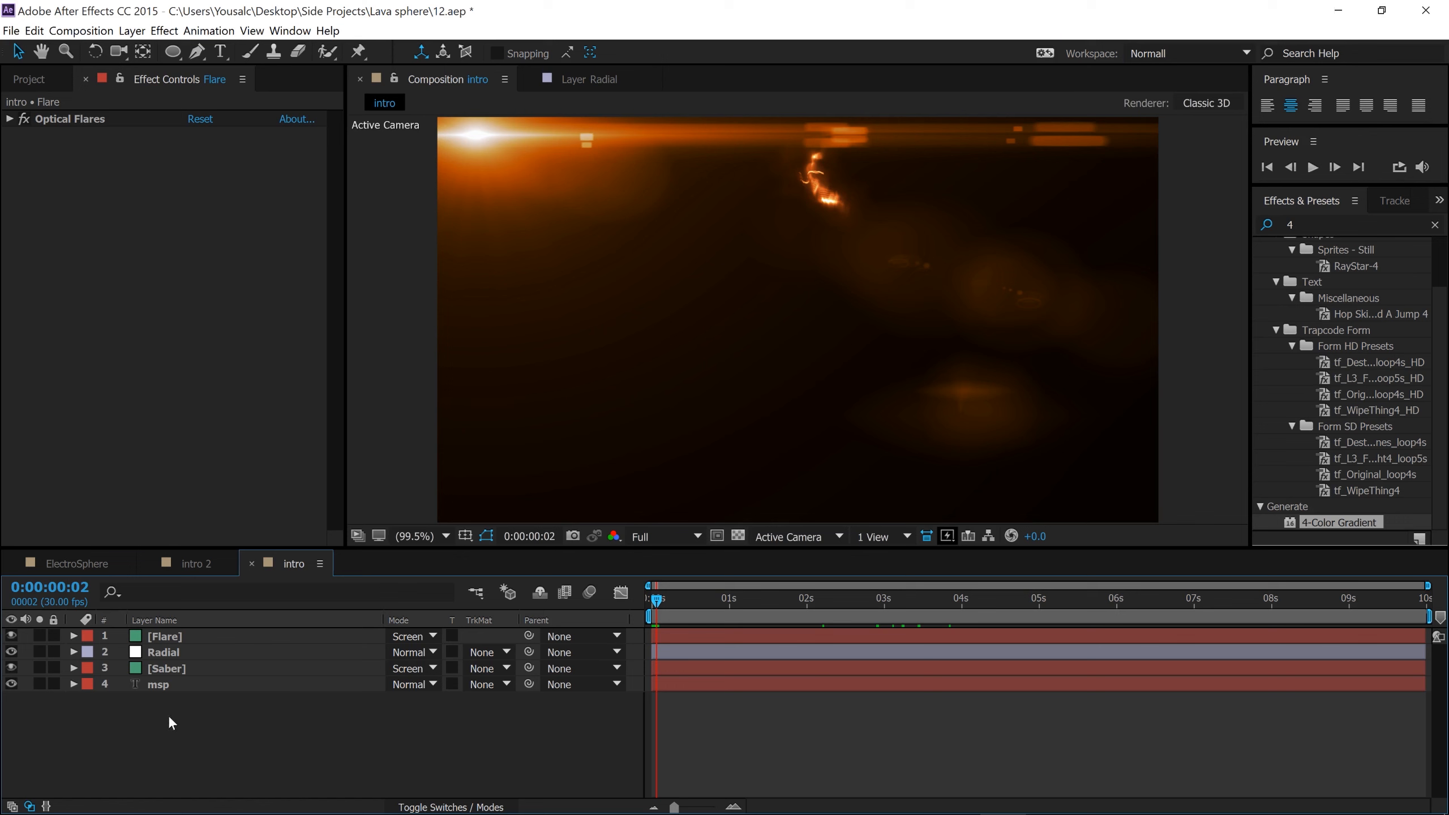
# Add a new adjustment layer to the intro composition and rename it water.
pyautogui.rightClick(261, 721)
pyautogui.moveTo(343, 587)
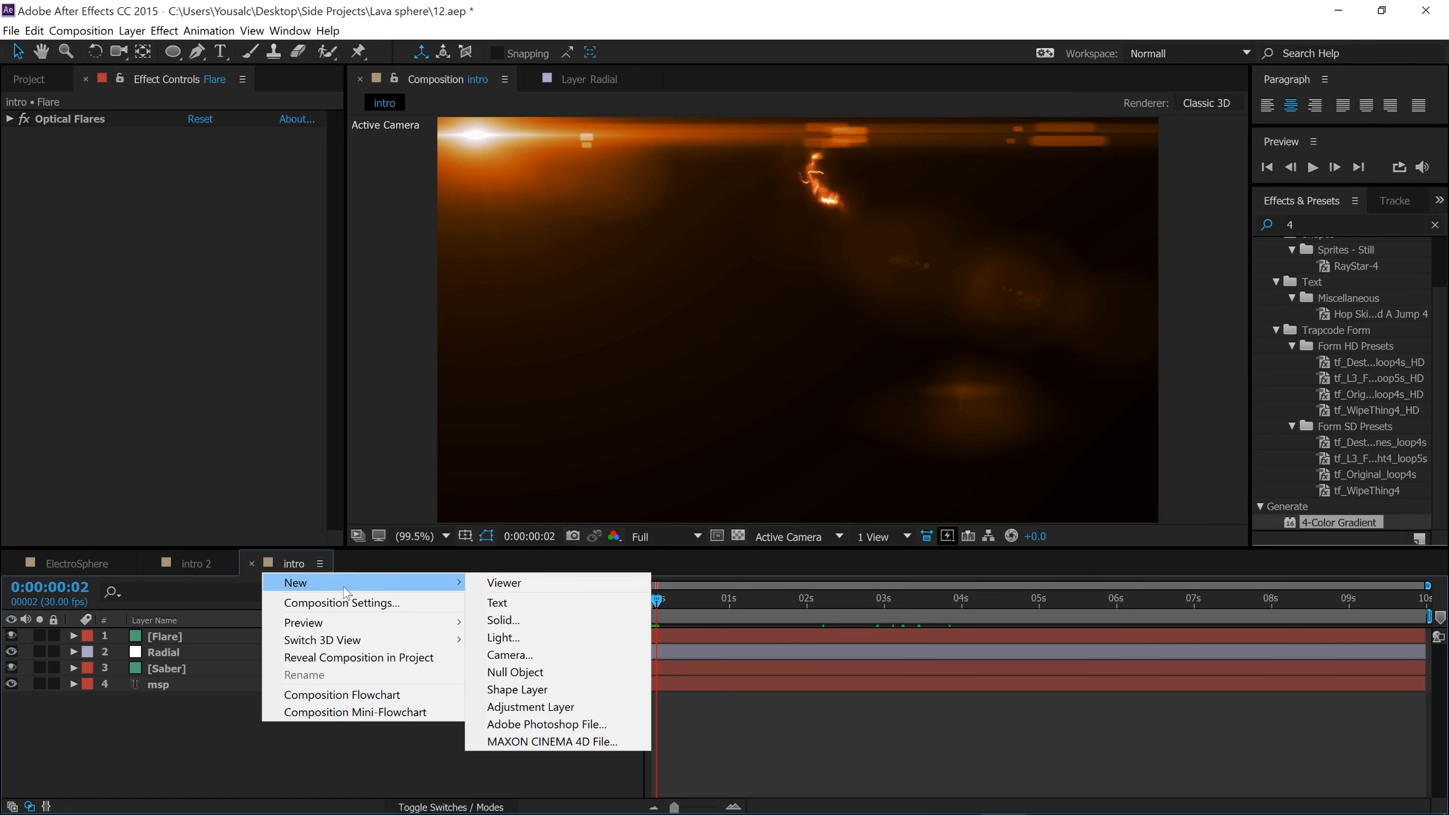
pyautogui.click(547, 707)
pyautogui.rightClick(277, 638)
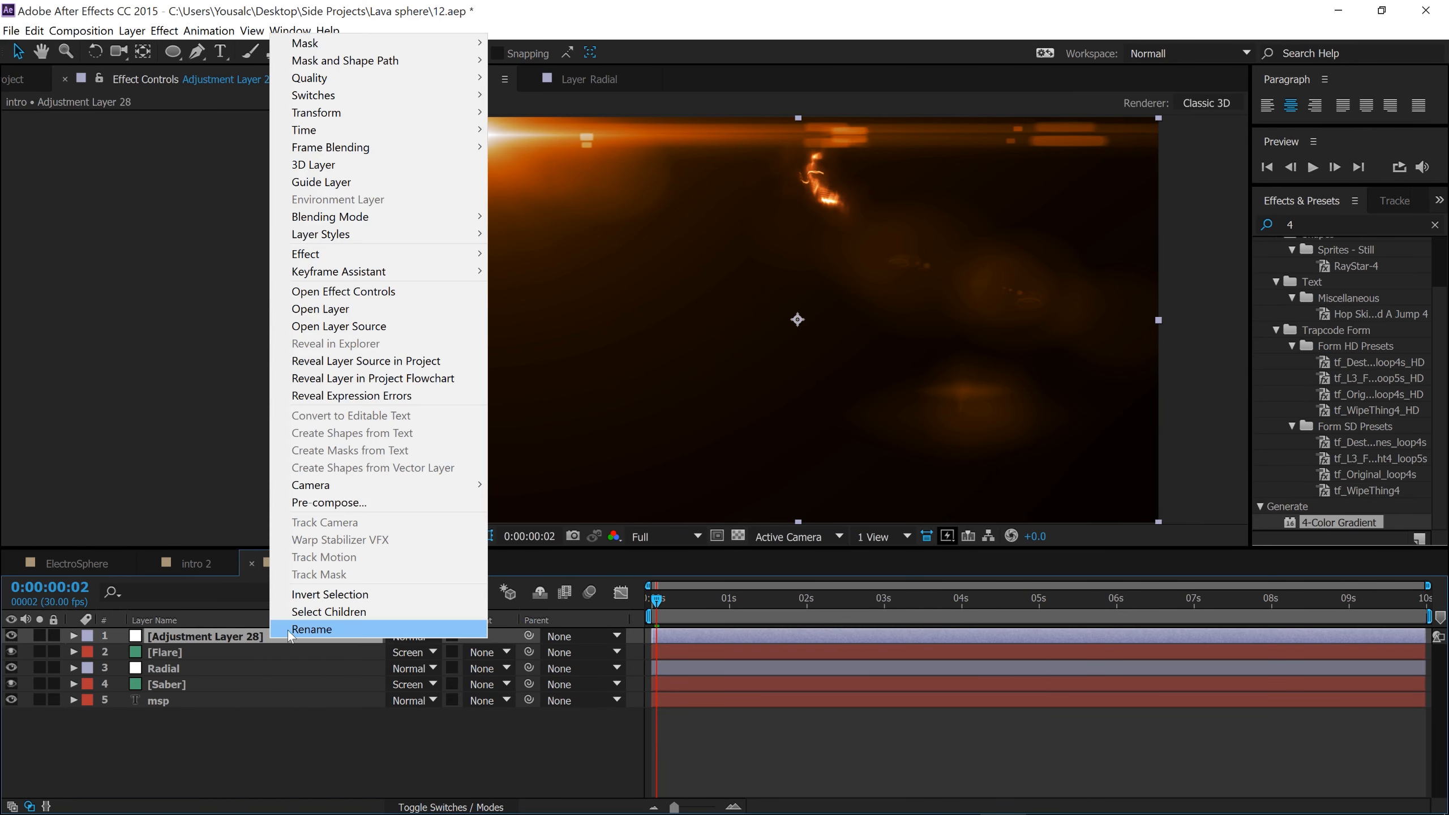
pyautogui.click(297, 629)
pyautogui.write('water')
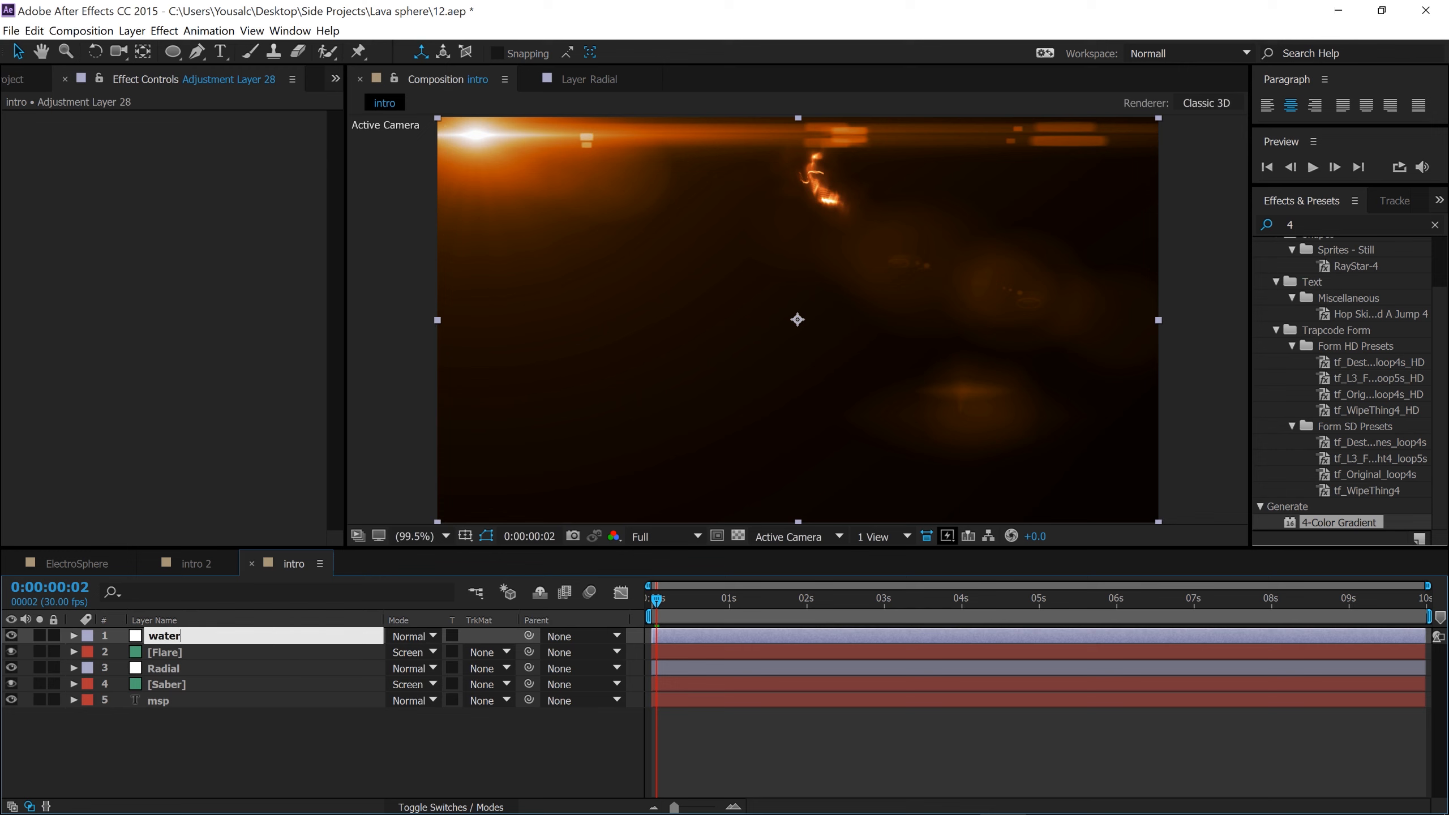
pyautogui.press('Return')
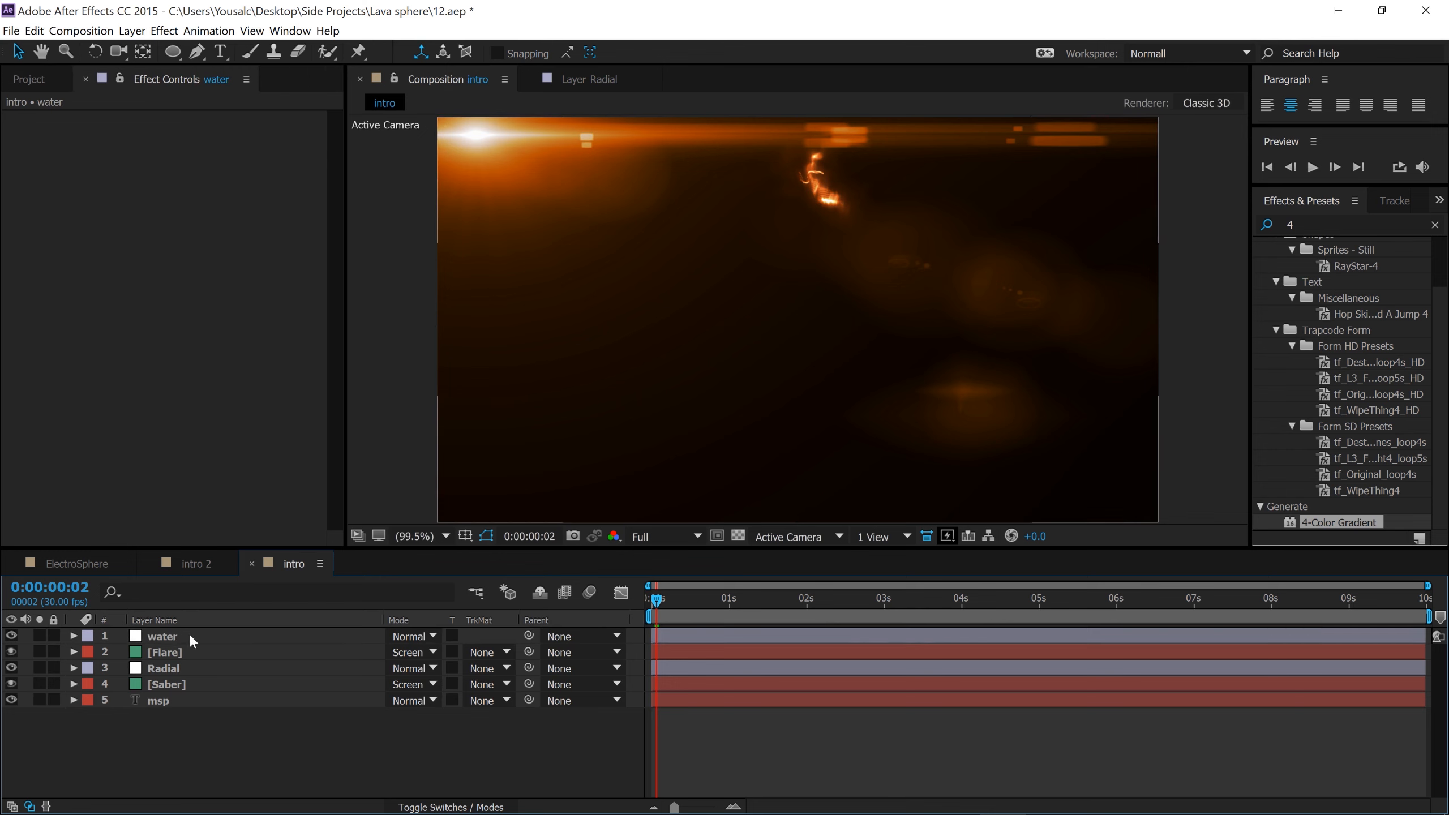
# Place the water layer between the Saber and msp layers and set its blending mode to Screen.
pyautogui.moveTo(189, 634); pyautogui.dragTo(188, 688)
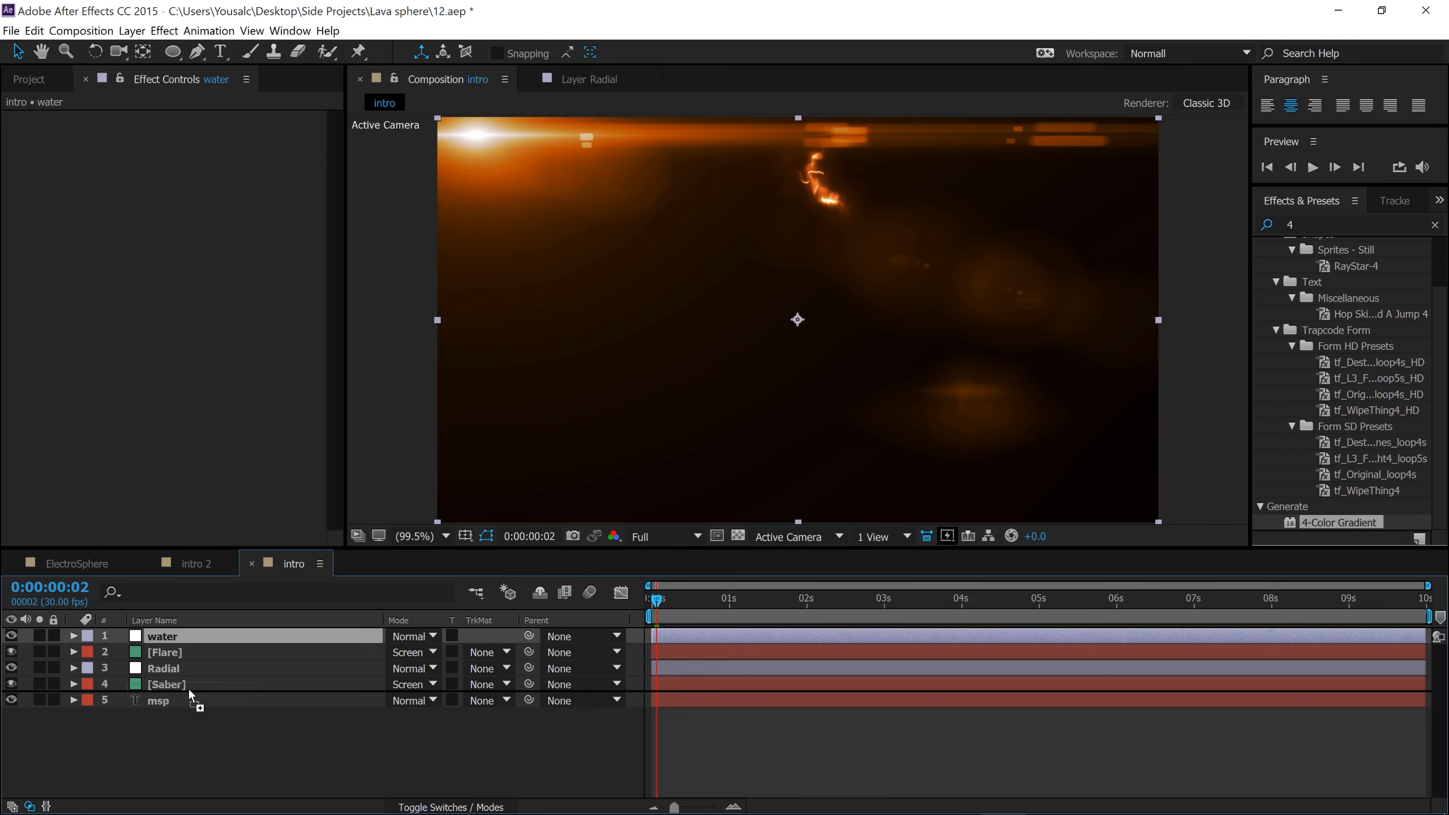
pyautogui.click(416, 687)
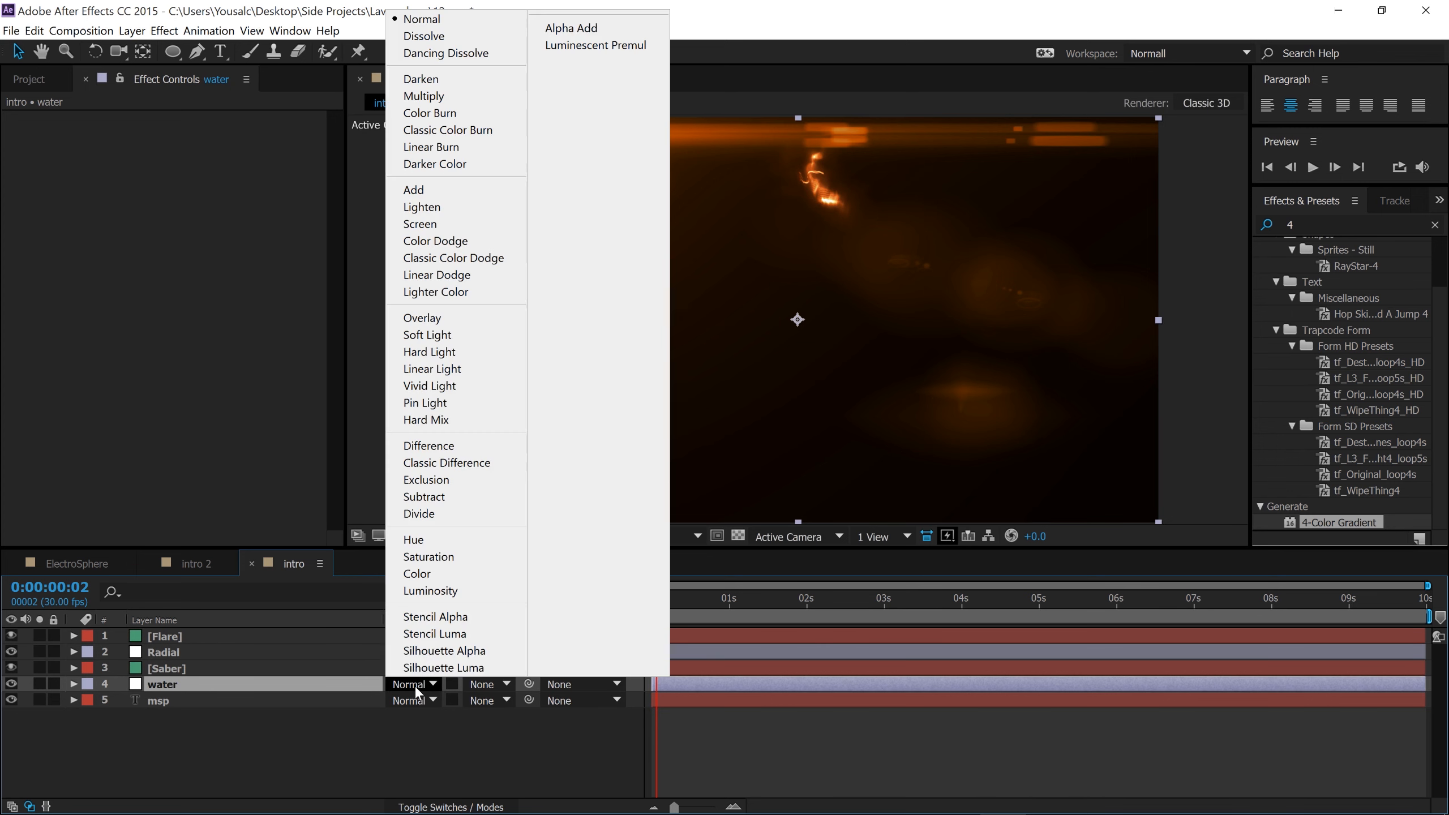
pyautogui.click(463, 225)
# Turn off the adjustment layer switch on the water layer and return to the blending mode columns.
pyautogui.click(434, 804)
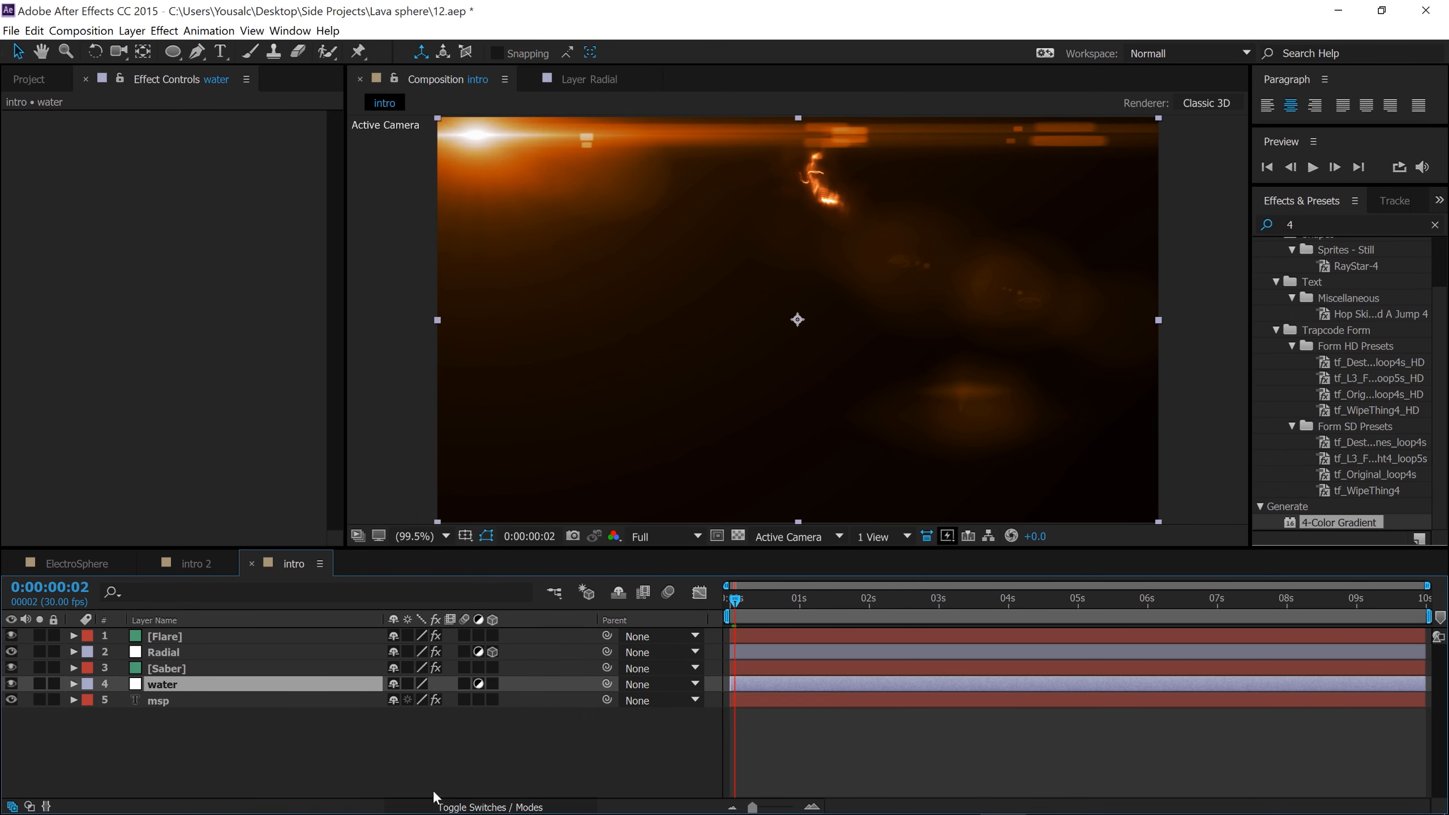
pyautogui.click(478, 684)
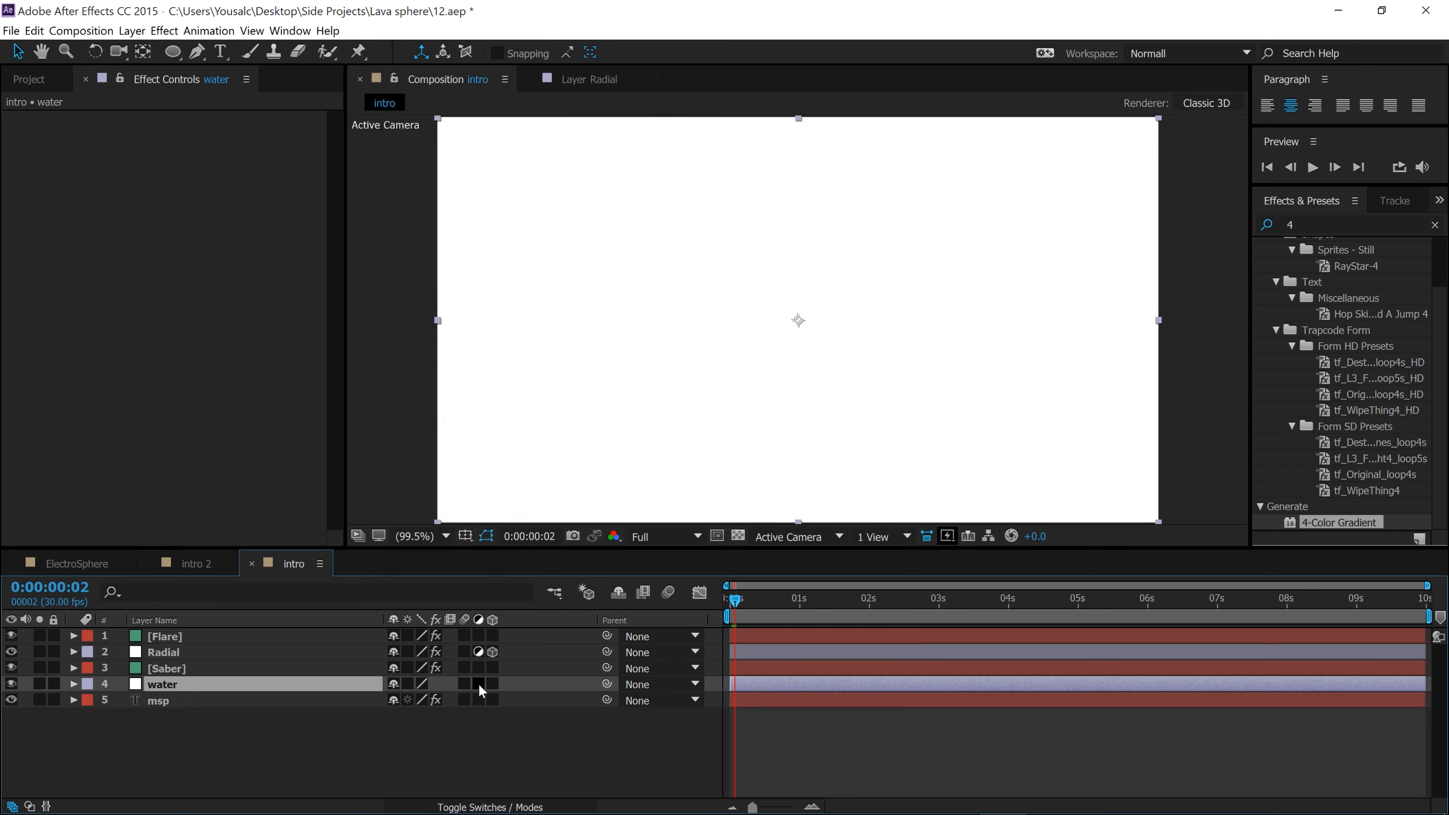
pyautogui.click(492, 805)
pyautogui.click(492, 805)
pyautogui.click(492, 805)
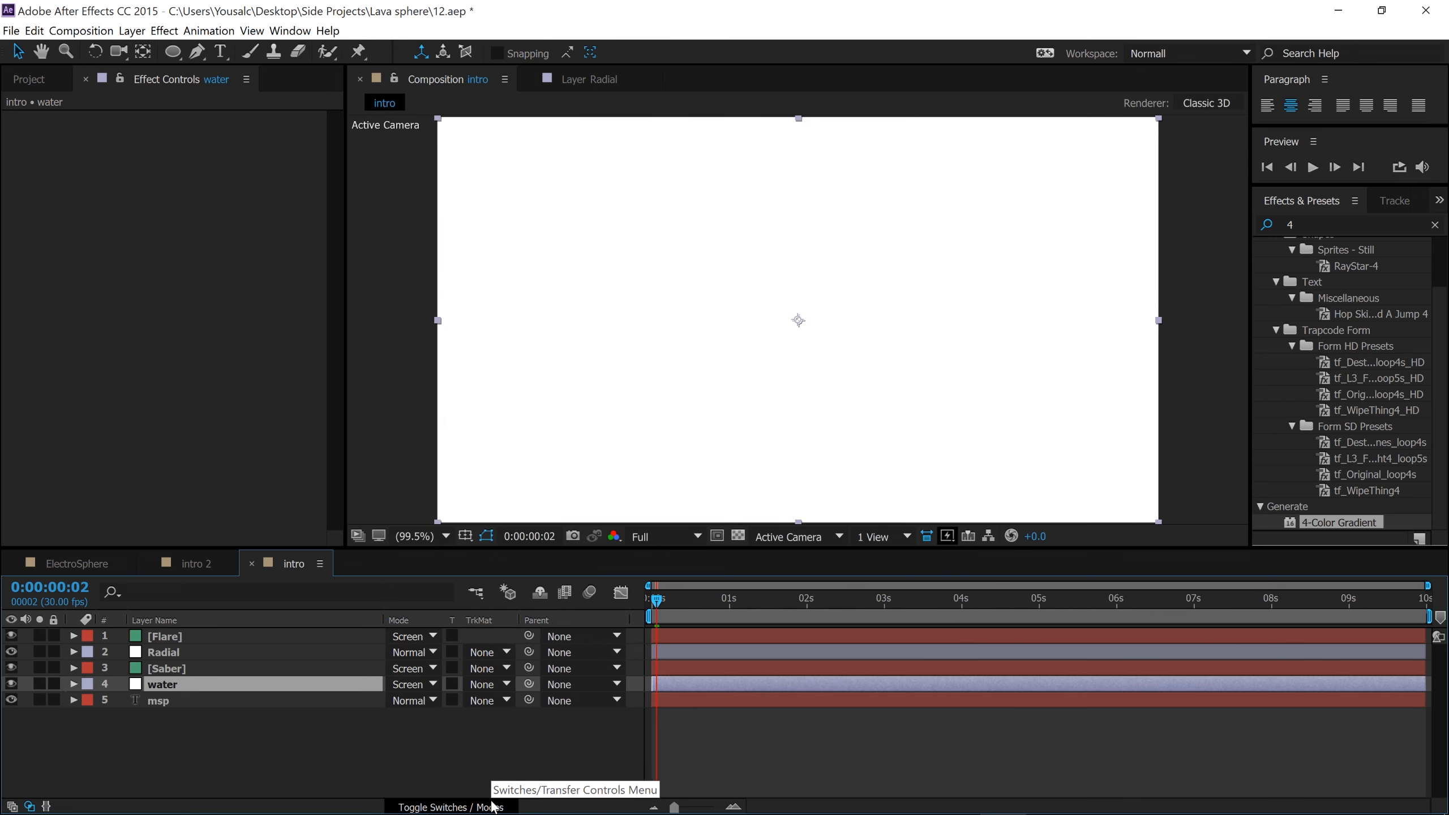
# Find the Radio Waves effect and apply it to the water layer, undoing any application to the Flare layer.
pyautogui.click(1325, 223)
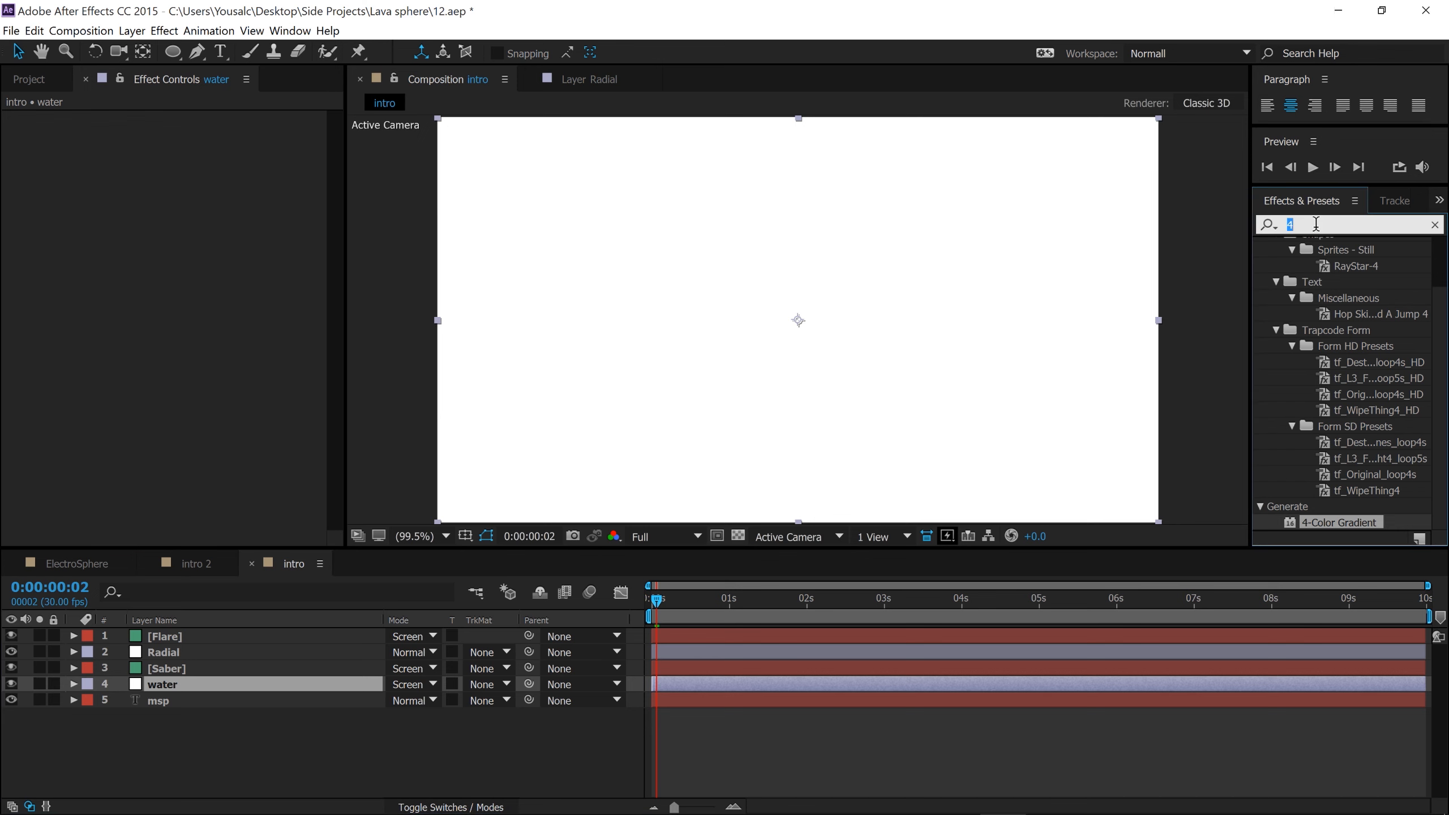
pyautogui.write('radio')
pyautogui.click(1335, 263)
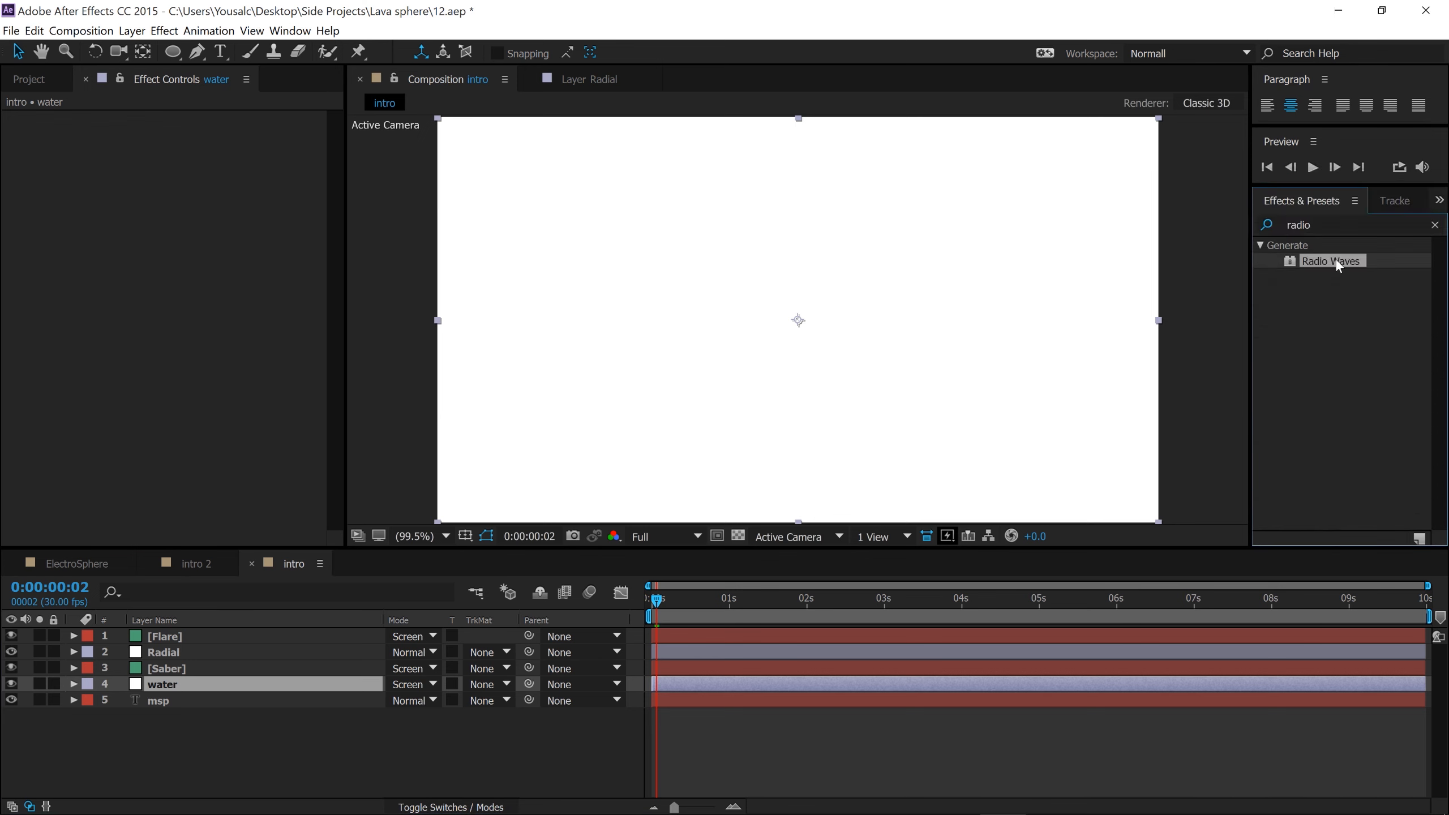
pyautogui.moveTo(1339, 265); pyautogui.dragTo(856, 312)
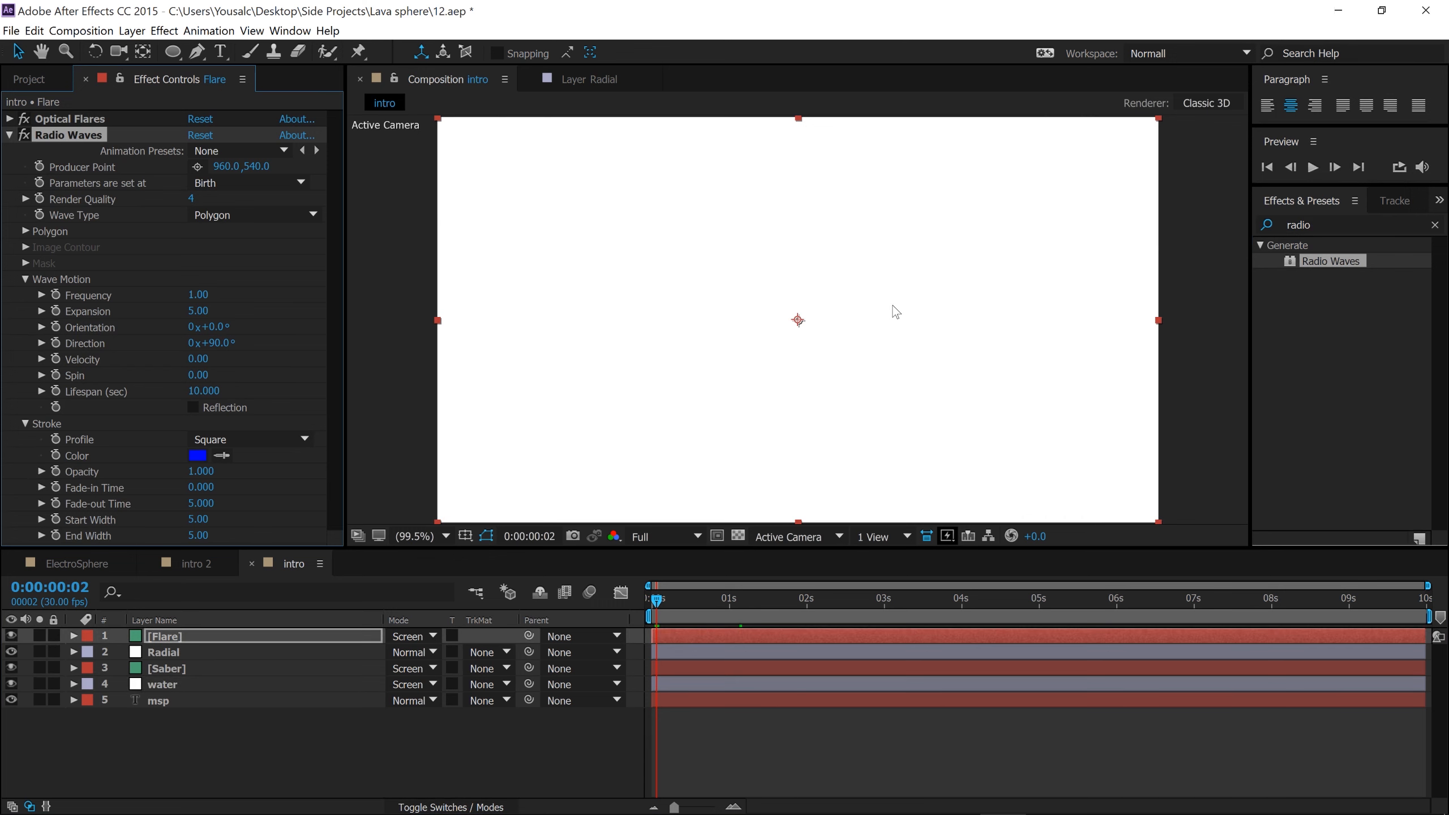
pyautogui.hotkey('ctrl', 'z')
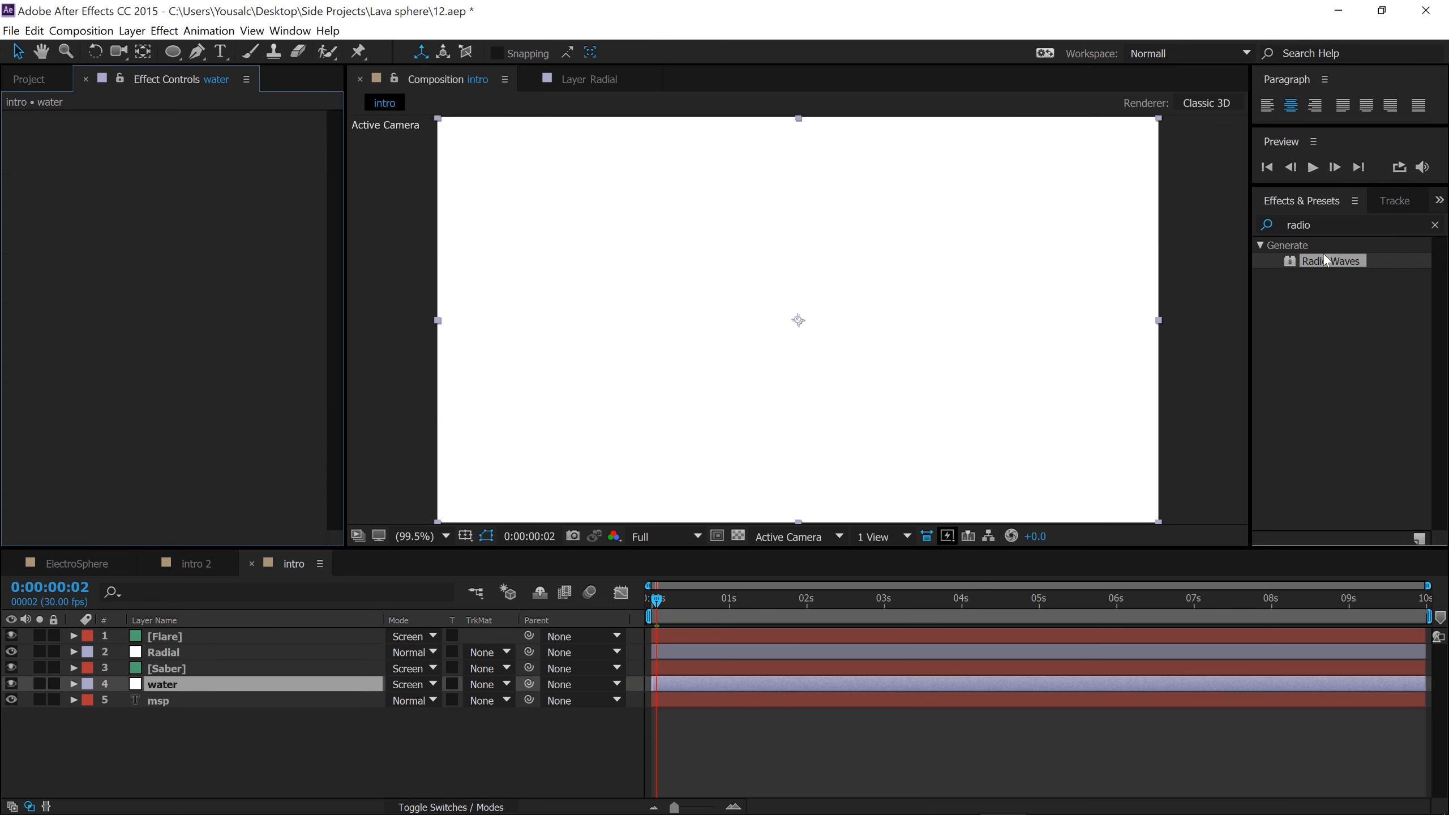
pyautogui.moveTo(1311, 261); pyautogui.dragTo(174, 684)
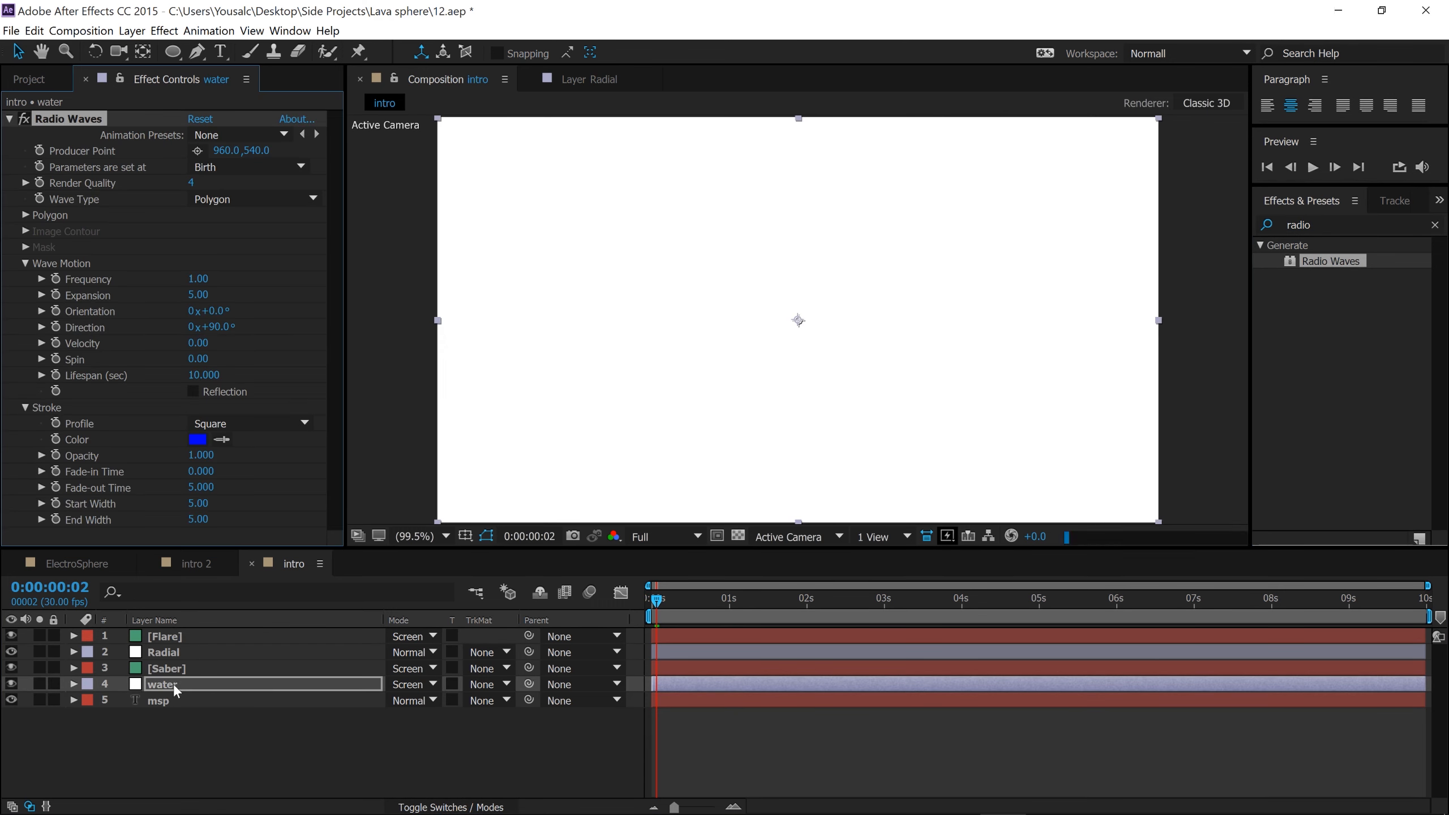
# At 0:00:03:15, draw an elliptical mask on the water layer around the fiery ring.
pyautogui.moveTo(681, 600); pyautogui.dragTo(928, 599)
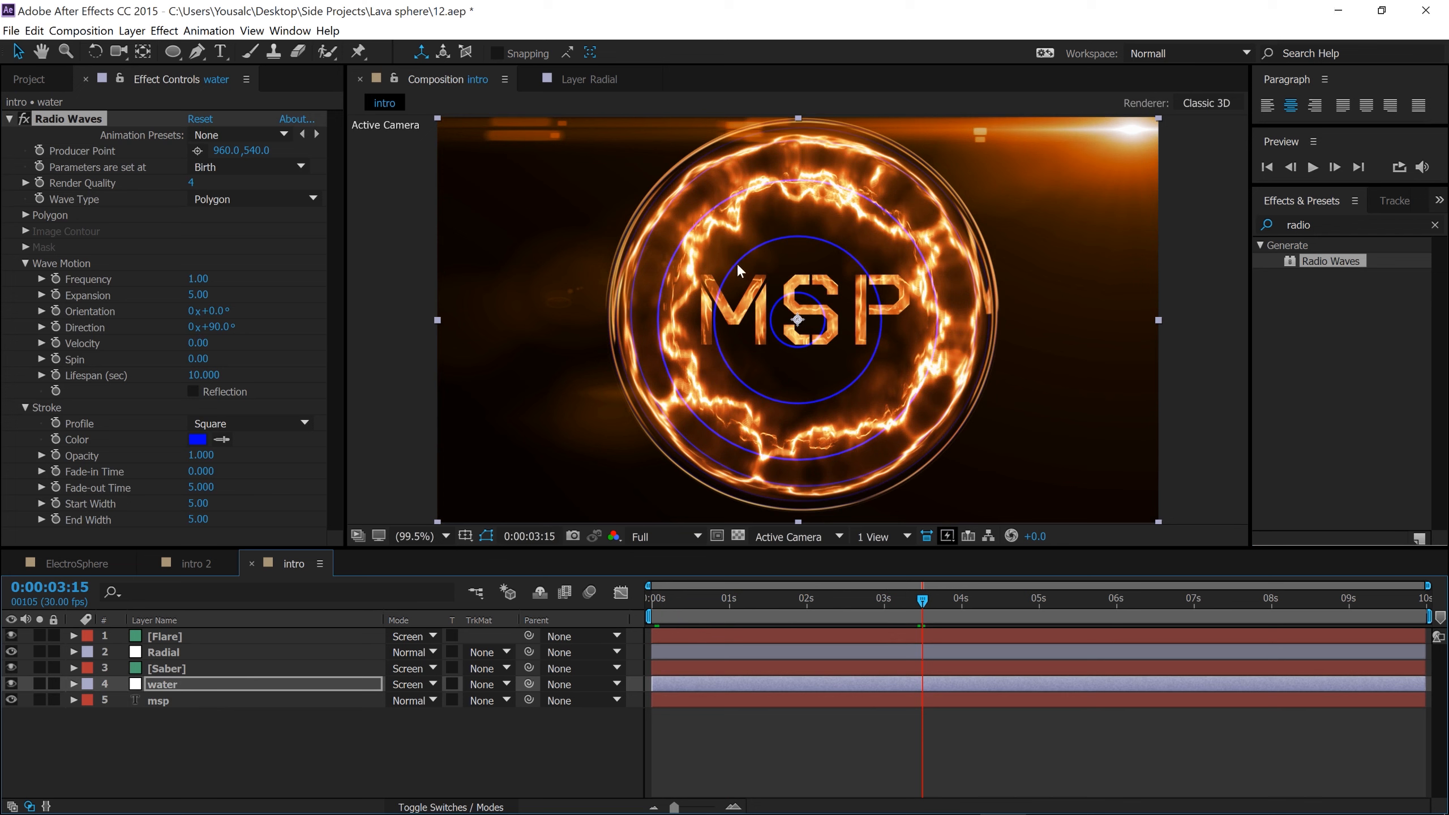
pyautogui.click(177, 55)
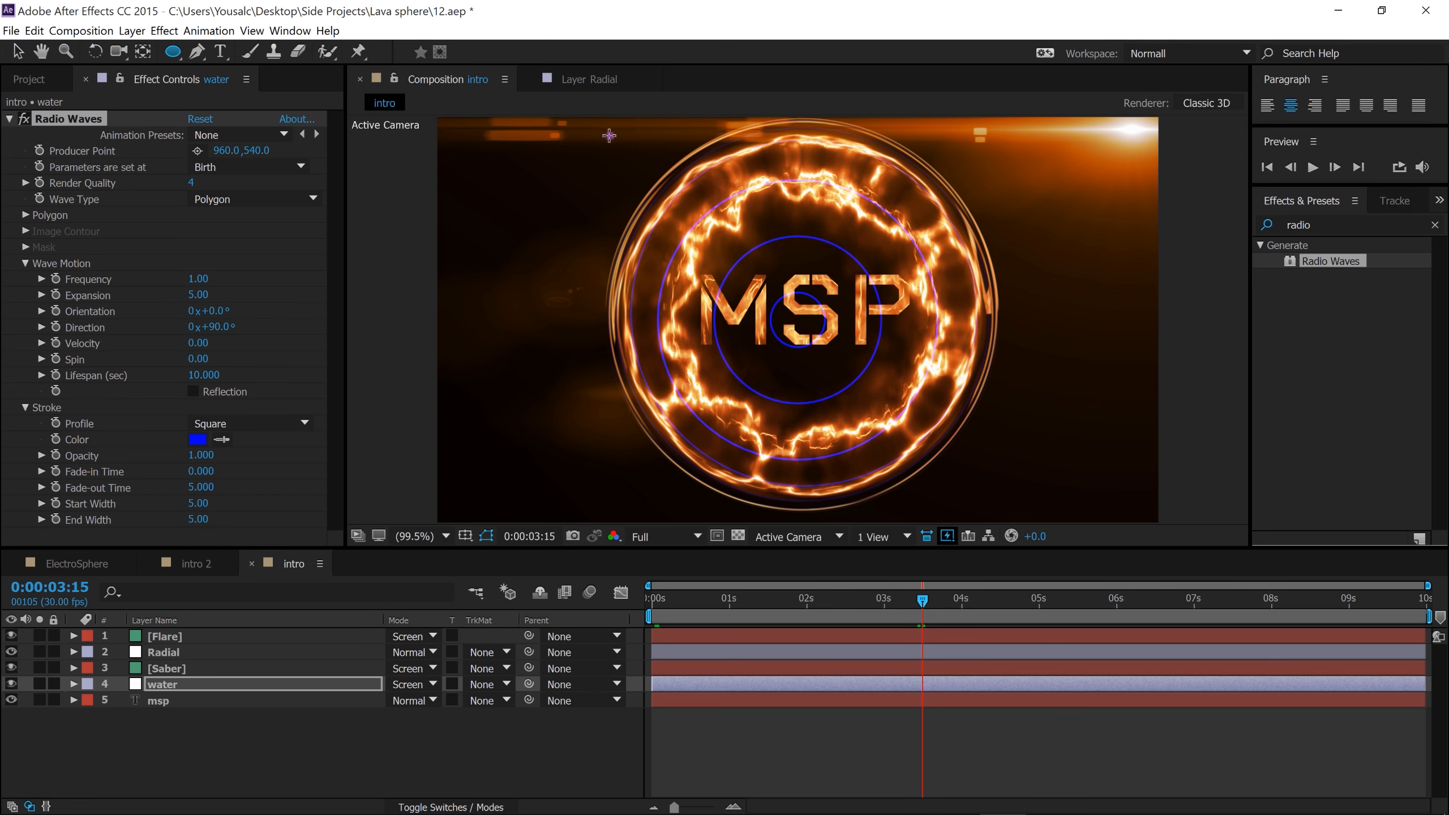
pyautogui.moveTo(609, 135); pyautogui.dragTo(989, 506)
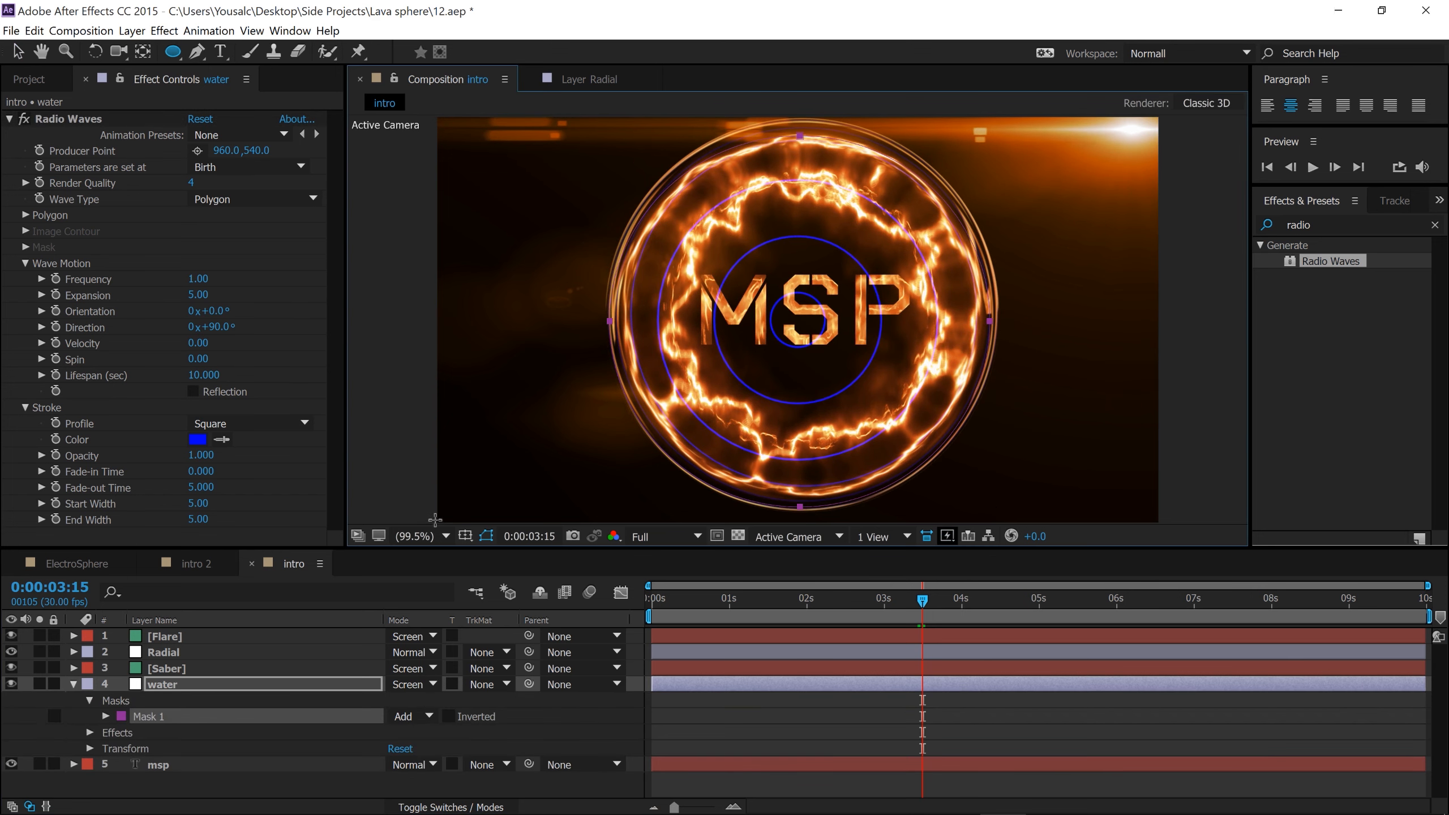
# Move the top point of the water layer's mask up to the outer edge of the ring.
pyautogui.click(106, 717)
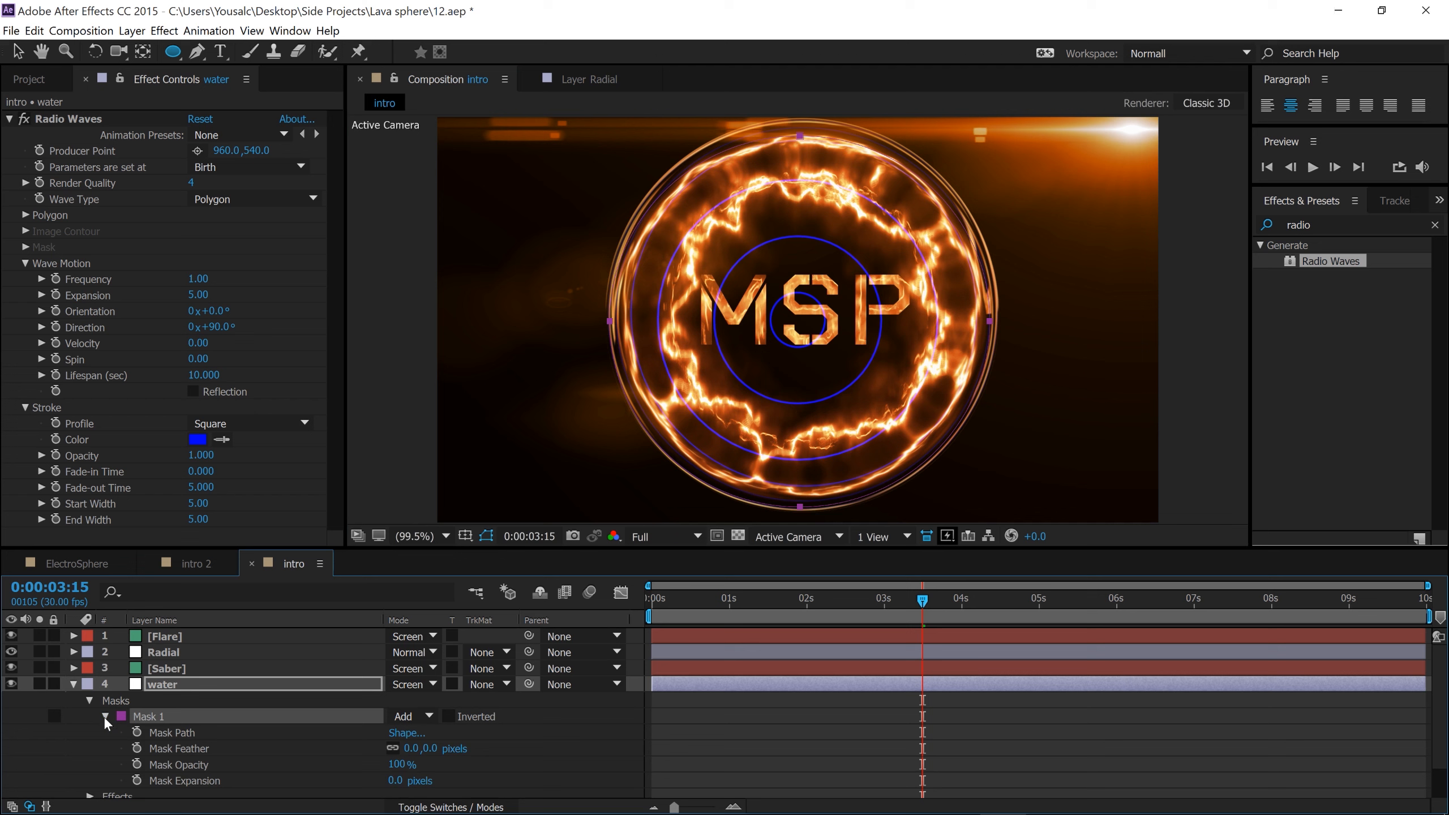
pyautogui.click(182, 763)
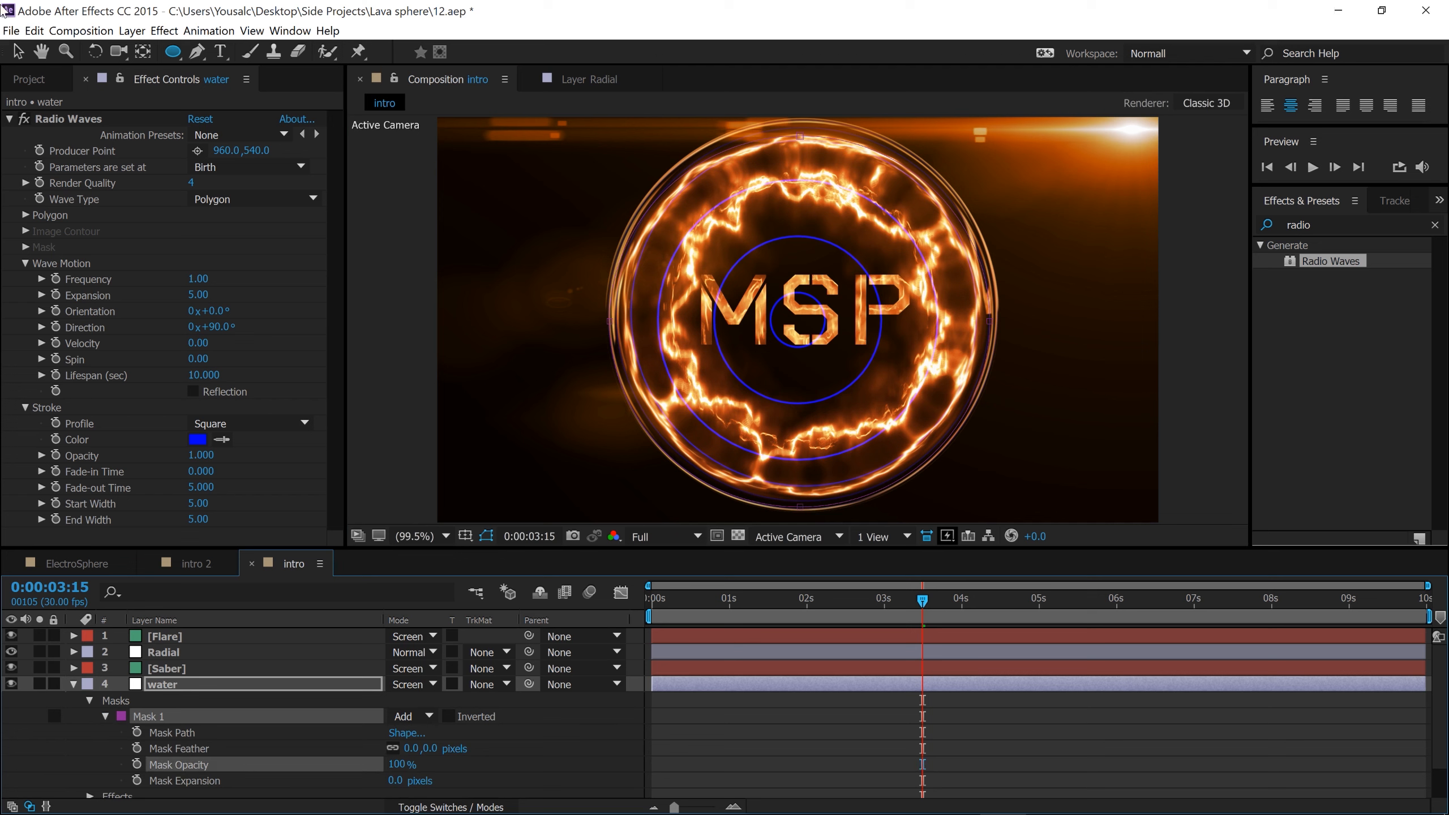
pyautogui.click(18, 52)
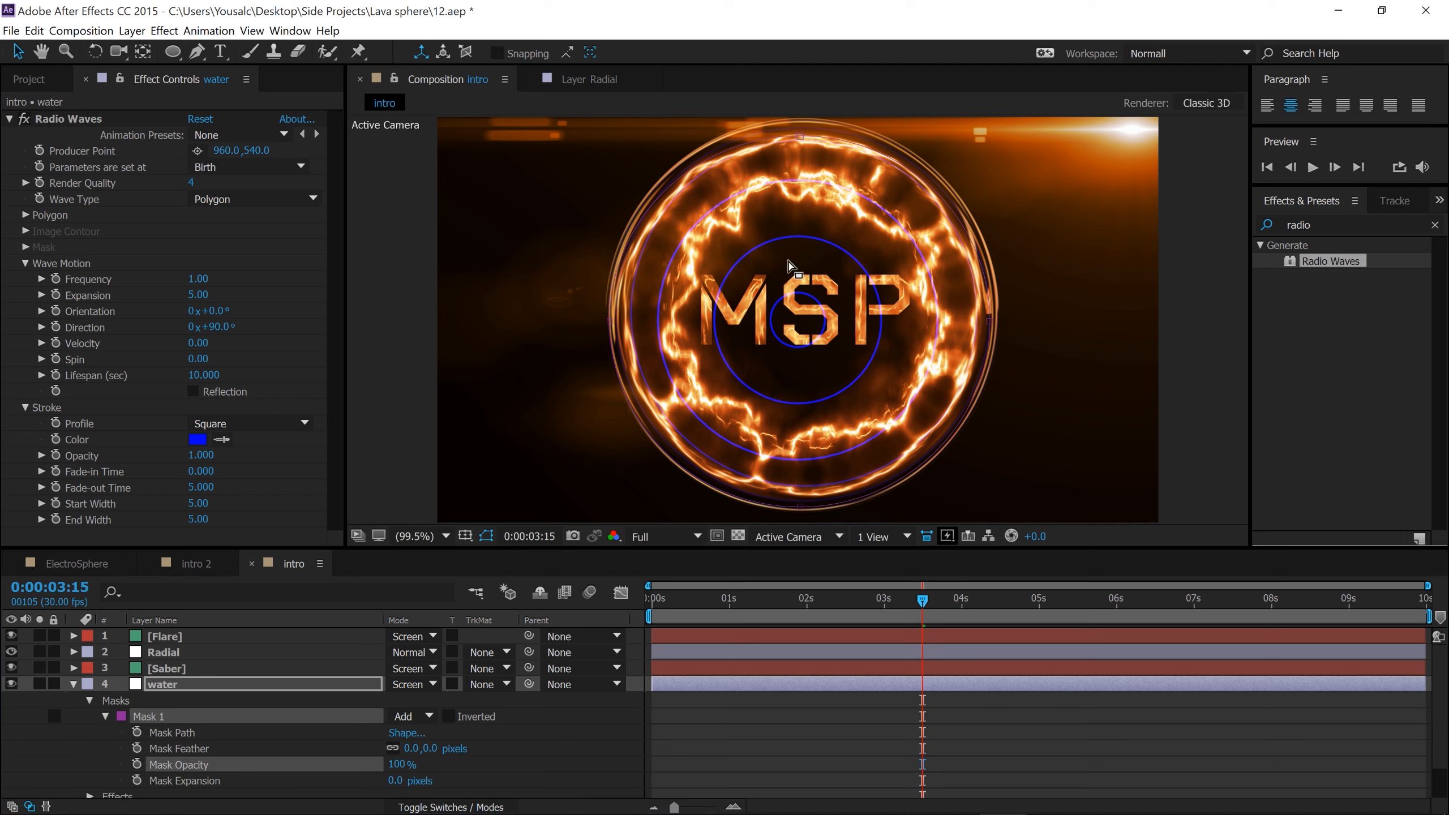
pyautogui.scroll(2, 793, 260)
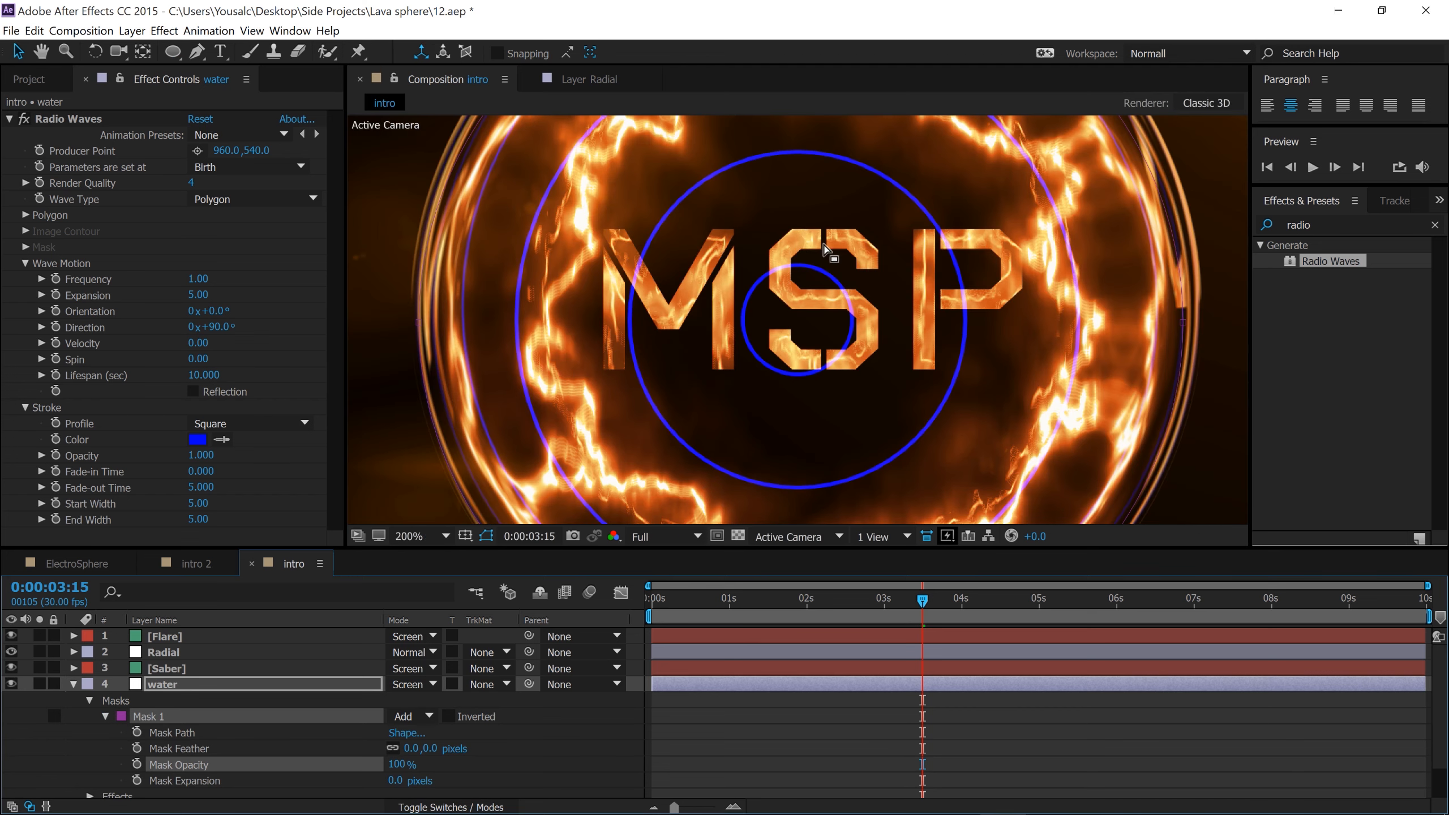
pyautogui.moveTo(813, 202); pyautogui.dragTo(818, 449)
pyautogui.click(41, 51)
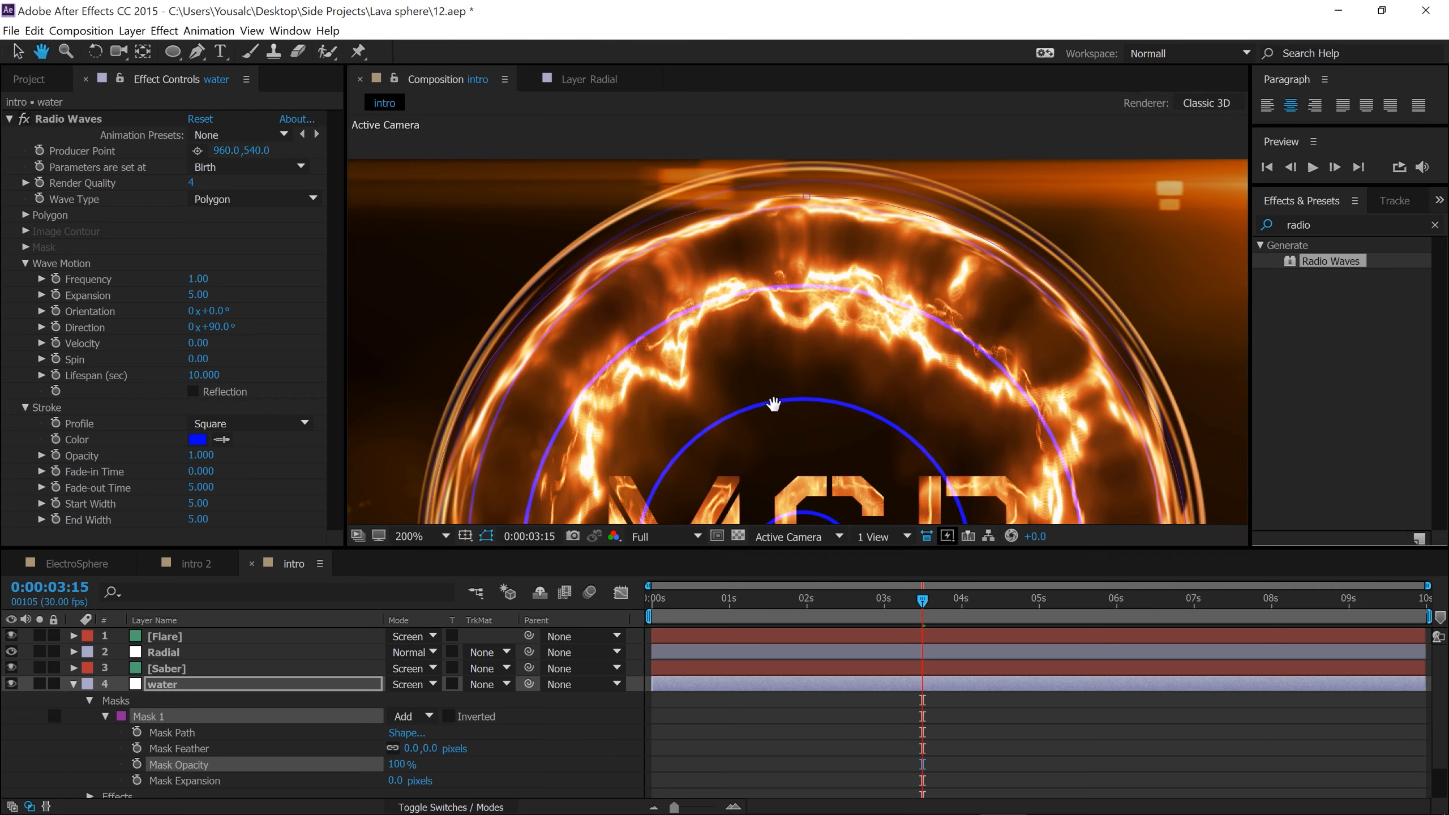
pyautogui.moveTo(777, 405); pyautogui.dragTo(638, 283)
pyautogui.click(18, 51)
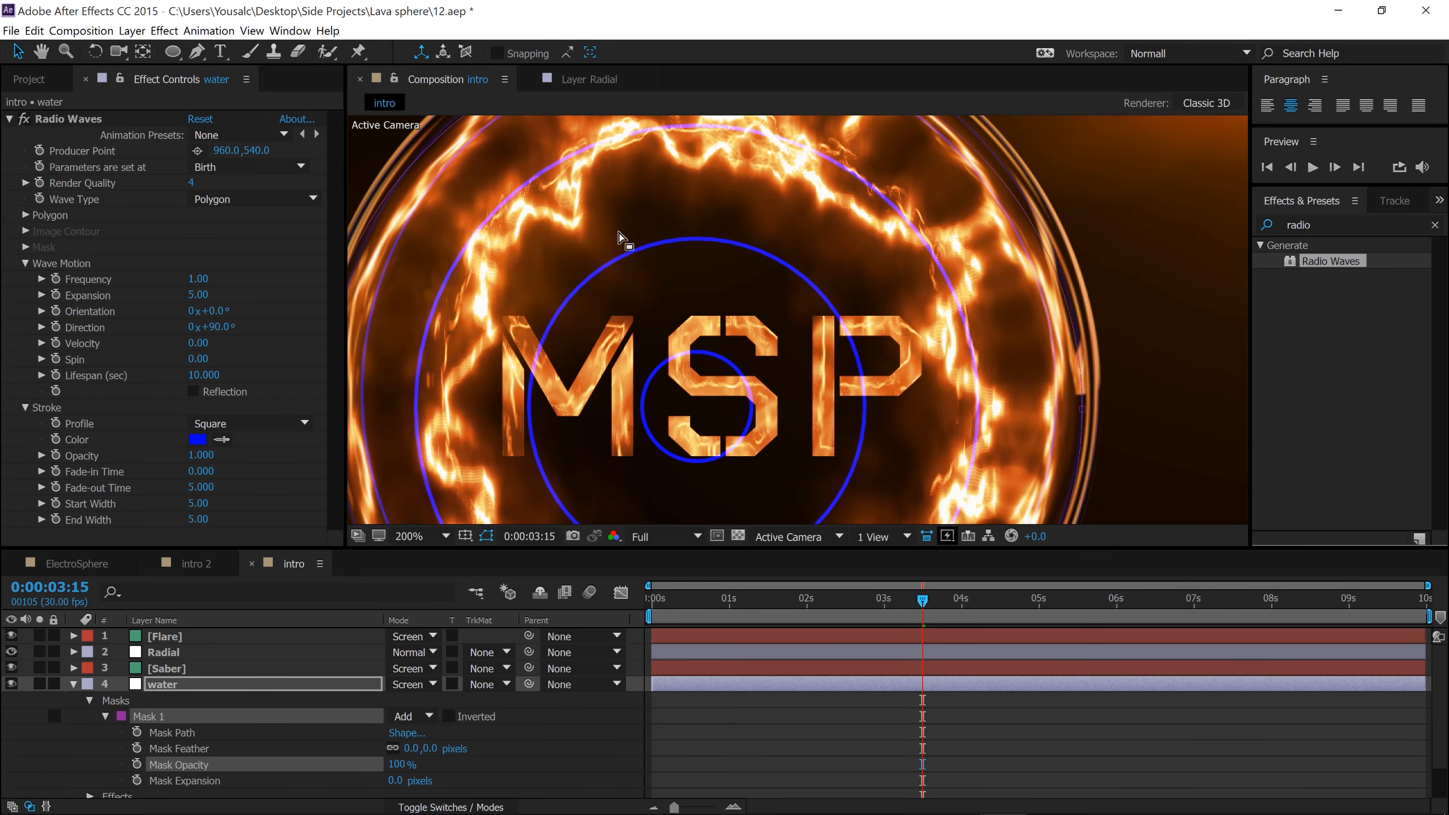
pyautogui.press('space')
pyautogui.moveTo(685, 194); pyautogui.dragTo(760, 414)
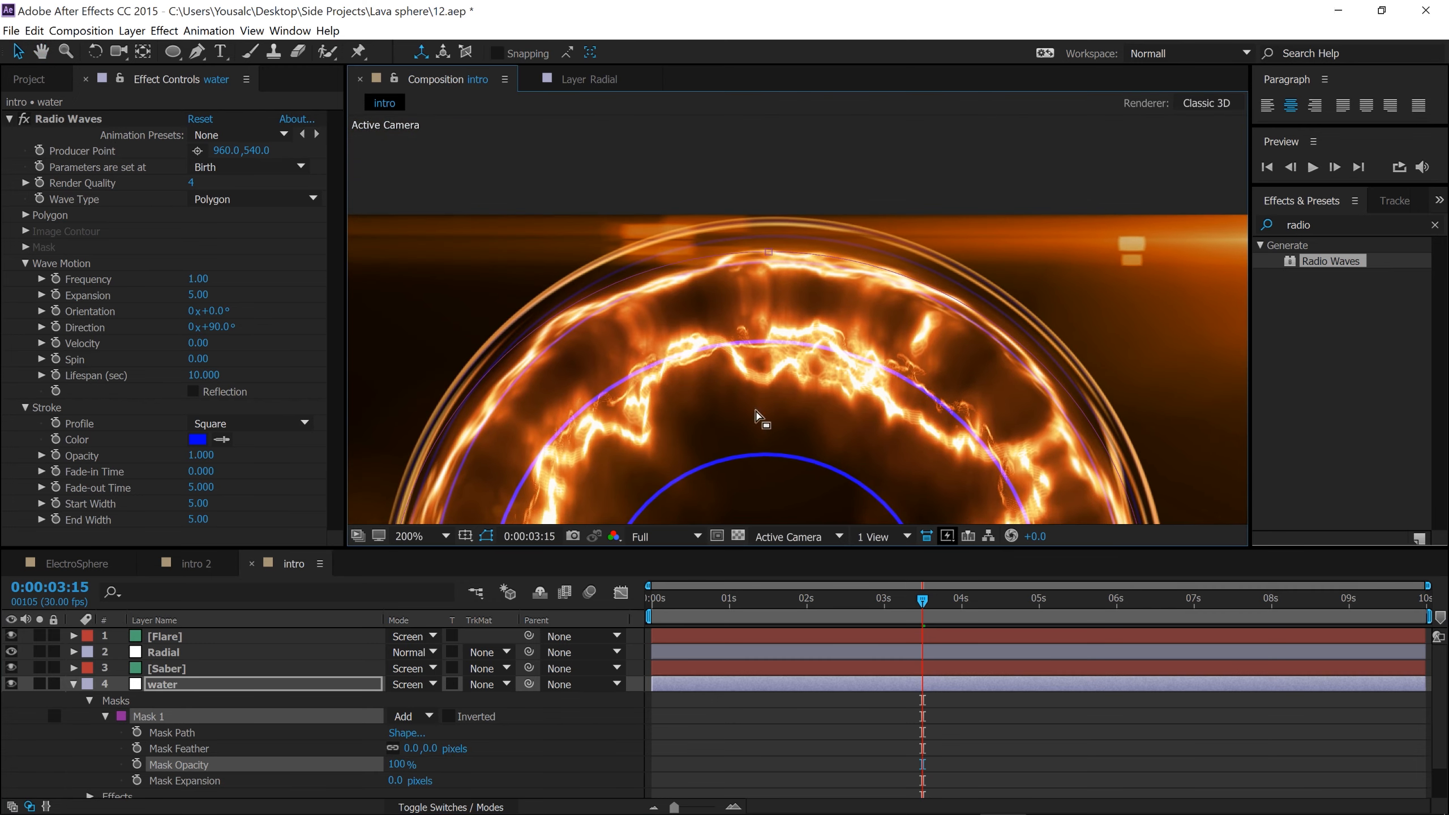
pyautogui.moveTo(768, 253); pyautogui.dragTo(771, 225)
# Move the left point of the water mask outward to the ring's outer edge.
pyautogui.moveTo(718, 327); pyautogui.dragTo(863, 174)
pyautogui.moveTo(557, 474); pyautogui.dragTo(562, 285)
pyautogui.press('space')
pyautogui.moveTo(692, 236); pyautogui.dragTo(659, 434)
pyautogui.moveTo(742, 216); pyautogui.dragTo(722, 302)
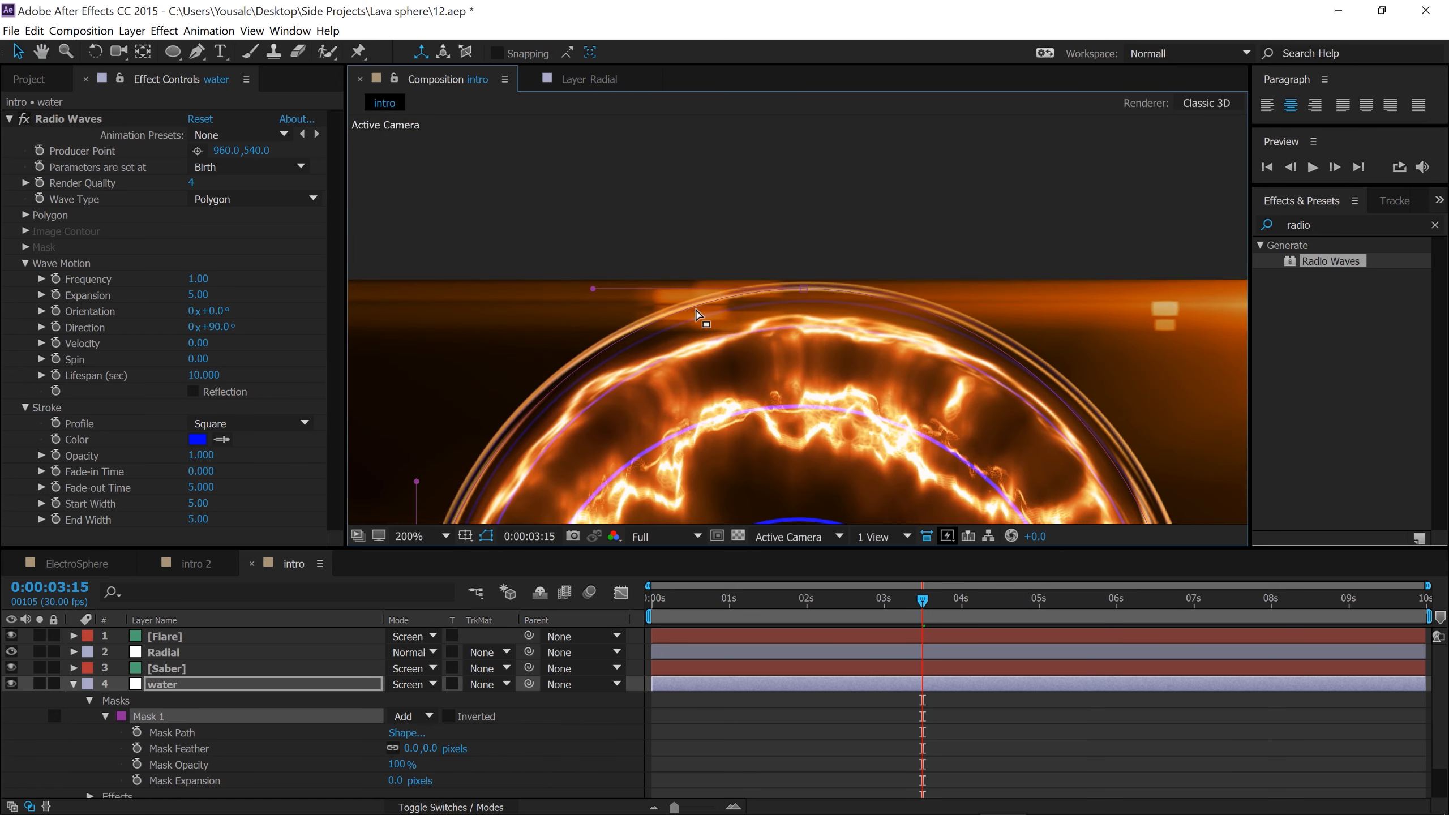
# Change the display color of Mask 1 on the water layer to green.
pyautogui.click(121, 716)
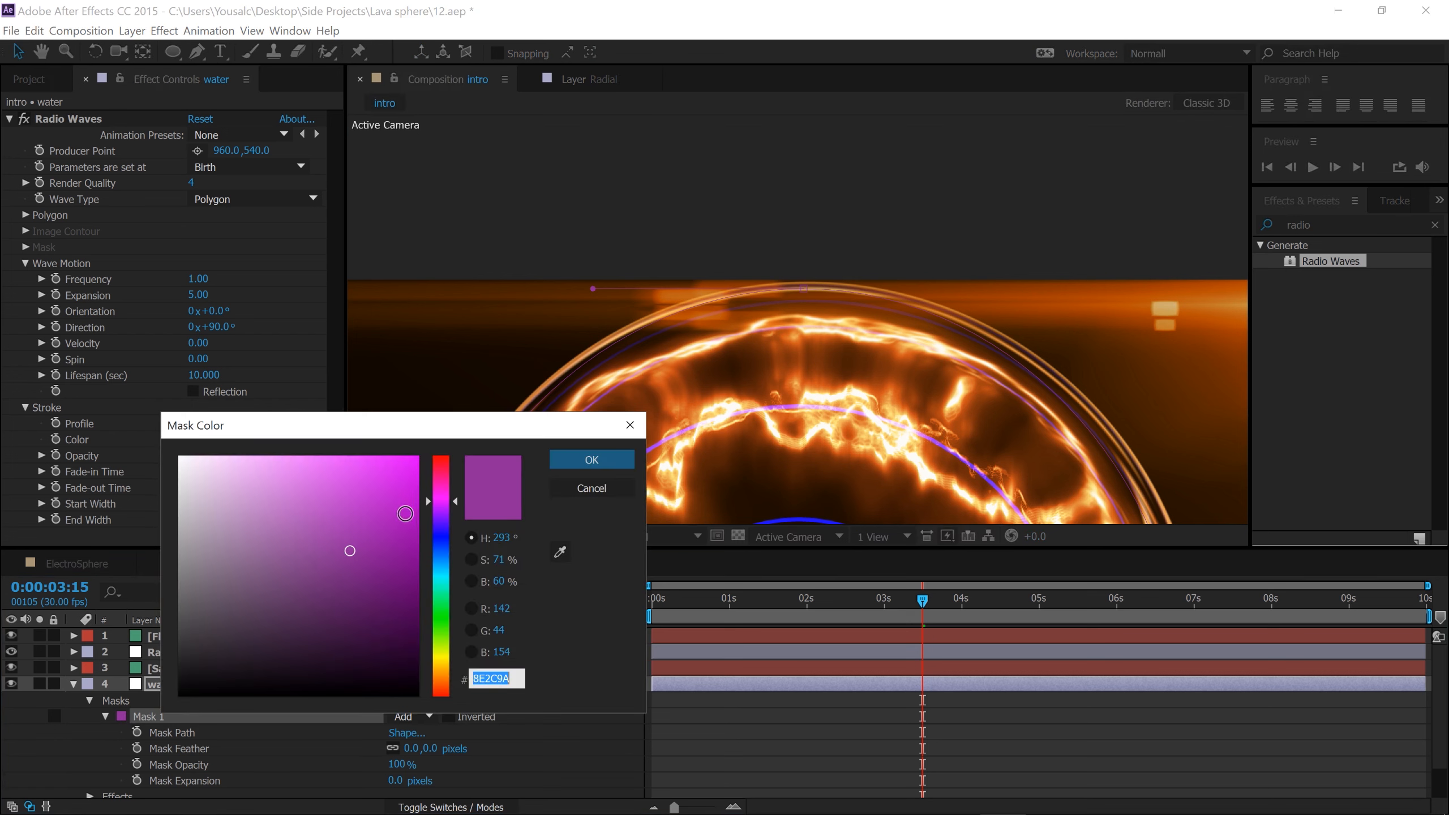
pyautogui.click(441, 620)
pyautogui.click(569, 462)
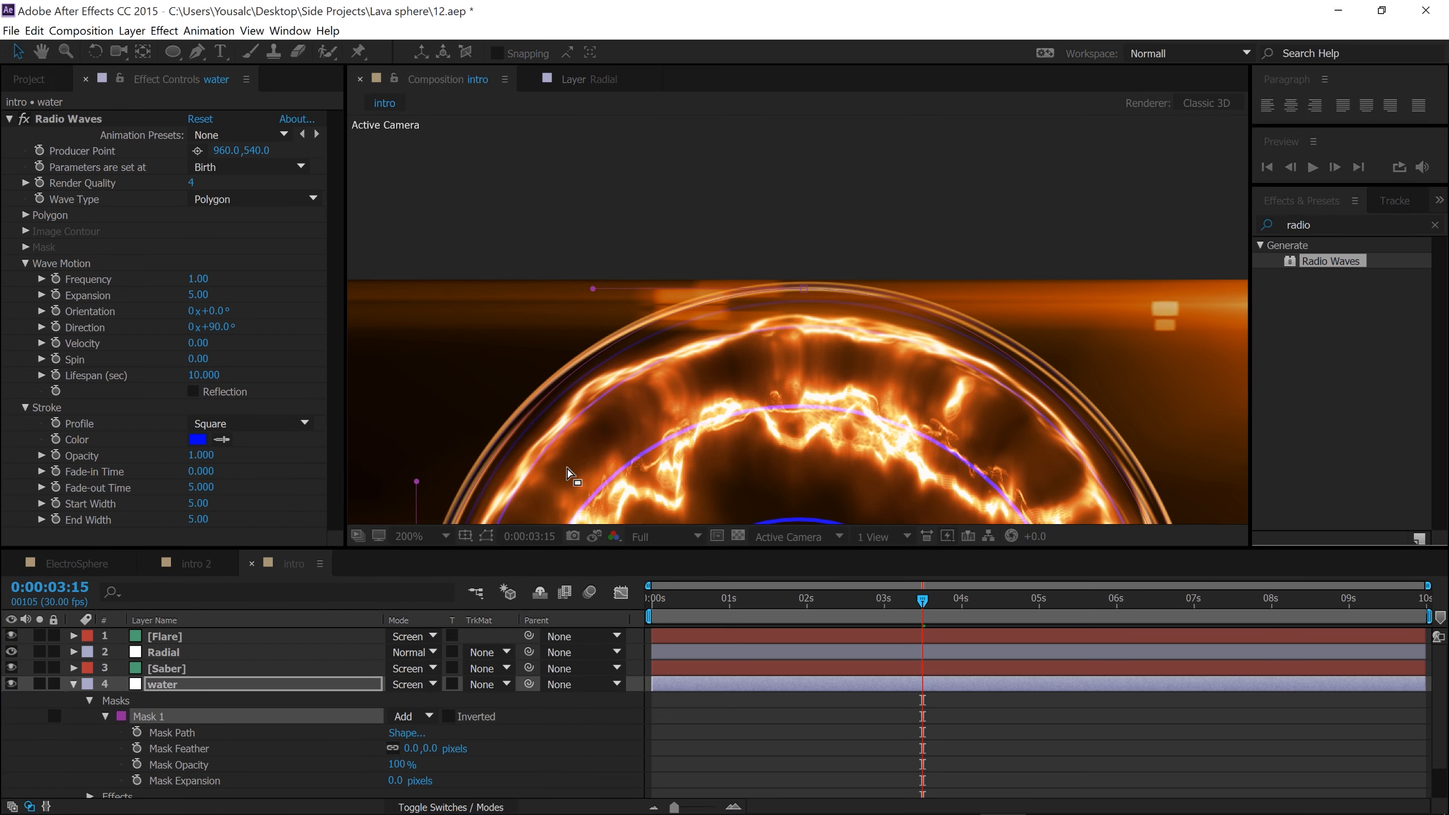
# Move the right and bottom points of the water mask outward to match the ring's outer edge.
pyautogui.press('space')
pyautogui.moveTo(904, 383); pyautogui.dragTo(492, 191)
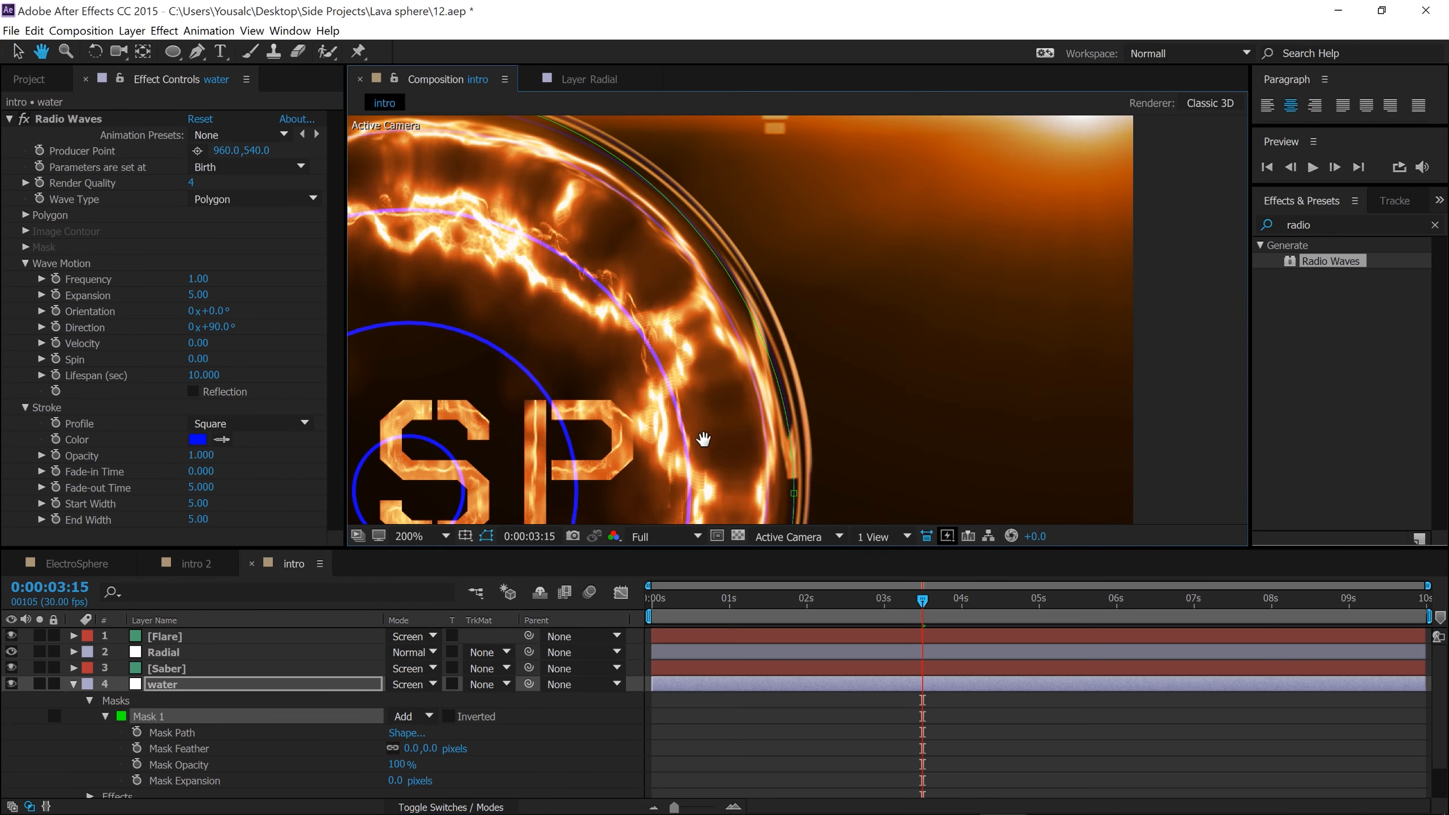
pyautogui.moveTo(702, 440); pyautogui.dragTo(685, 290)
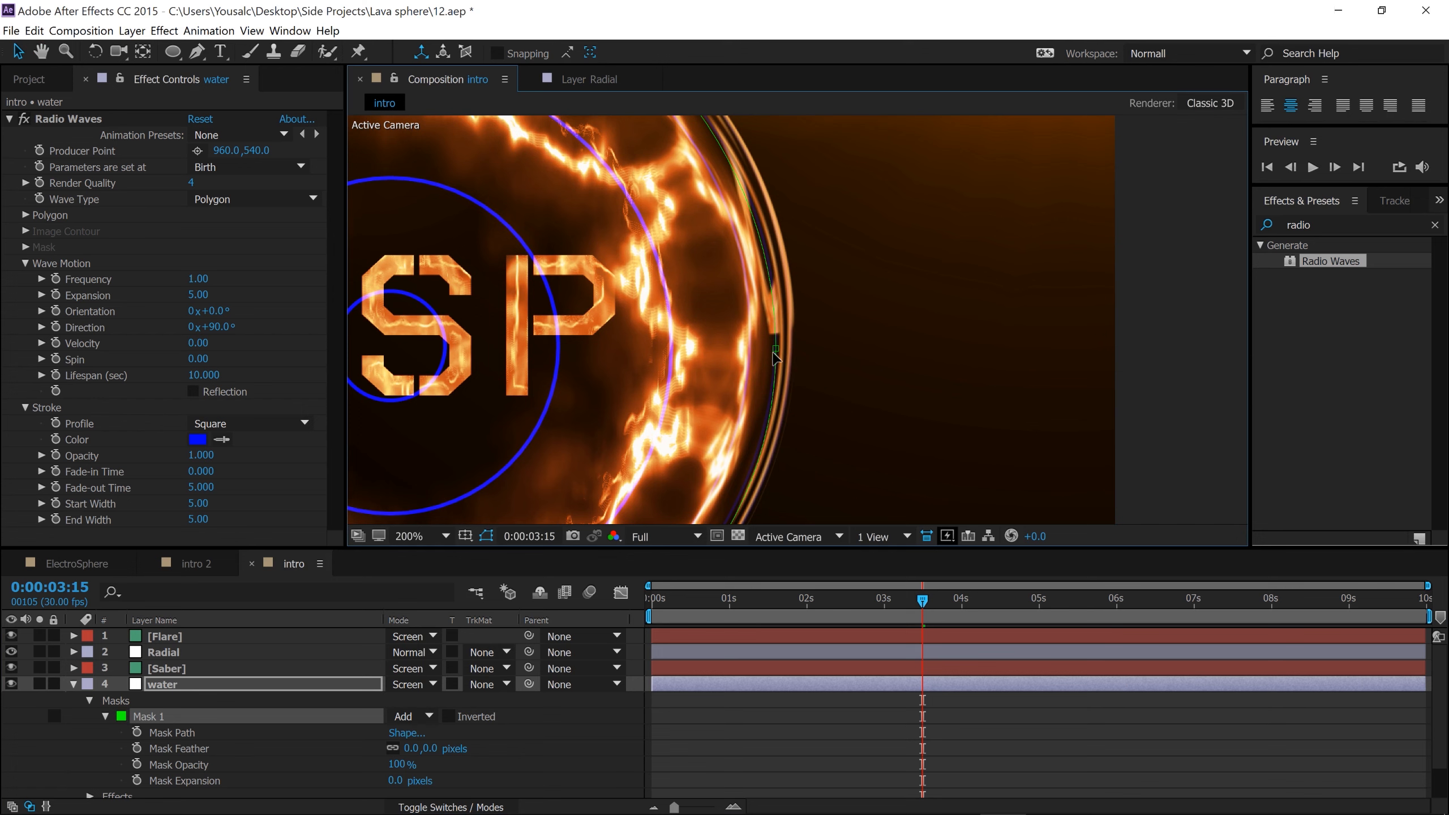
pyautogui.moveTo(776, 349); pyautogui.dragTo(791, 347)
pyautogui.press('space')
pyautogui.moveTo(643, 400); pyautogui.dragTo(835, 166)
pyautogui.moveTo(728, 366); pyautogui.dragTo(874, 260)
pyautogui.moveTo(728, 384); pyautogui.dragTo(727, 389)
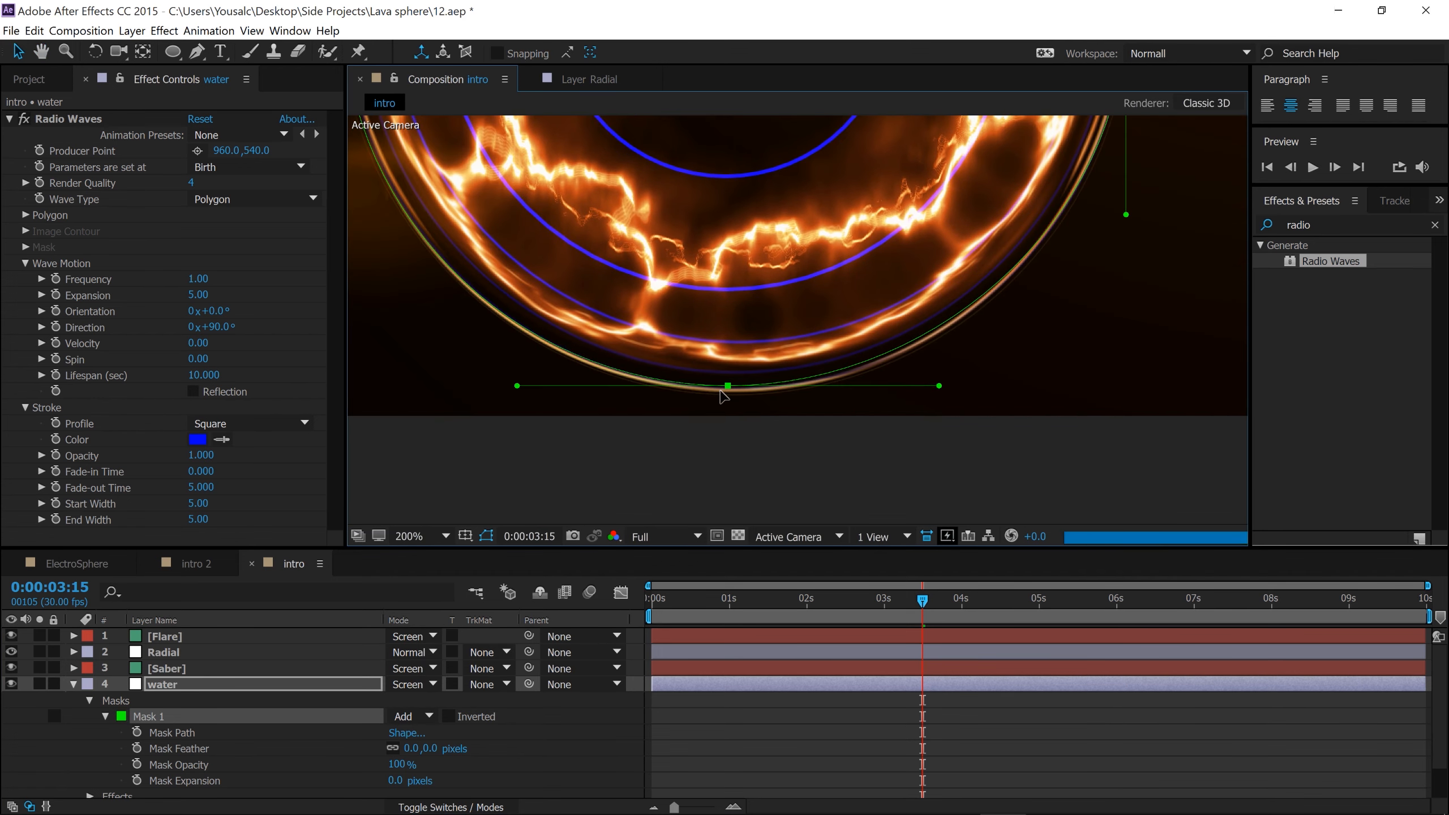
# Refine the curve at the mask's top point to follow the ring and fit the whole composition in view.
pyautogui.press('space')
pyautogui.moveTo(746, 294); pyautogui.dragTo(954, 461)
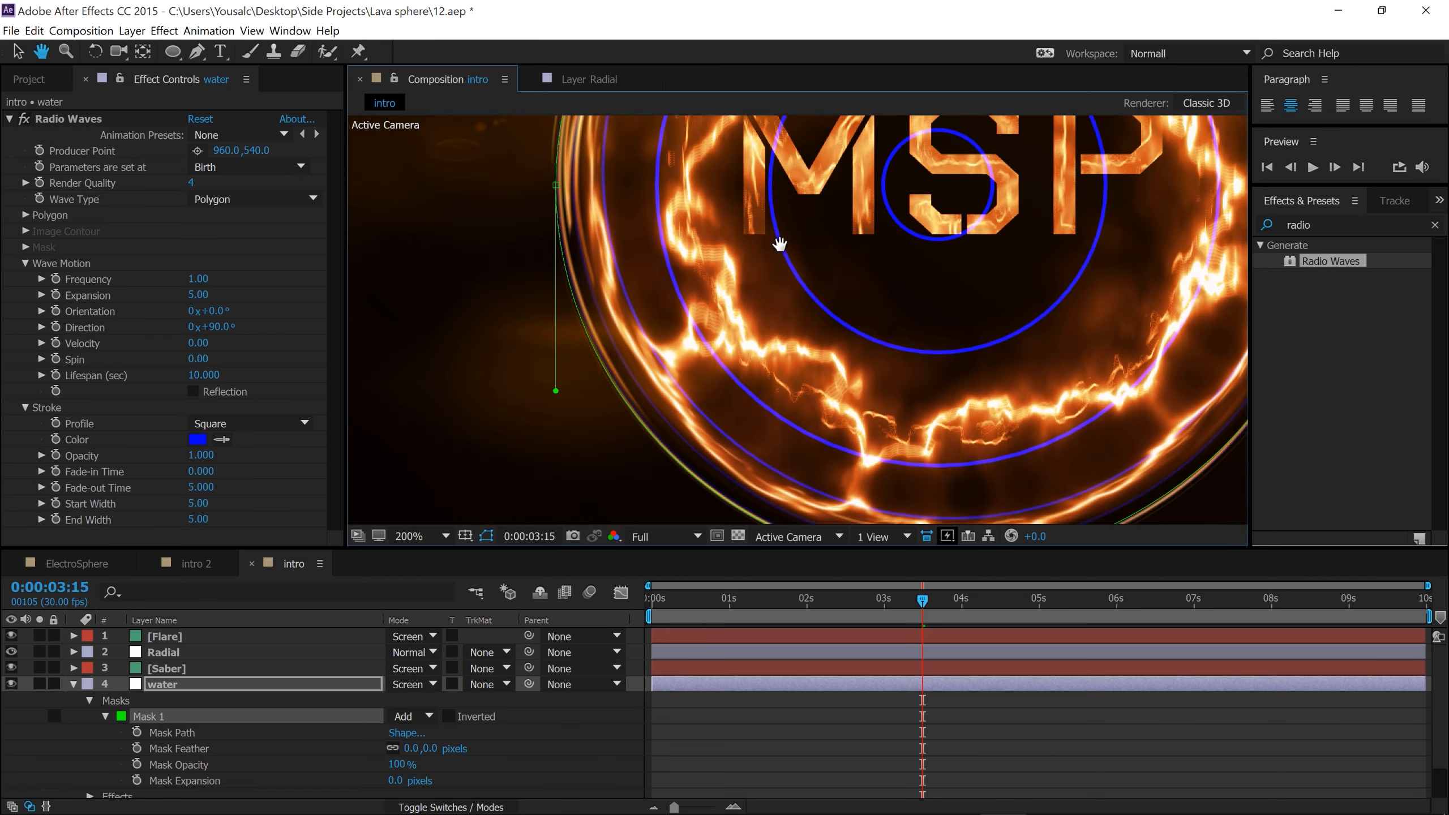
pyautogui.moveTo(779, 244); pyautogui.dragTo(818, 456)
pyautogui.moveTo(732, 246); pyautogui.dragTo(709, 411)
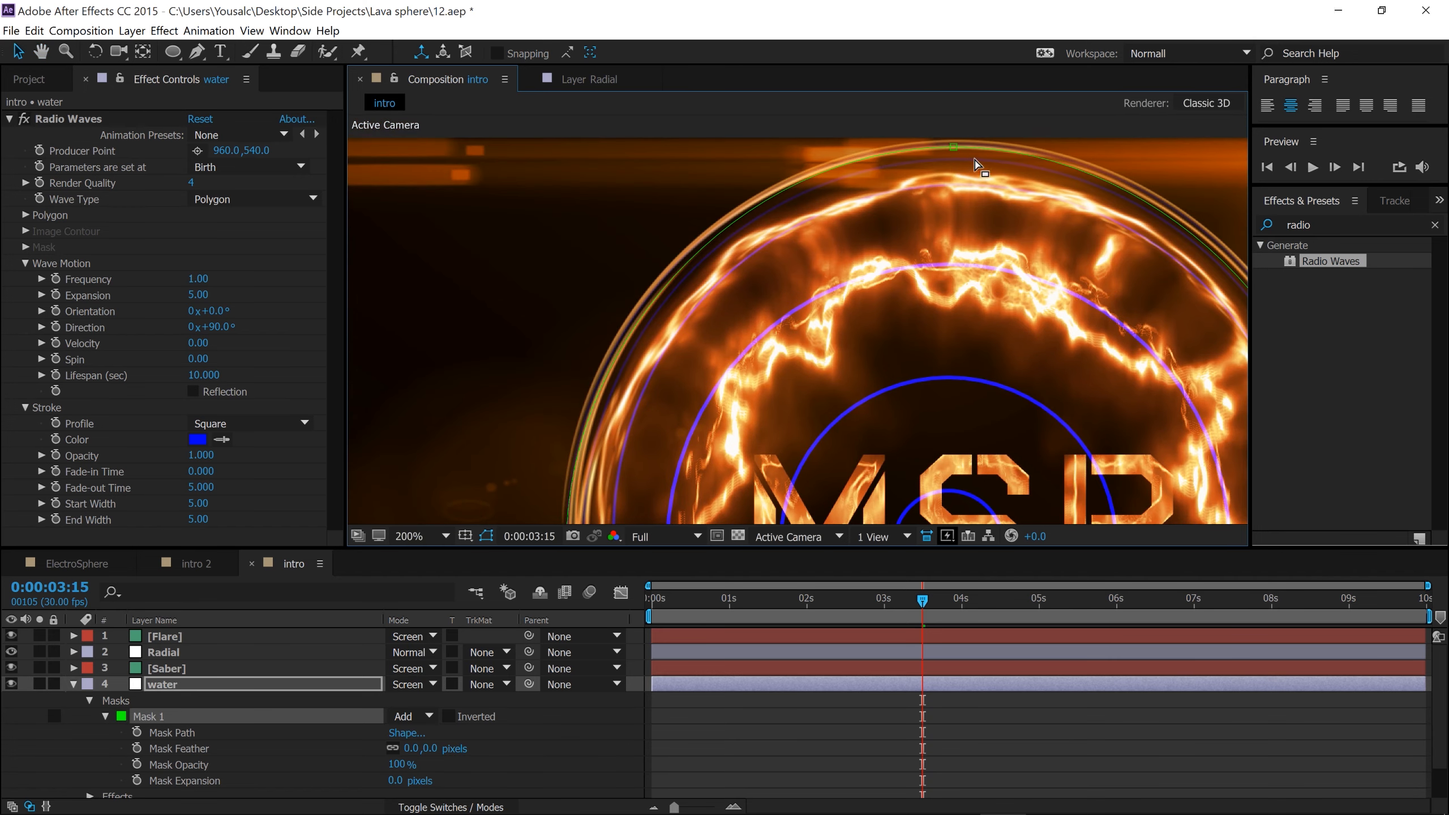
pyautogui.click(953, 147)
pyautogui.moveTo(742, 147); pyautogui.dragTo(729, 147)
pyautogui.scroll(-1, 946, 366)
pyautogui.press('space')
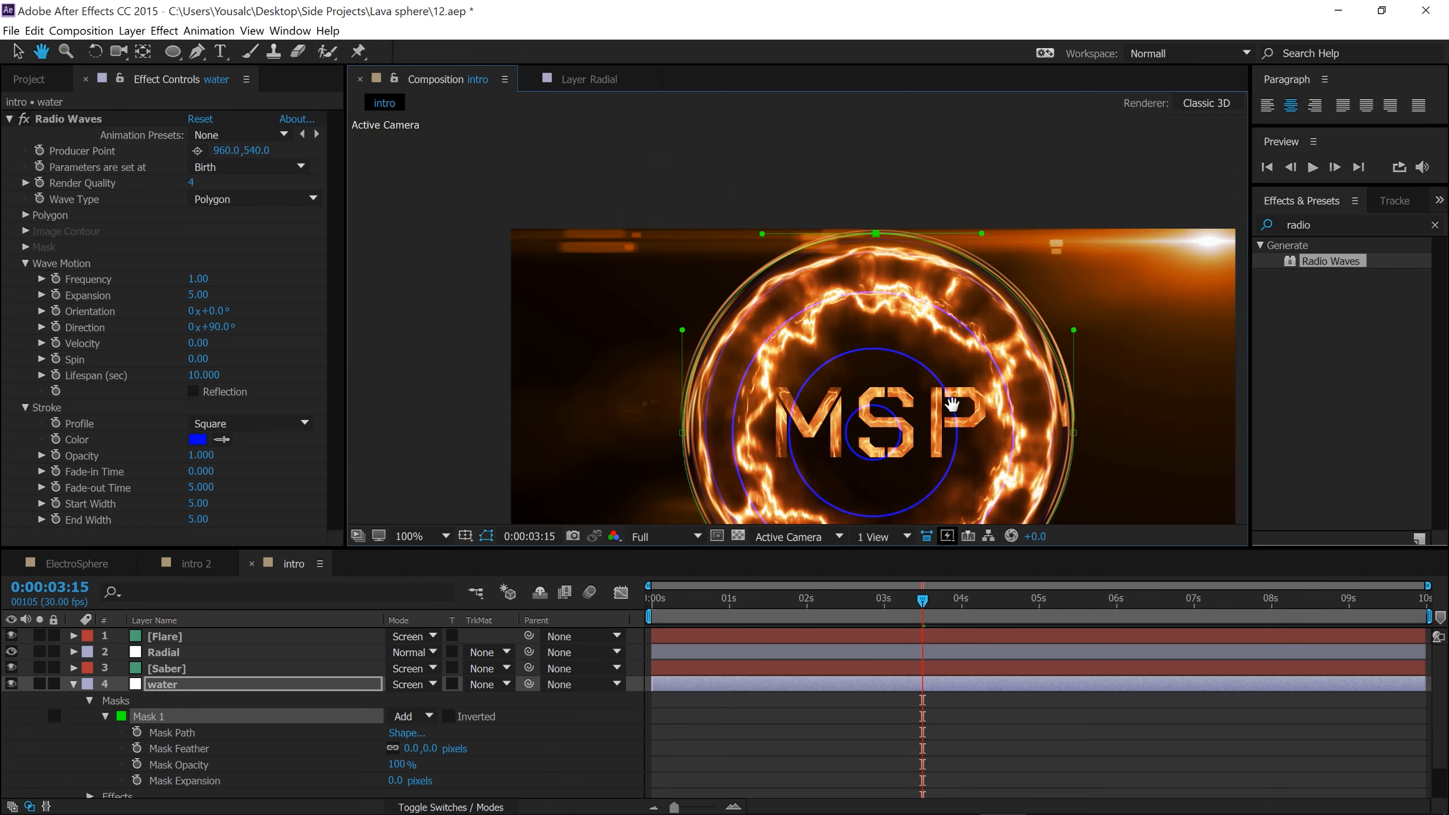
pyautogui.moveTo(949, 400); pyautogui.dragTo(831, 306)
pyautogui.click(411, 536)
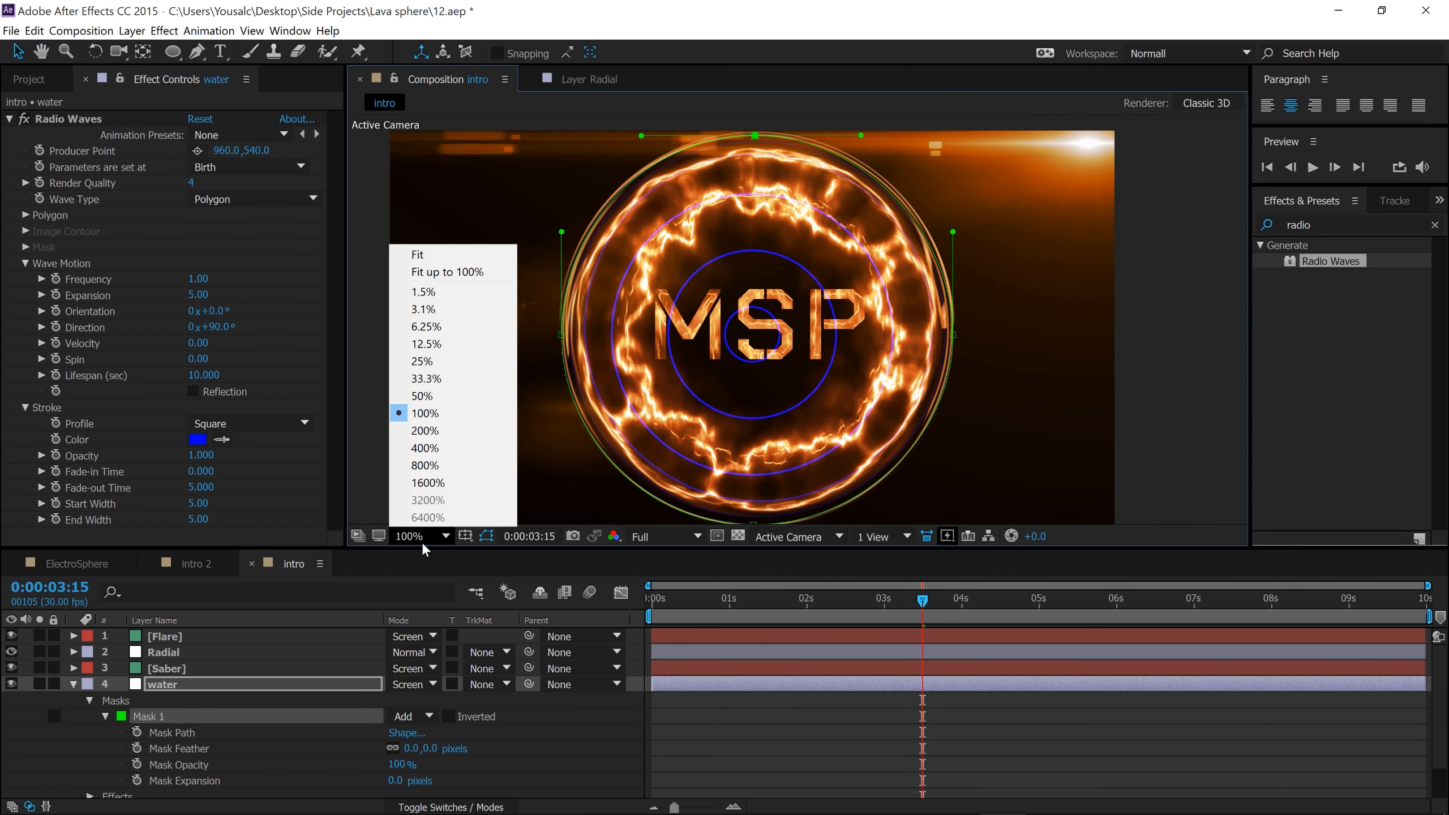
pyautogui.click(472, 274)
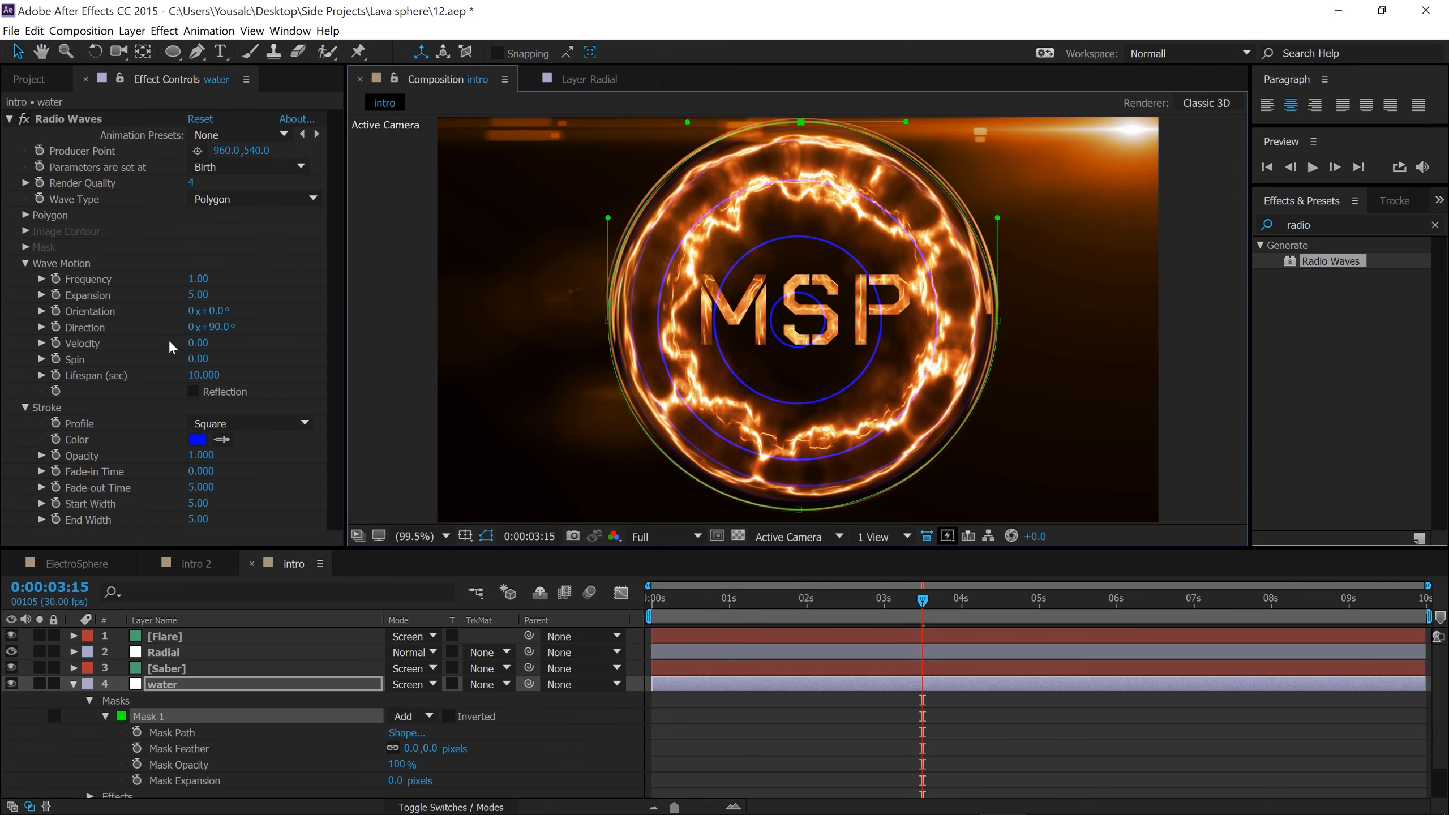
# Set the Radio Waves wave type to Mask with Mask 1 as its source, and collapse the water layer's properties.
pyautogui.click(251, 200)
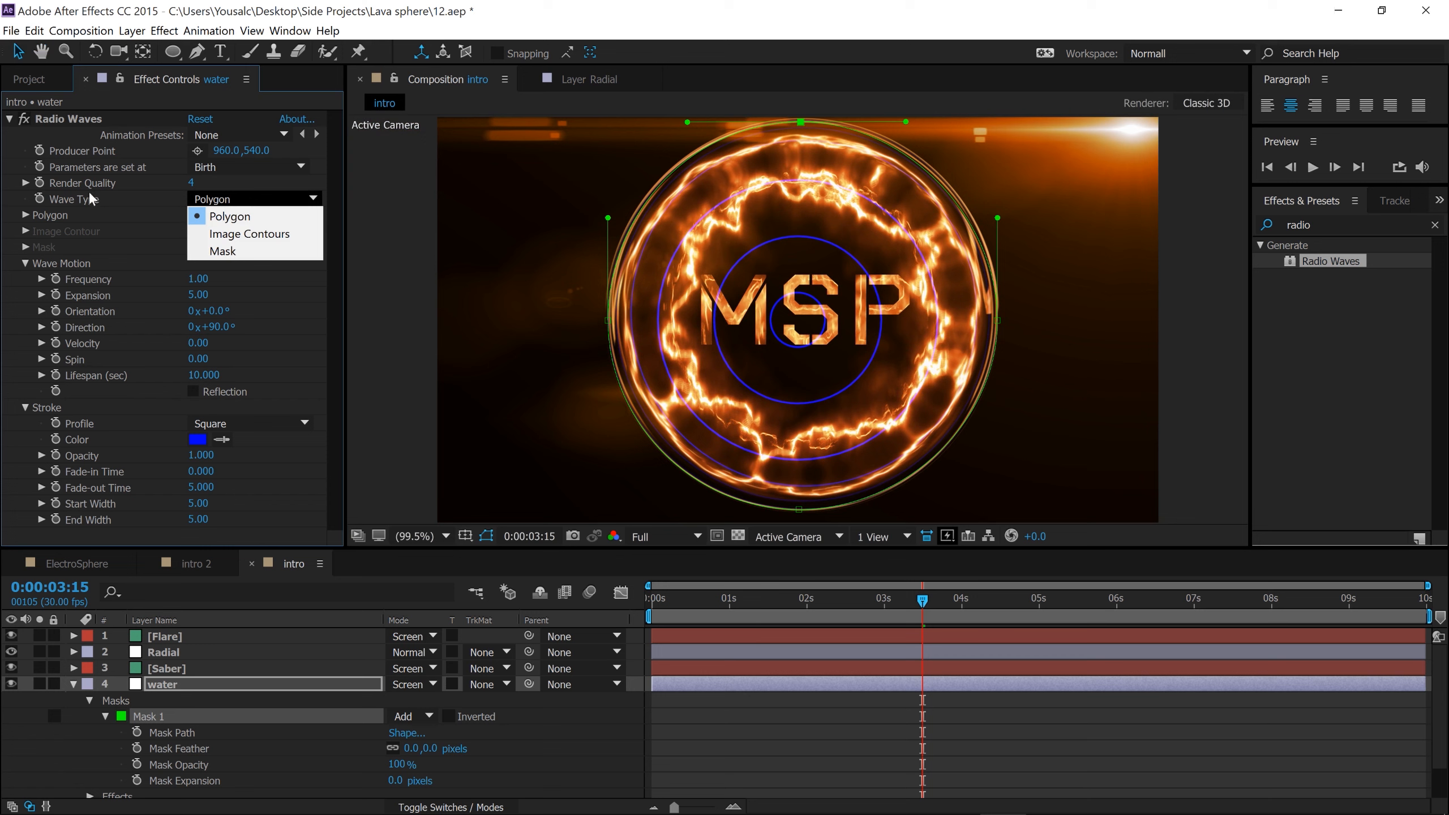
pyautogui.click(222, 251)
pyautogui.click(240, 264)
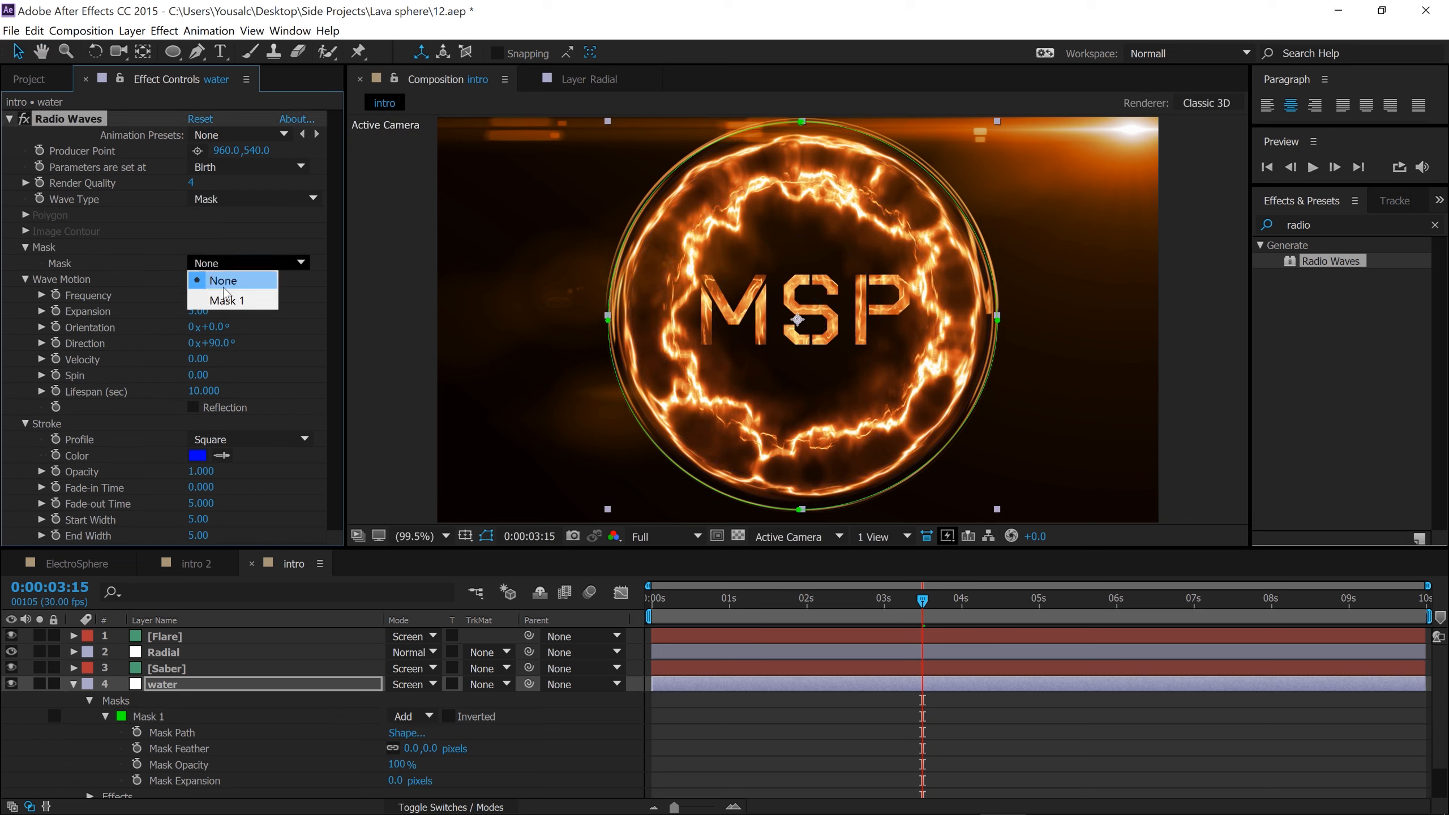
pyautogui.click(251, 311)
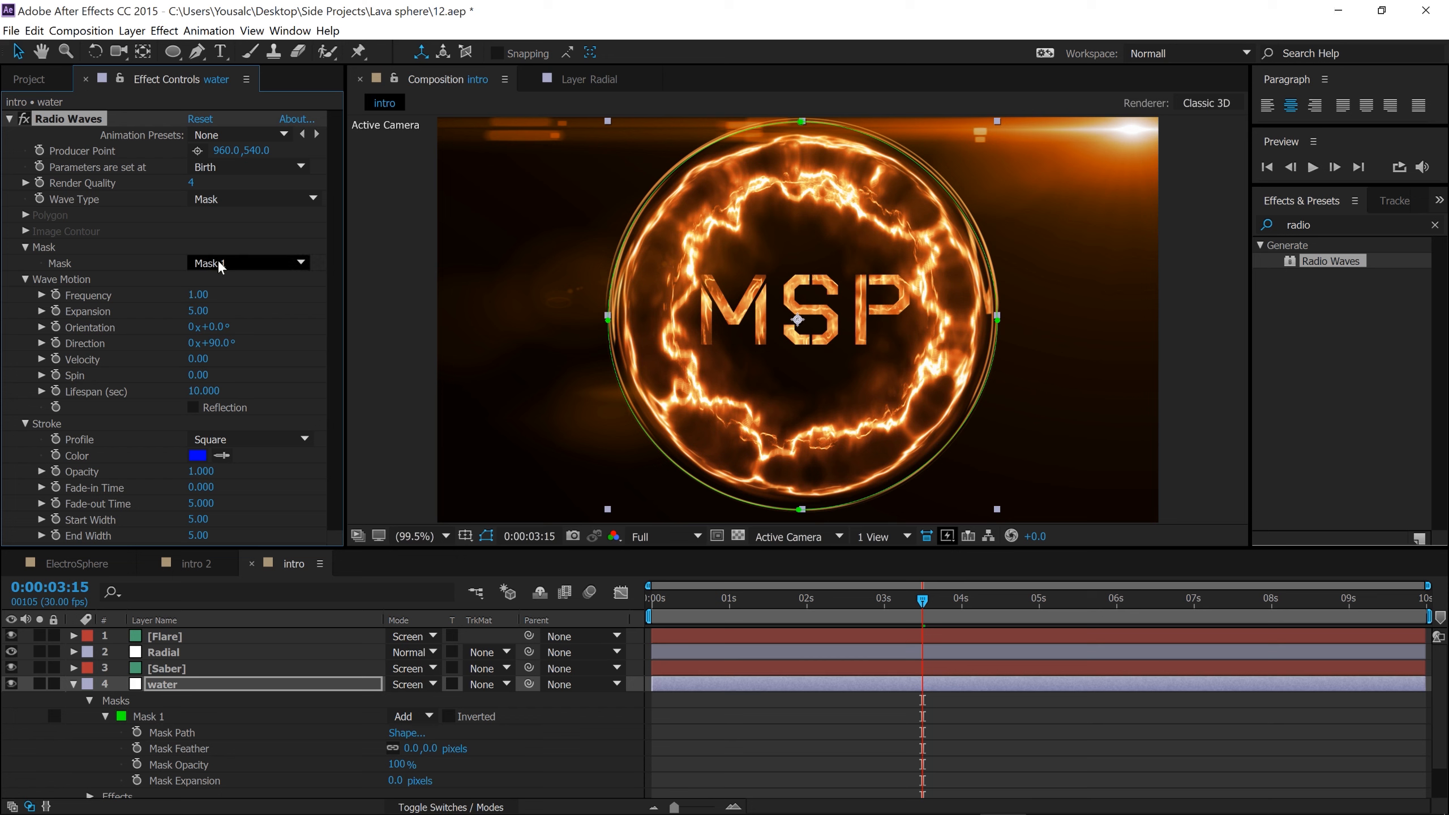
pyautogui.click(105, 717)
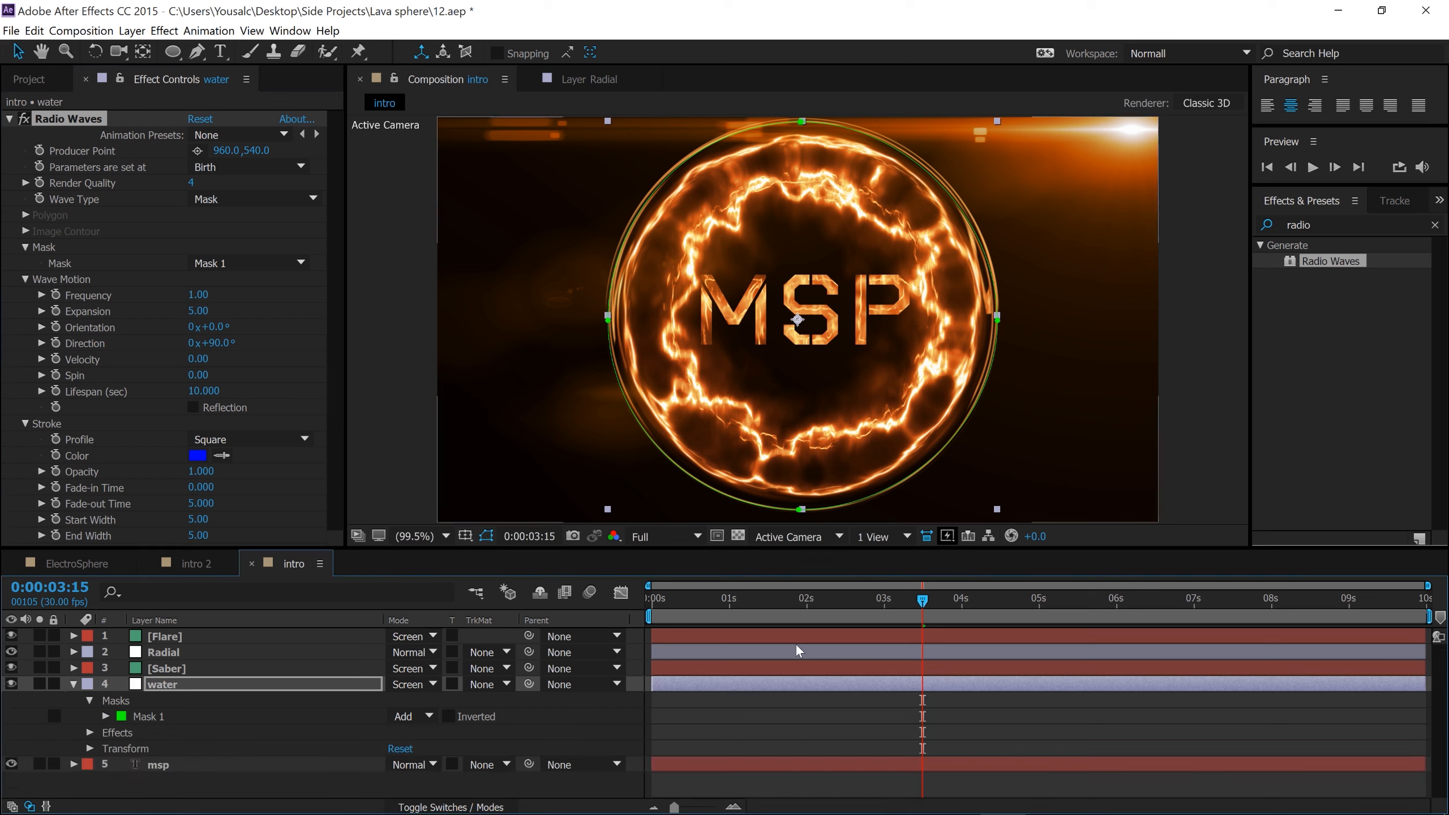
pyautogui.click(74, 684)
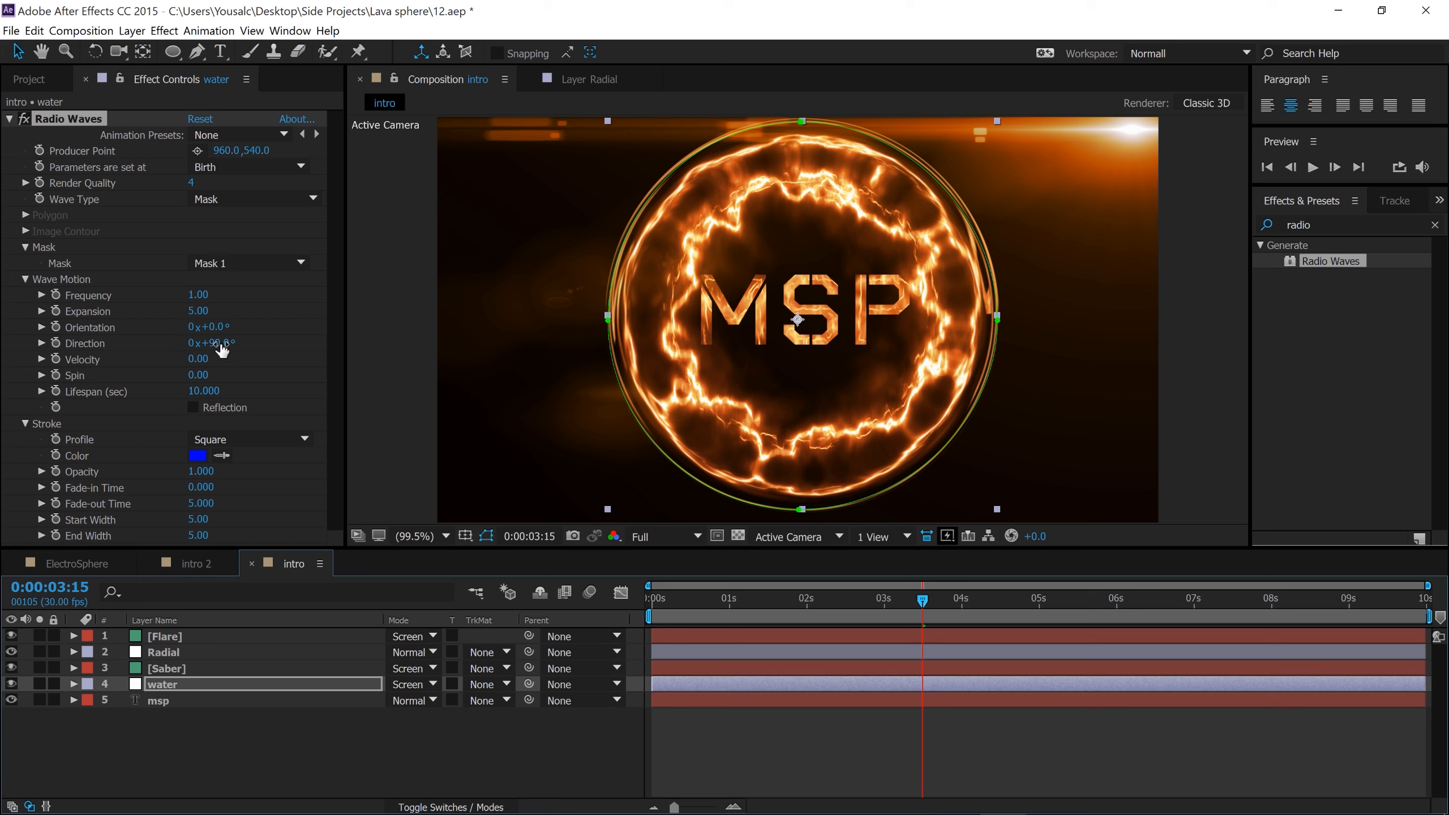
# Set the Radio Waves frequency to 0.2 and the direction to 130°.
pyautogui.click(198, 294)
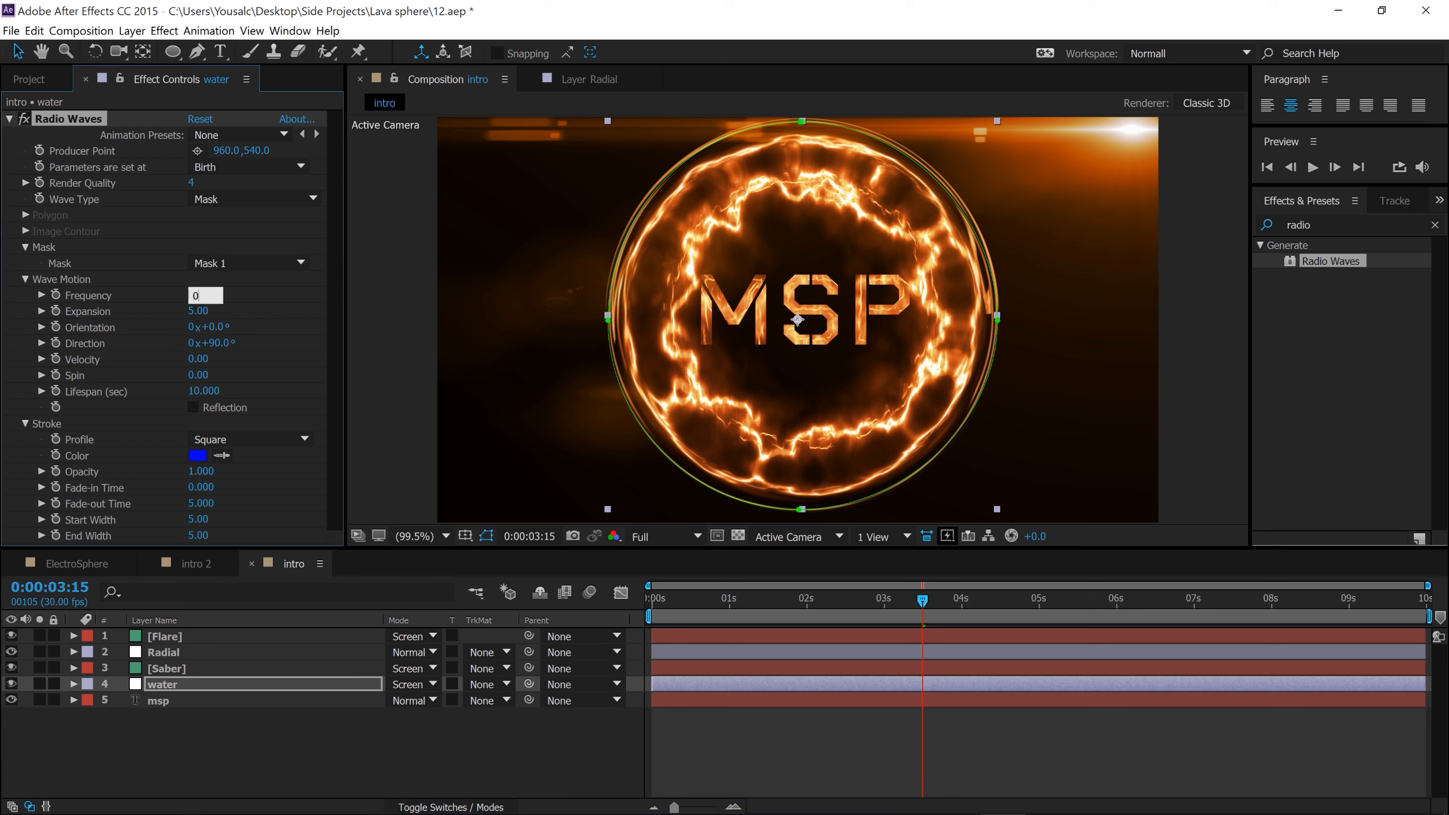
pyautogui.write('0.2')
pyautogui.click(214, 343)
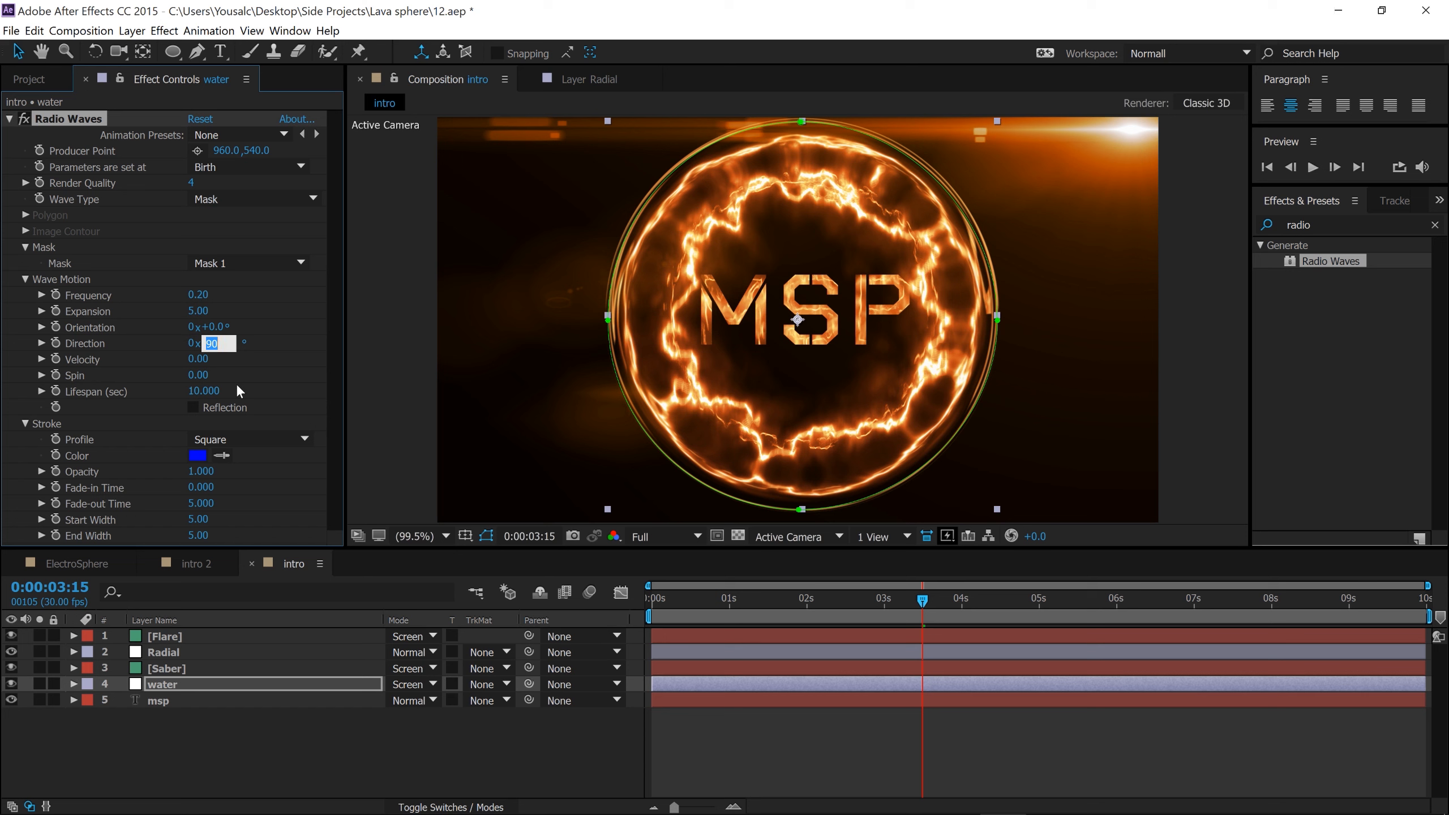
pyautogui.write('130')
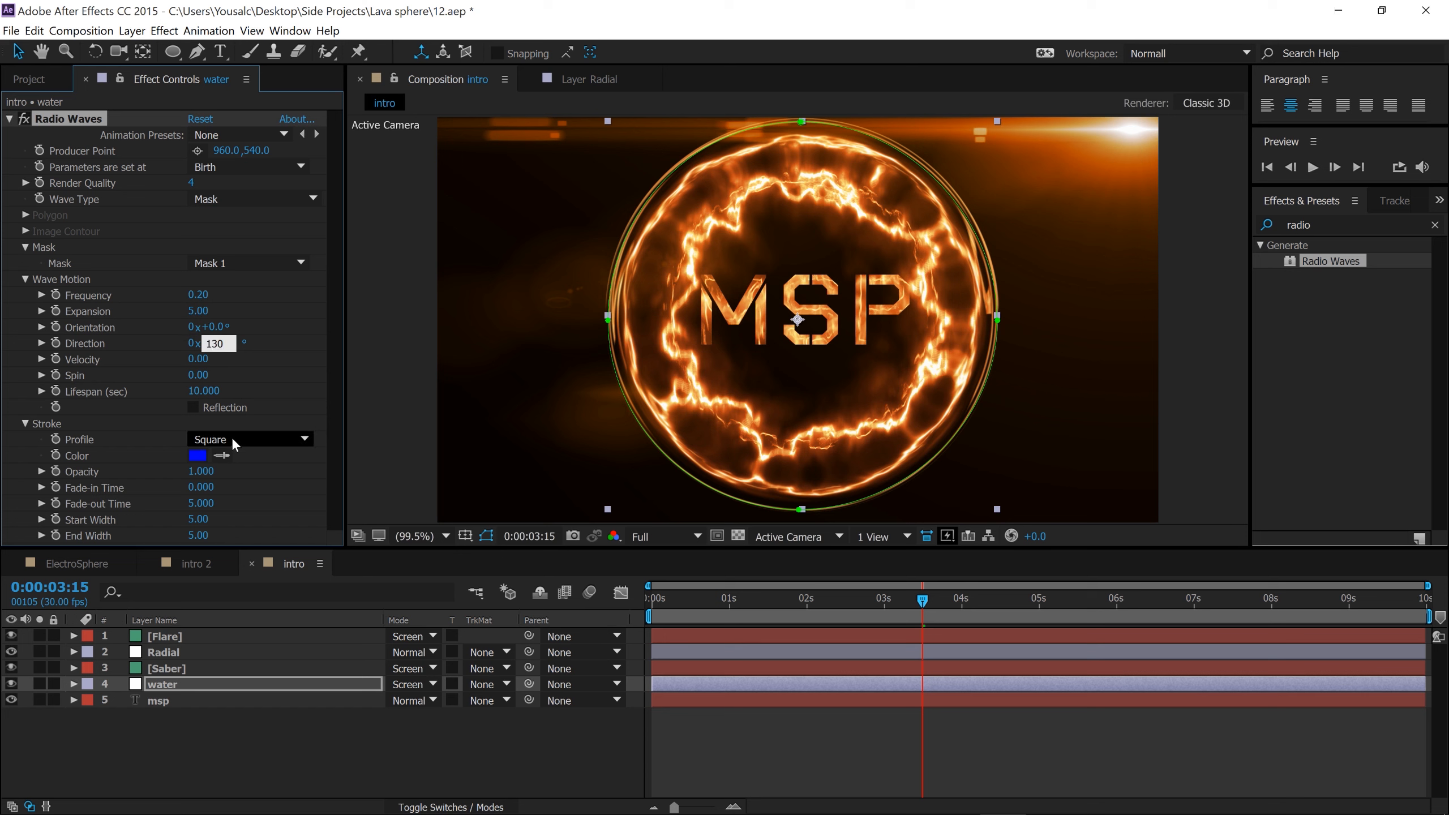
pyautogui.press('Return')
# Set the Radio Waves stroke's end width to 6 and its color to orange FF7000.
pyautogui.click(198, 534)
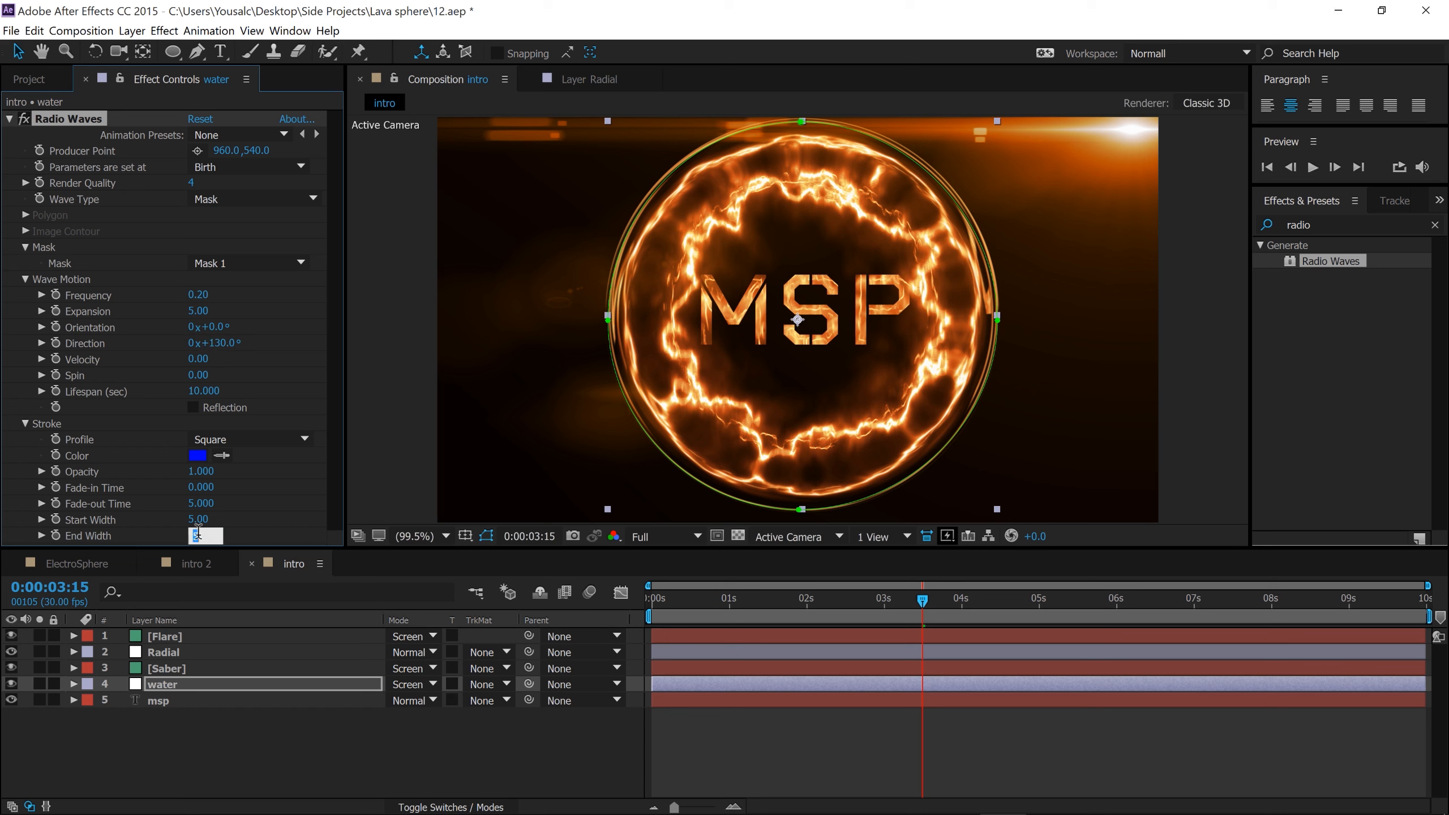
pyautogui.write('6')
pyautogui.press('Return')
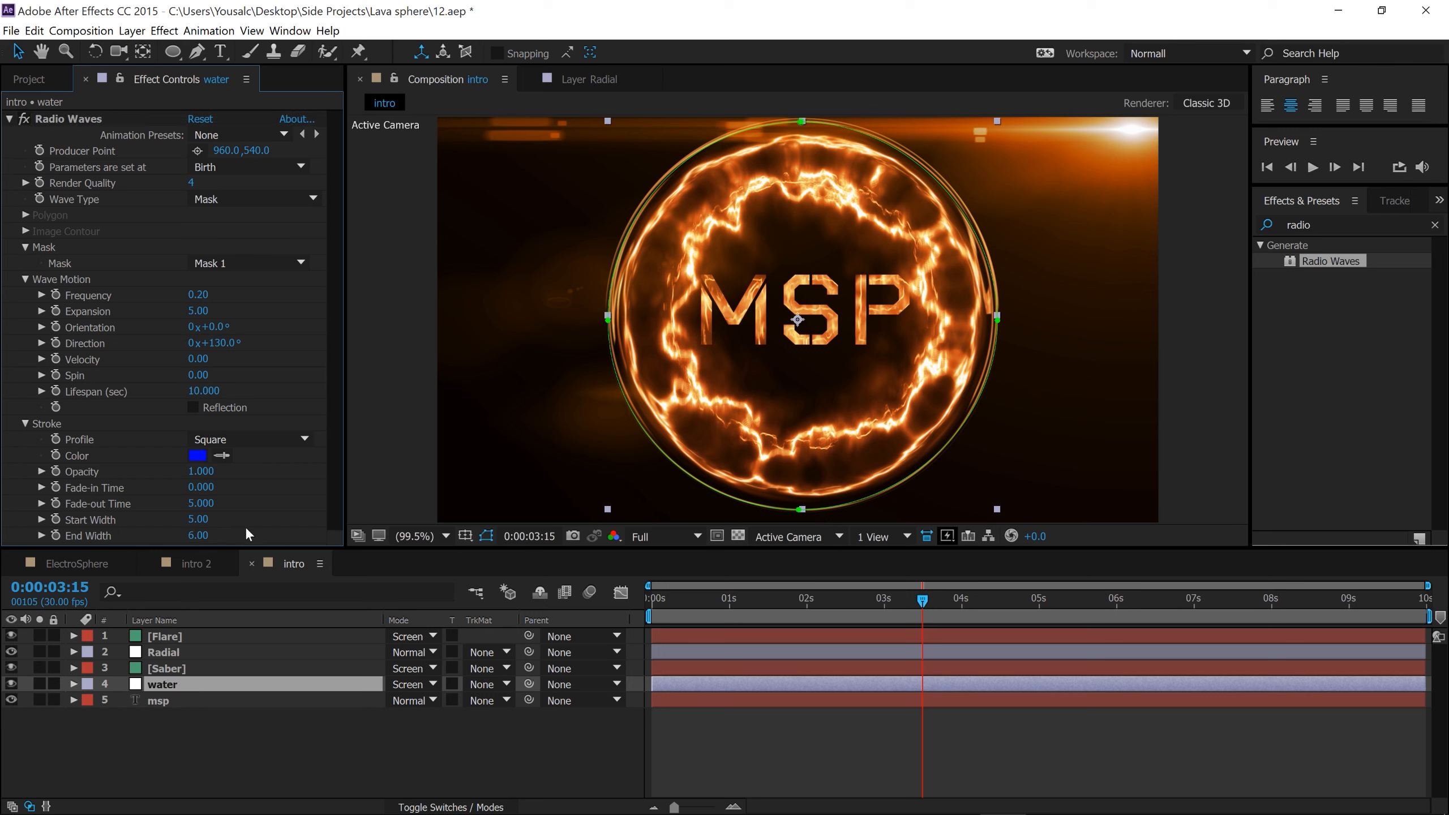
pyautogui.click(198, 456)
pyautogui.click(441, 669)
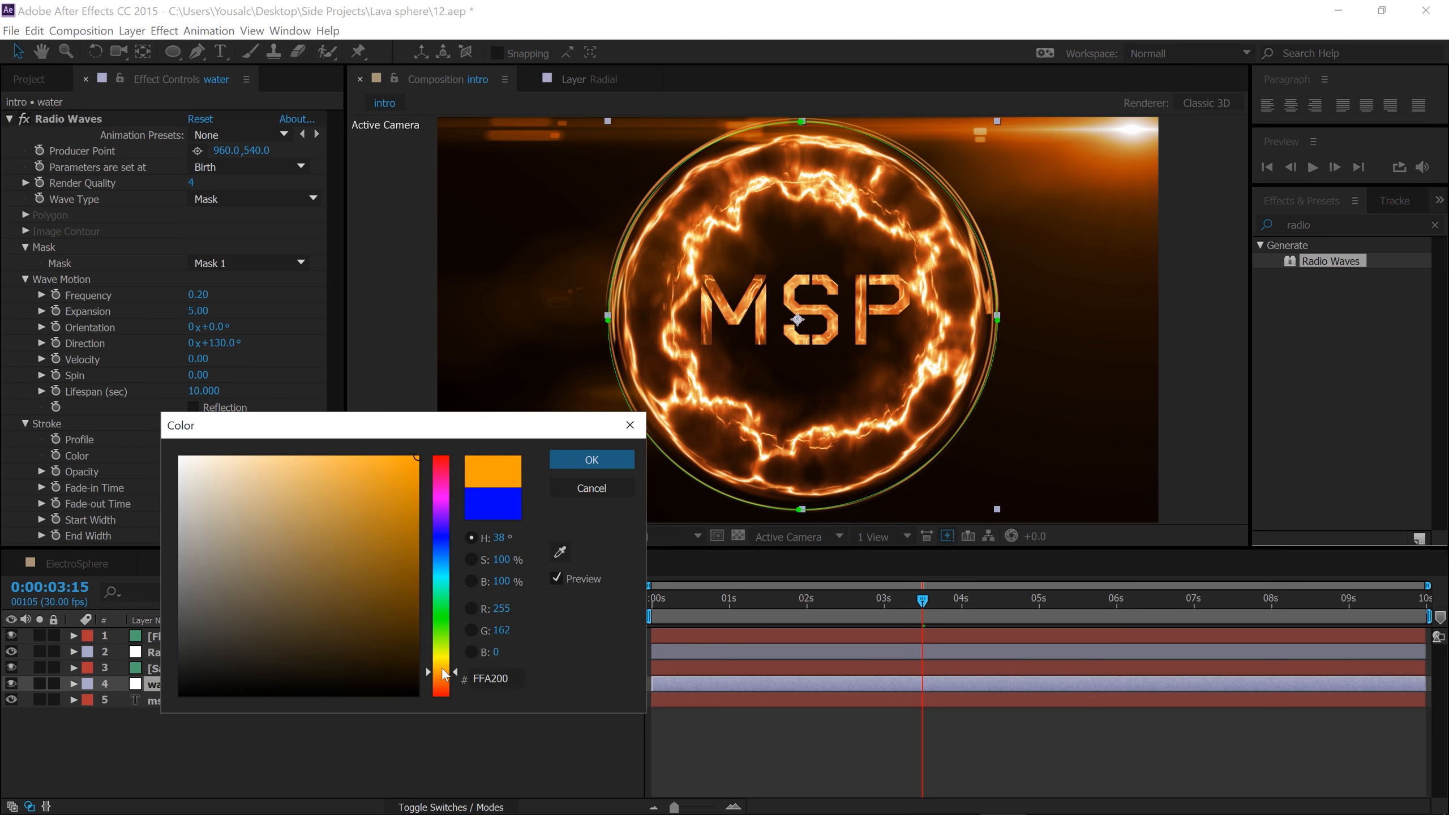
pyautogui.moveTo(444, 672); pyautogui.dragTo(446, 680)
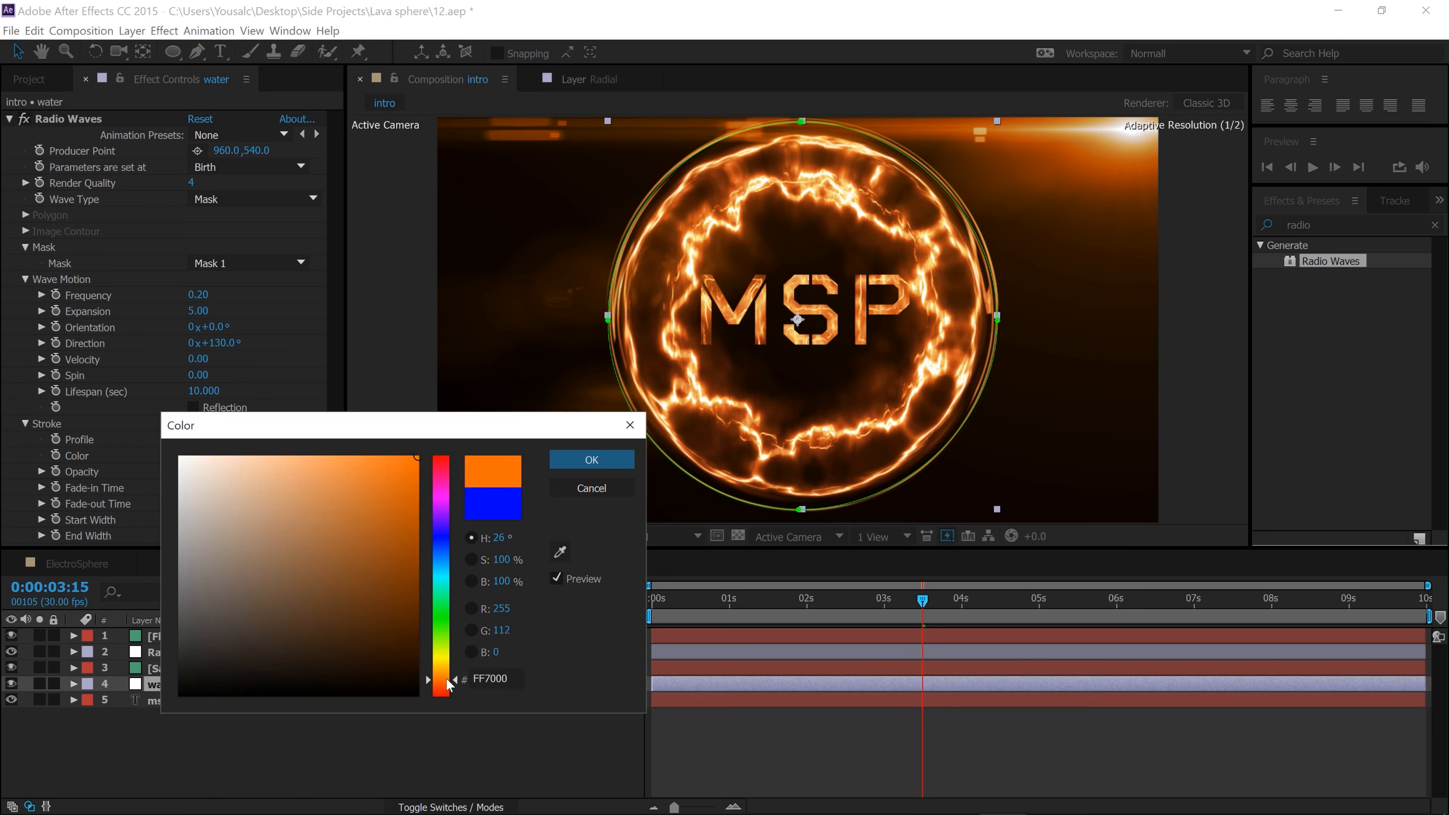
pyautogui.click(576, 464)
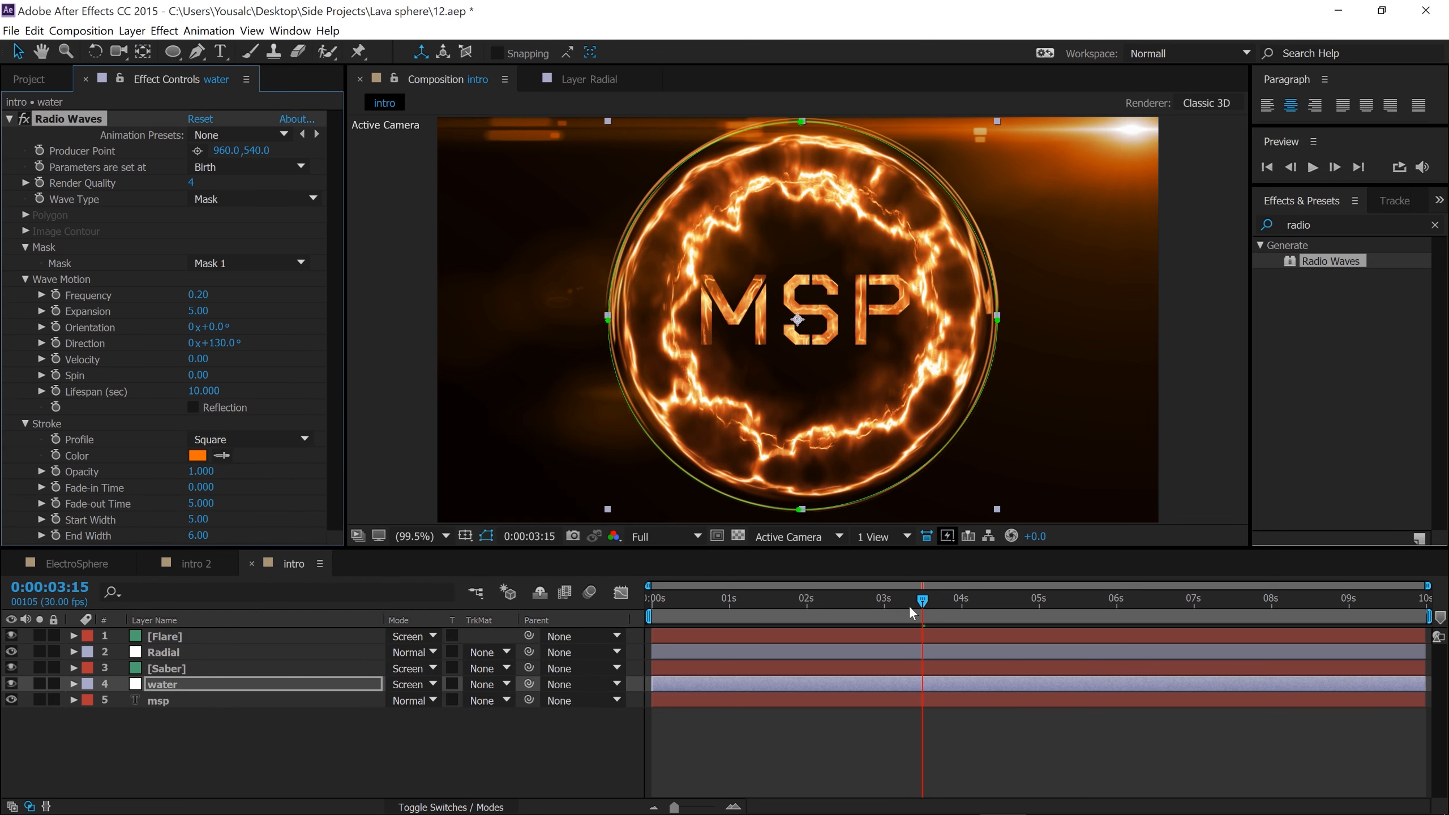
# Search the effects for "mr", apply CC Mr. Mercury to the water layer, and preview it through 0:00:06:20.
pyautogui.click(1322, 221)
pyautogui.write('mr')
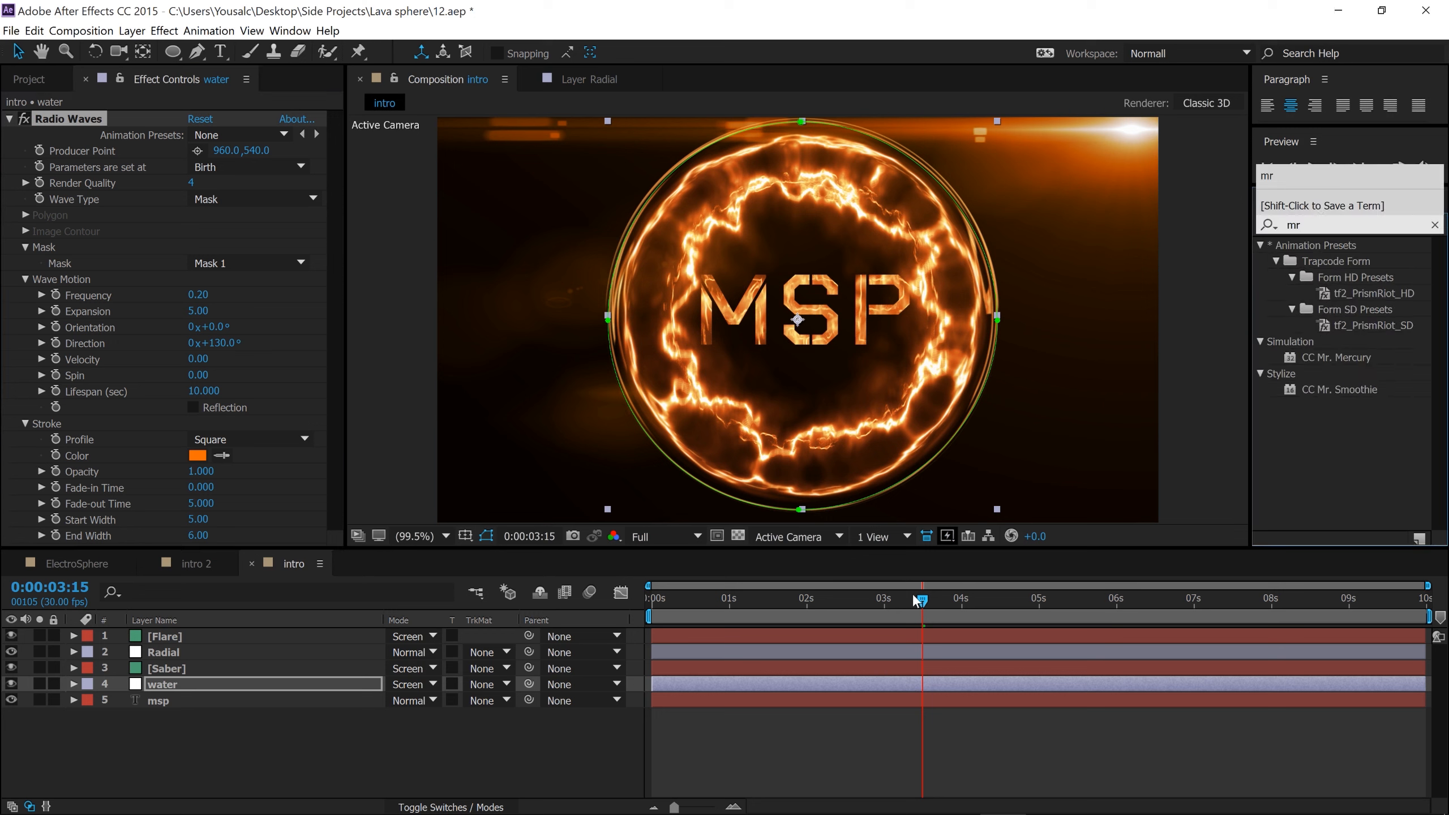
pyautogui.click(933, 598)
pyautogui.moveTo(958, 599); pyautogui.dragTo(852, 594)
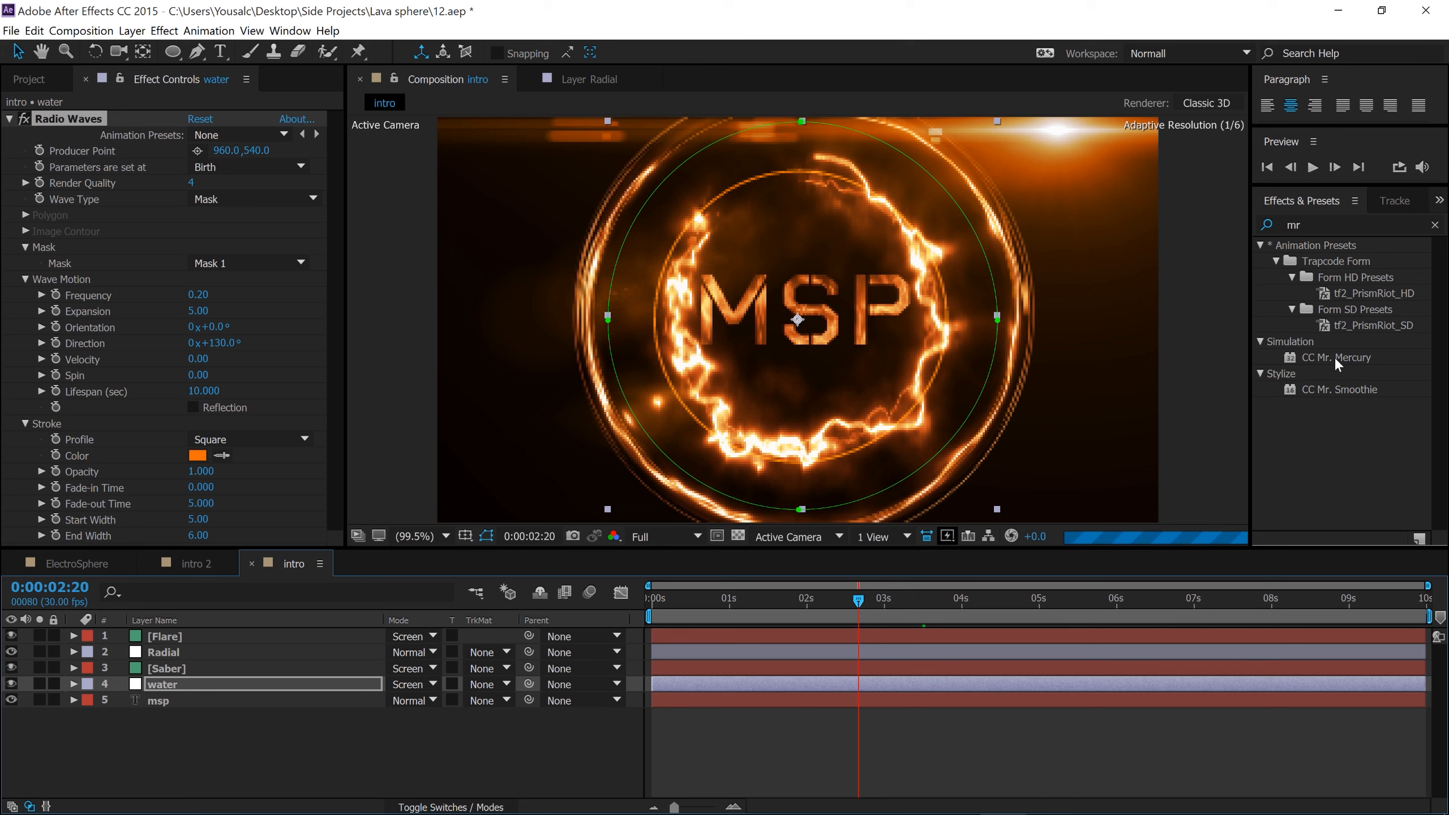
pyautogui.moveTo(1335, 358); pyautogui.dragTo(230, 465)
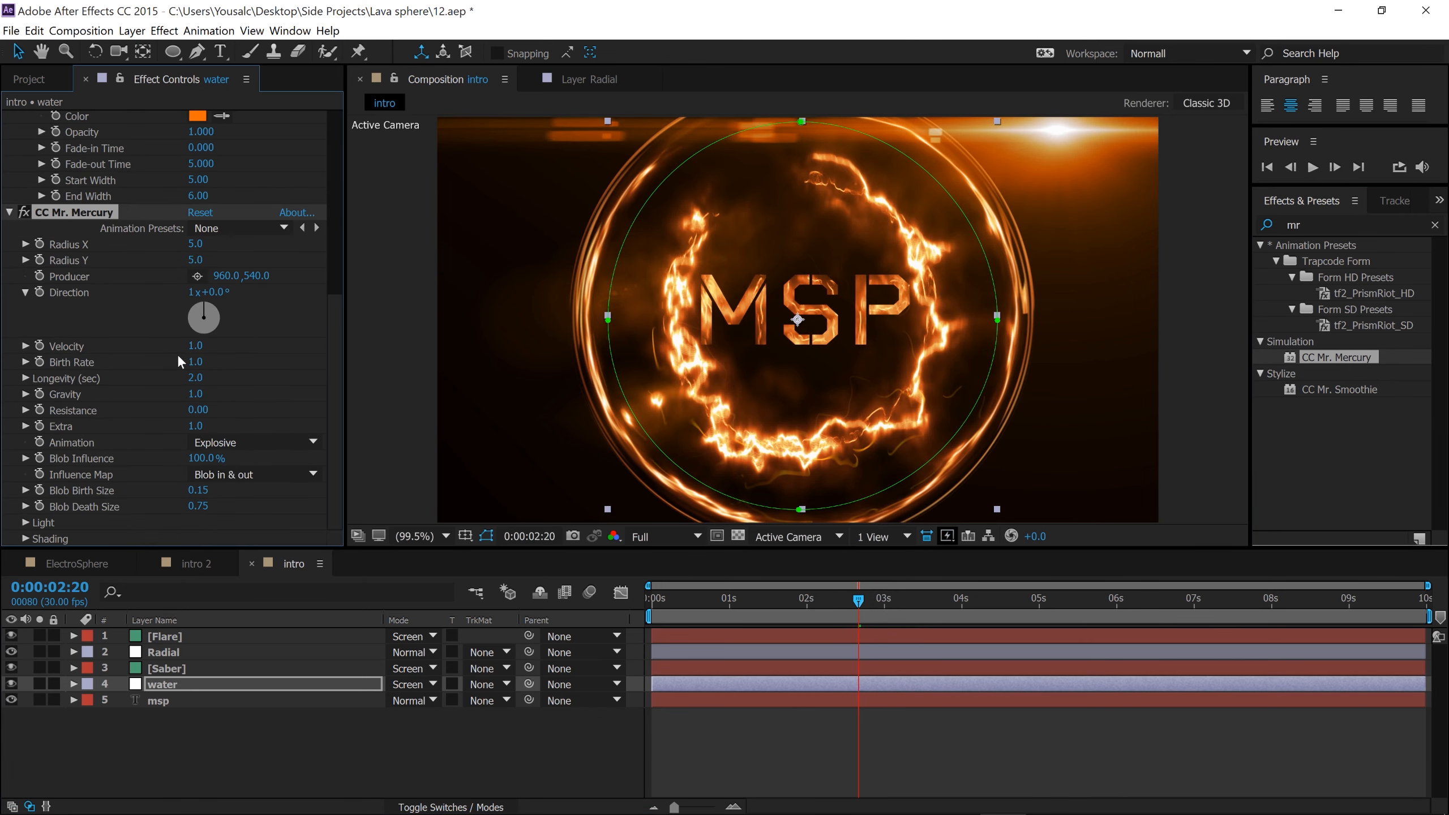
pyautogui.scroll(10, 177, 353)
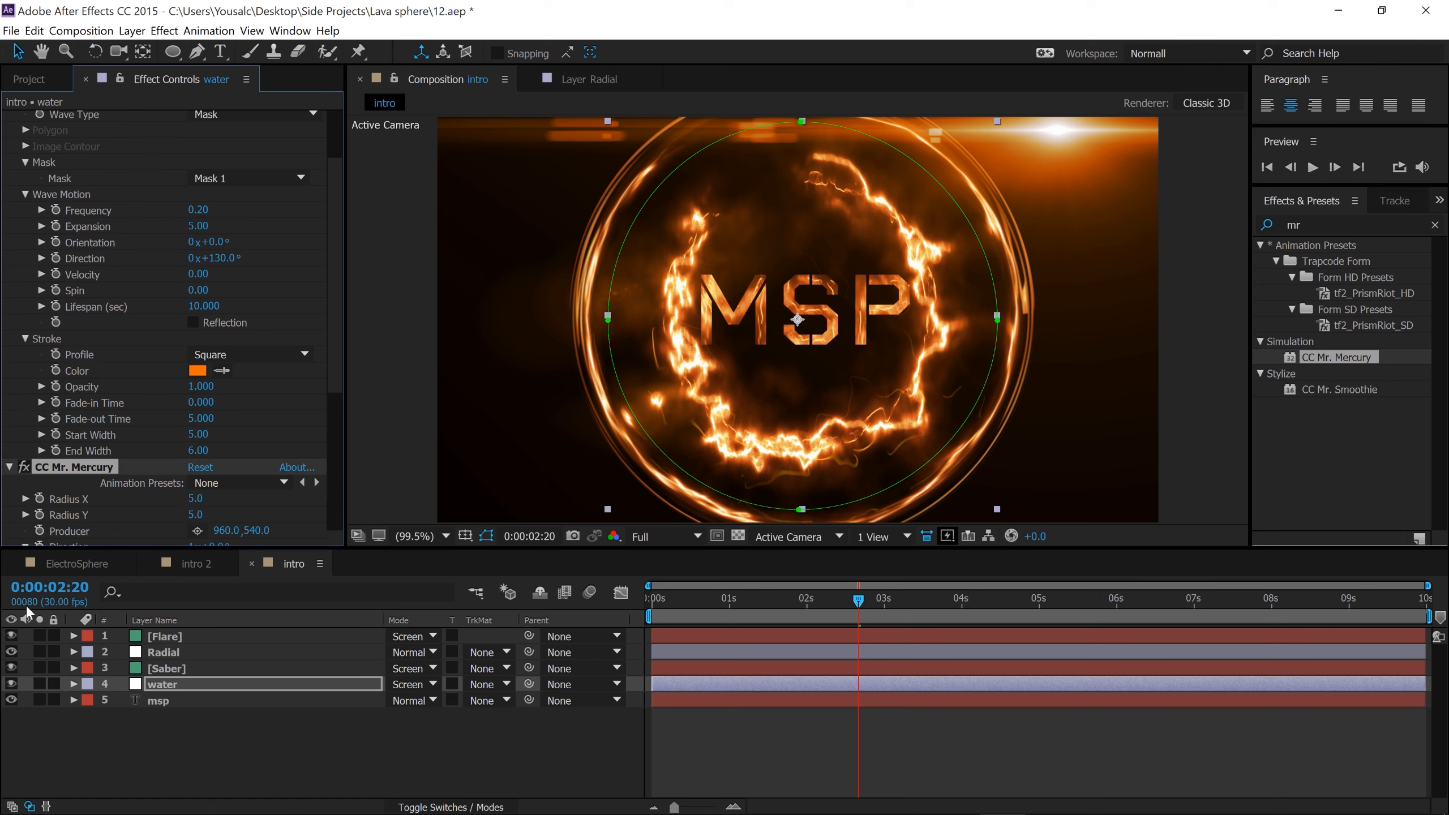
pyautogui.moveTo(858, 600); pyautogui.dragTo(1118, 600)
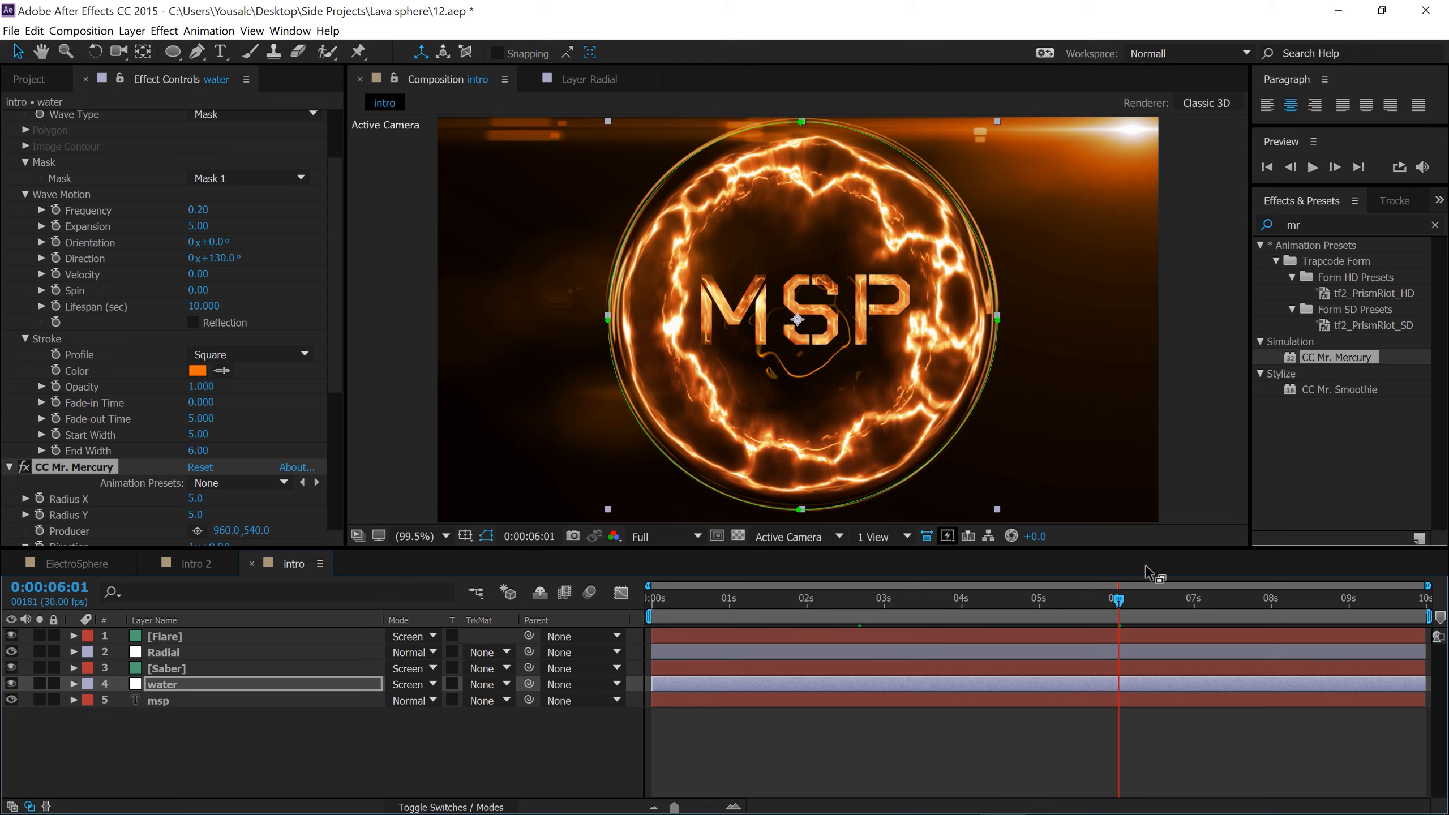
pyautogui.moveTo(1117, 606); pyautogui.dragTo(1171, 610)
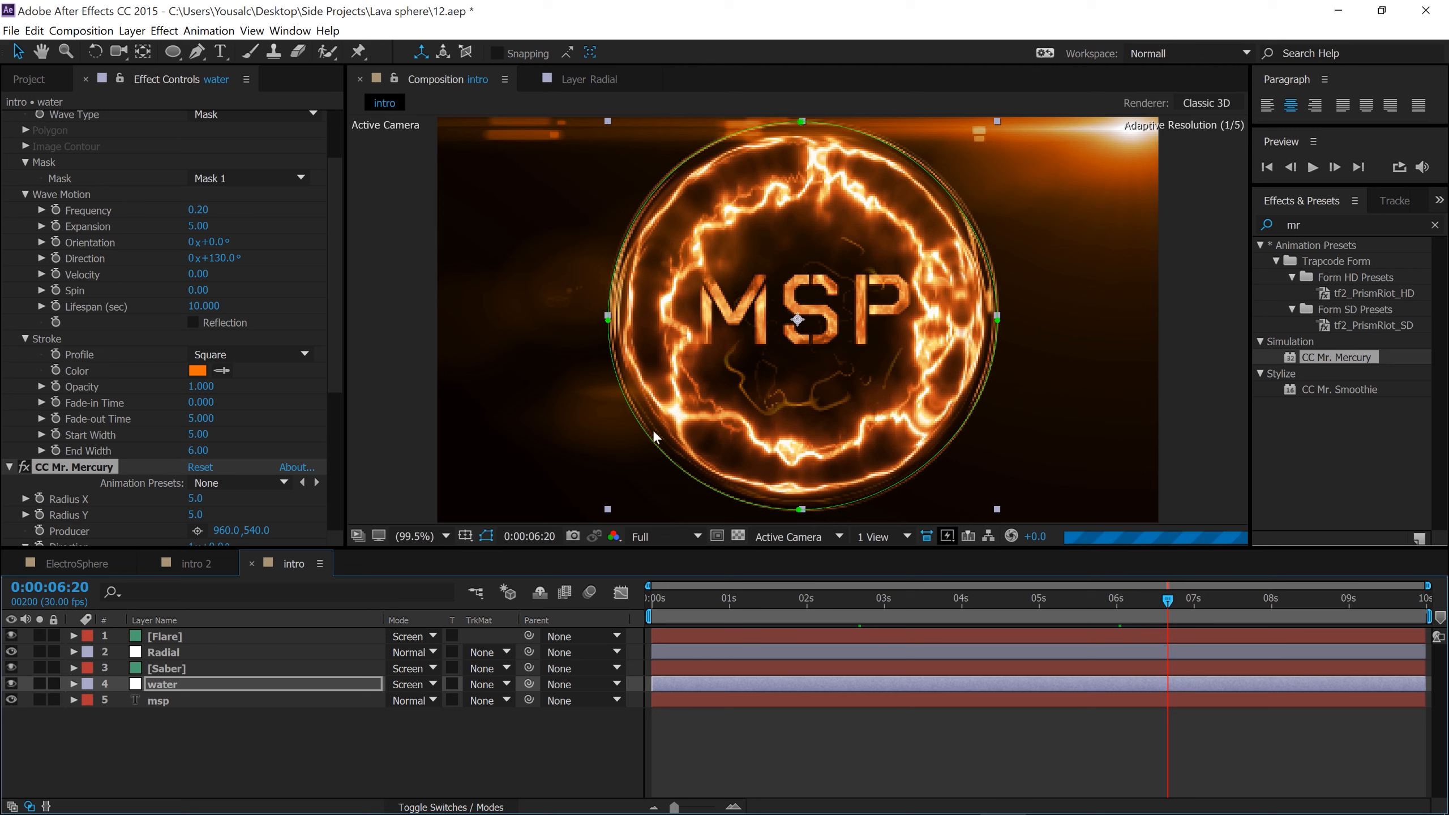
# Set the CC Mr. Mercury Radius X to 9 and Radius Y to 32 on the water layer.
pyautogui.moveTo(335, 268); pyautogui.dragTo(314, 437)
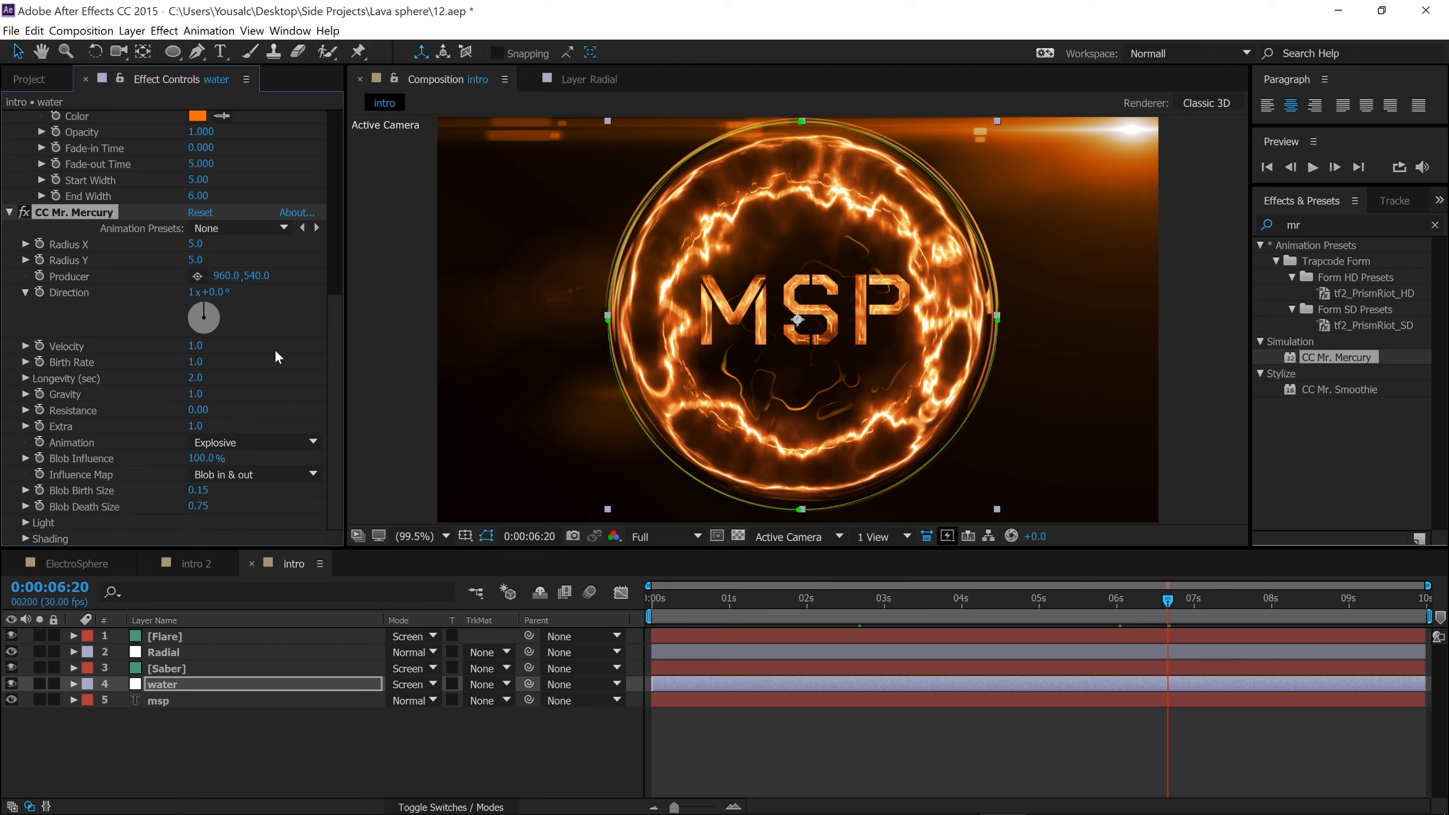
pyautogui.click(197, 244)
pyautogui.write('9')
pyautogui.click(195, 260)
pyautogui.write('32')
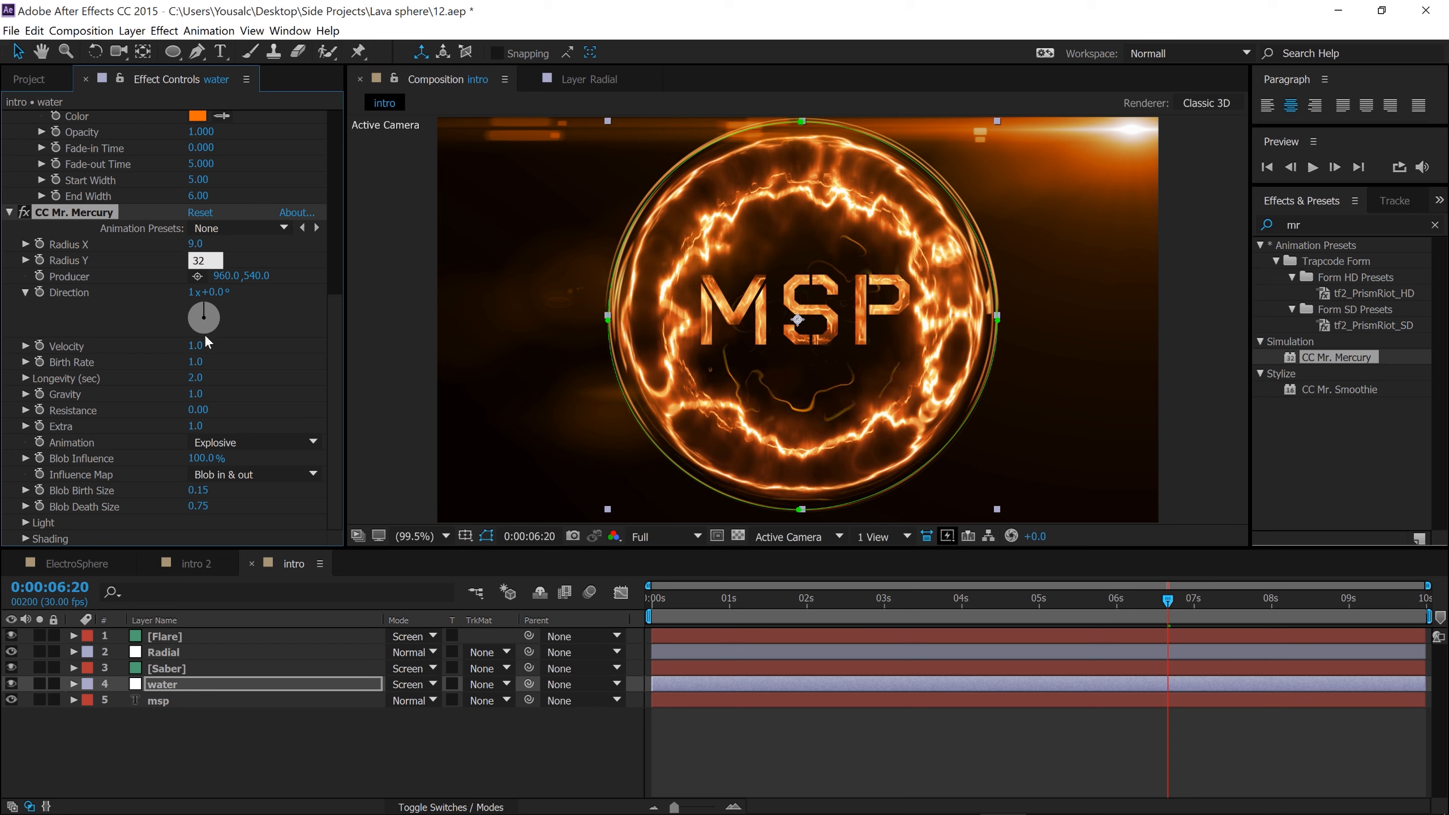
# Set the CC Mr. Mercury velocity to 1.4 and the birth rate to 1.6.
pyautogui.click(197, 346)
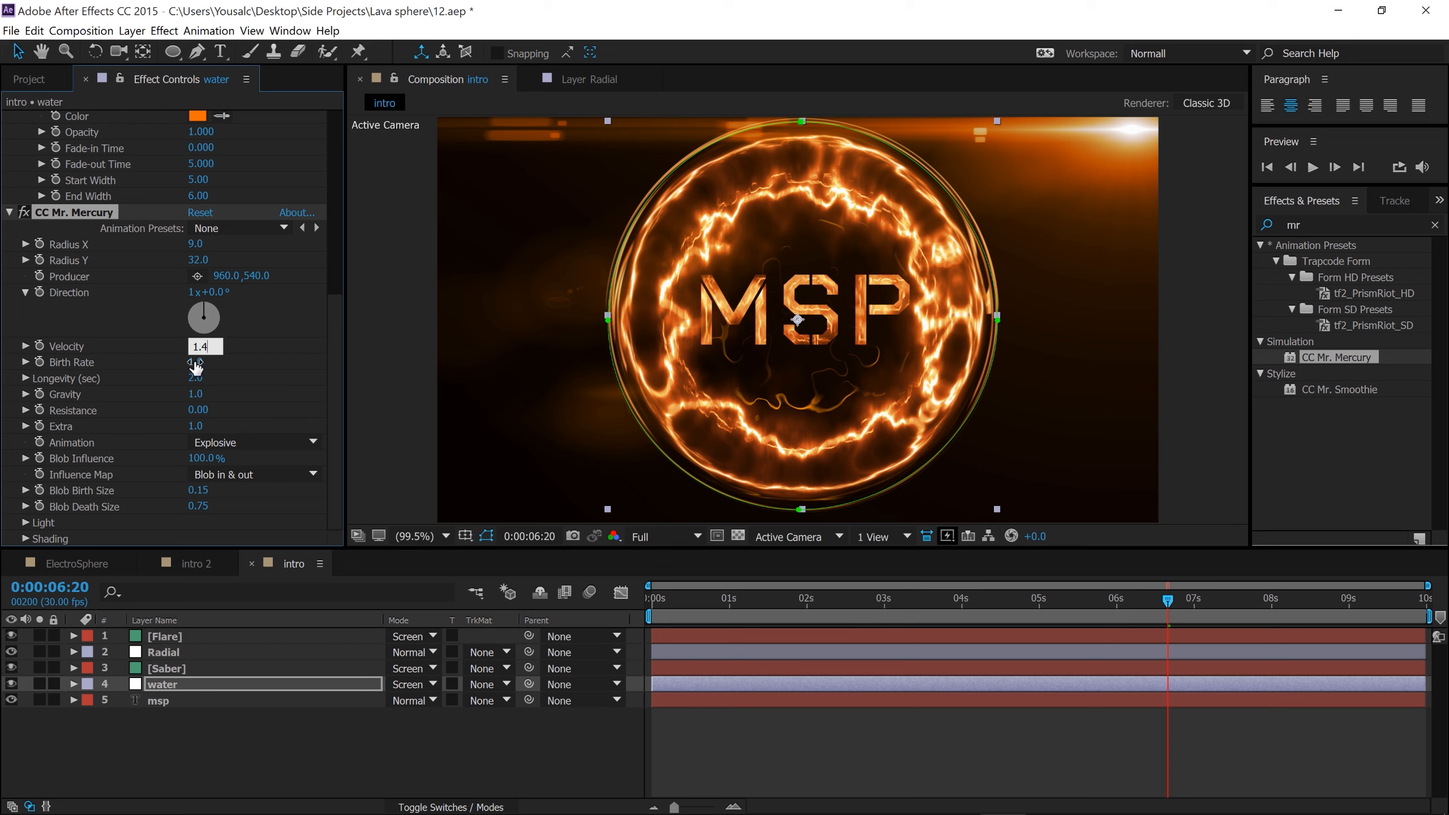
pyautogui.press('Tab')
pyautogui.write('1.')
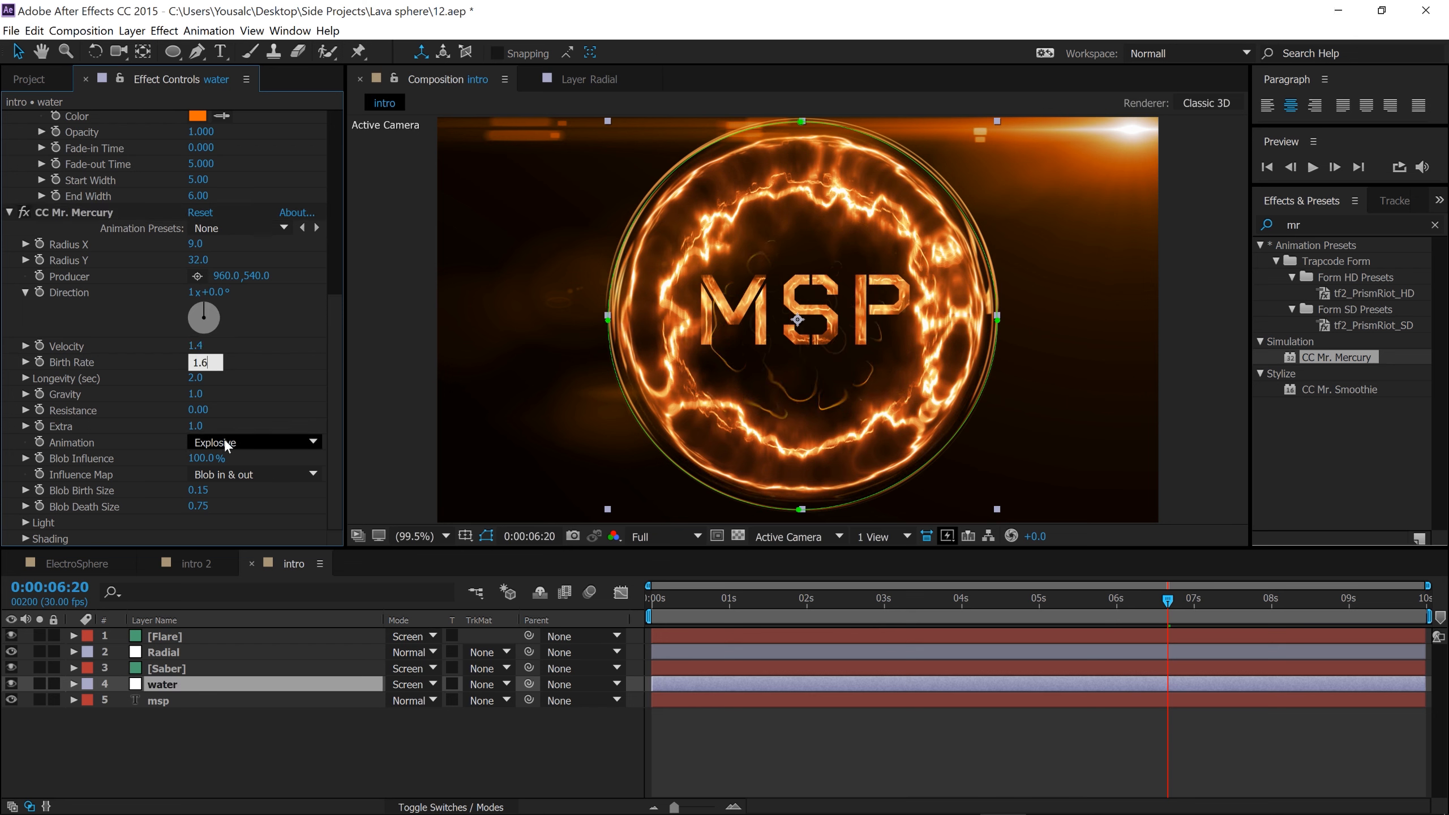
# Set the CC Mr. Mercury gravity to 0.5 and the blob birth size to 0.20.
pyautogui.click(197, 394)
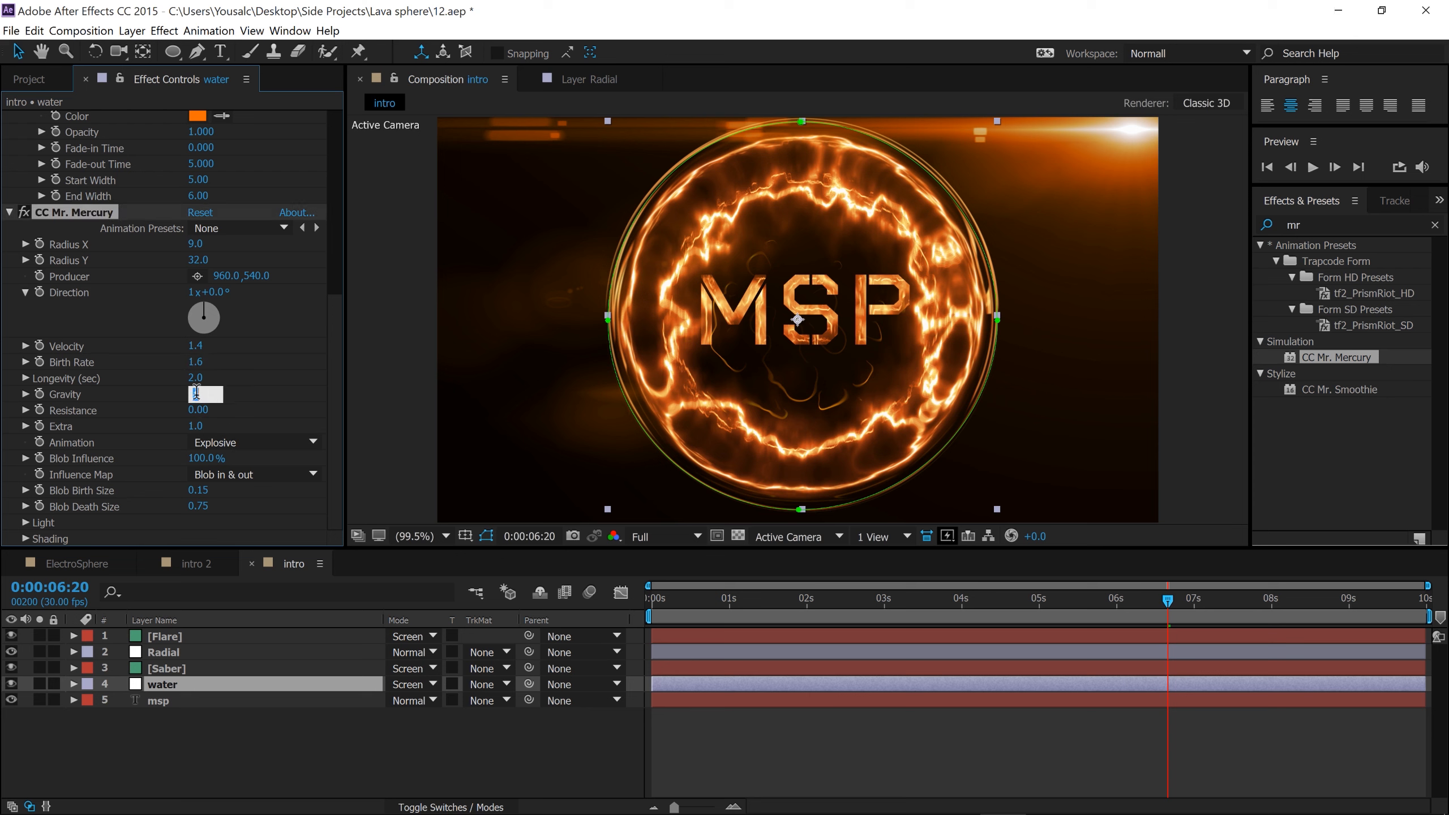
pyautogui.write('0.3')
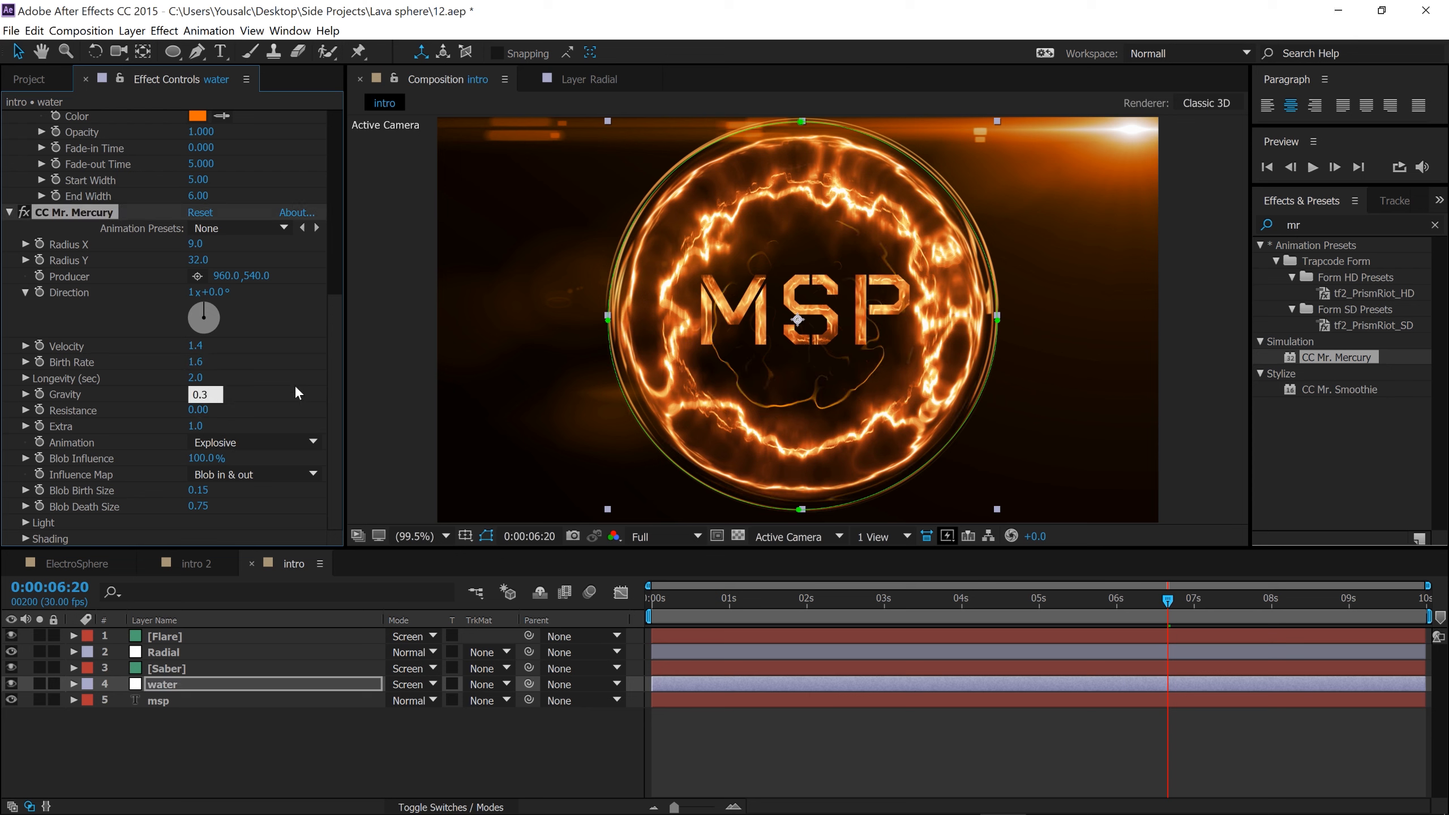
pyautogui.press('BackSpace')
pyautogui.write('5')
pyautogui.press('Return')
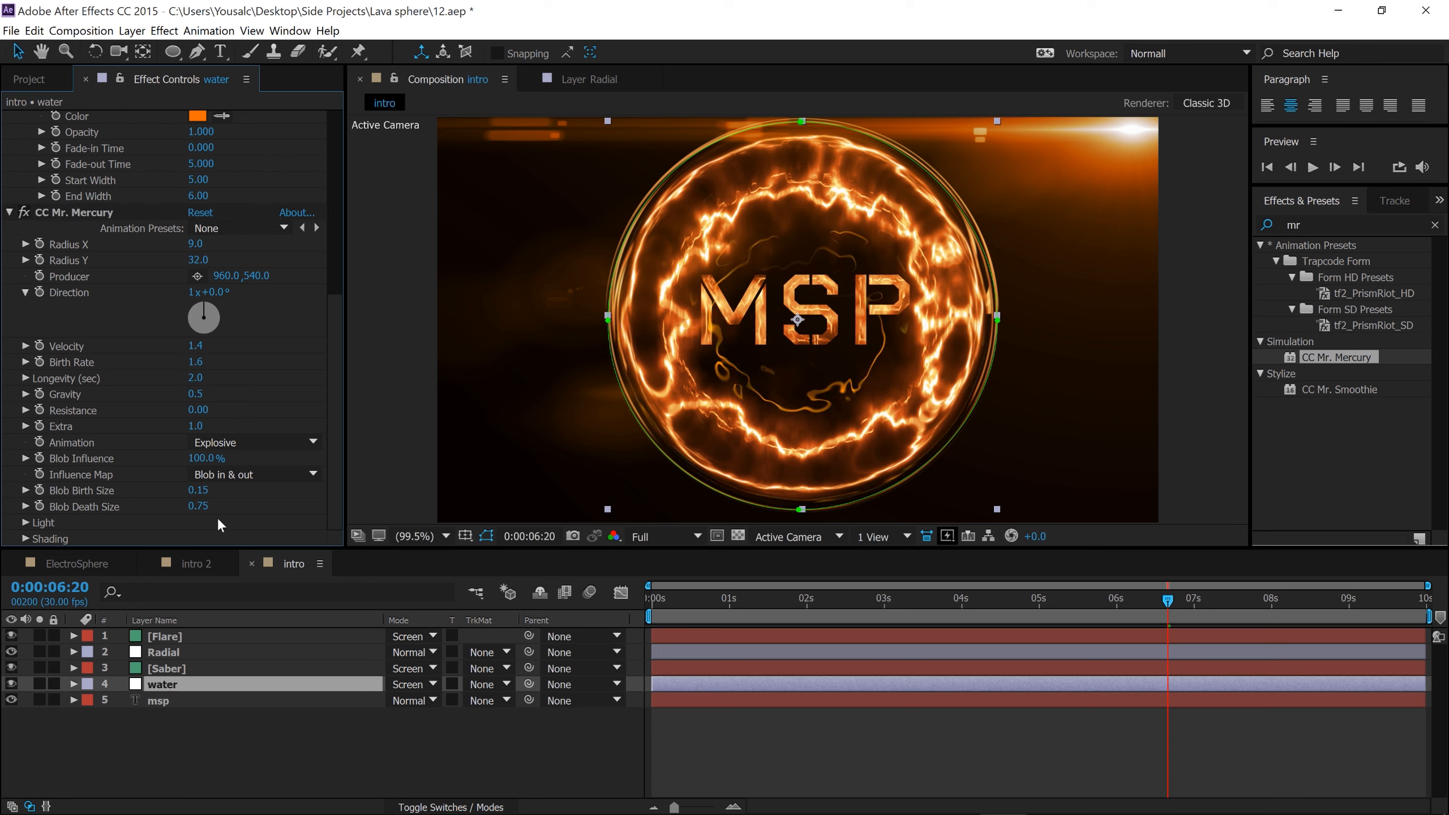
pyautogui.click(206, 490)
pyautogui.write('0.20')
pyautogui.press('Return')
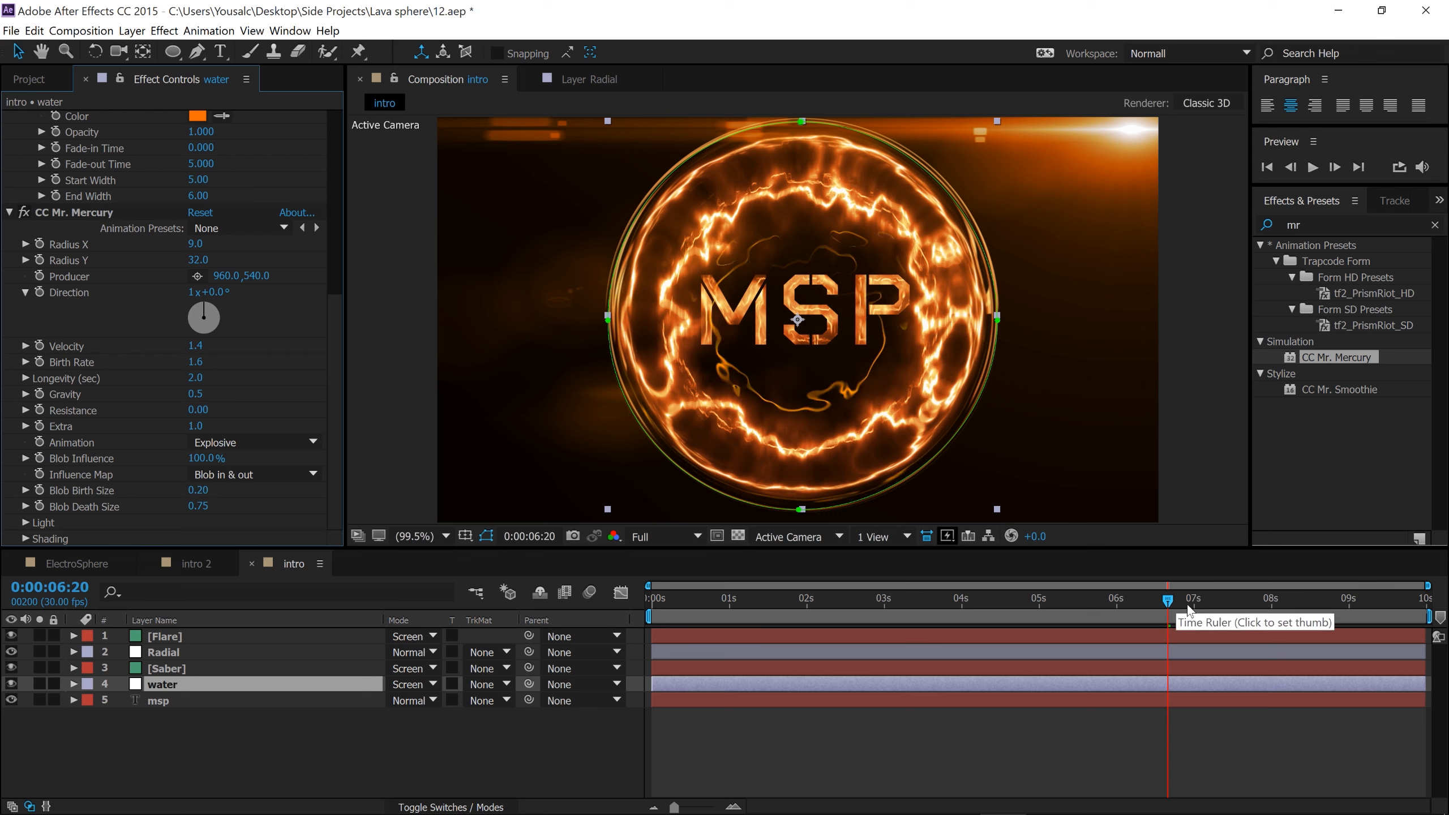
# Try a Radio Waves frequency of 0.5 on the water layer and preview it around 0:00:05:10.
pyautogui.moveTo(1167, 600); pyautogui.dragTo(1273, 613)
pyautogui.scroll(10, 218, 353)
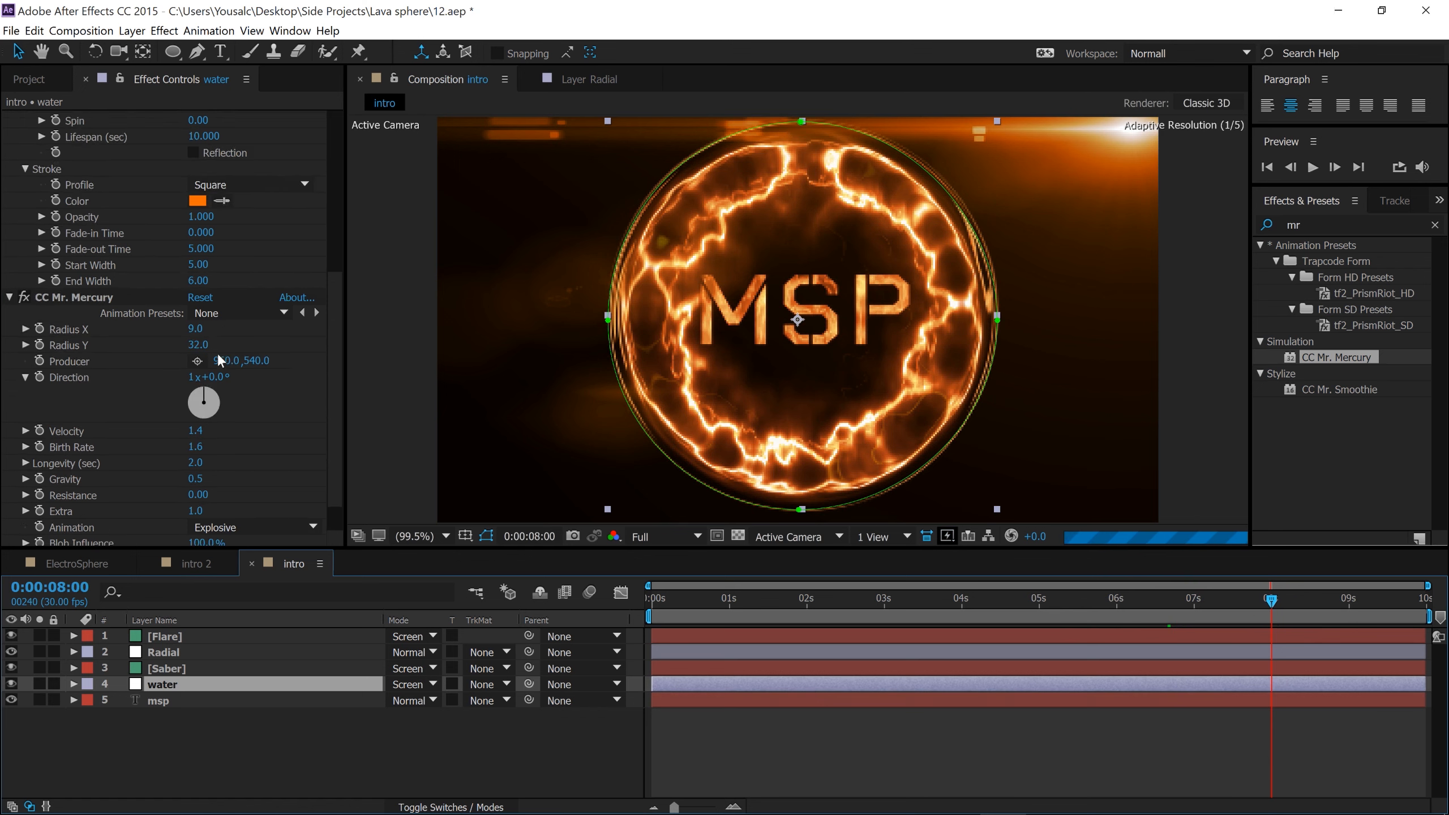
pyautogui.click(198, 294)
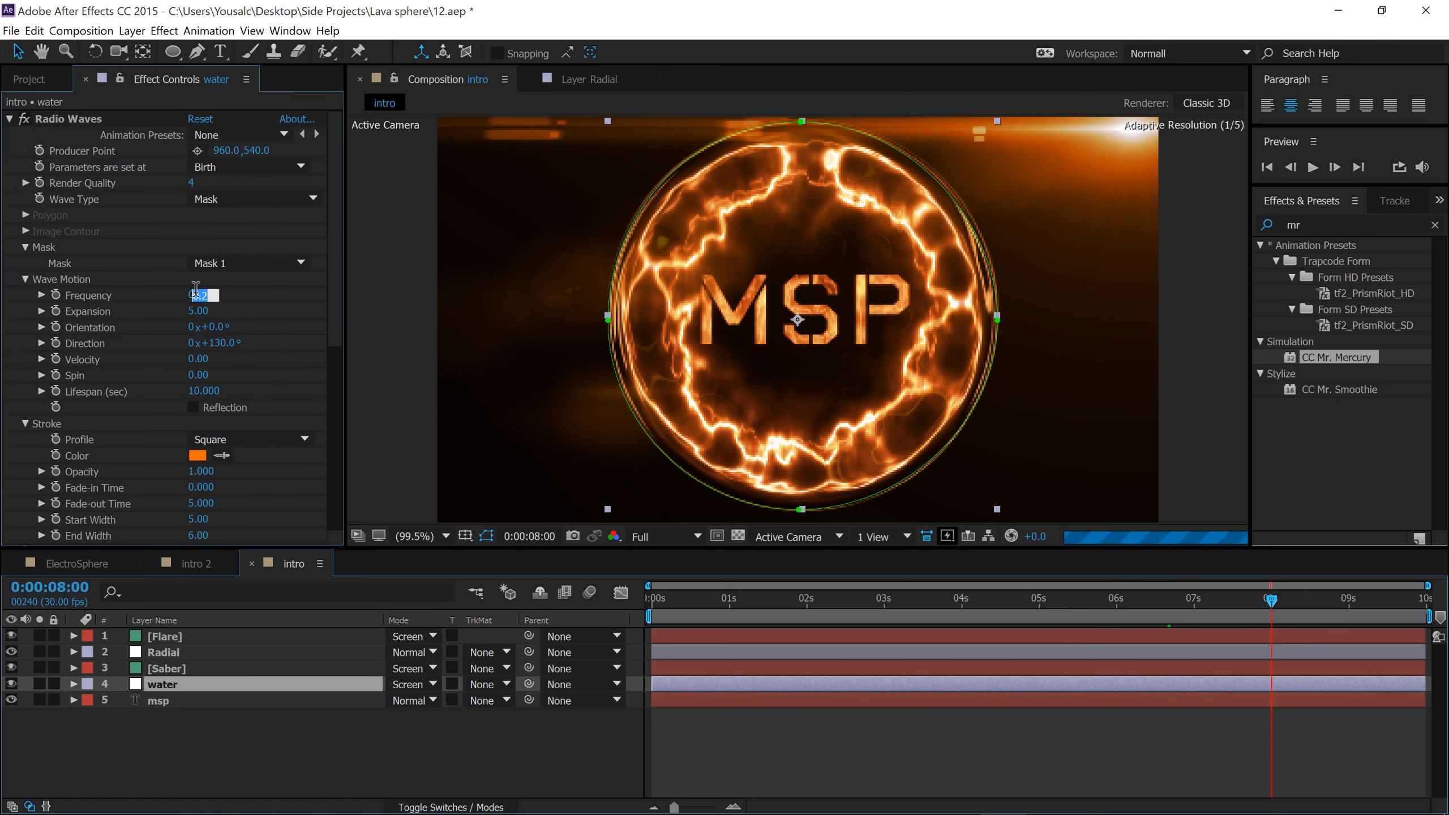
pyautogui.write('0')
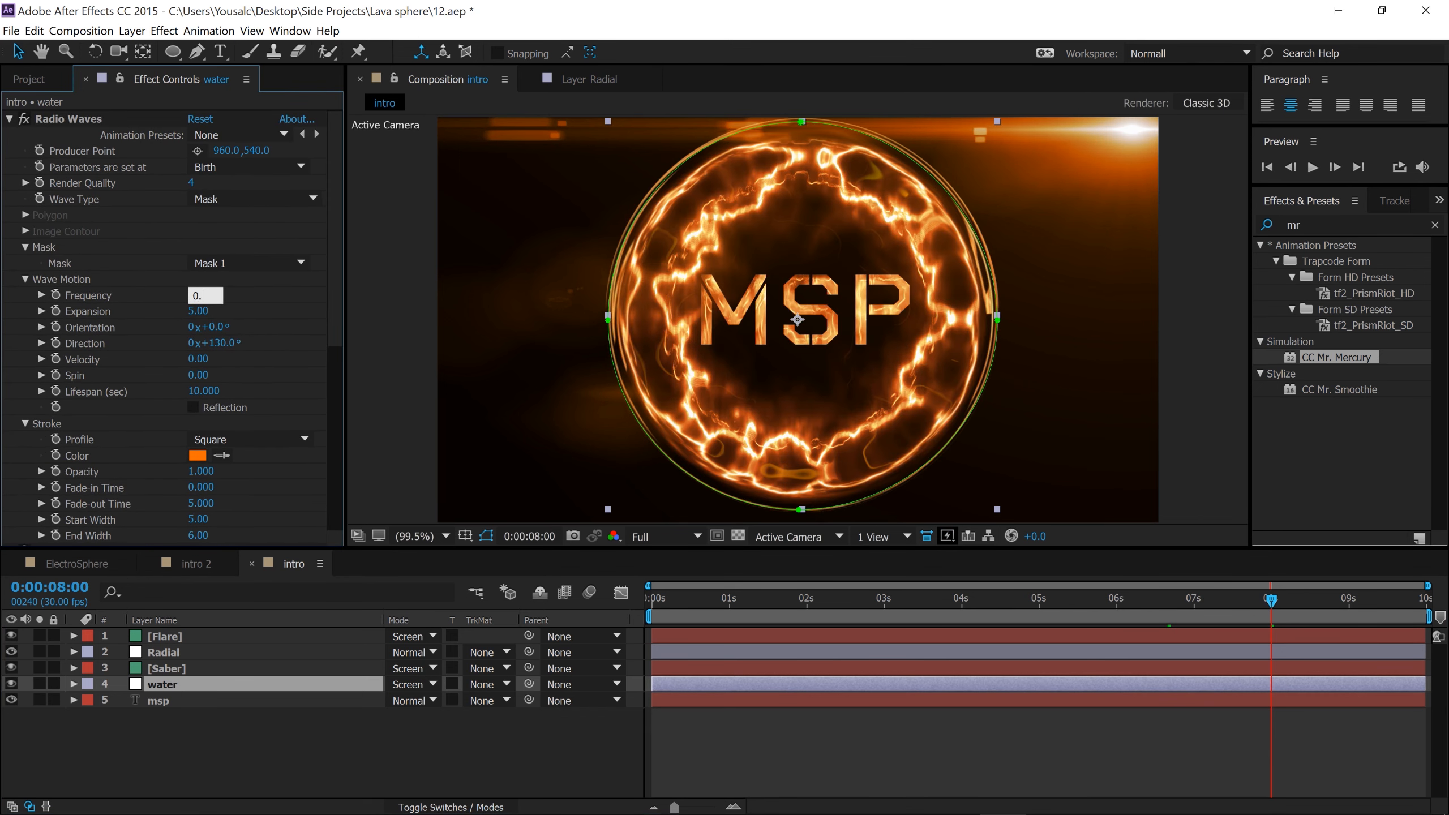
pyautogui.write('.4')
pyautogui.press('BackSpace')
pyautogui.write('5')
pyautogui.moveTo(1199, 604); pyautogui.dragTo(1064, 609)
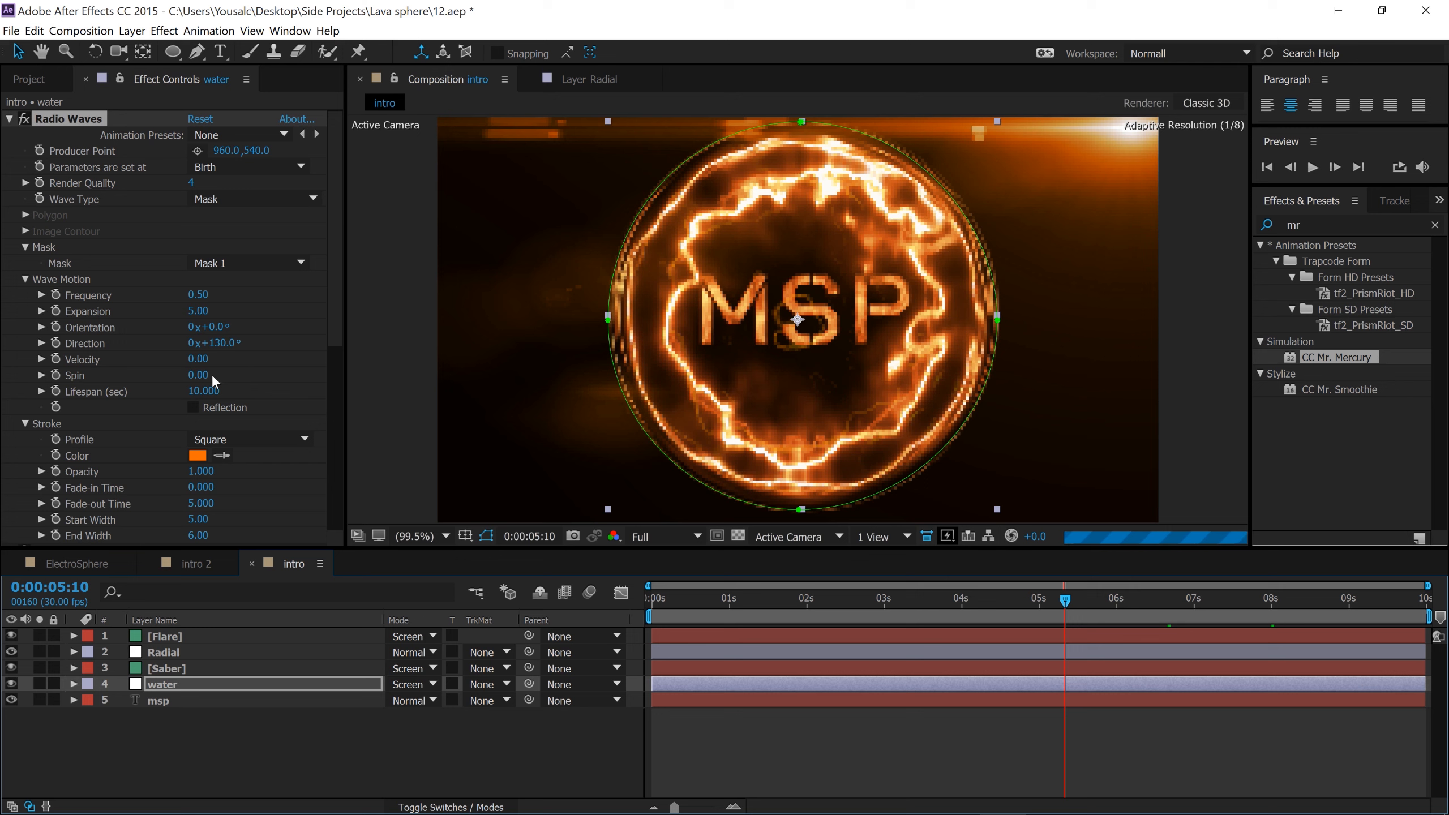
# Set the Radio Waves frequency on the water layer to 0.25 and deselect the layer.
pyautogui.click(201, 294)
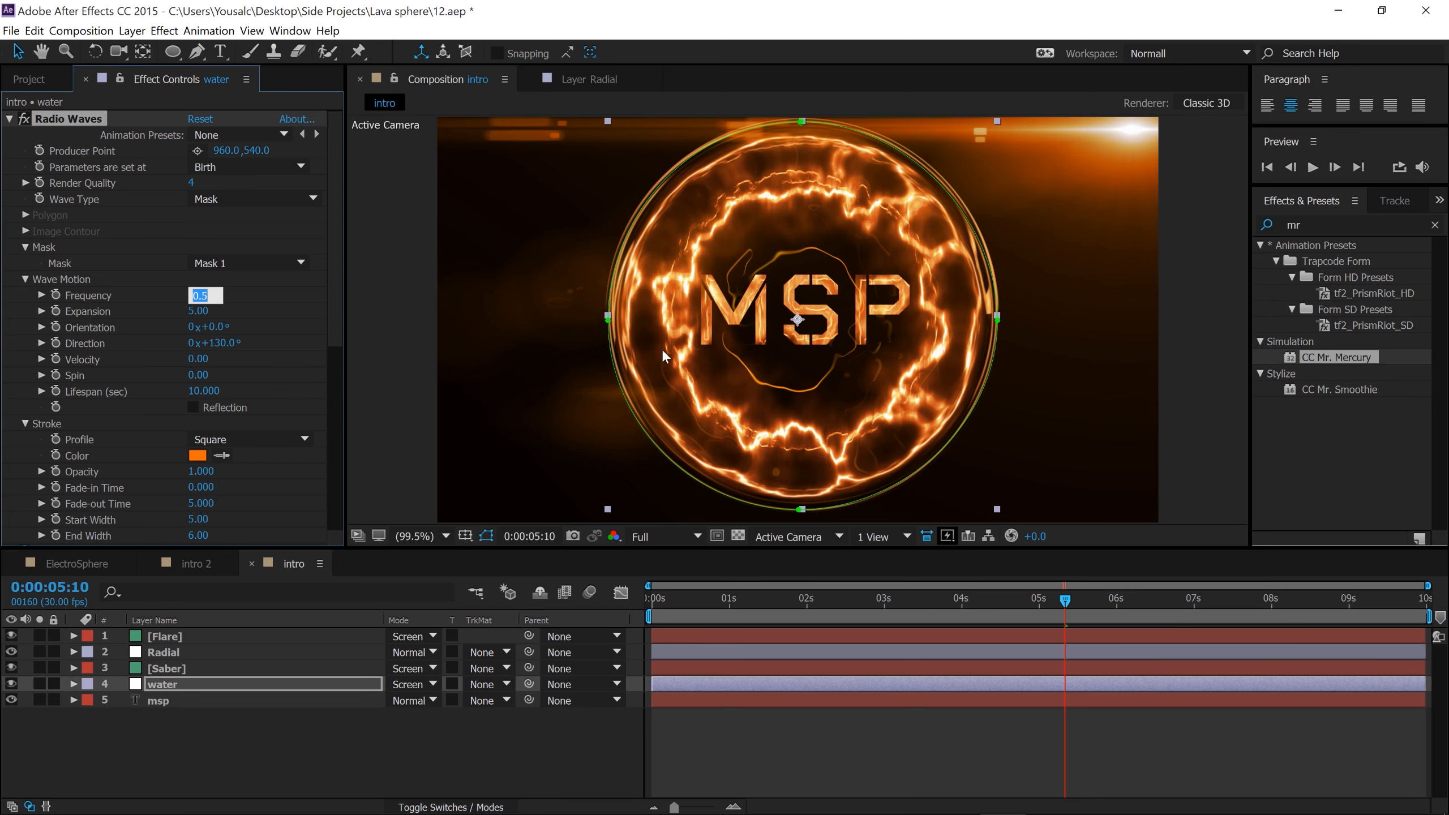
pyautogui.write('0.25')
pyautogui.click(396, 414)
# Collapse the water layer's Radio Waves and CC Mr. Mercury settings and save the project.
pyautogui.click(9, 119)
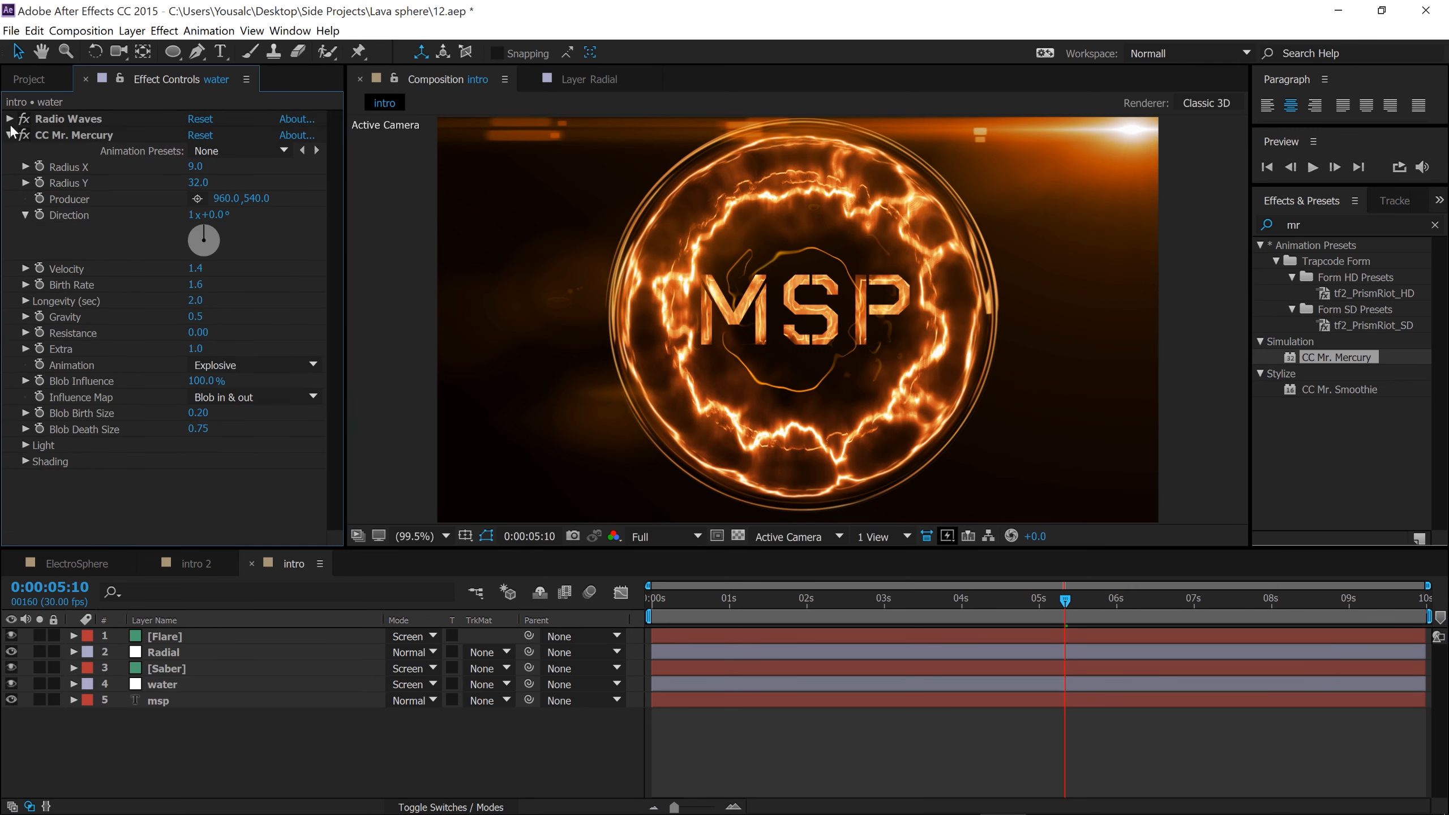
pyautogui.click(10, 135)
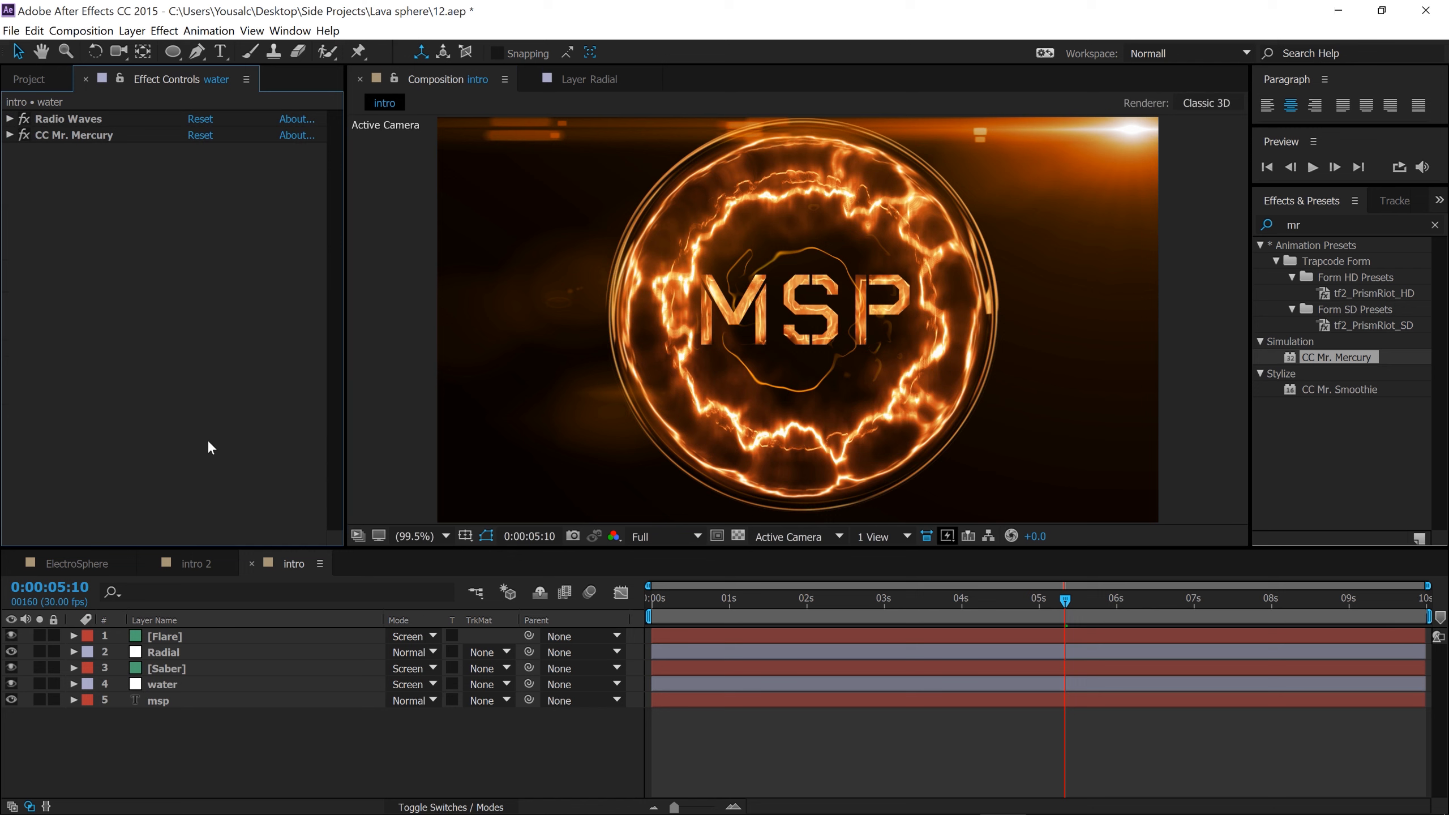
pyautogui.hotkey('ctrl', 's')
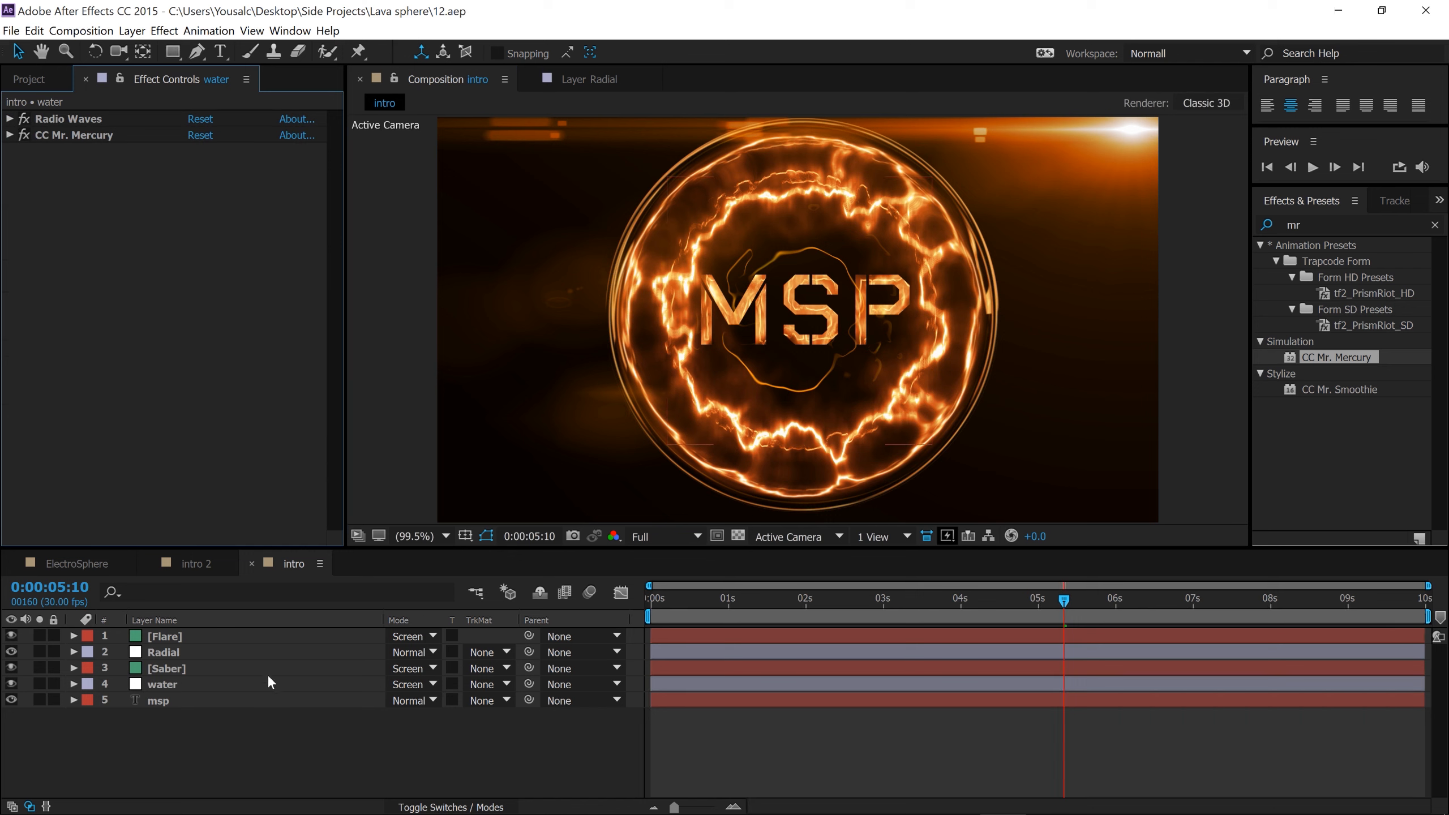
# Duplicate the water layer and collapse the Radio Waves settings of the copy.
pyautogui.click(168, 686)
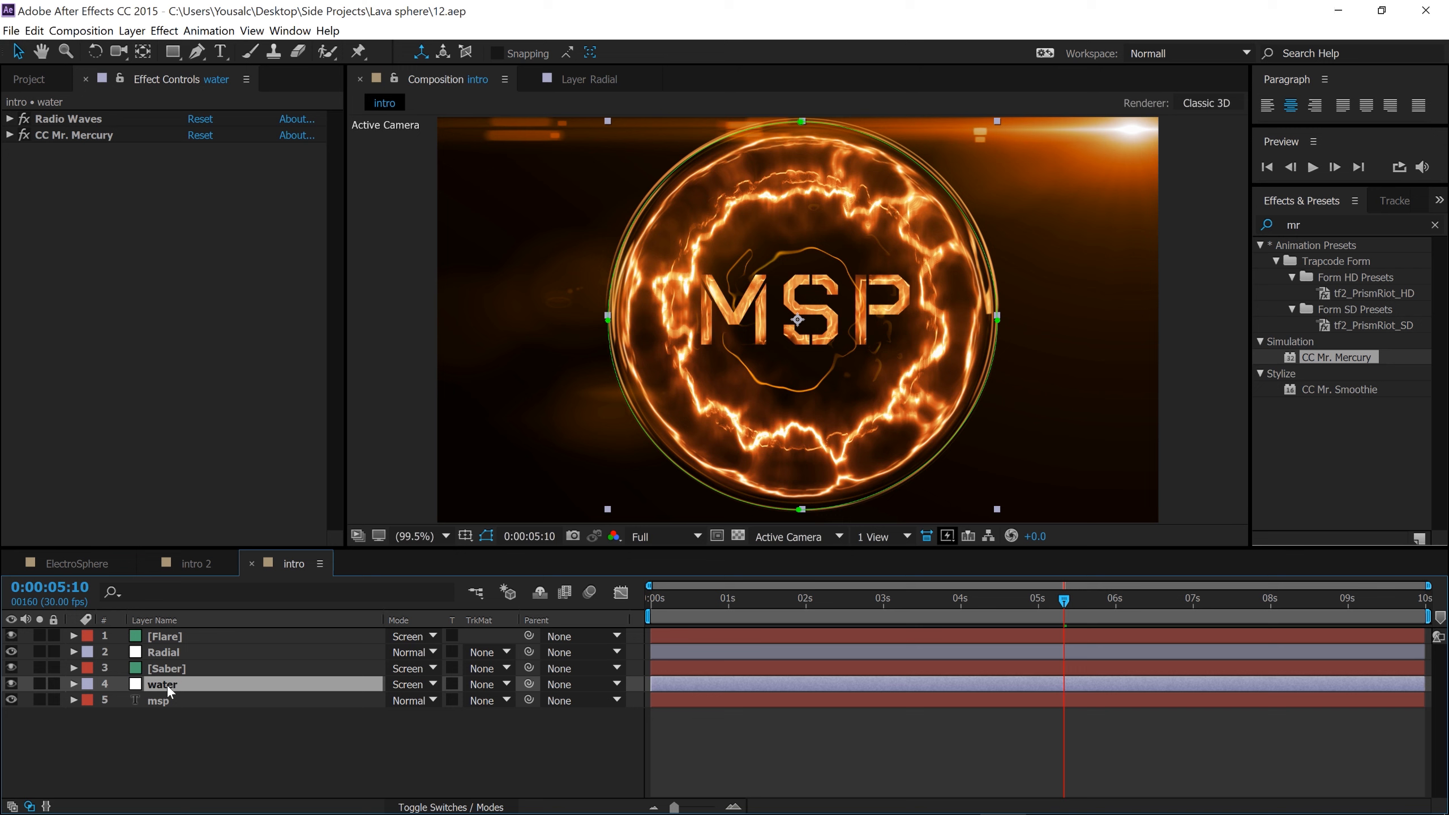
pyautogui.hotkey('ctrl', 'd')
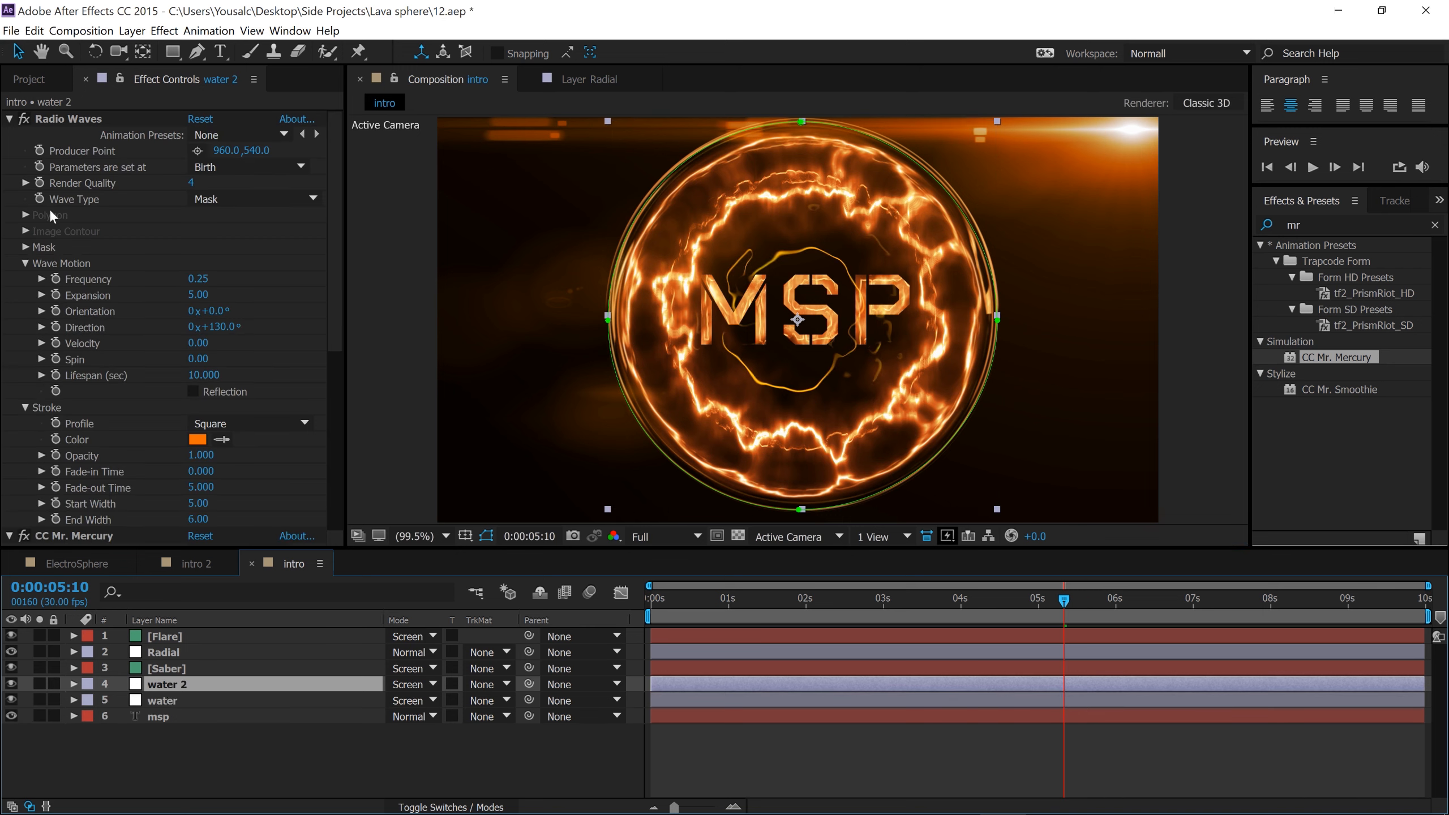
pyautogui.click(9, 119)
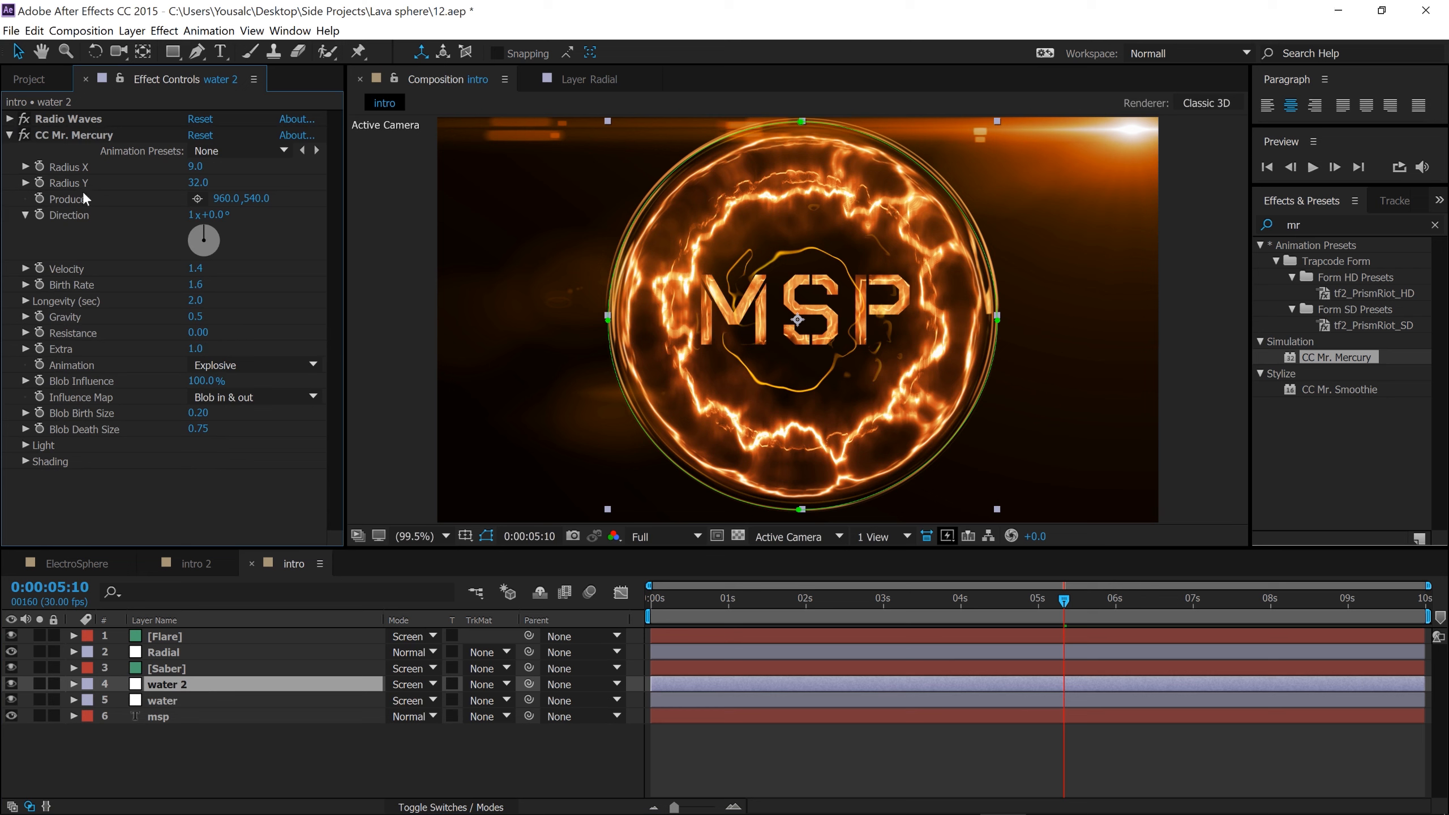
# Set CC Mr. Mercury Radius X to 41 and Radius Y to 5 on the duplicate water layer, and check it at 0:00:06:07.
pyautogui.click(196, 166)
pyautogui.write('41')
pyautogui.click(198, 183)
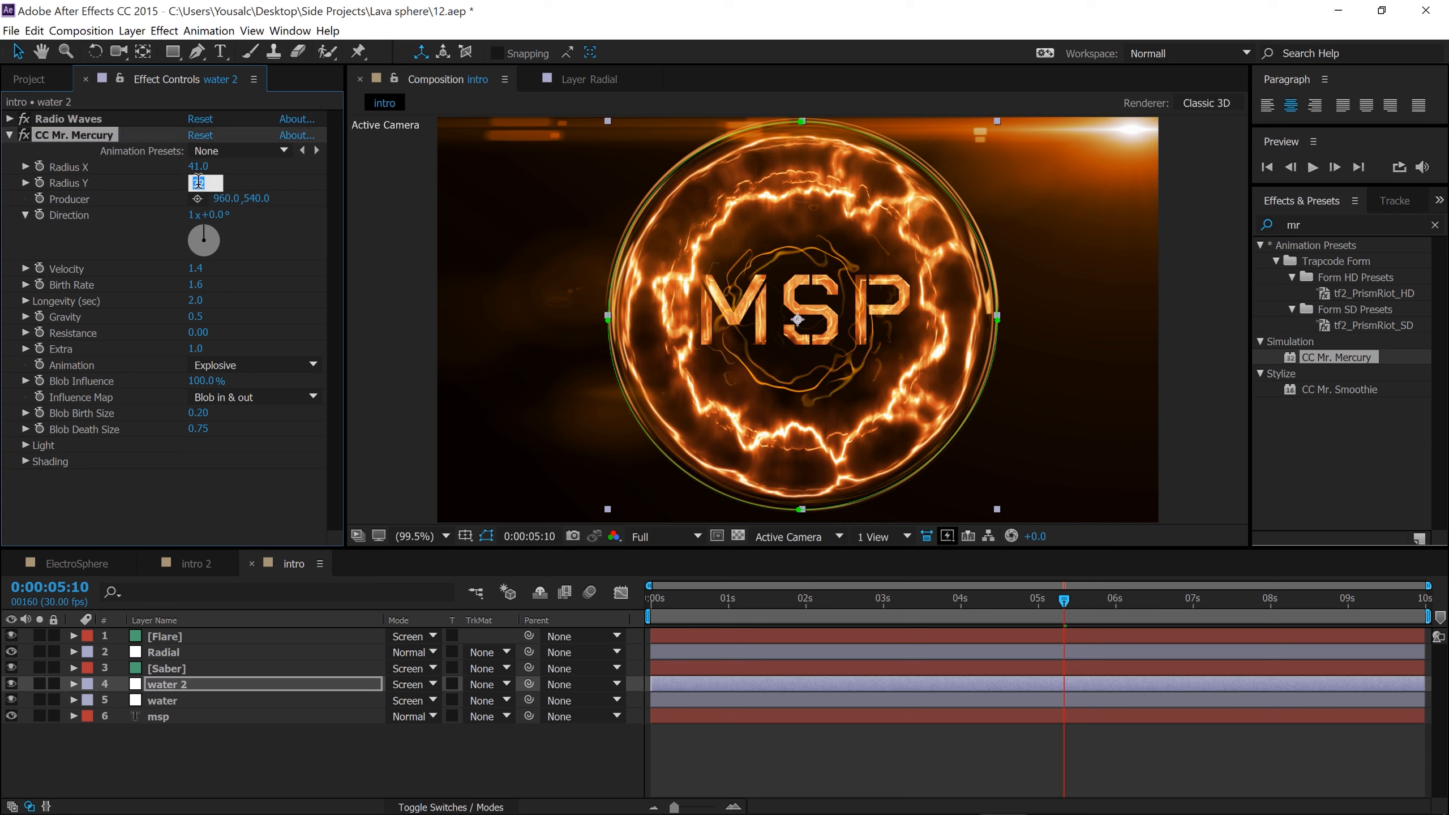
pyautogui.write('5')
pyautogui.click(179, 505)
pyautogui.click(178, 495)
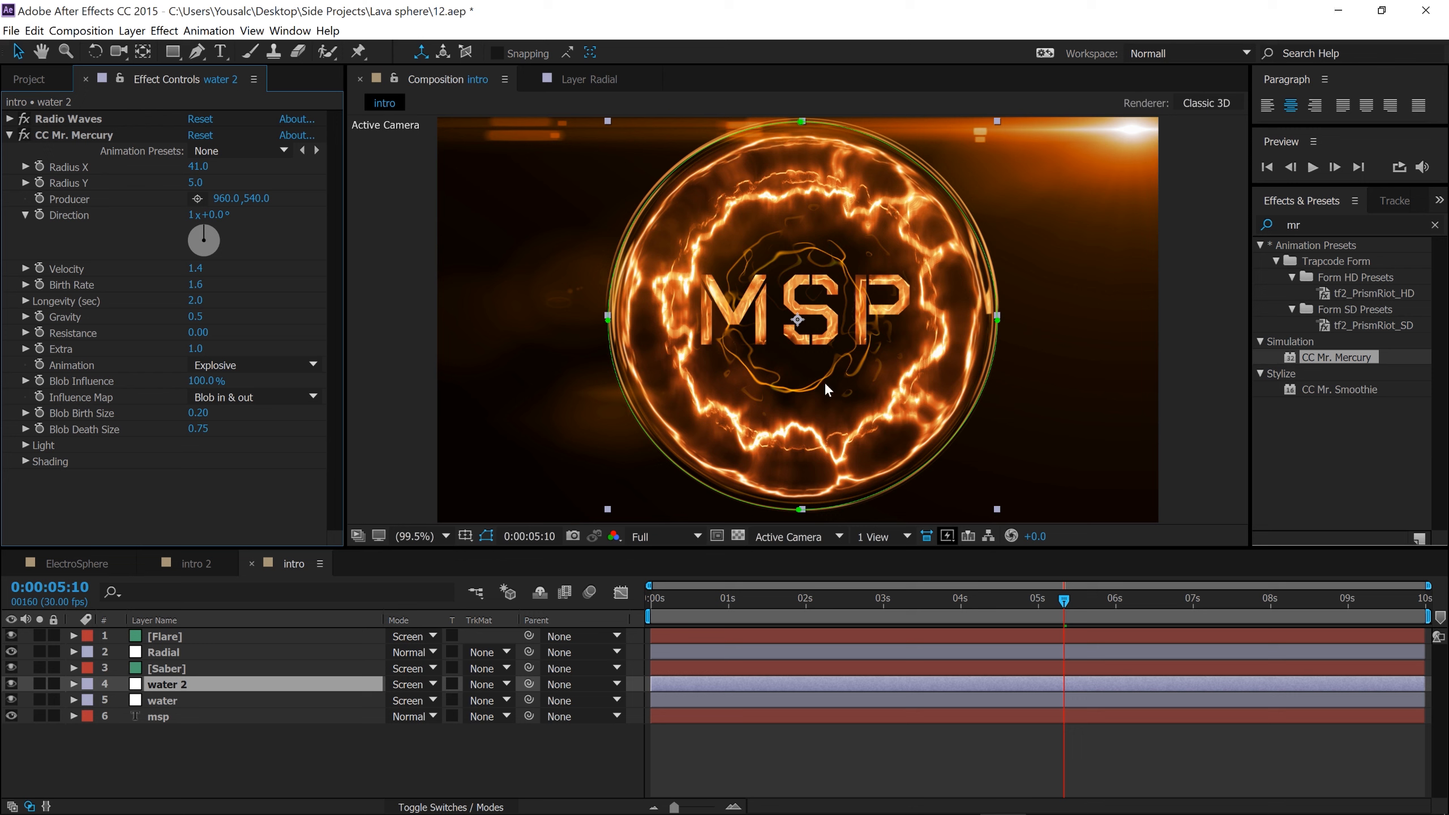
pyautogui.click(376, 387)
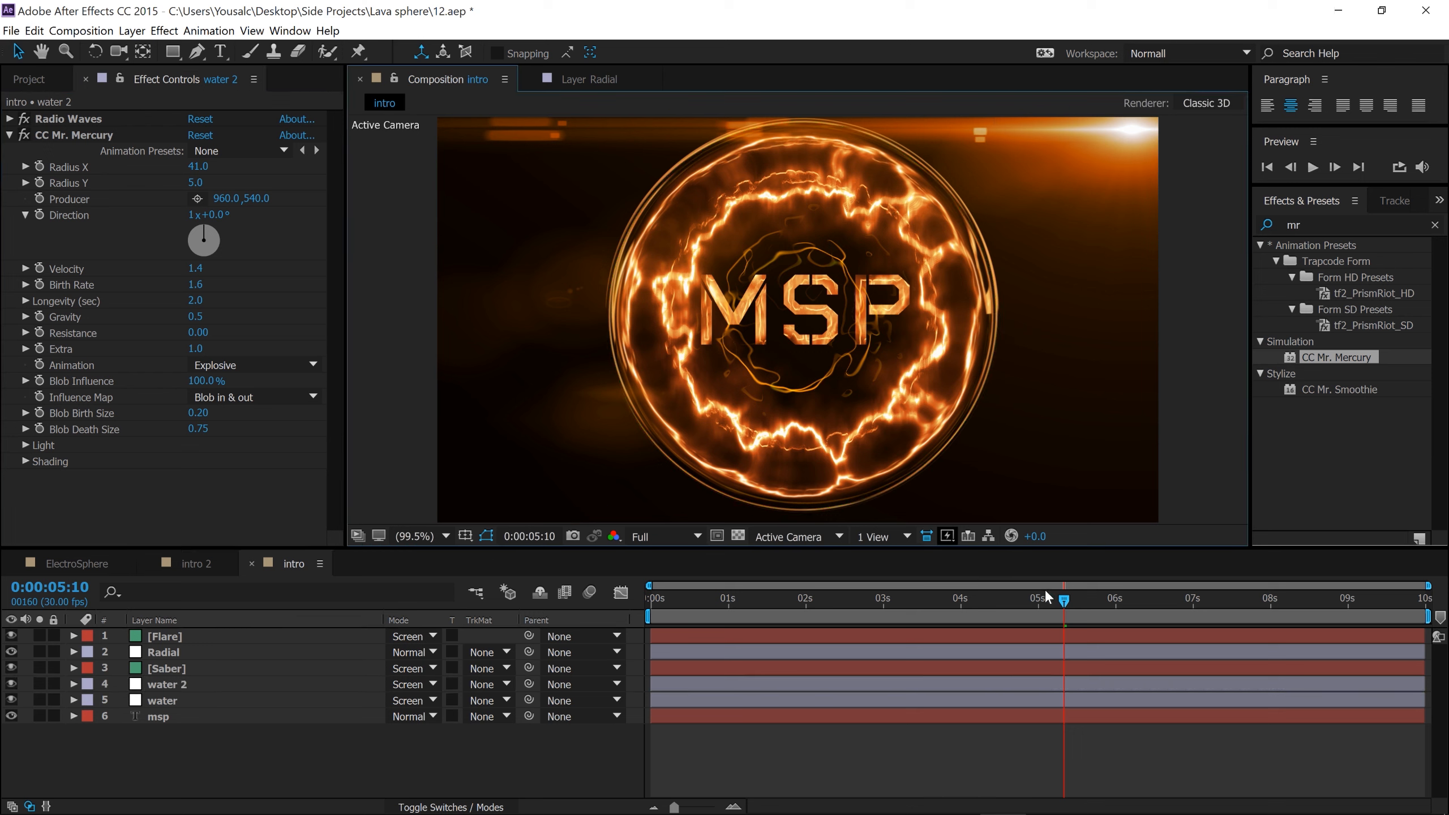
pyautogui.moveTo(1048, 597); pyautogui.dragTo(1135, 602)
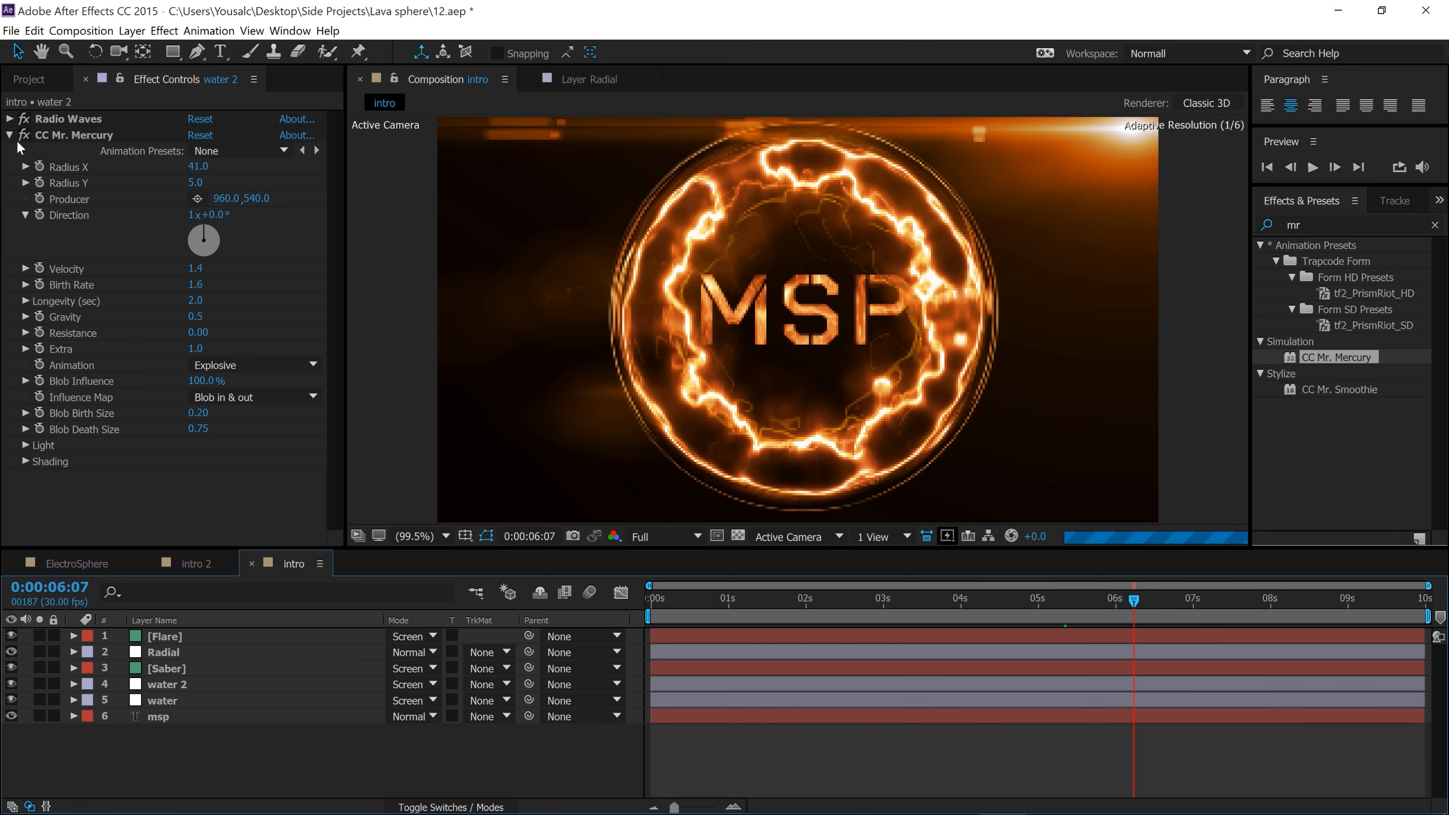
pyautogui.click(9, 135)
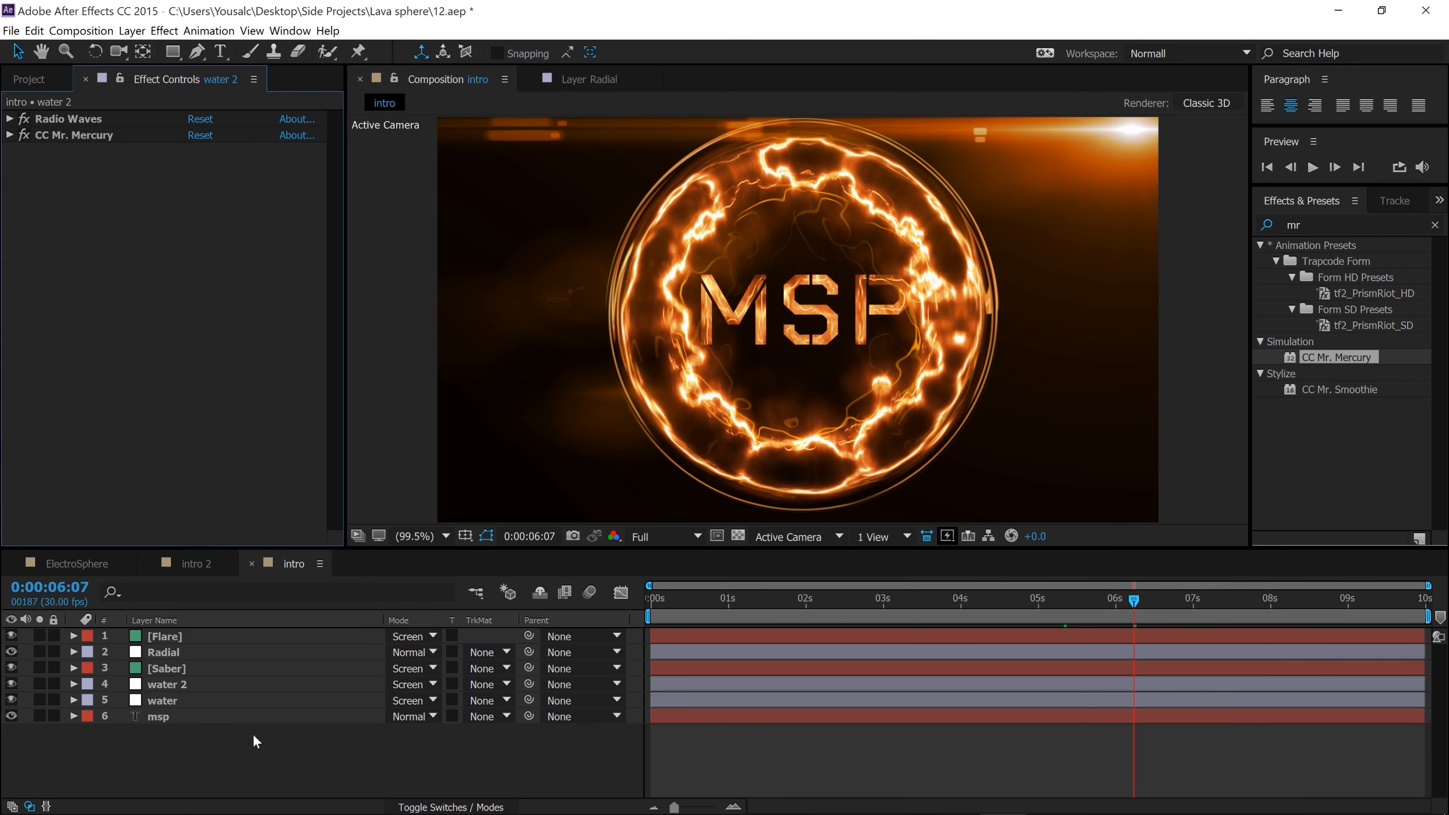
# Add a new adjustment layer to the intro composition and rename it particles.
pyautogui.rightClick(312, 753)
pyautogui.moveTo(382, 615)
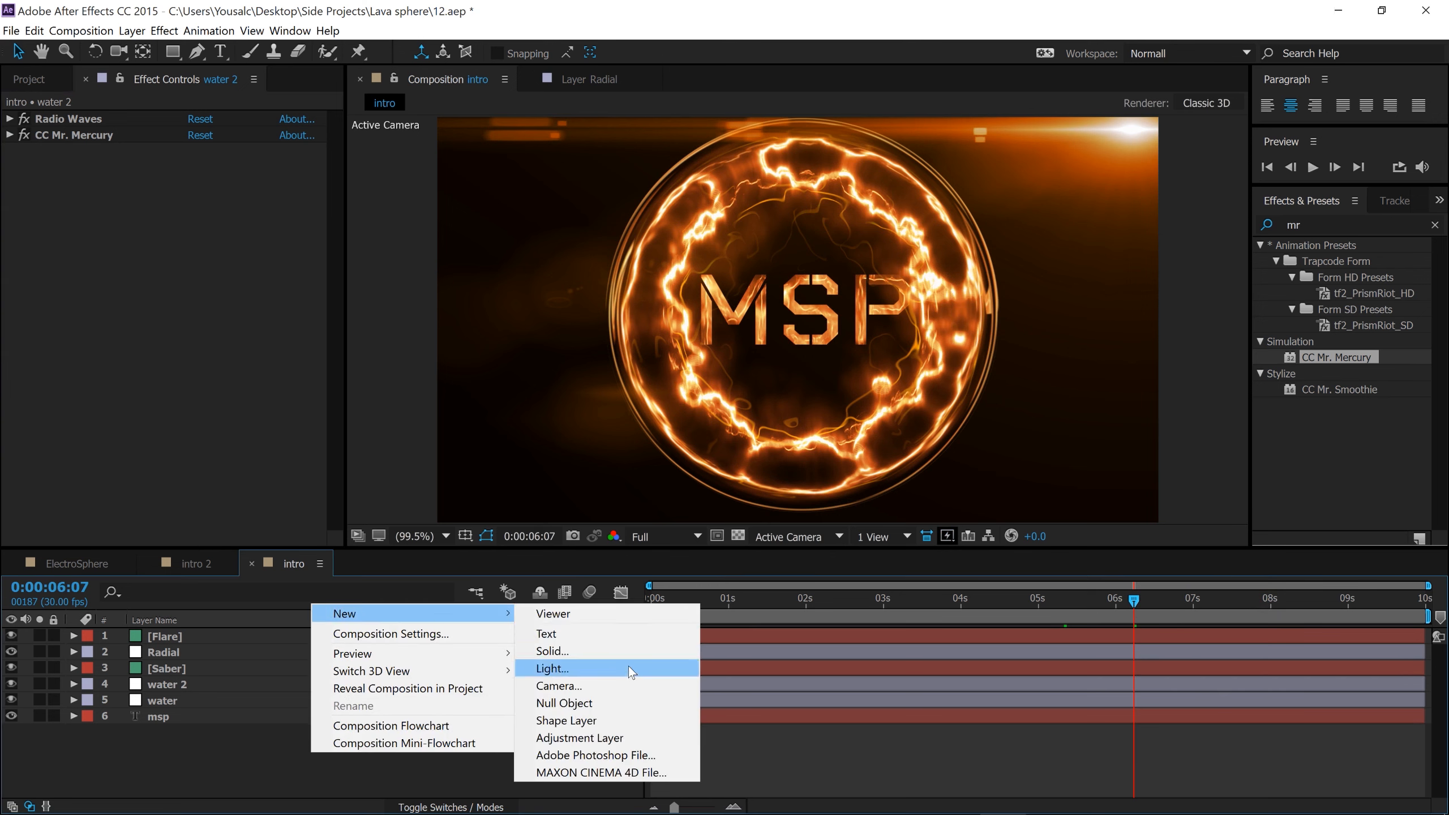
pyautogui.click(616, 738)
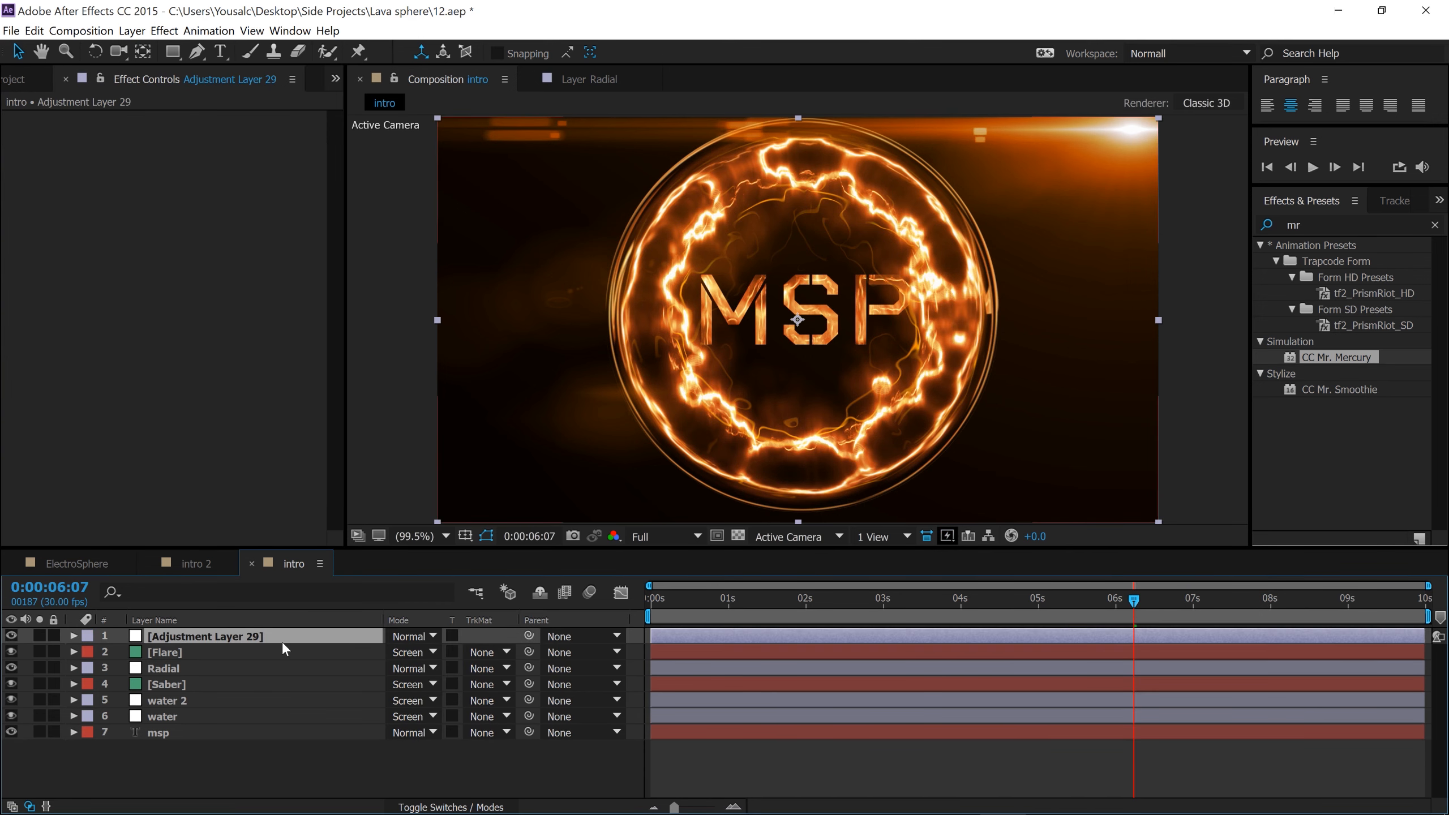
pyautogui.rightClick(243, 638)
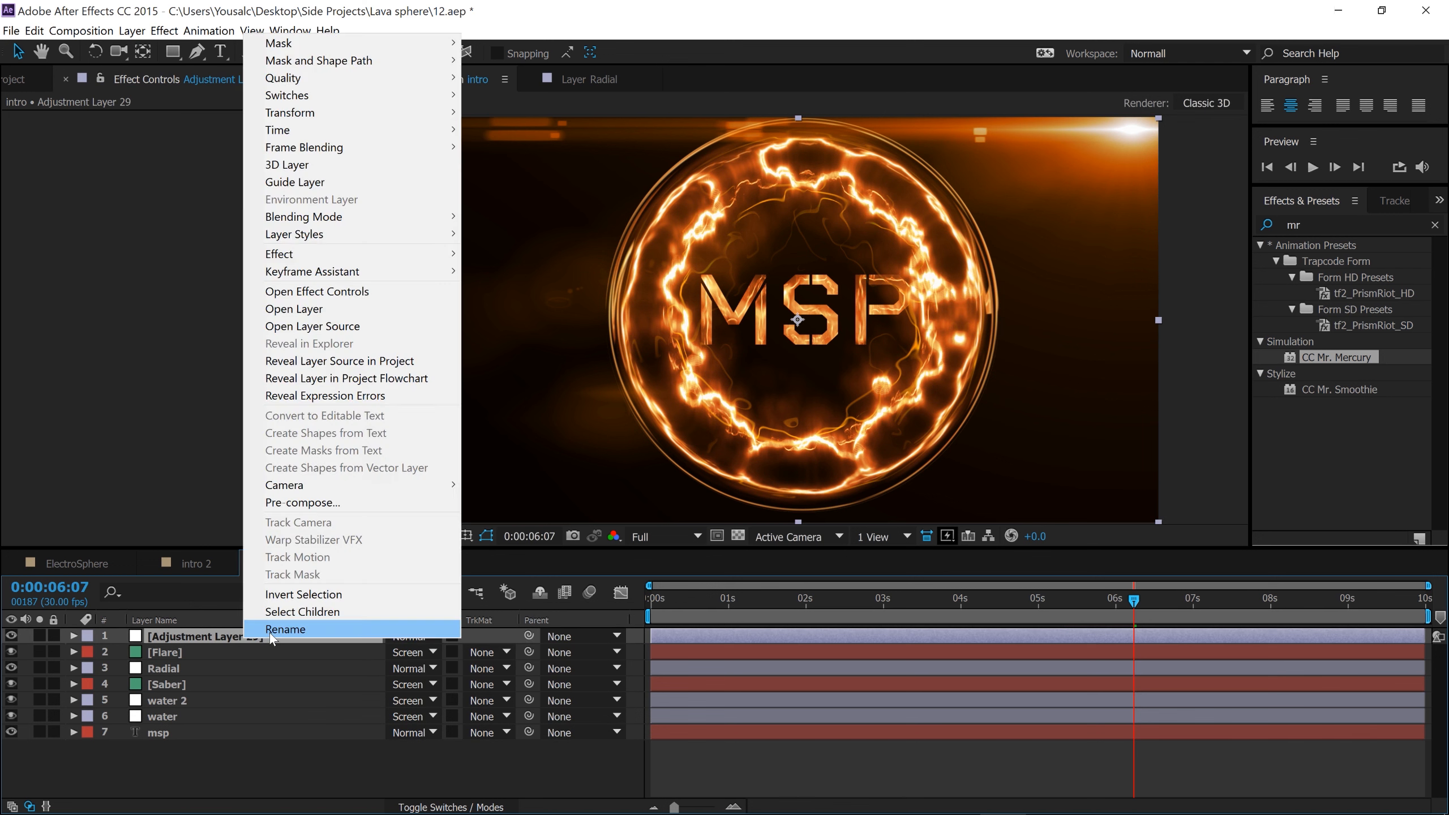
pyautogui.click(270, 633)
pyautogui.write('par')
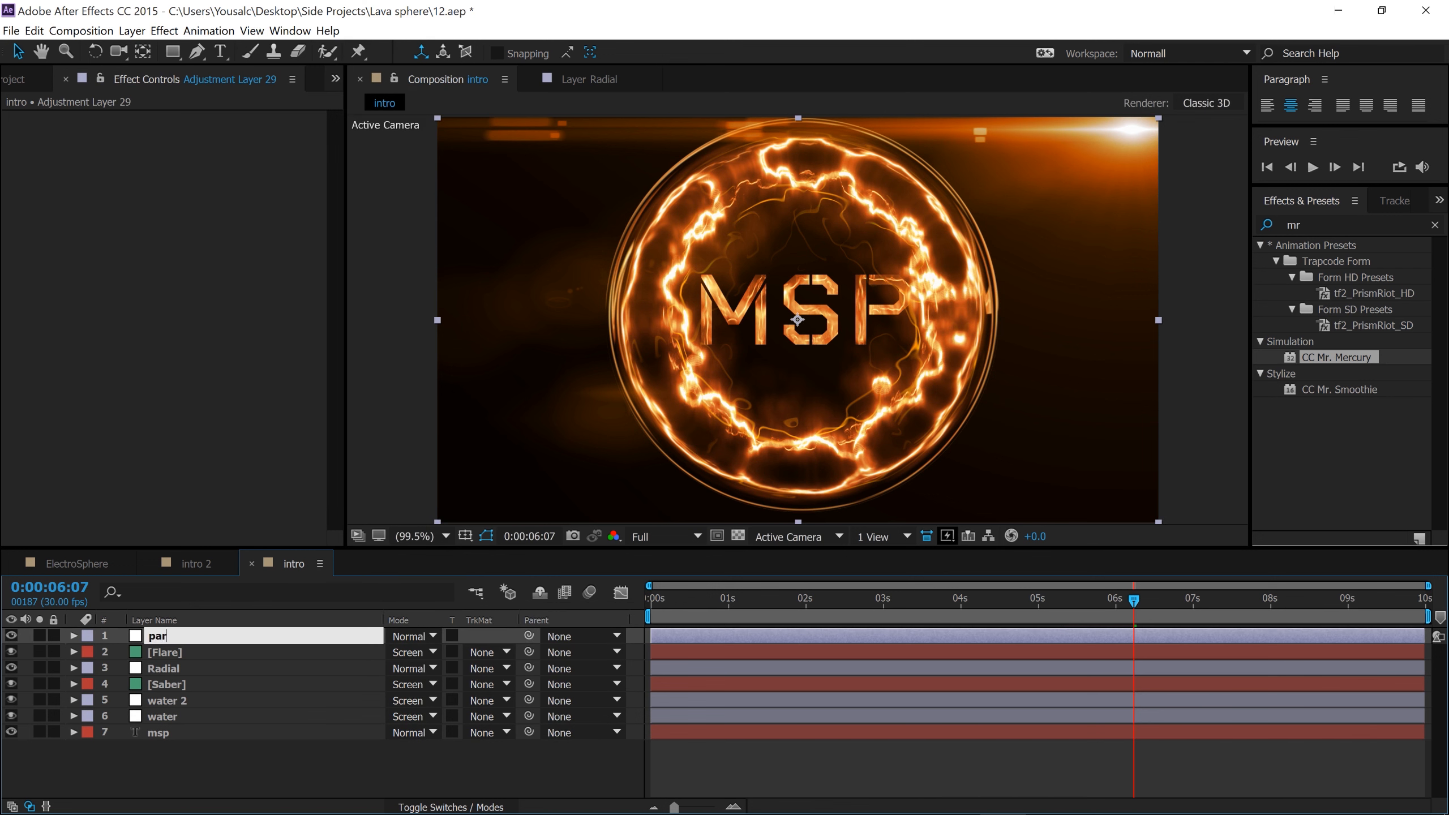
pyautogui.write('ticles')
# Set the particles layer's blending mode to Screen and apply the Particle Playground effect to it.
pyautogui.click(416, 636)
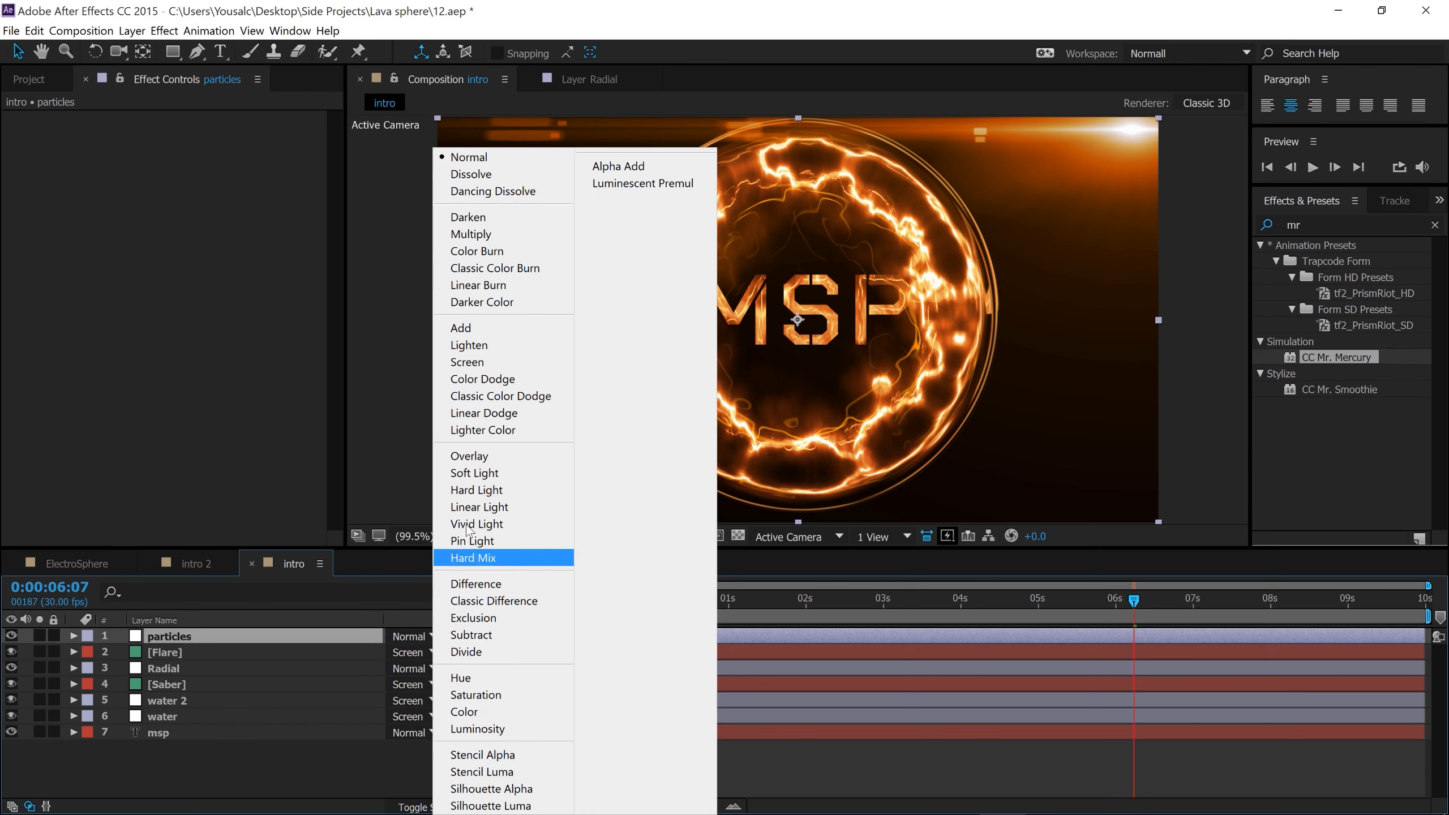
pyautogui.click(505, 361)
pyautogui.click(1325, 219)
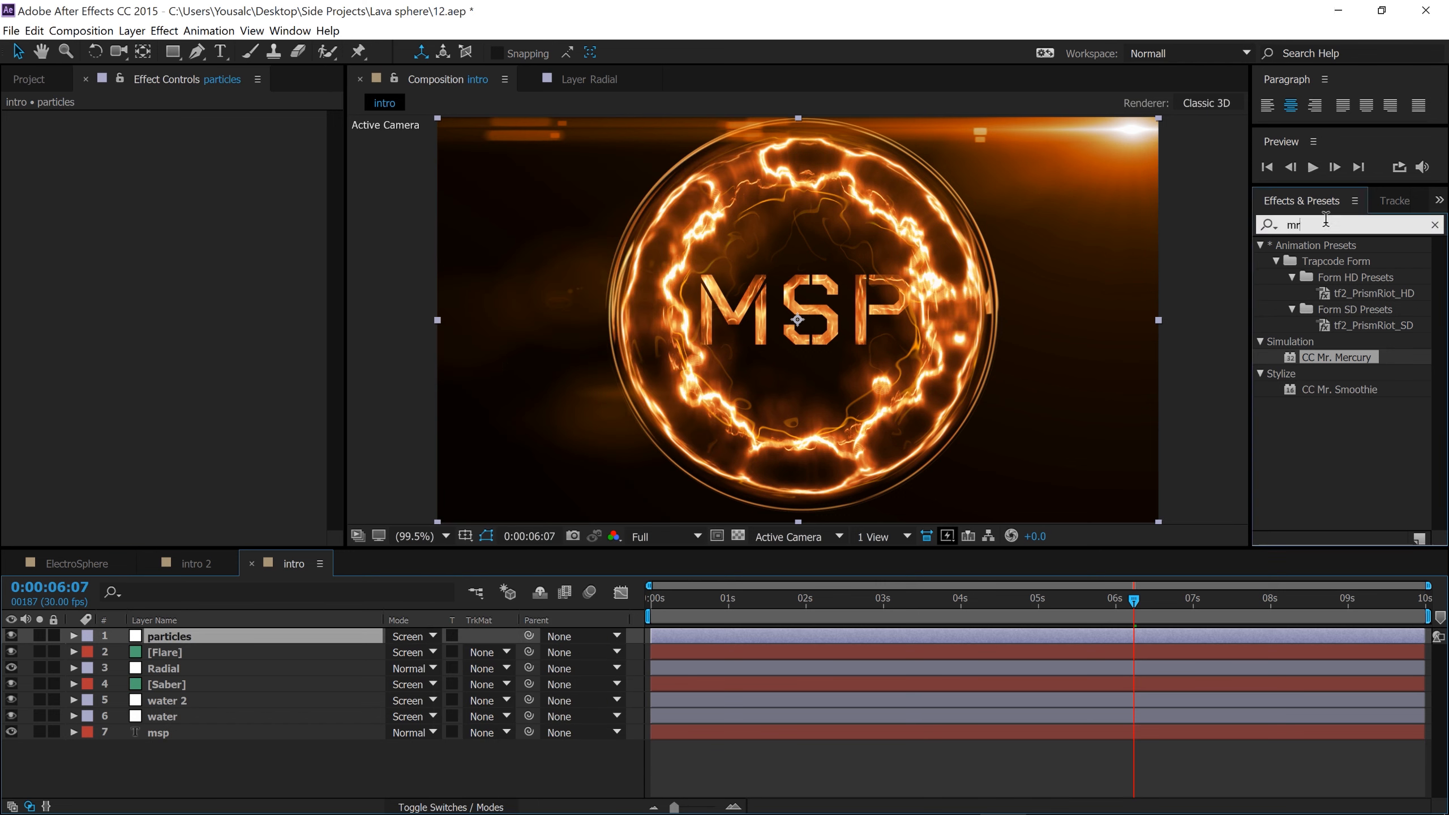
pyautogui.write('pa')
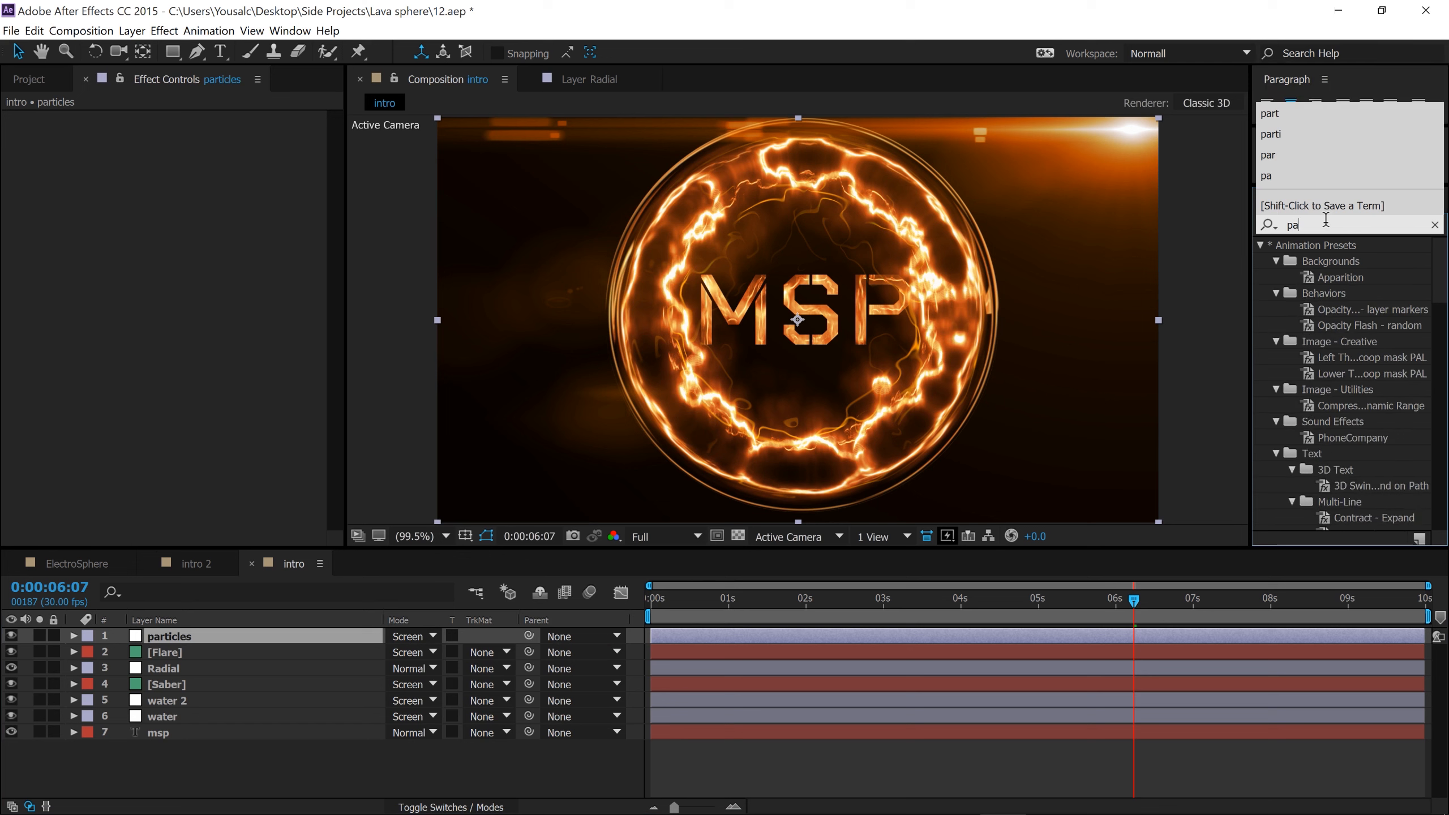
pyautogui.write('rt')
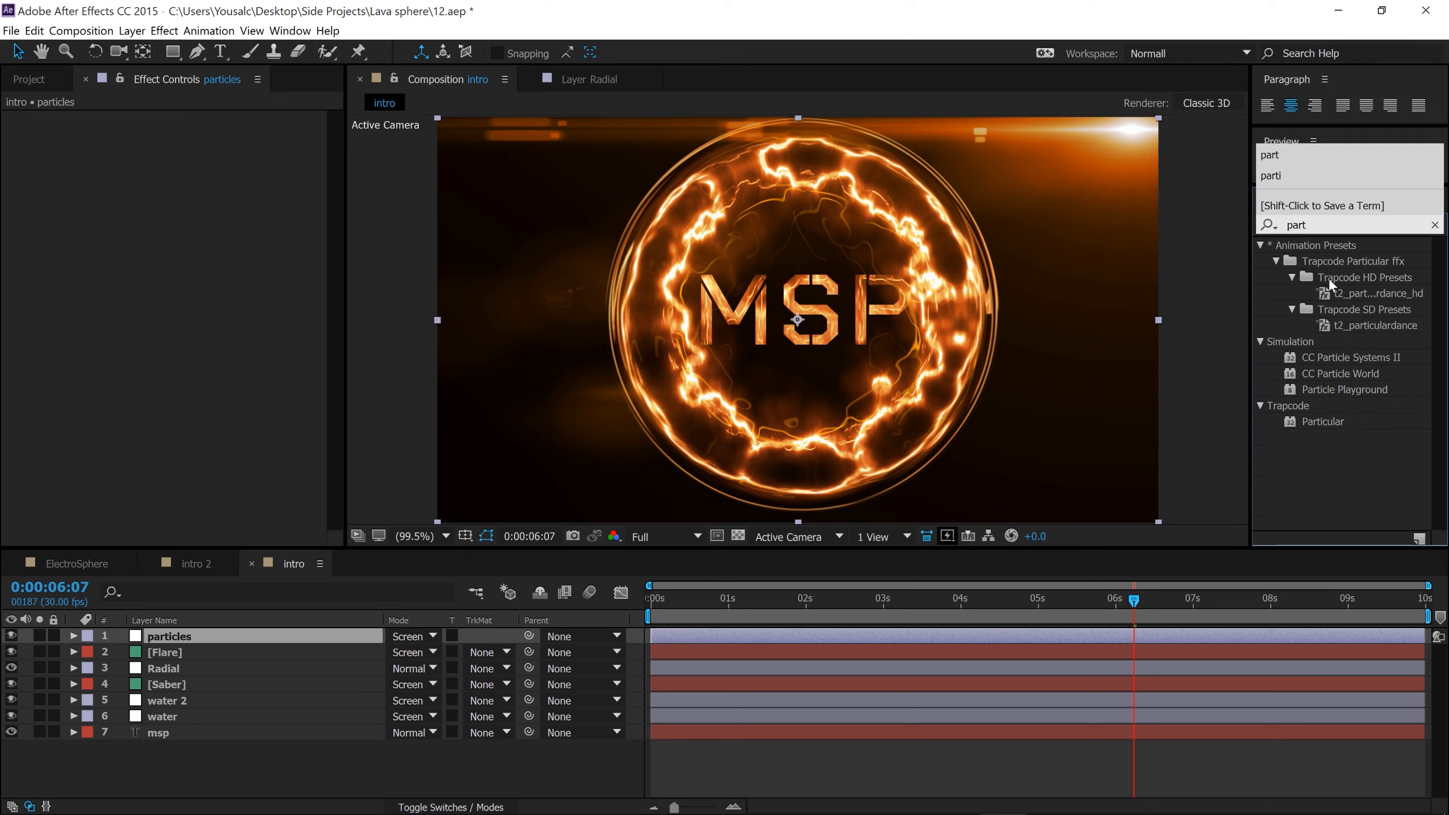
pyautogui.moveTo(1360, 391)
pyautogui.mouseDown()
pyautogui.moveTo(931, 368)
pyautogui.moveTo(1400, 380)
pyautogui.moveTo(1386, 387)
pyautogui.mouseUp()
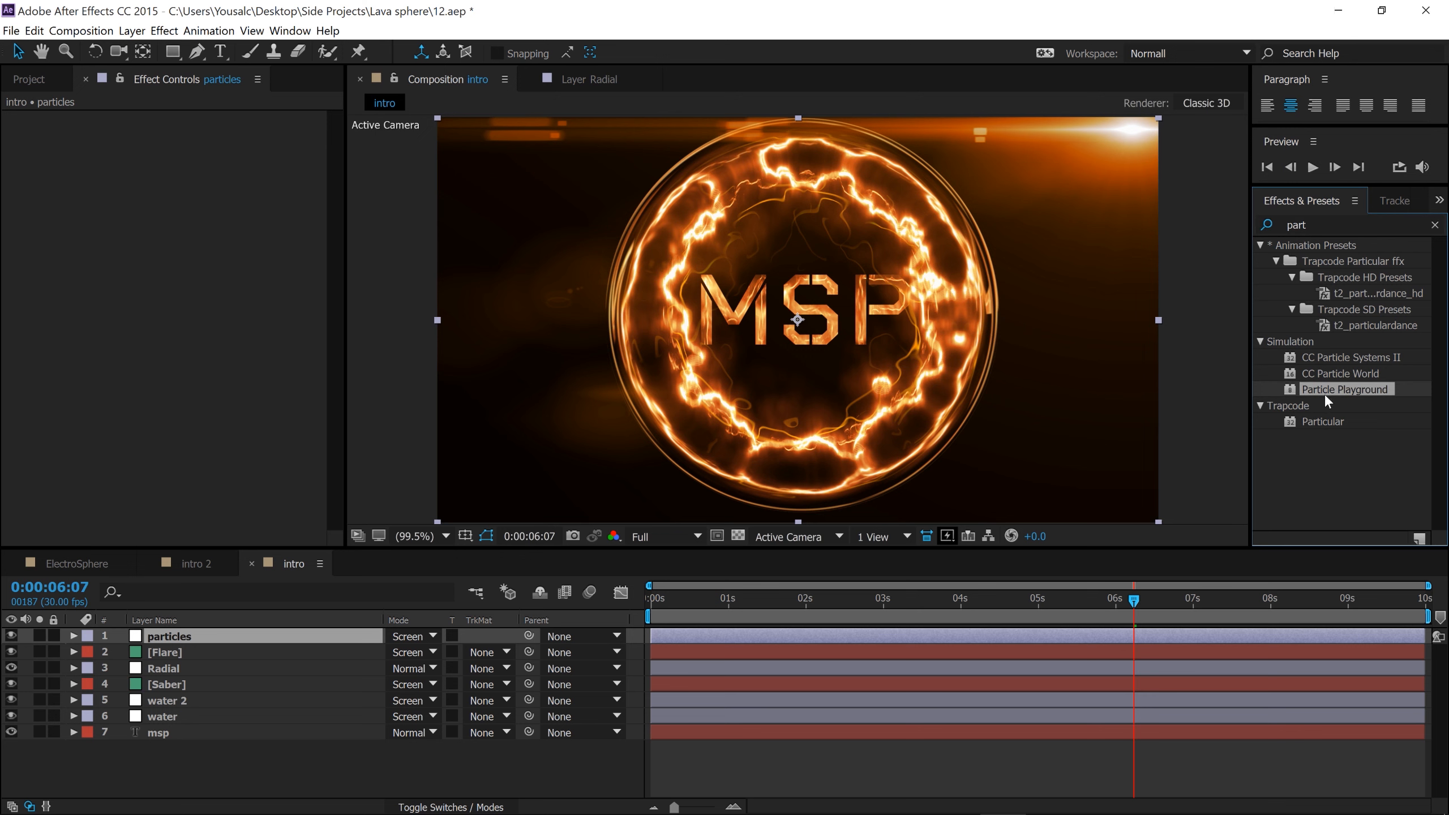
pyautogui.moveTo(1333, 394); pyautogui.dragTo(1004, 399)
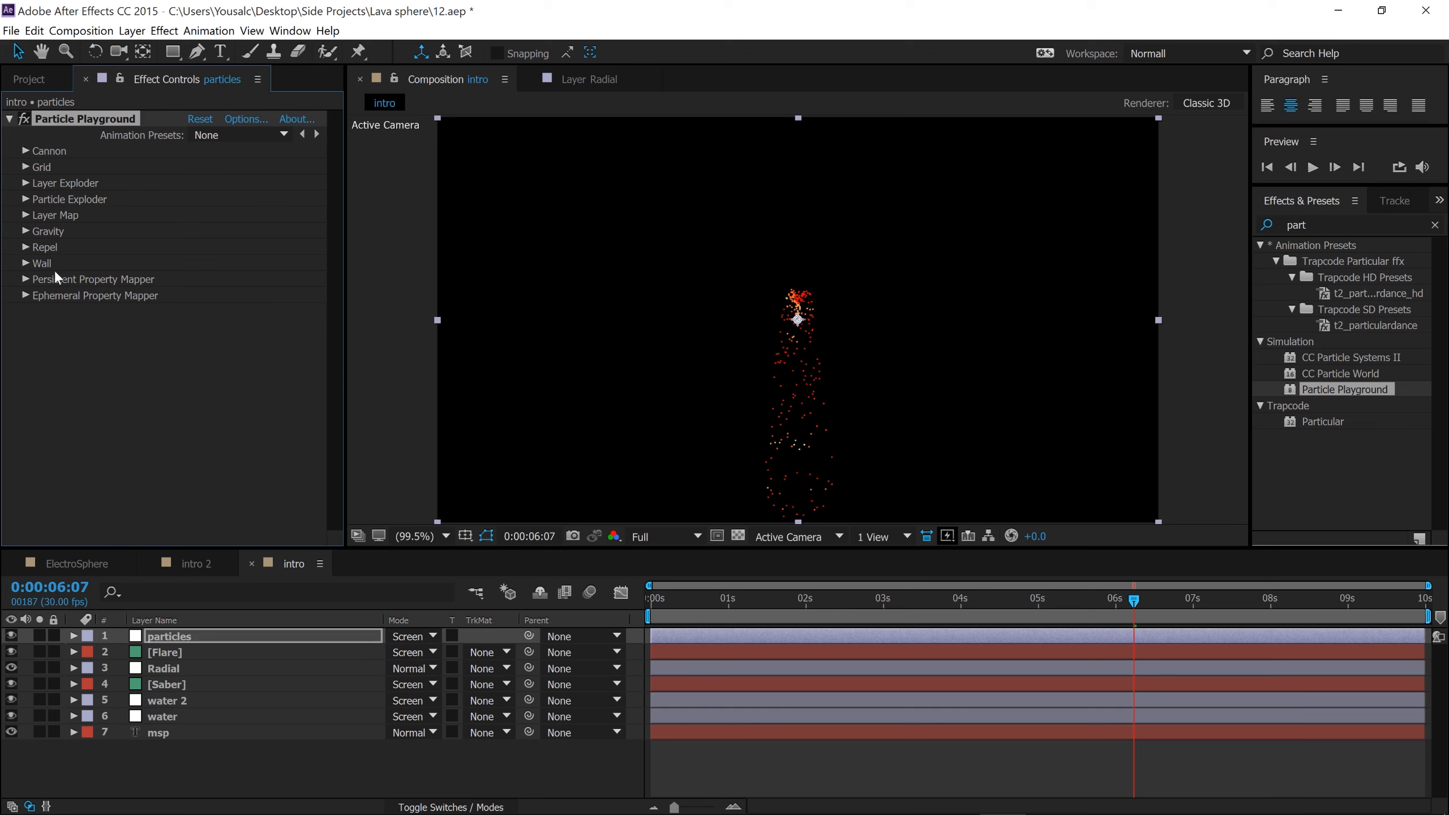
# In Particle Playground's Cannon settings, set Barrel Radius to 250, Velocity to 40 and Velocity Random Spread to 1550.
pyautogui.click(25, 151)
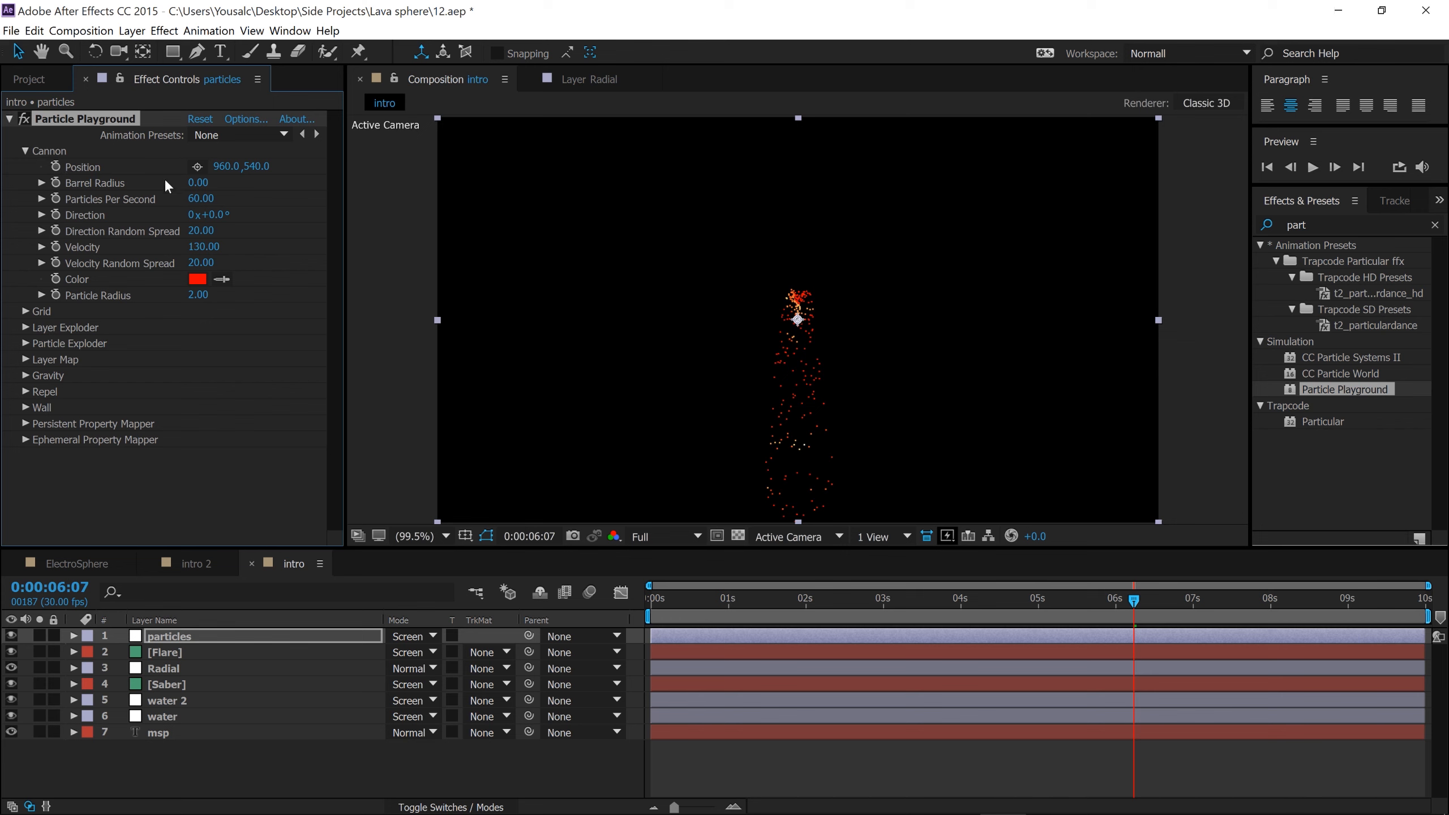
pyautogui.click(190, 182)
pyautogui.write('250')
pyautogui.press('Return')
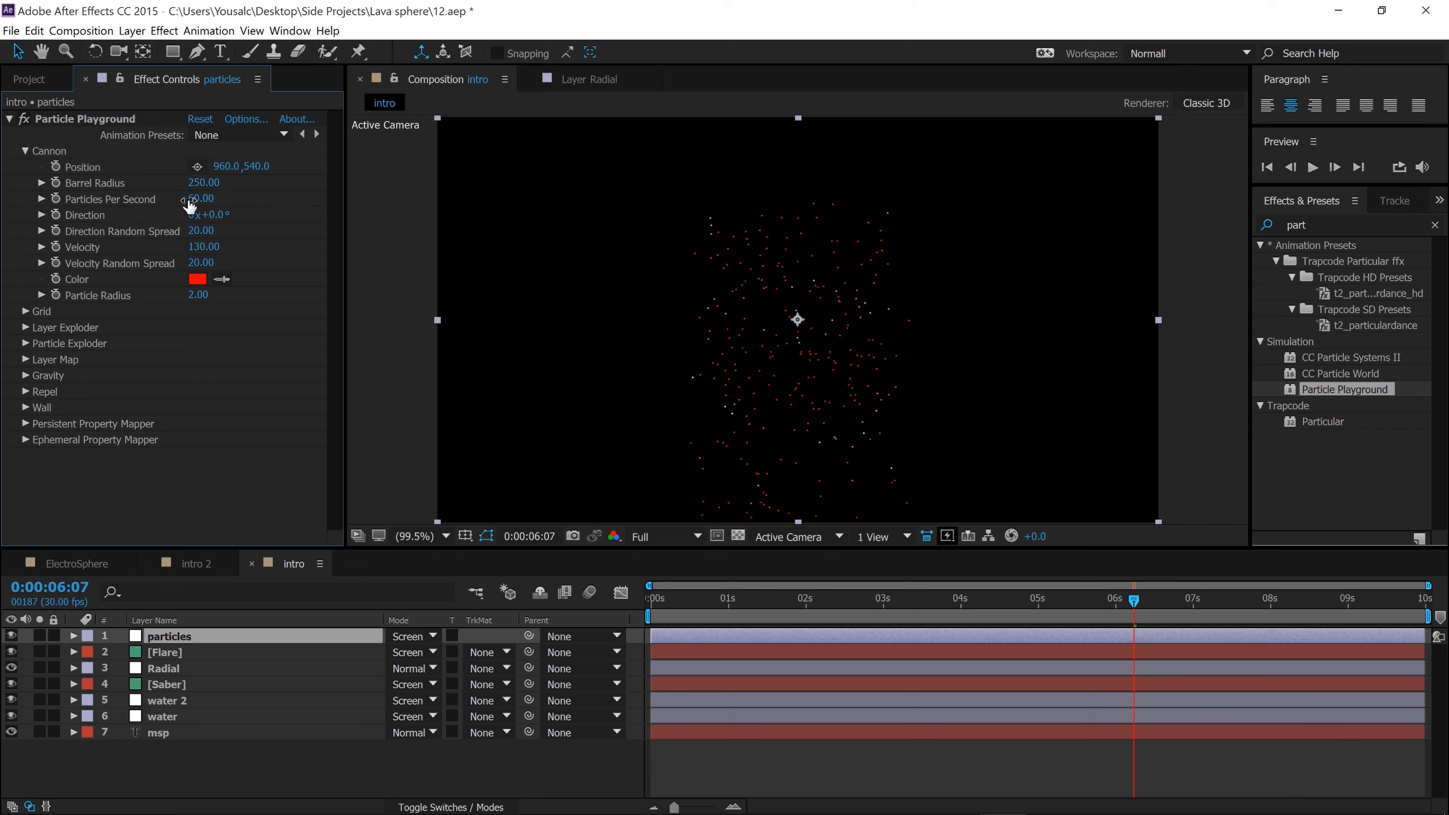
pyautogui.click(207, 246)
pyautogui.write('3')
pyautogui.click(200, 265)
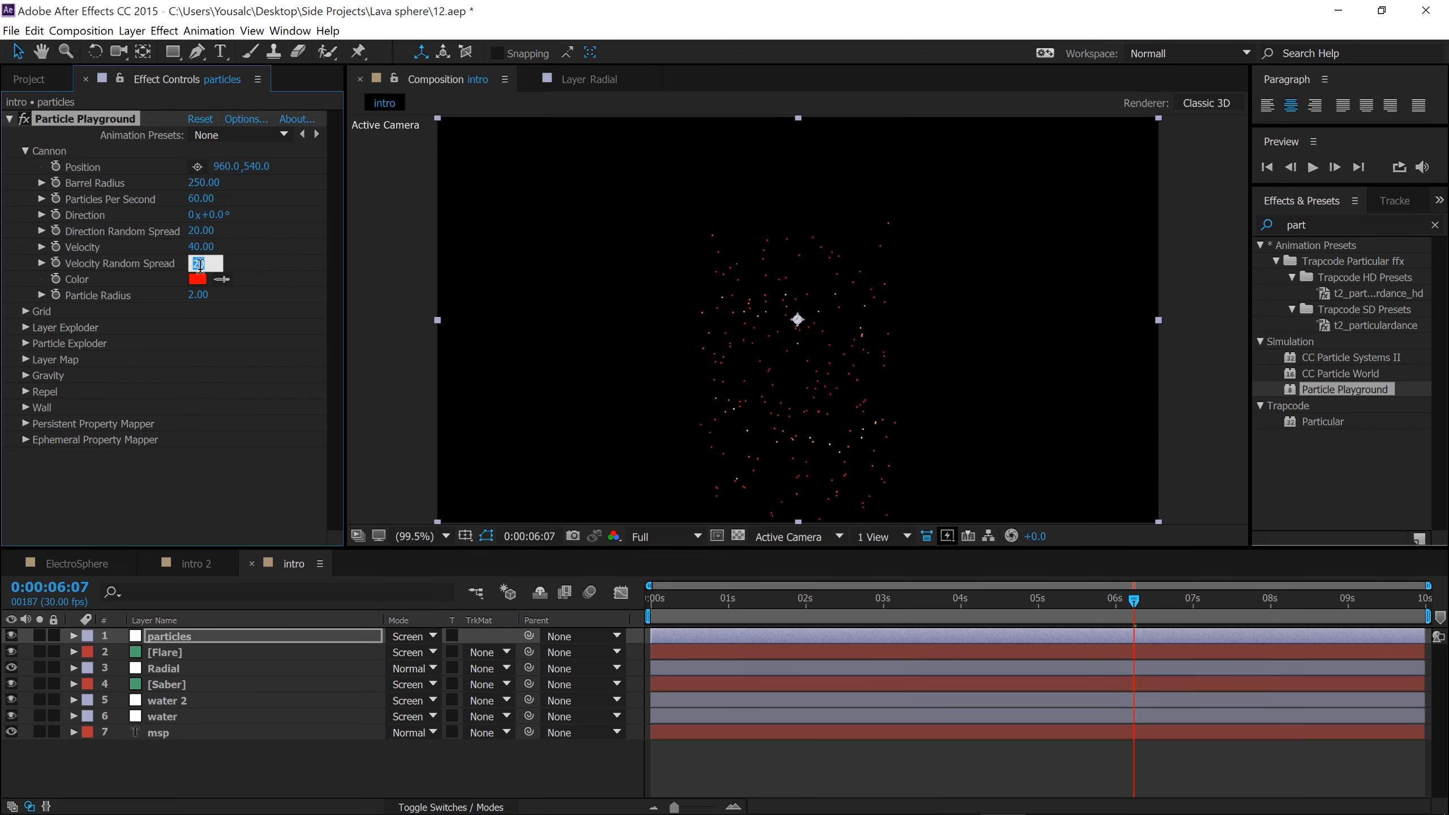
pyautogui.write('1550')
pyautogui.press('Return')
# Change the Cannon particle color to a saturated orange.
pyautogui.click(198, 279)
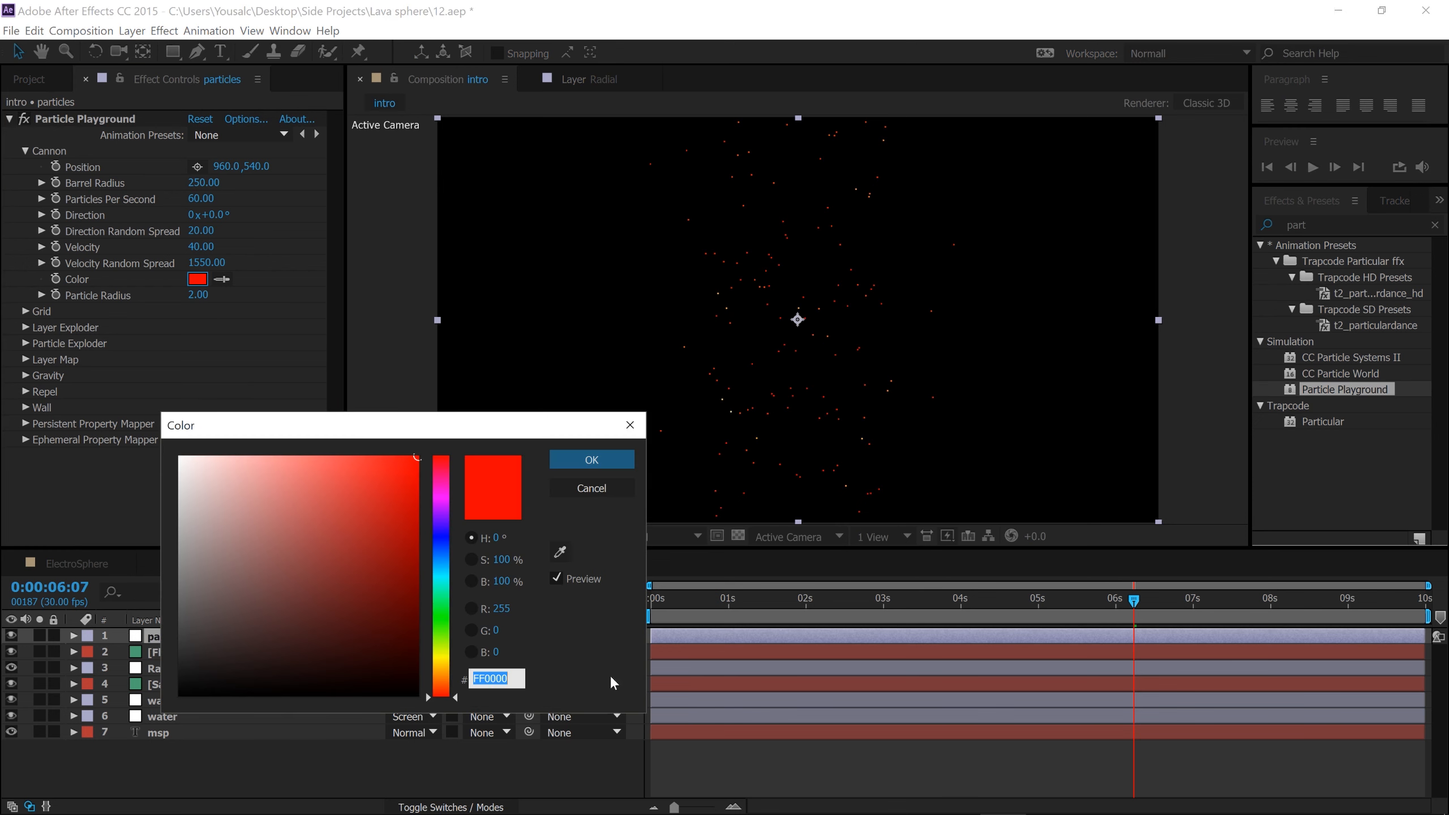
pyautogui.moveTo(444, 673); pyautogui.dragTo(444, 680)
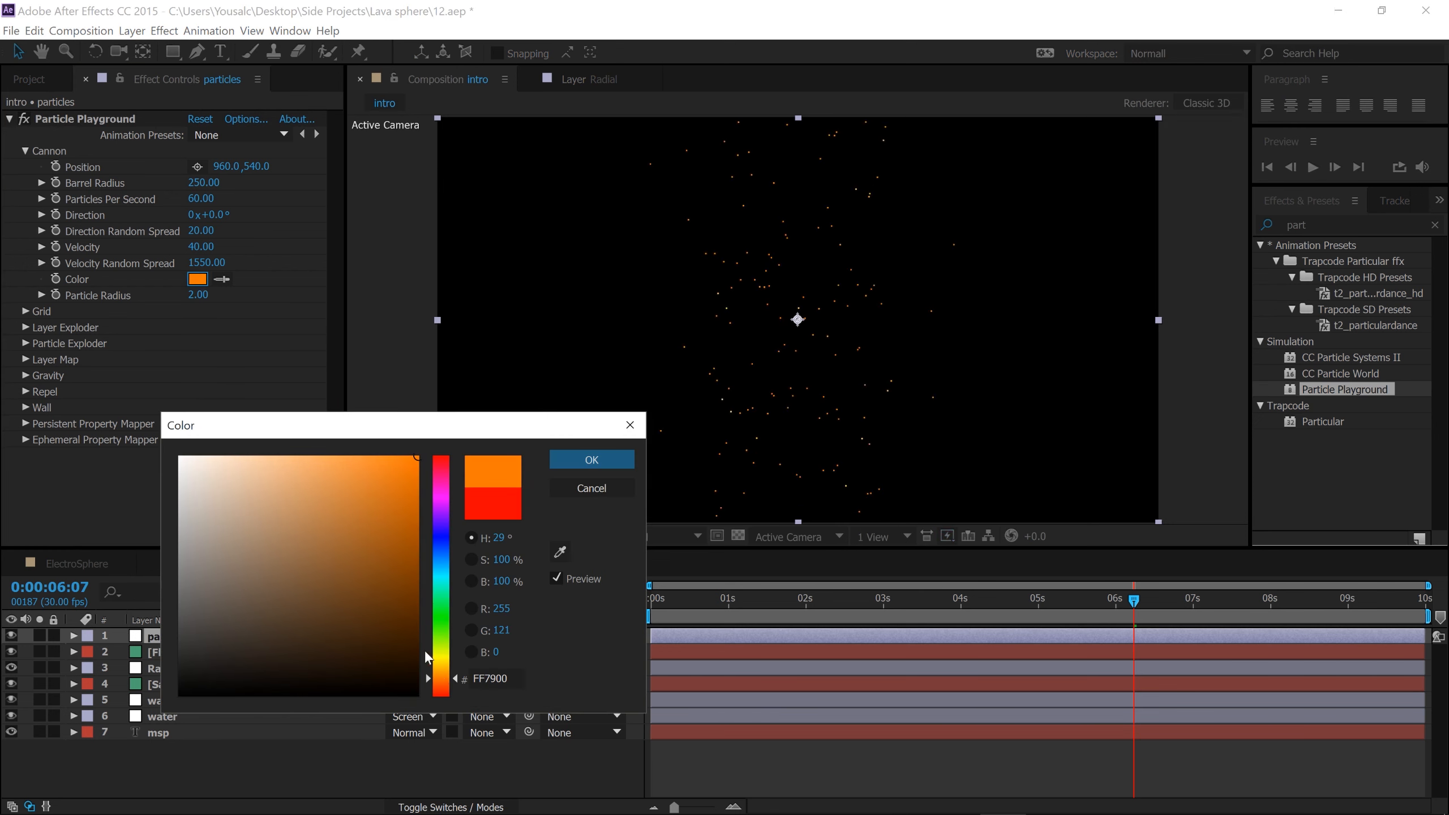
pyautogui.moveTo(432, 677); pyautogui.dragTo(432, 680)
pyautogui.click(582, 461)
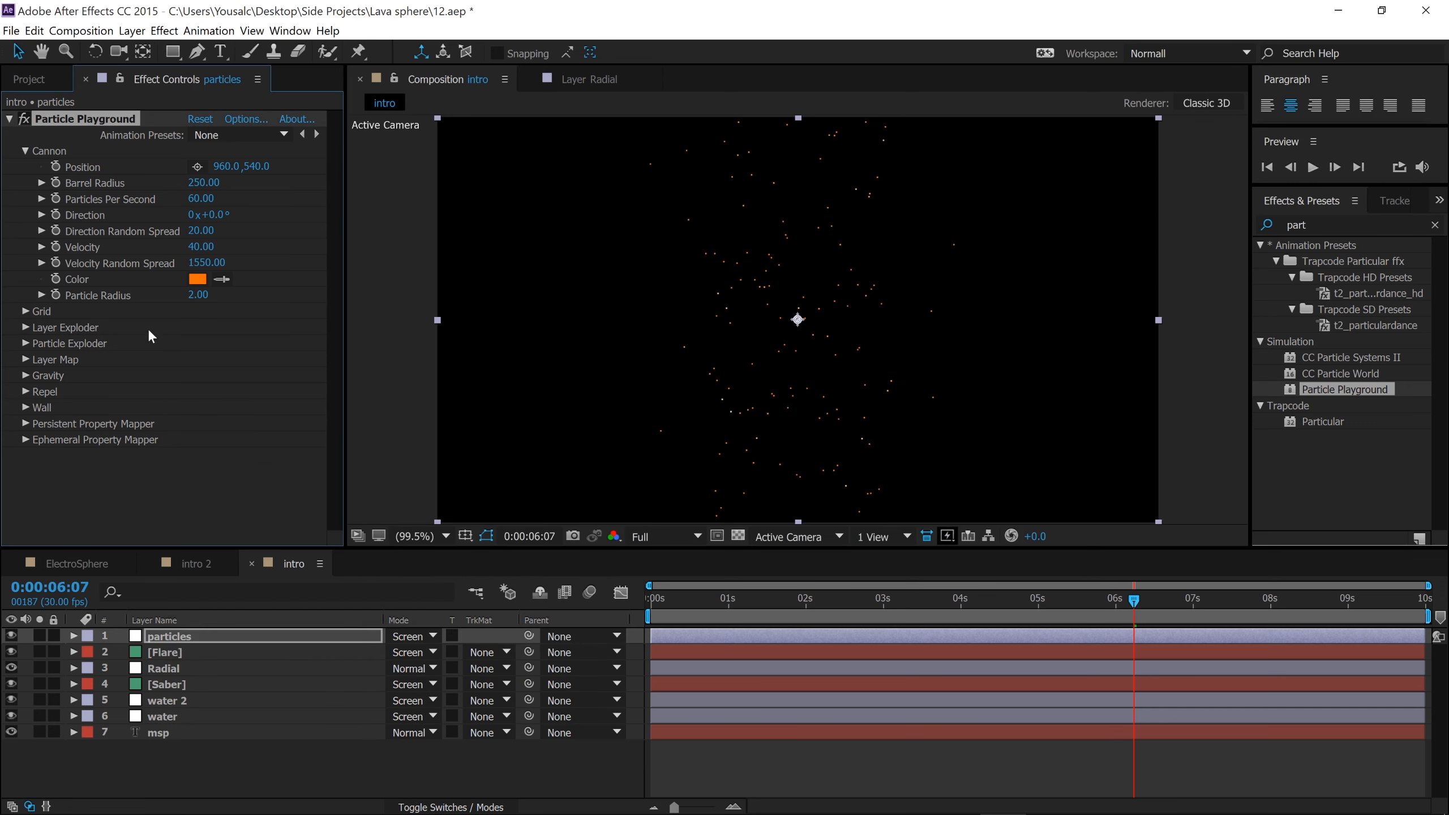
# Set Particle Playground's Gravity Force to 105 and Force Random Spread to 0.09.
pyautogui.click(25, 376)
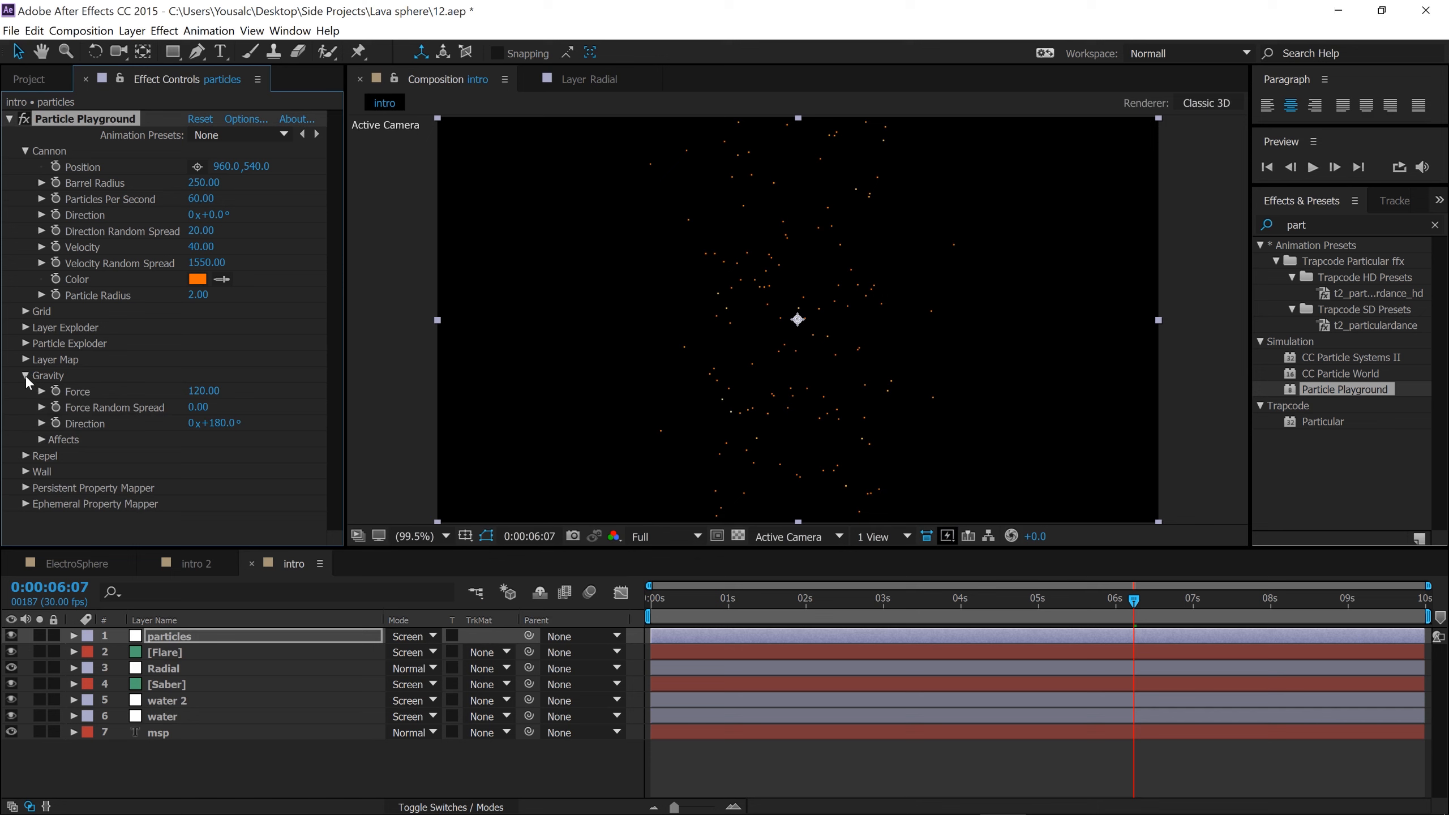
pyautogui.click(204, 390)
pyautogui.write('105')
pyautogui.click(190, 409)
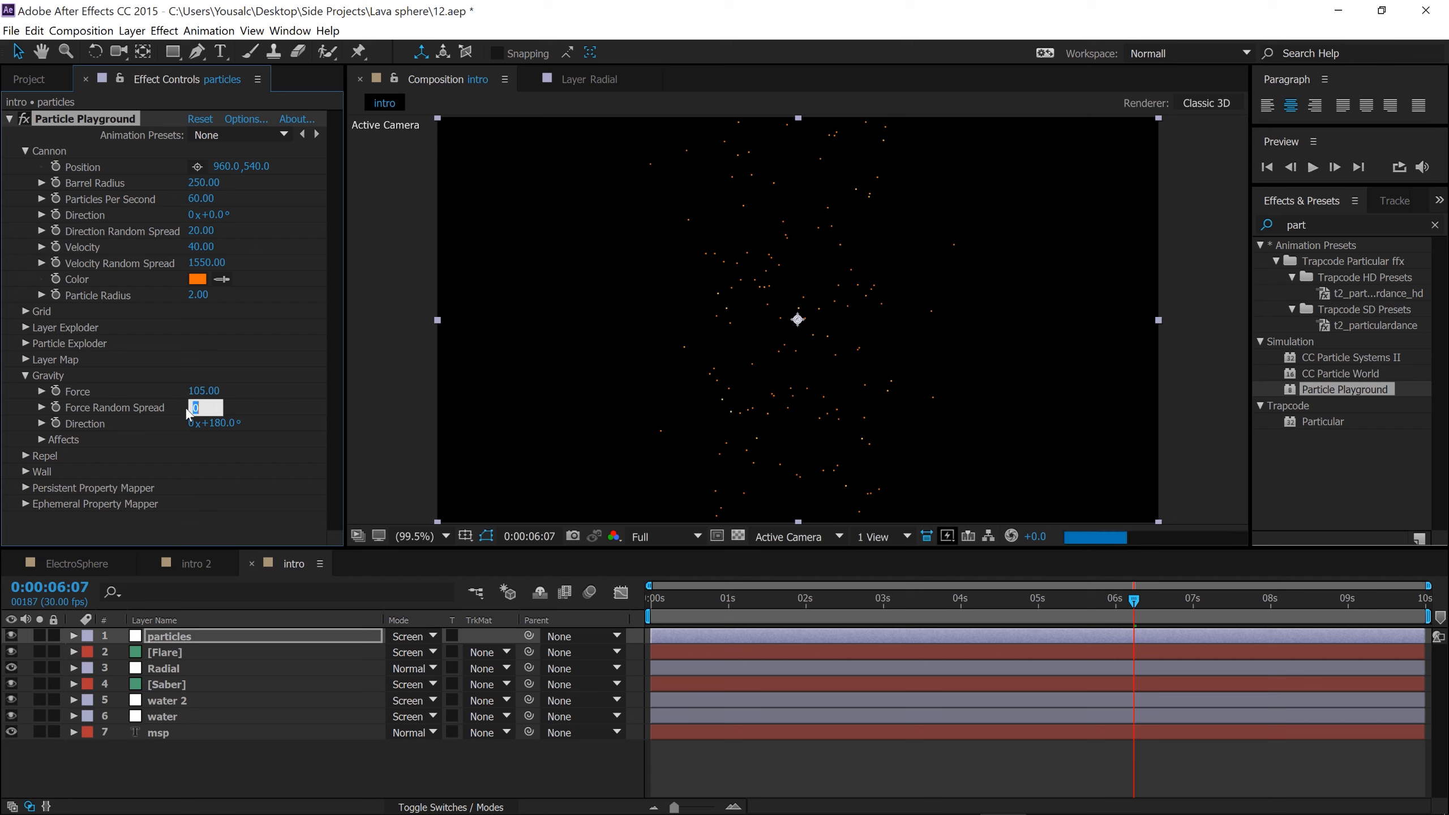
pyautogui.write('0.09')
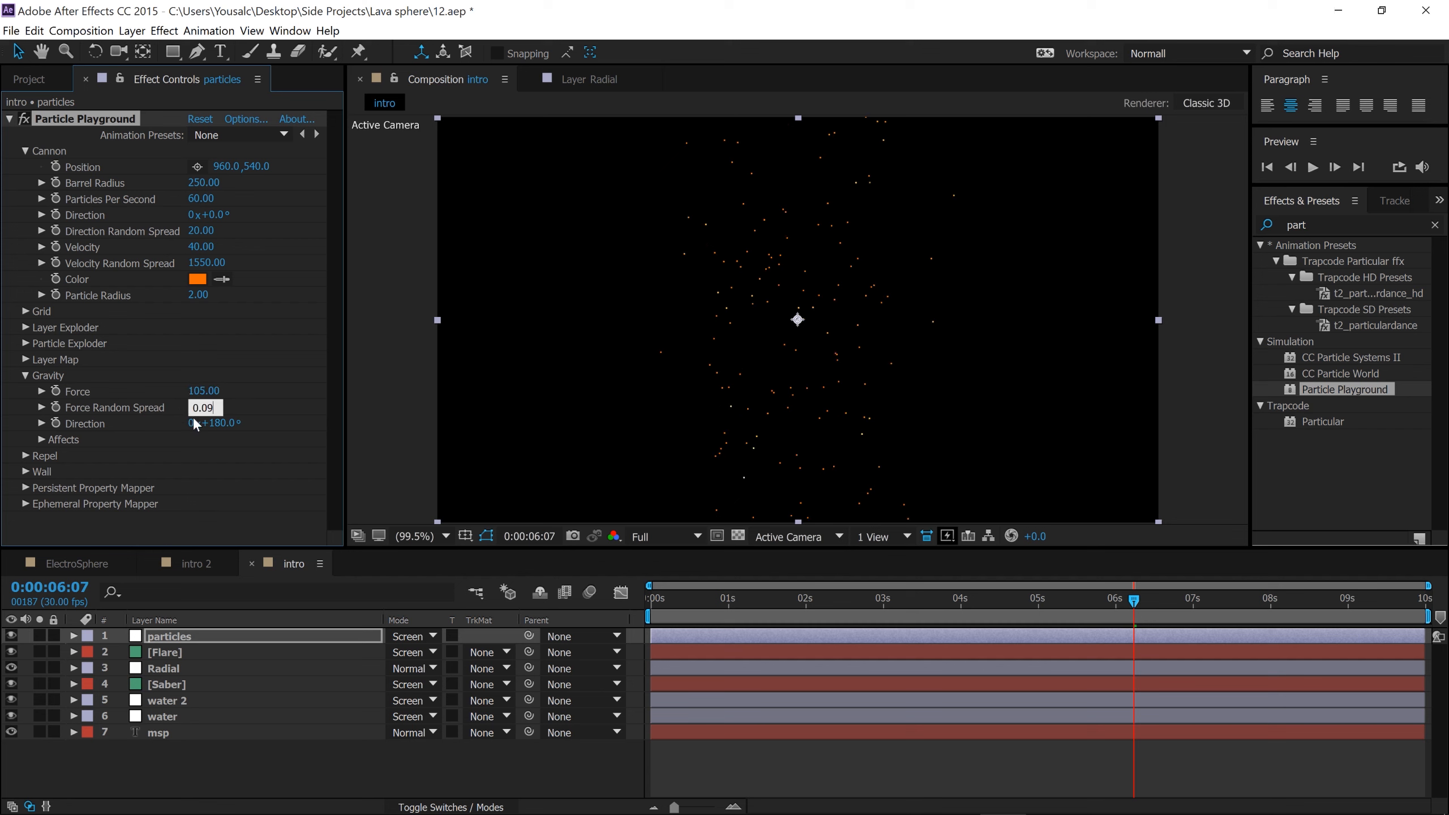
pyautogui.click(61, 521)
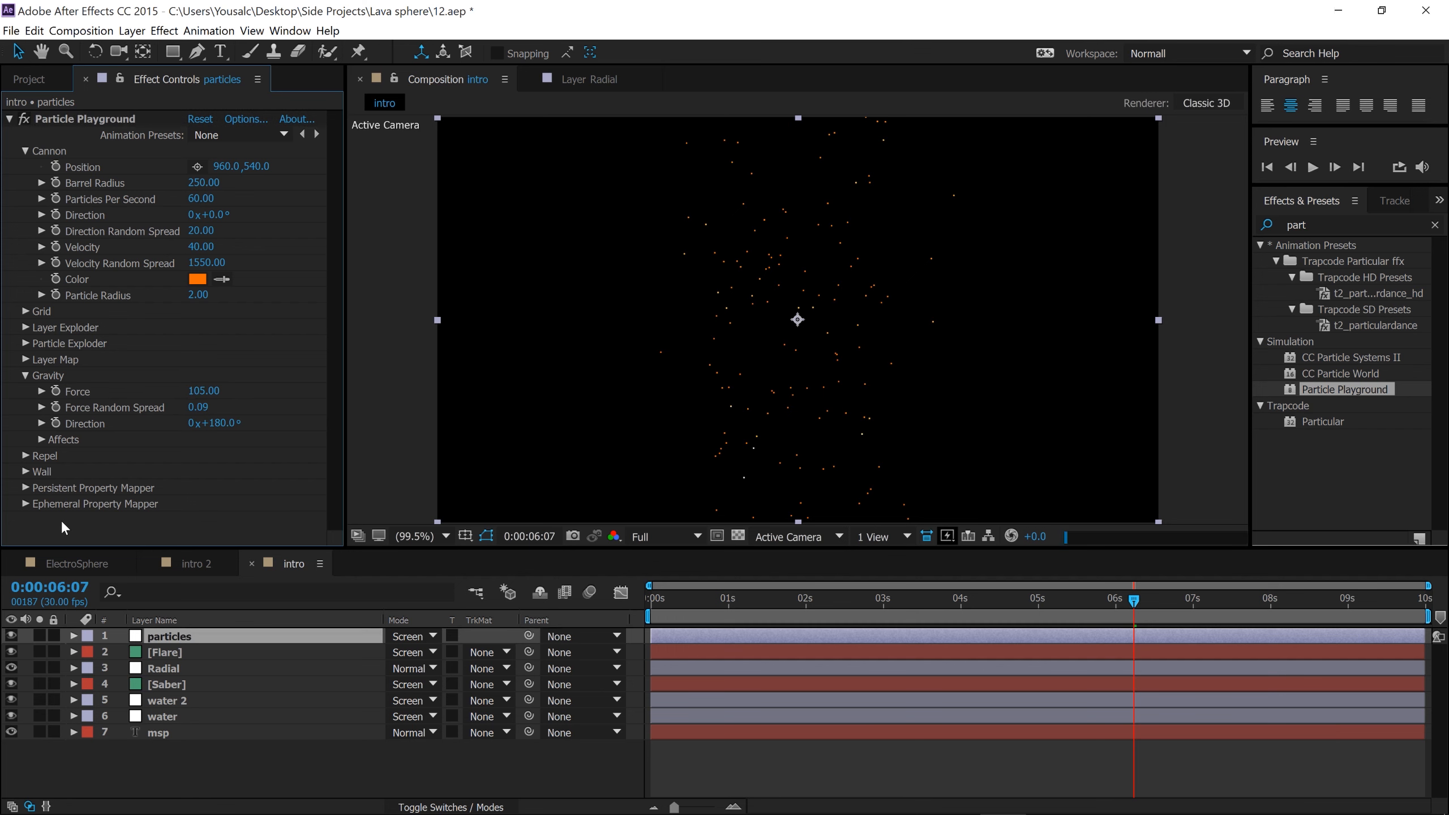
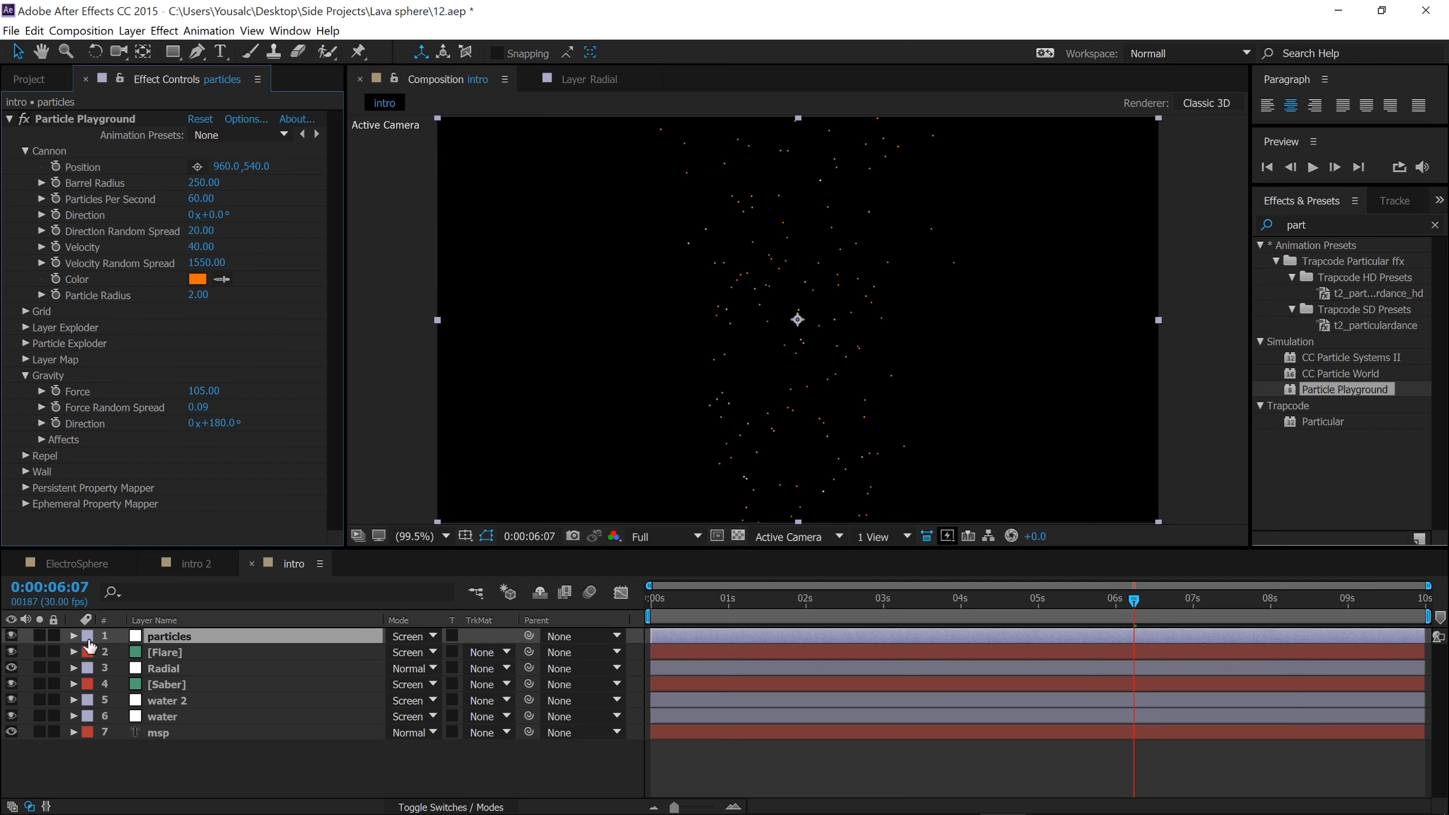
# Hide the particles layer, draw an elliptical mask on it around the glowing sphere, and expand the mask's properties.
pyautogui.click(11, 635)
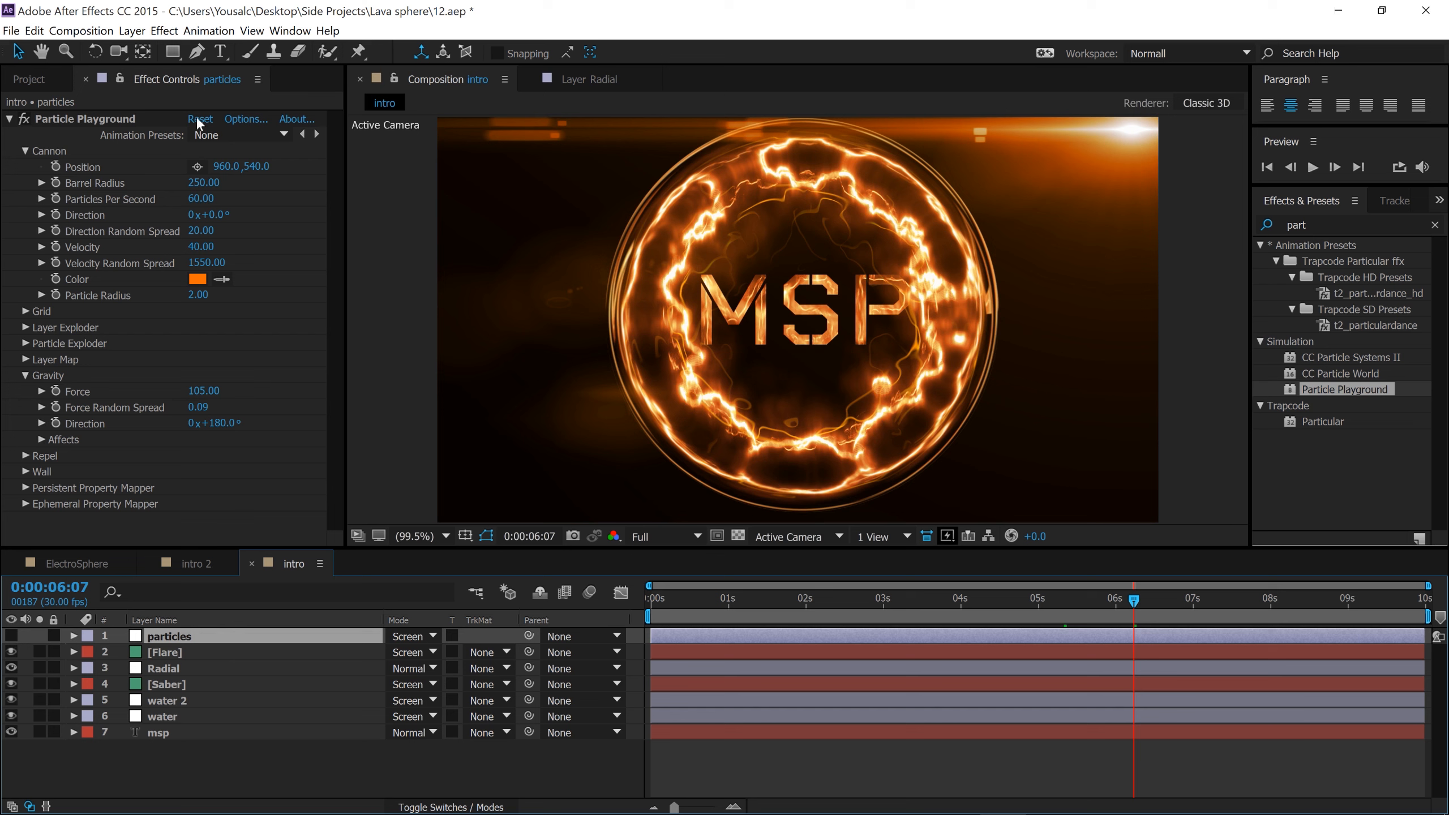
pyautogui.moveTo(170, 51); pyautogui.dragTo(268, 90)
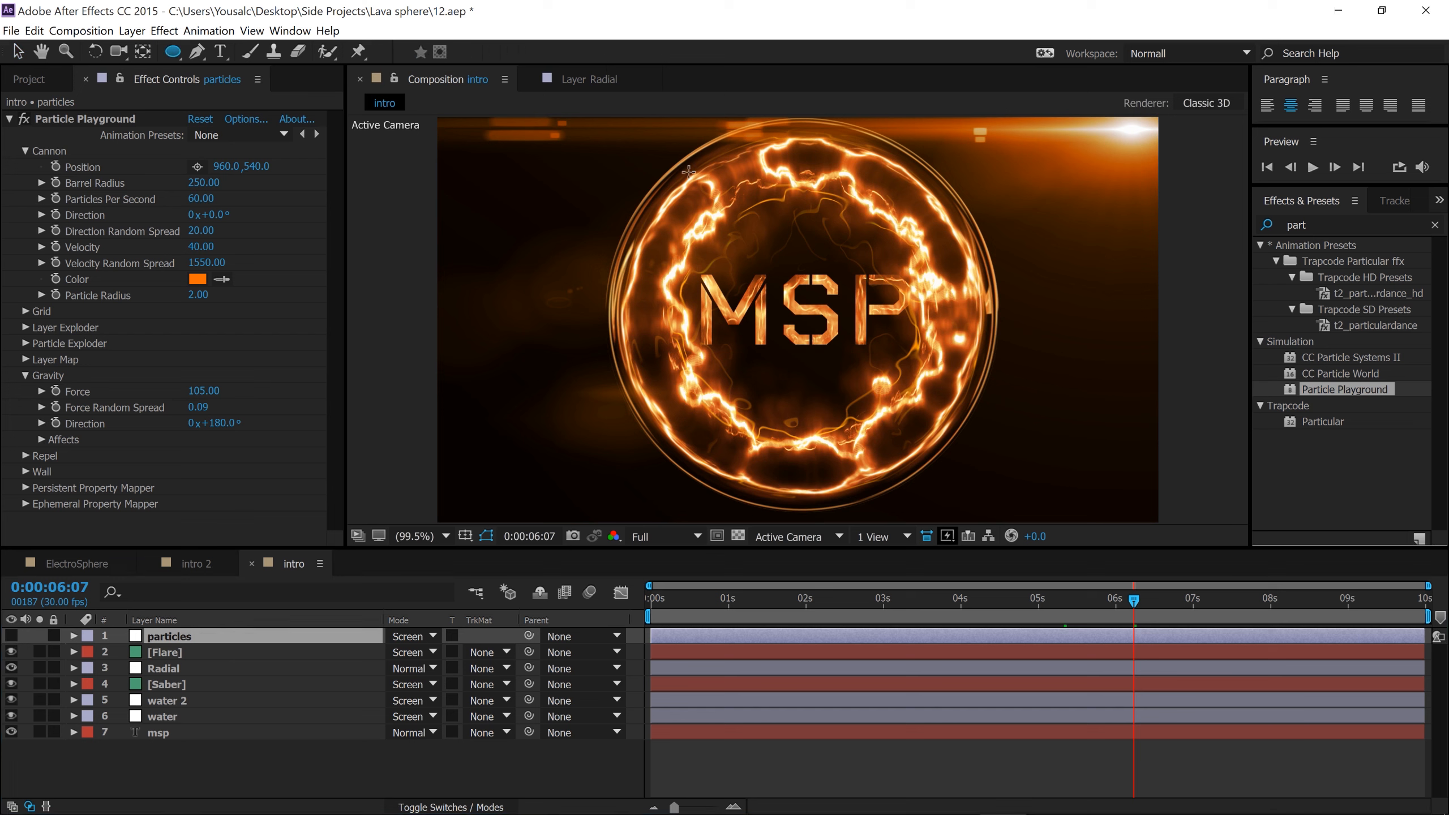
pyautogui.moveTo(641, 136)
pyautogui.mouseDown()
pyautogui.moveTo(850, 383)
pyautogui.moveTo(902, 468)
pyautogui.moveTo(985, 505)
pyautogui.mouseUp()
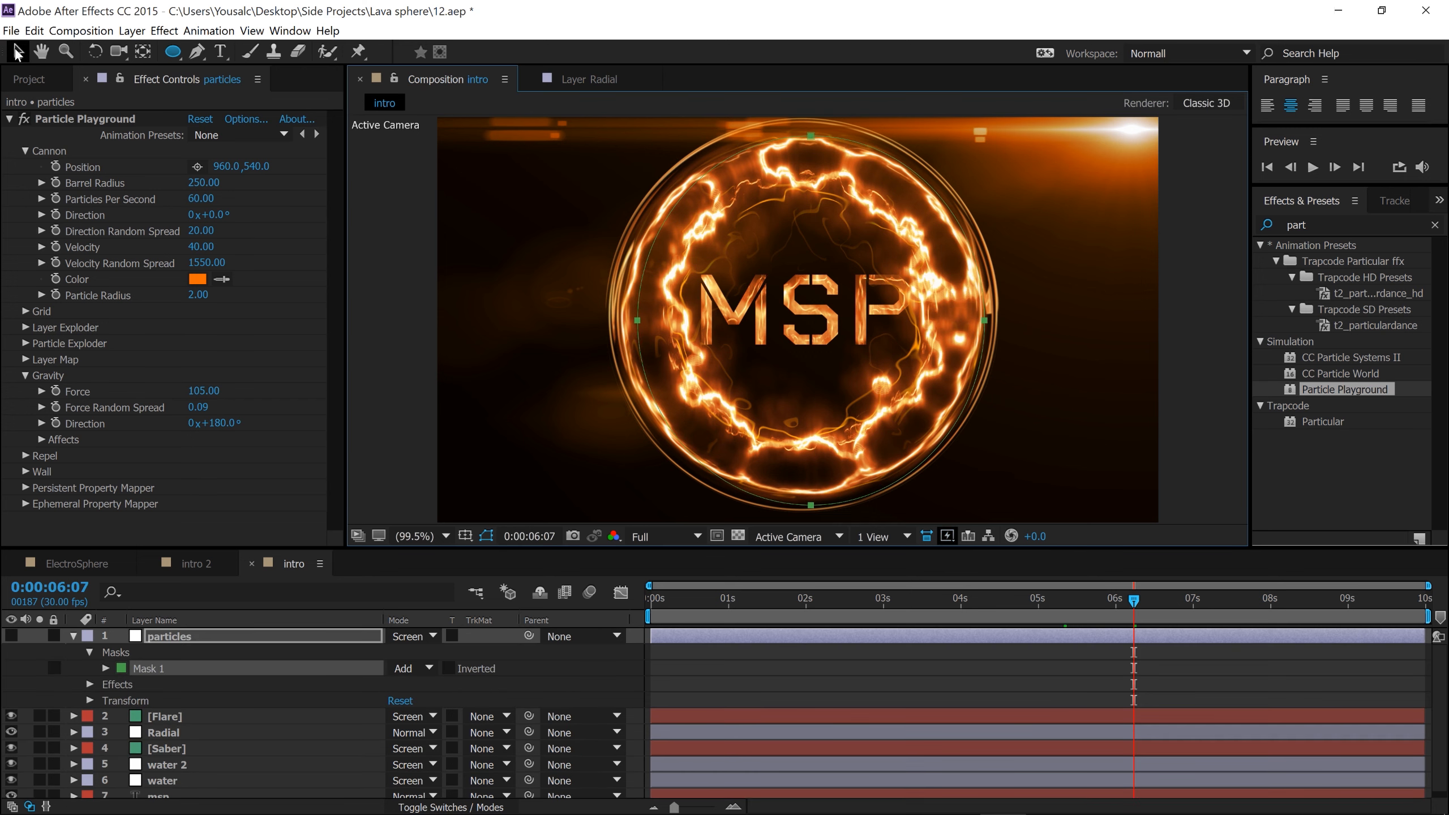
pyautogui.press('v')
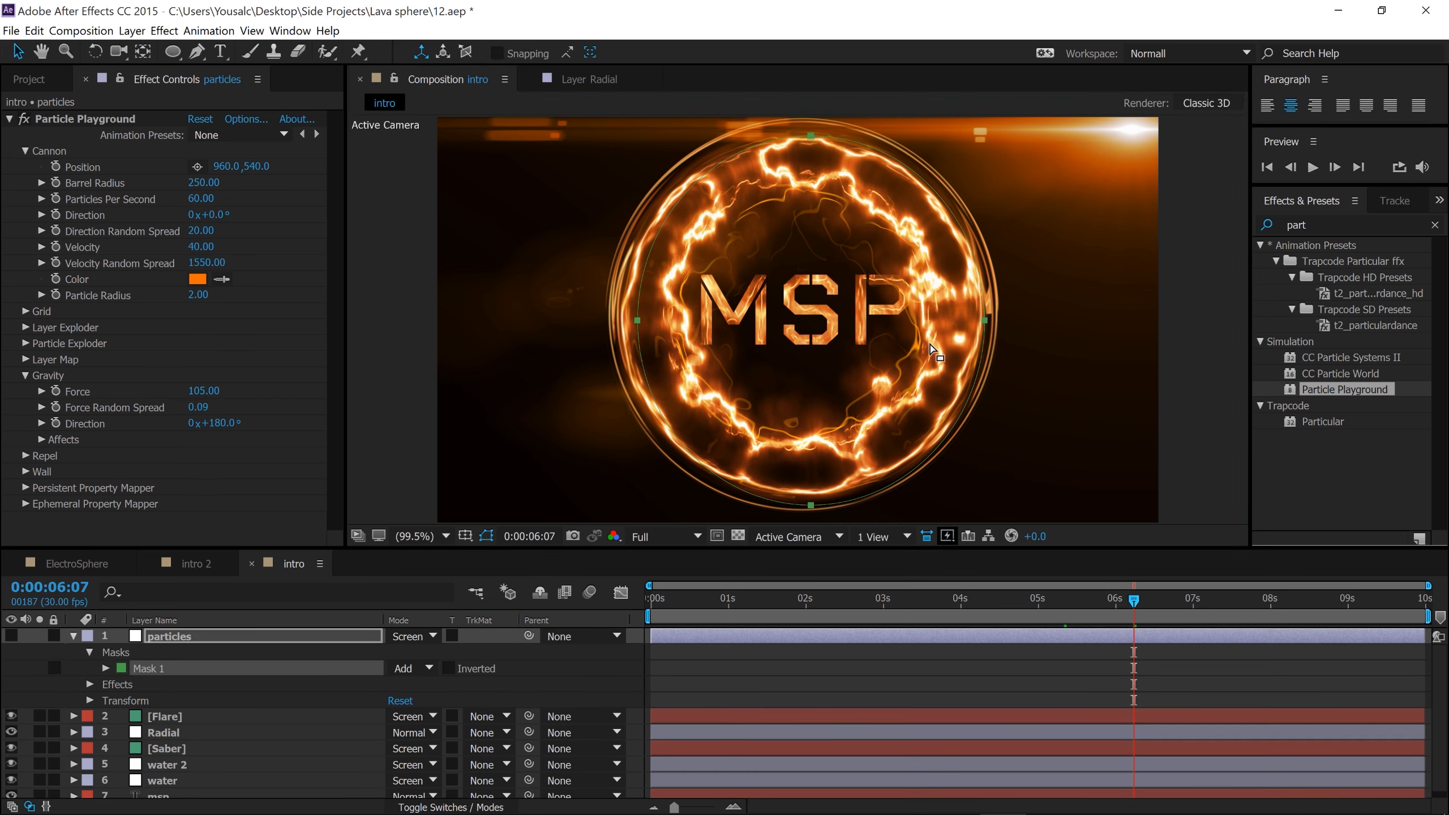
pyautogui.click(106, 669)
pyautogui.click(181, 718)
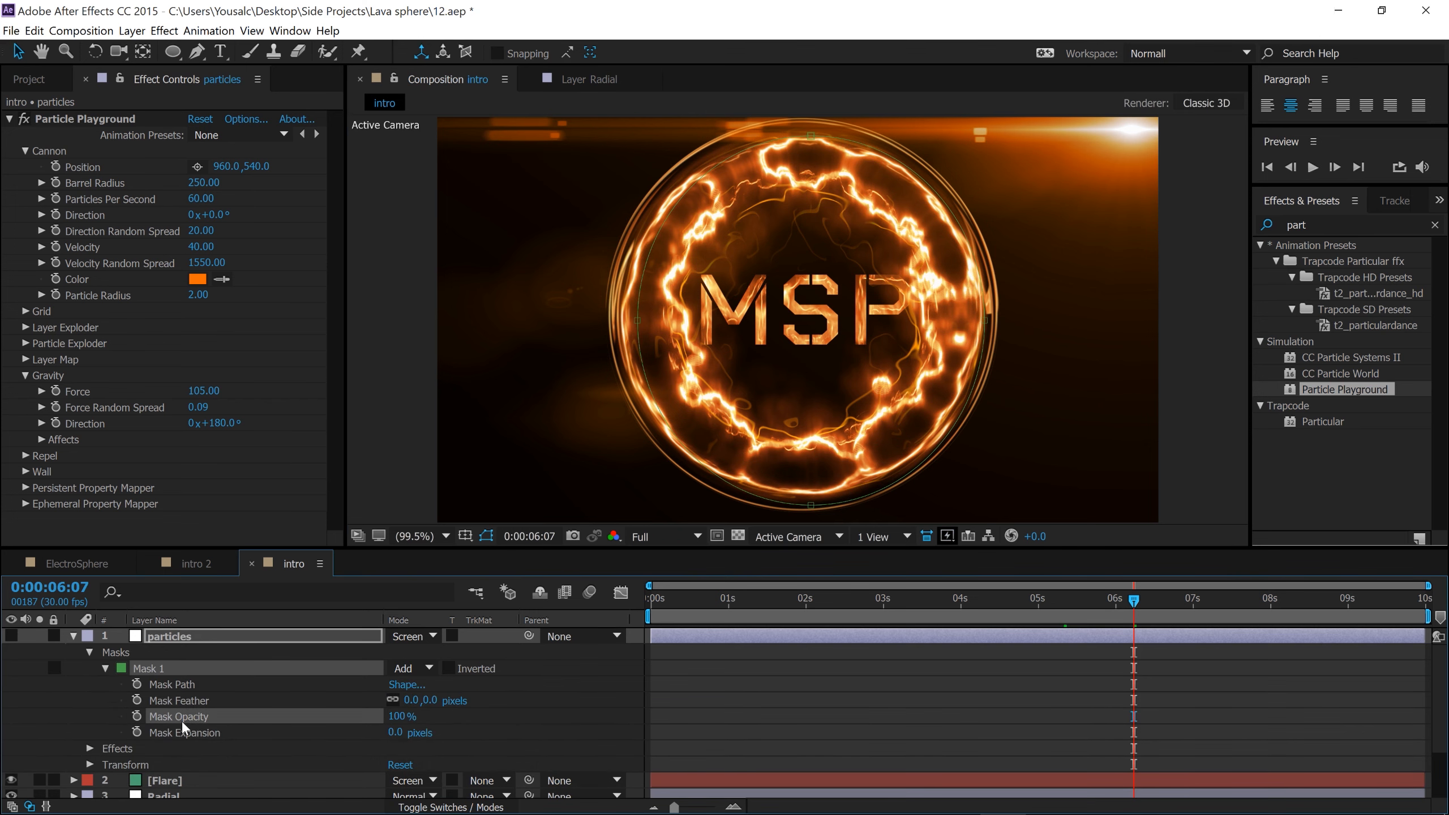
# Move the mask's top and left points outward to the sphere's outer ring.
pyautogui.scroll(1, 805, 172)
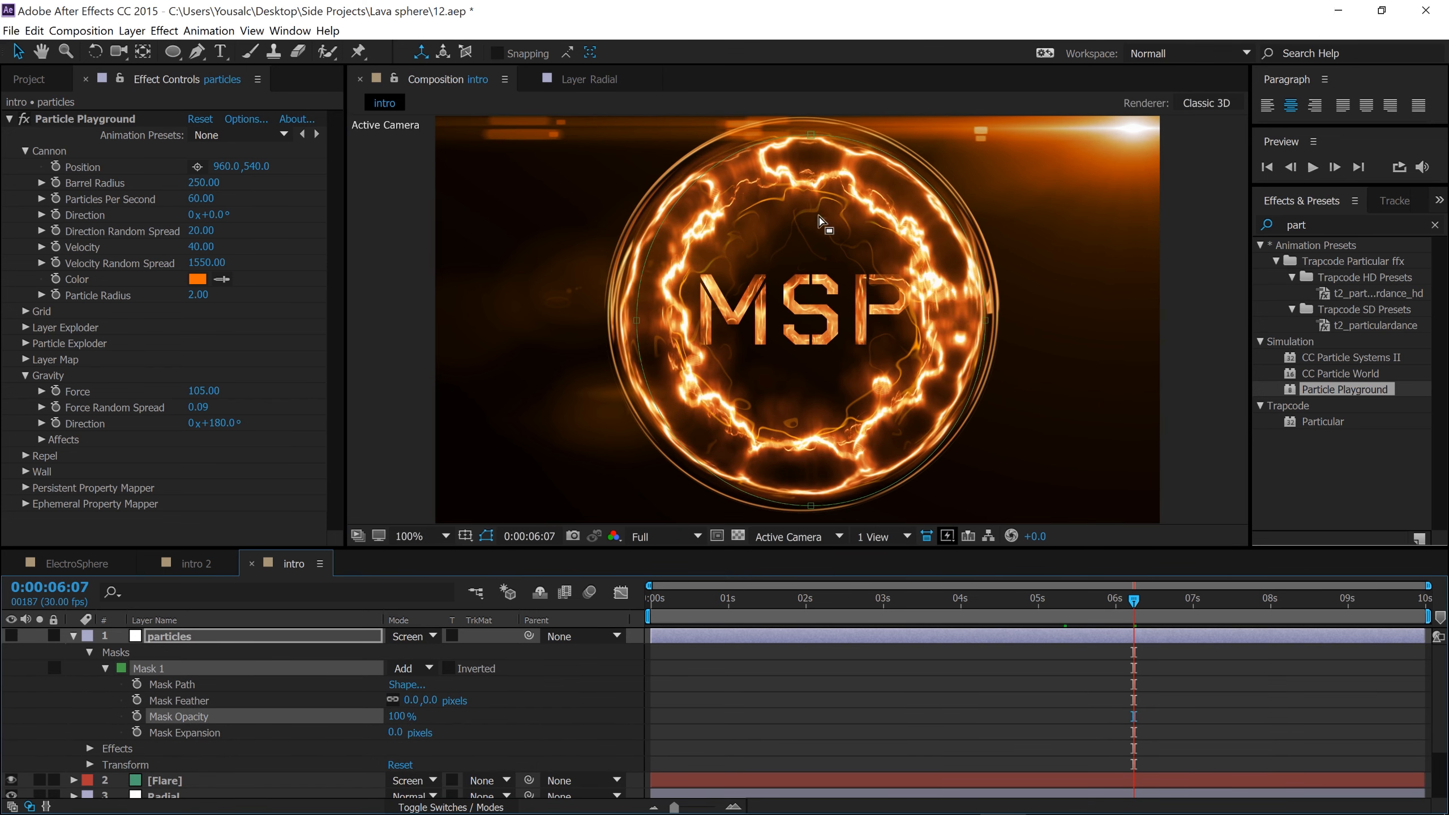
pyautogui.scroll(2, 806, 222)
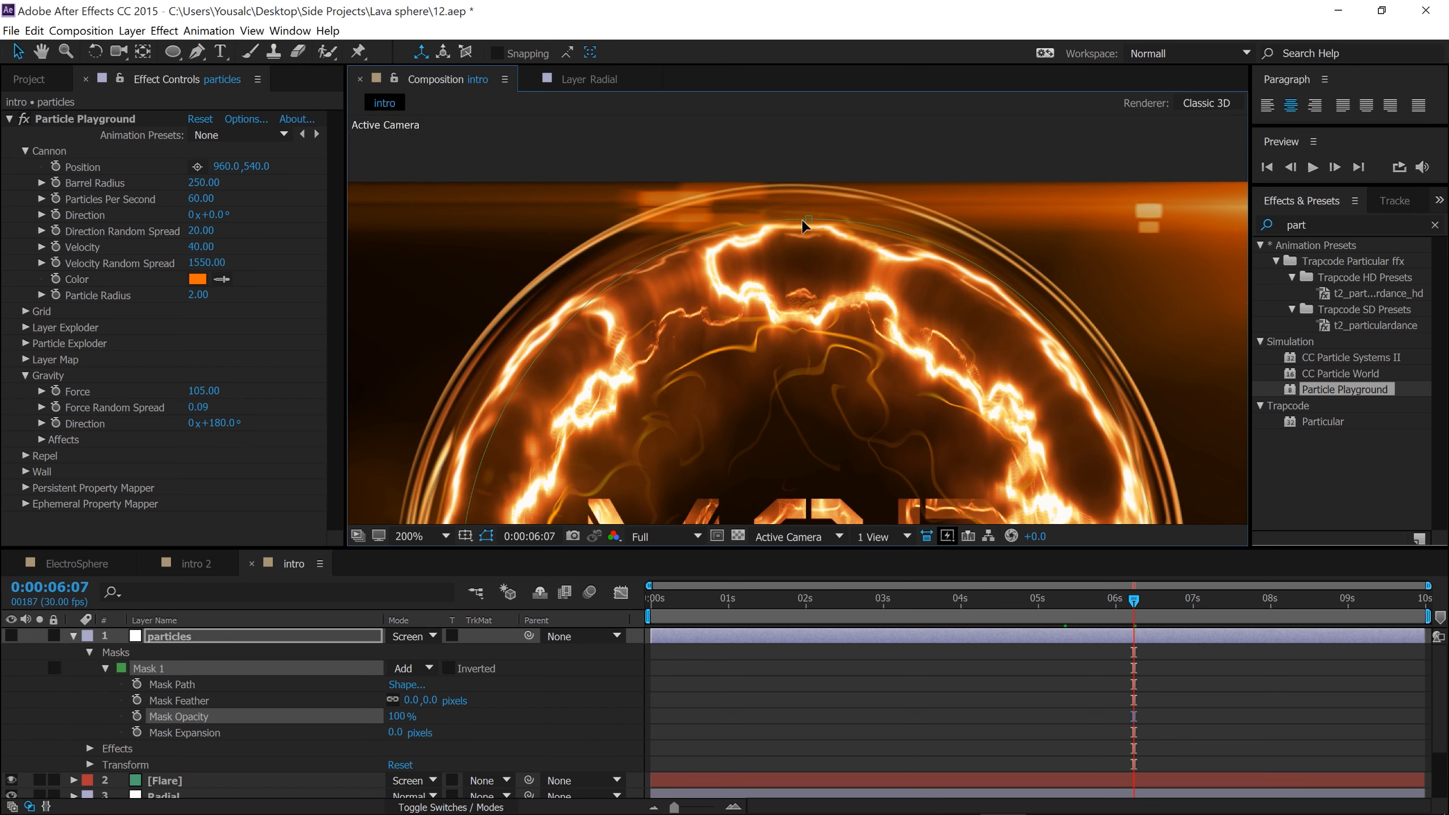
pyautogui.click(791, 200)
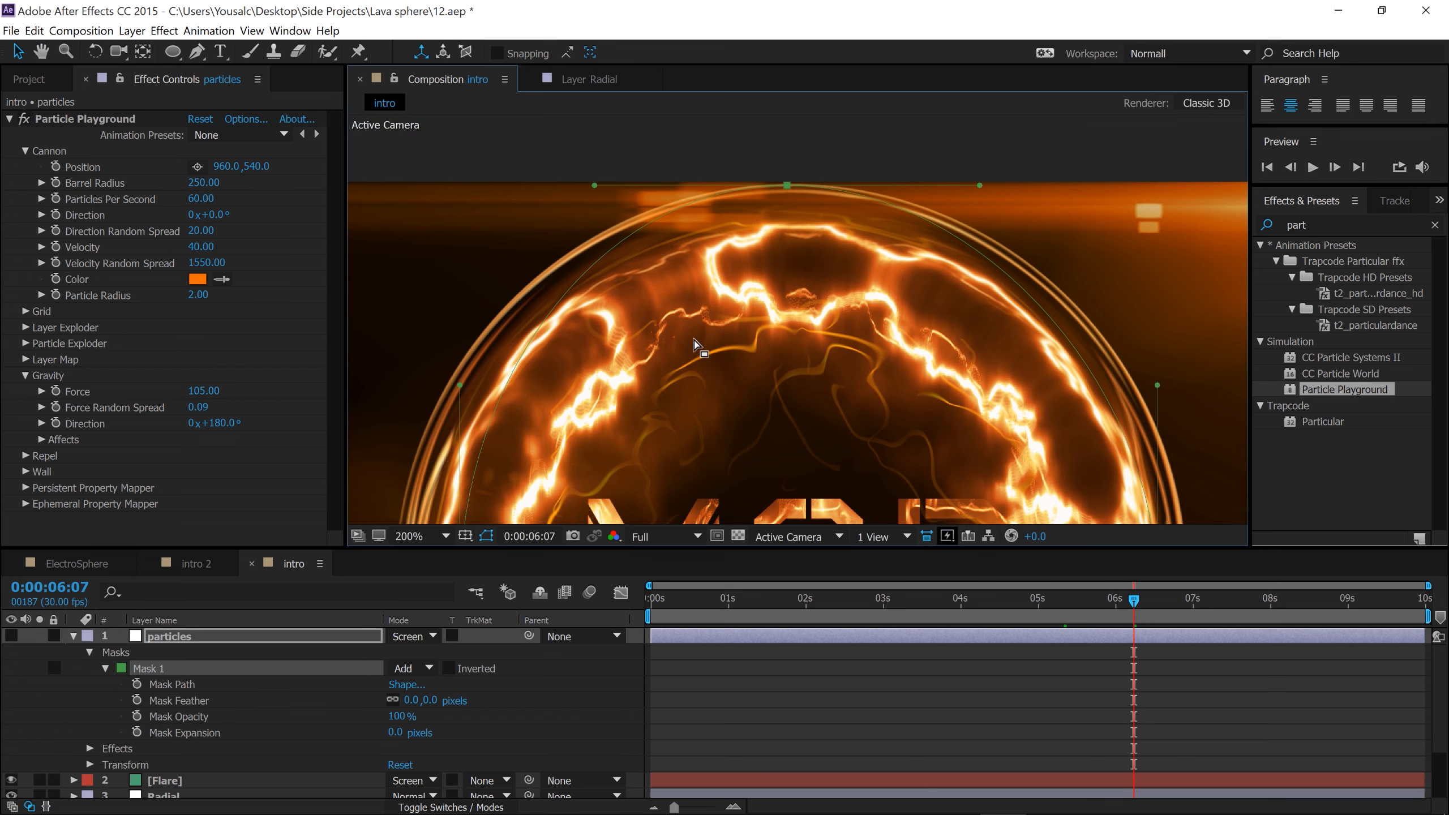
pyautogui.press('space')
pyautogui.moveTo(643, 359); pyautogui.dragTo(754, 165)
pyautogui.moveTo(629, 359); pyautogui.dragTo(805, 242)
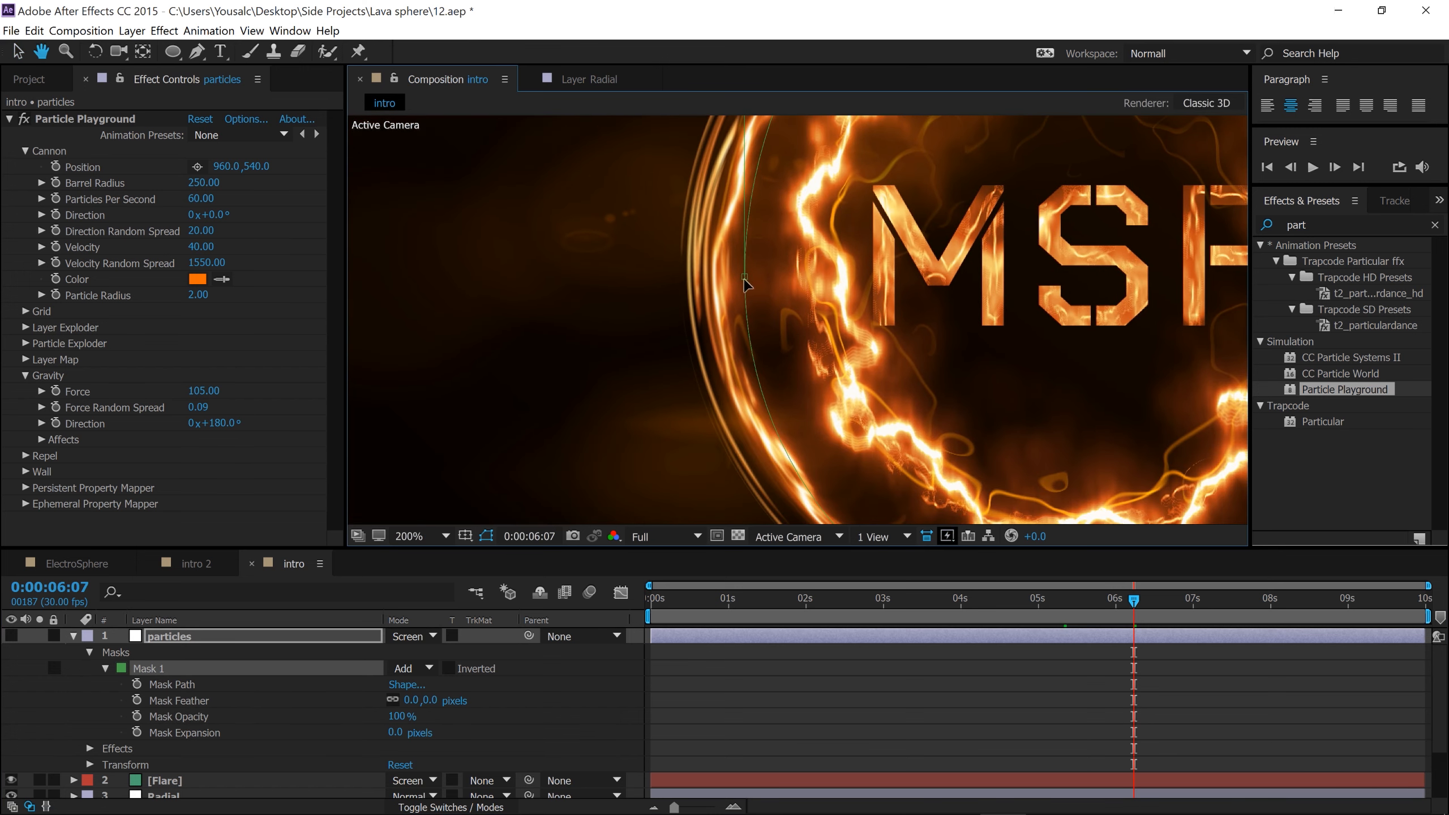
pyautogui.moveTo(744, 277); pyautogui.dragTo(684, 270)
# Move the mask's bottom point down to the outer ring and lengthen its curve handle.
pyautogui.press('space')
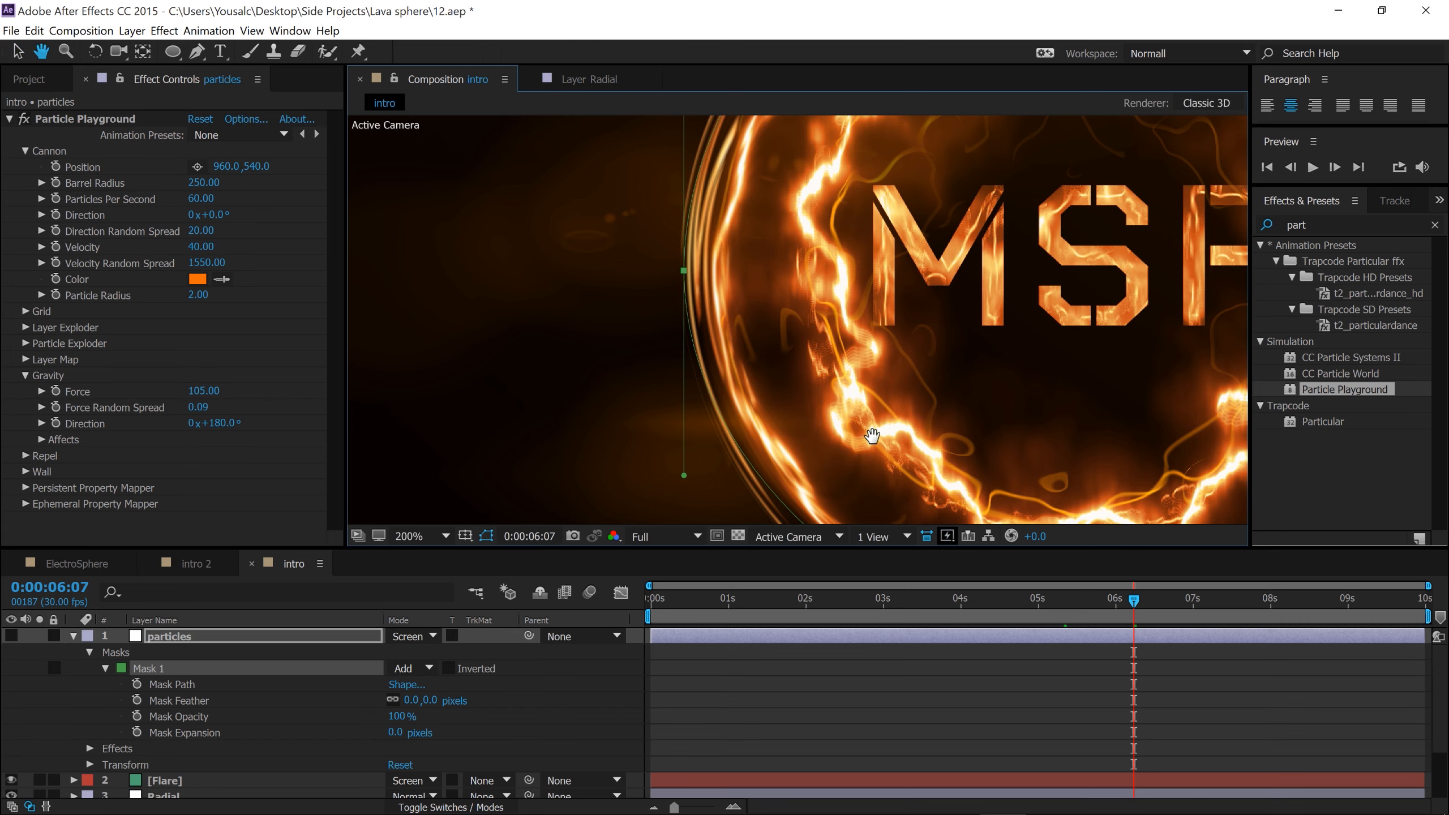
pyautogui.moveTo(872, 436); pyautogui.dragTo(678, 168)
pyautogui.moveTo(898, 379); pyautogui.dragTo(889, 393)
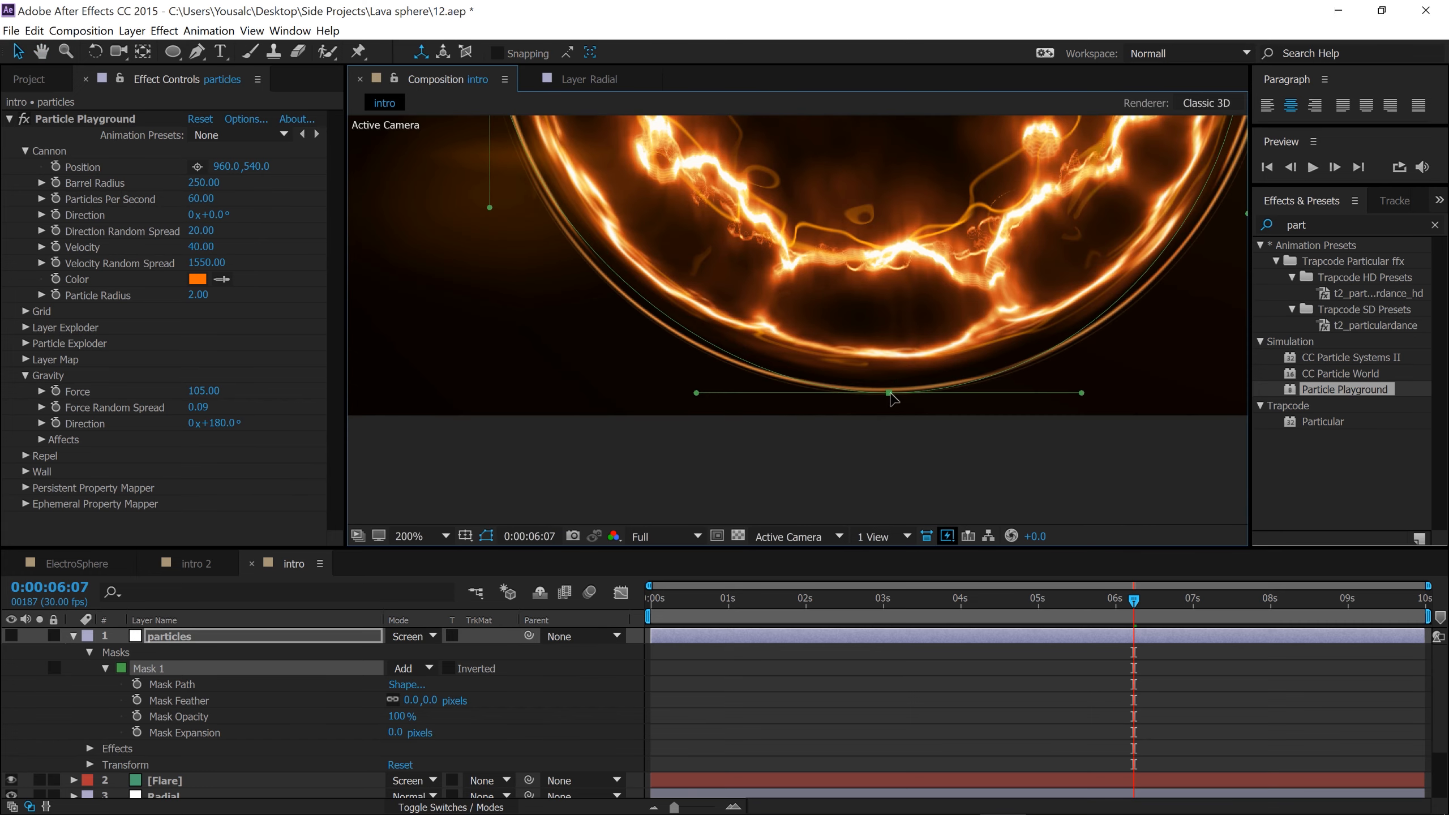
pyautogui.moveTo(696, 393); pyautogui.dragTo(668, 394)
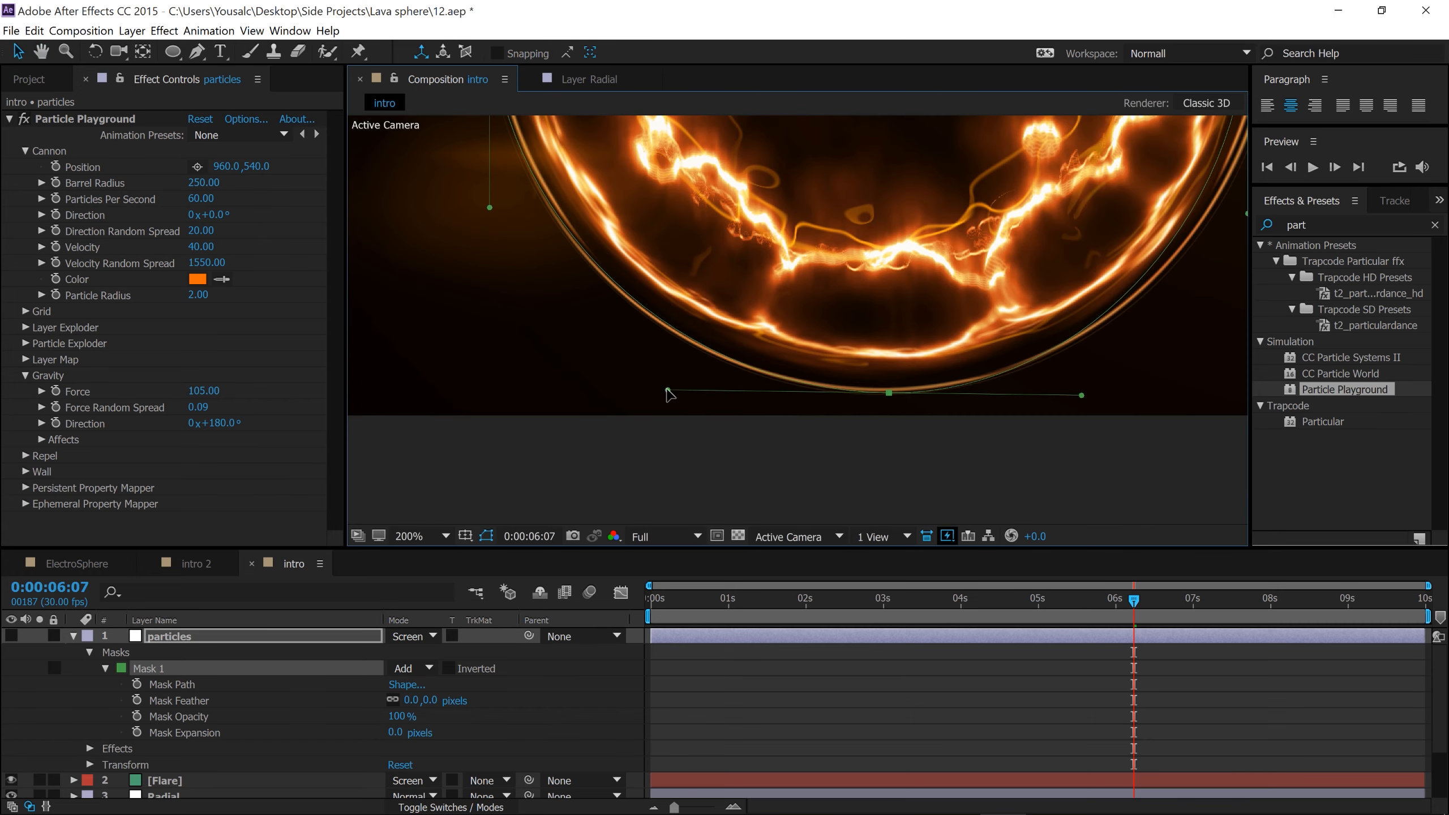
# Move the mask's right point outward to the right edge of the sphere's outer ring.
pyautogui.press('space')
pyautogui.moveTo(994, 200); pyautogui.dragTo(647, 392)
pyautogui.moveTo(912, 240); pyautogui.dragTo(765, 344)
pyautogui.scroll(6, 759, 372)
pyautogui.press('space')
pyautogui.moveTo(491, 332); pyautogui.dragTo(735, 292)
pyautogui.moveTo(622, 340); pyautogui.dragTo(750, 301)
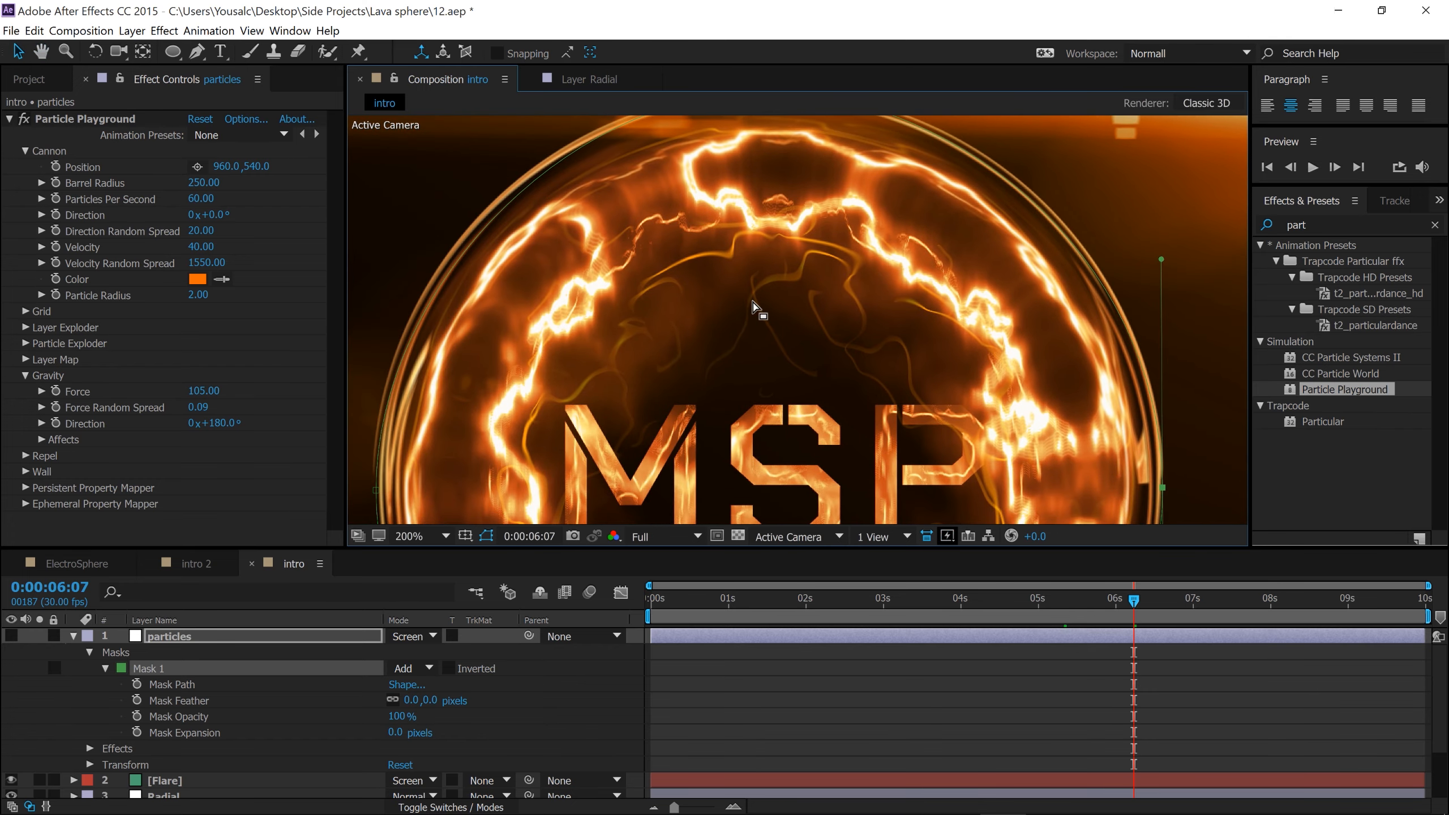
# Lengthen the curve handle of the mask's top point slightly so the path follows the outer ring.
pyautogui.scroll(-1, 753, 304)
pyautogui.scroll(1, 793, 361)
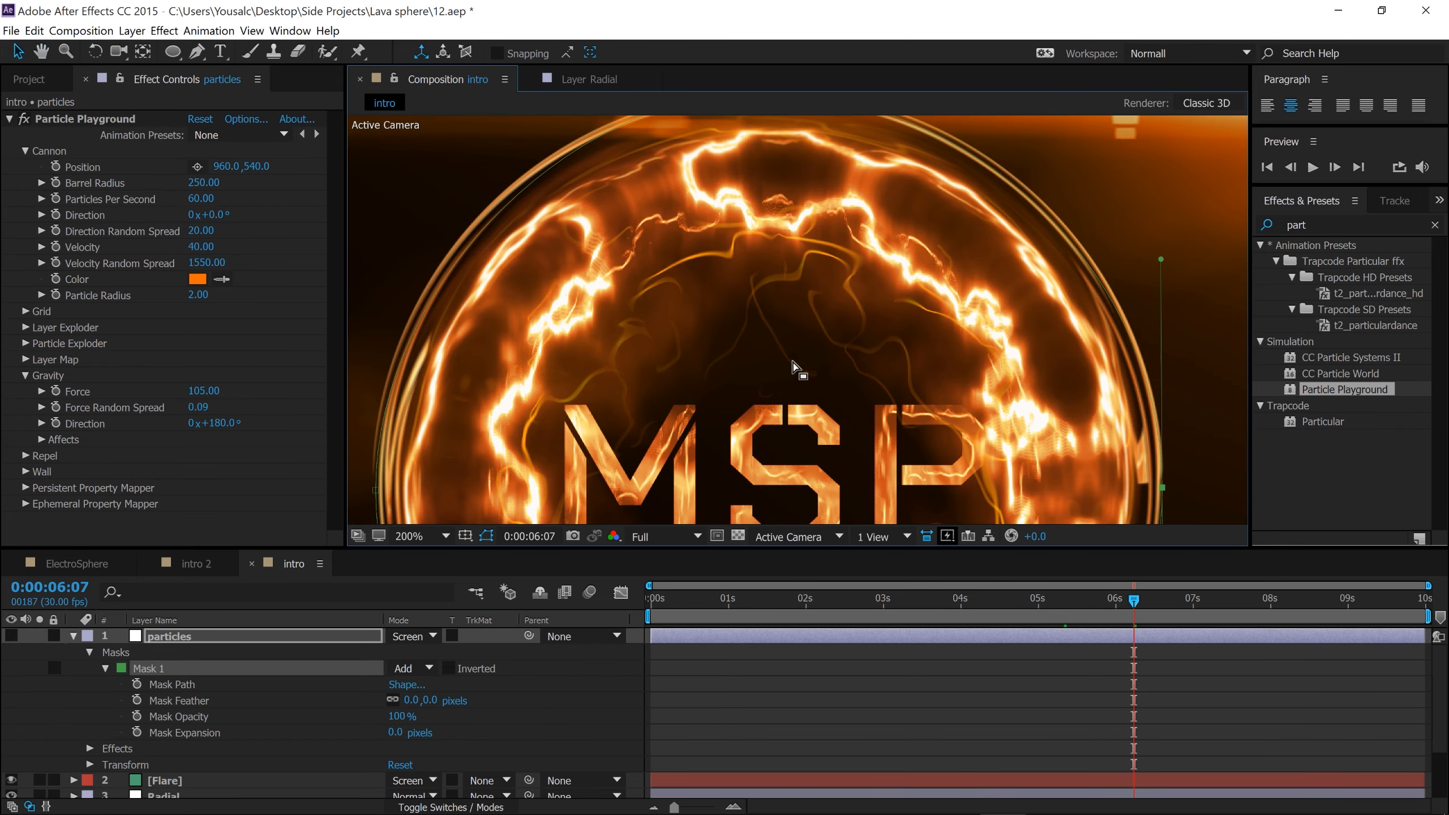
pyautogui.scroll(-1, 699, 280)
pyautogui.press('space')
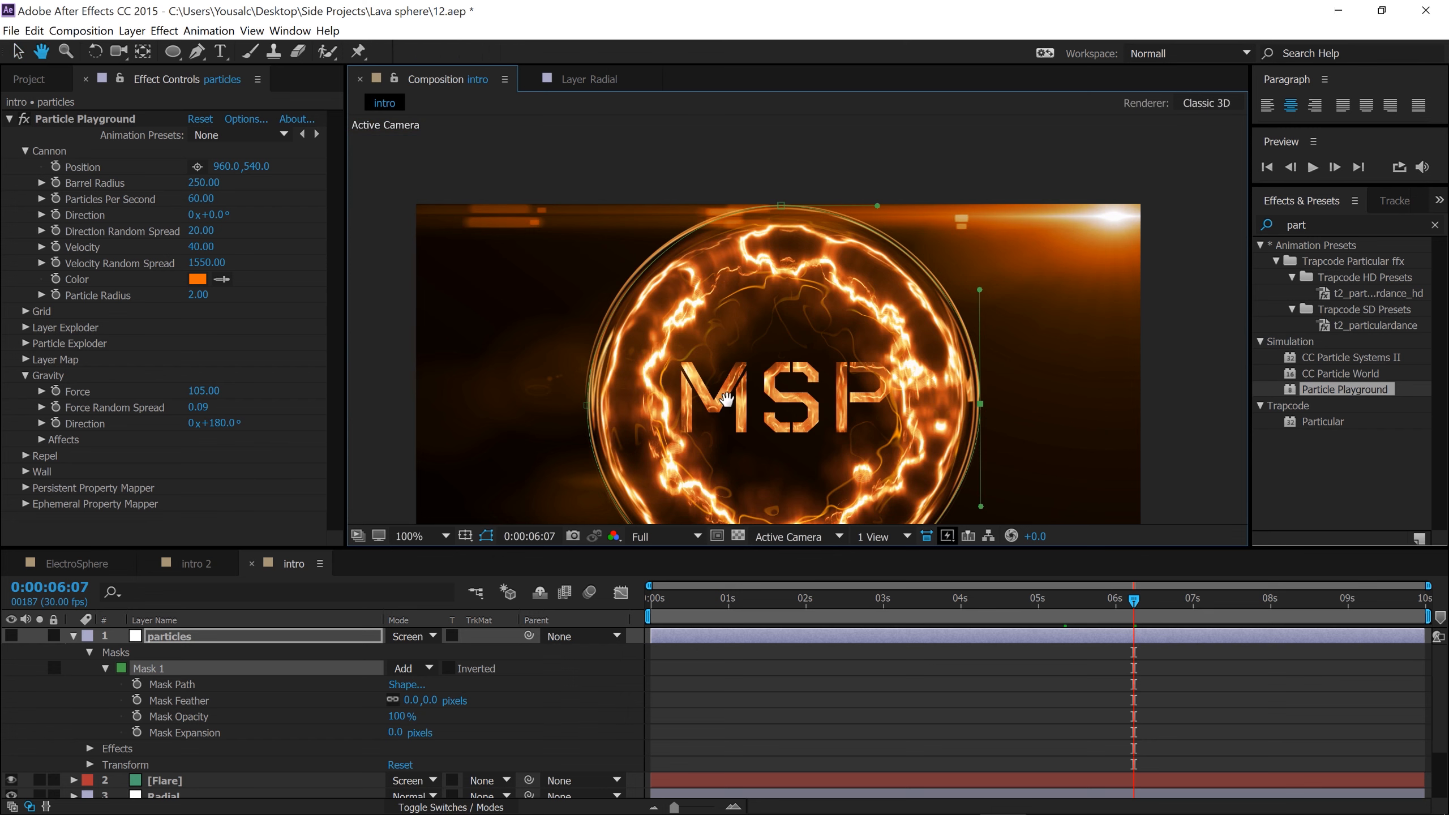
pyautogui.moveTo(726, 398); pyautogui.dragTo(728, 355)
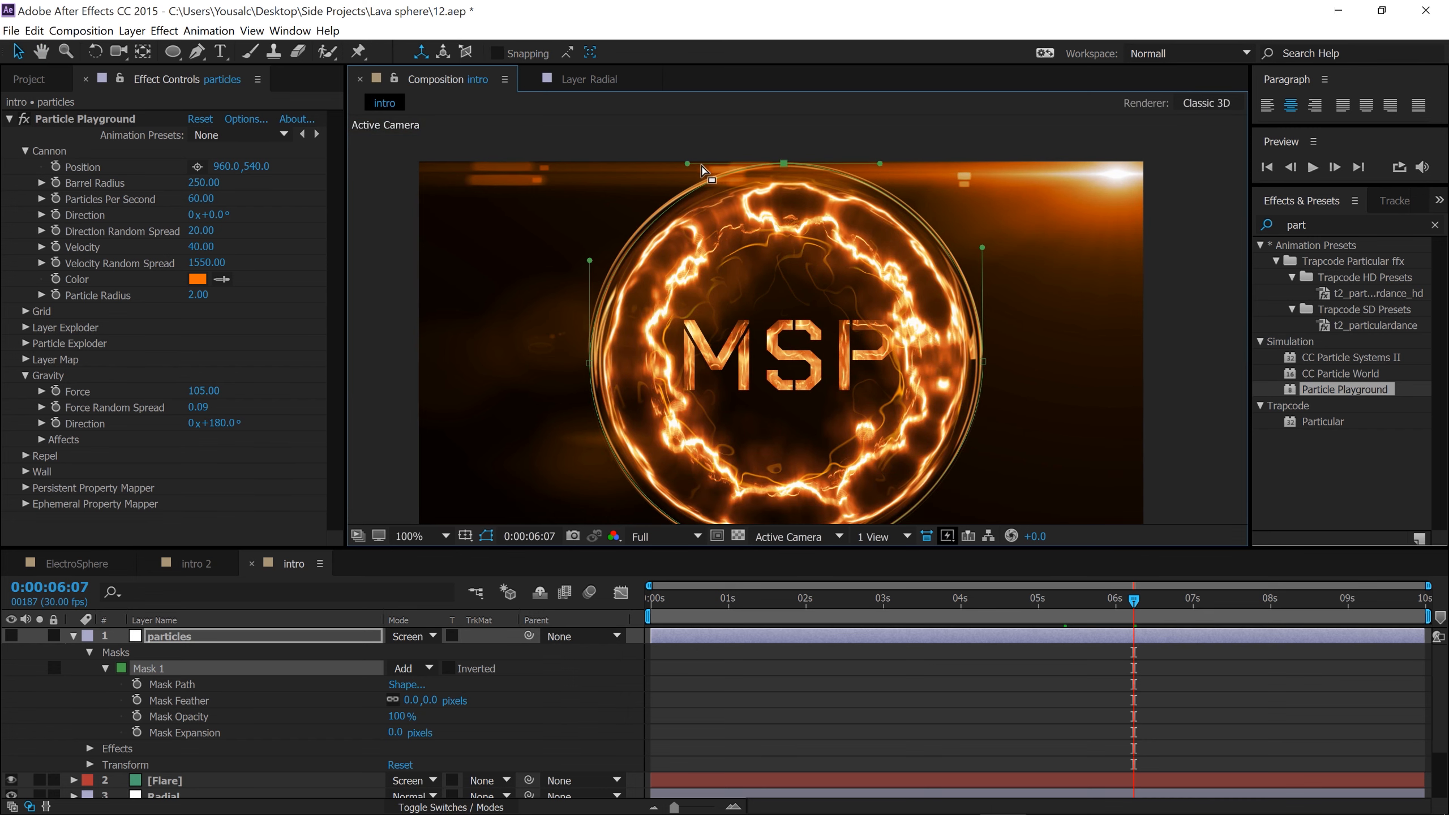
pyautogui.moveTo(688, 164); pyautogui.dragTo(677, 164)
pyautogui.press('space')
pyautogui.moveTo(845, 402); pyautogui.dragTo(837, 339)
# Show the particles layer again and turn off its adjustment layer switch so the layers beneath show through.
pyautogui.click(11, 635)
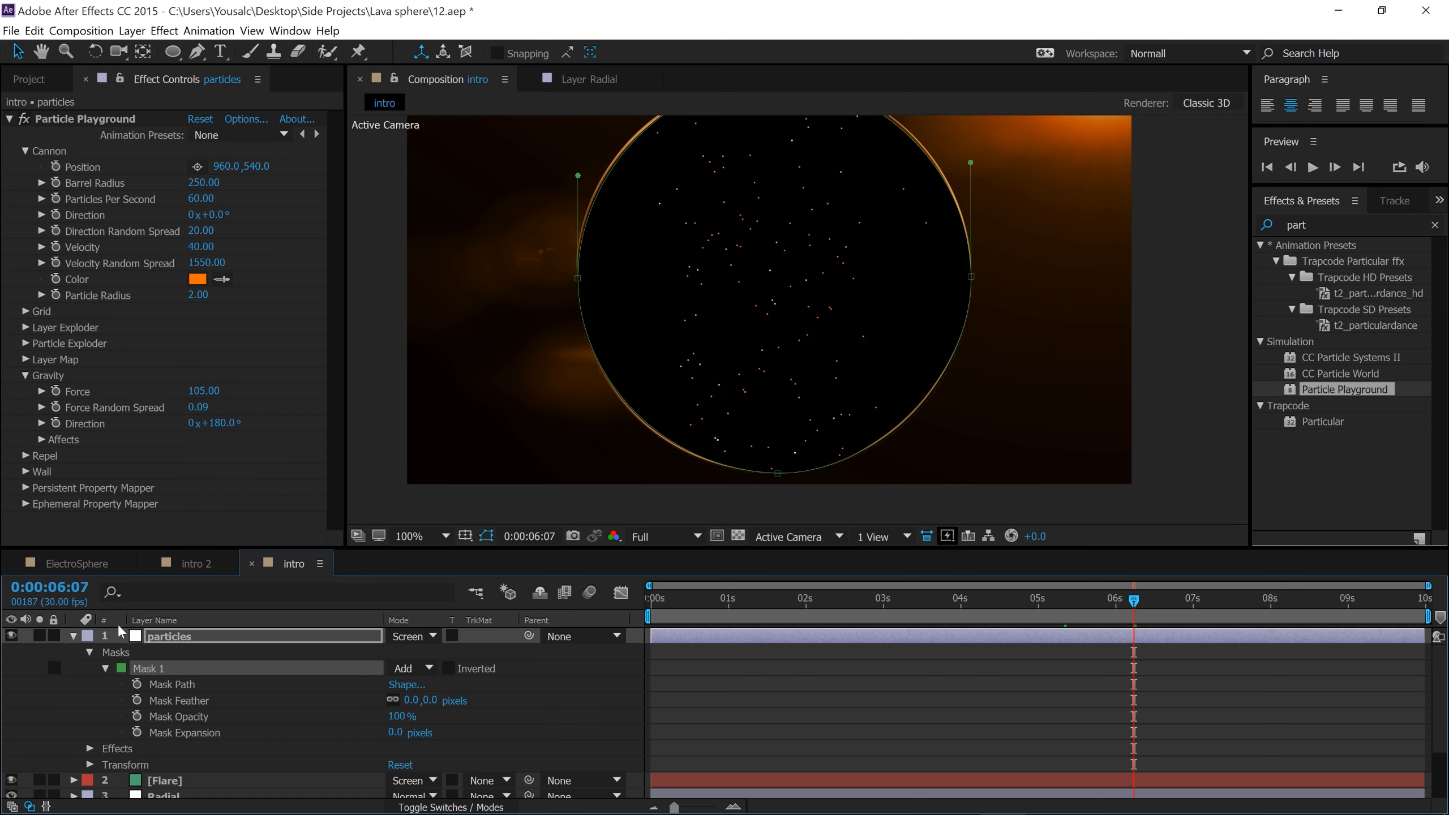
pyautogui.press('space')
pyautogui.moveTo(847, 271); pyautogui.dragTo(835, 349)
pyautogui.moveTo(734, 401); pyautogui.dragTo(700, 331)
pyautogui.click(439, 803)
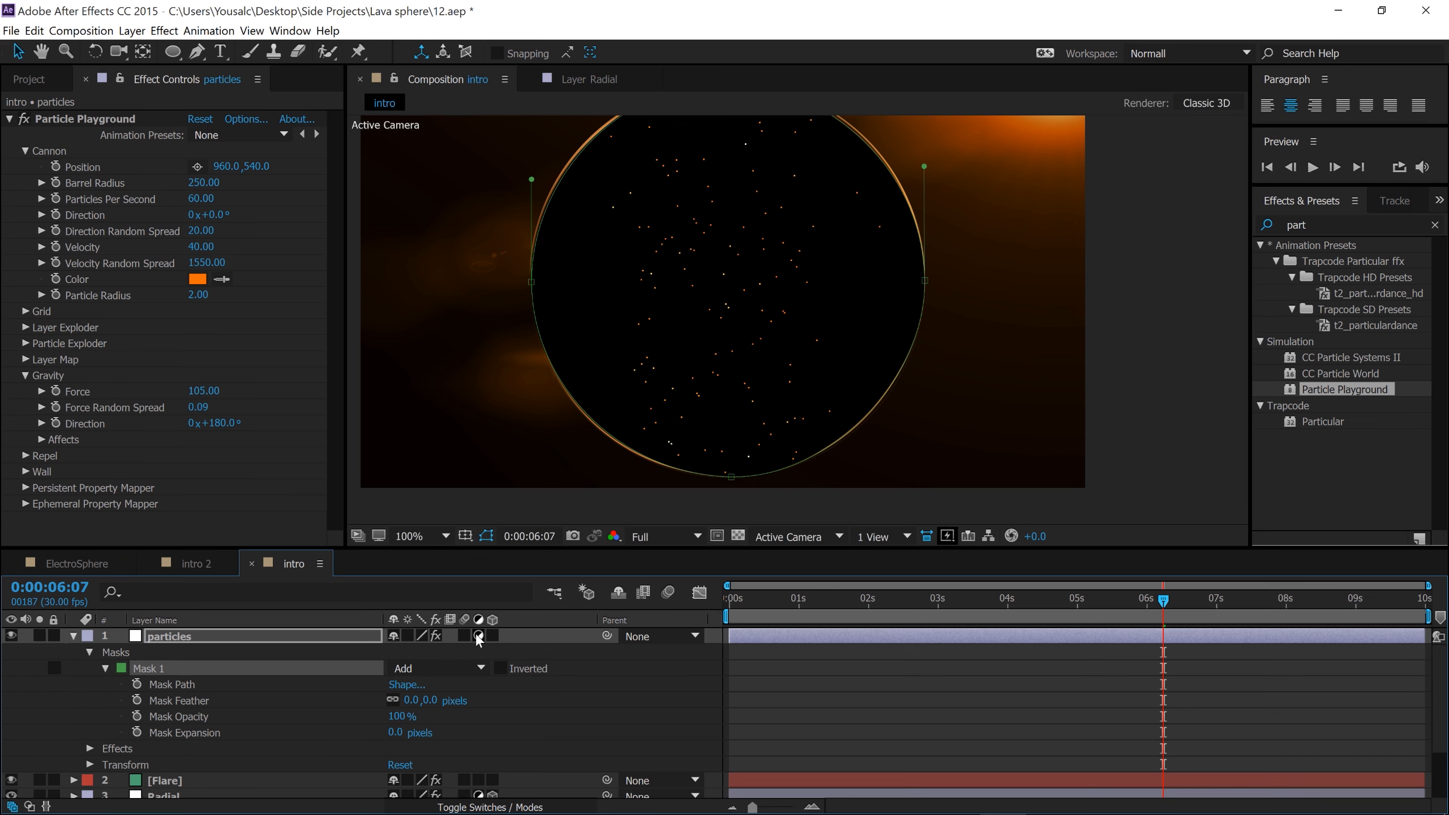
pyautogui.click(478, 635)
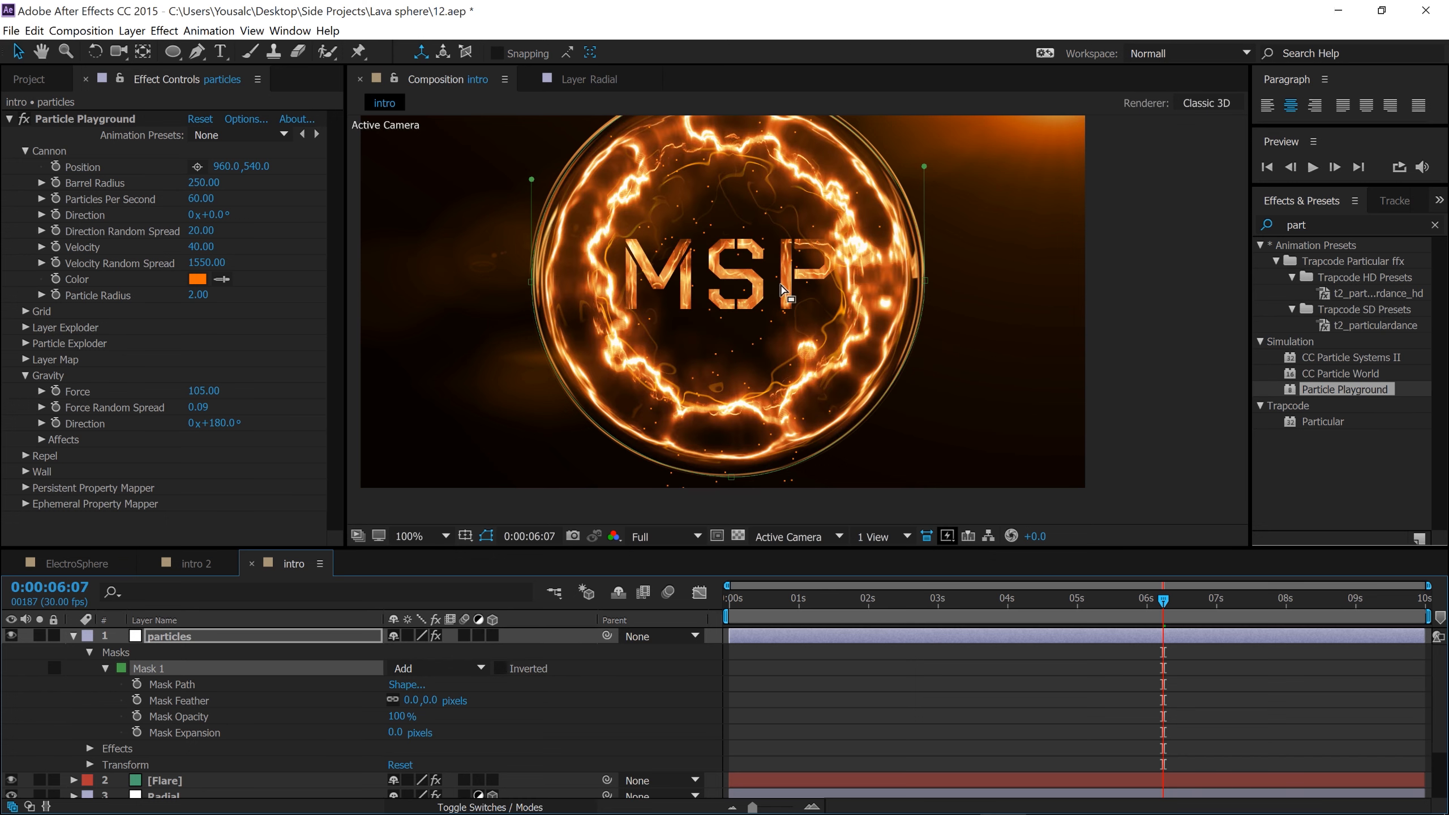
pyautogui.moveTo(782, 291); pyautogui.dragTo(772, 337)
pyautogui.click(486, 806)
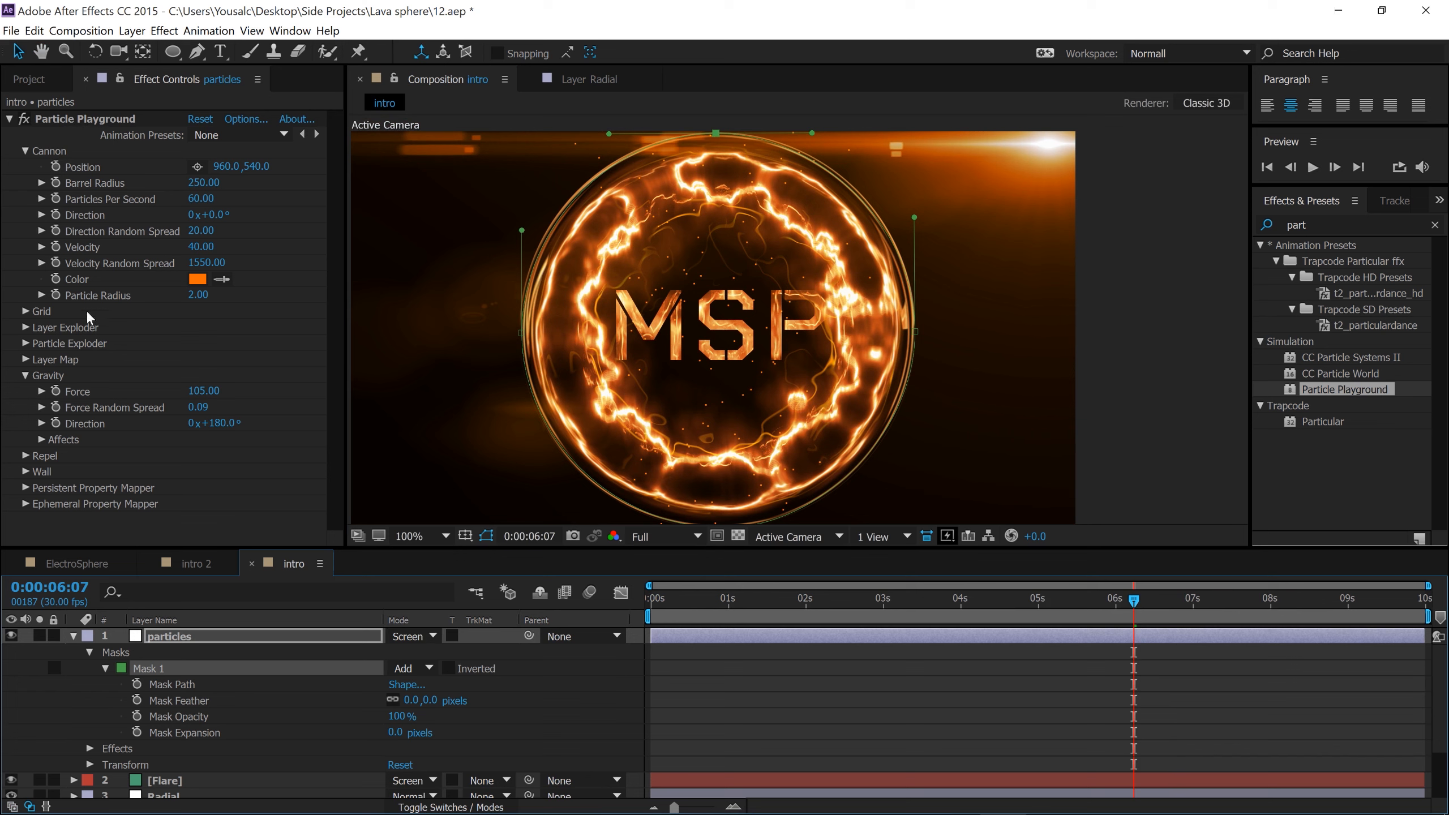
# Set the Particle Playground Wall boundary to Mask 1 and check the contained particles at 0:00:07:13.
pyautogui.click(25, 472)
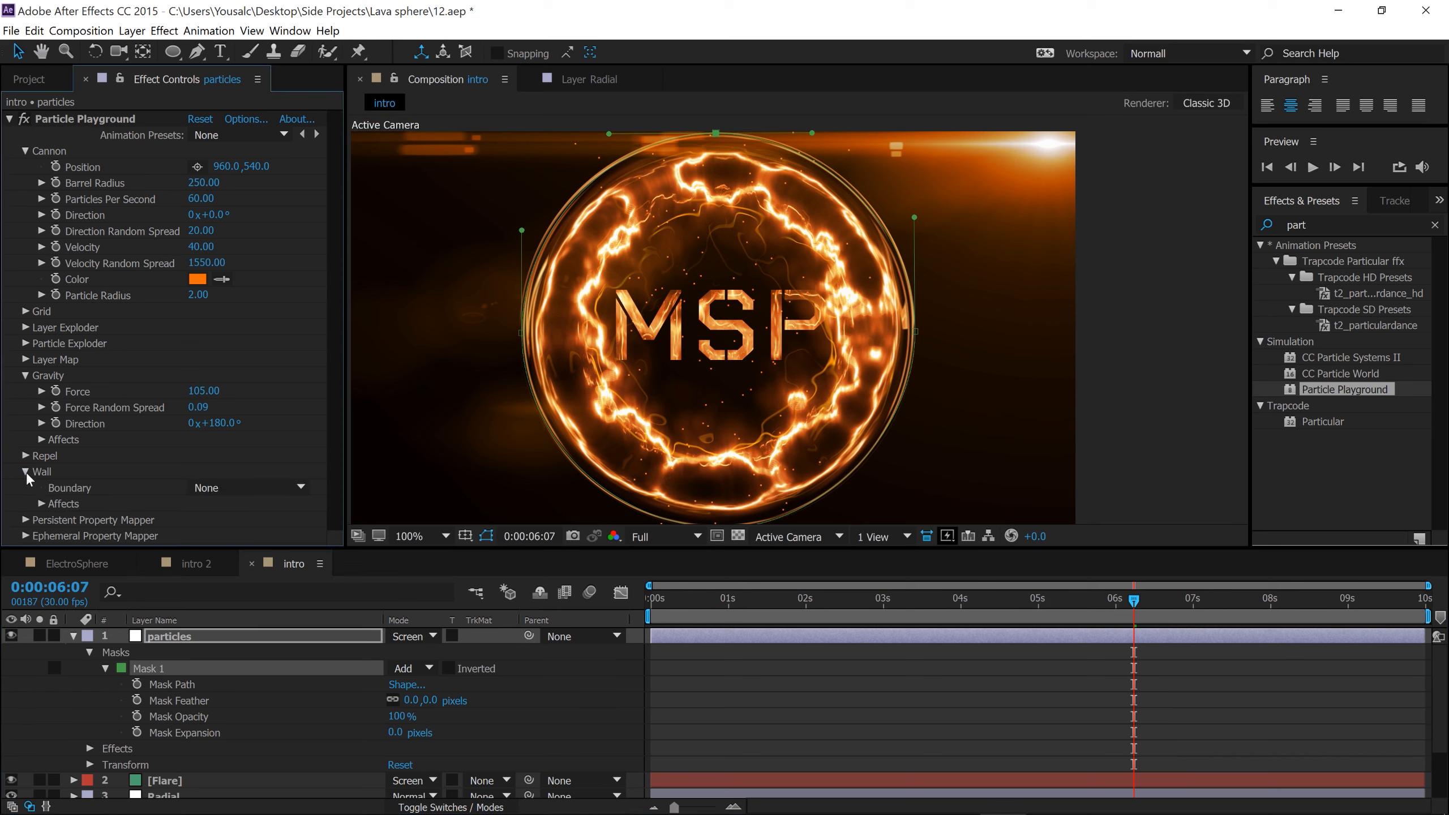
pyautogui.click(260, 489)
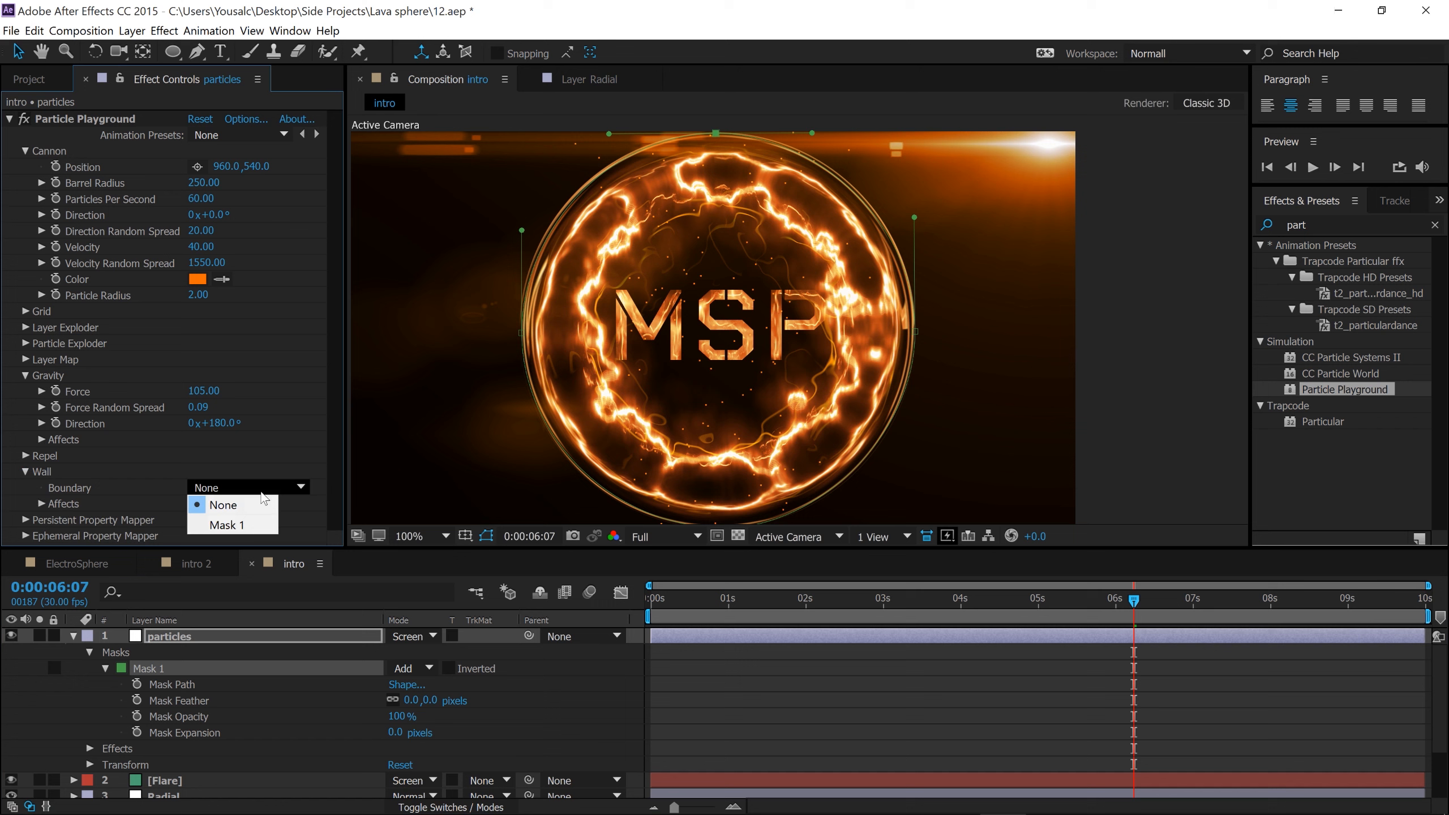
pyautogui.click(233, 520)
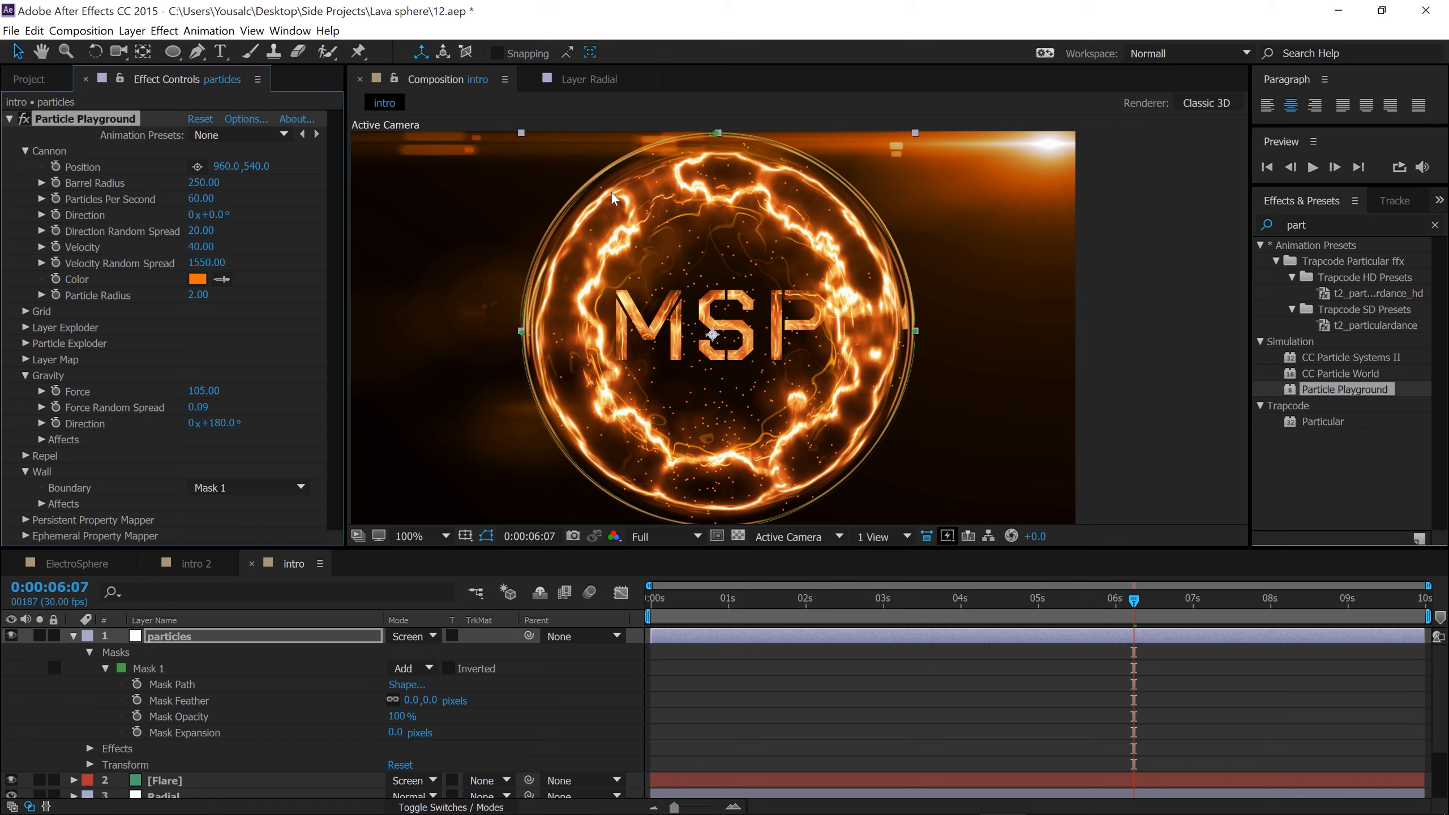
pyautogui.moveTo(1140, 599); pyautogui.dragTo(1227, 585)
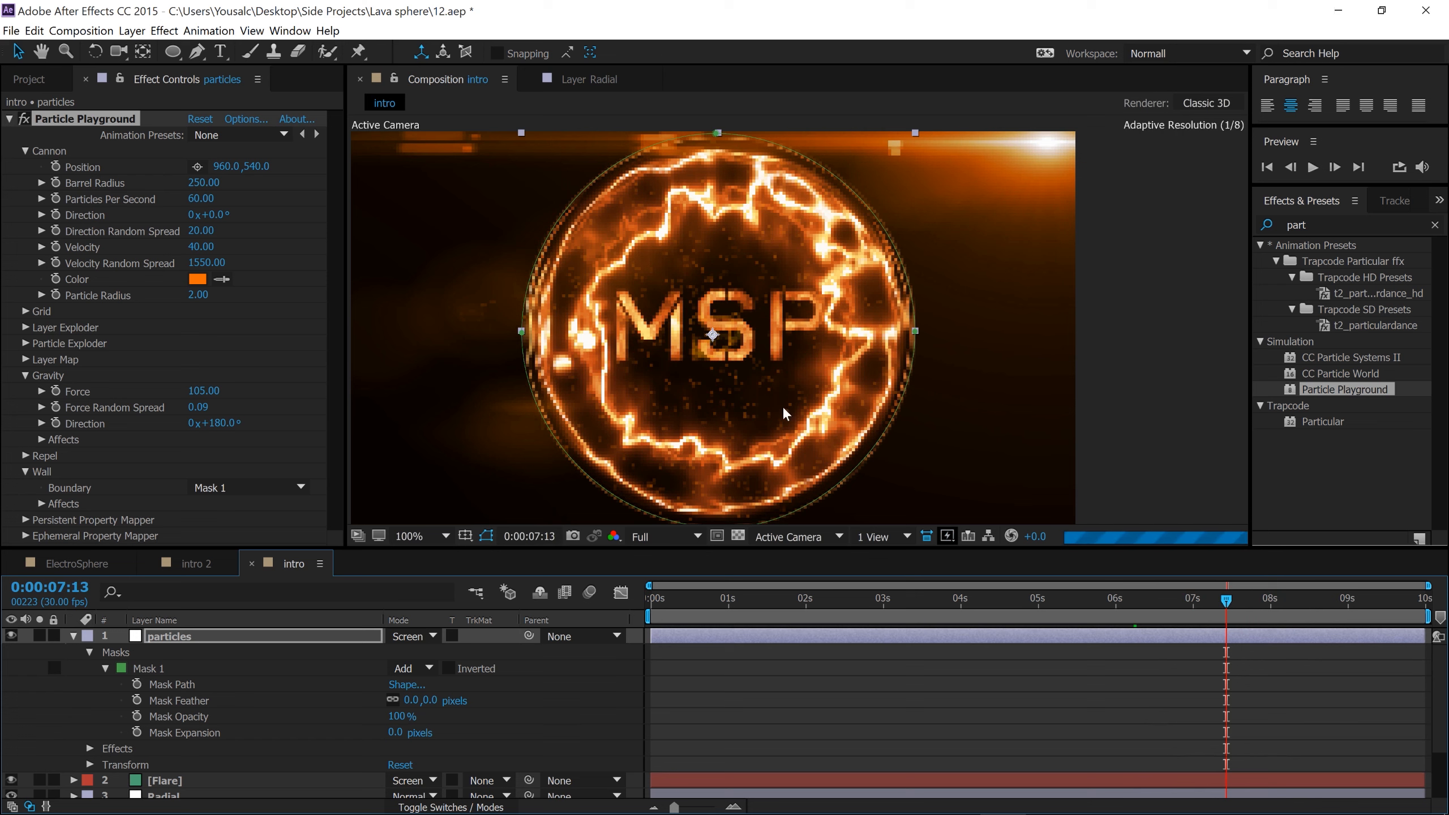
pyautogui.click(24, 471)
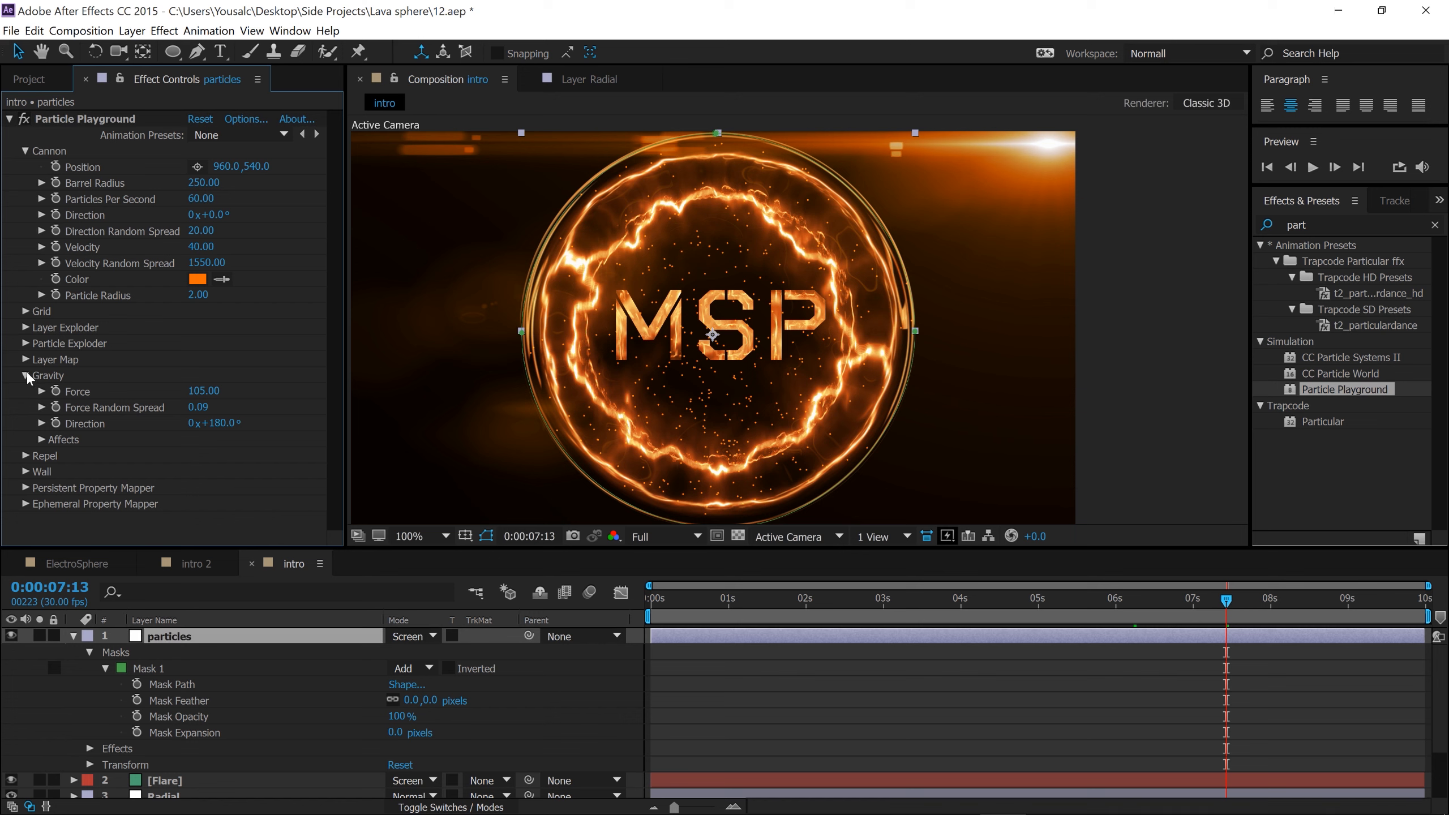
pyautogui.click(25, 376)
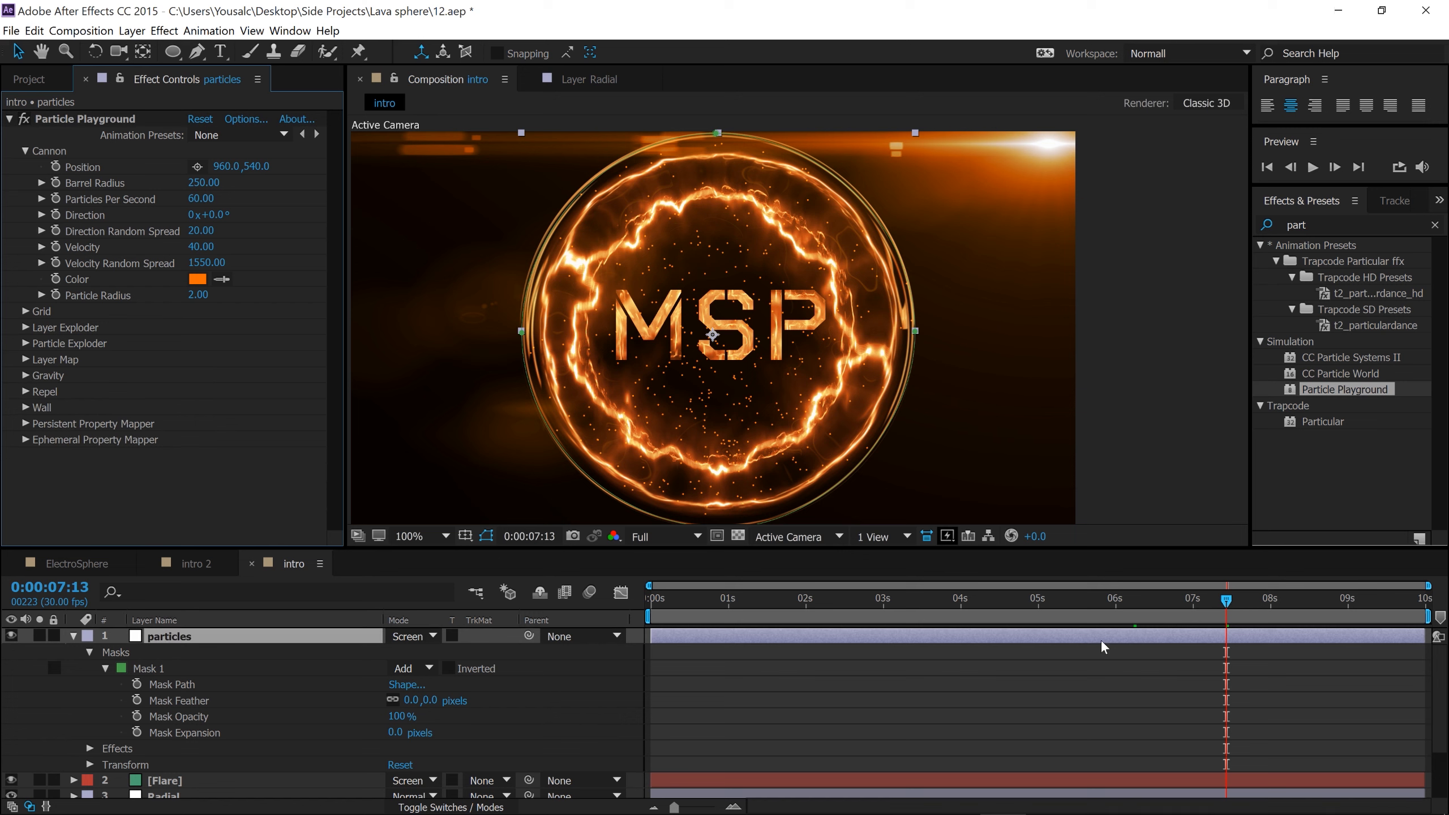
# Add the expression wiggle(10,100.) to the particle cannon's Direction property.
pyautogui.moveTo(1204, 602); pyautogui.dragTo(1069, 594)
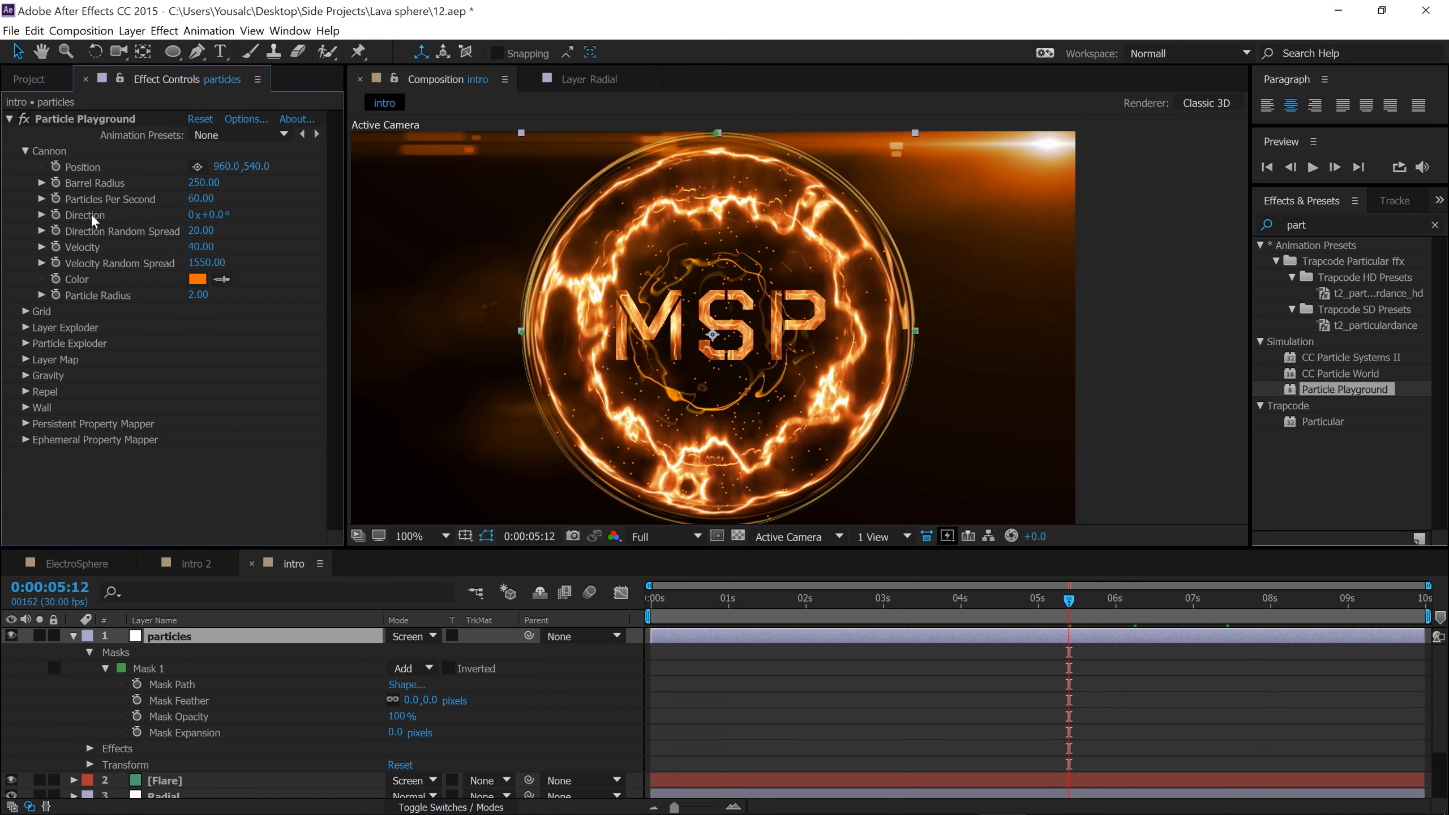
pyautogui.keyDown('alt'); pyautogui.click(55, 215); pyautogui.keyUp('alt')
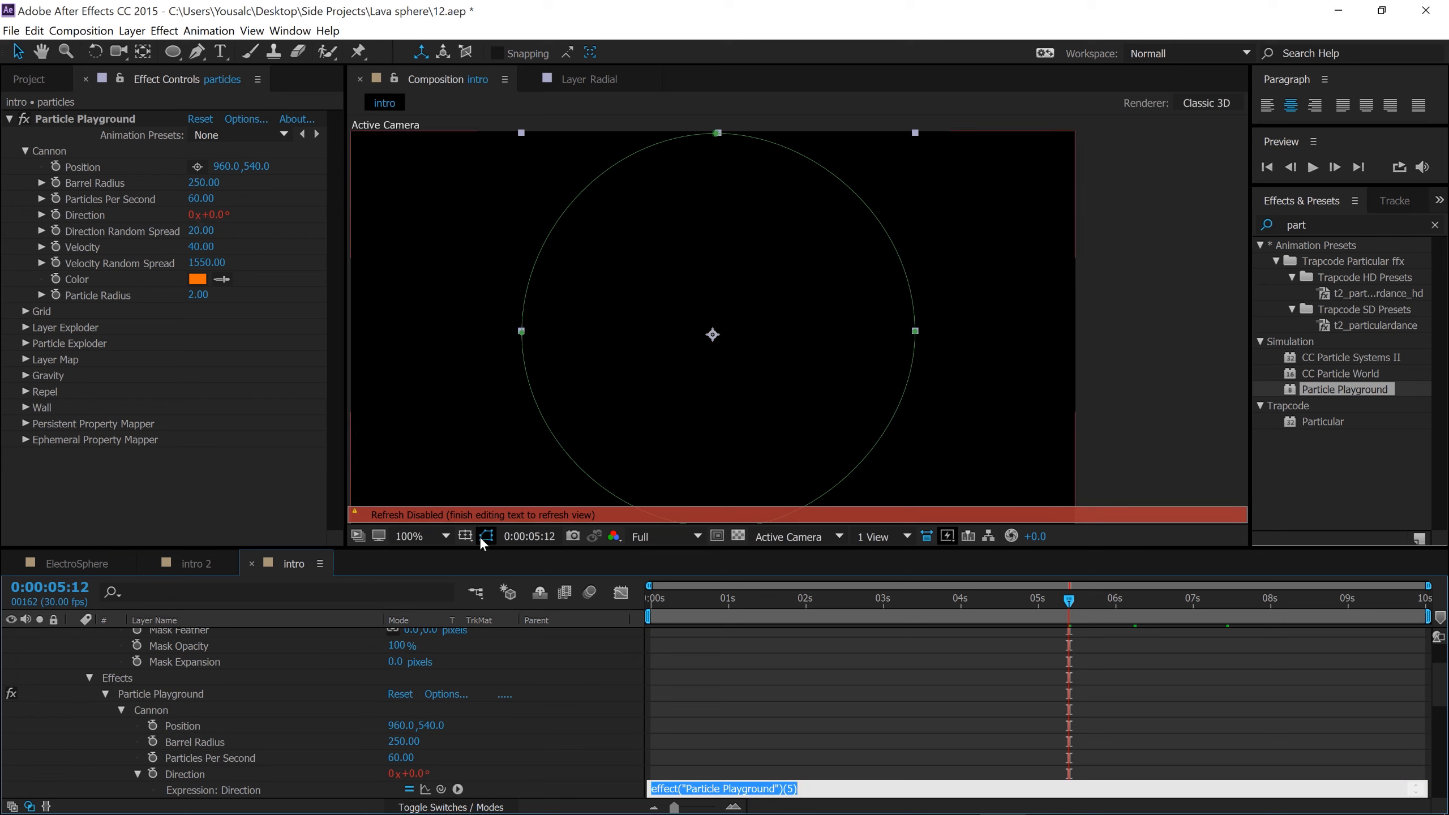
pyautogui.click(825, 787)
pyautogui.hotkey('shift', 'Left')
pyautogui.hotkey('shift', 'Left')
pyautogui.hotkey('shift', 'Left')
pyautogui.hotkey('ctrl', 'a')
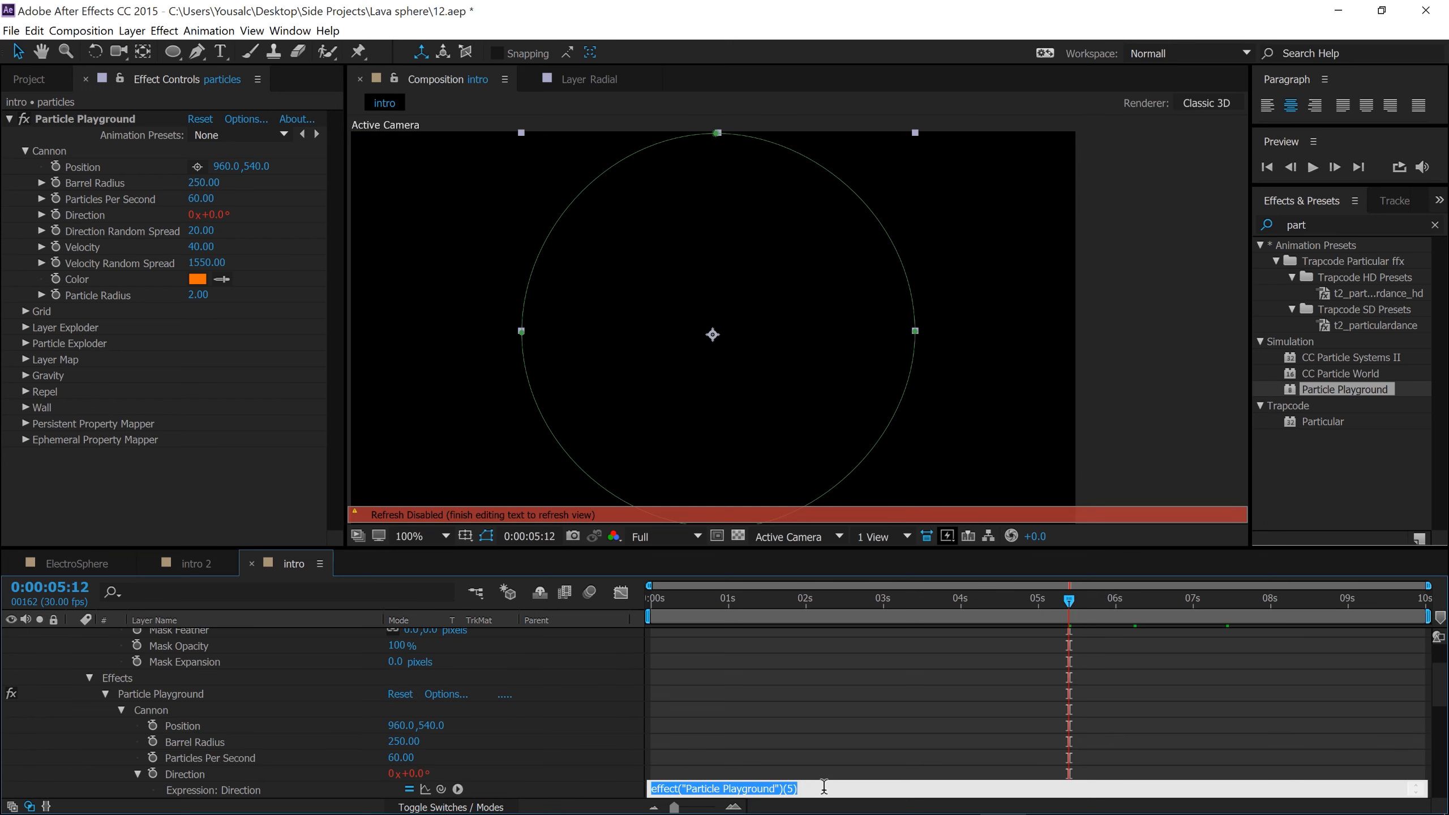
pyautogui.write('wiggle(')
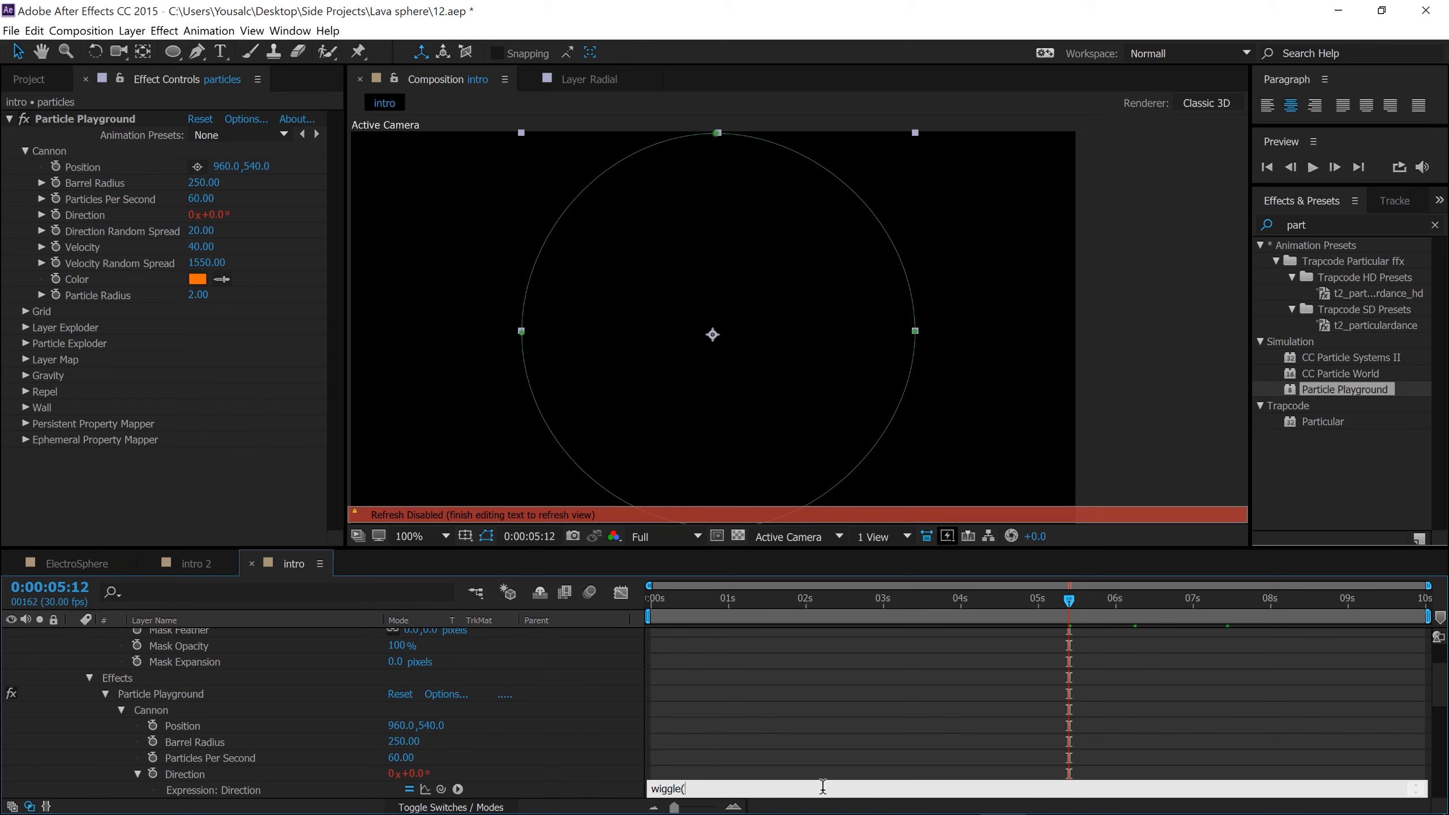
pyautogui.write('10,100.')
pyautogui.click(842, 772)
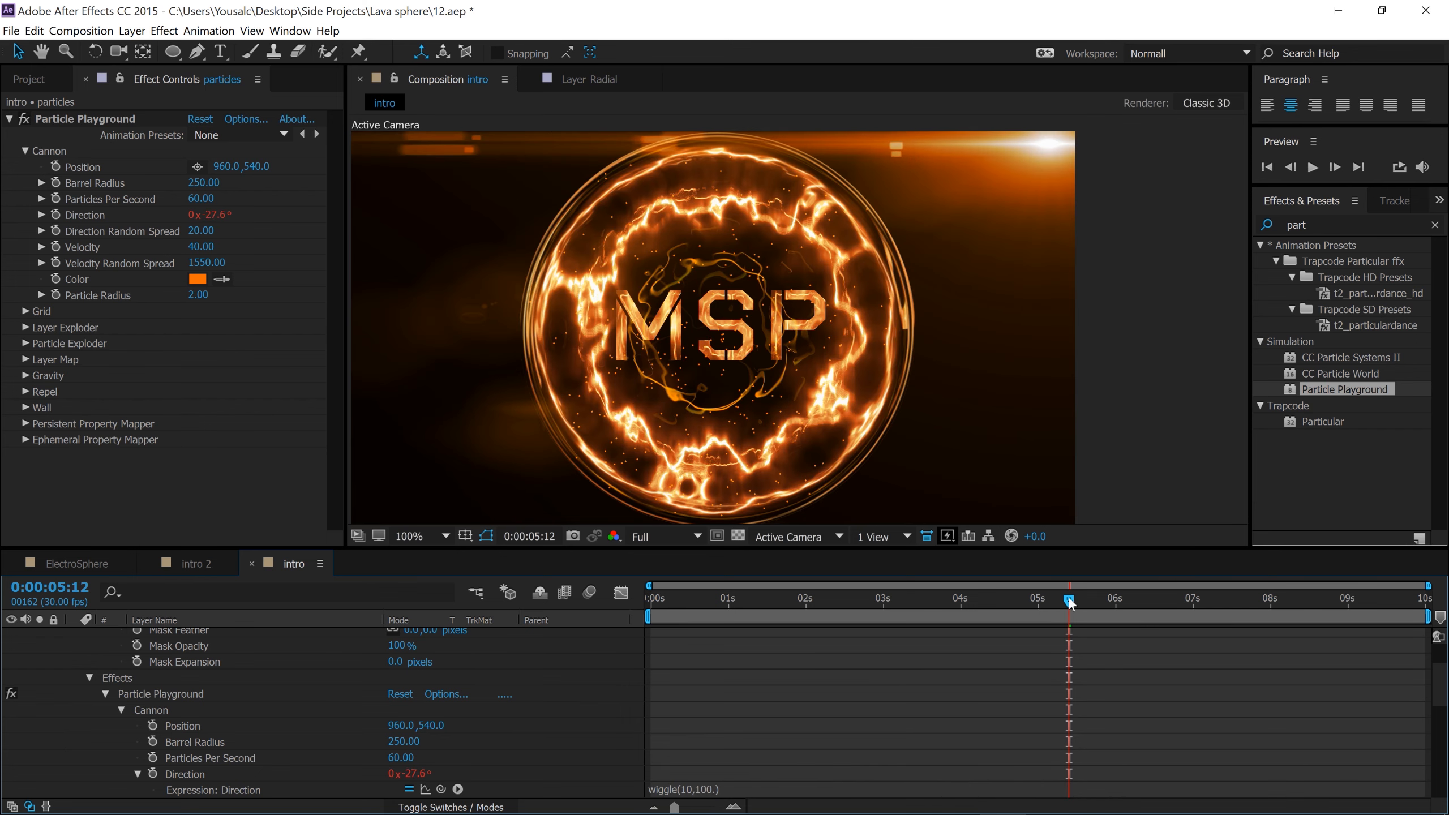
# Examine the wiggled particles at several times between about 5 and 6 seconds.
pyautogui.moveTo(1069, 603); pyautogui.dragTo(1128, 598)
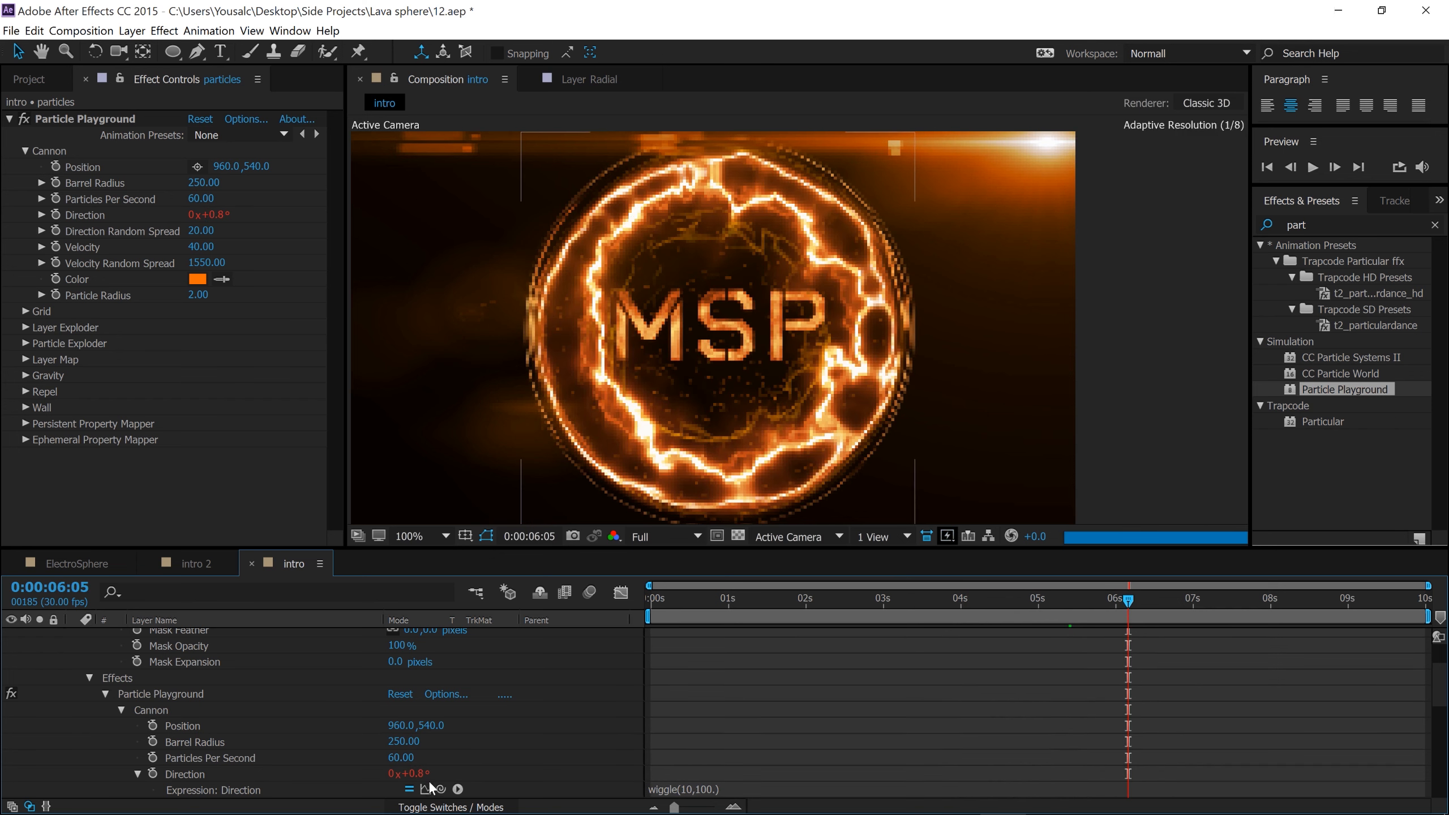
pyautogui.press('pageup')
pyautogui.press('pageup')
pyautogui.press('pageup')
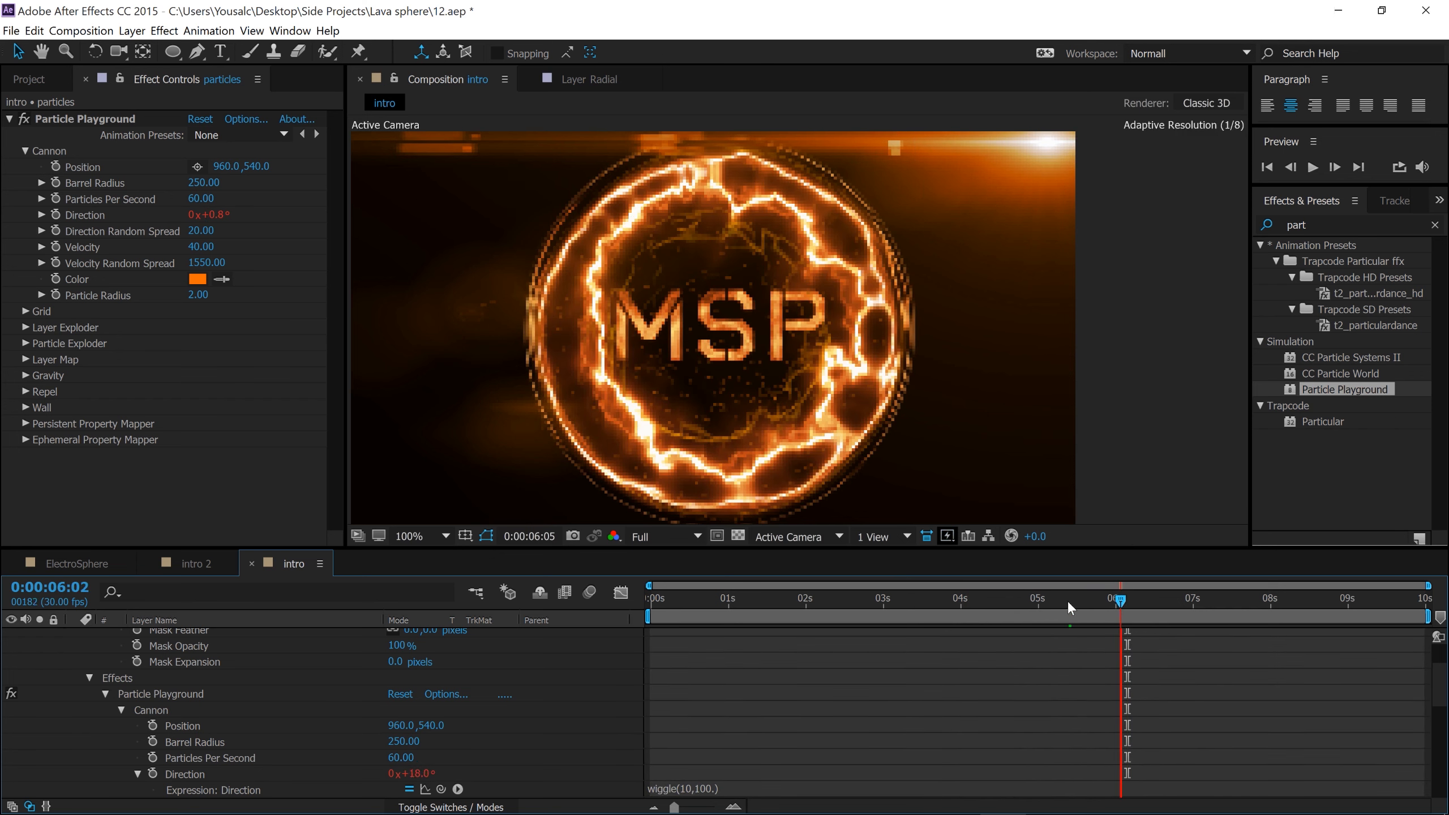
pyautogui.click(1057, 603)
pyautogui.scroll(1, 72, 704)
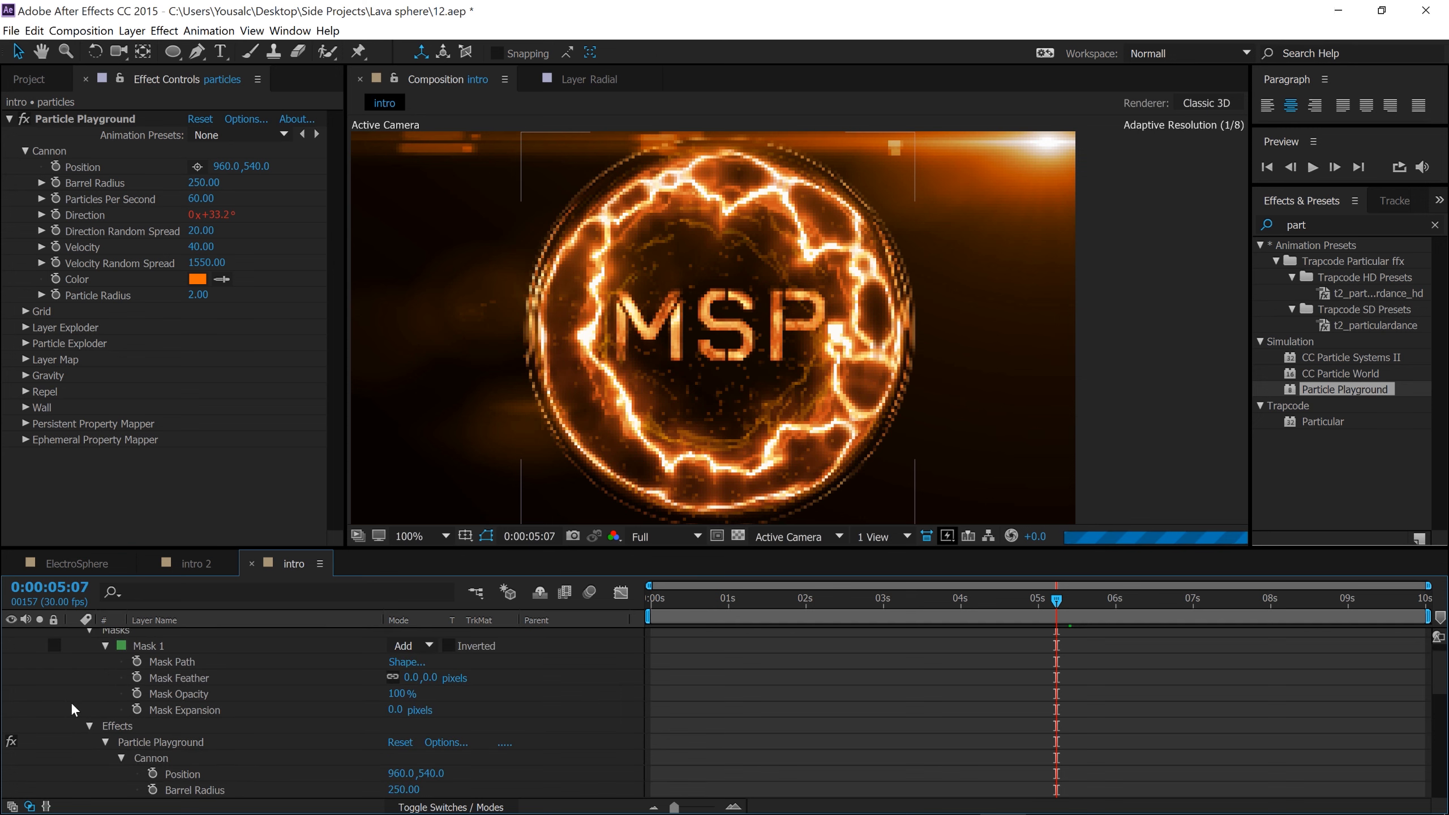
pyautogui.scroll(1, 72, 709)
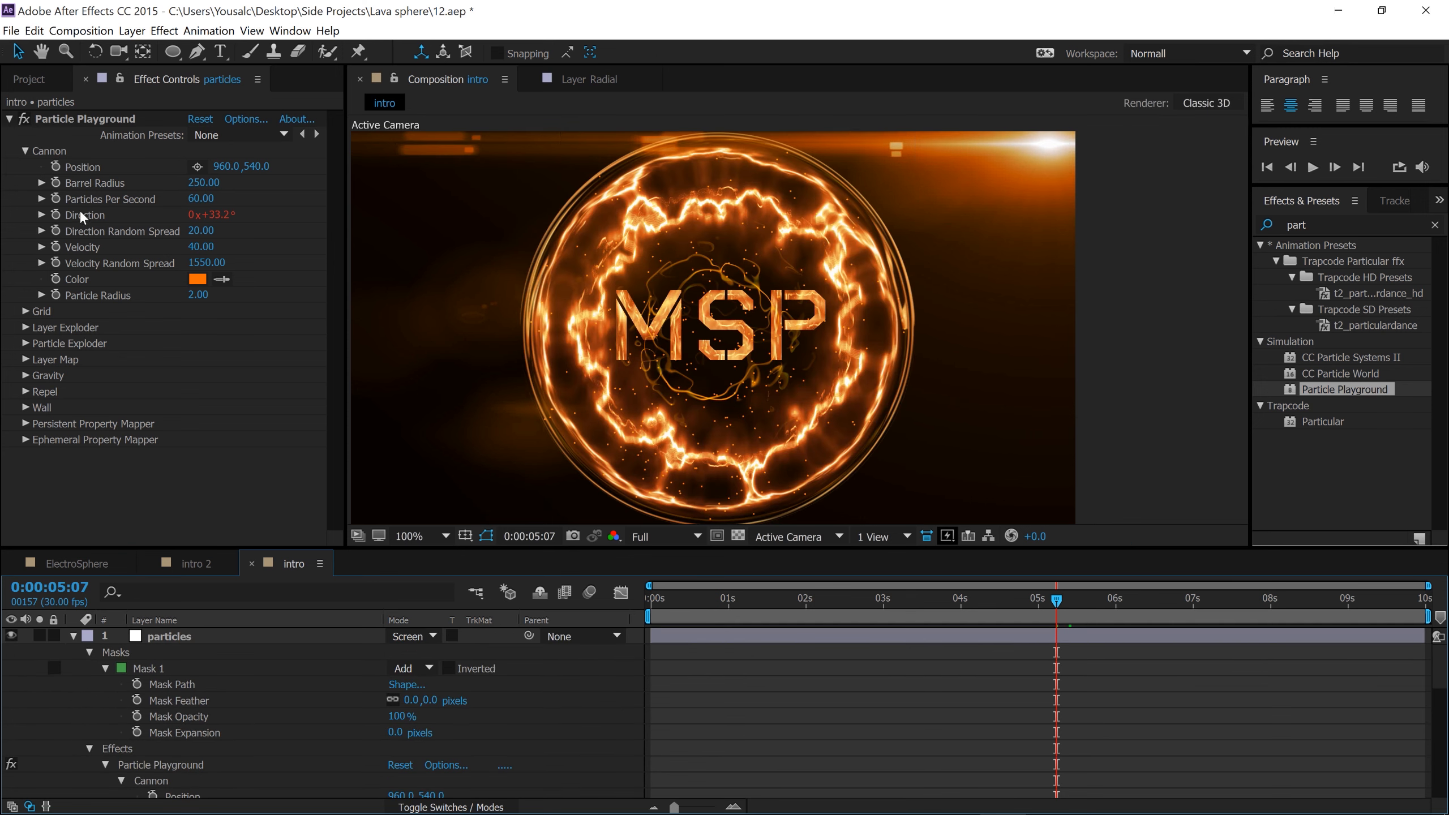
# Set the cannon's Particles Per Second to 15 and check the particles at 0:00:04:16.
pyautogui.click(193, 198)
pyautogui.write('15')
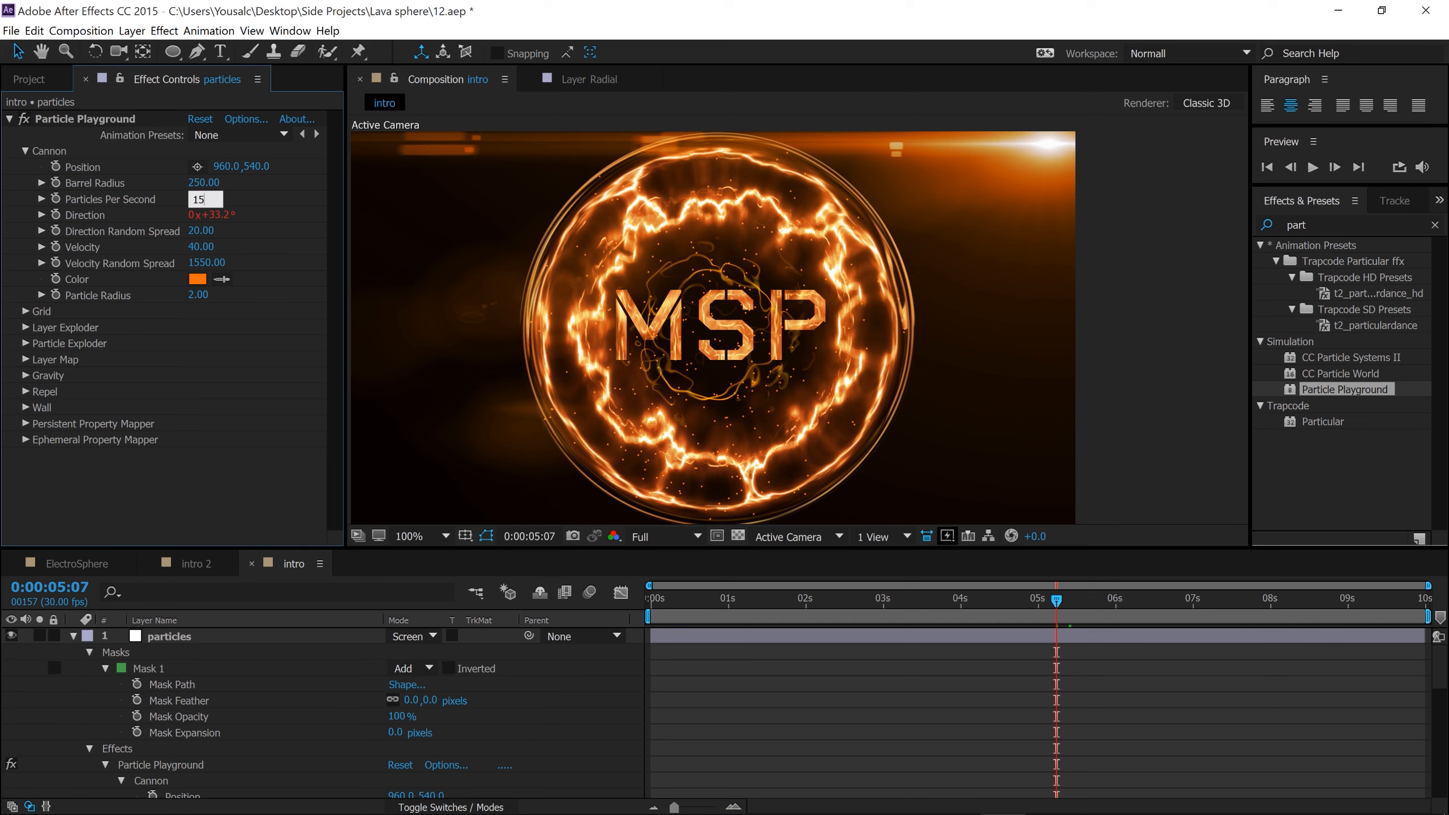
pyautogui.press('Return')
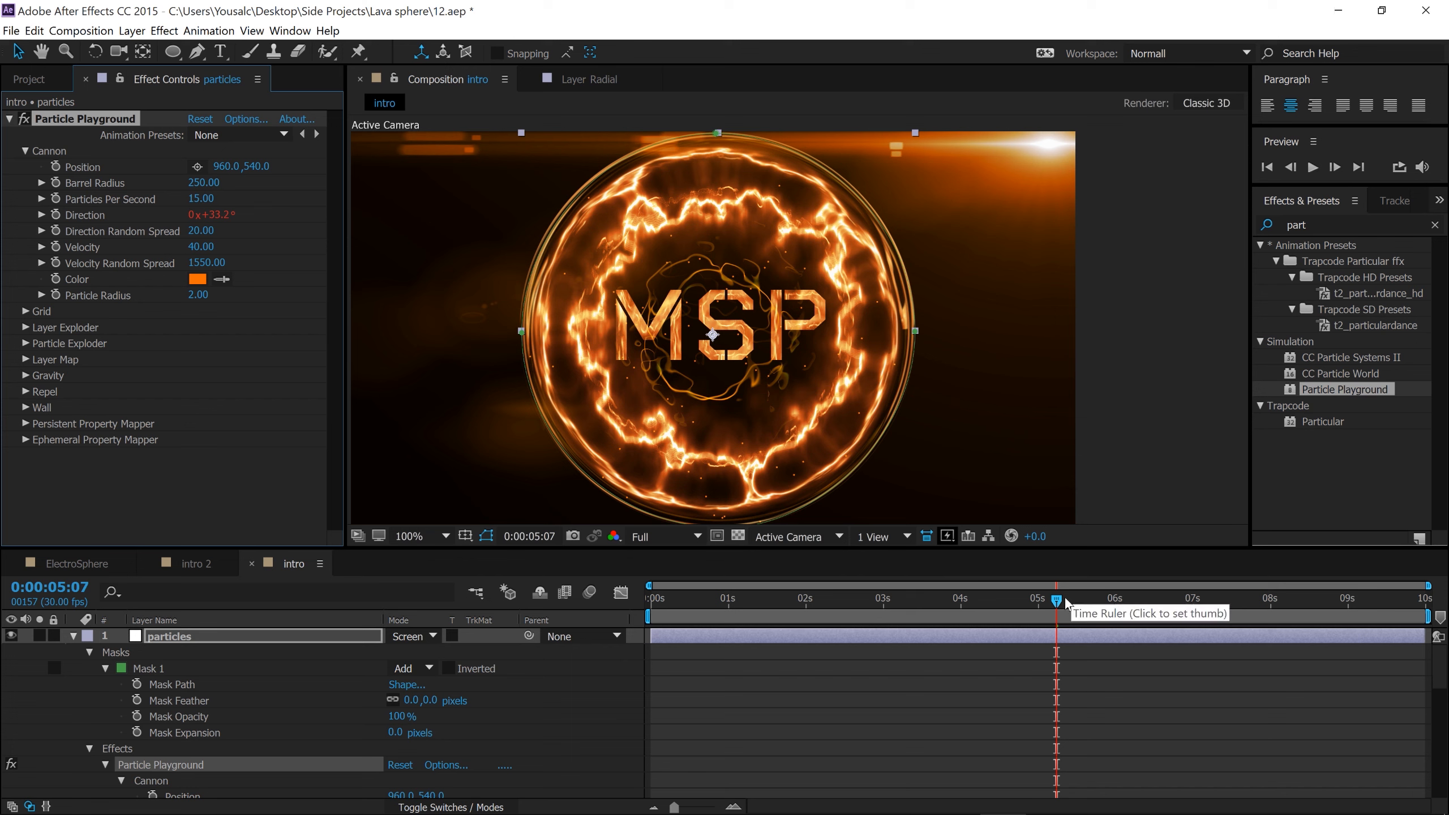
pyautogui.moveTo(1057, 599); pyautogui.dragTo(1000, 605)
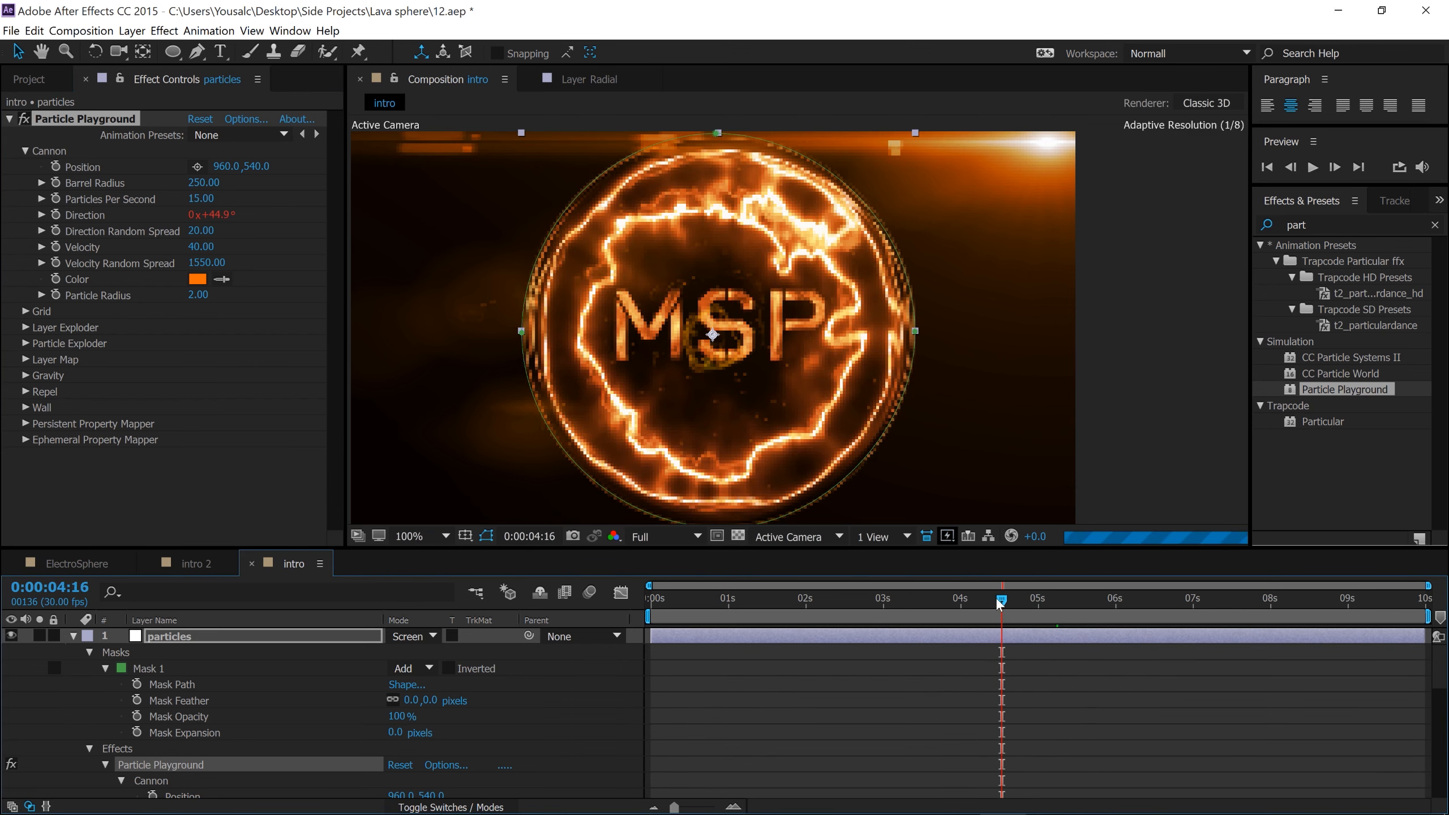
# Set the cannon's Particles Per Second to 0 and start keyframing it at 0:00:04:00.
pyautogui.click(200, 199)
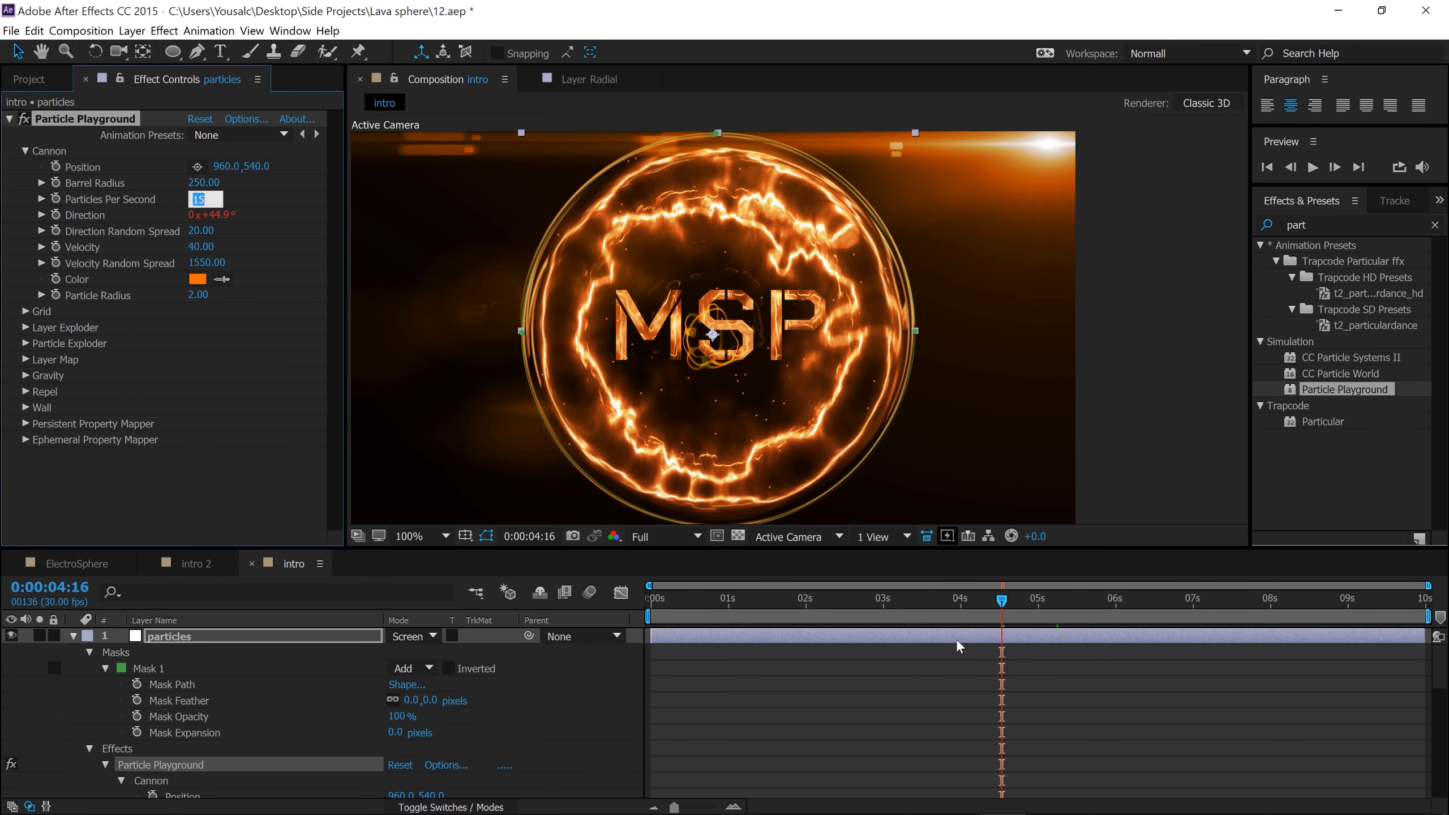
pyautogui.write('0')
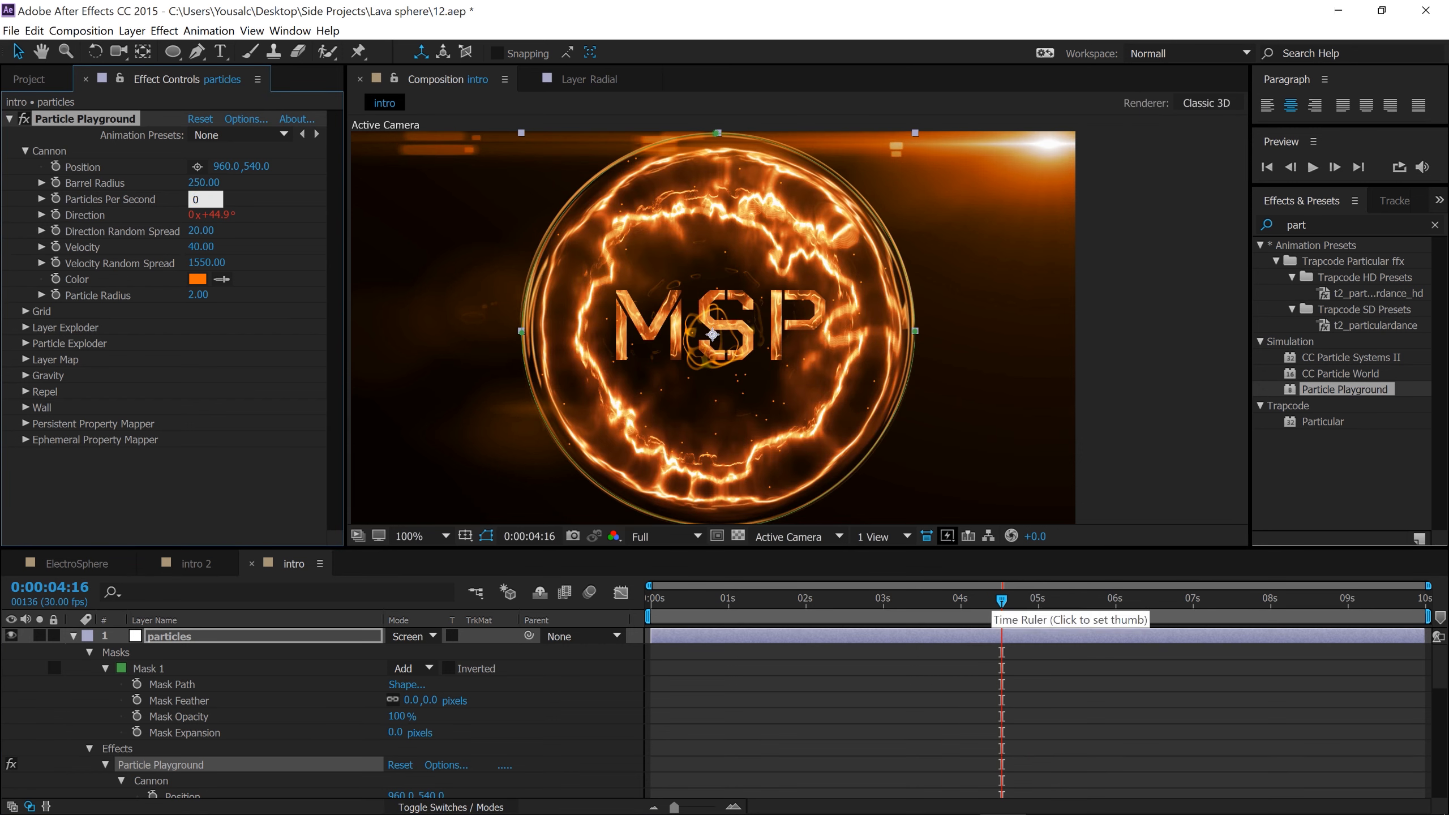
pyautogui.click(999, 651)
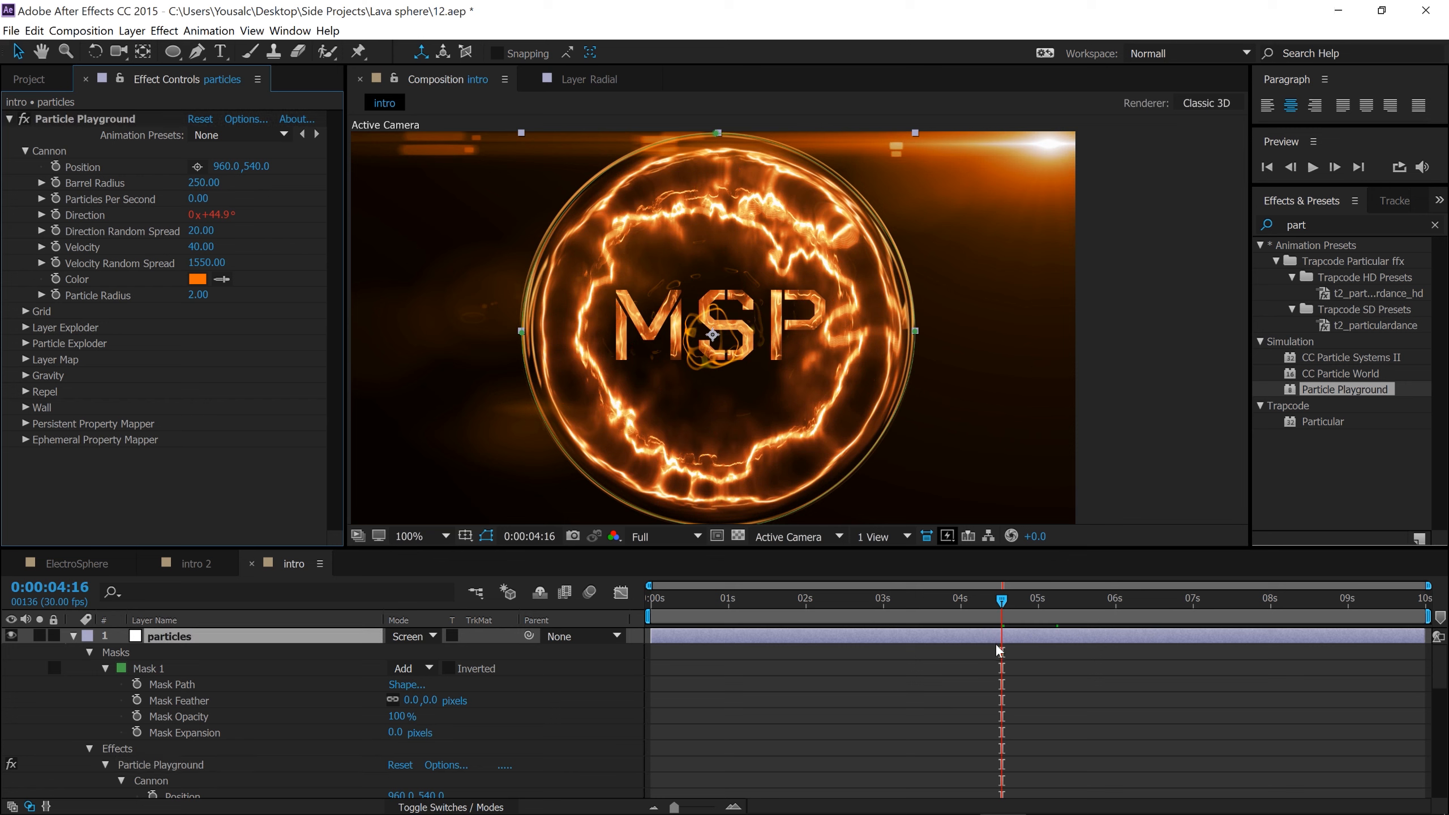
pyautogui.moveTo(1003, 600); pyautogui.dragTo(960, 598)
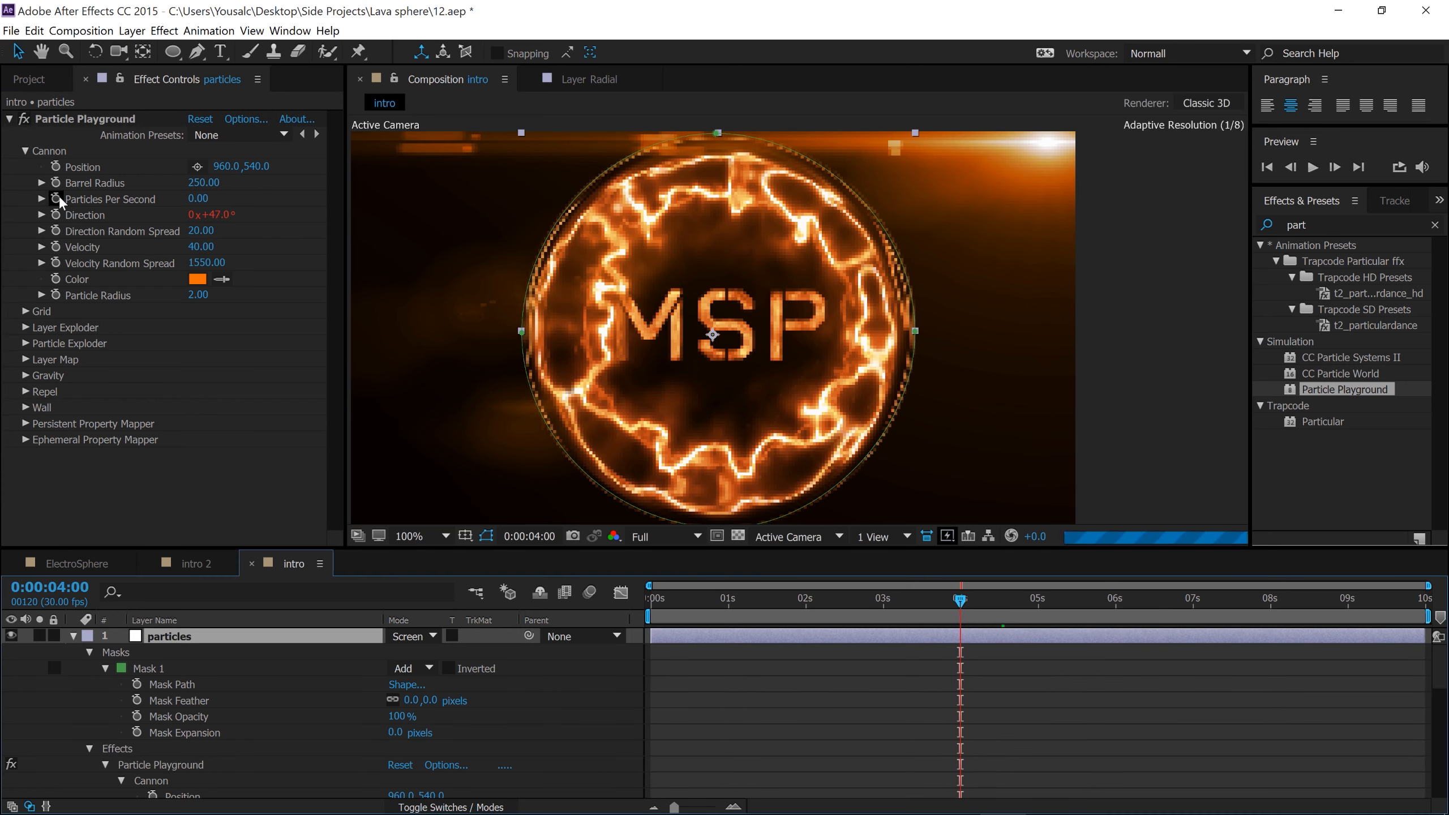
pyautogui.click(57, 198)
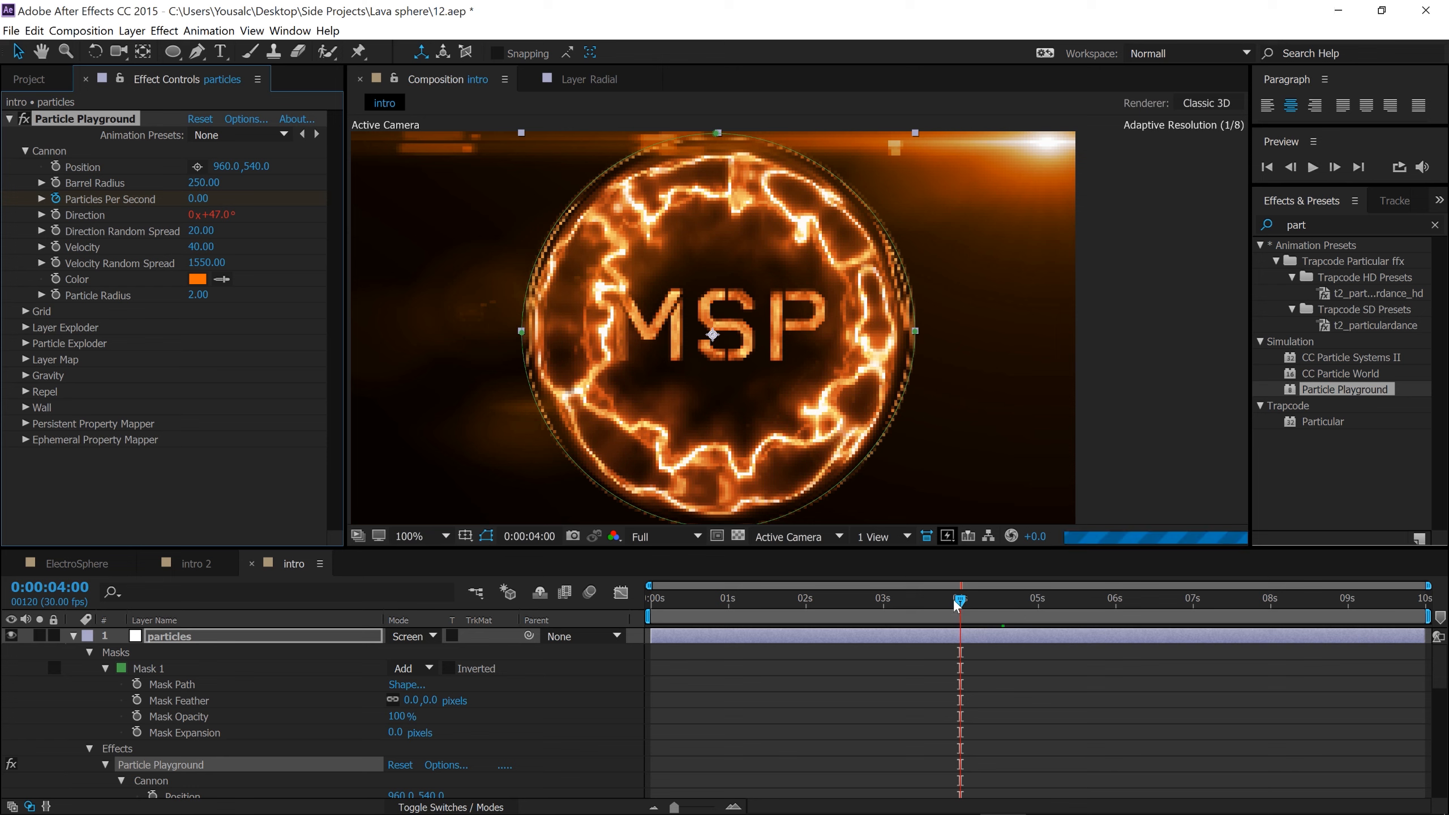
# Keyframe the cannon's Particles Per Second at 10 at 0:00:05:14.
pyautogui.moveTo(957, 601); pyautogui.dragTo(1075, 603)
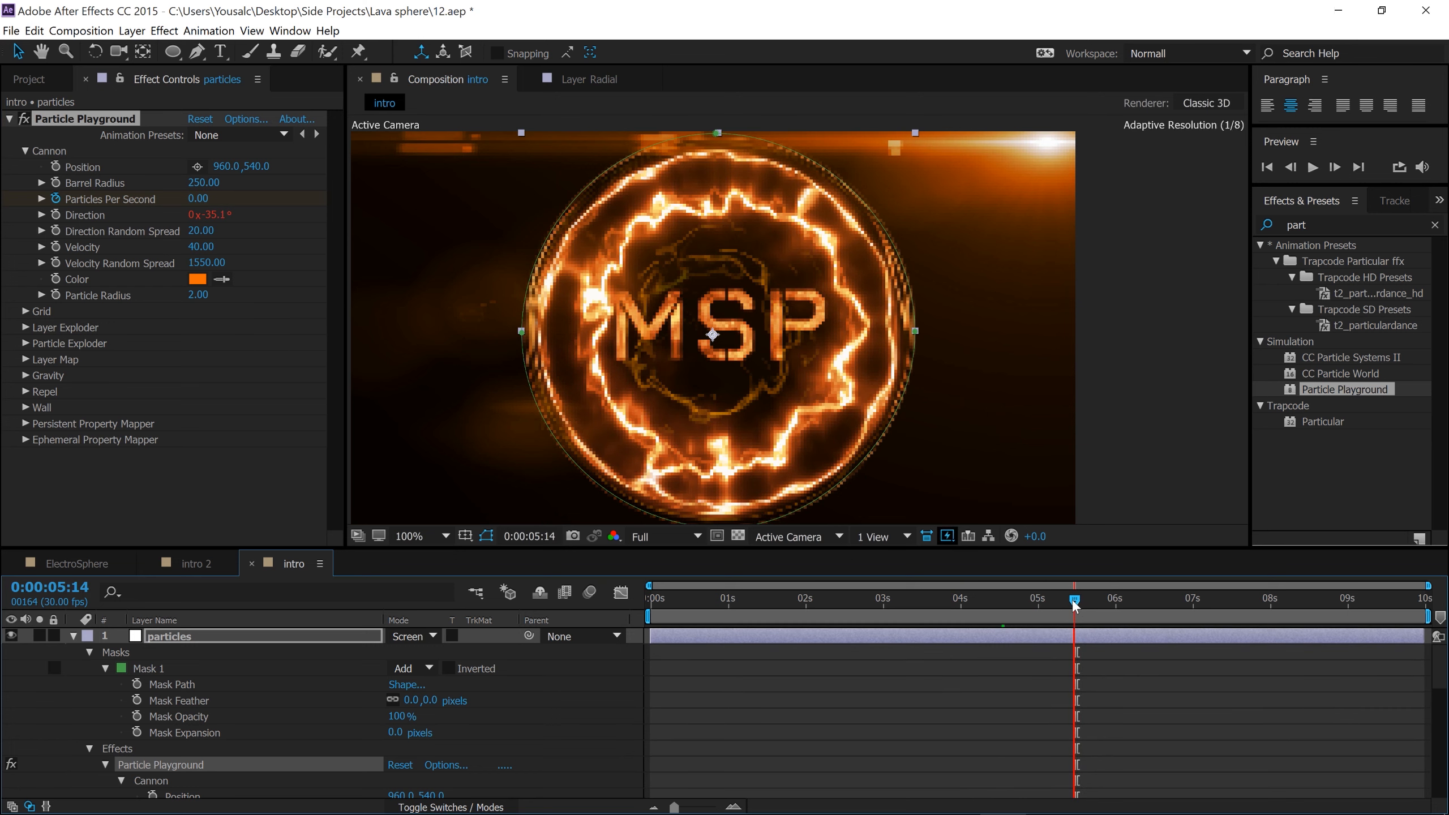
pyautogui.click(195, 197)
pyautogui.write('10')
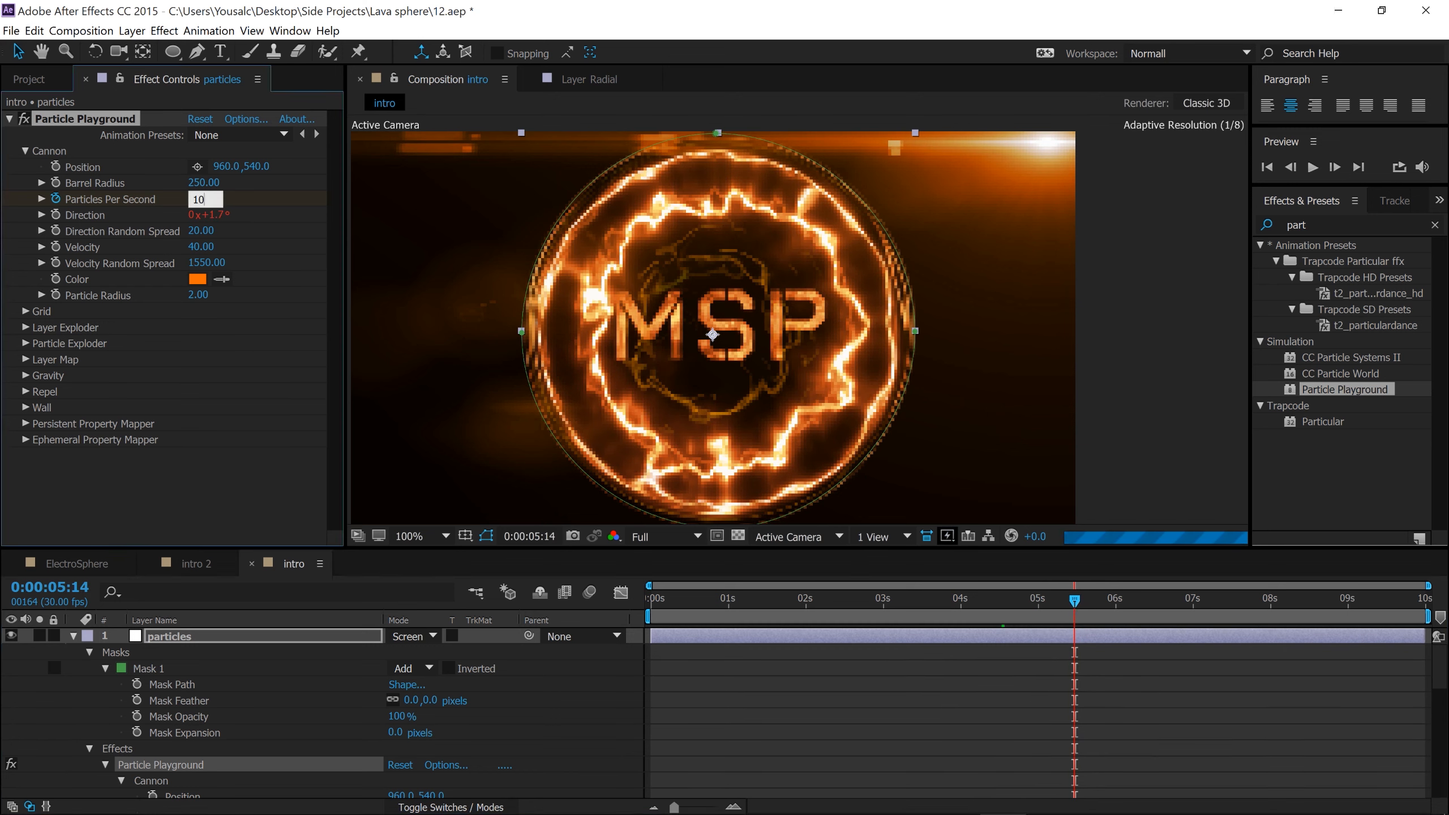
pyautogui.press('Return')
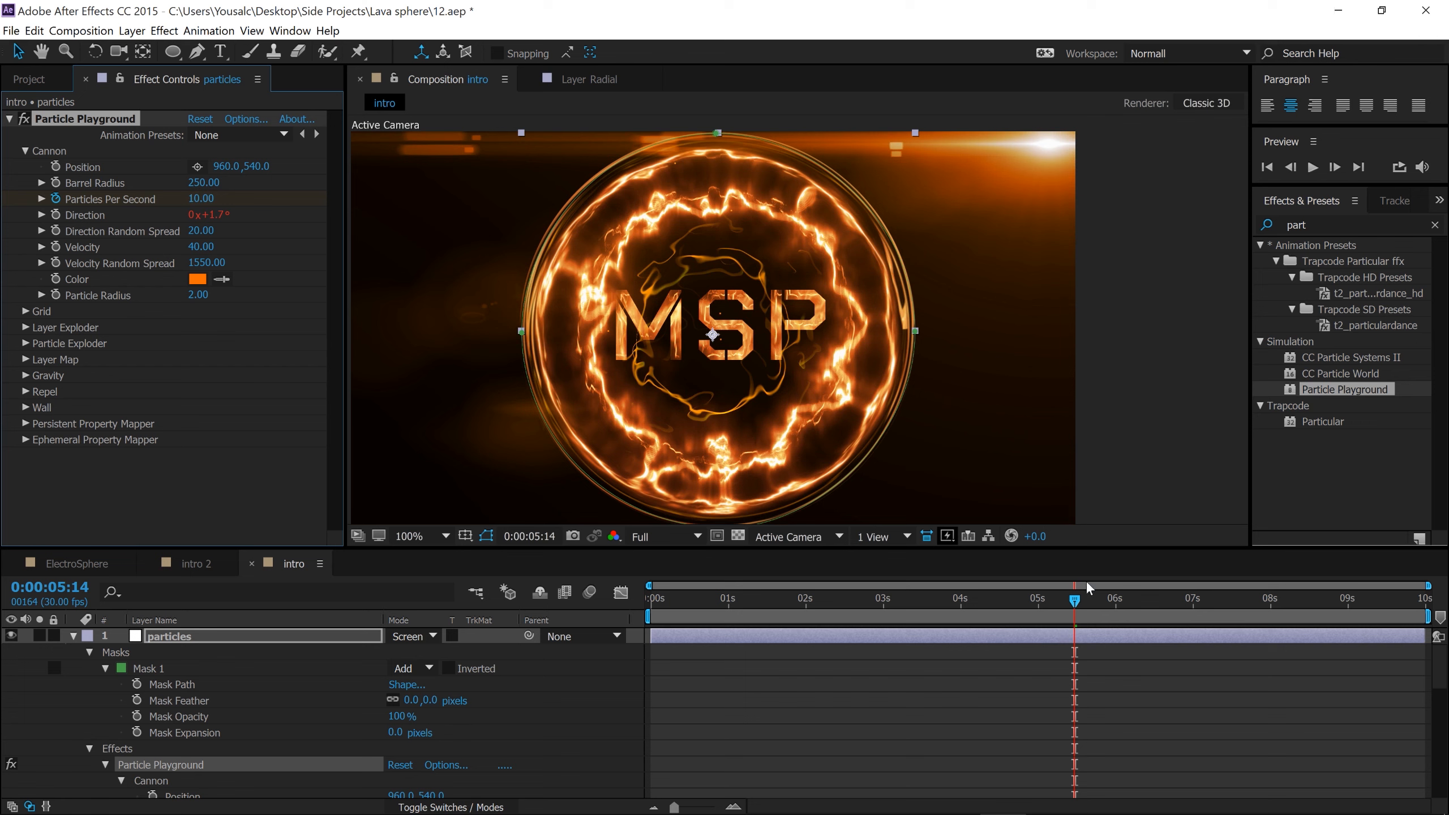
# Keyframe the cannon's Particles Per Second at 15 at 0:00:06:15 and check the particles up to 0:00:08:26.
pyautogui.moveTo(1077, 603); pyautogui.dragTo(1156, 603)
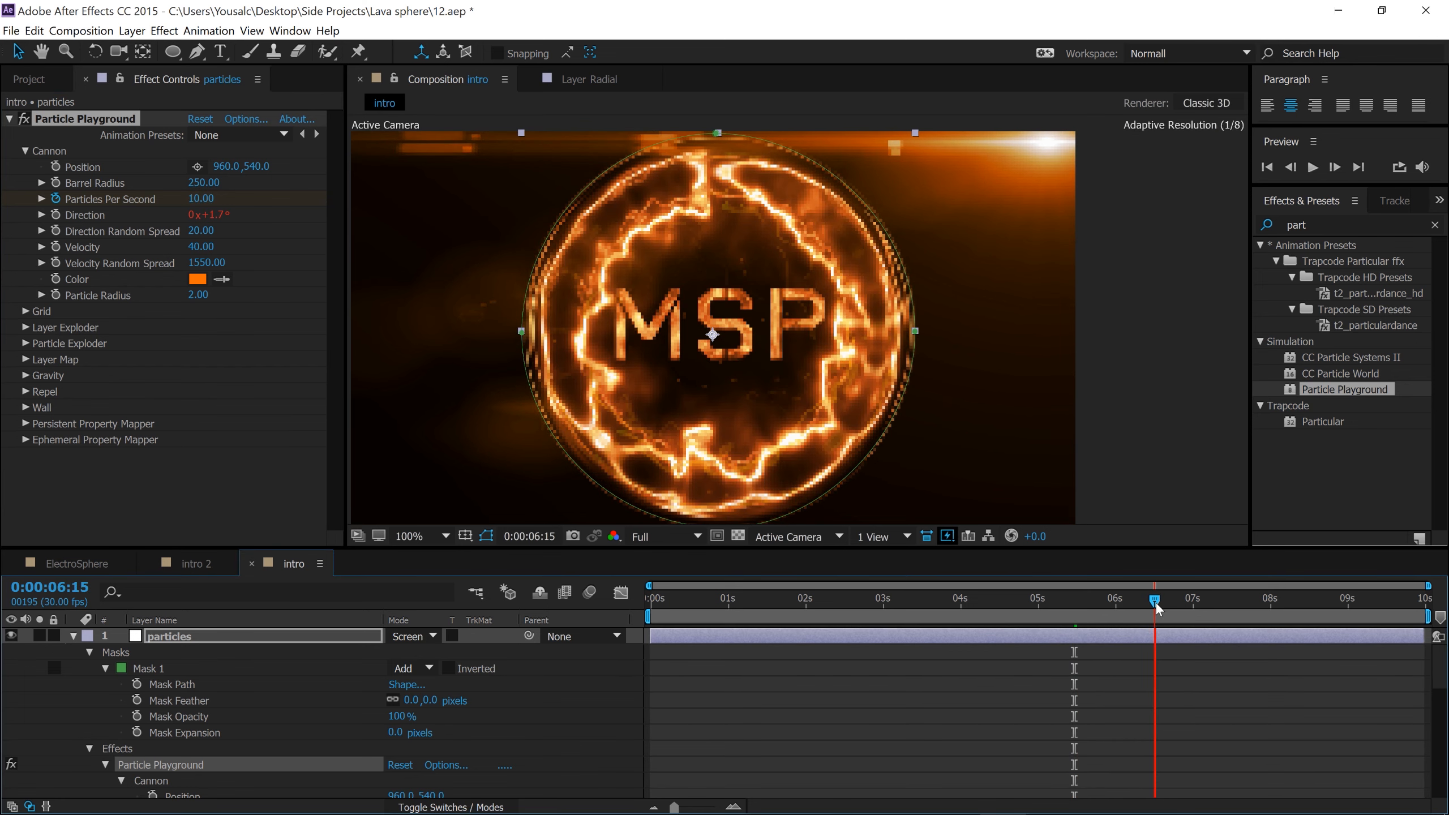
pyautogui.click(200, 198)
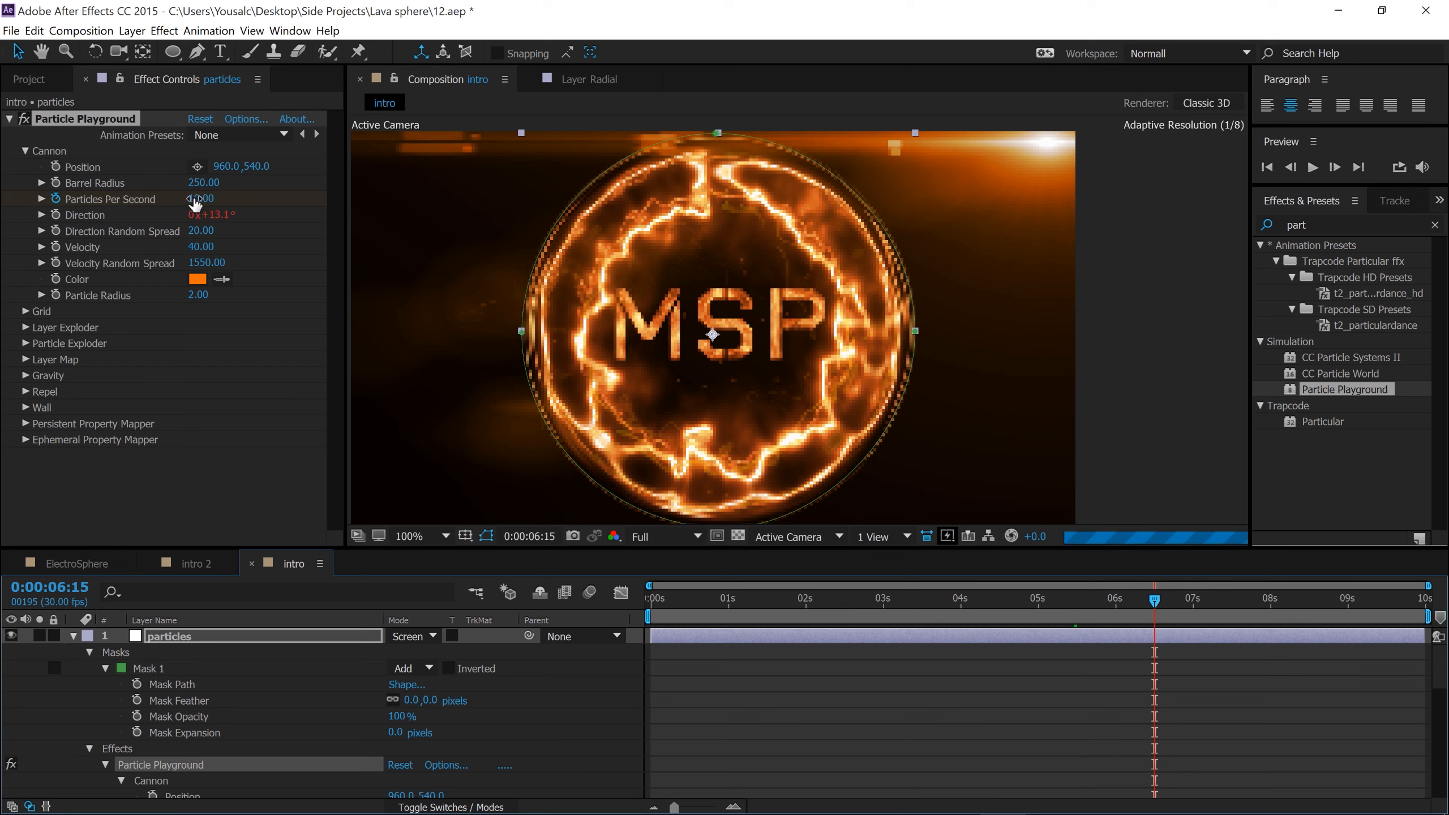
pyautogui.write('15')
pyautogui.press('Return')
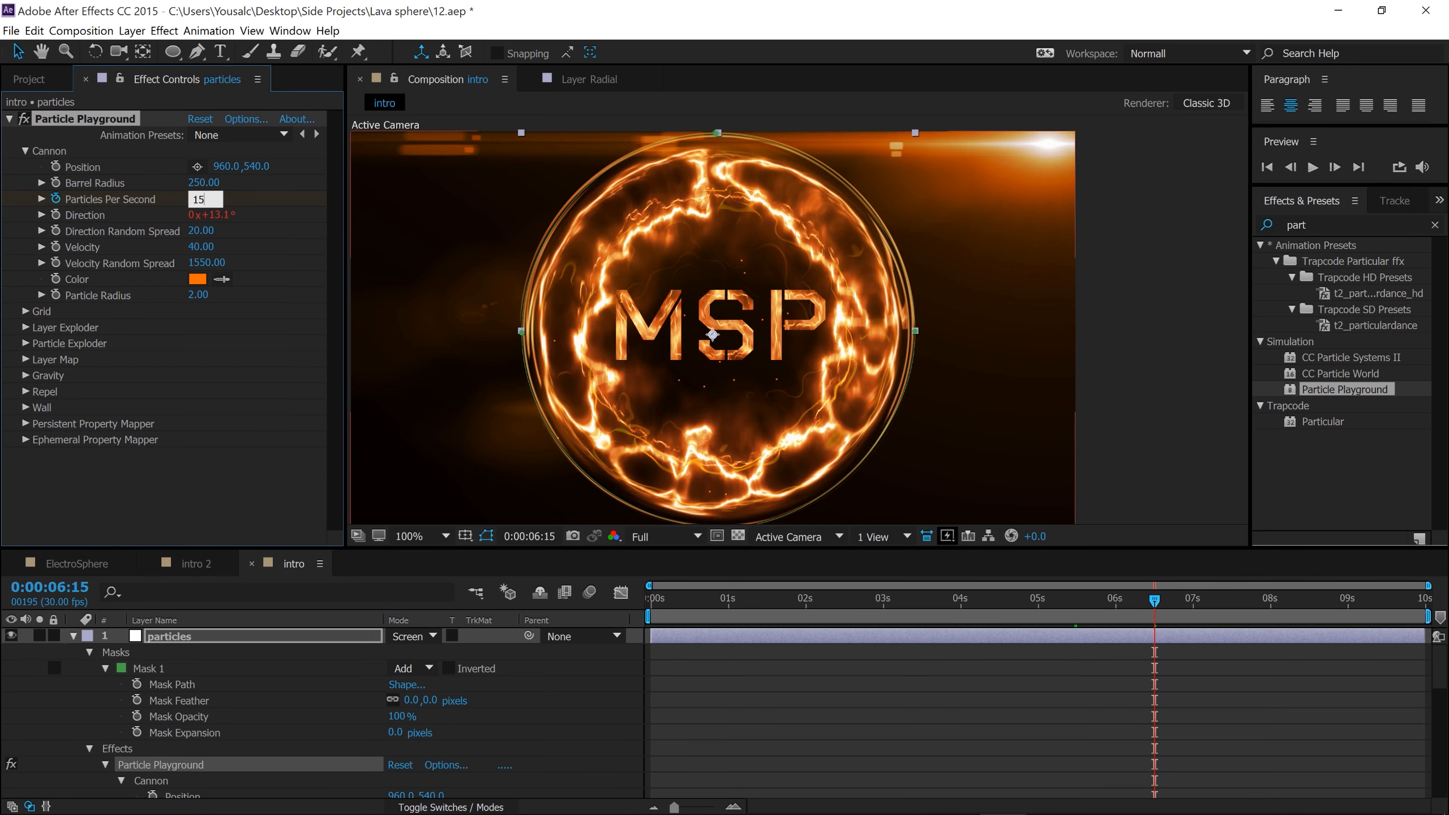
pyautogui.click(817, 727)
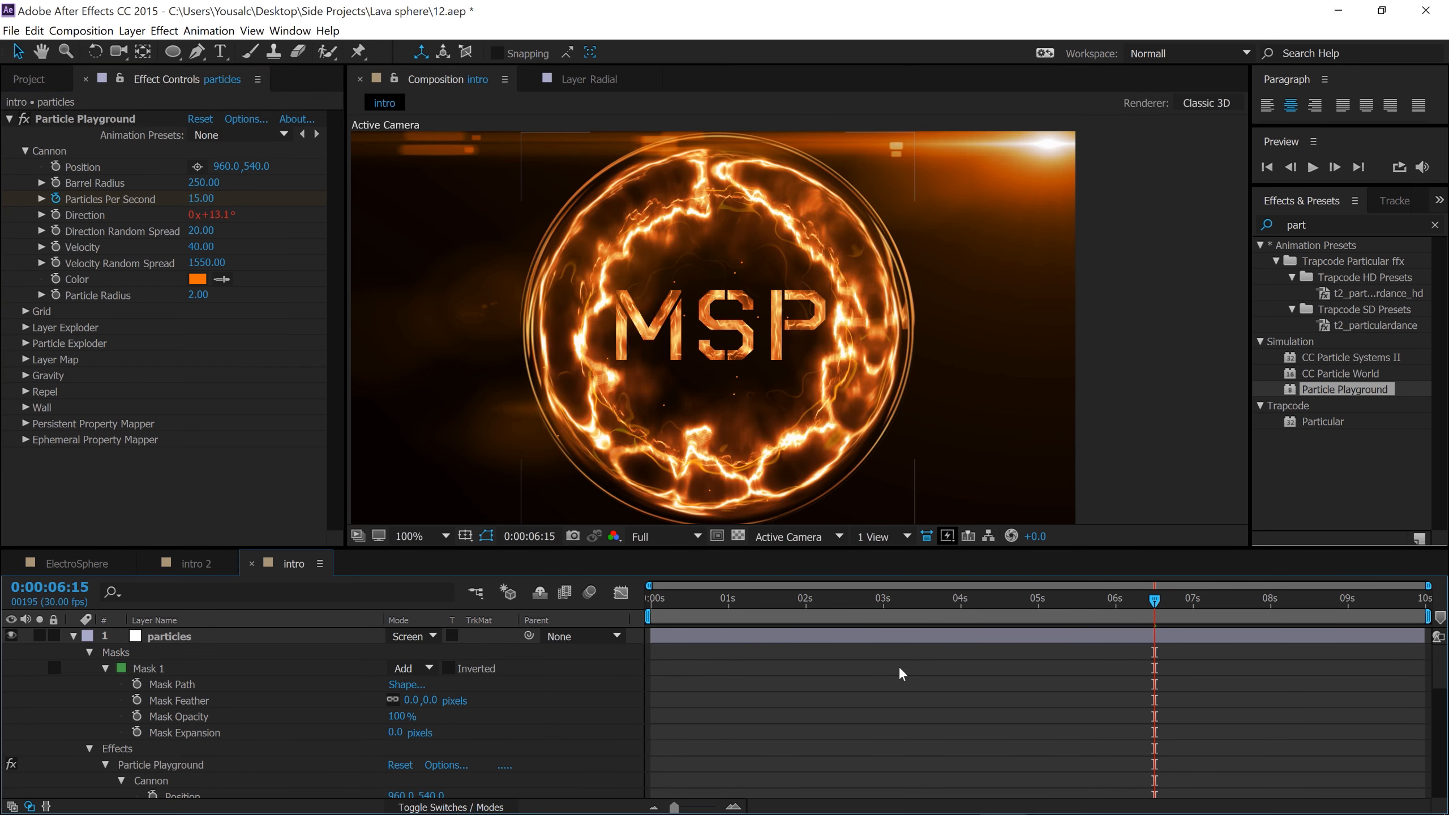
pyautogui.moveTo(1207, 601); pyautogui.dragTo(1345, 605)
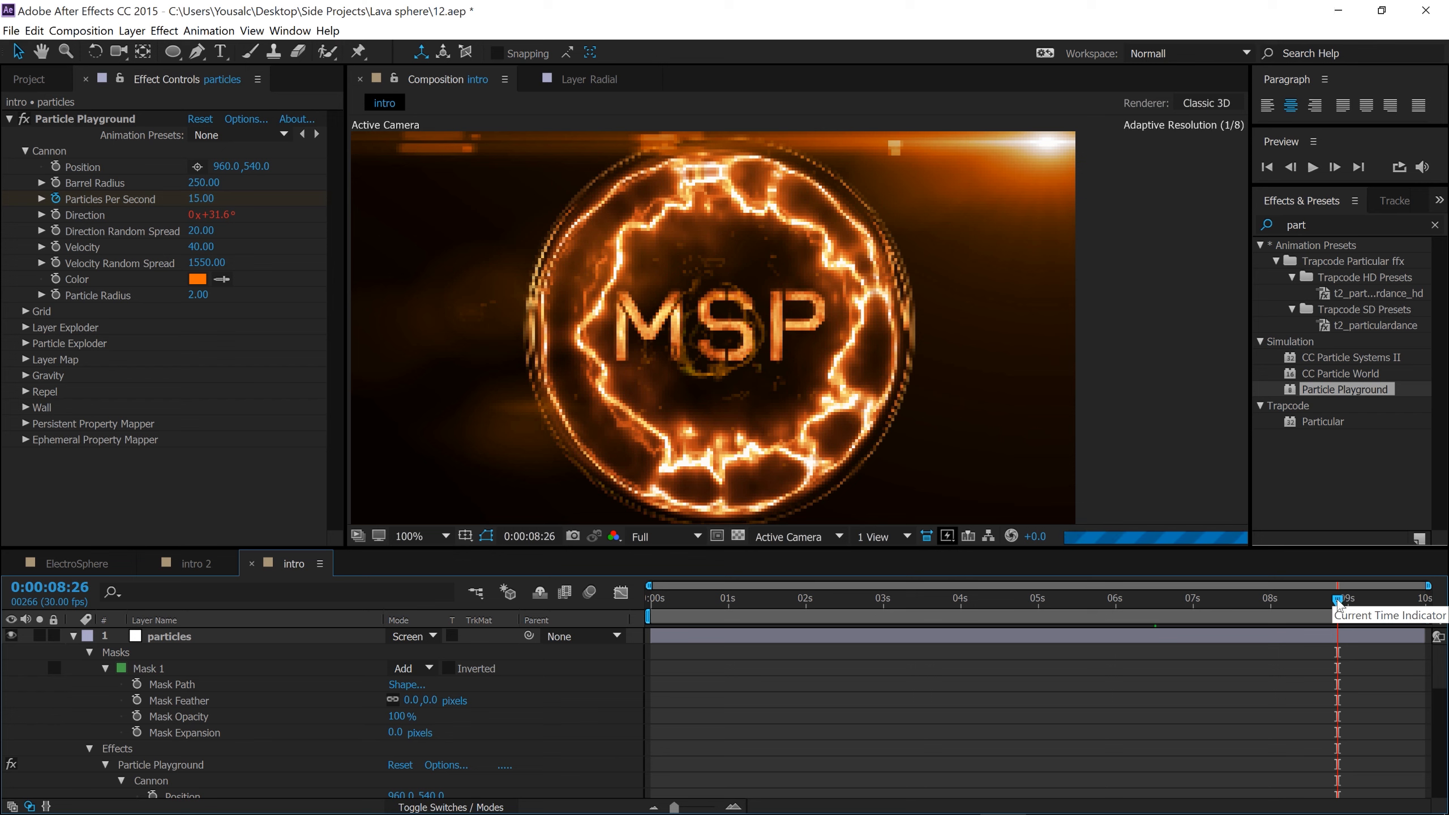
# Move the current time to 0:00:05:19 and collapse the particles layer's properties and its Particle Playground settings.
pyautogui.moveTo(1338, 604); pyautogui.dragTo(1088, 604)
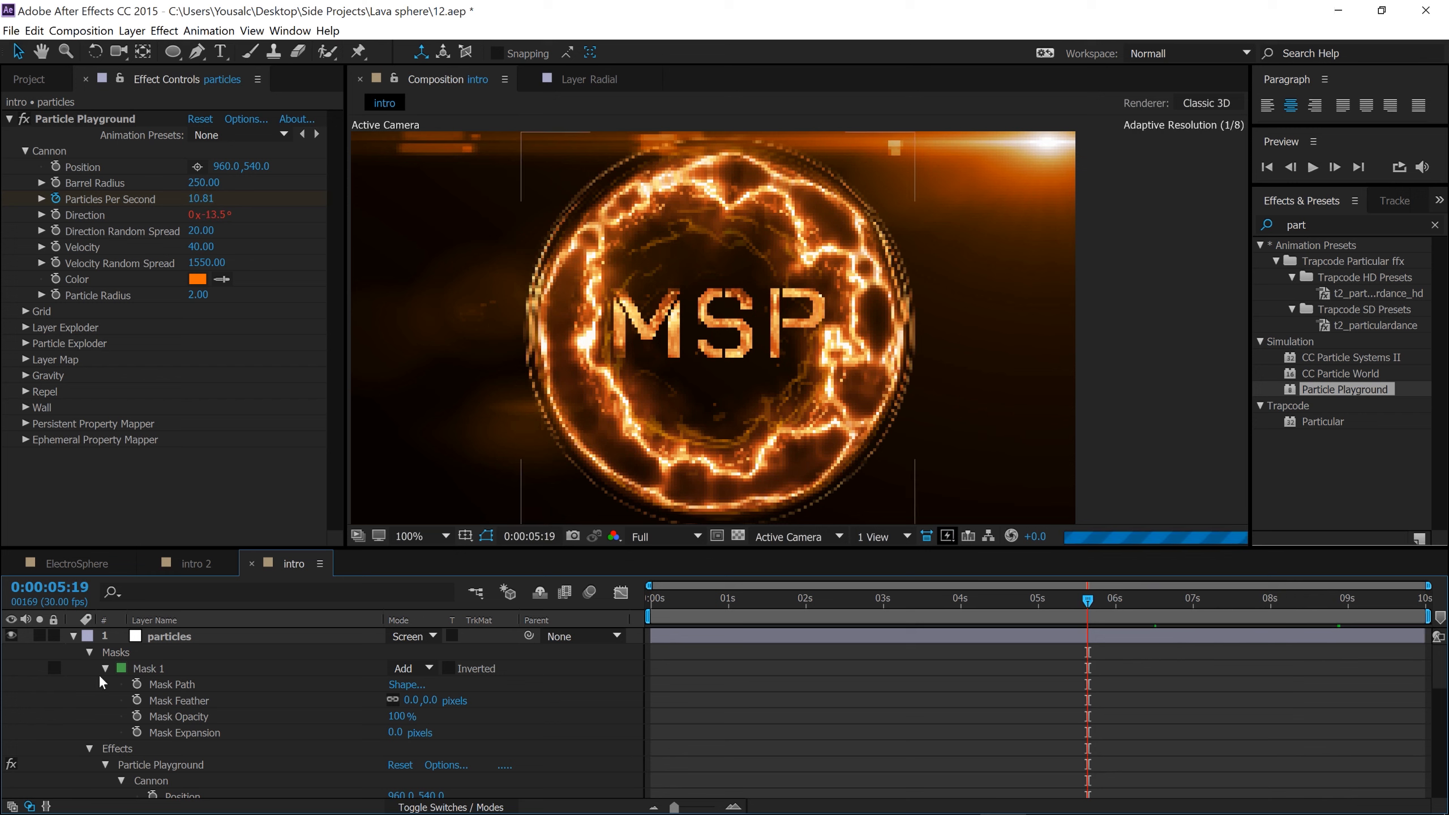
pyautogui.scroll(-1, 99, 675)
pyautogui.click(122, 733)
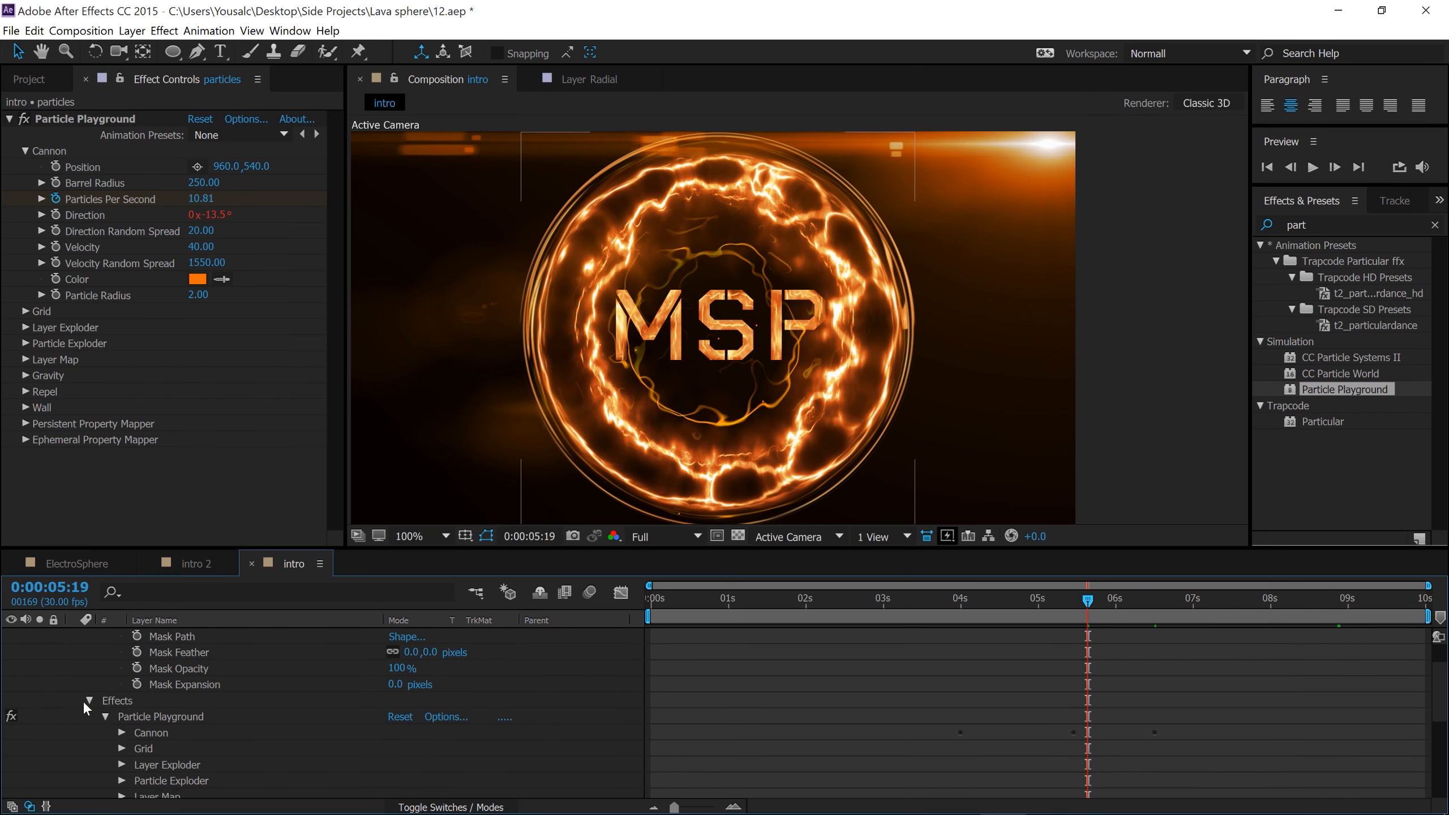
pyautogui.click(90, 700)
pyautogui.scroll(1, 99, 689)
pyautogui.click(90, 653)
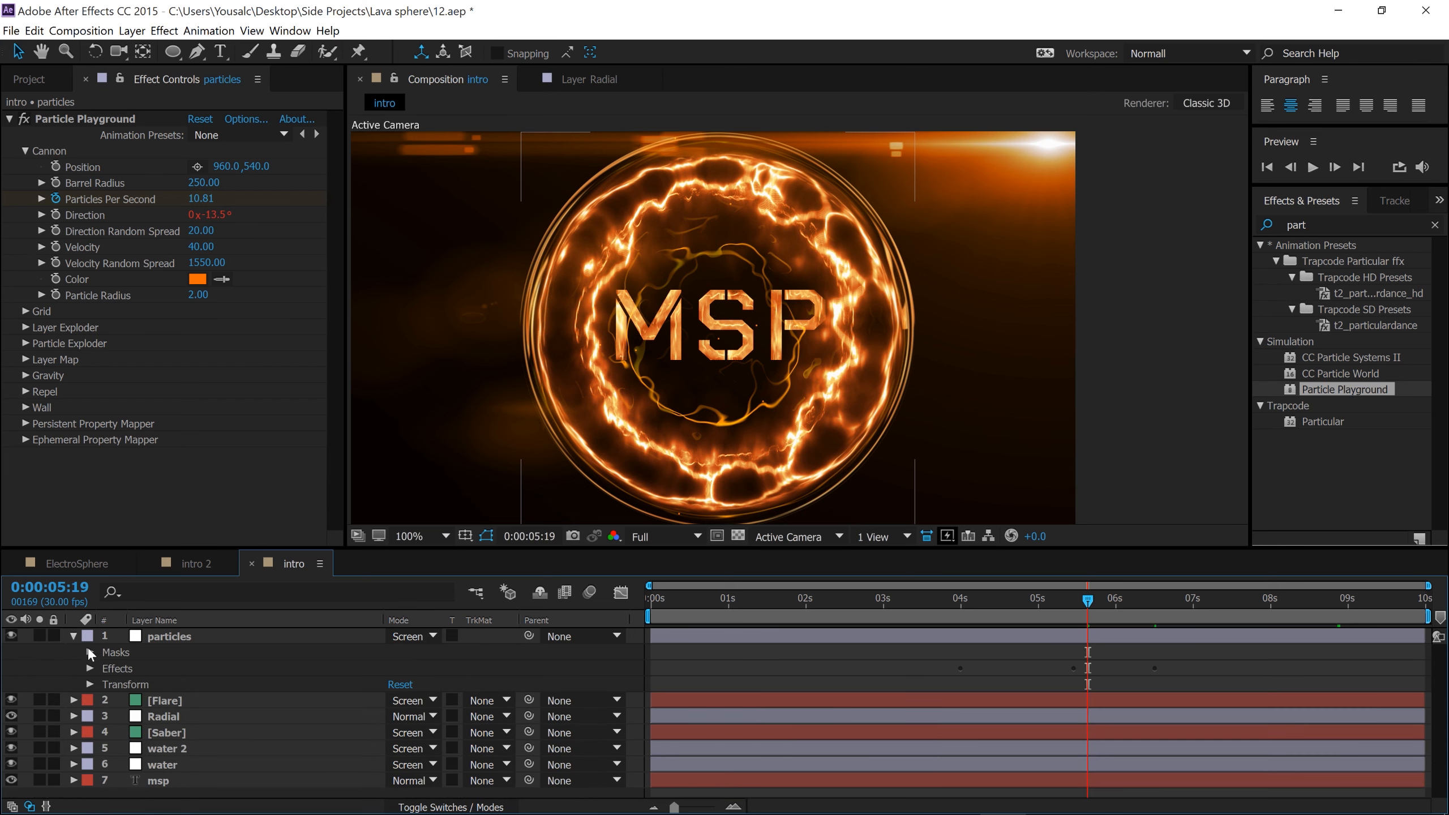
pyautogui.click(74, 637)
pyautogui.click(91, 517)
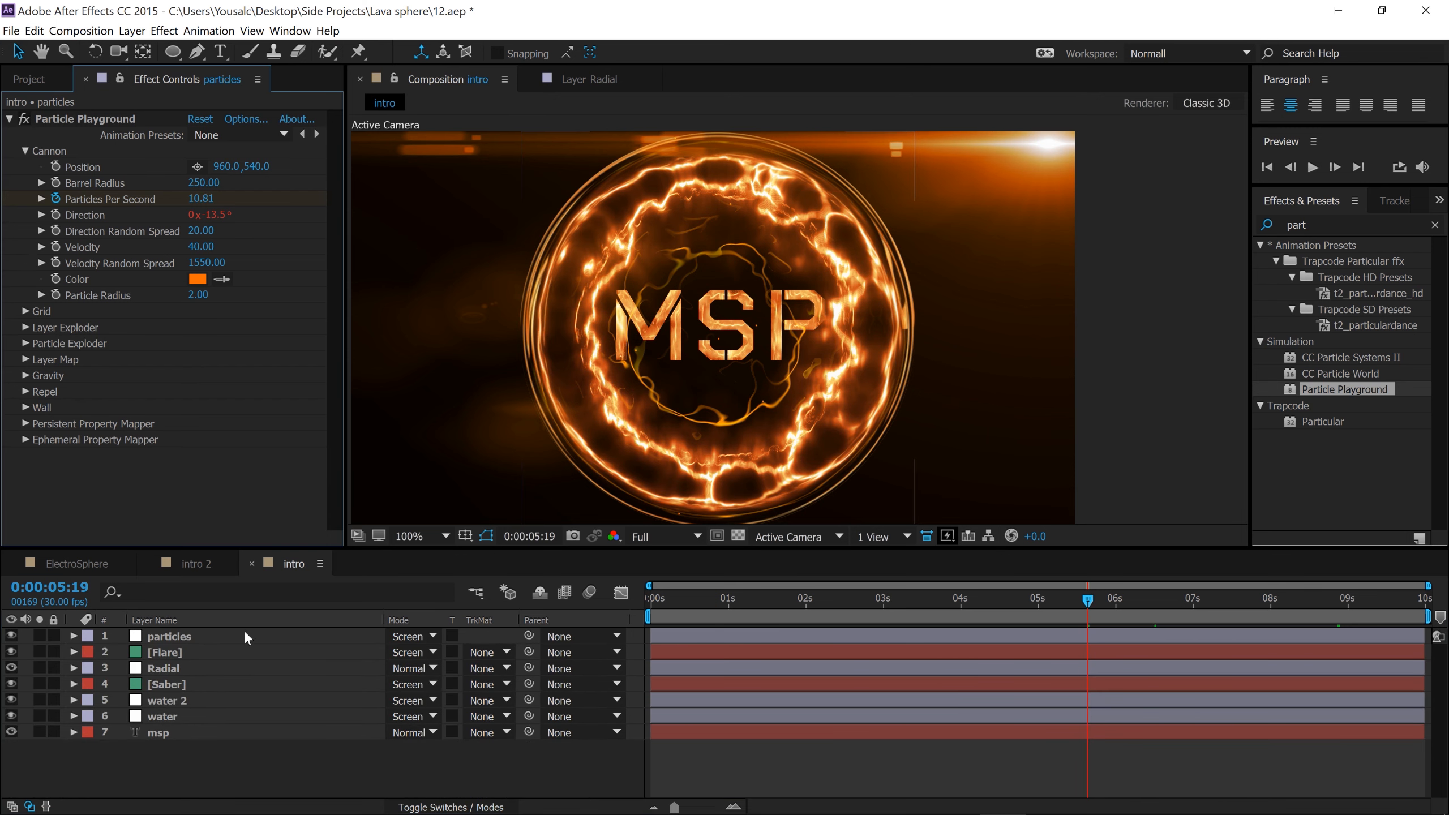
pyautogui.click(10, 119)
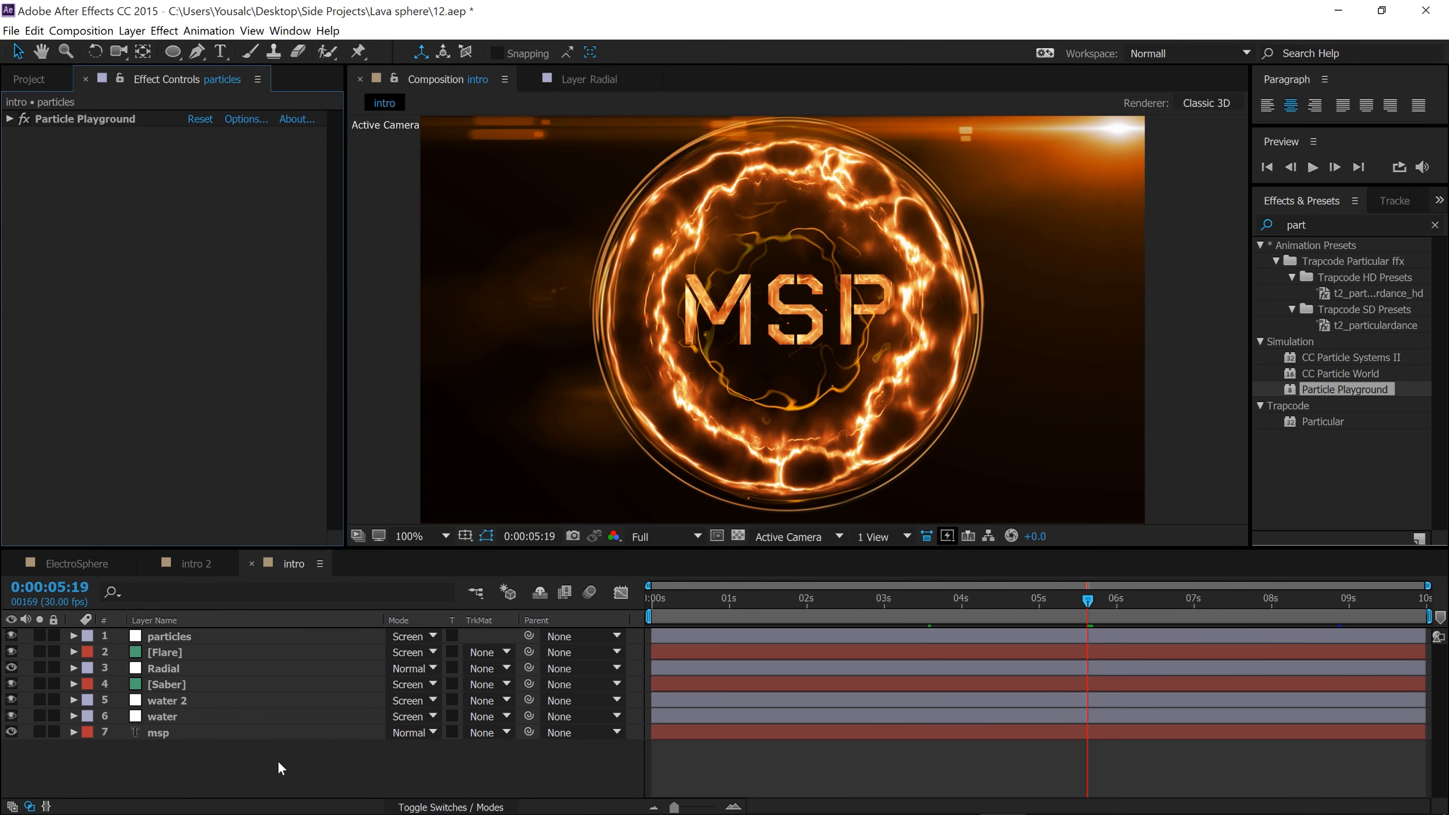
# Add a new adjustment layer above the particles layer and name it BG.
pyautogui.rightClick(277, 762)
pyautogui.moveTo(358, 622)
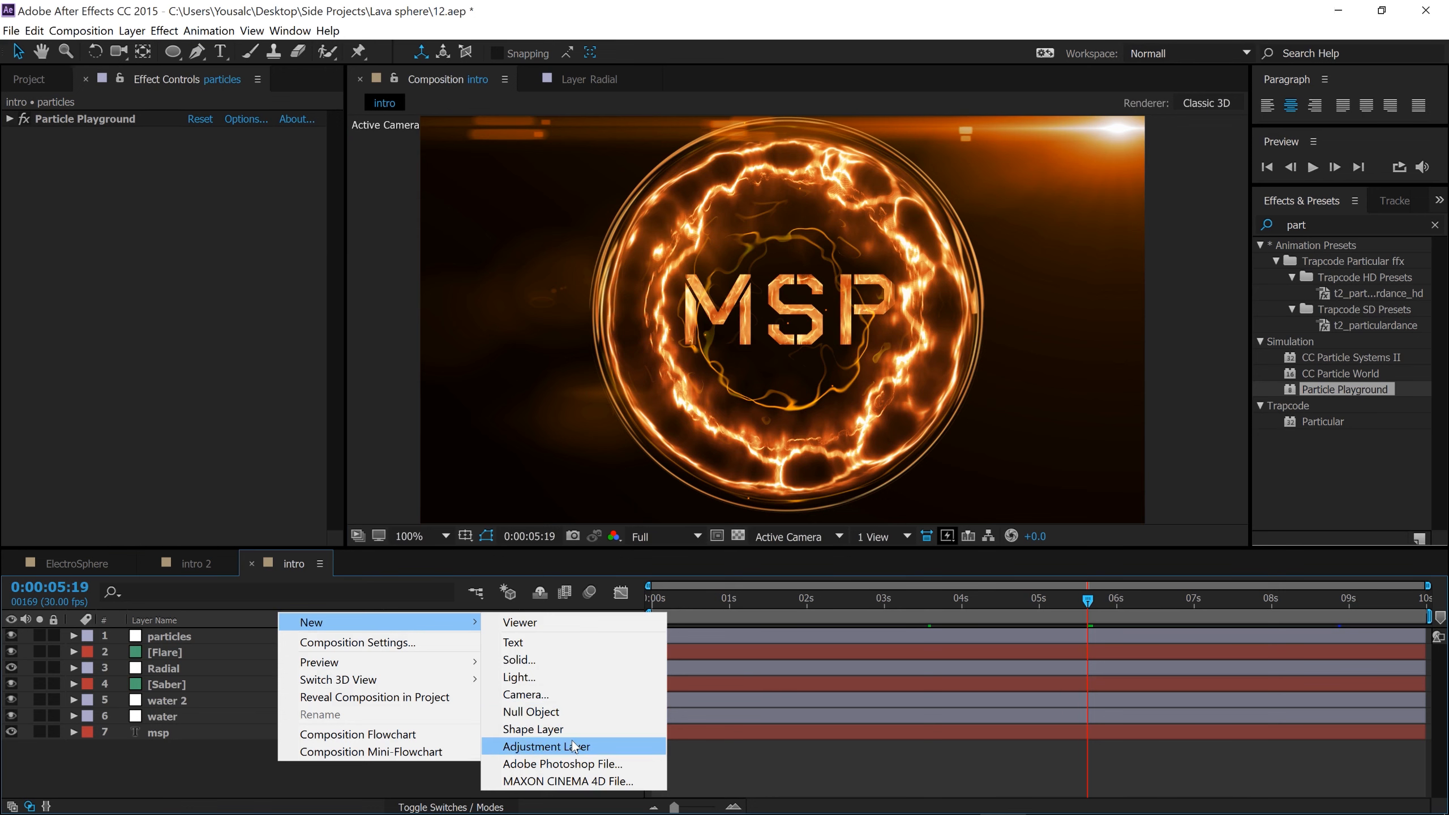
pyautogui.click(541, 746)
pyautogui.rightClick(250, 637)
pyautogui.click(297, 625)
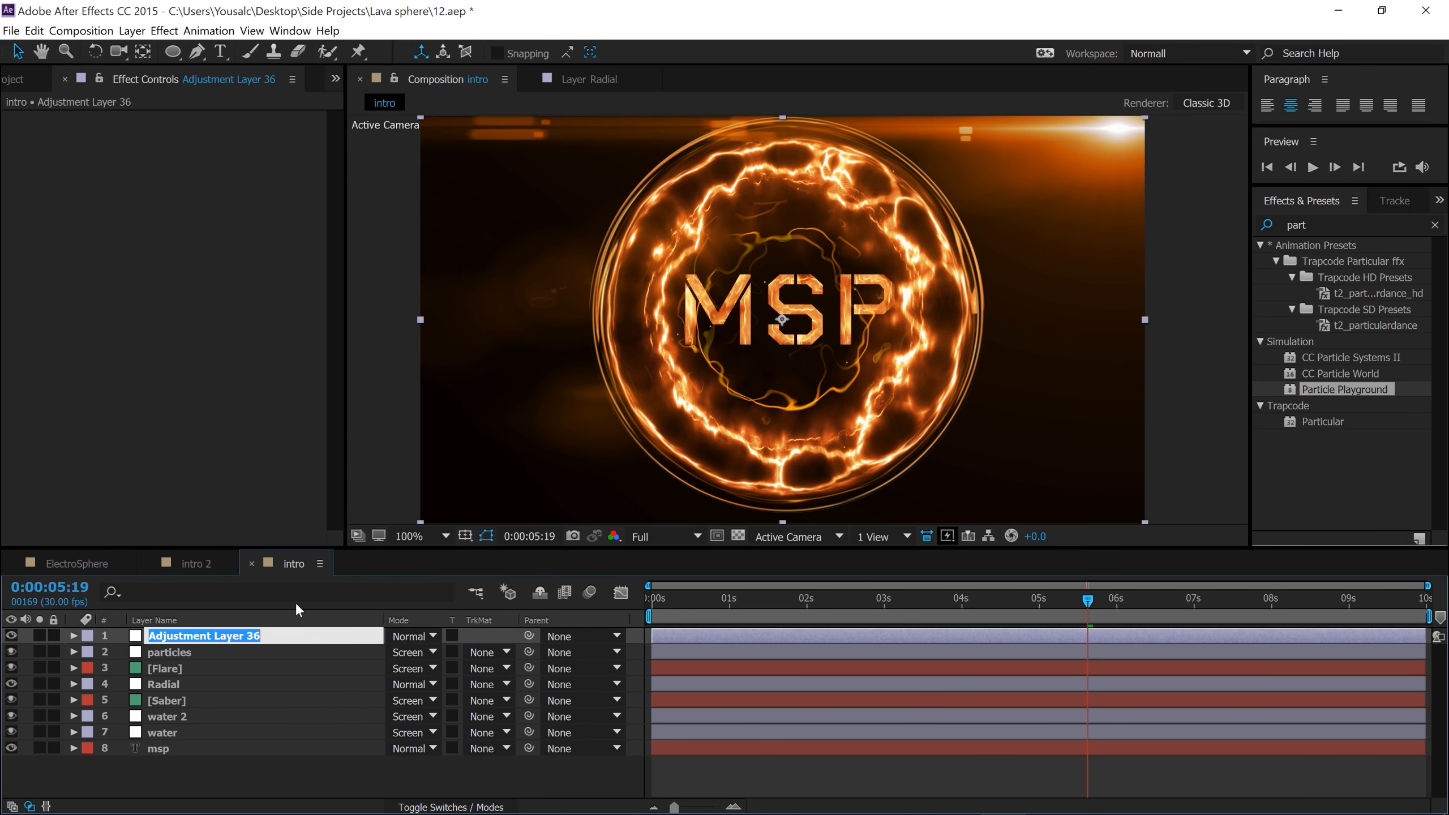
pyautogui.write('BG')
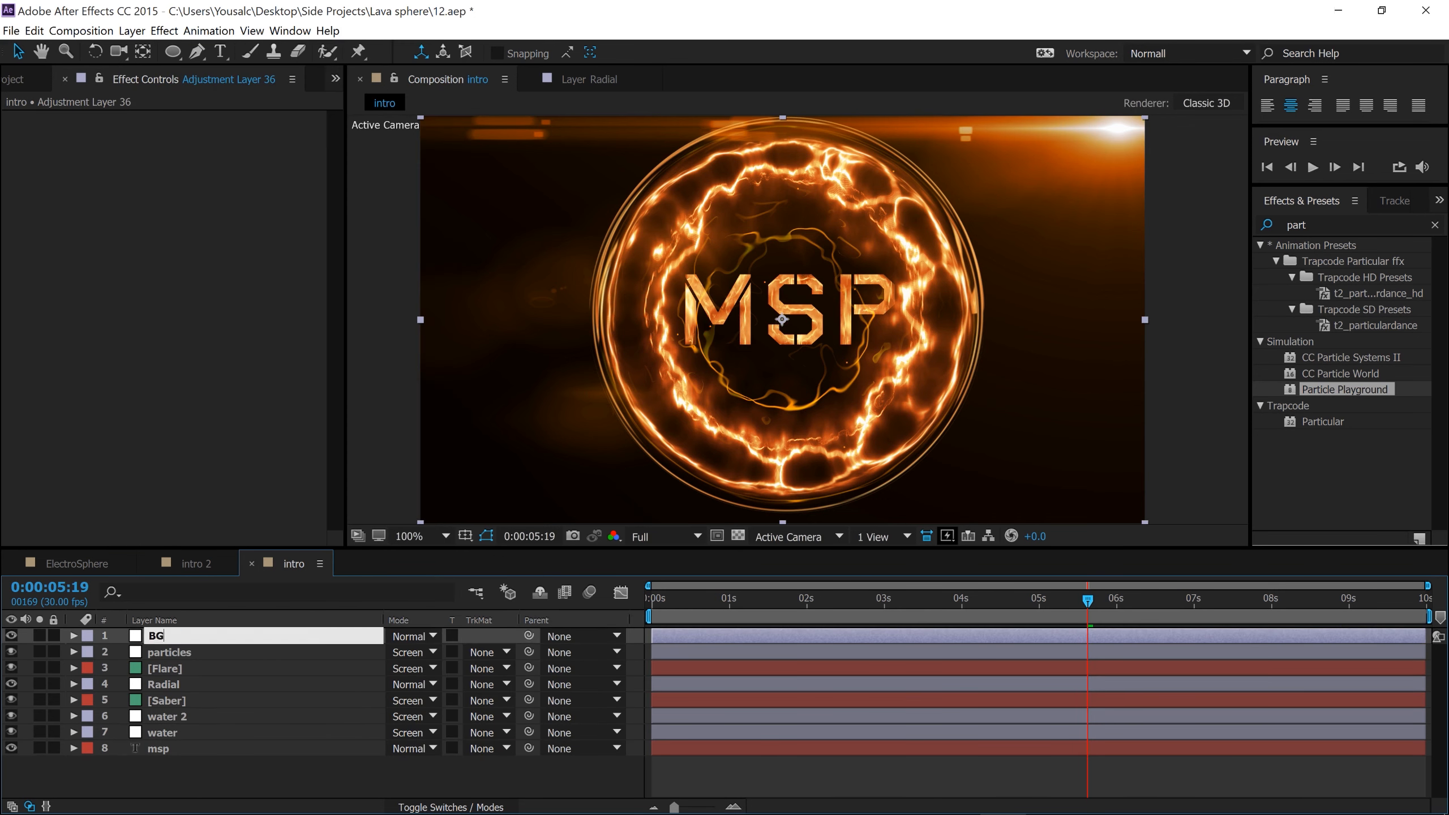
pyautogui.press('Return')
pyautogui.click(185, 763)
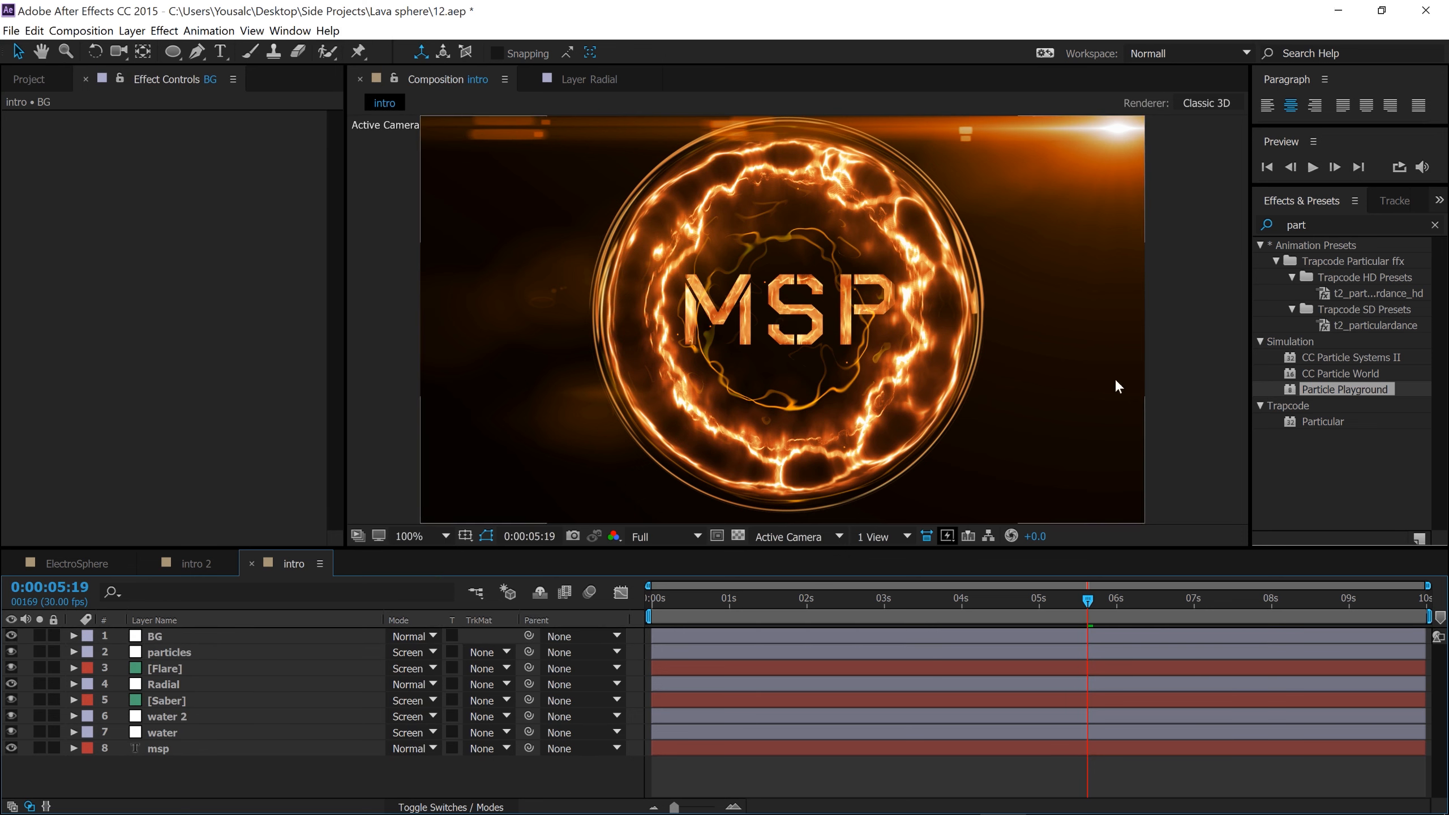
# Apply the Grid effect to the BG layer and set its blending mode to Overlay.
pyautogui.click(1313, 220)
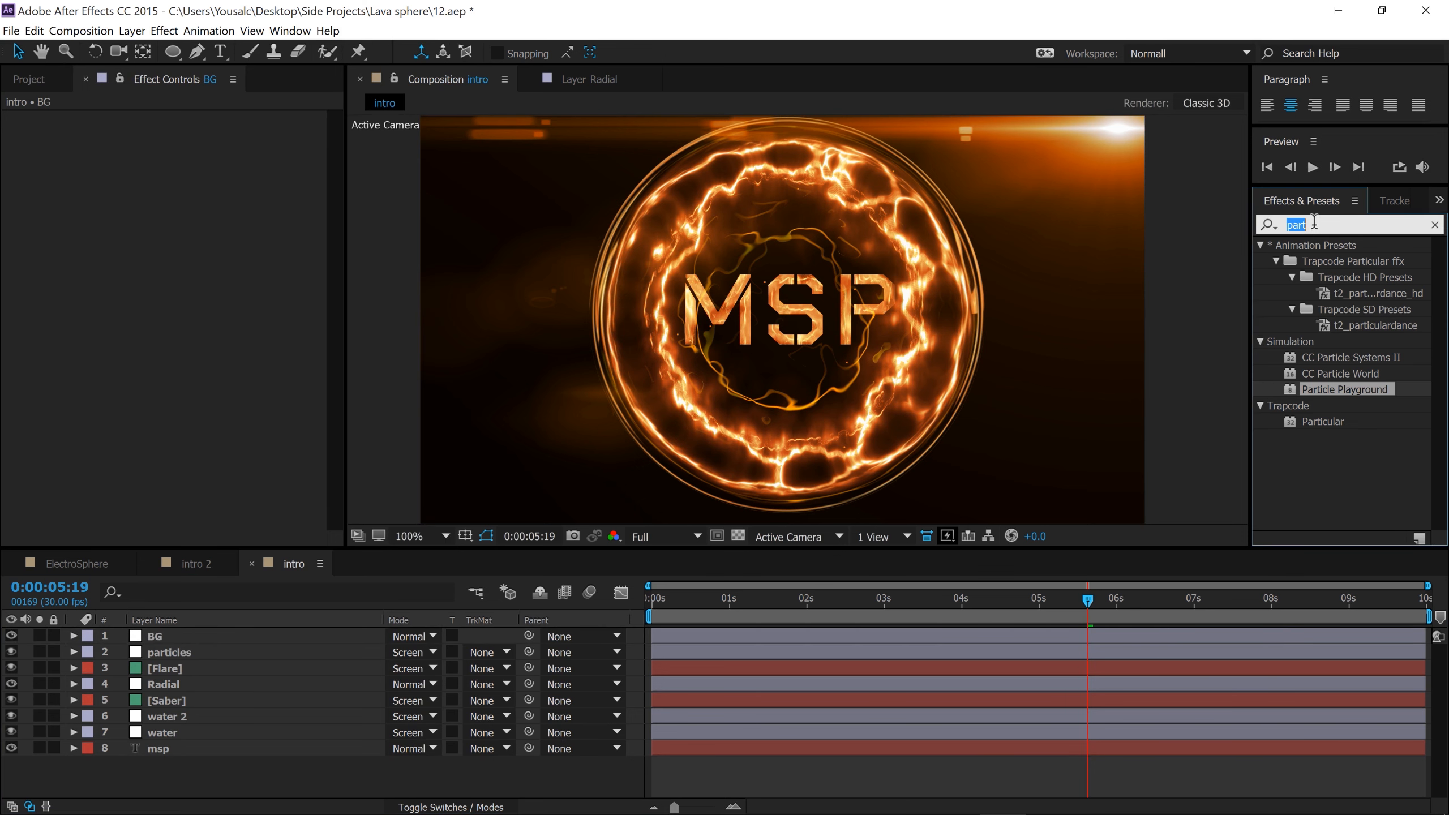
pyautogui.write('Grid')
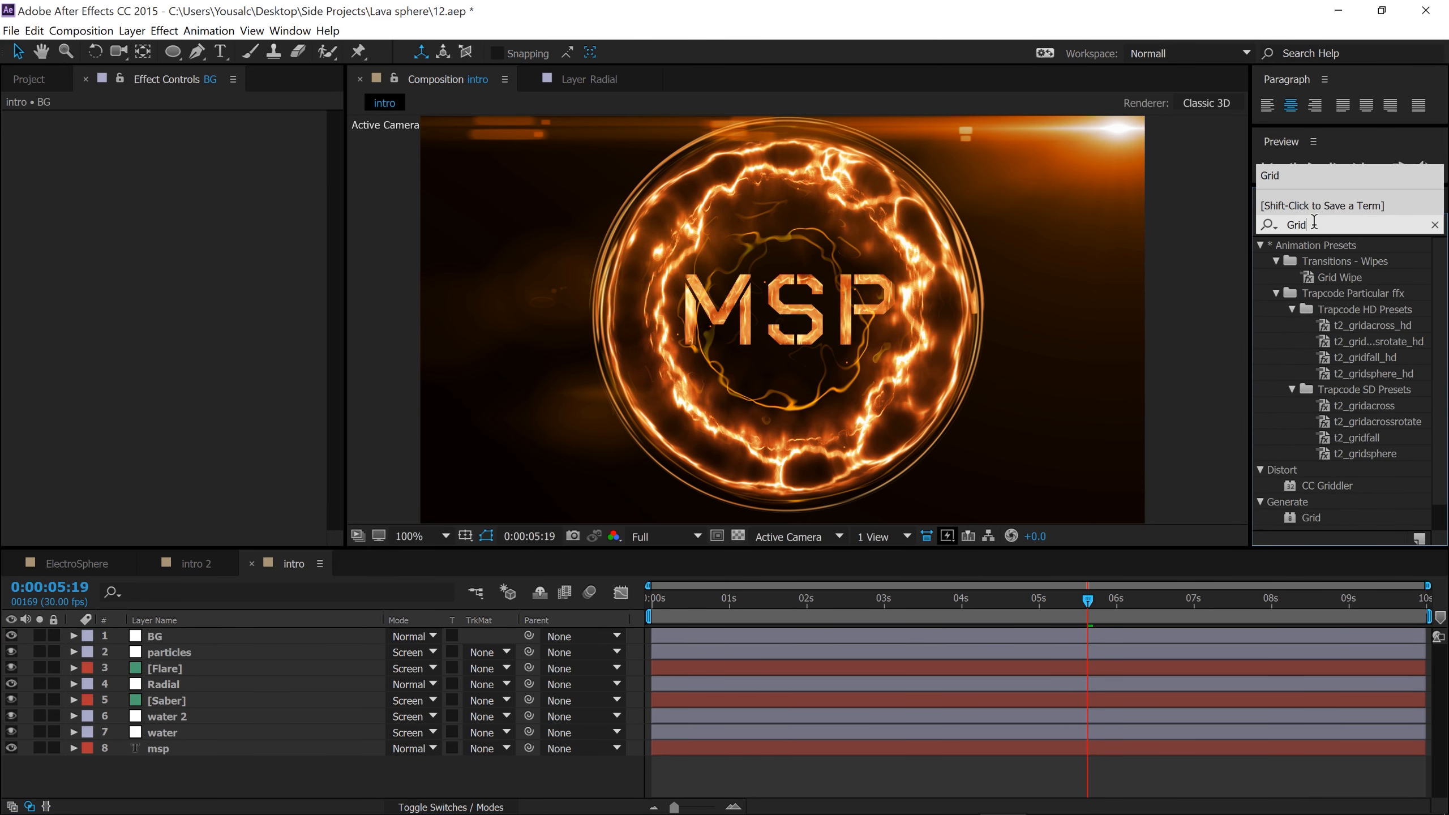
pyautogui.moveTo(1322, 517); pyautogui.dragTo(162, 631)
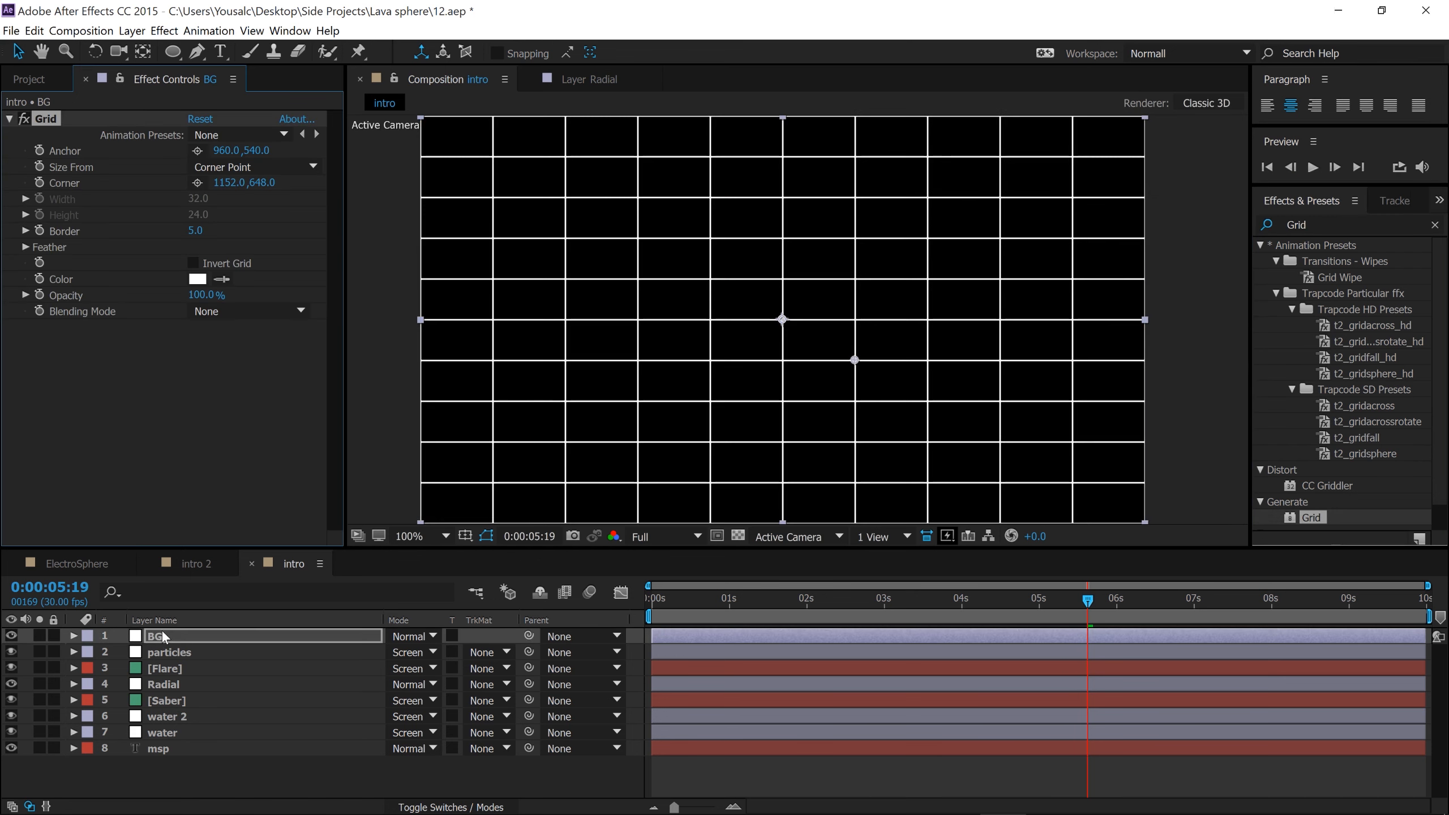
pyautogui.click(203, 319)
pyautogui.click(246, 434)
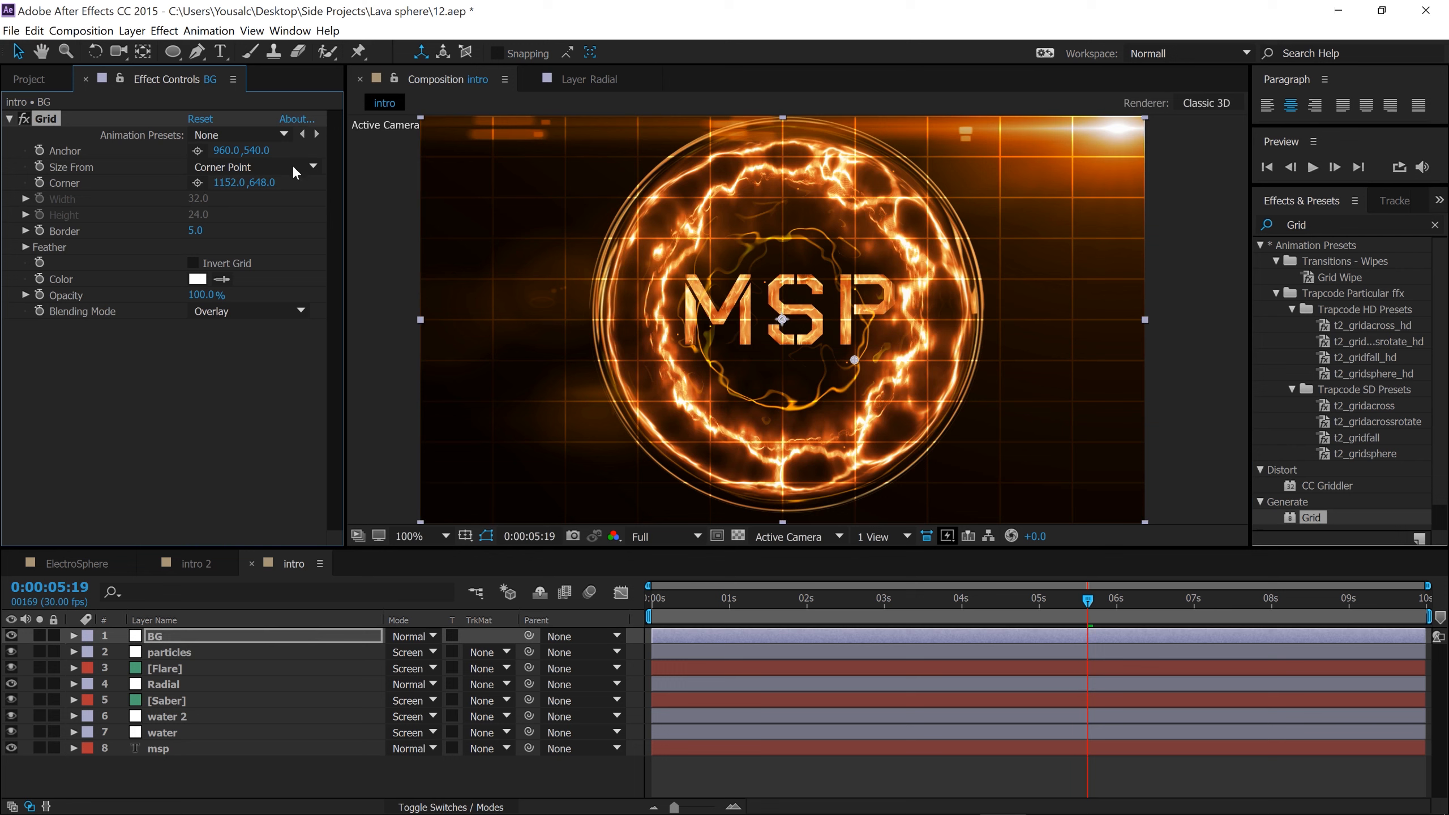
# Draw an elliptical mask around the sphere on the BG layer and expand the mask's properties.
pyautogui.click(172, 52)
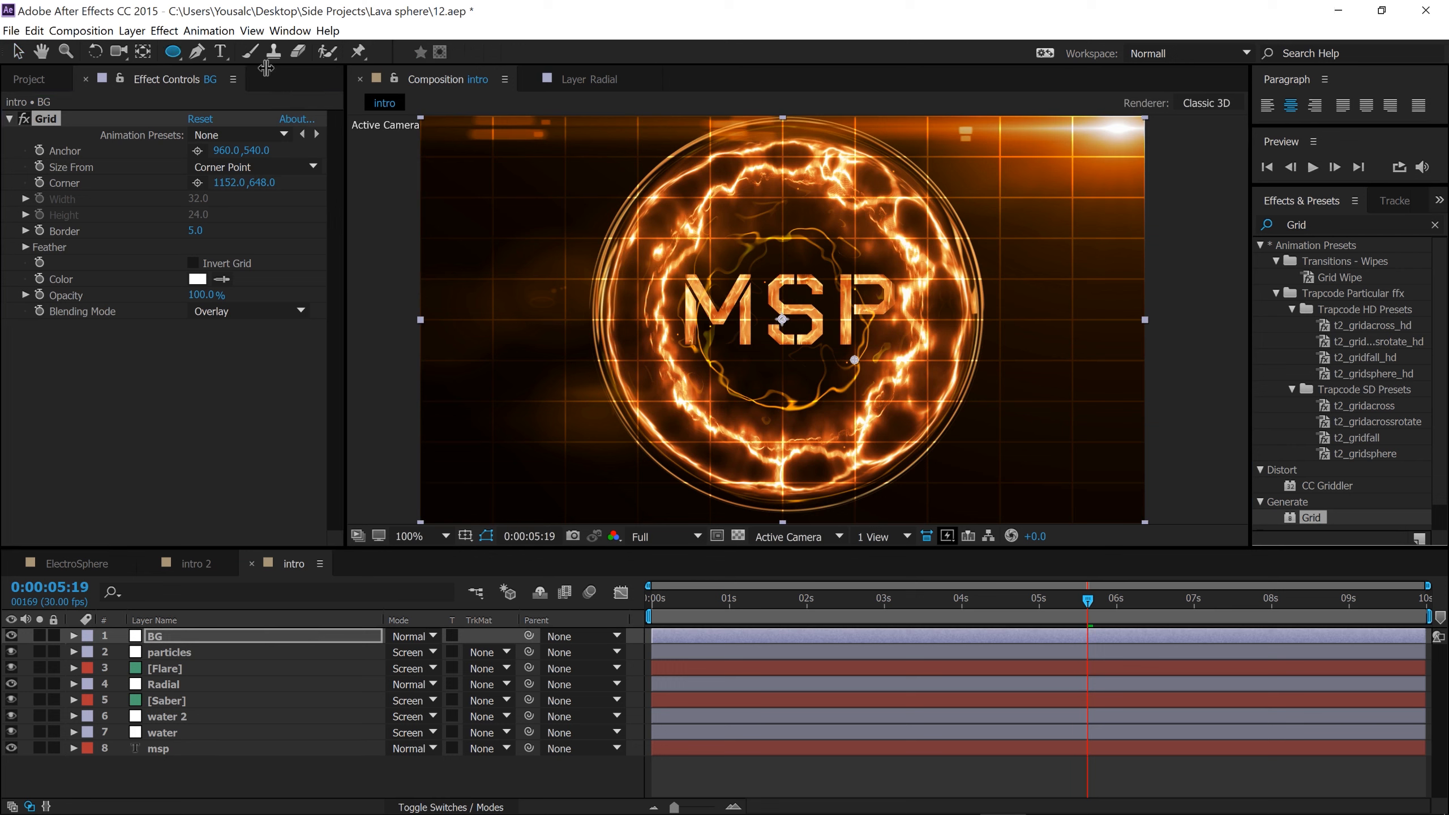
pyautogui.moveTo(598, 125); pyautogui.dragTo(968, 504)
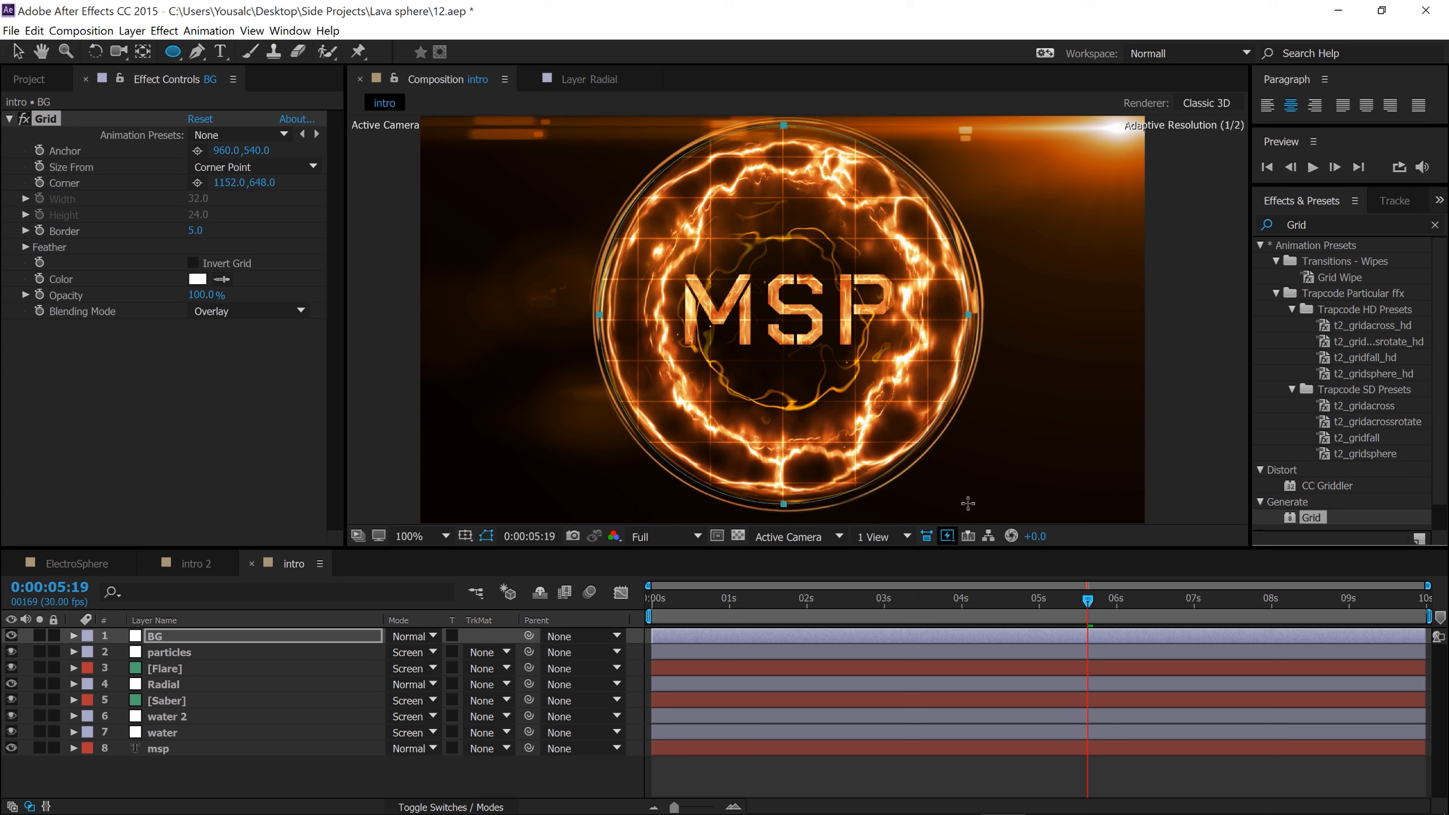
pyautogui.click(18, 52)
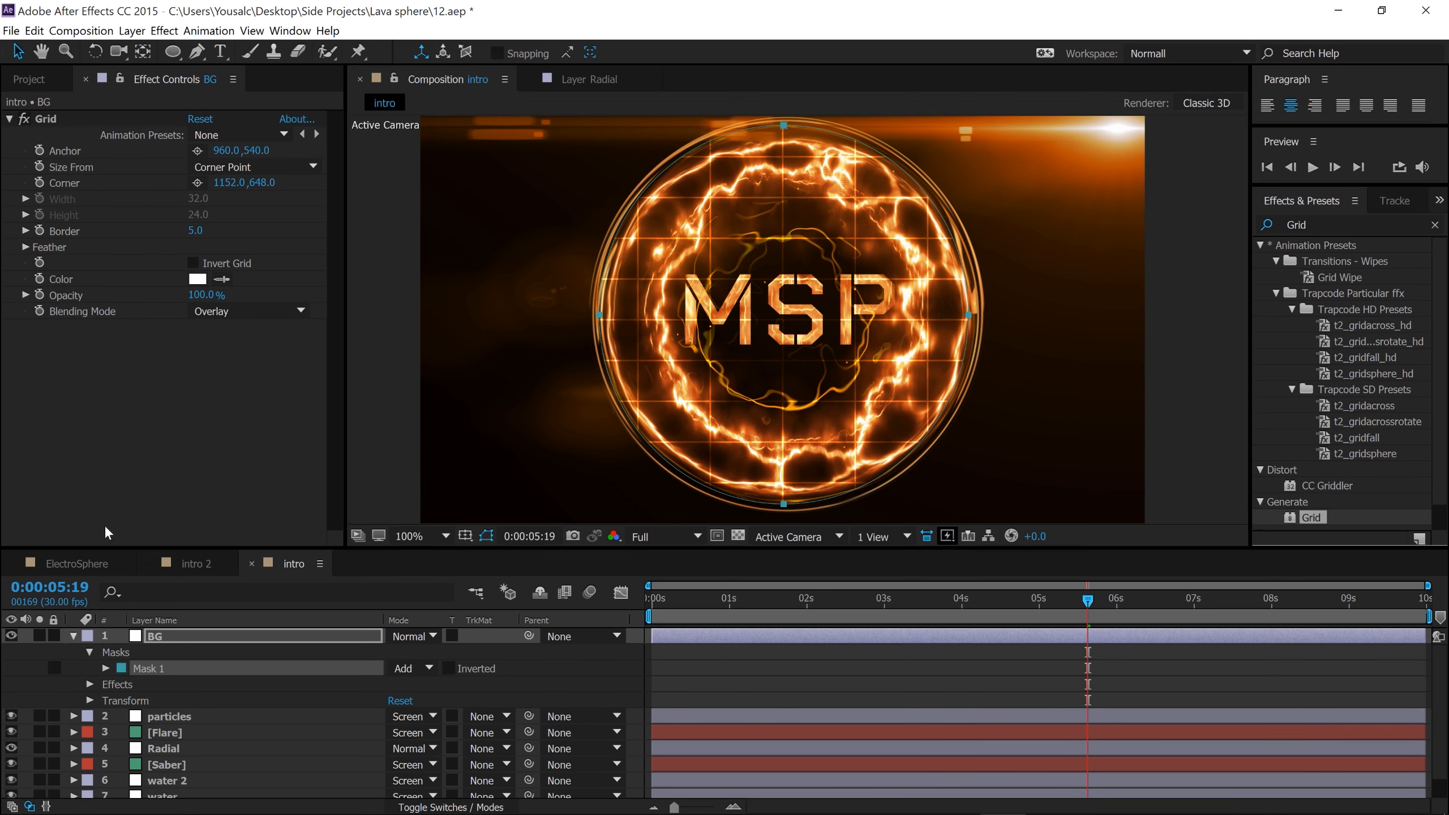
pyautogui.click(105, 668)
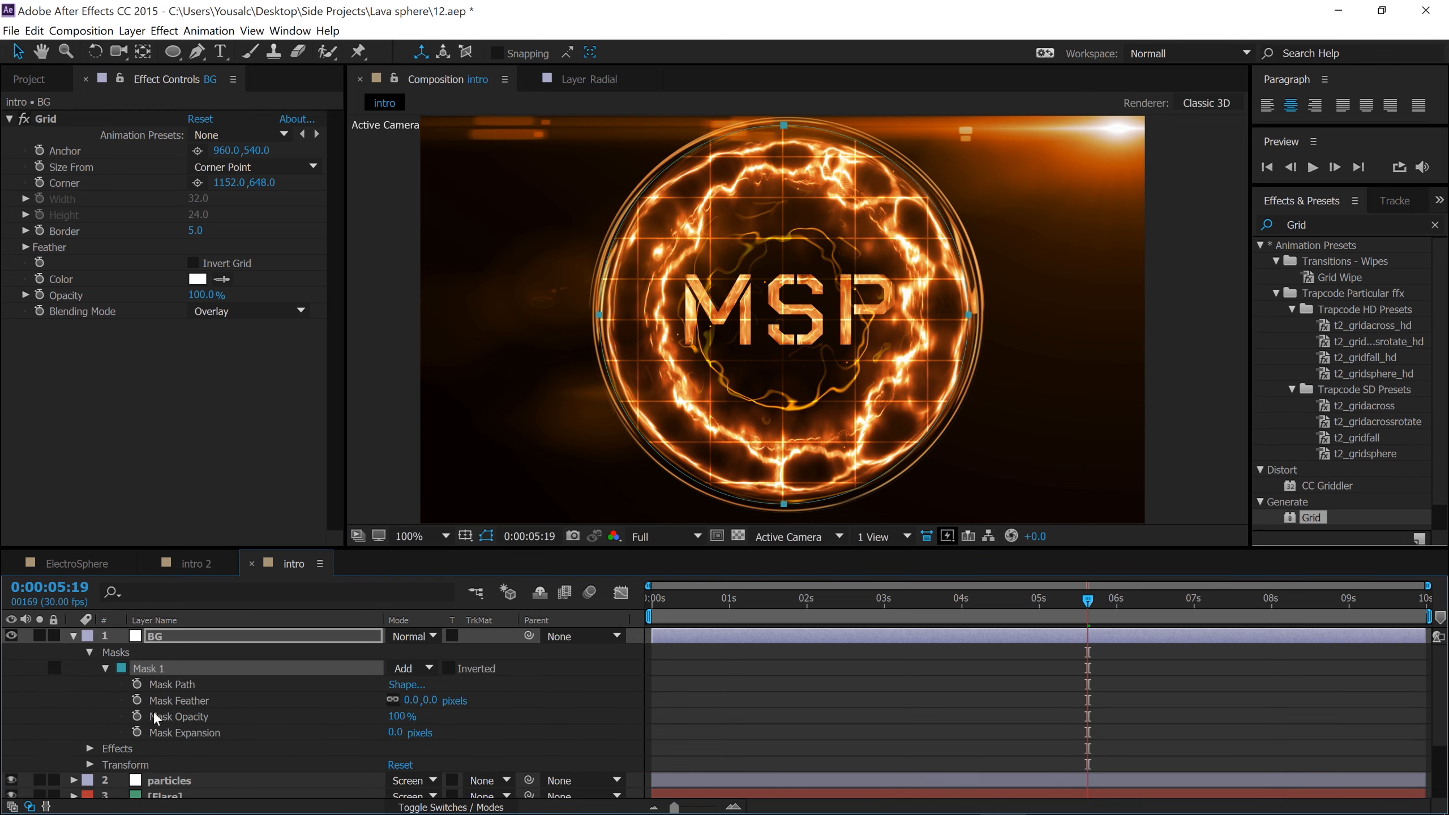
pyautogui.moveTo(194, 721); pyautogui.dragTo(282, 623)
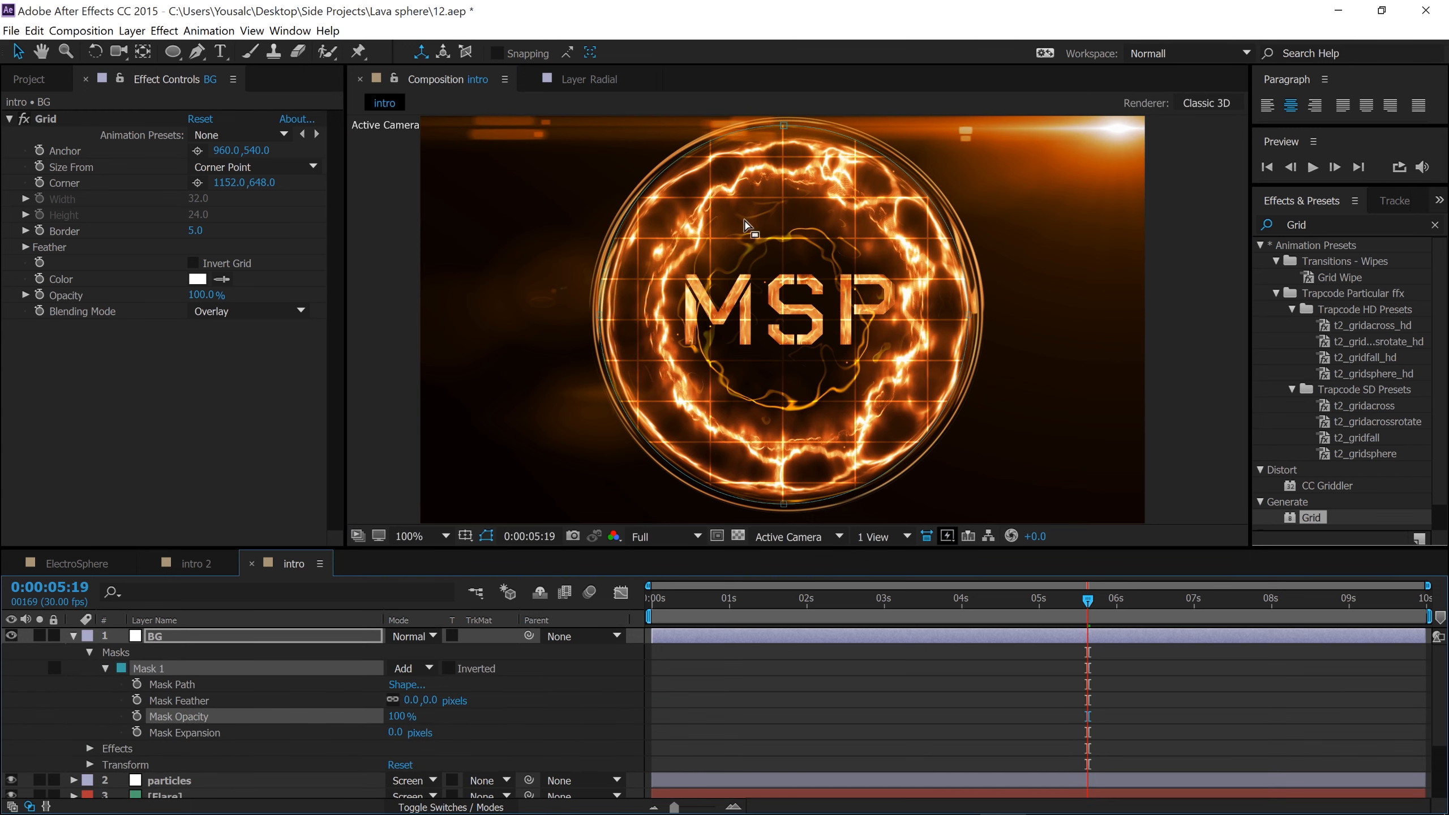
# Move the top, bottom and left points of the BG mask outward to fit the sphere's outer ring.
pyautogui.scroll(1, 744, 223)
pyautogui.scroll(1, 770, 211)
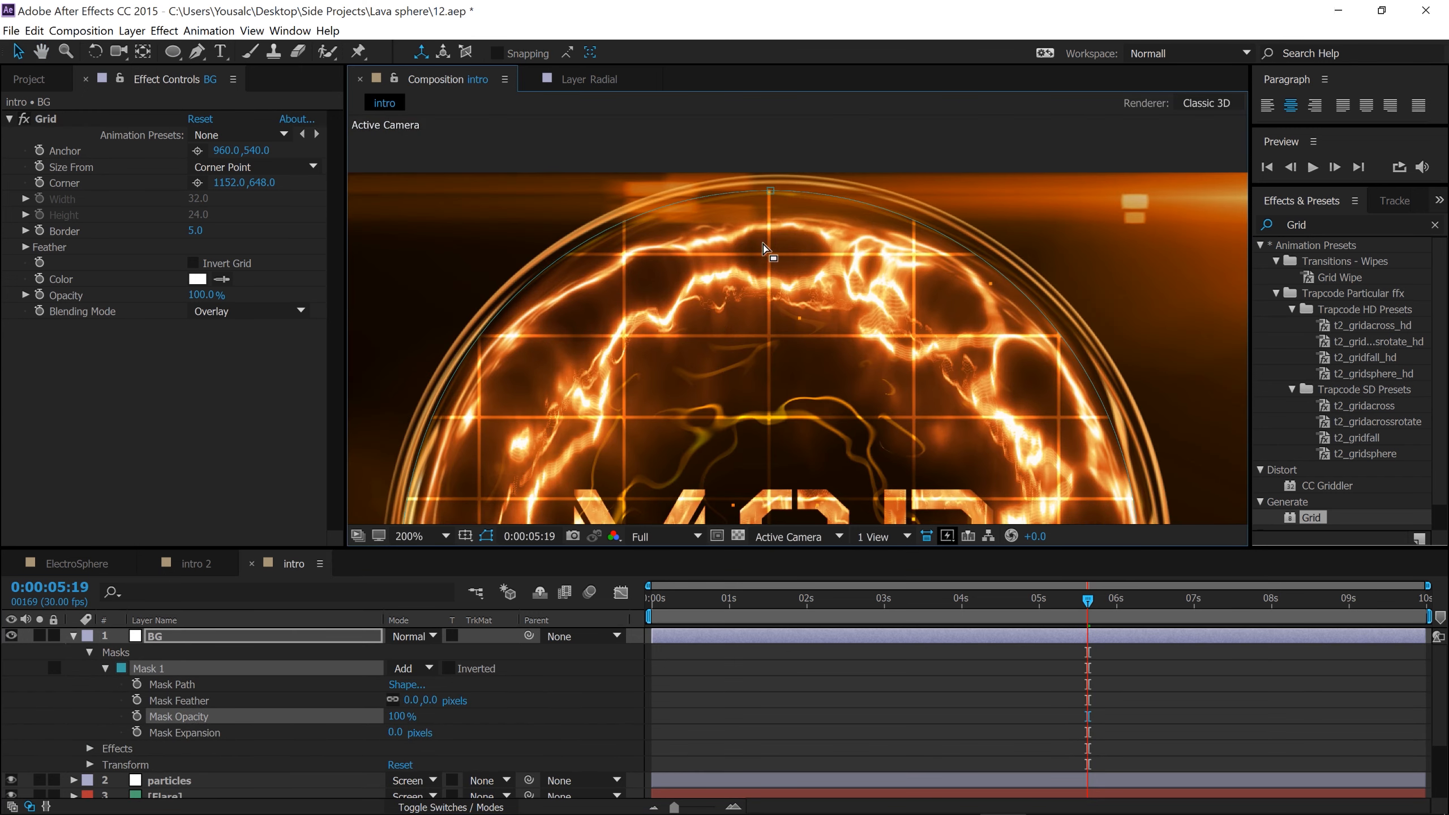
pyautogui.moveTo(771, 190); pyautogui.dragTo(771, 182)
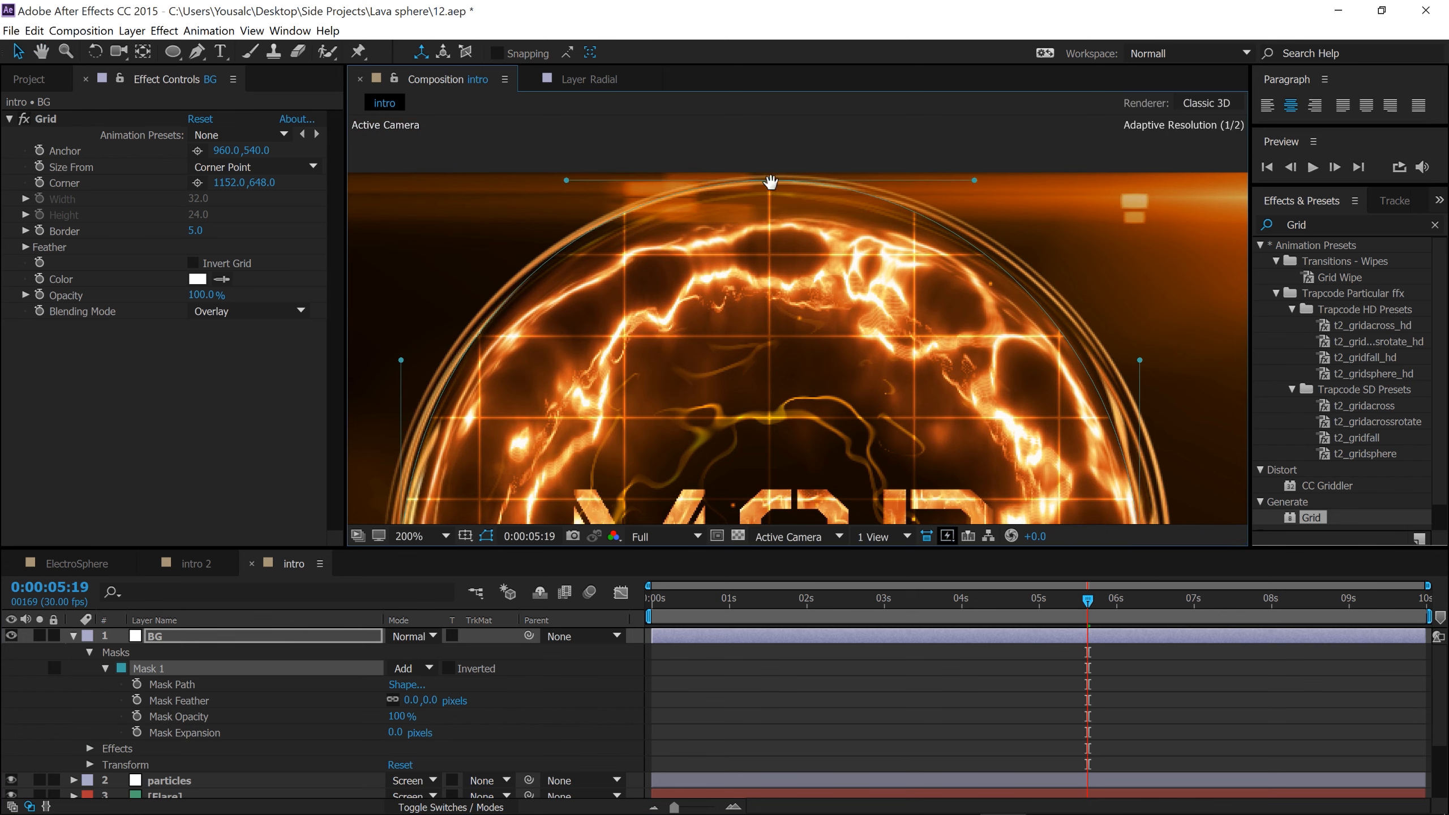
pyautogui.moveTo(800, 325); pyautogui.dragTo(434, 117)
pyautogui.moveTo(774, 362); pyautogui.dragTo(792, 314)
pyautogui.scroll(5, 807, 364)
pyautogui.moveTo(715, 345); pyautogui.dragTo(715, 194)
pyautogui.moveTo(627, 479); pyautogui.dragTo(1020, 134)
pyautogui.moveTo(782, 393); pyautogui.dragTo(783, 399)
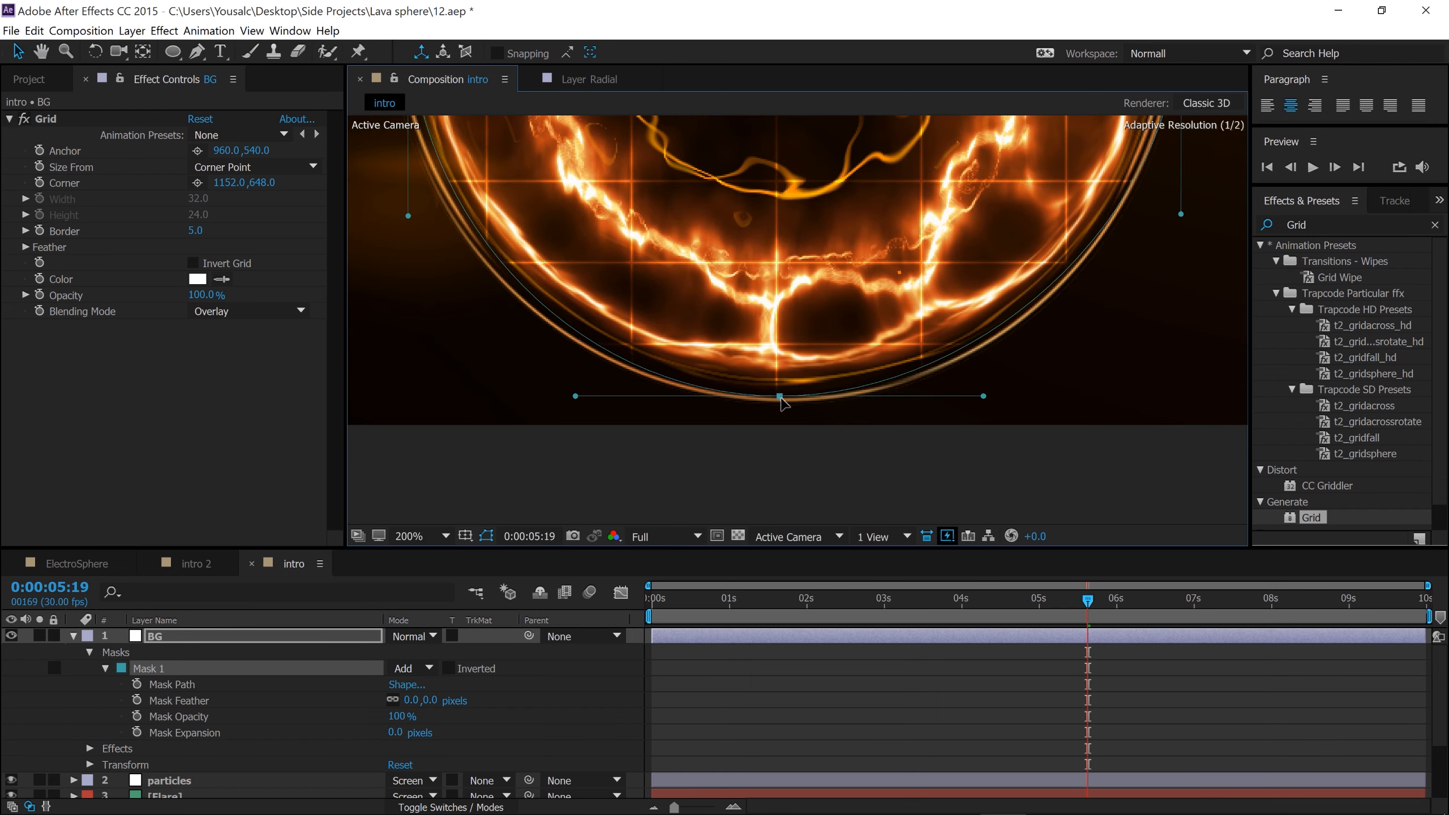
pyautogui.moveTo(530, 128); pyautogui.dragTo(828, 372)
pyautogui.moveTo(718, 264)
pyautogui.mouseDown()
pyautogui.moveTo(726, 290)
pyautogui.moveTo(702, 279)
pyautogui.mouseUp()
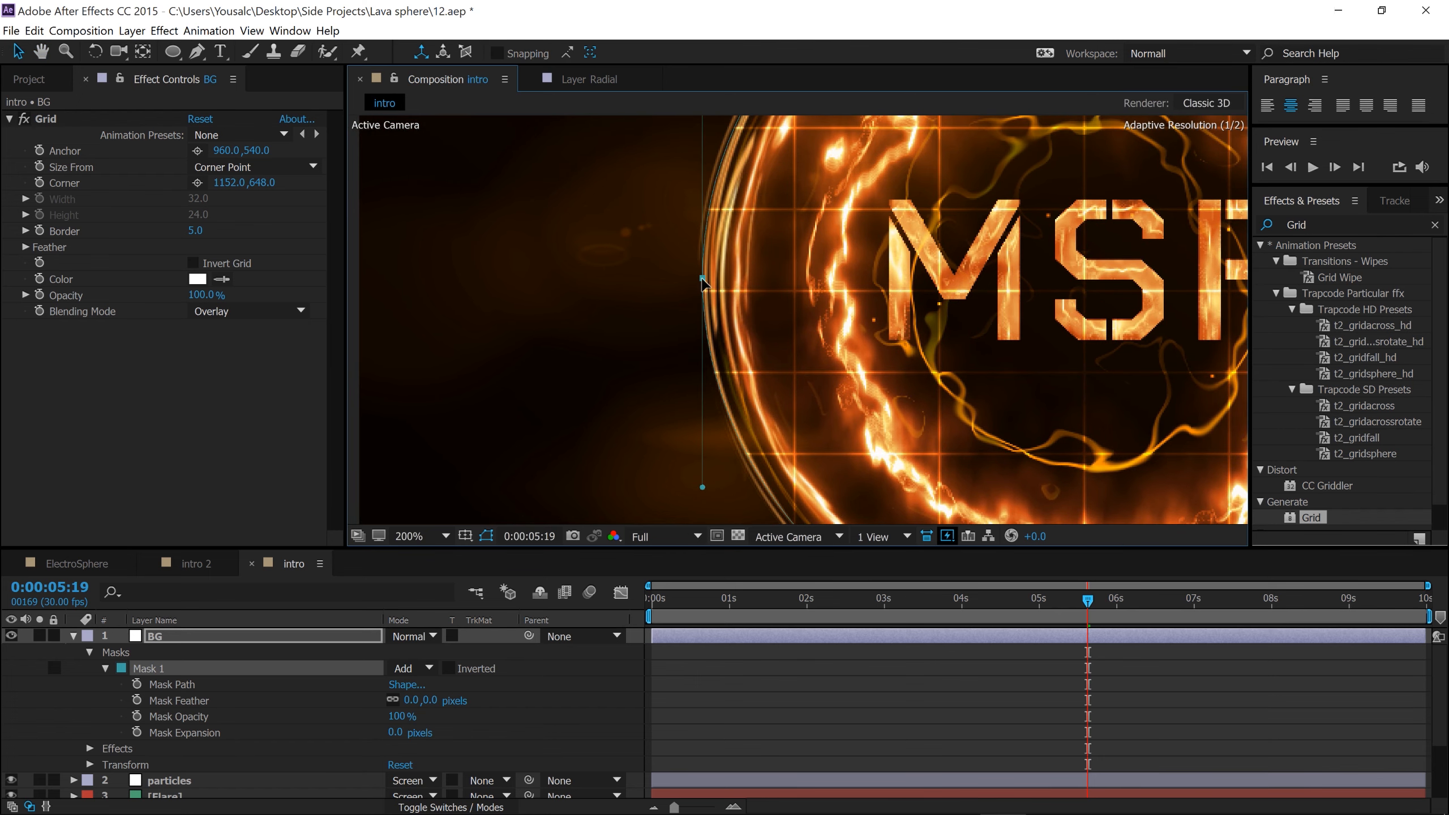
pyautogui.moveTo(737, 354); pyautogui.dragTo(534, 539)
pyautogui.scroll(-1, 821, 288)
pyautogui.moveTo(841, 336); pyautogui.dragTo(729, 268)
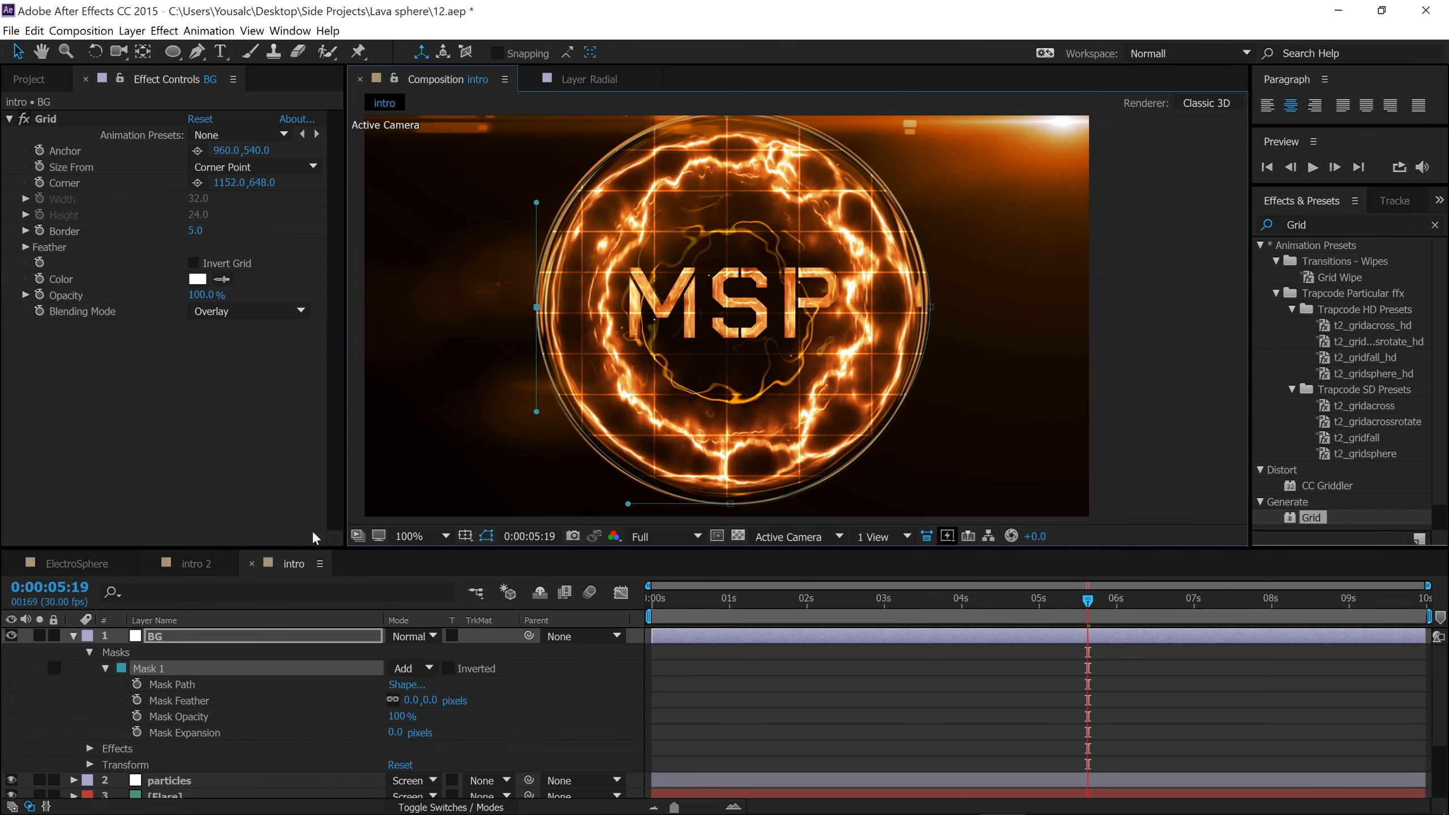
# Set the BG mask's mode to Subtract and its feather to 95 pixels.
pyautogui.click(425, 672)
pyautogui.click(437, 721)
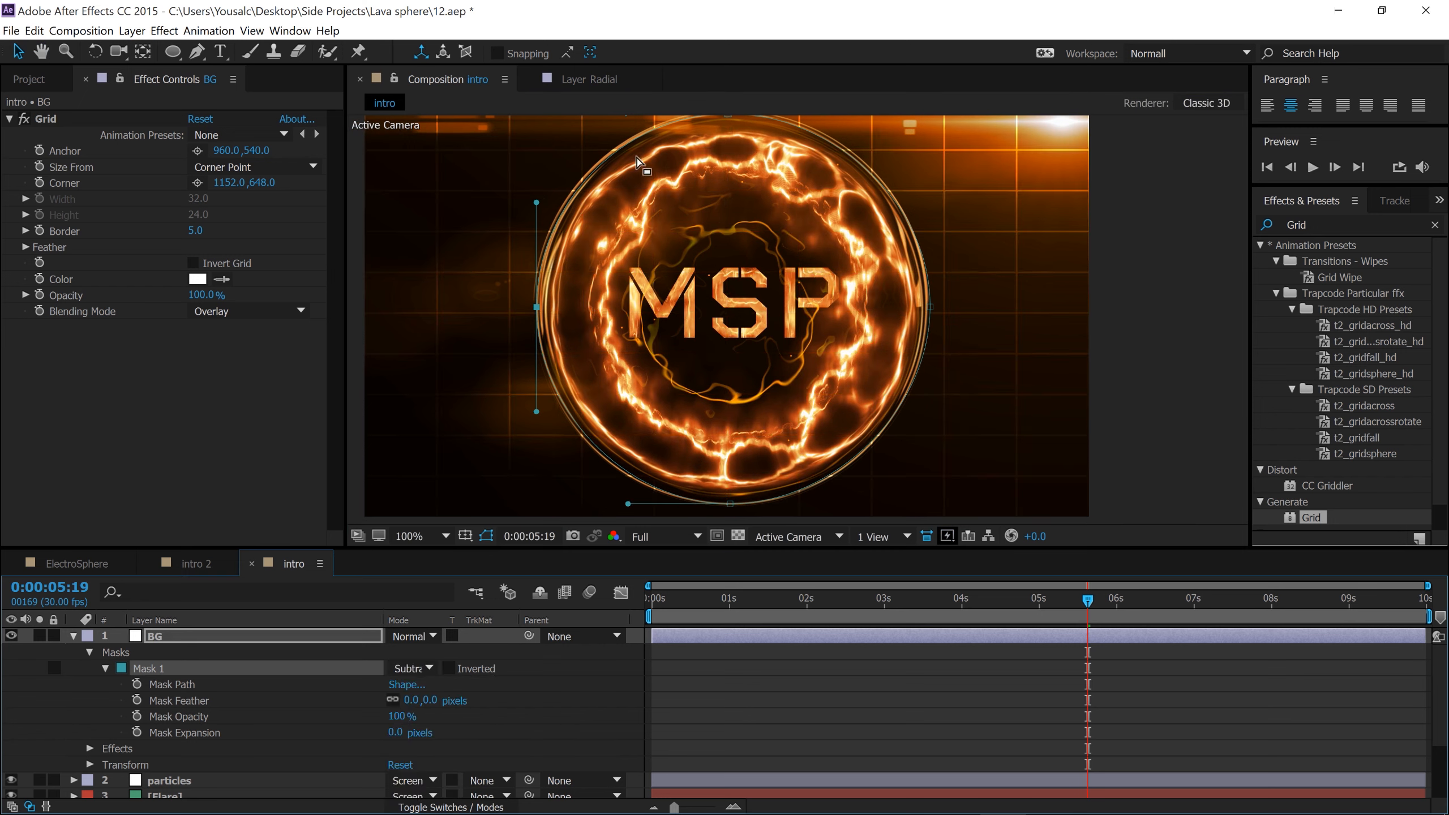
pyautogui.click(416, 701)
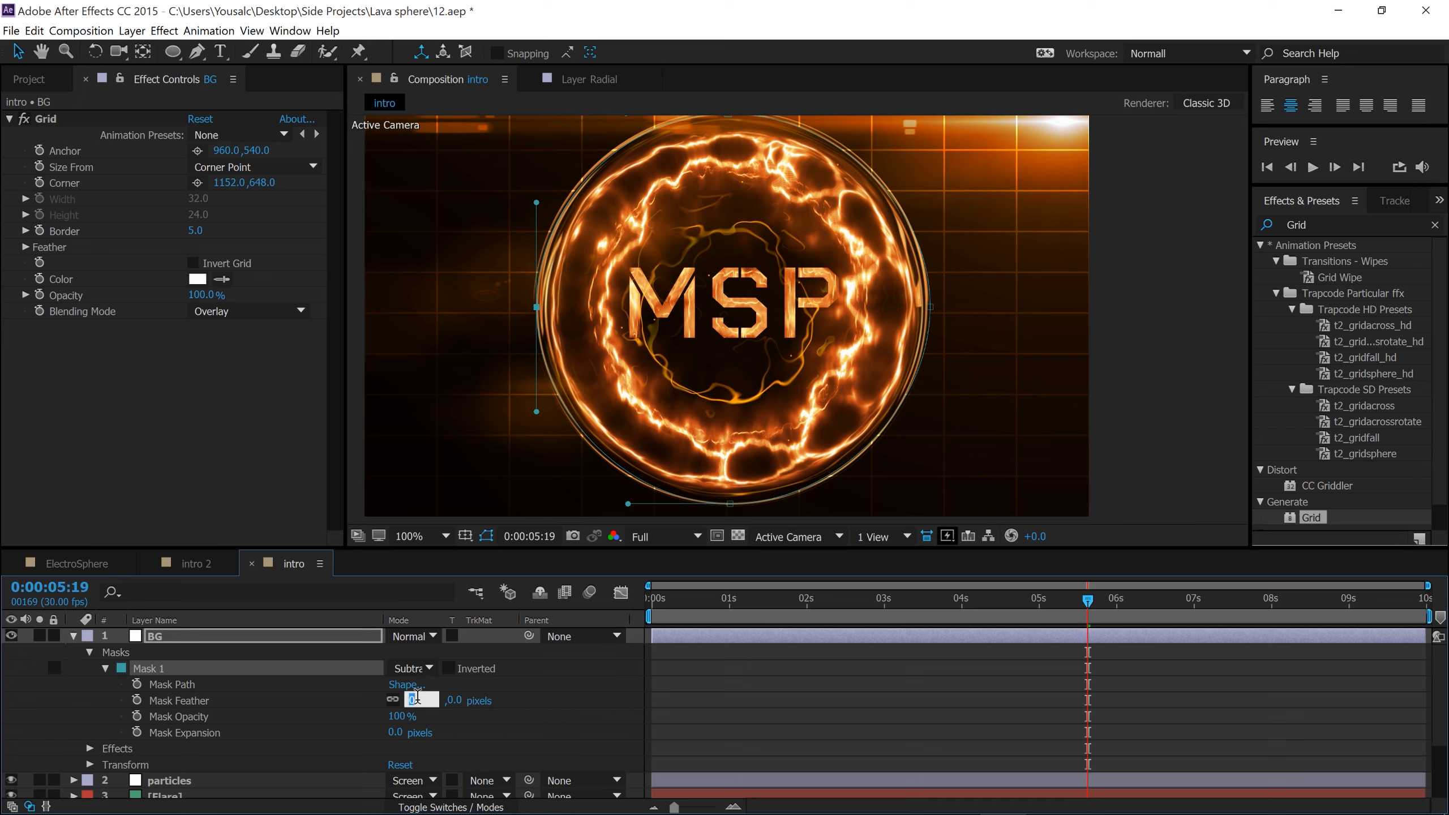
pyautogui.click(581, 738)
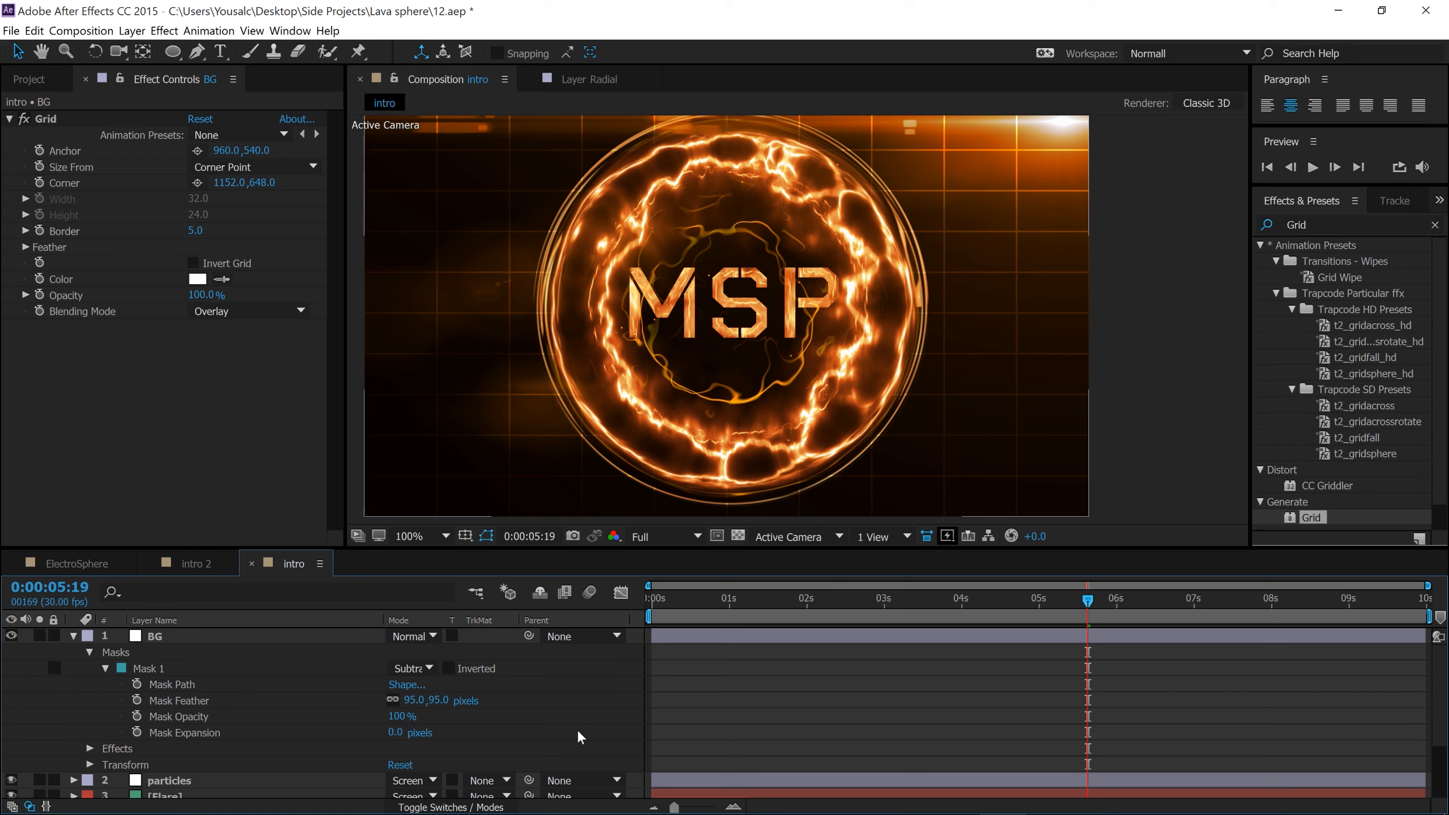
# Set the Grid effect's opacity to 12% and check the composition with the layer deselected.
pyautogui.click(202, 295)
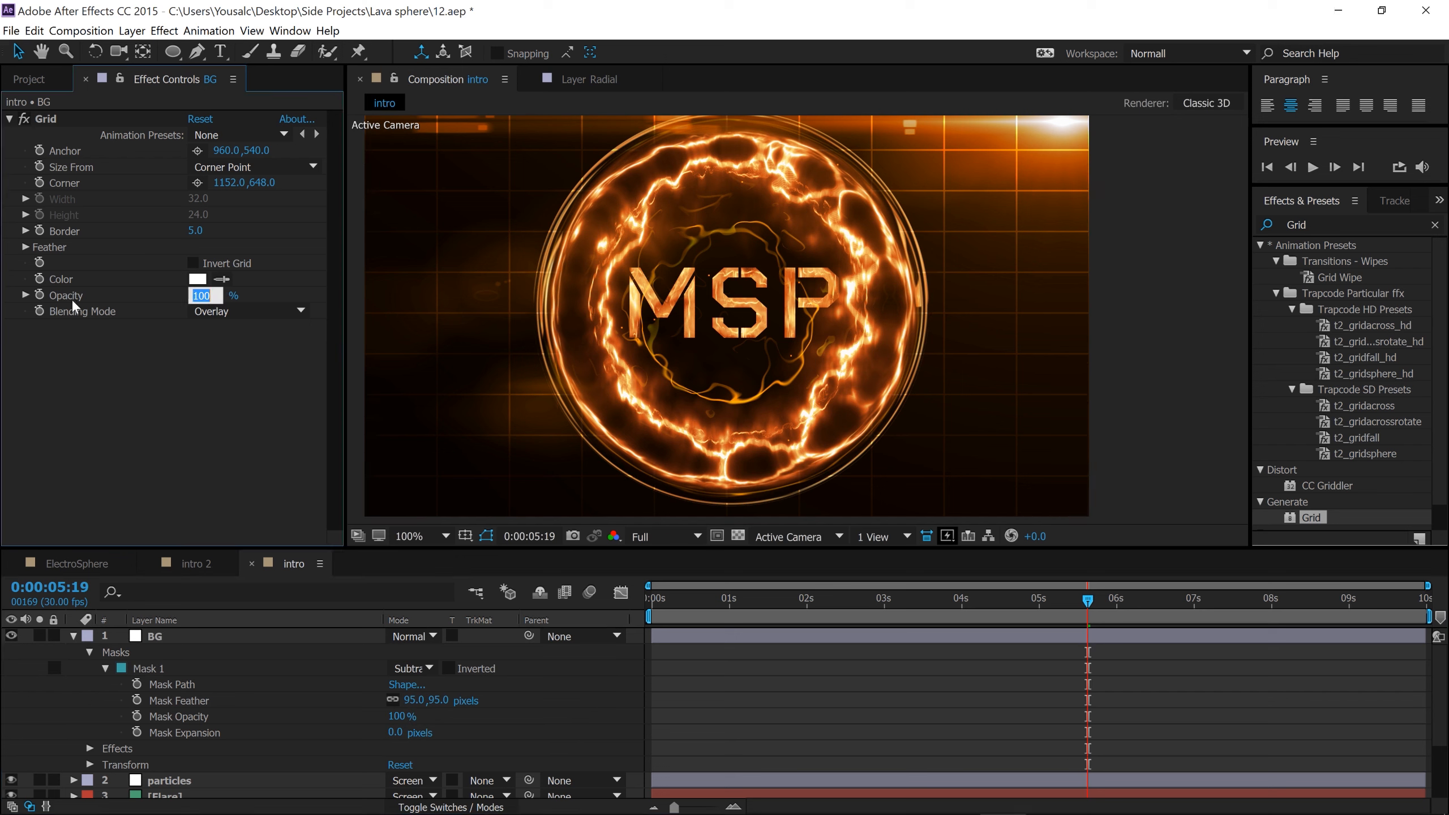
pyautogui.write('12')
pyautogui.press('Return')
pyautogui.scroll(-1, 729, 303)
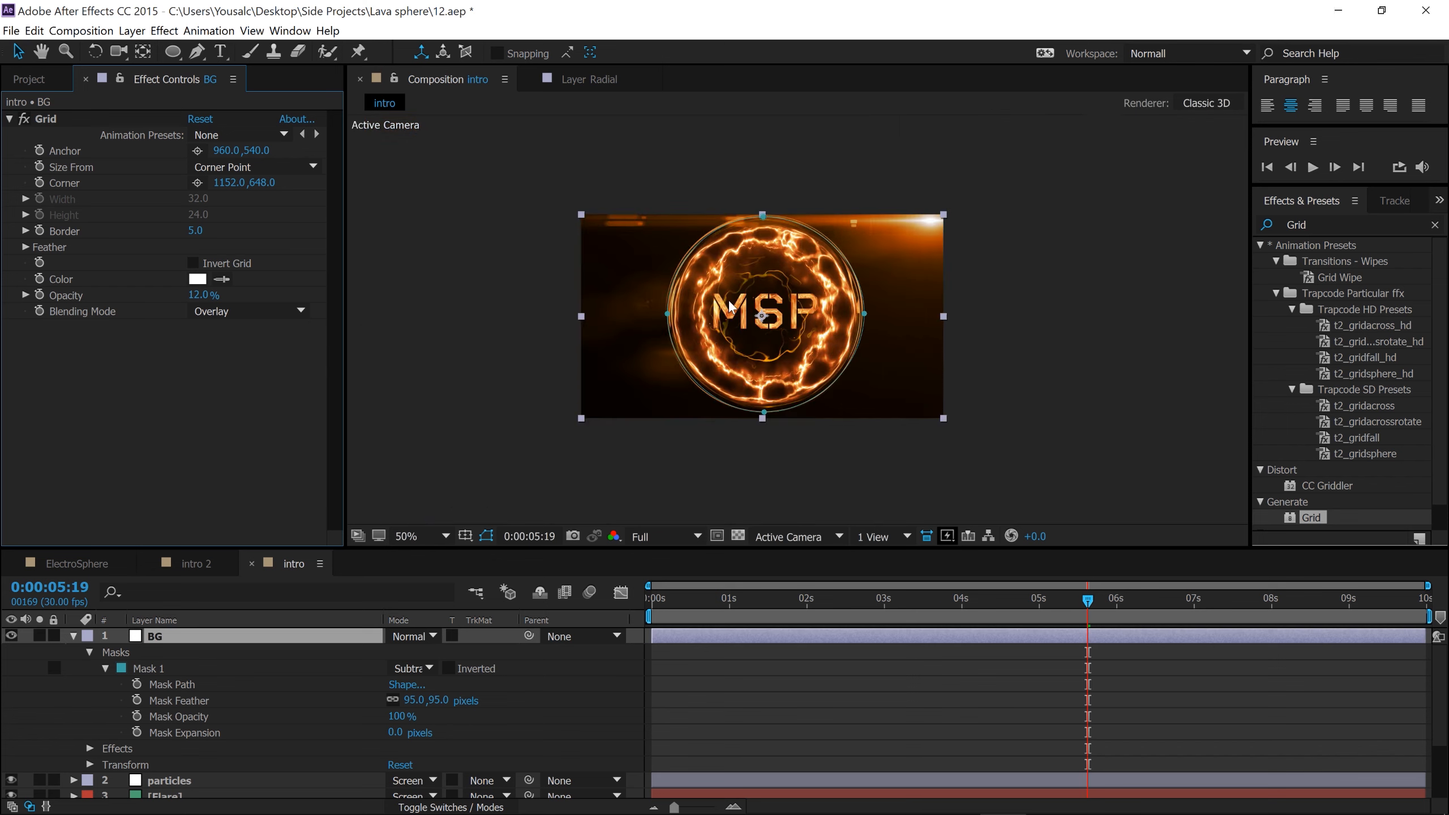
pyautogui.scroll(1, 728, 302)
pyautogui.click(1173, 264)
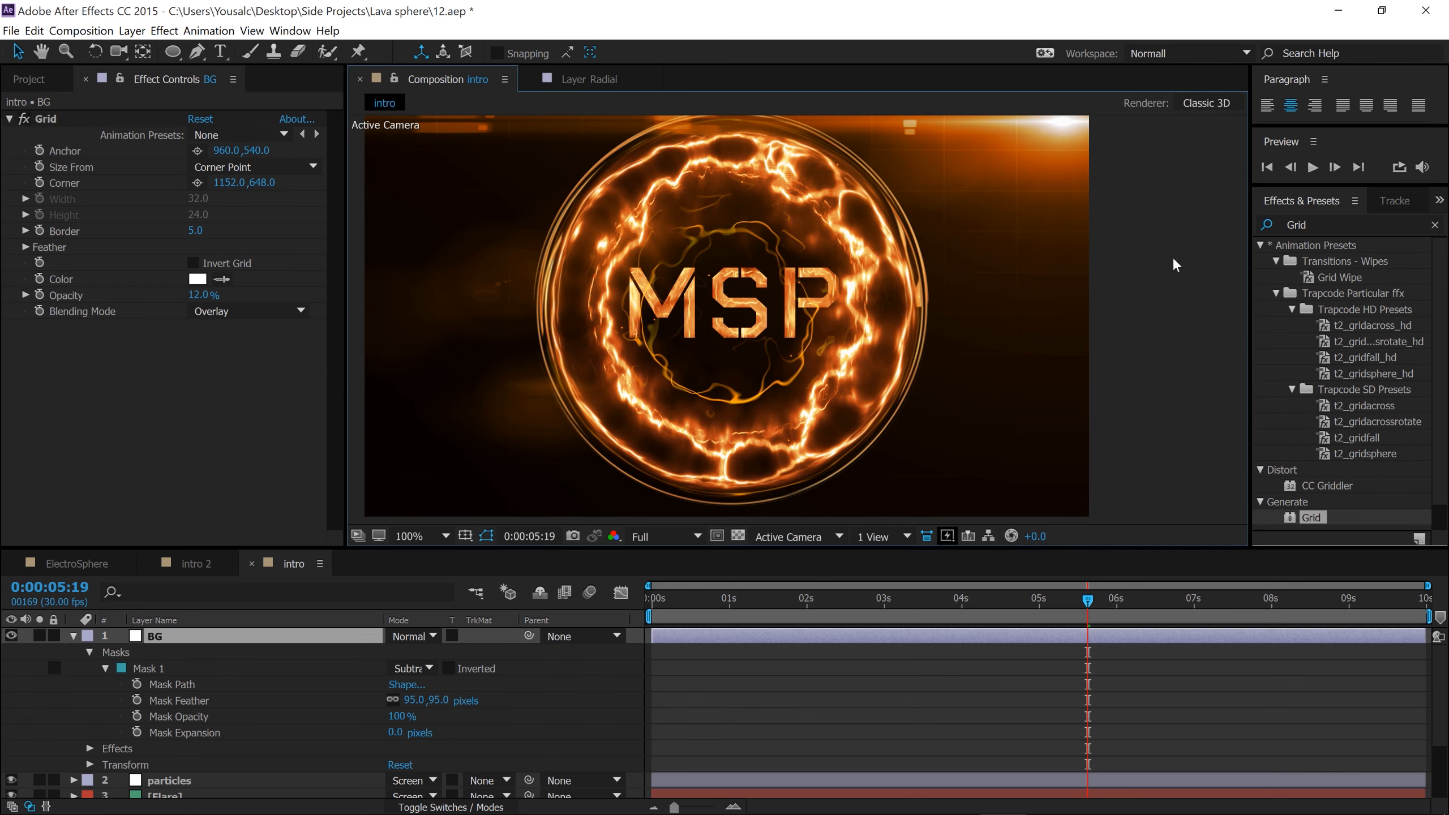
# Turn on Invert Grid for the BG layer's Grid effect.
pyautogui.click(194, 267)
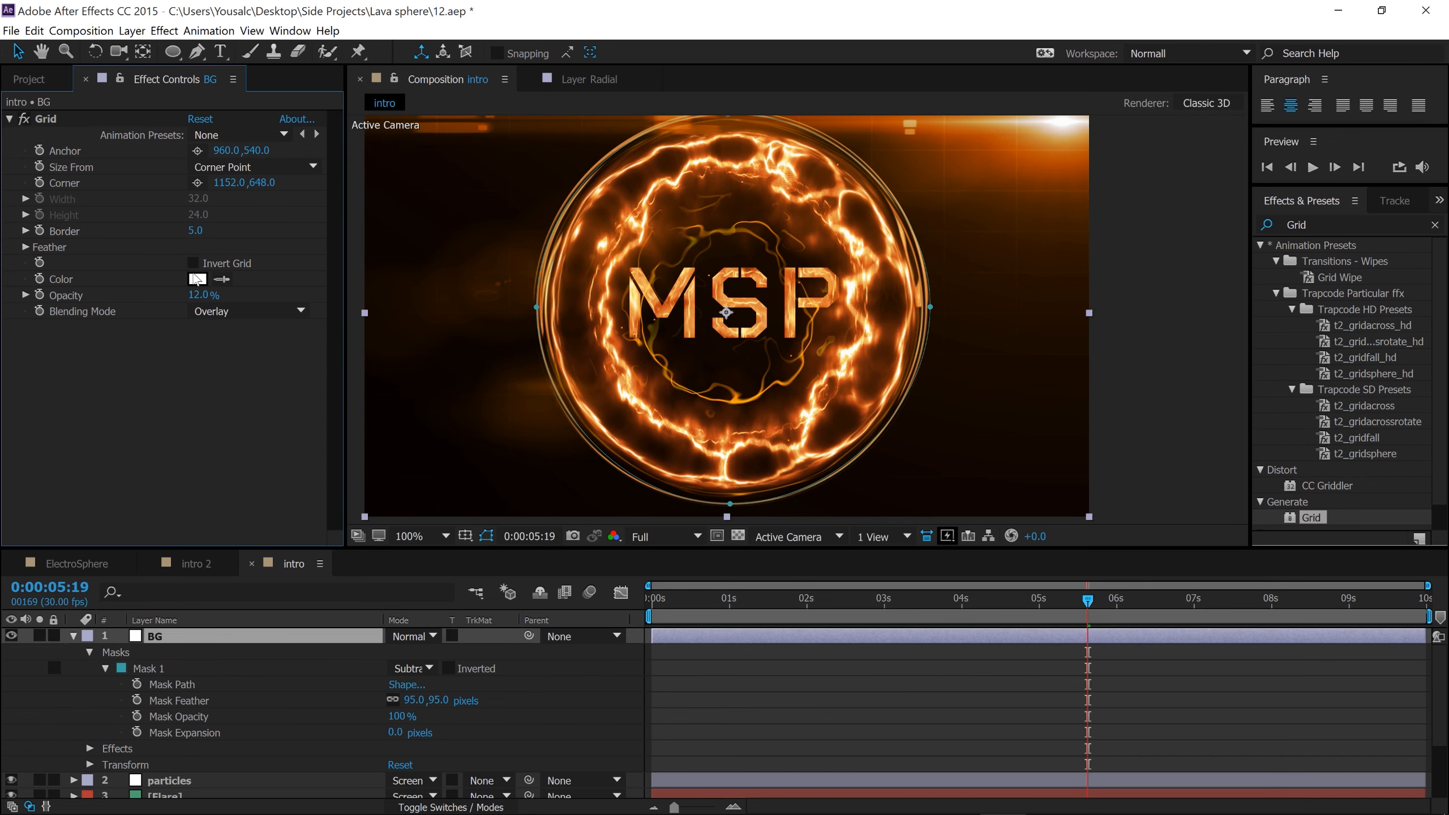
pyautogui.click(195, 263)
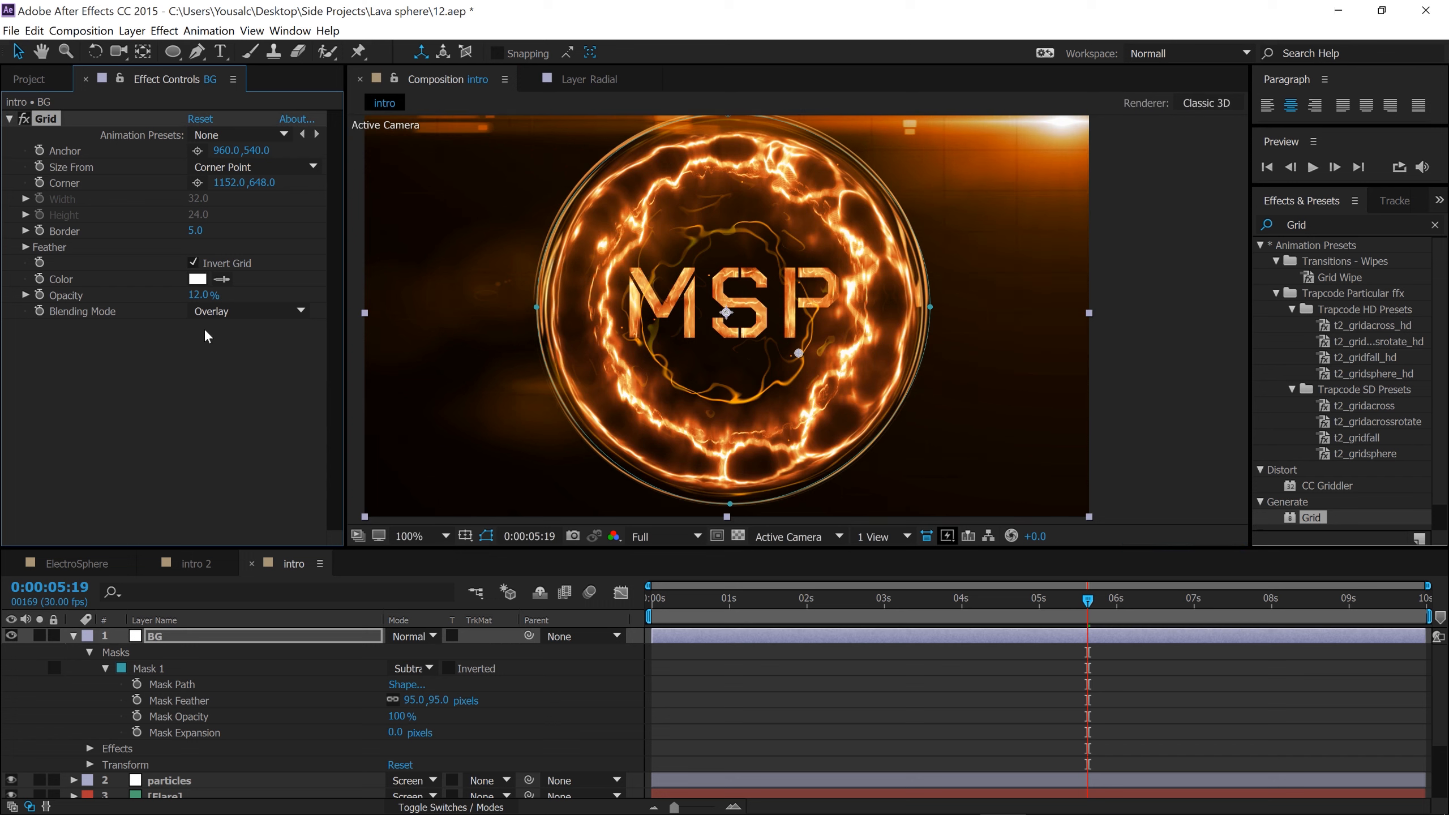
pyautogui.click(1130, 308)
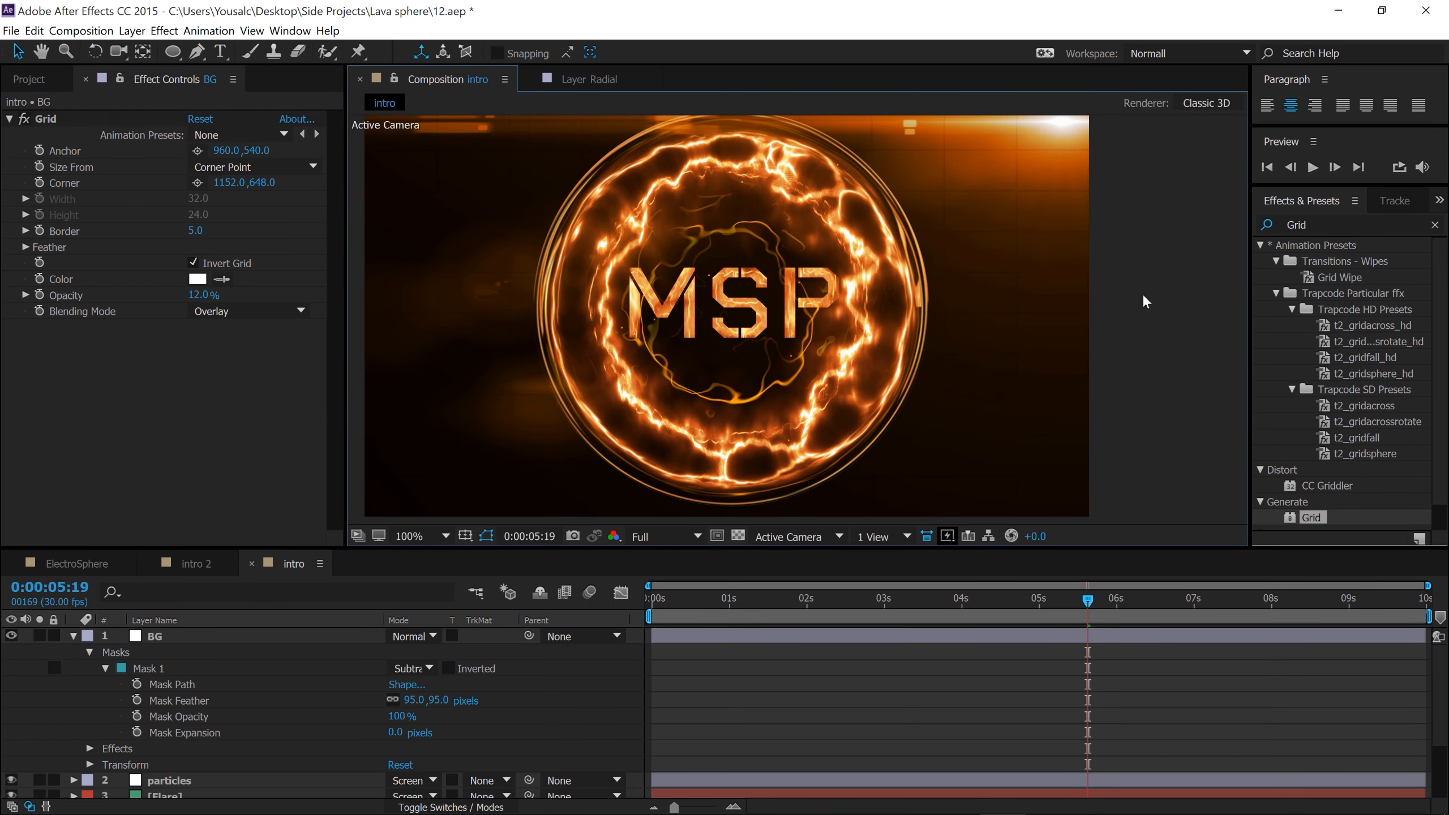
# Move the current time to 0:00:04:06 and collapse the BG layer's mask and properties.
pyautogui.moveTo(1088, 604); pyautogui.dragTo(982, 603)
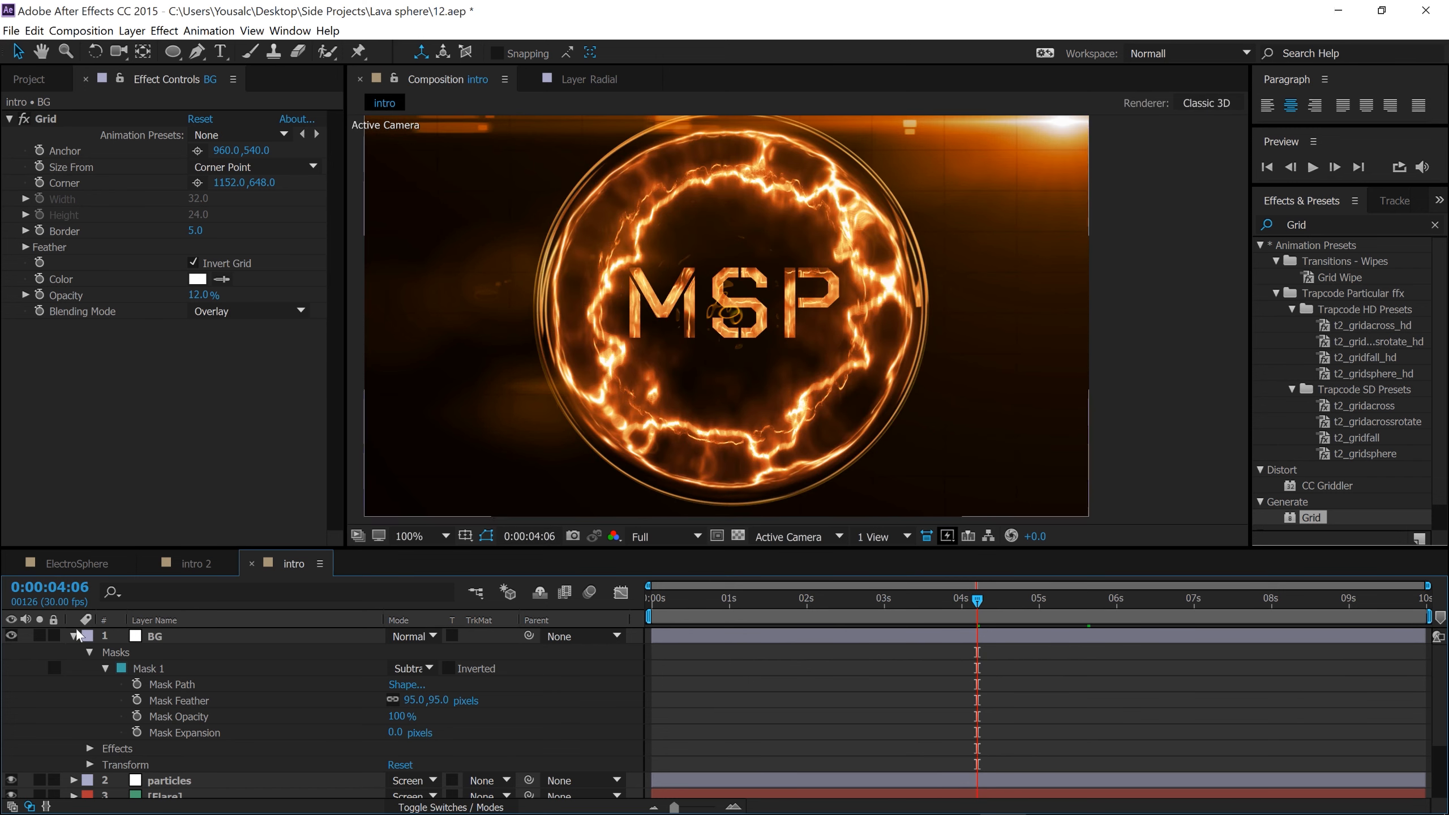
pyautogui.click(104, 667)
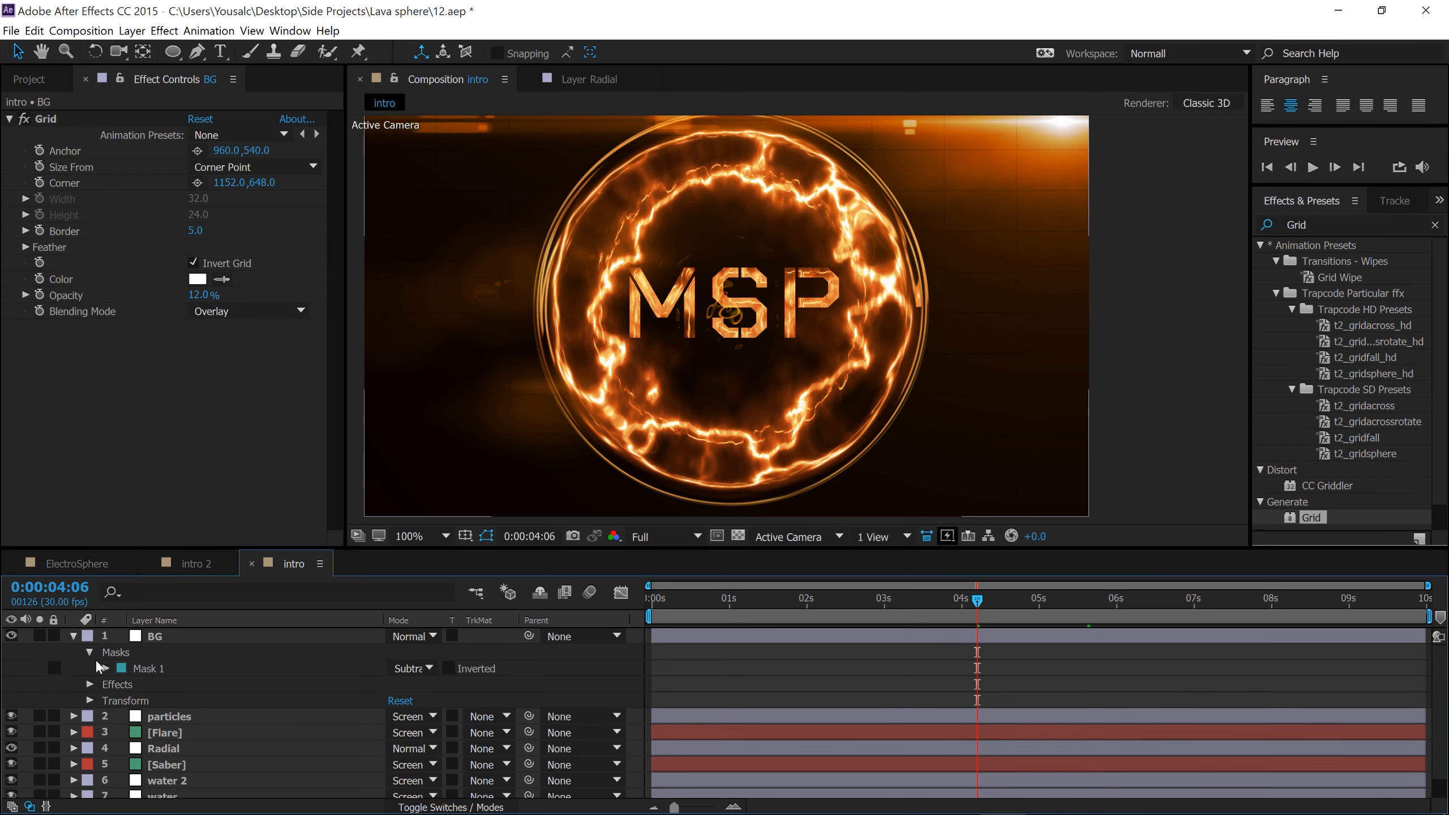
pyautogui.click(73, 637)
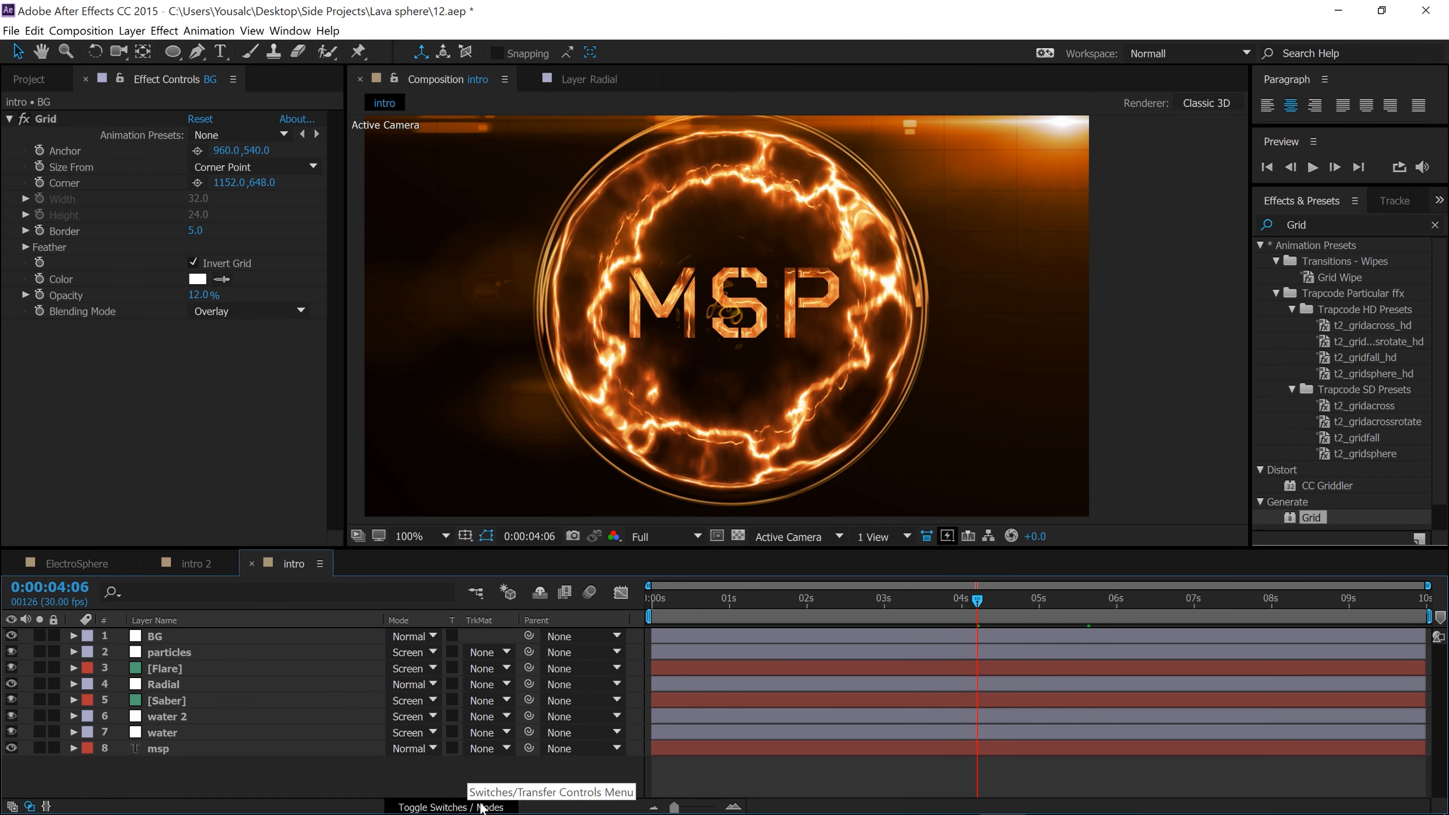
# Enable motion blur for the water, water 2 and Flare layers and for the whole composition, then show the blending mode columns again.
pyautogui.click(482, 807)
pyautogui.click(10, 119)
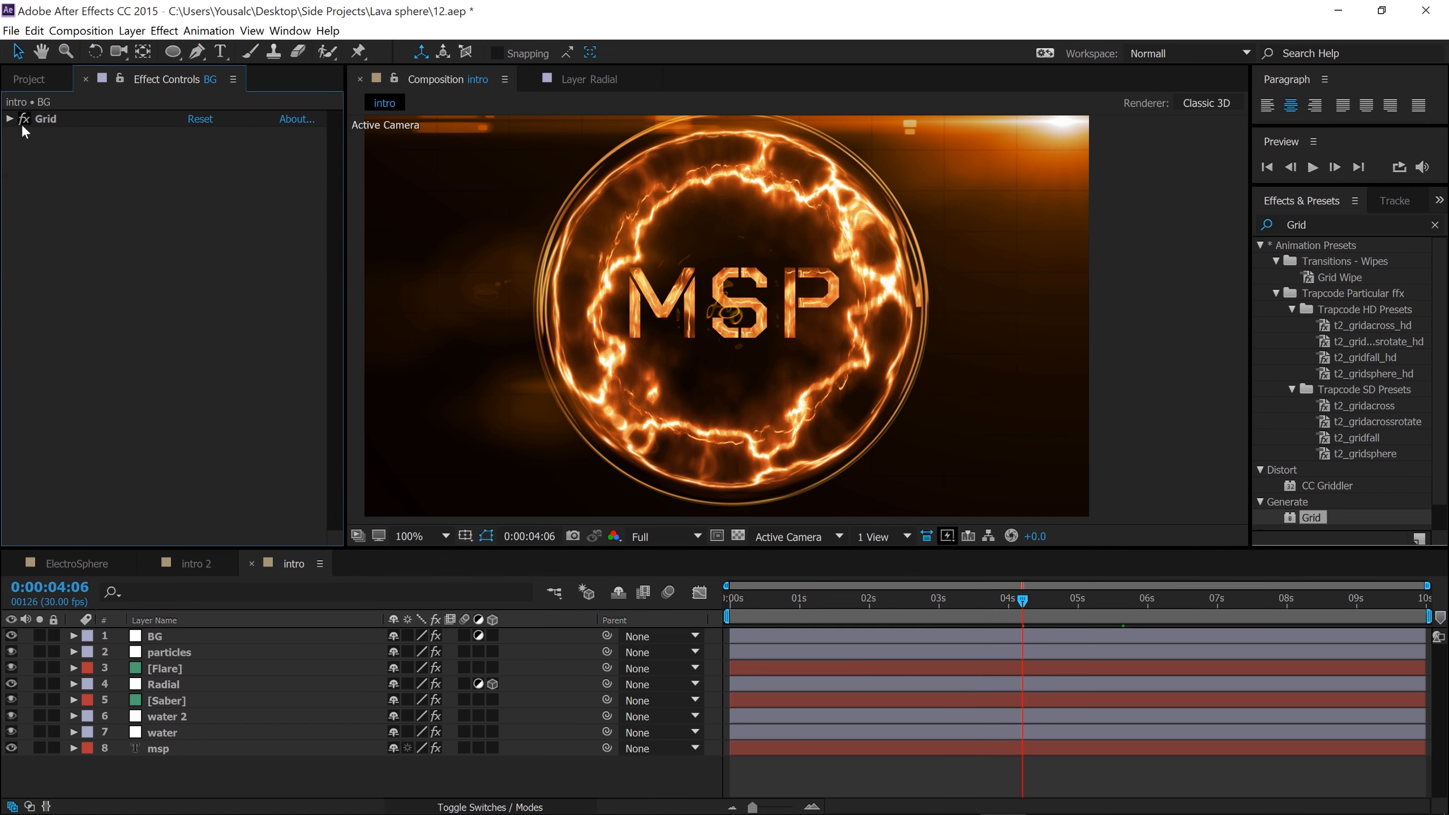
pyautogui.click(465, 732)
pyautogui.click(466, 717)
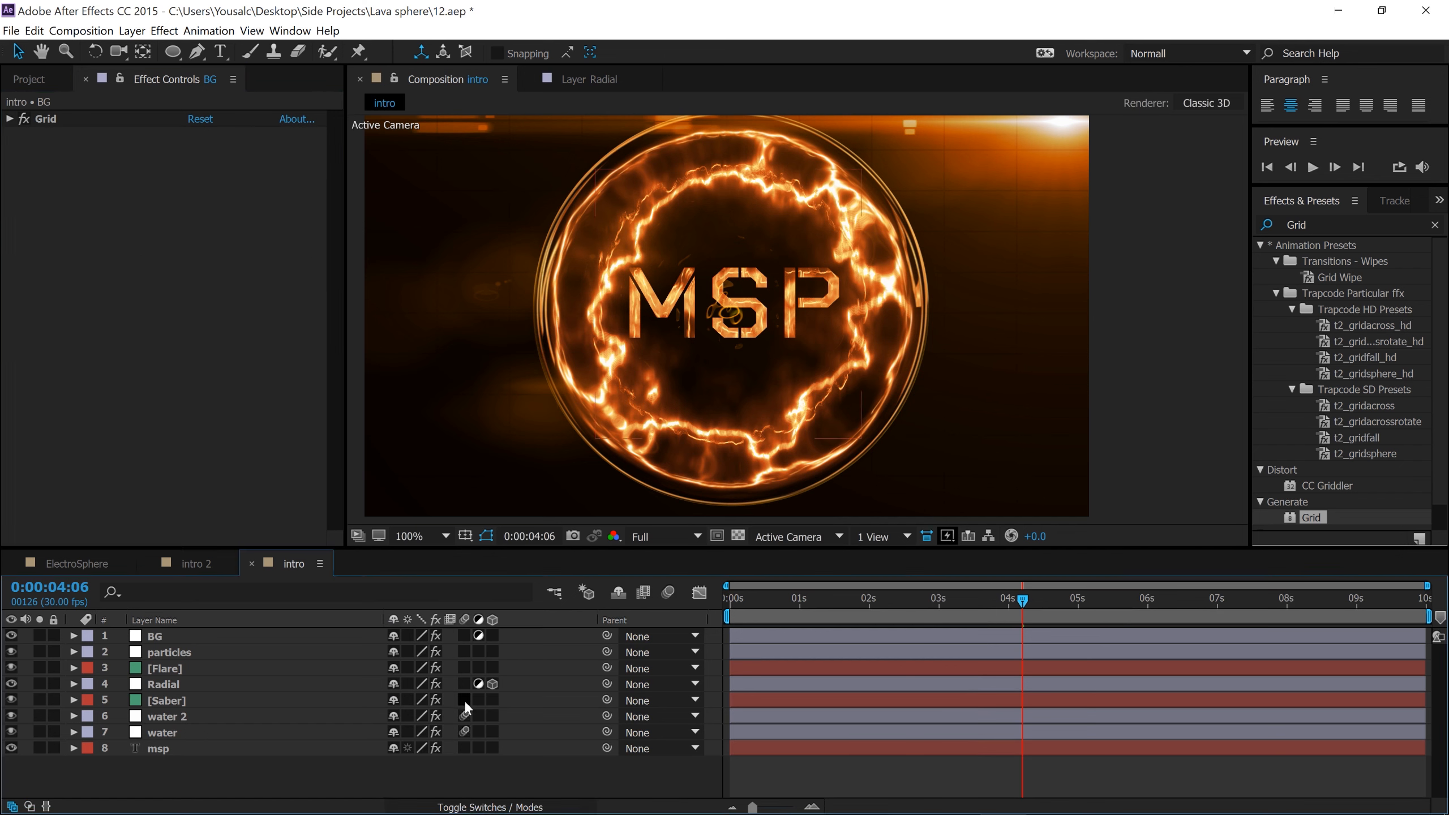
pyautogui.click(465, 667)
pyautogui.click(669, 595)
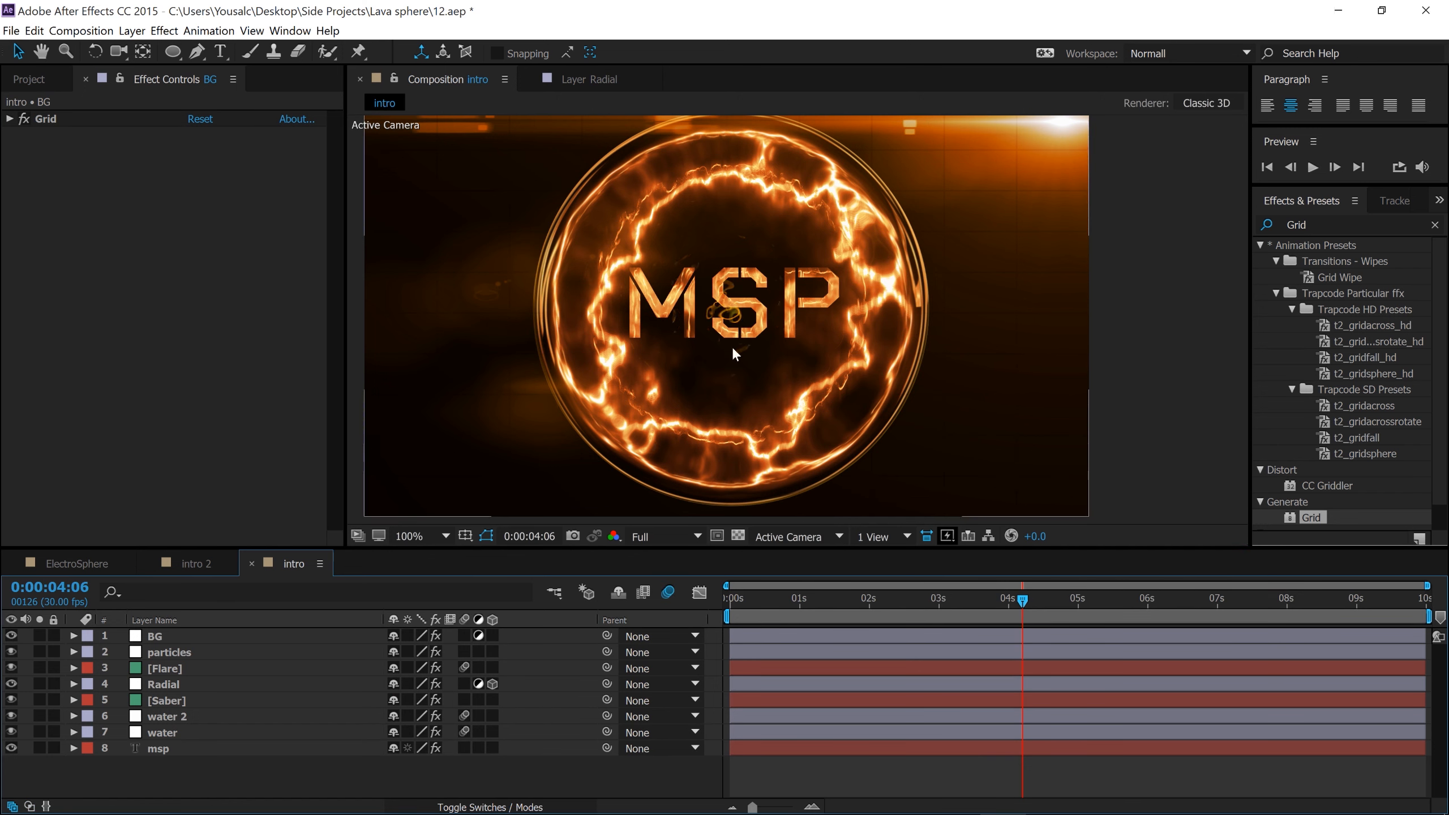
pyautogui.click(534, 807)
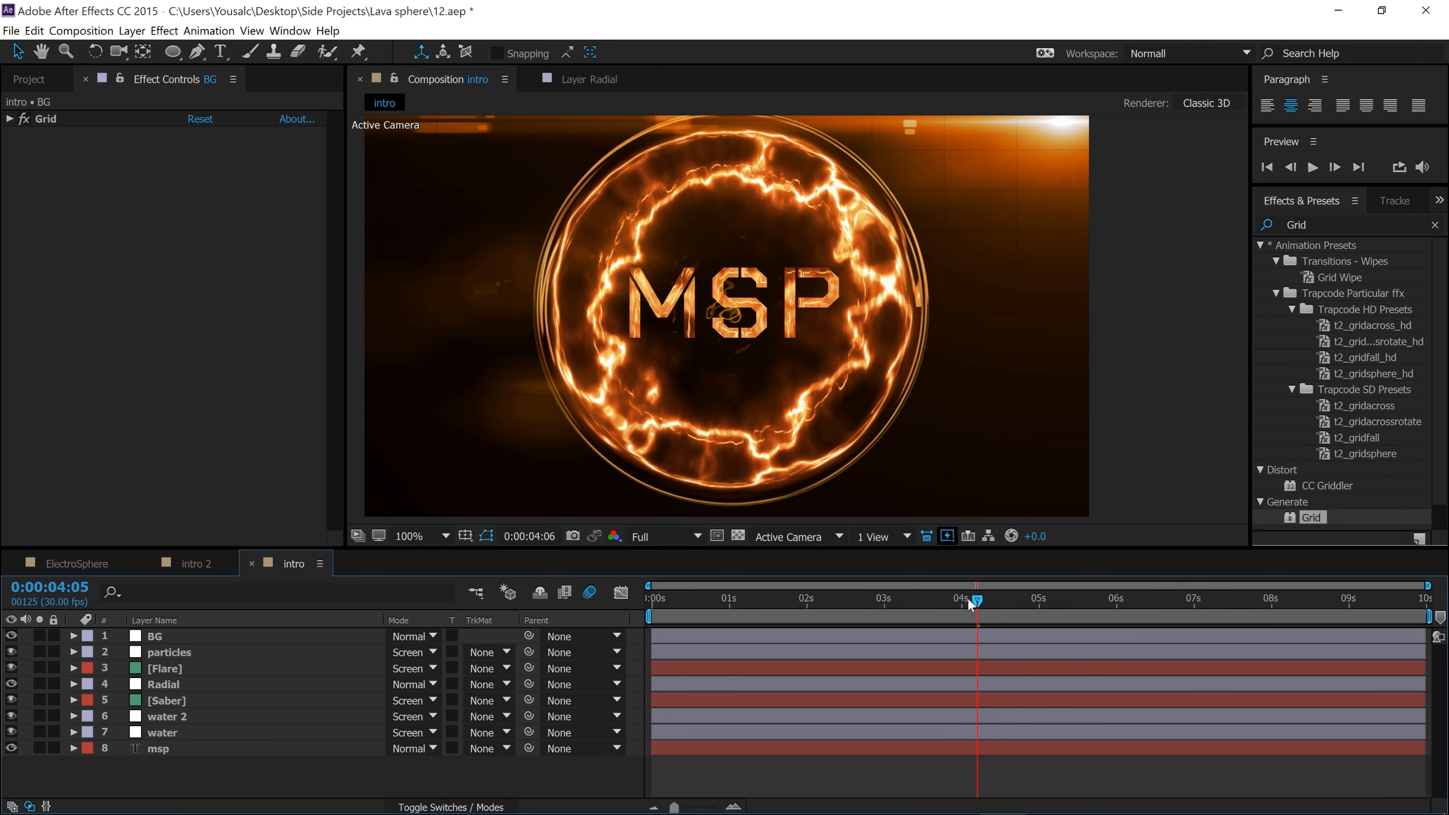
# Shift the water and water 2 layers together so that both start at about 3.3 seconds.
pyautogui.moveTo(967, 598); pyautogui.dragTo(936, 602)
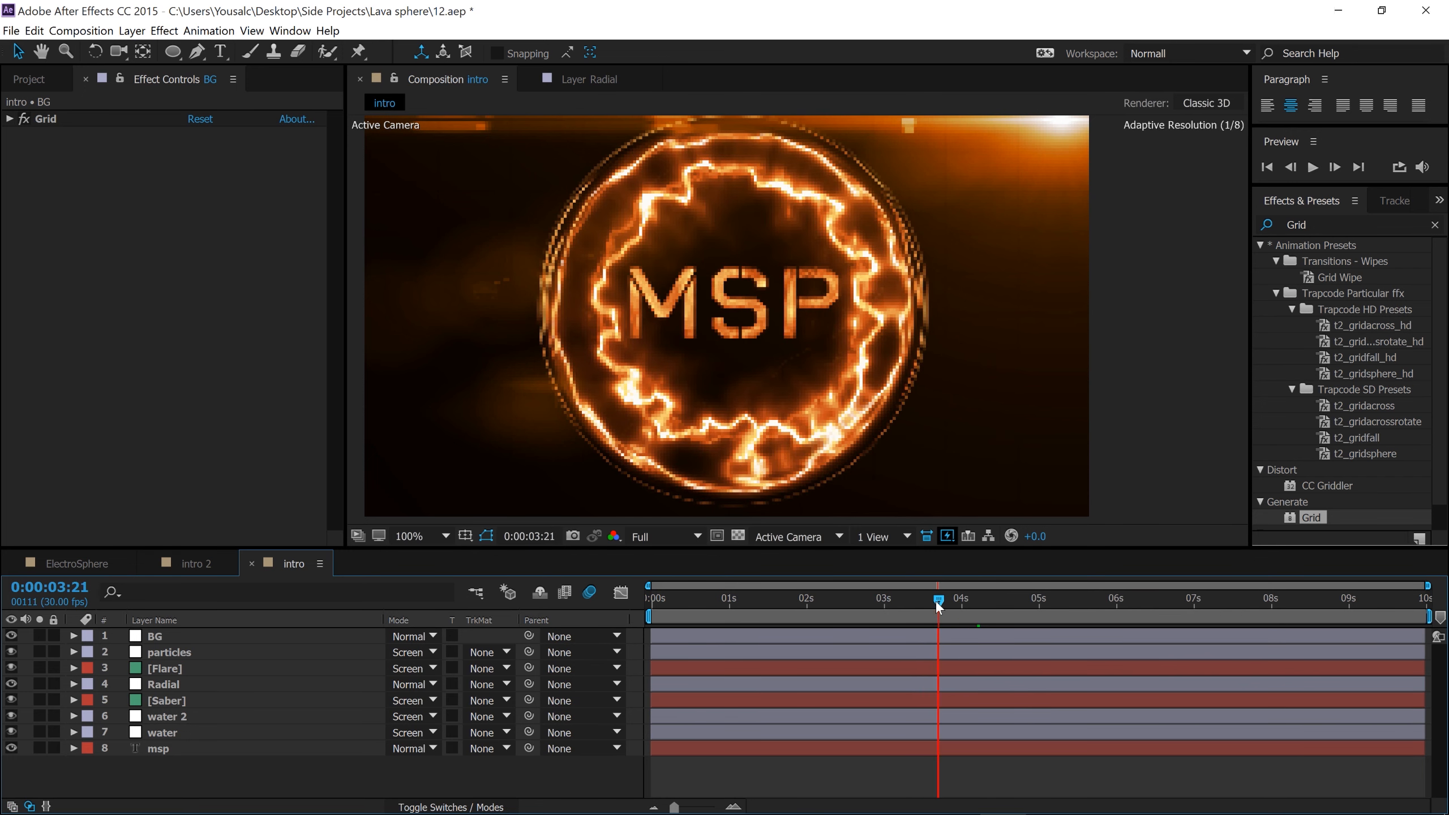
pyautogui.click(193, 718)
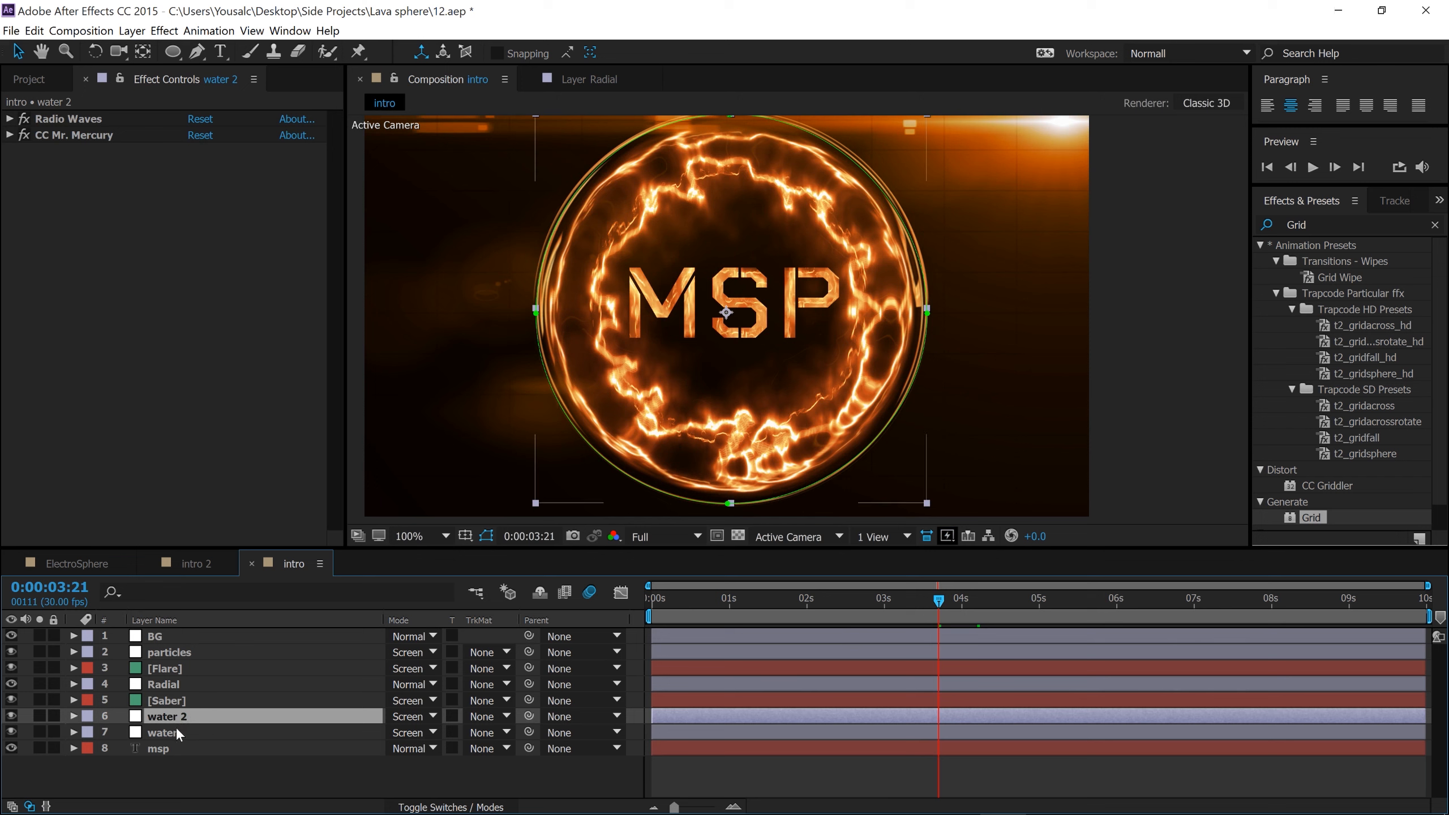
pyautogui.keyDown('shift'); pyautogui.click(174, 732); pyautogui.keyUp('shift')
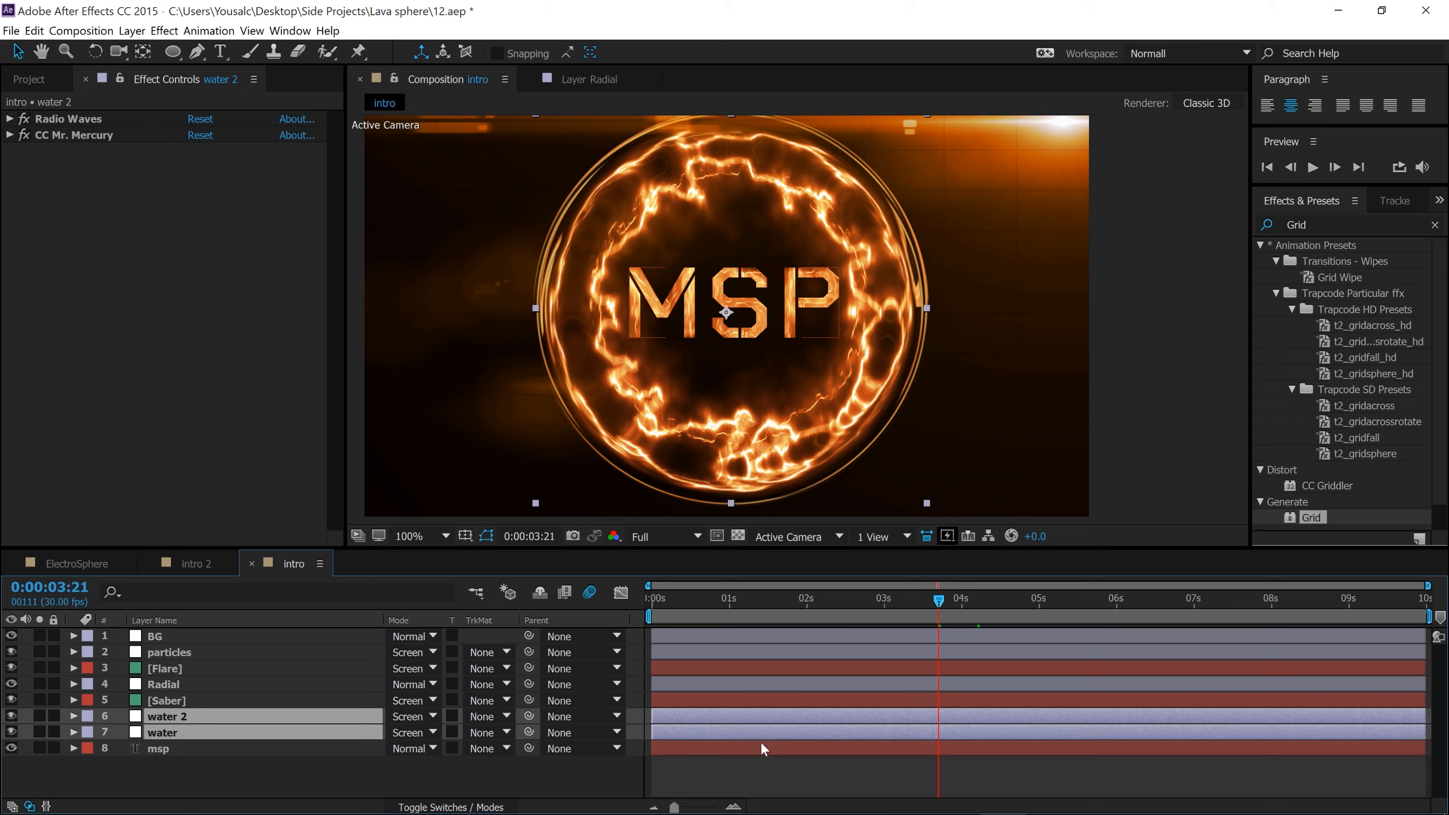
pyautogui.moveTo(683, 721); pyautogui.dragTo(933, 726)
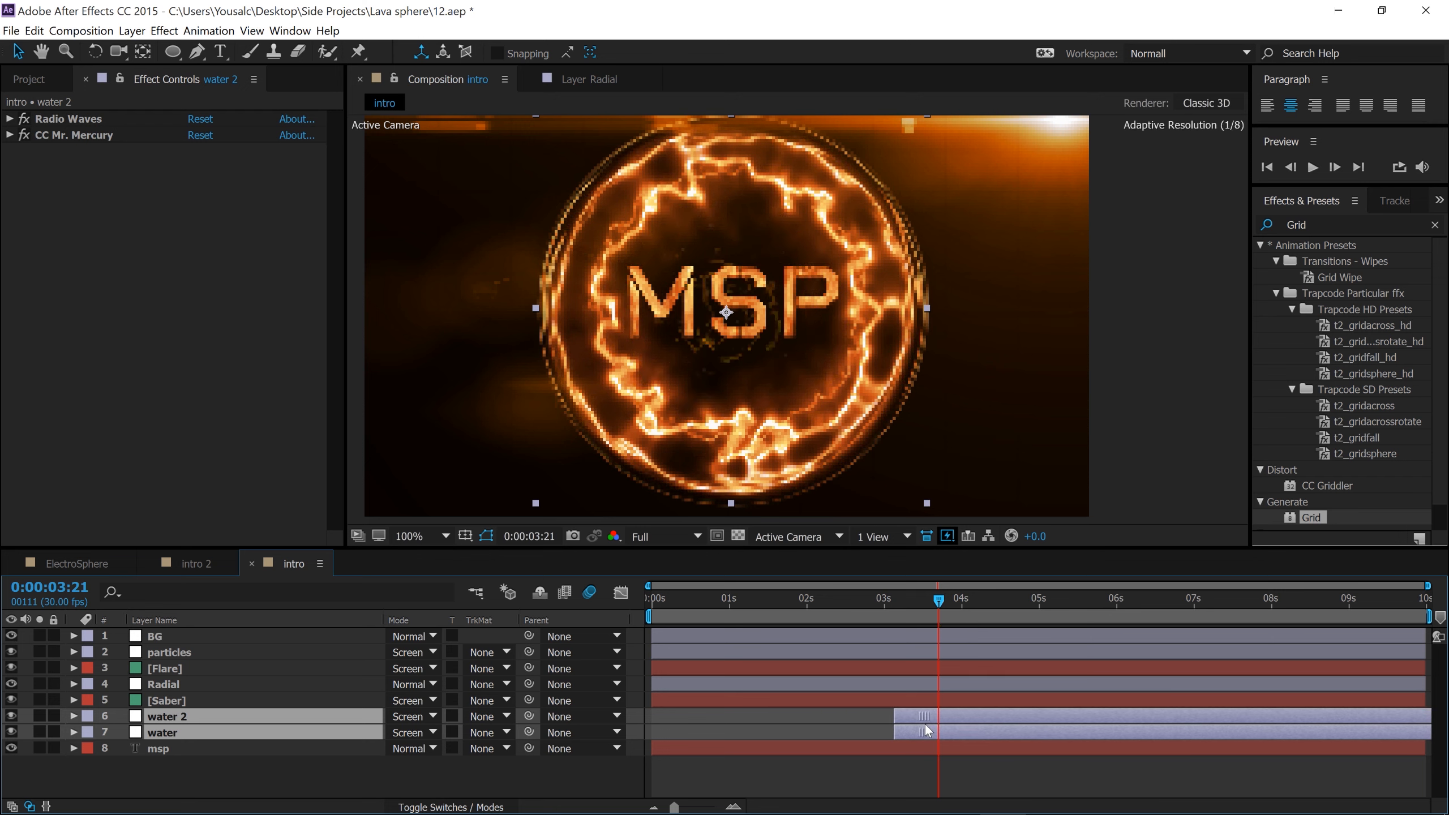
pyautogui.moveTo(937, 601)
pyautogui.mouseDown()
pyautogui.moveTo(844, 599)
pyautogui.moveTo(916, 601)
pyautogui.mouseUp()
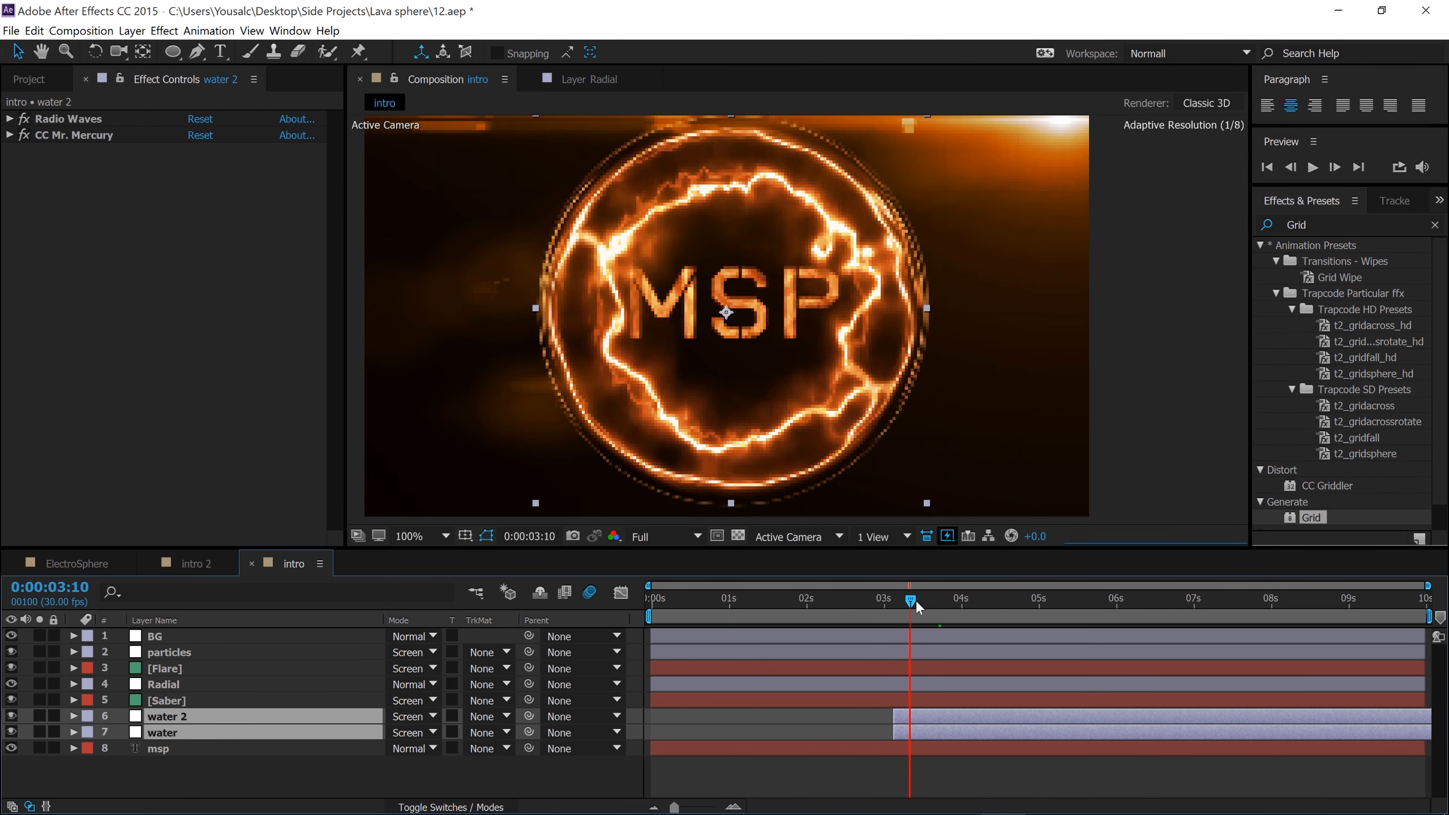
pyautogui.moveTo(937, 716); pyautogui.dragTo(948, 716)
pyautogui.click(938, 762)
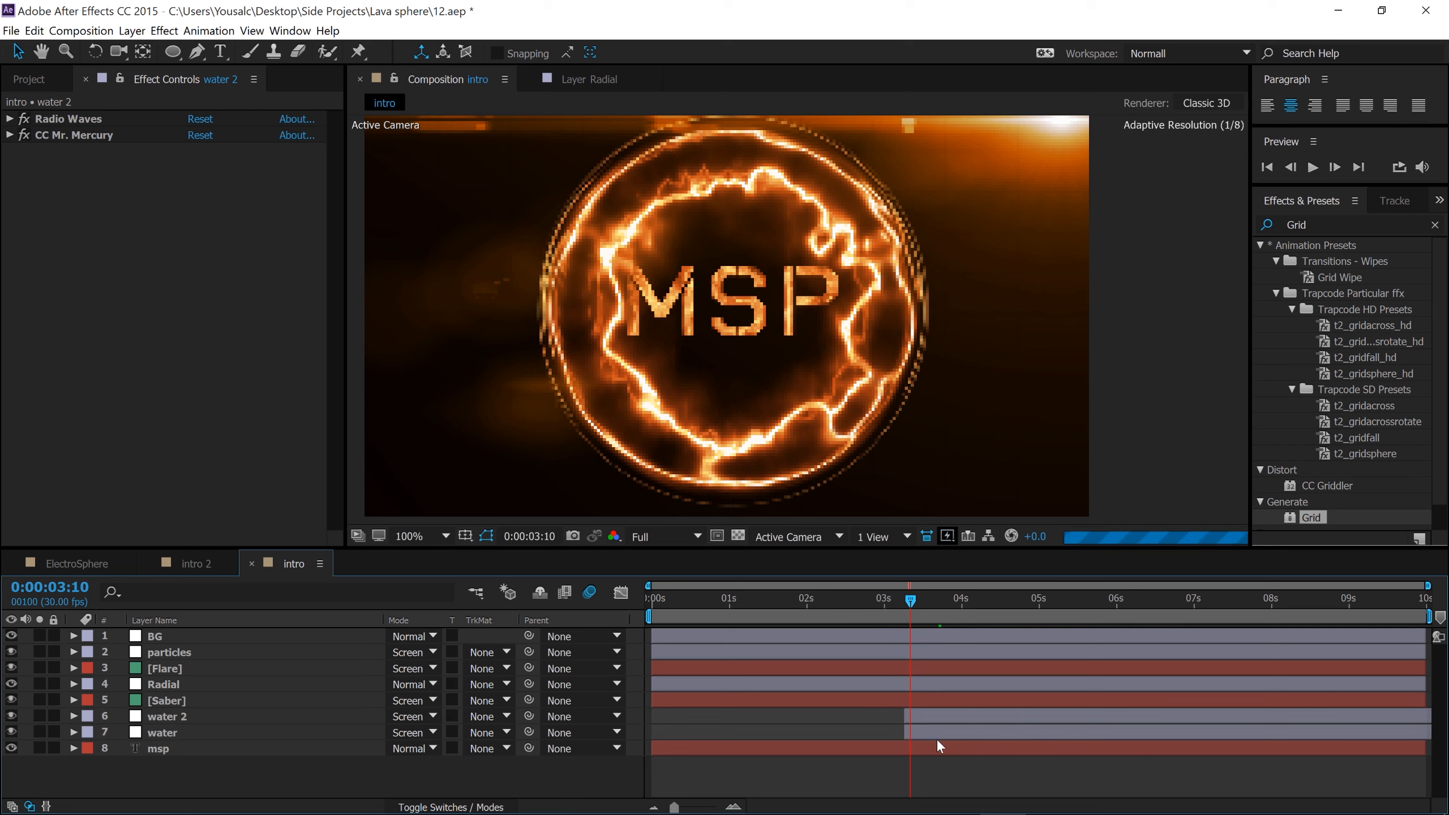
# Offset the water 2 layer on its own so that it starts at about 3.8 seconds.
pyautogui.click(935, 715)
pyautogui.moveTo(928, 717); pyautogui.dragTo(937, 718)
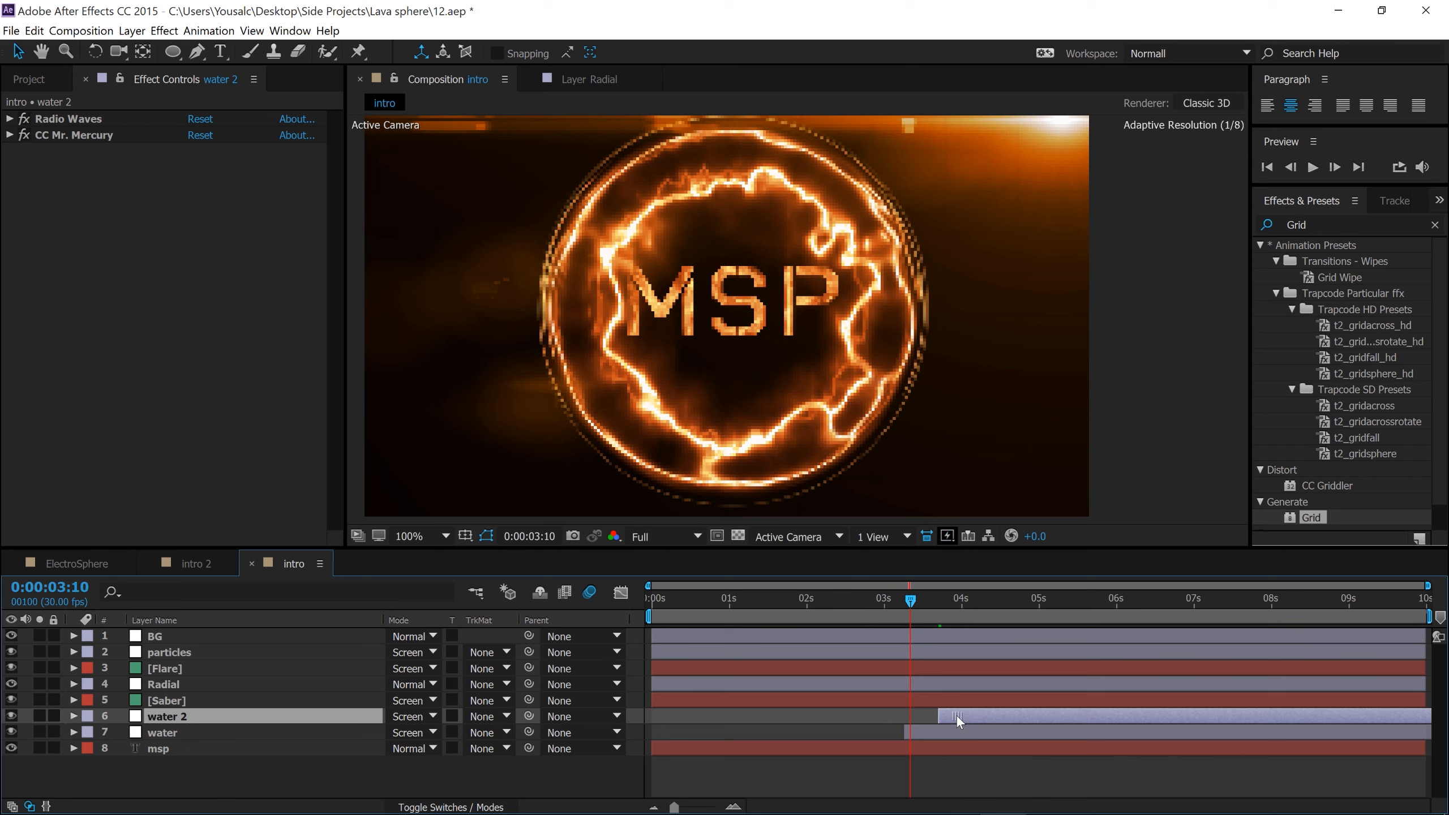
pyautogui.moveTo(912, 599); pyautogui.dragTo(1065, 614)
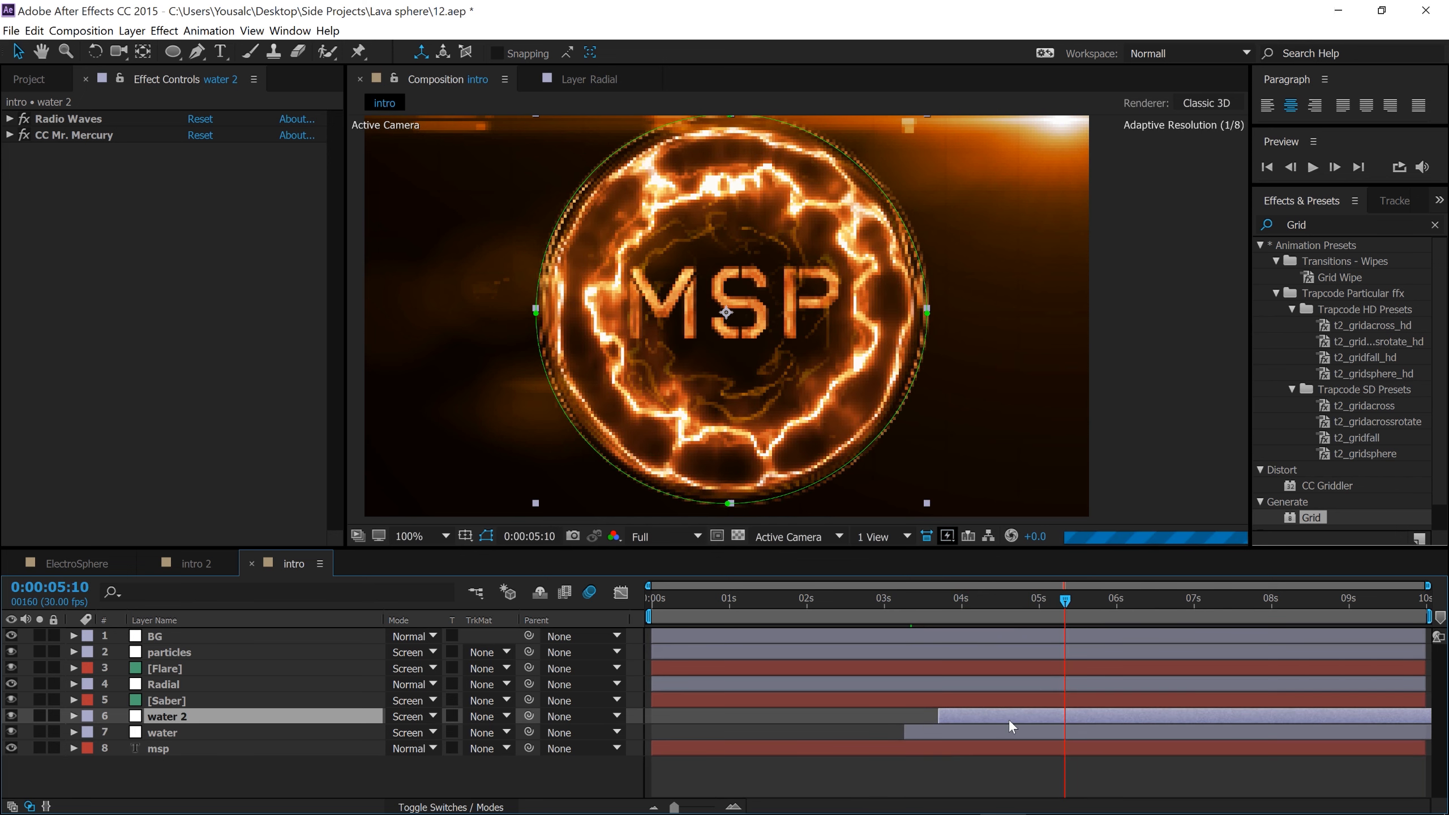
pyautogui.moveTo(1009, 719); pyautogui.dragTo(1015, 718)
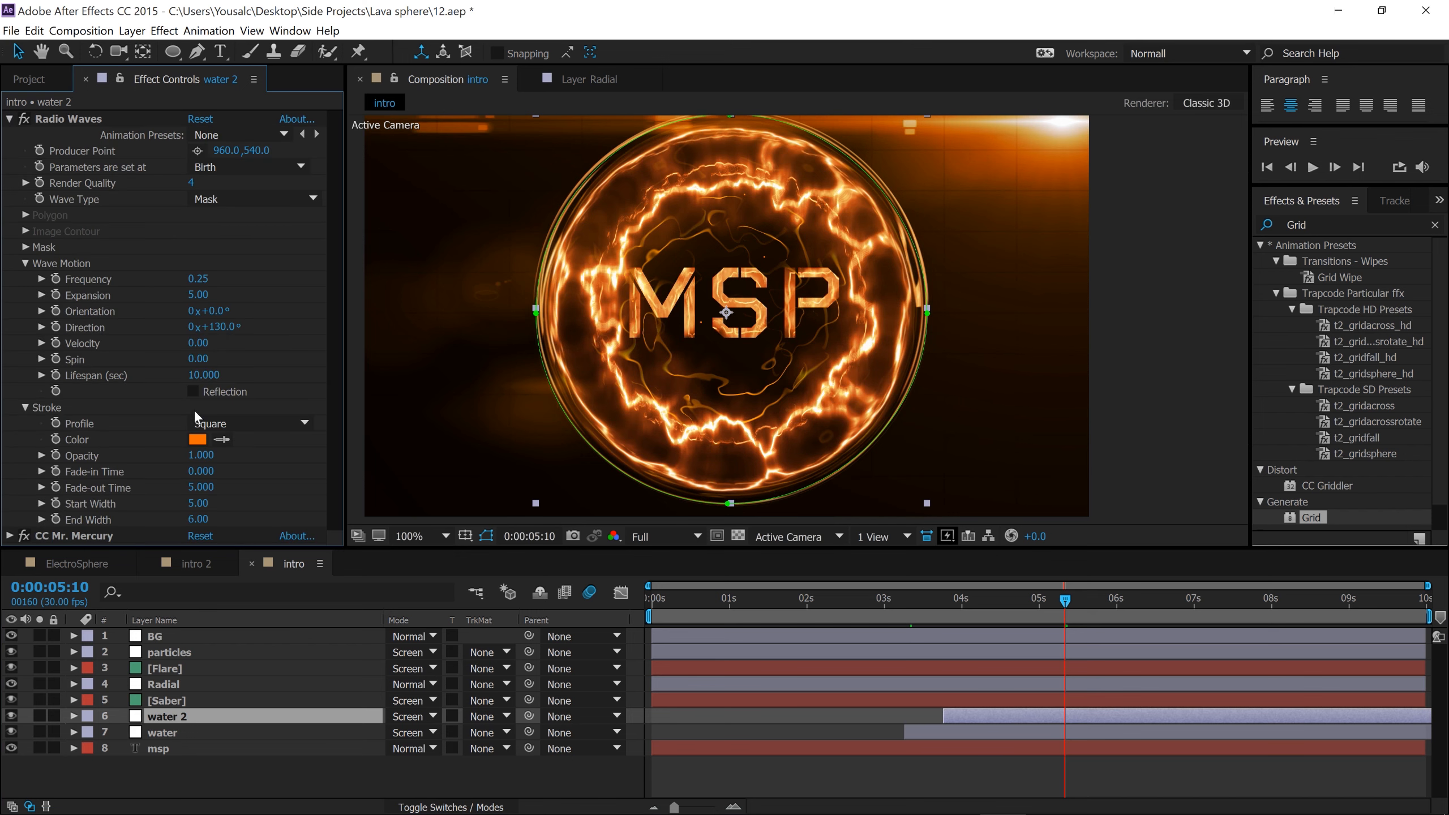
# Change the stroke color of water 2's Radio Waves effect to orange FF5800, then collapse the effect and deselect the layer.
pyautogui.click(197, 440)
pyautogui.moveTo(453, 682); pyautogui.dragTo(453, 686)
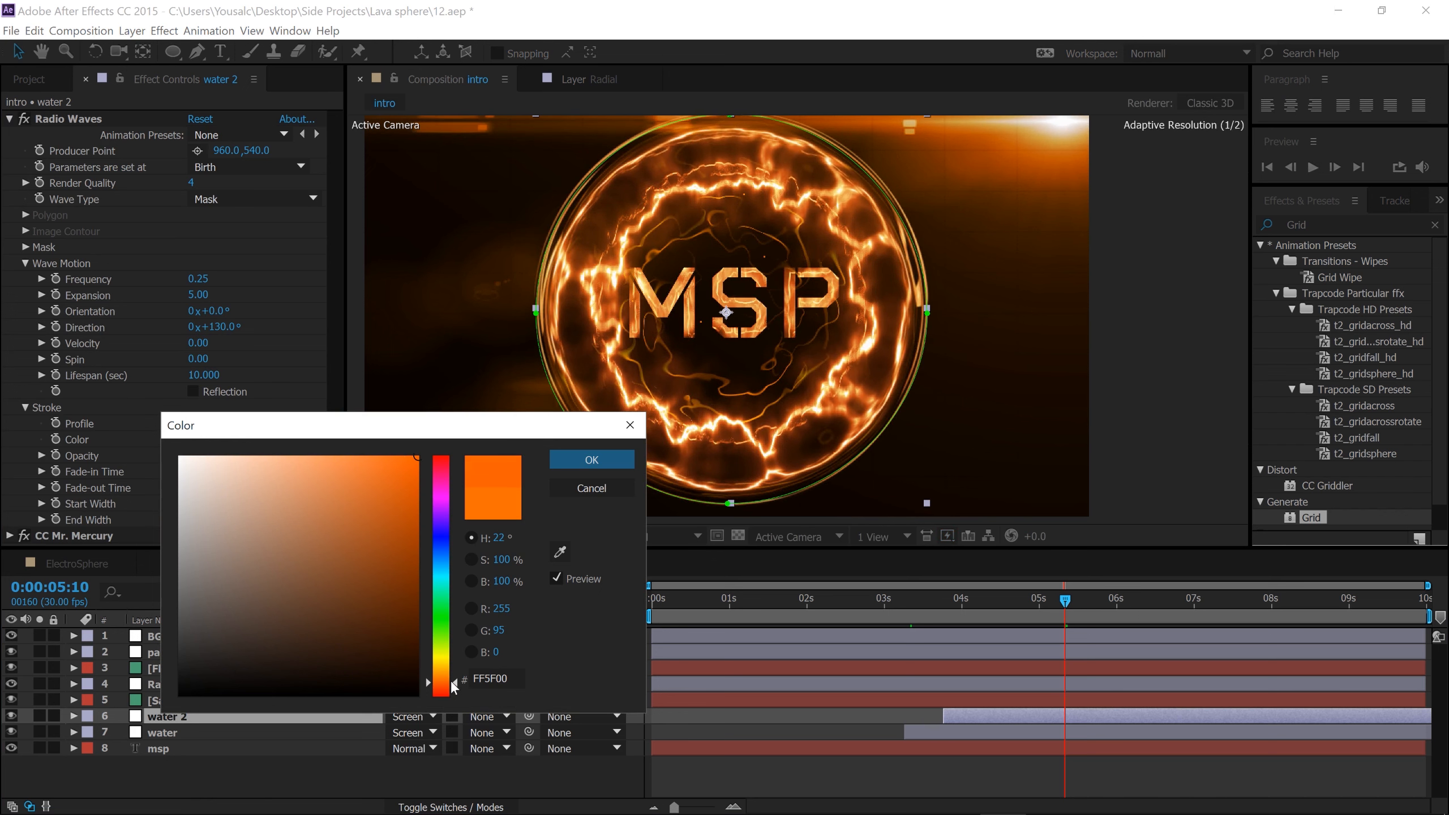
pyautogui.moveTo(452, 682); pyautogui.dragTo(453, 684)
pyautogui.moveTo(453, 687); pyautogui.dragTo(453, 689)
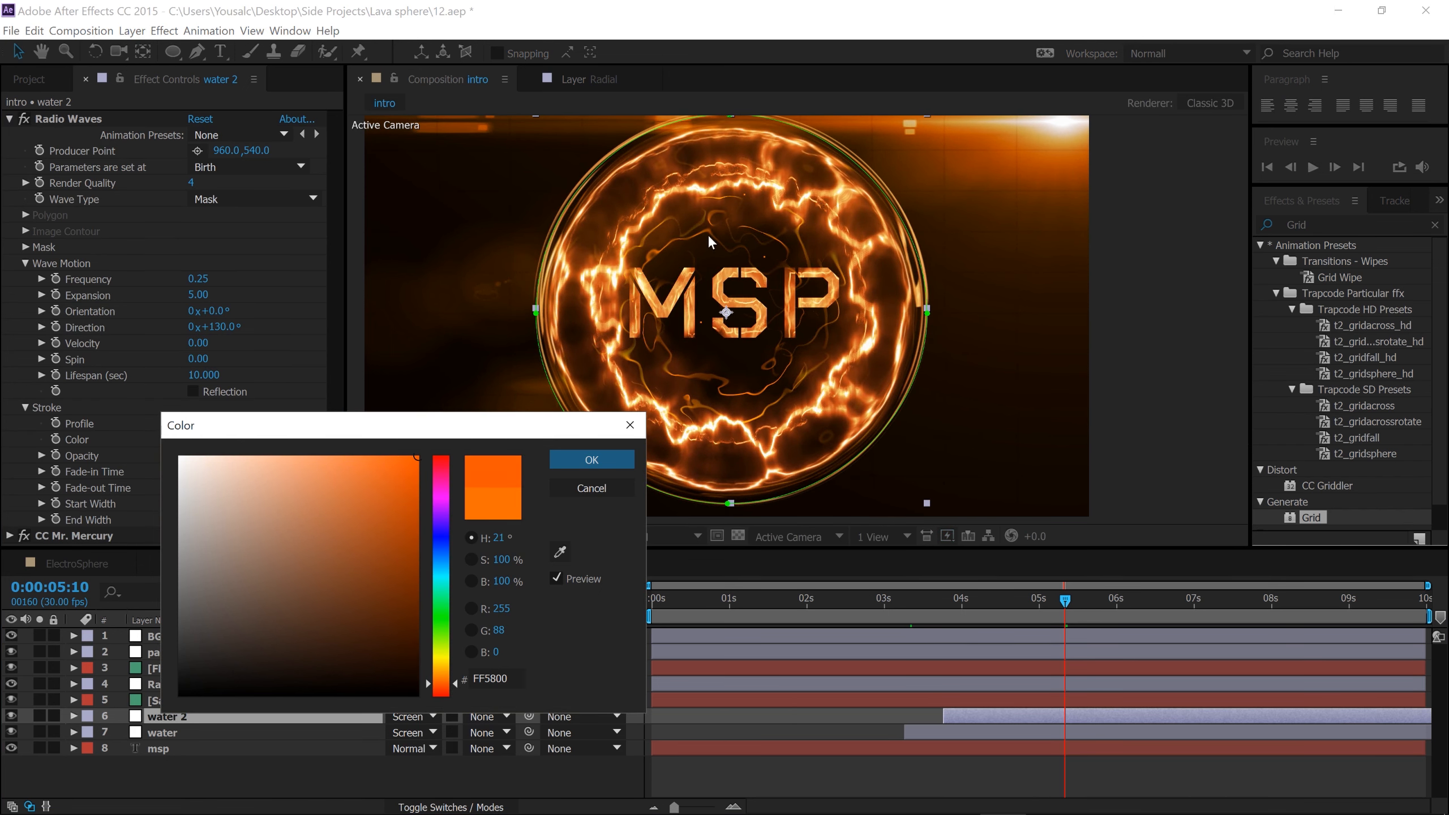
pyautogui.click(586, 460)
pyautogui.click(10, 119)
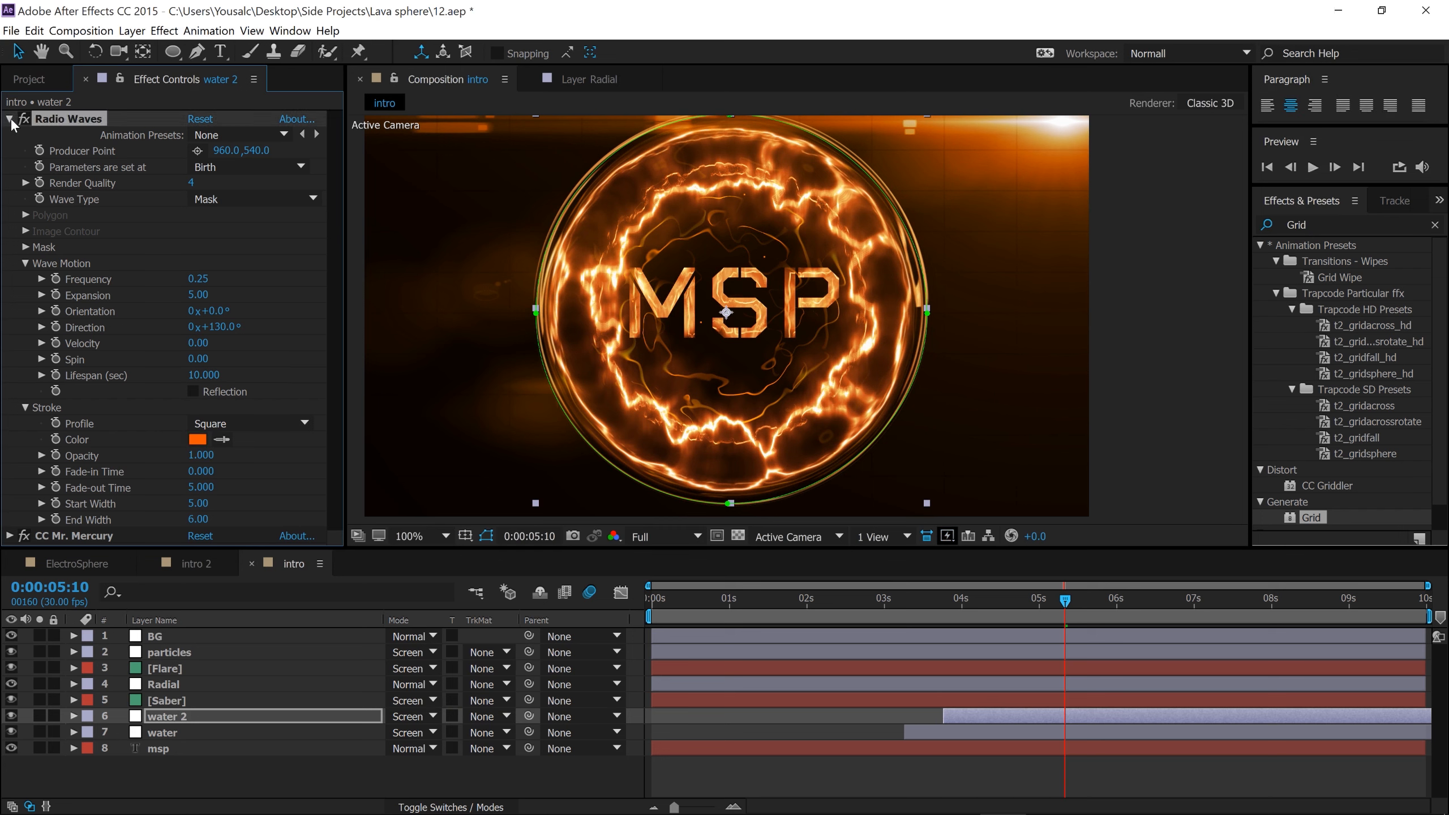
pyautogui.click(197, 495)
pyautogui.click(1153, 321)
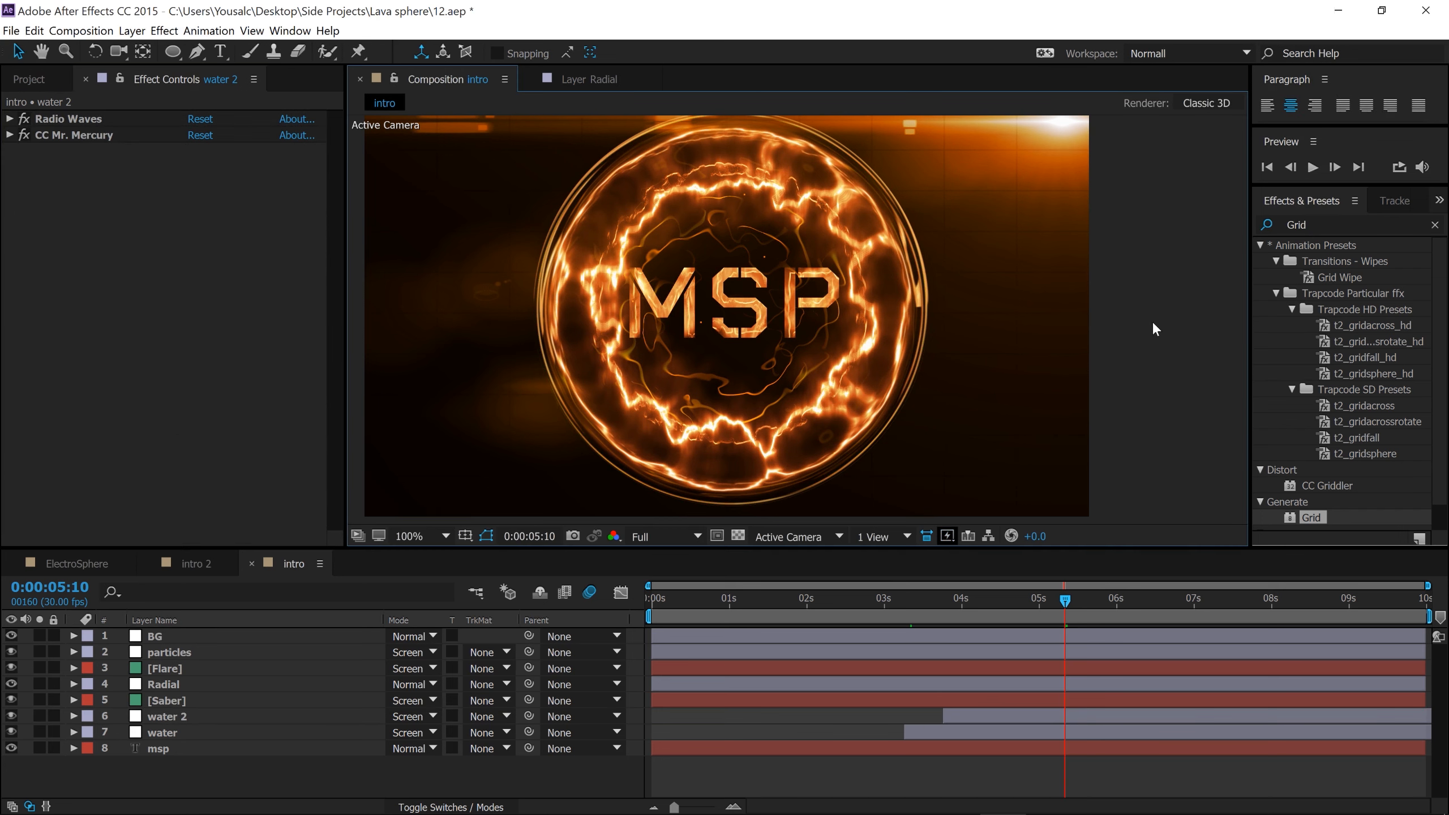
# Examine the water waves, sphere and MSP text in the composition at 0:00:05:14 and 0:00:06:00.
pyautogui.press(',')
pyautogui.press('.')
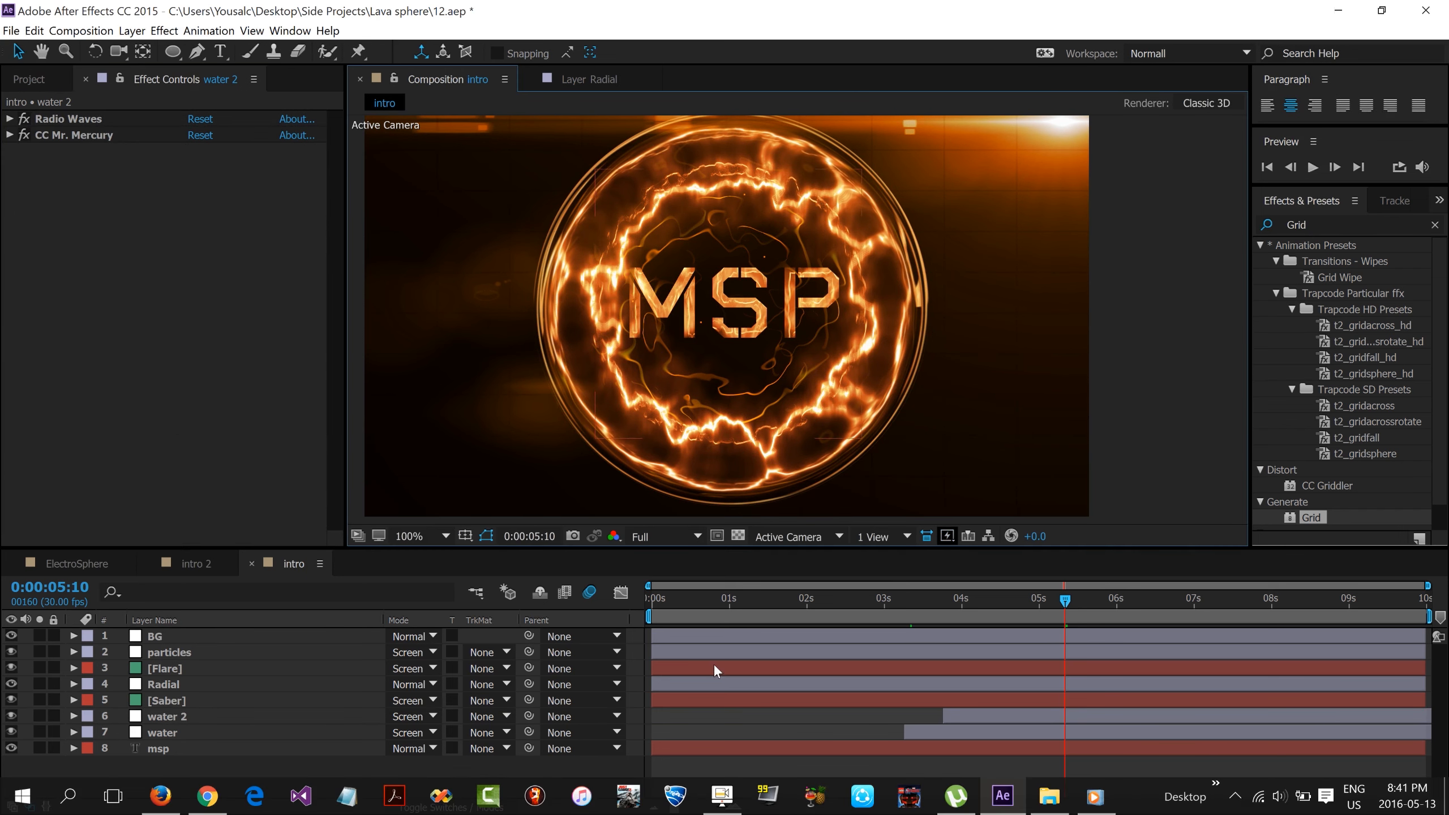
pyautogui.moveTo(1073, 595)
pyautogui.mouseDown()
pyautogui.moveTo(636, 604)
pyautogui.moveTo(1079, 602)
pyautogui.mouseUp()
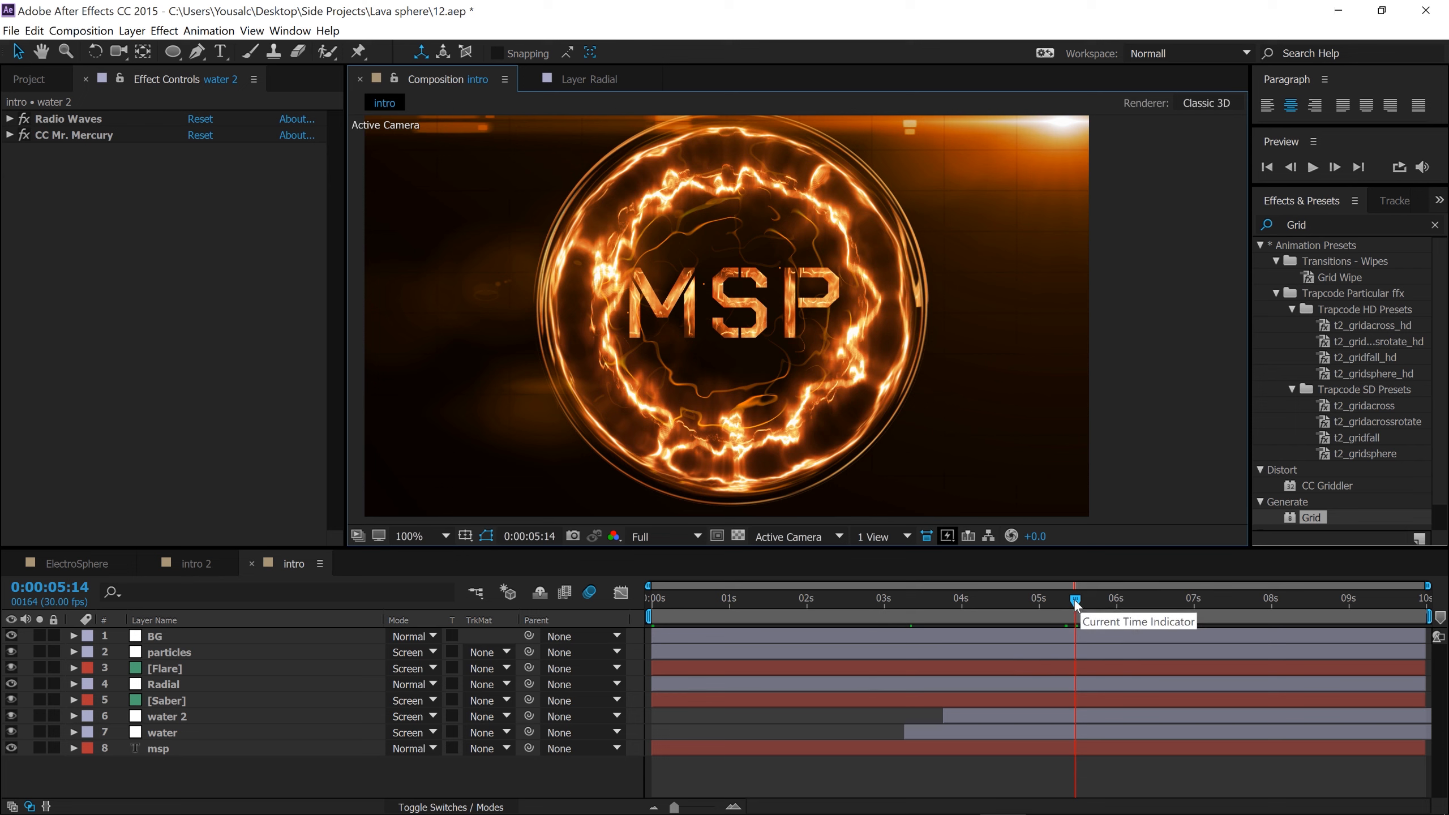
pyautogui.moveTo(1080, 601); pyautogui.dragTo(1117, 598)
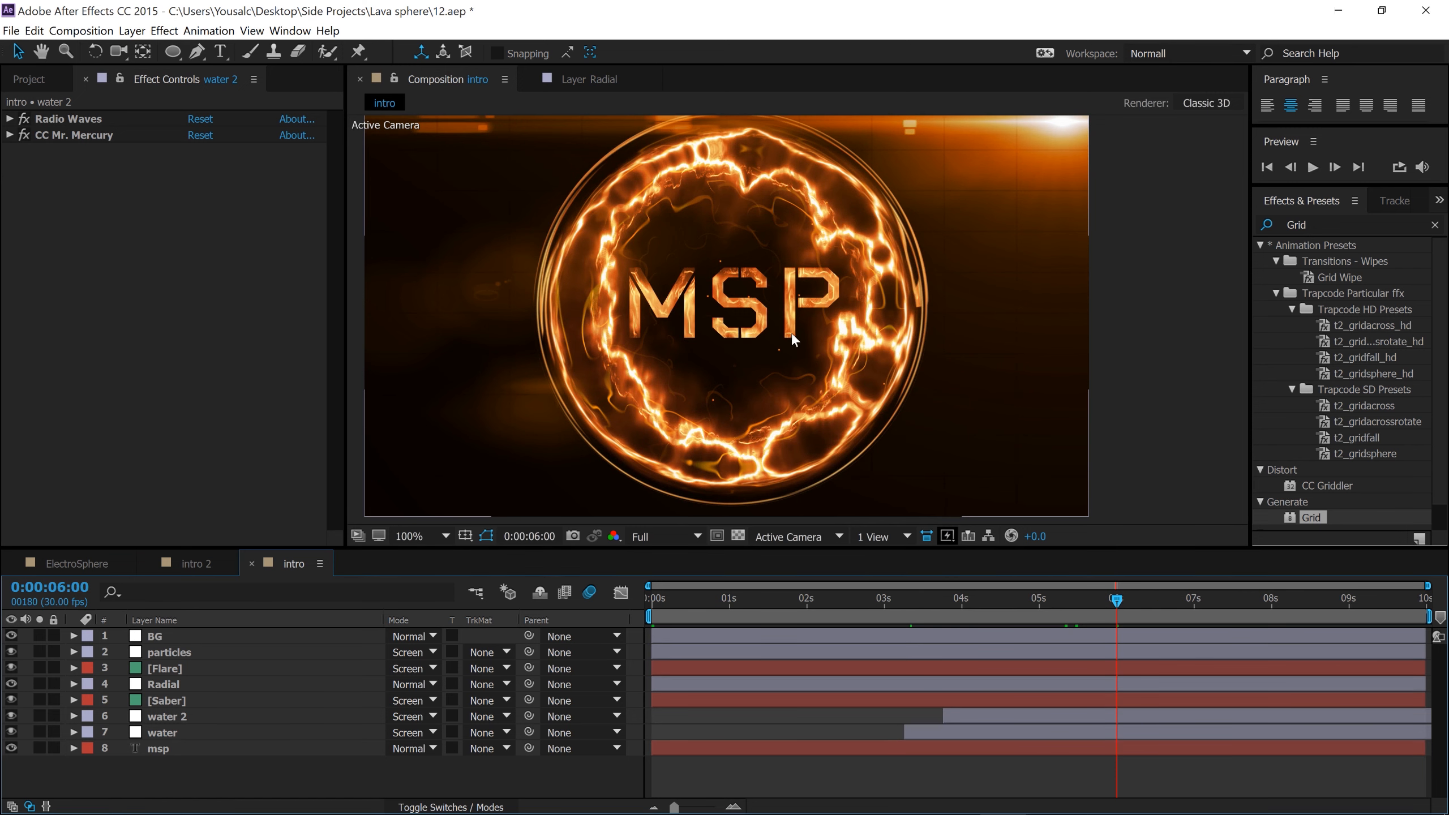
pyautogui.press('h')
pyautogui.moveTo(769, 297); pyautogui.dragTo(814, 292)
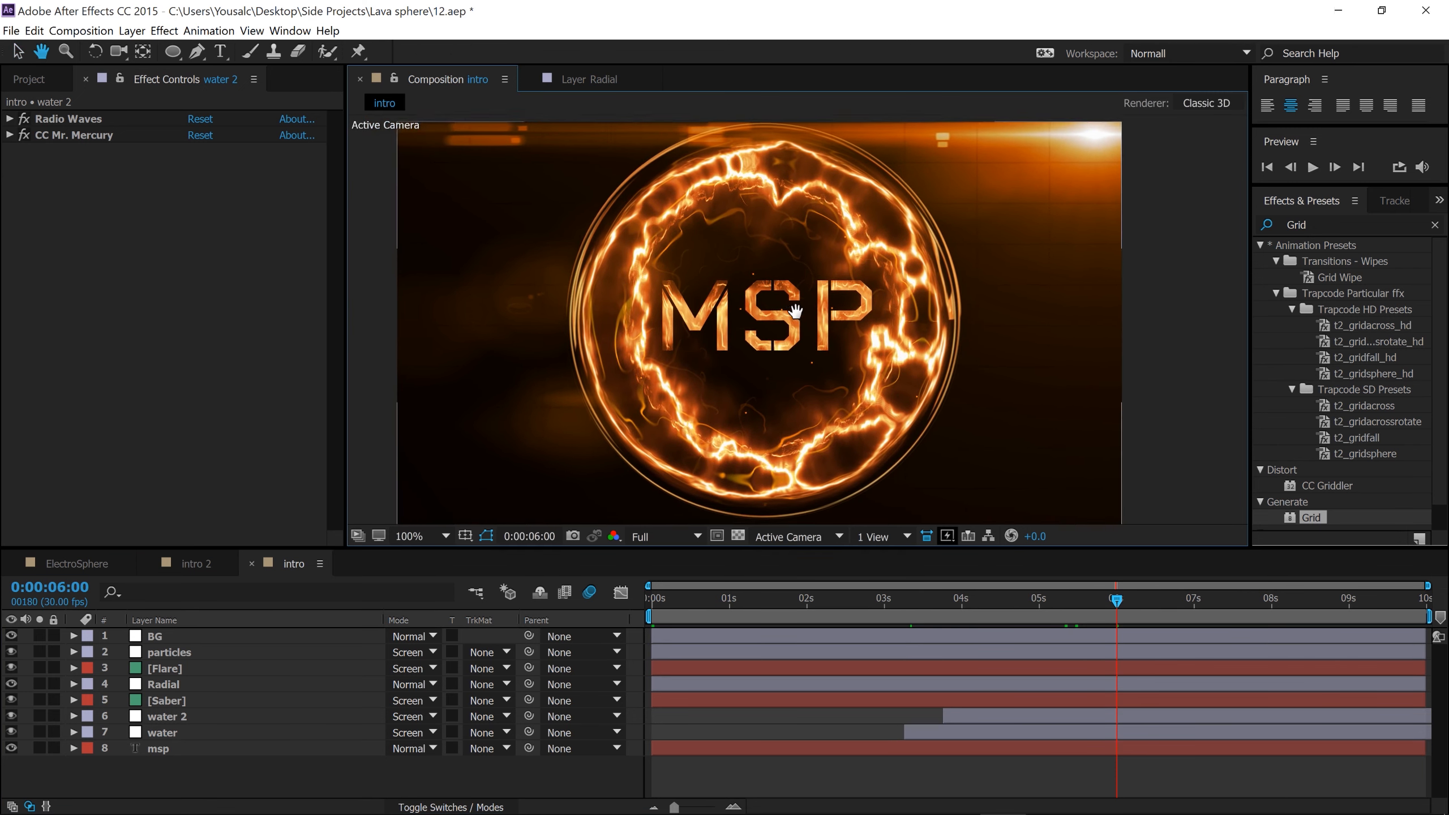
pyautogui.press('v')
pyautogui.scroll(-1, 809, 297)
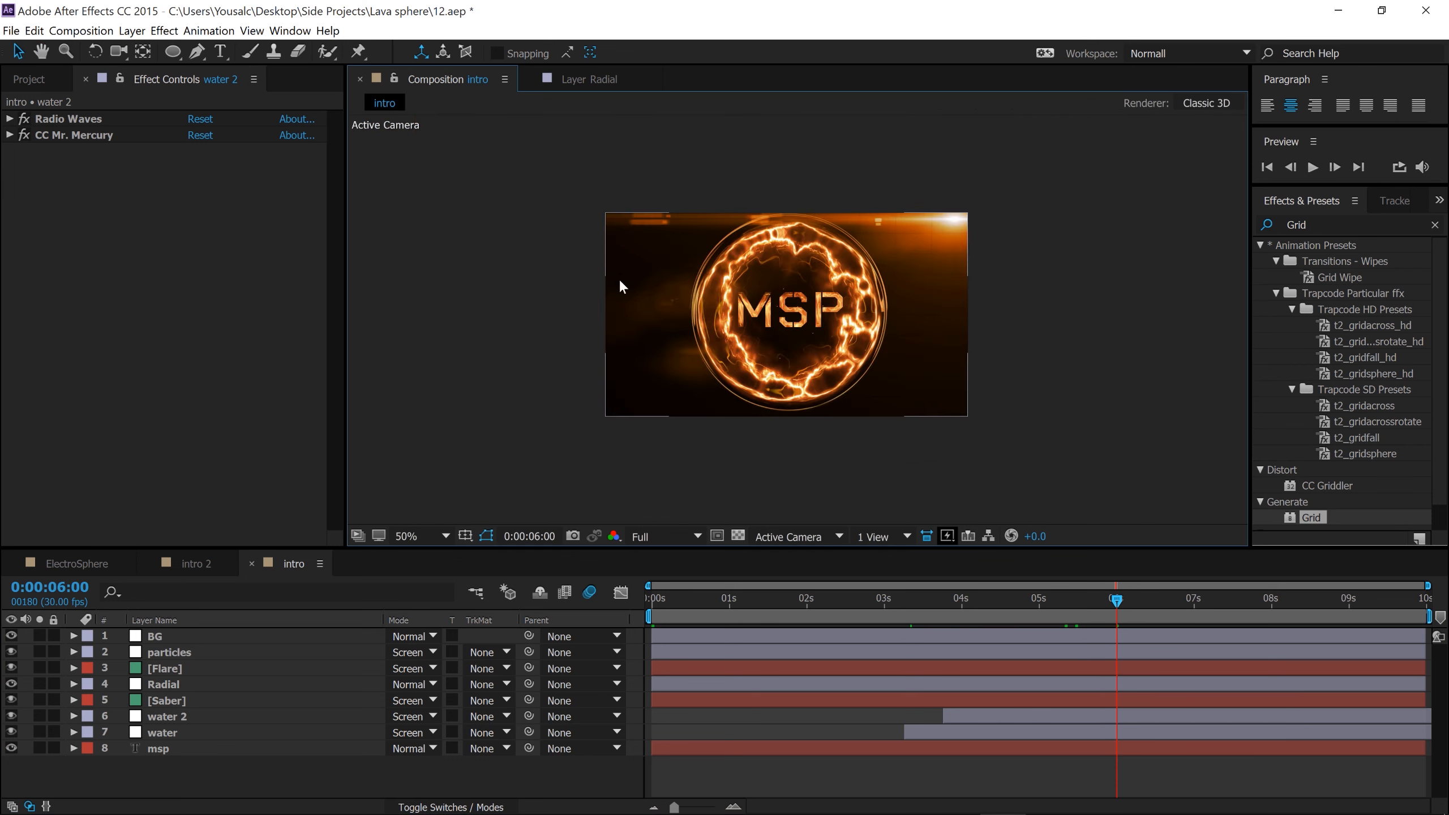
pyautogui.scroll(1, 791, 297)
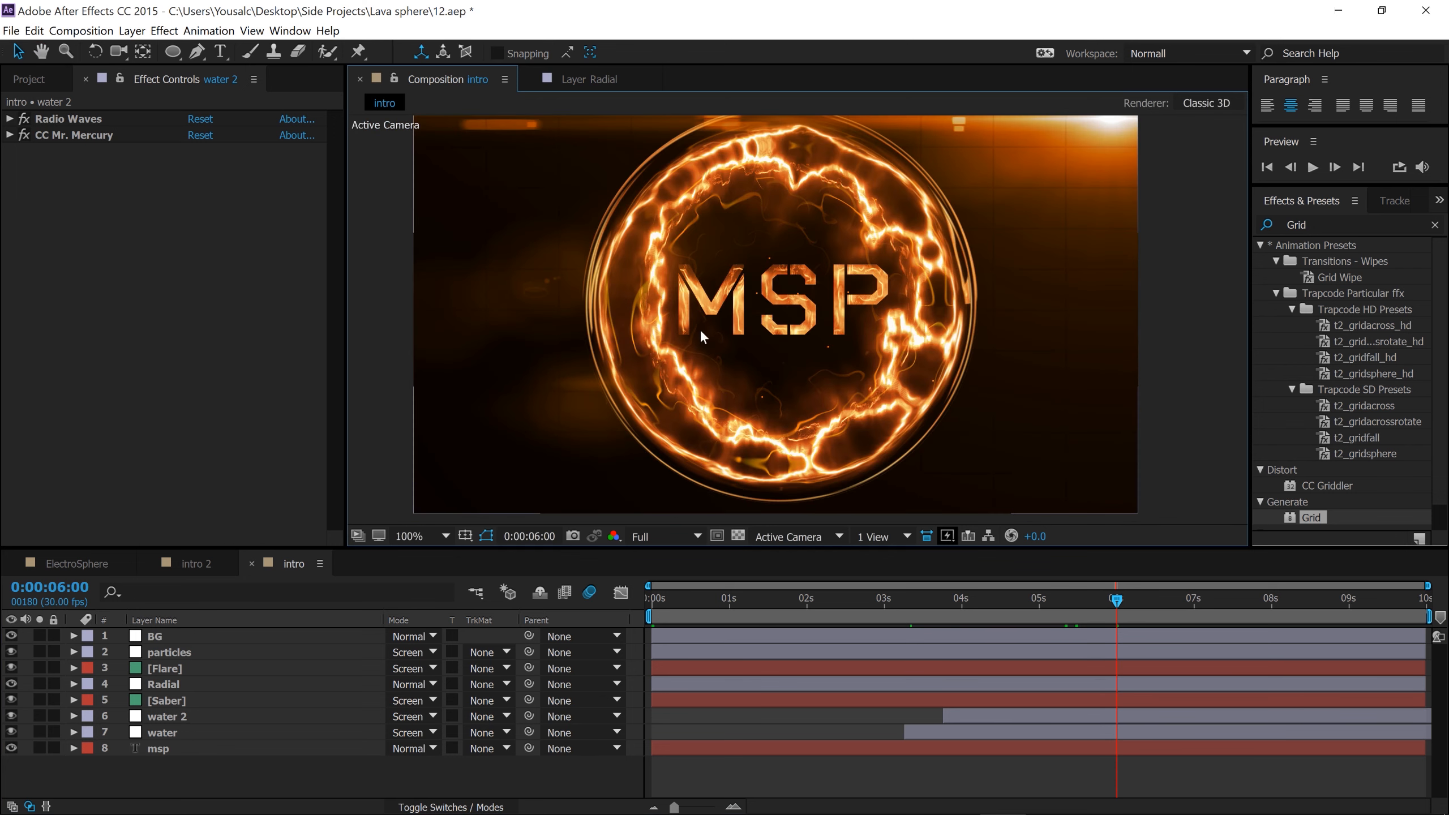